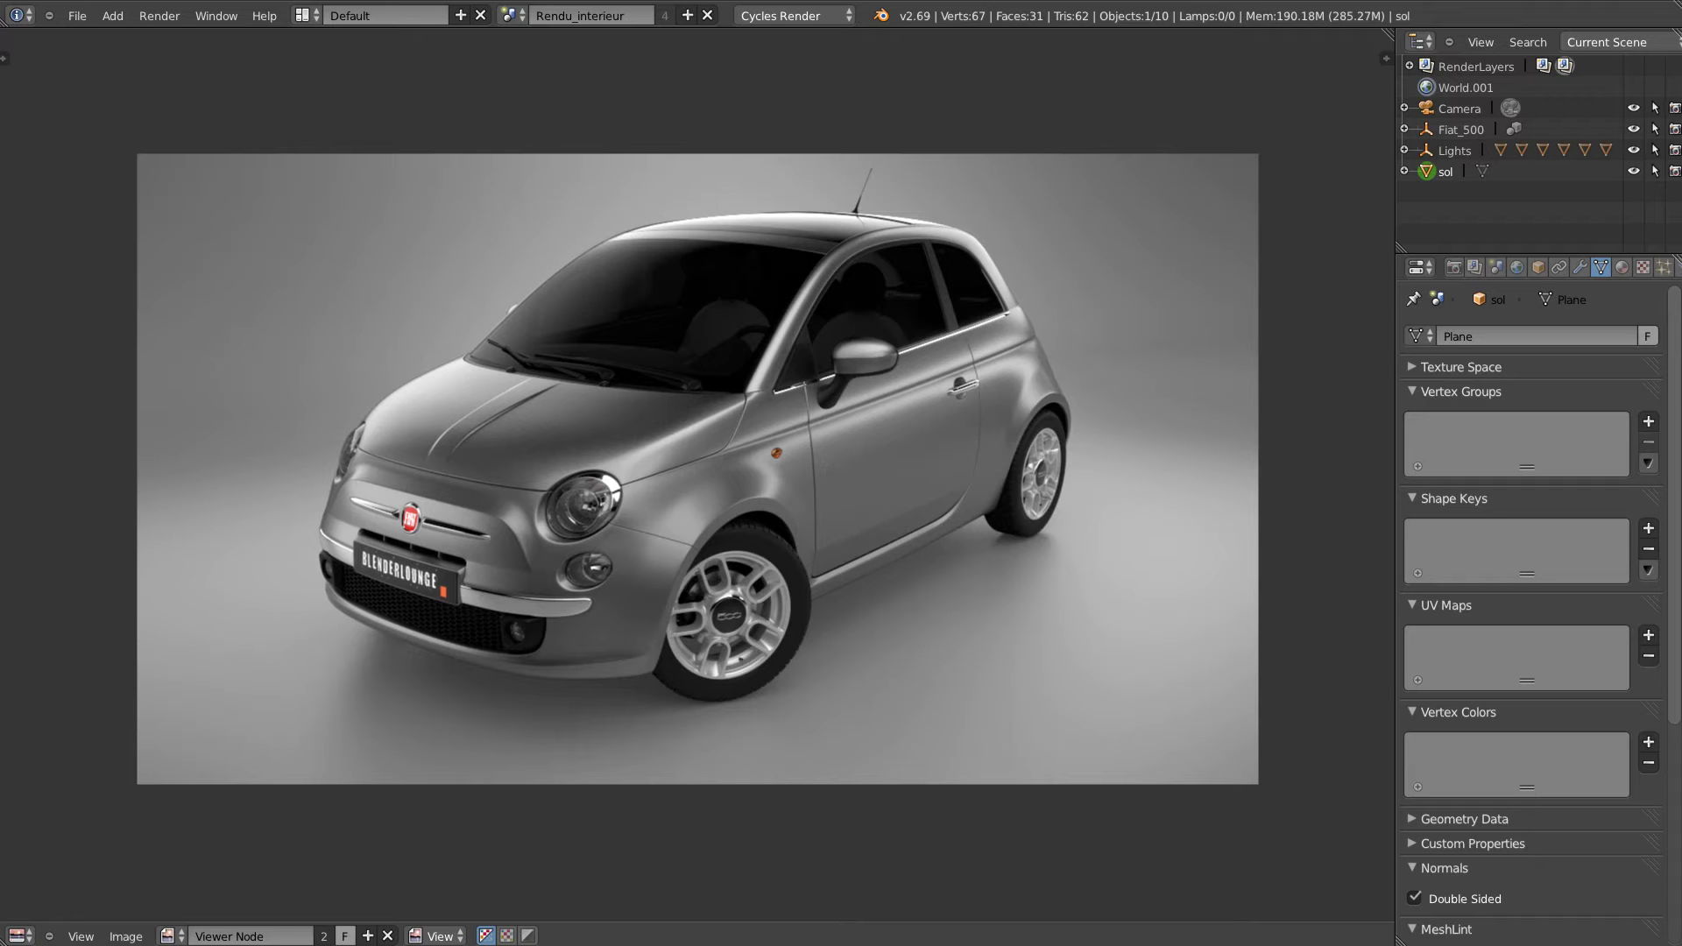
In the Rendu_interieur scene, select Fiat_500 in the outliner and inspect the group it contains.
{"action": "left_click", "coordinate": [510, 15]}
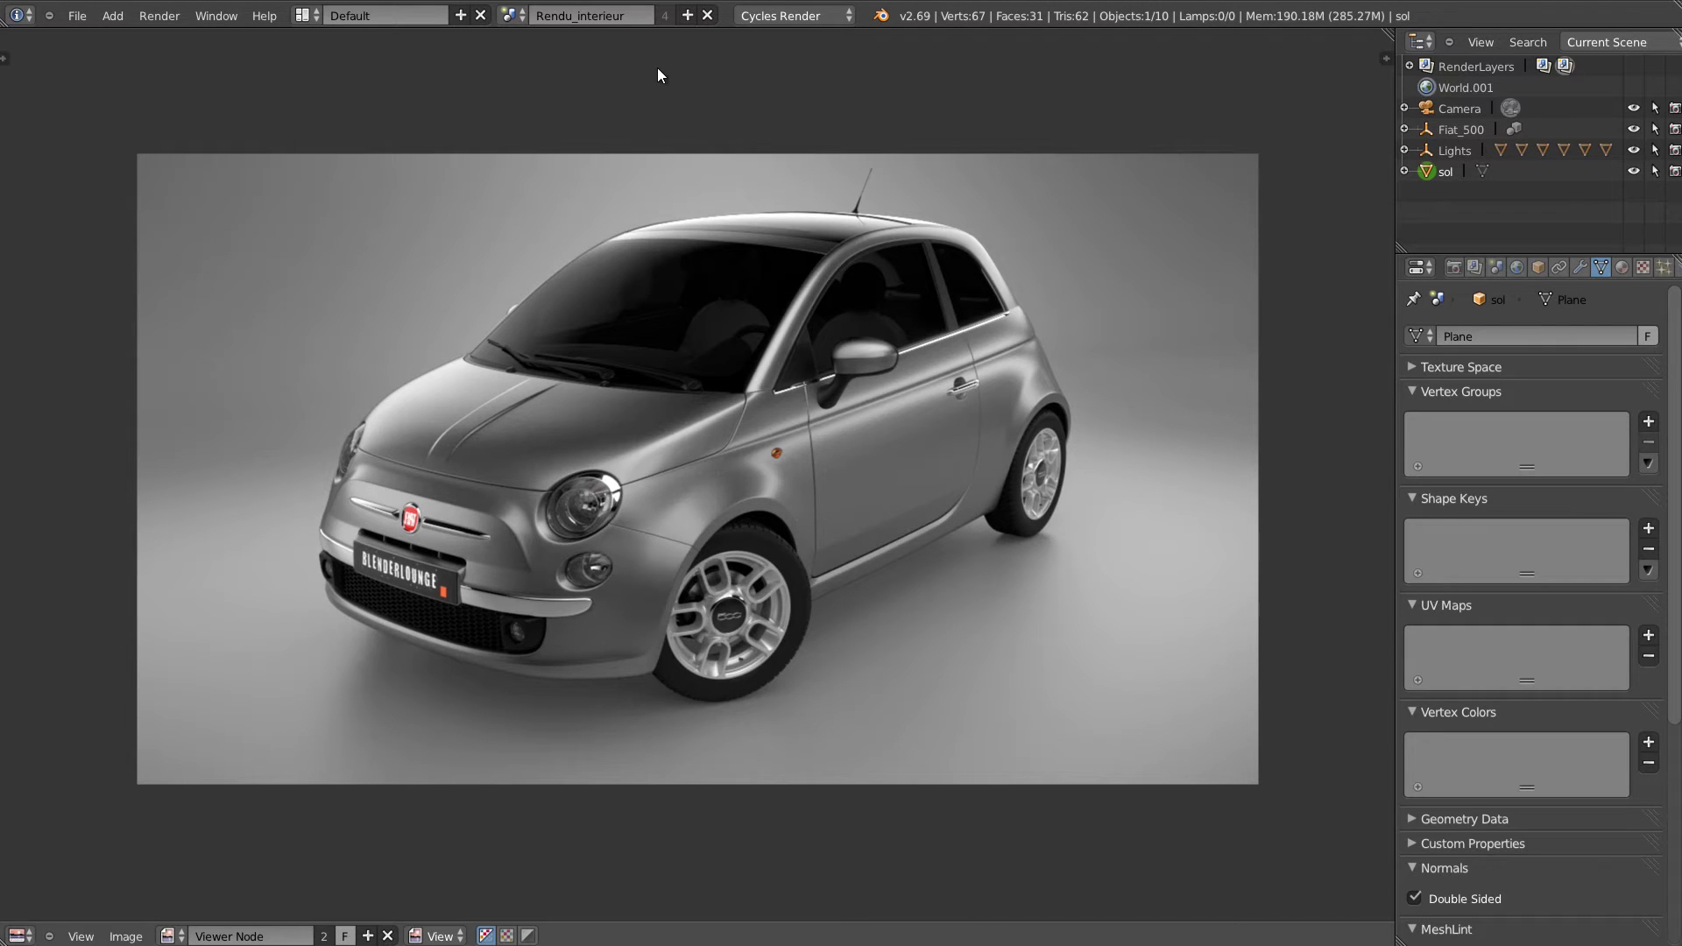
{"action": "left_click", "coordinate": [1457, 129]}
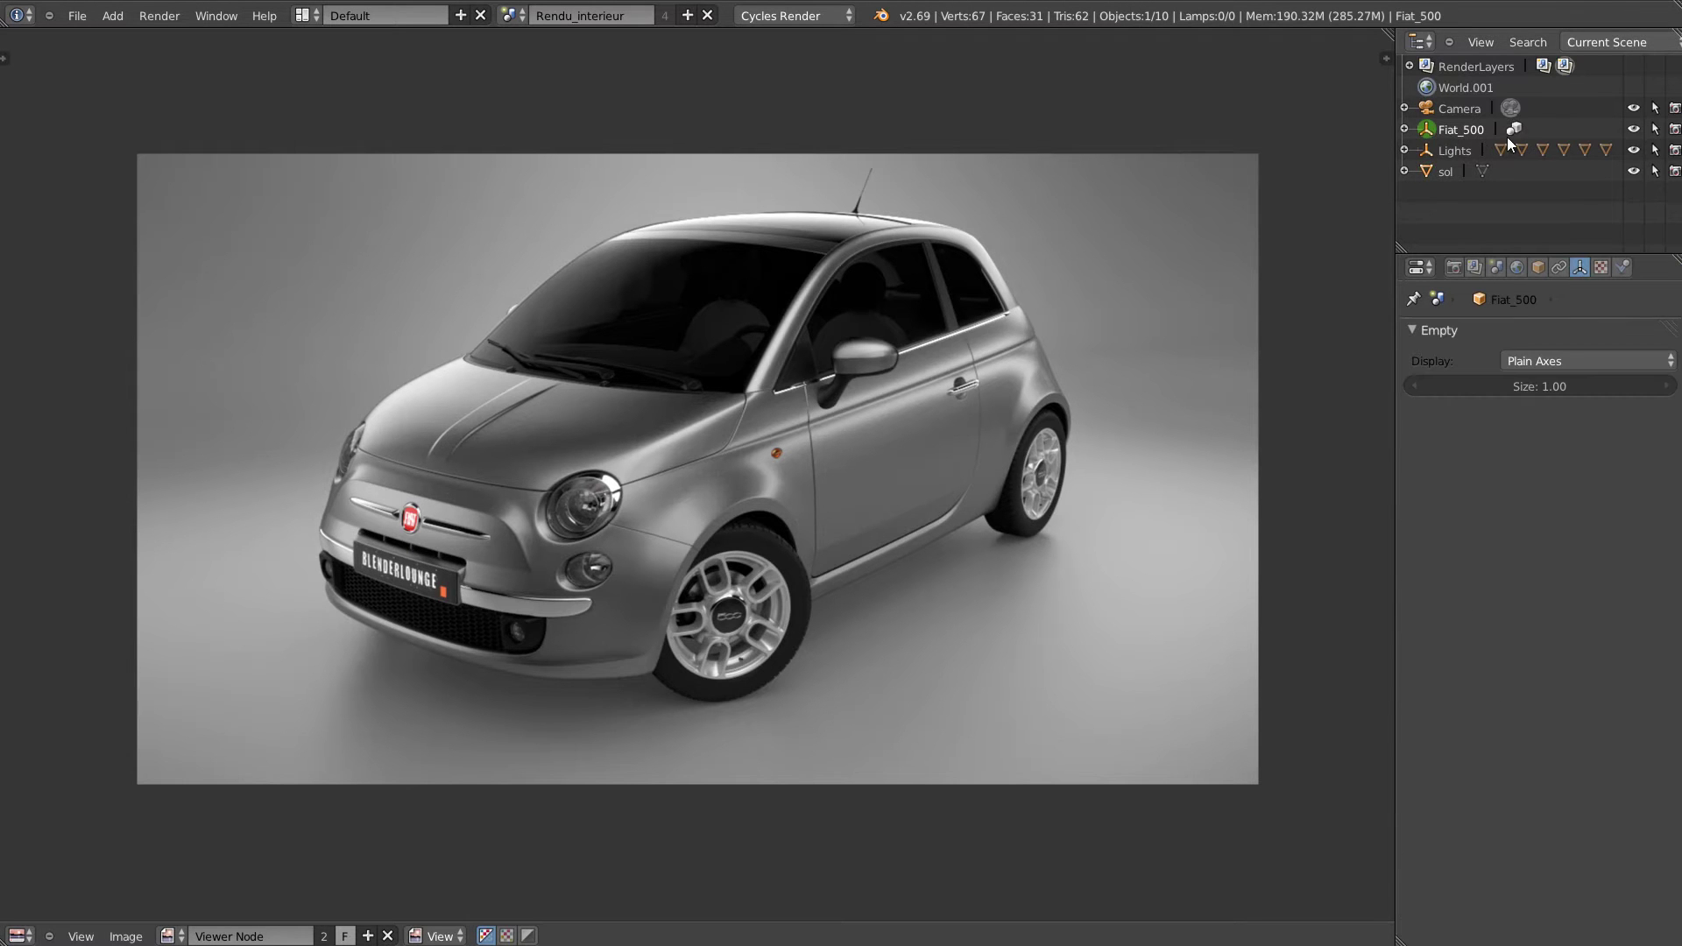
{"action": "left_click", "coordinate": [1405, 129]}
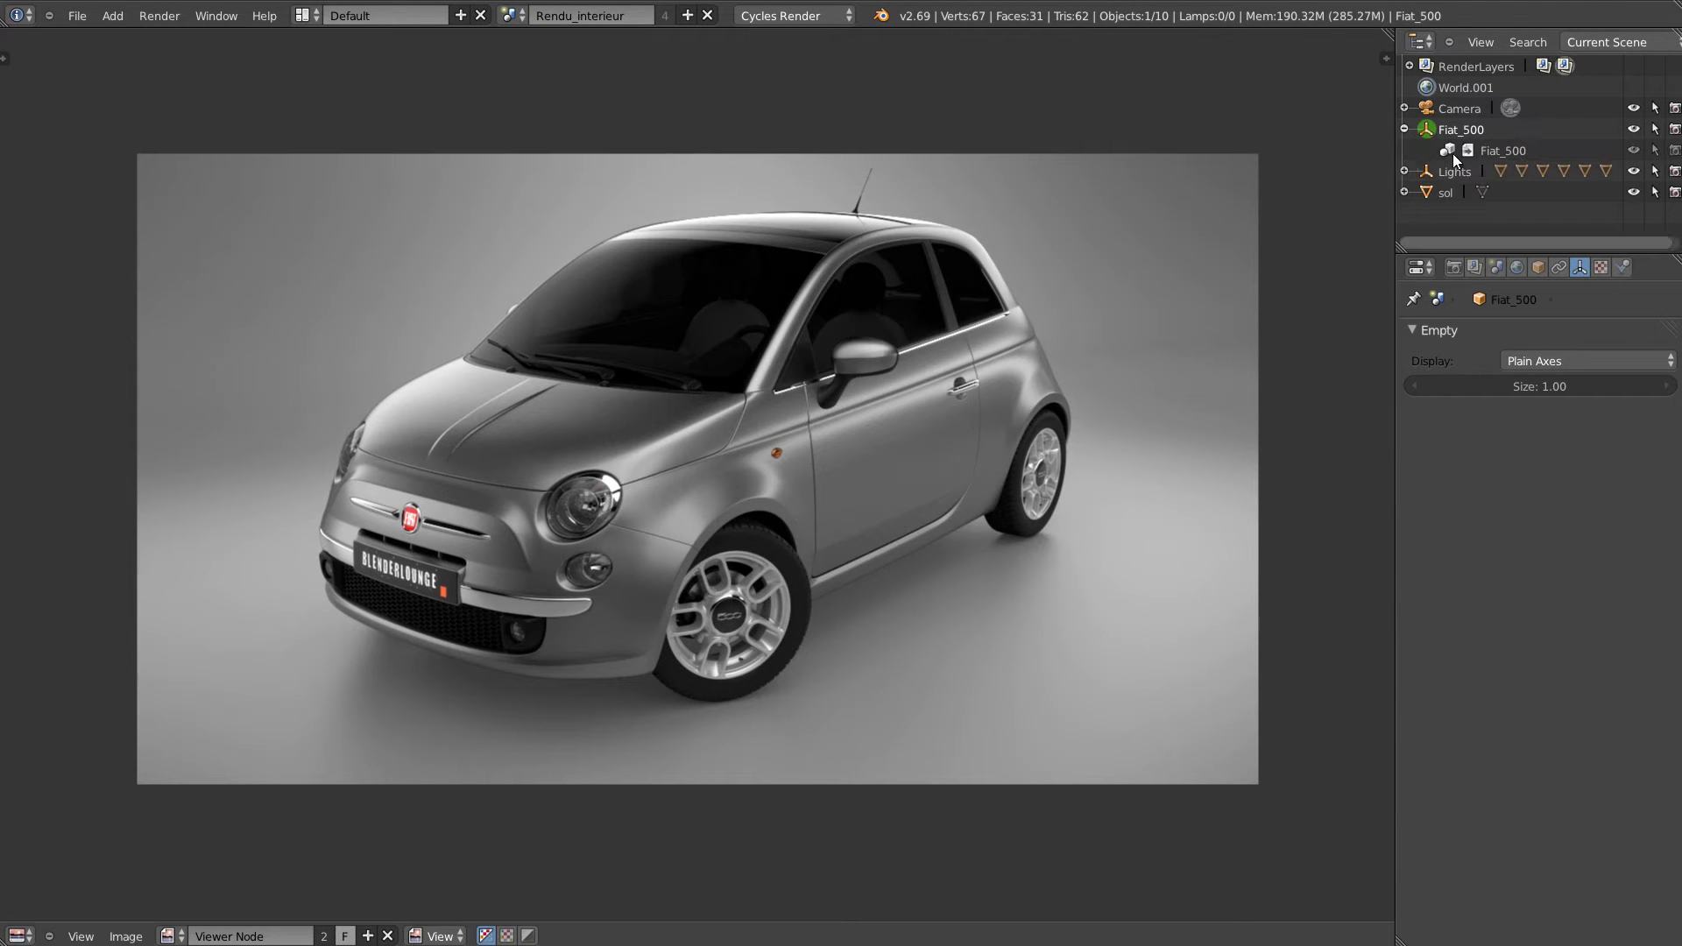
{"action": "left_click", "coordinate": [1405, 130]}
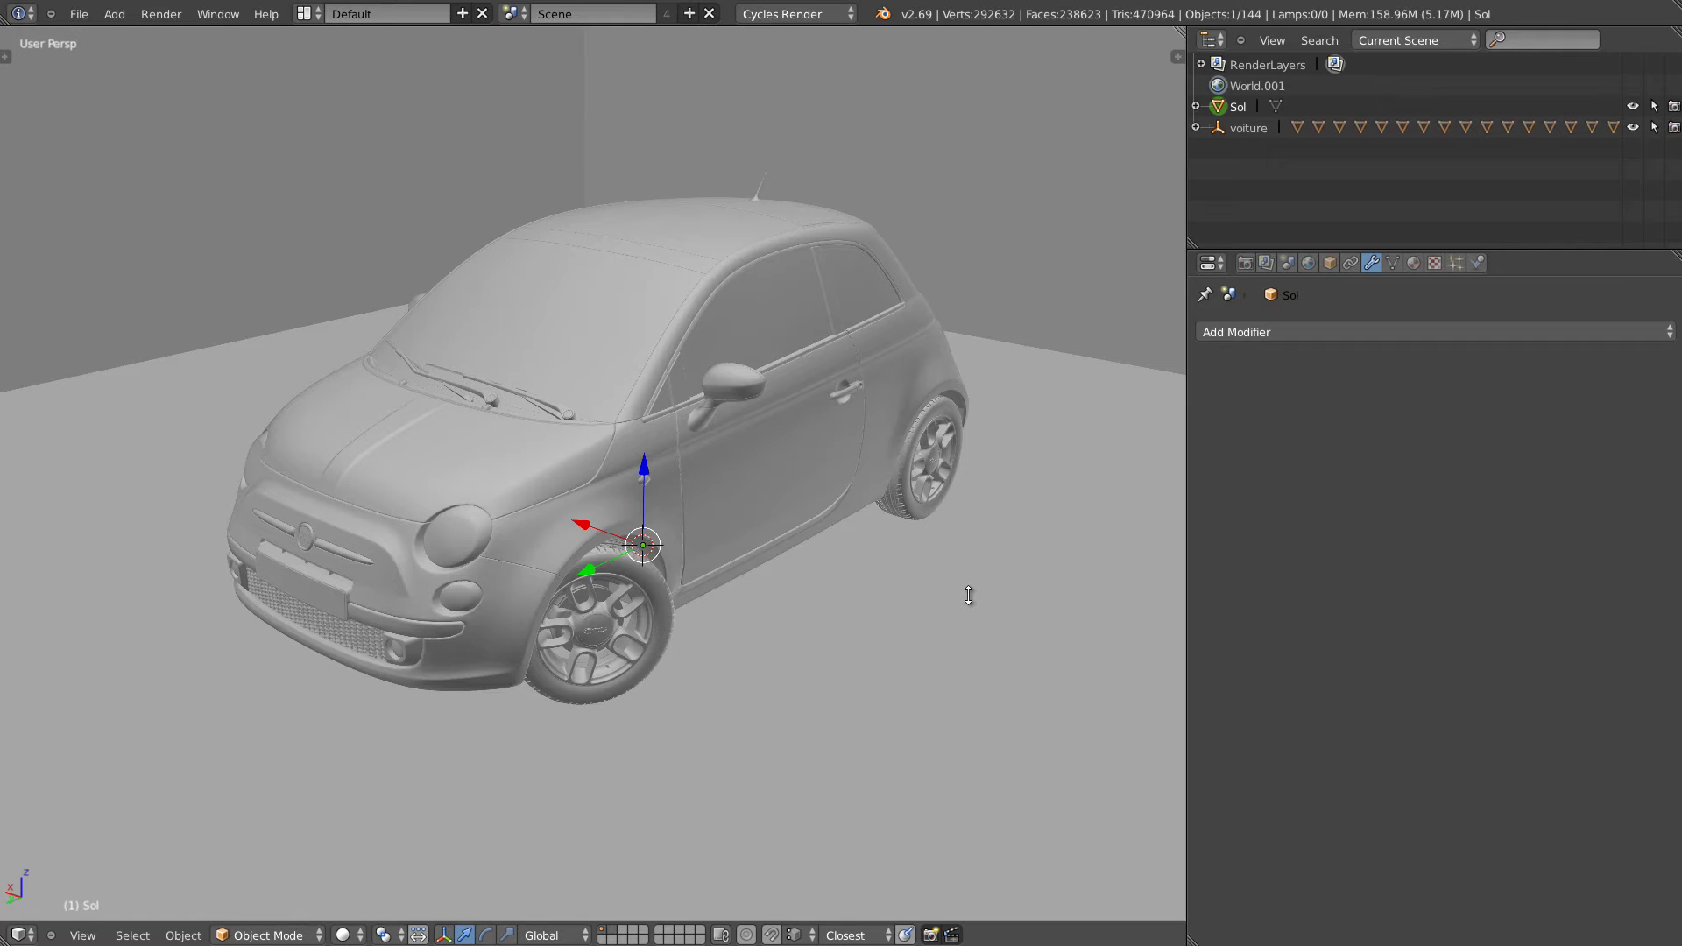
Enlarge the outliner and review all the car parts parented under the voiture empty.
{"action": "left_click", "coordinate": [1196, 128]}
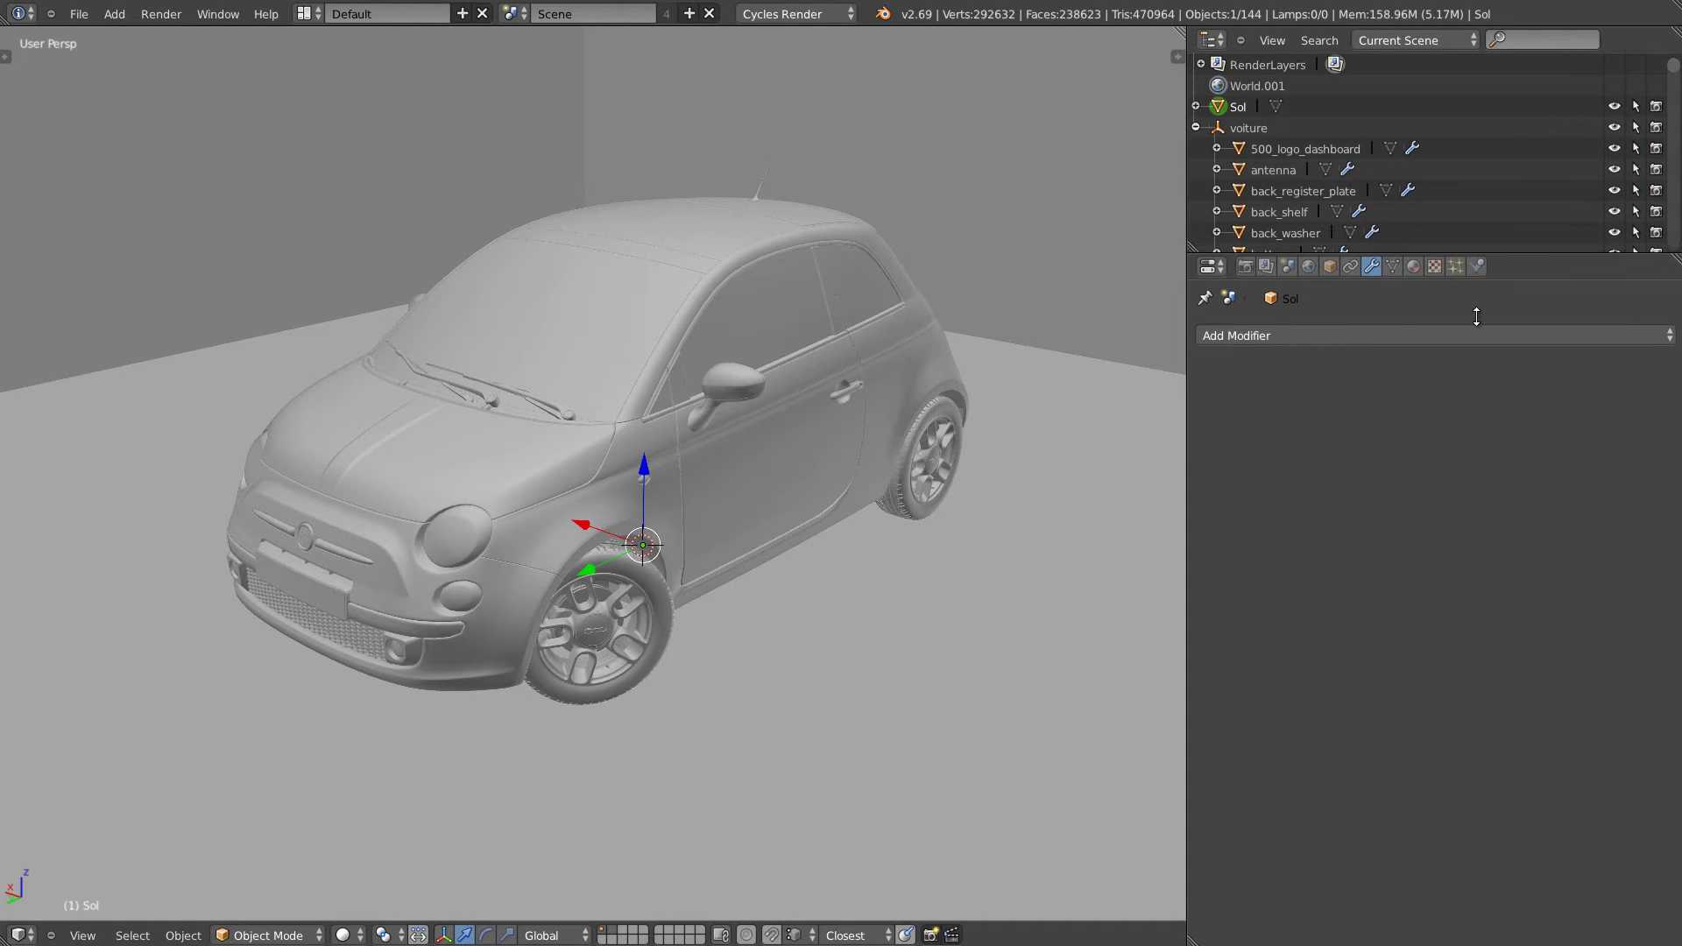
{"action": "left_click_drag", "start_coordinate": [1486, 250], "coordinate": [1438, 813]}
{"action": "scroll", "coordinate": [1327, 314], "scroll_direction": "down", "scroll_amount": 5}
{"action": "scroll", "coordinate": [1326, 313], "scroll_direction": "down", "scroll_amount": 15}
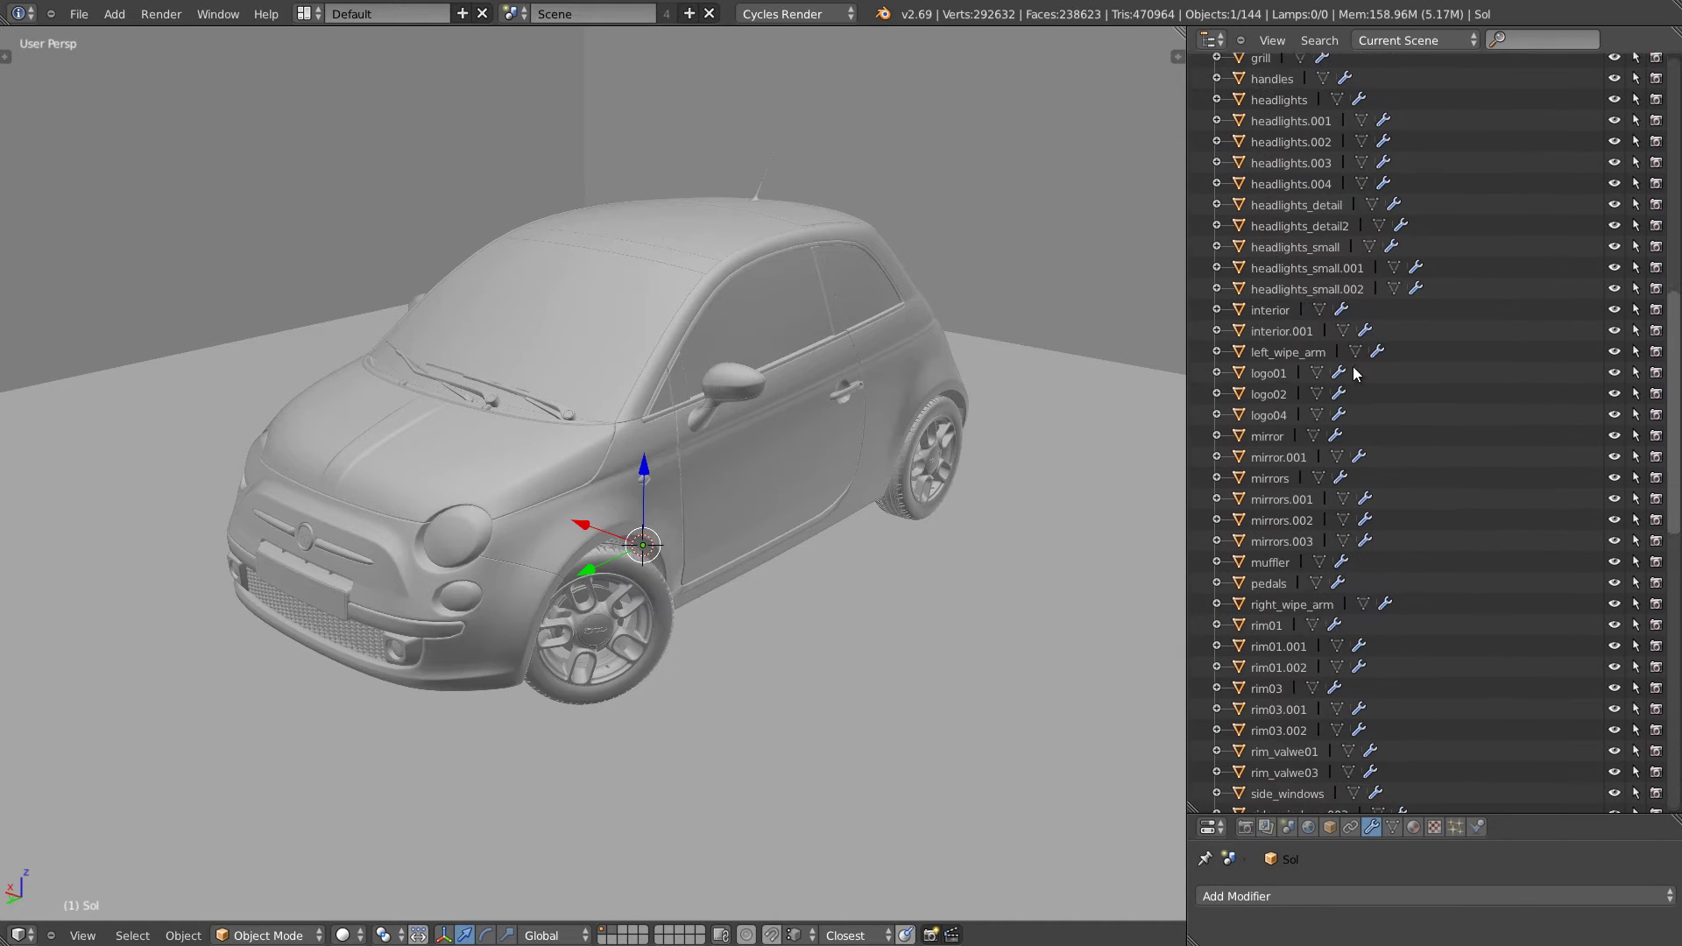
{"action": "scroll", "coordinate": [1314, 394], "scroll_direction": "up", "scroll_amount": 15}
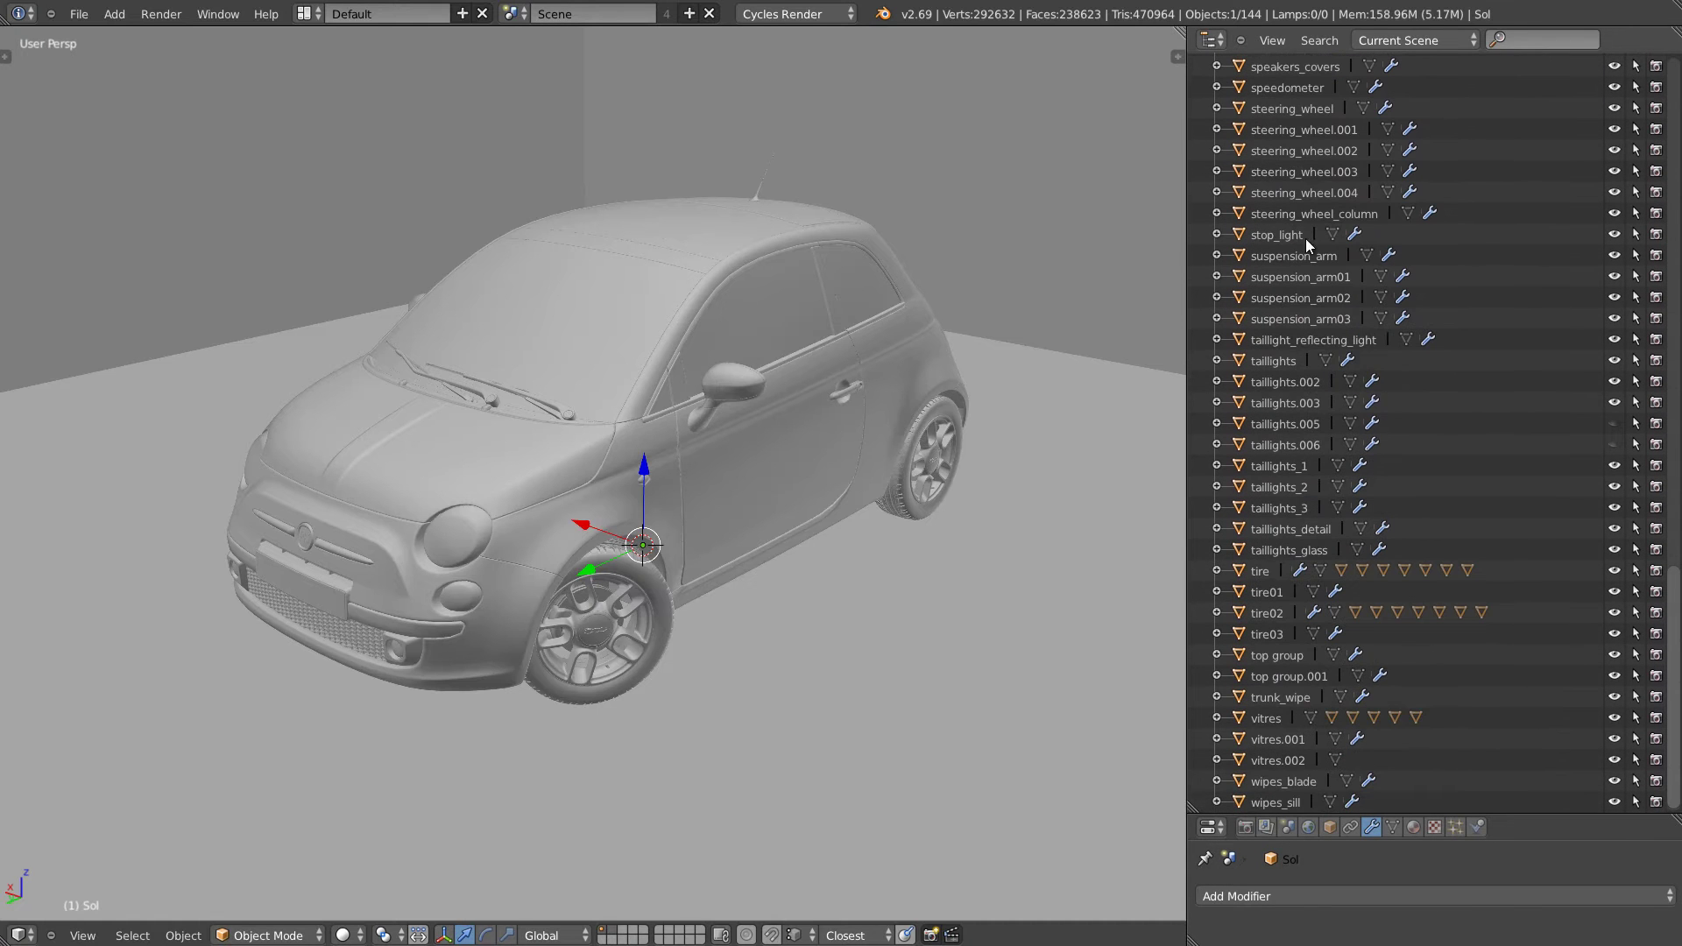
{"action": "scroll", "coordinate": [1305, 644], "scroll_direction": "up", "scroll_amount": 6}
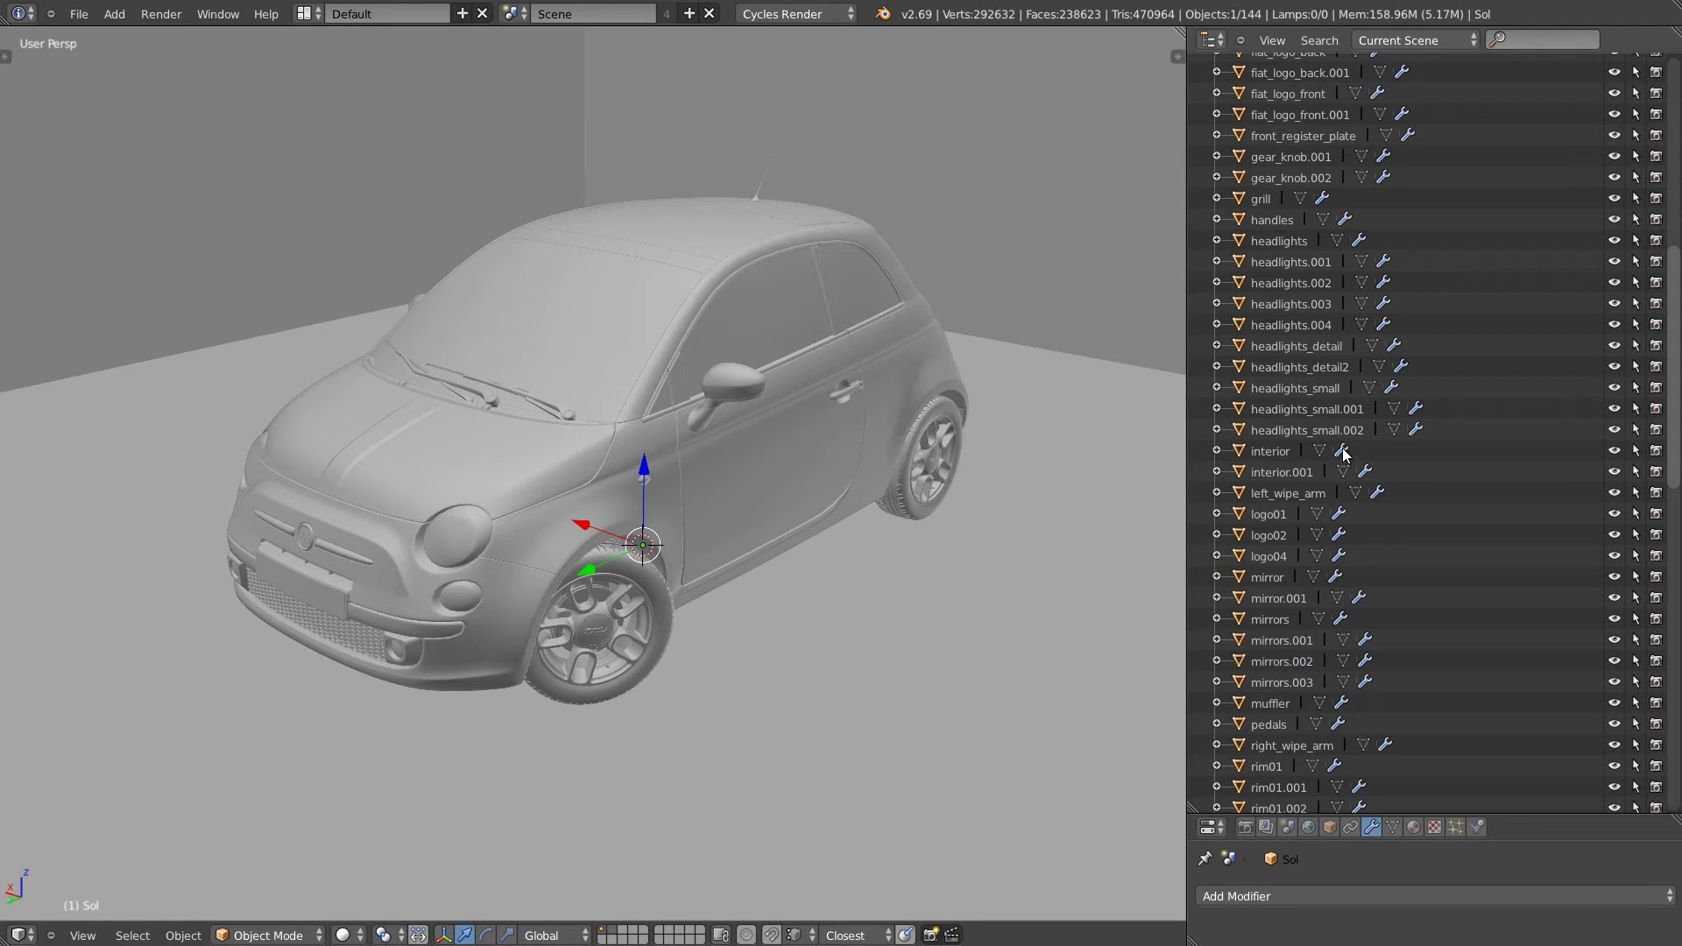
{"action": "scroll", "coordinate": [1272, 568], "scroll_direction": "up", "scroll_amount": 3}
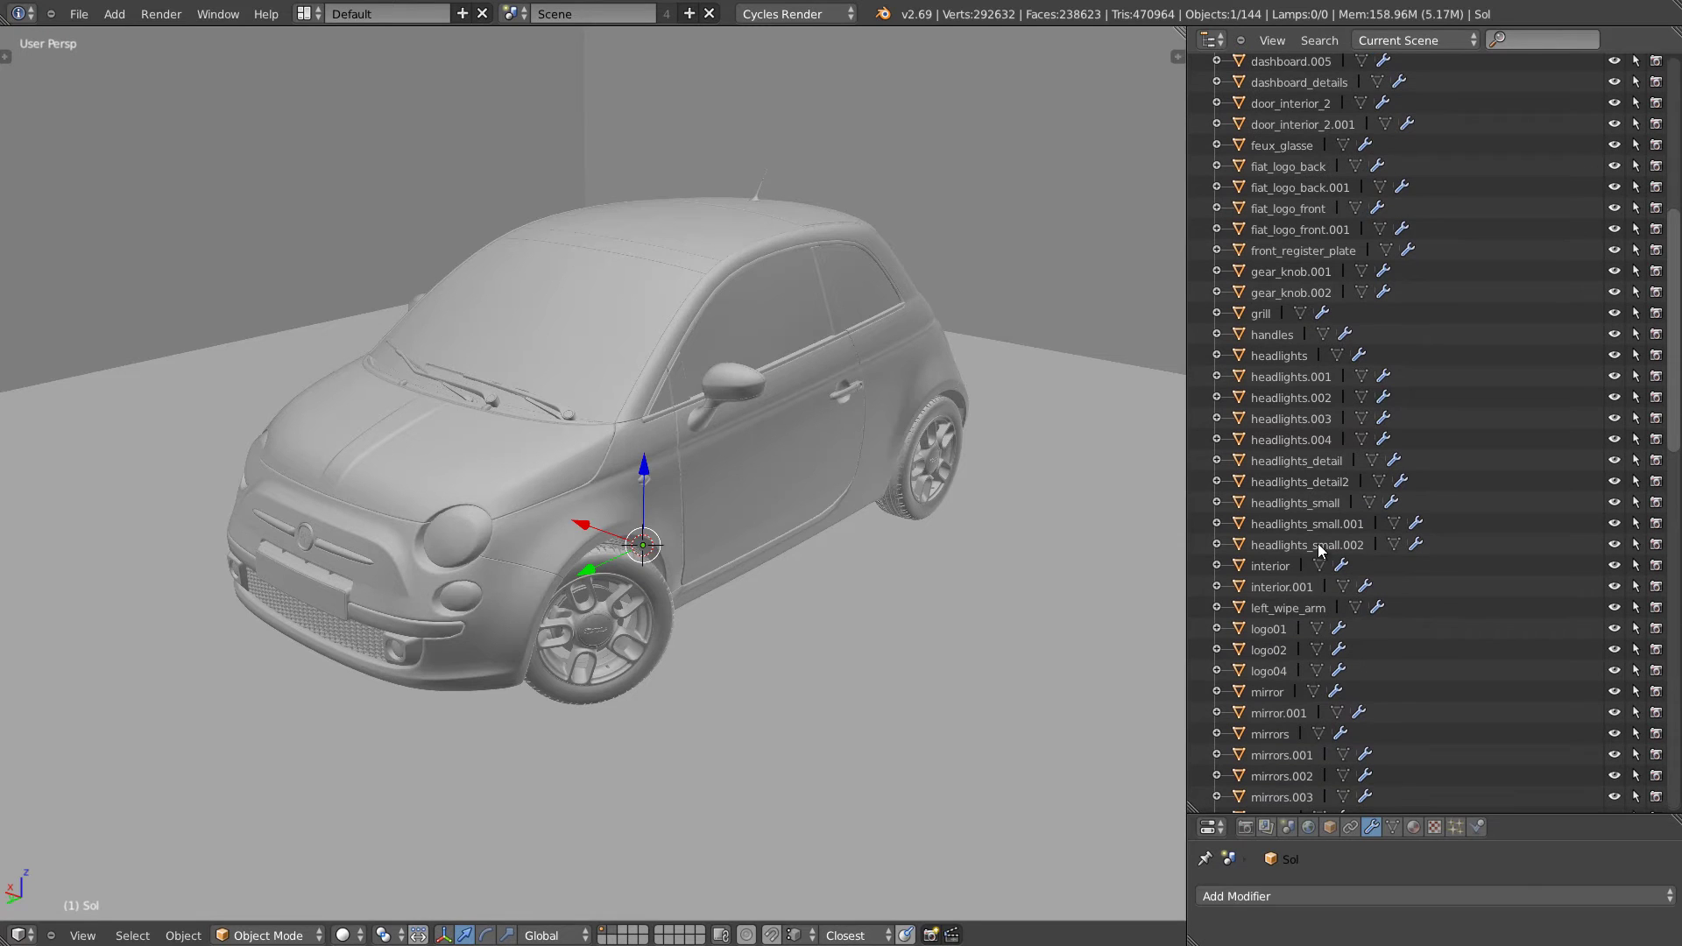
{"action": "scroll", "coordinate": [1273, 569], "scroll_direction": "down", "scroll_amount": 3}
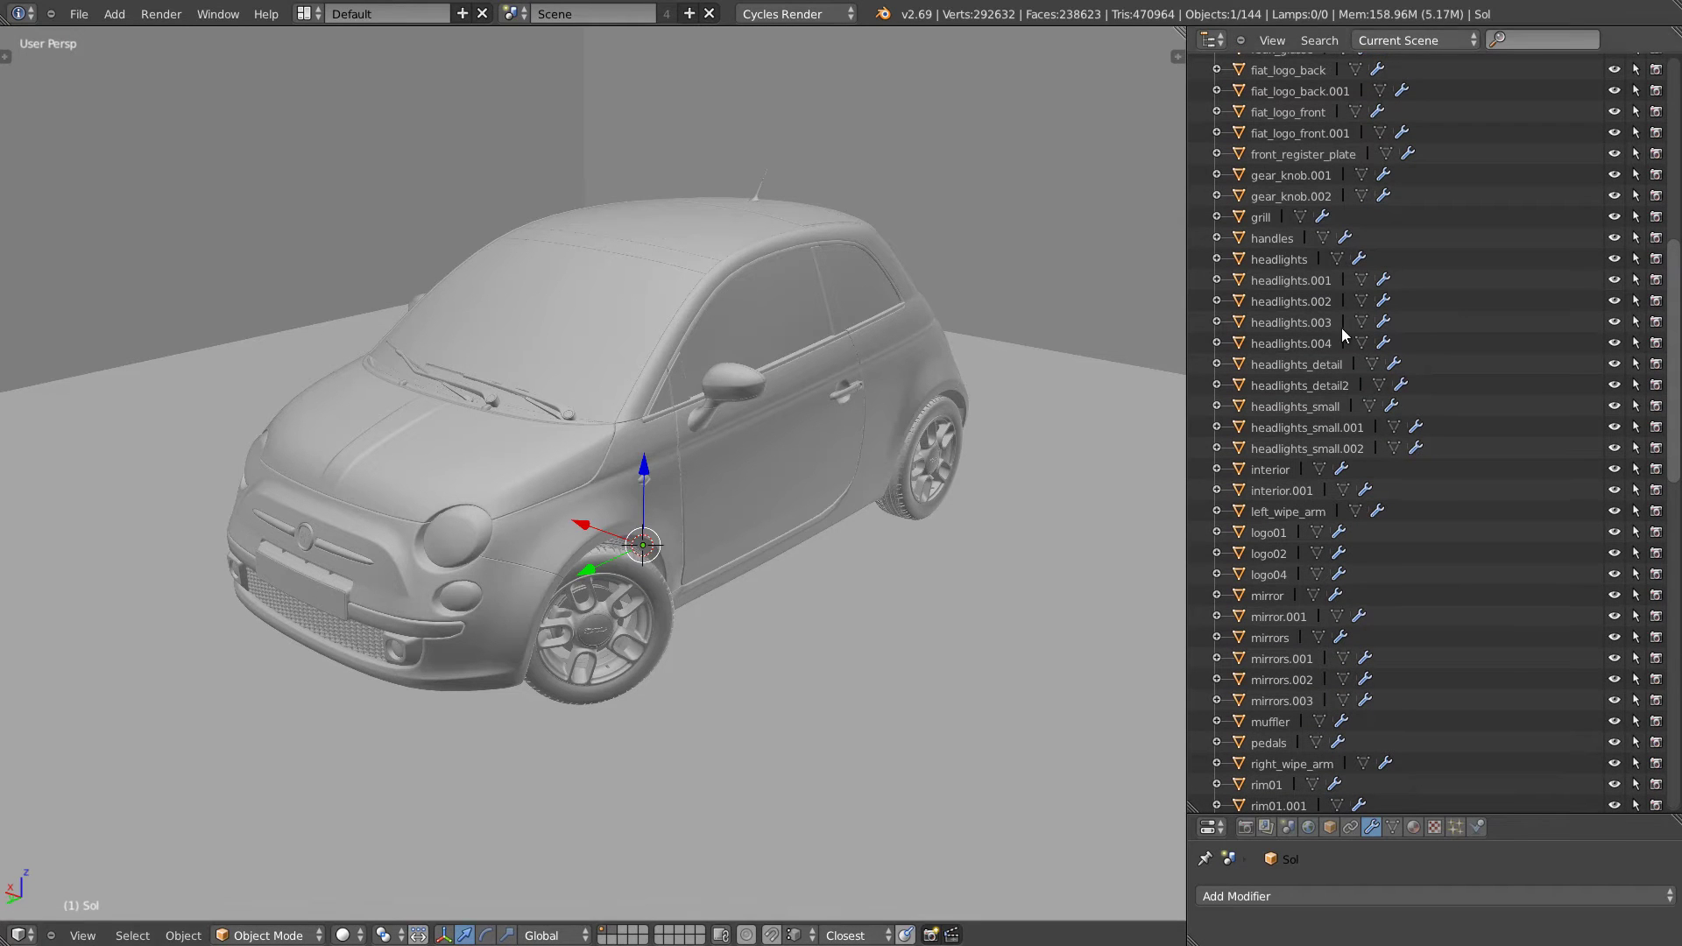
{"action": "scroll", "coordinate": [1287, 238], "scroll_direction": "up", "scroll_amount": 15}
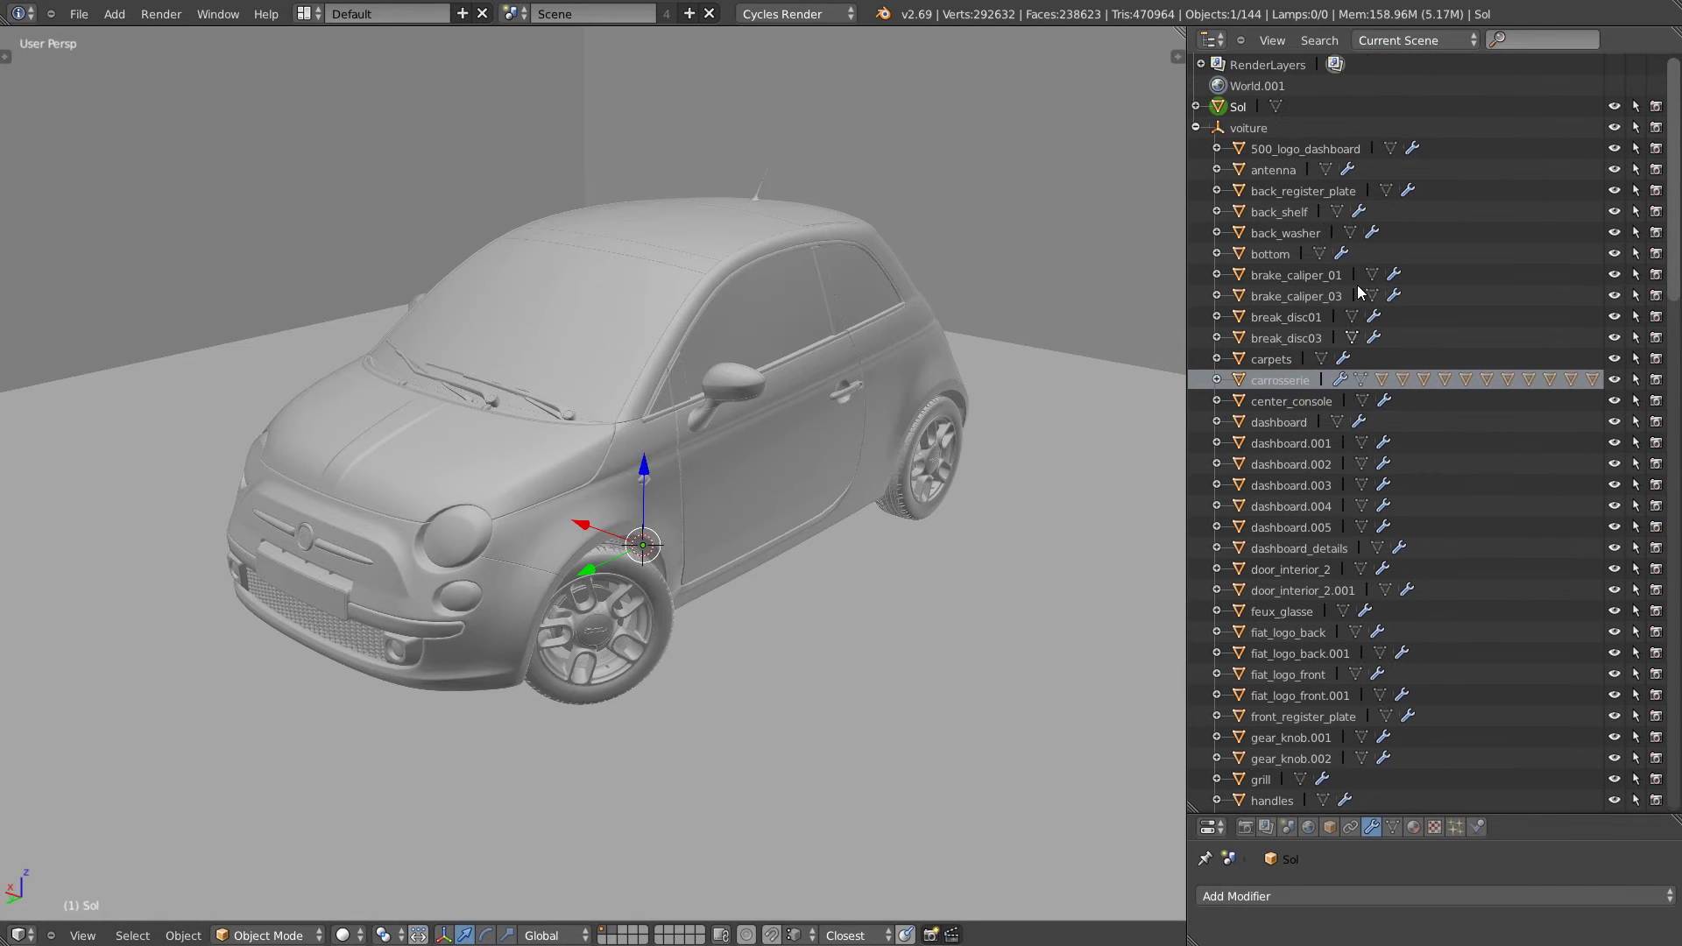
{"action": "left_click", "coordinate": [1195, 128]}
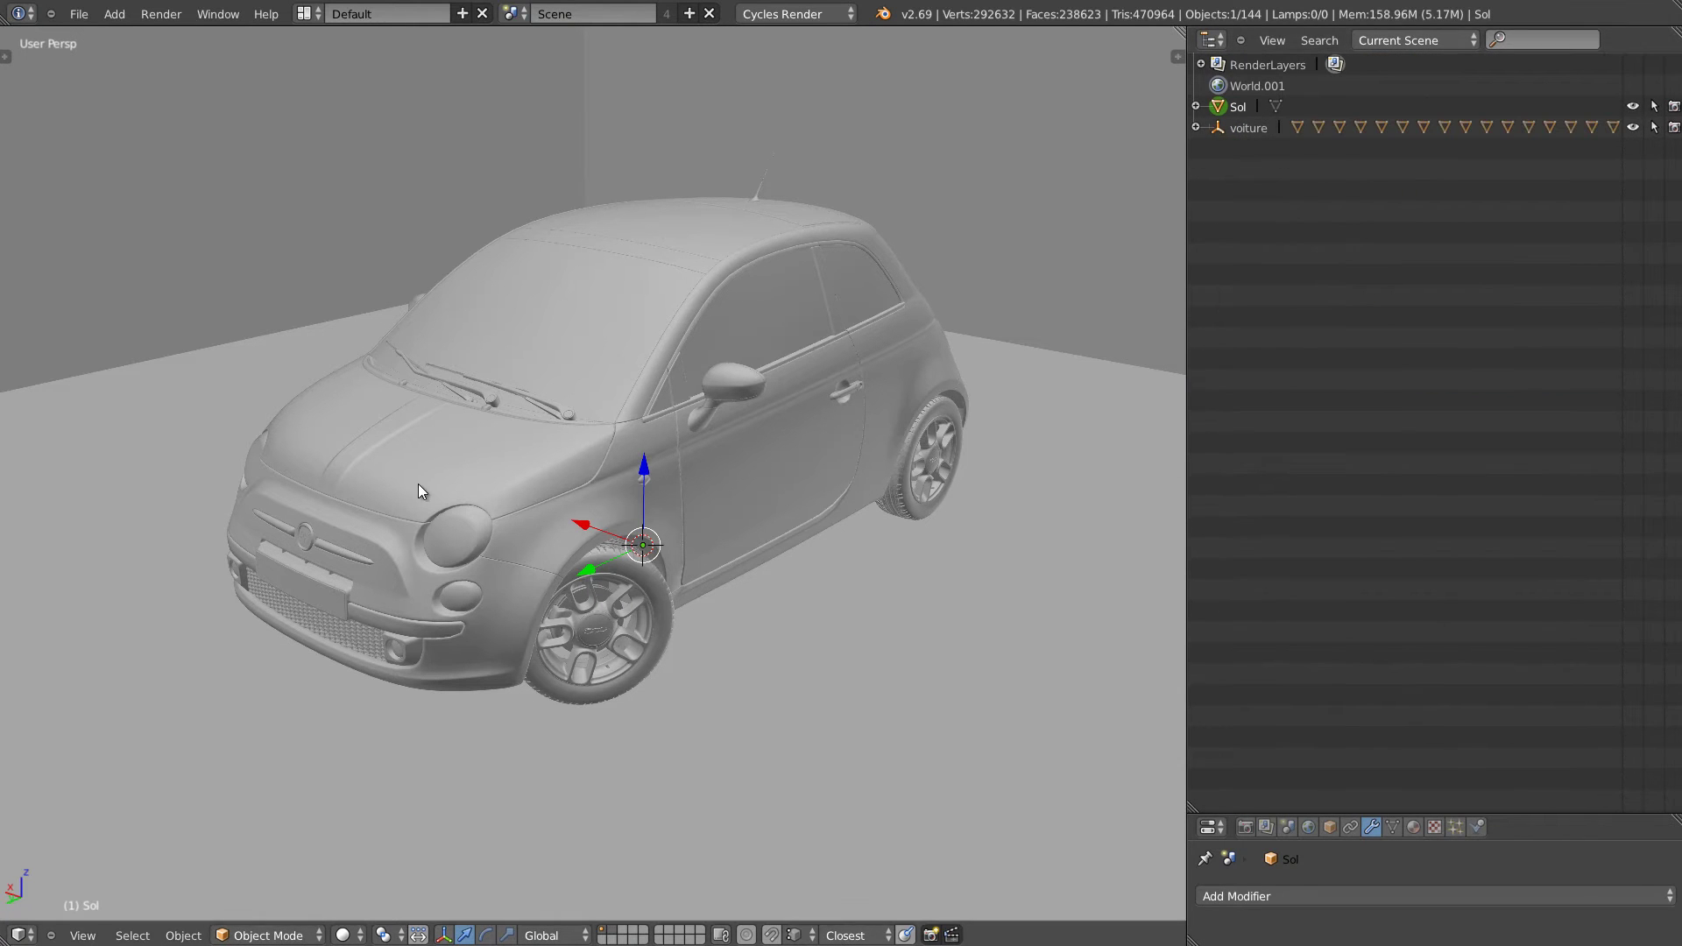
Expand the voiture hierarchy and select the tire object near the end of its list.
{"action": "left_click", "coordinate": [1235, 129]}
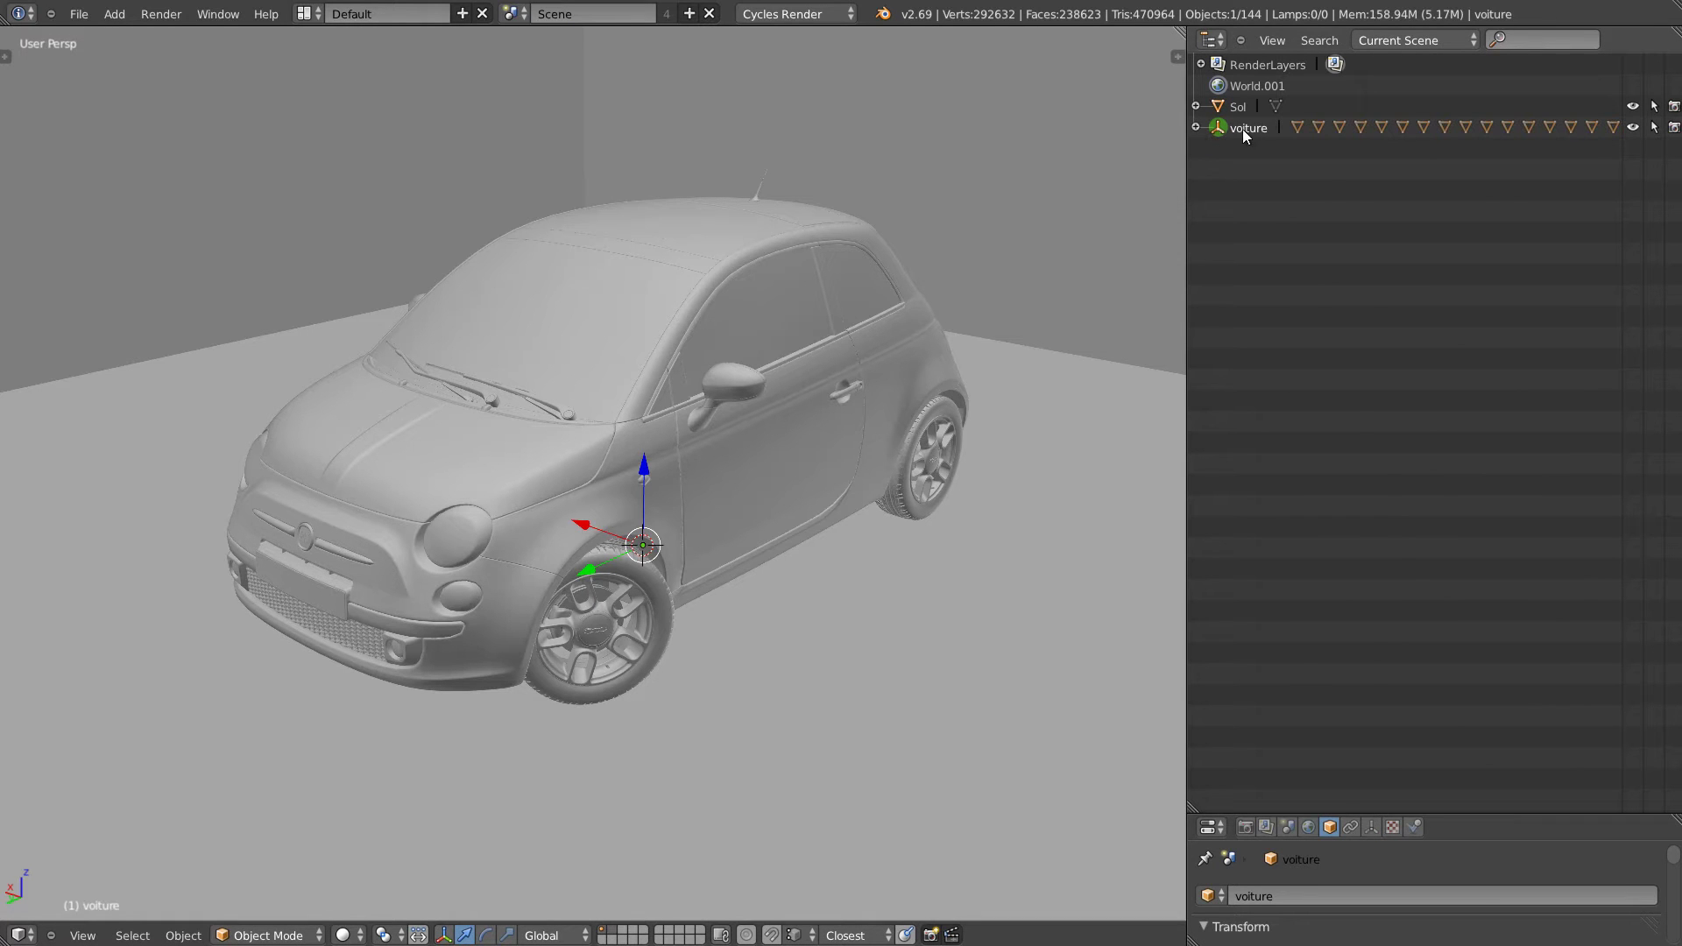
{"action": "left_click", "coordinate": [1194, 129]}
{"action": "scroll", "coordinate": [1318, 493], "scroll_direction": "down", "scroll_amount": 3}
{"action": "scroll", "coordinate": [1318, 492], "scroll_direction": "down", "scroll_amount": 20}
{"action": "scroll", "coordinate": [1253, 307], "scroll_direction": "down", "scroll_amount": 7}
{"action": "scroll", "coordinate": [1296, 600], "scroll_direction": "down", "scroll_amount": 3}
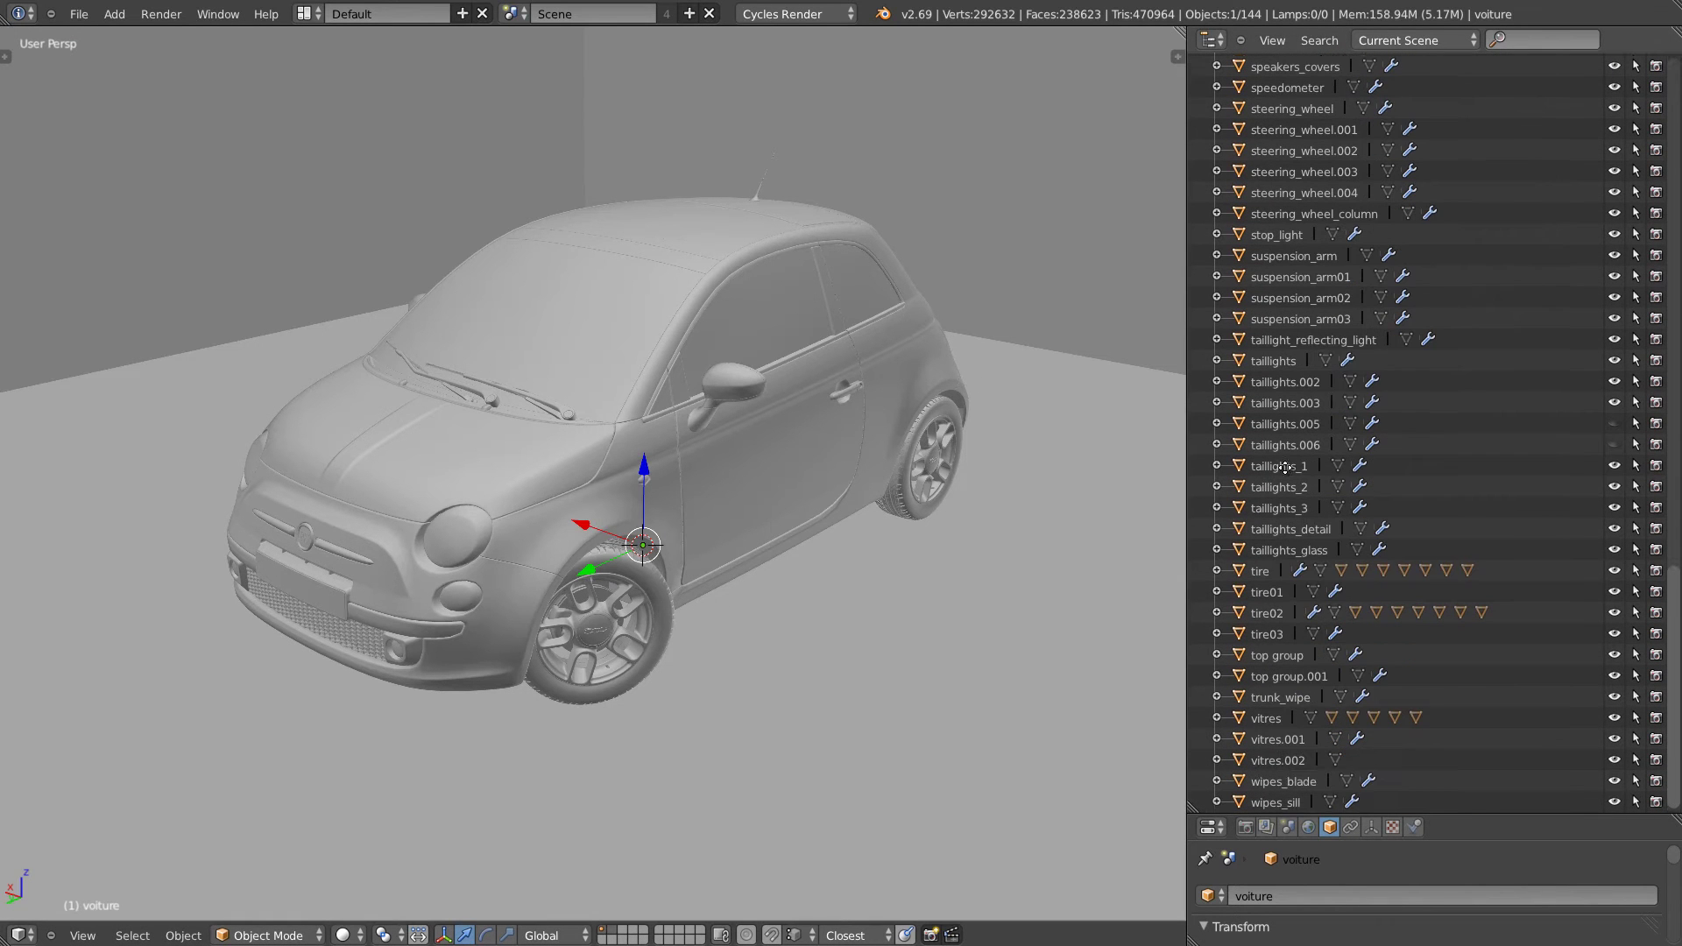
{"action": "left_click", "coordinate": [1246, 579]}
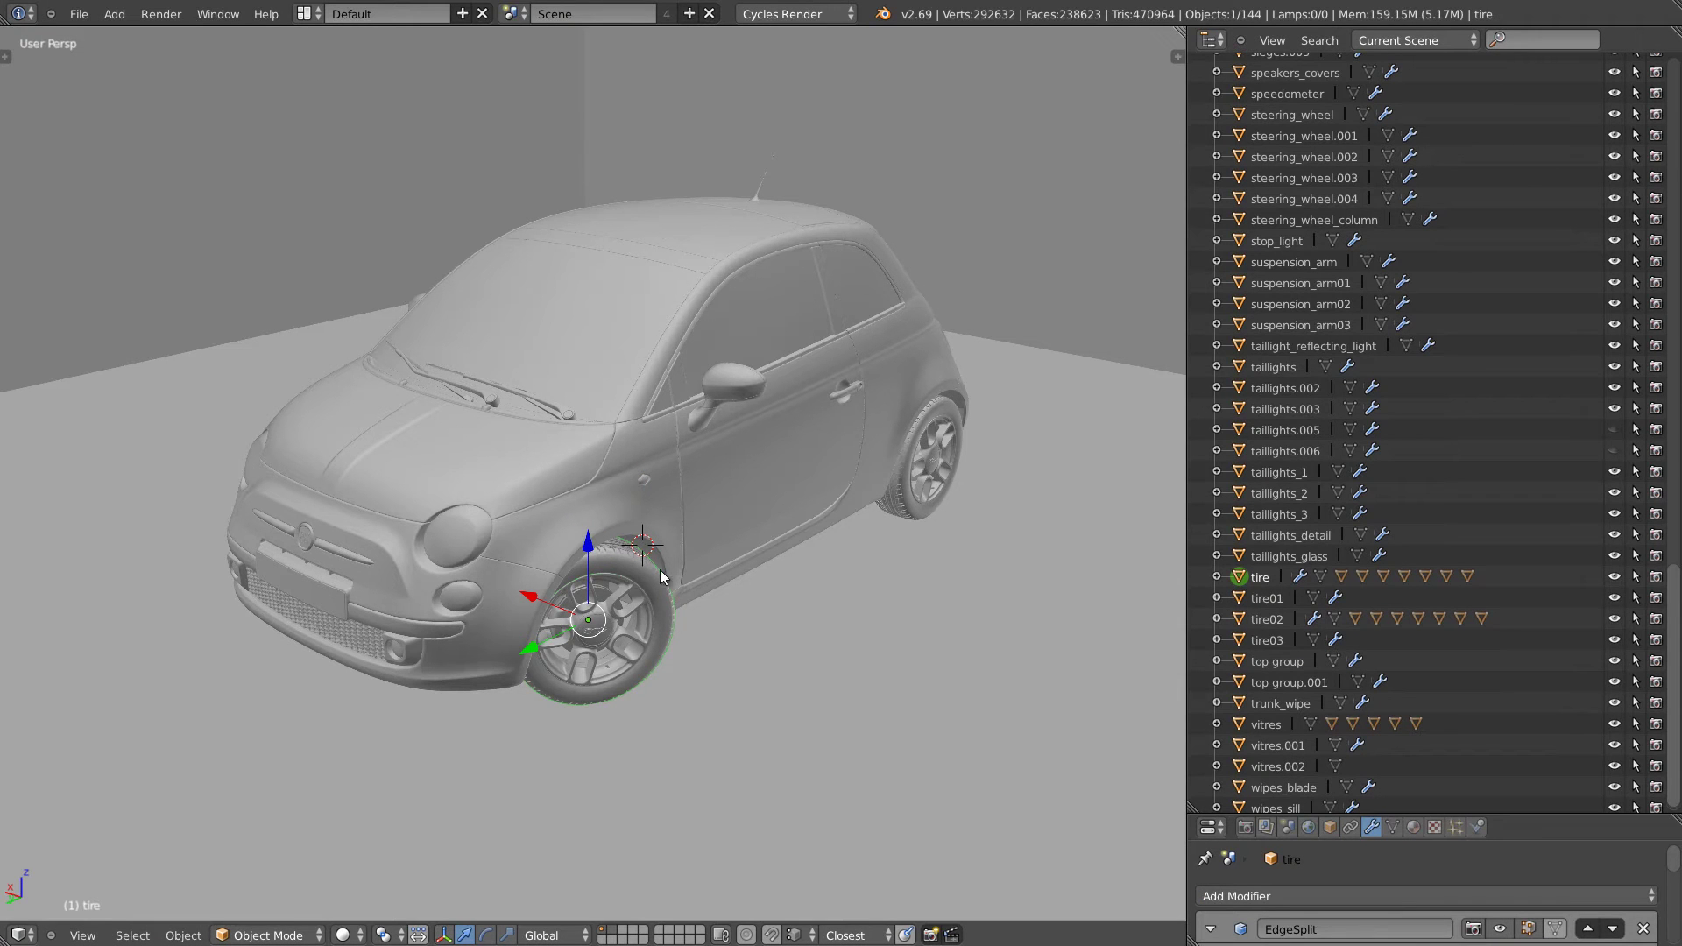
Try to rotate the front tire about the global Z axis.
{"action": "key", "text": "r"}
{"action": "key", "text": "z"}
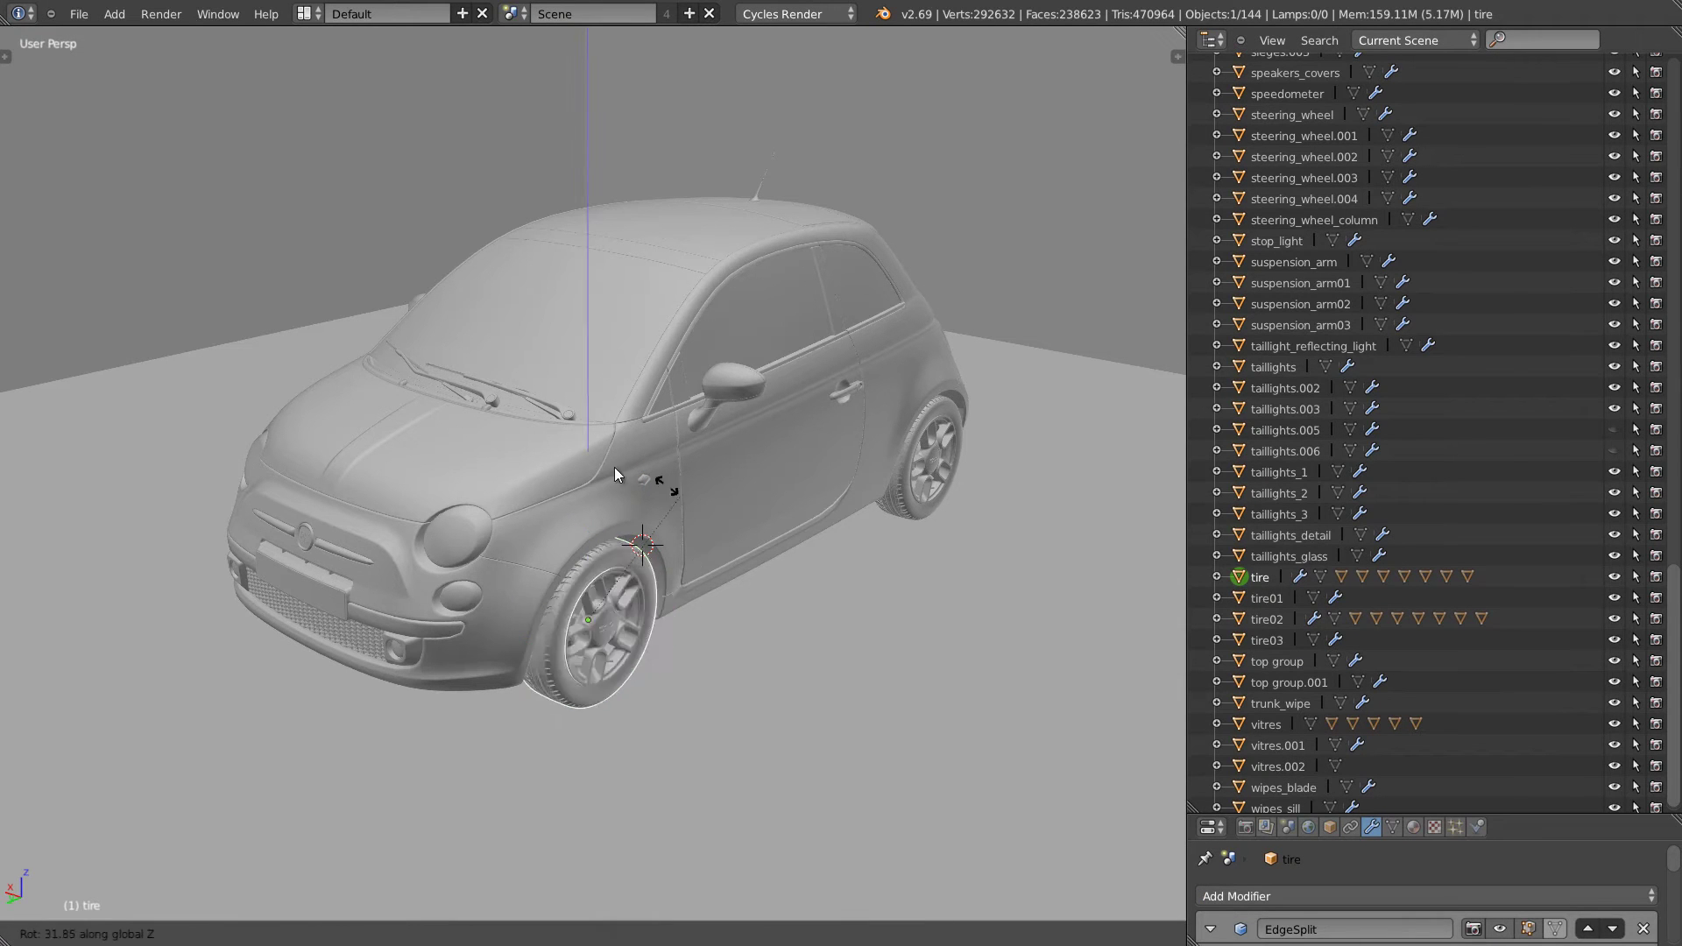
{"action": "right_click", "coordinate": [665, 481]}
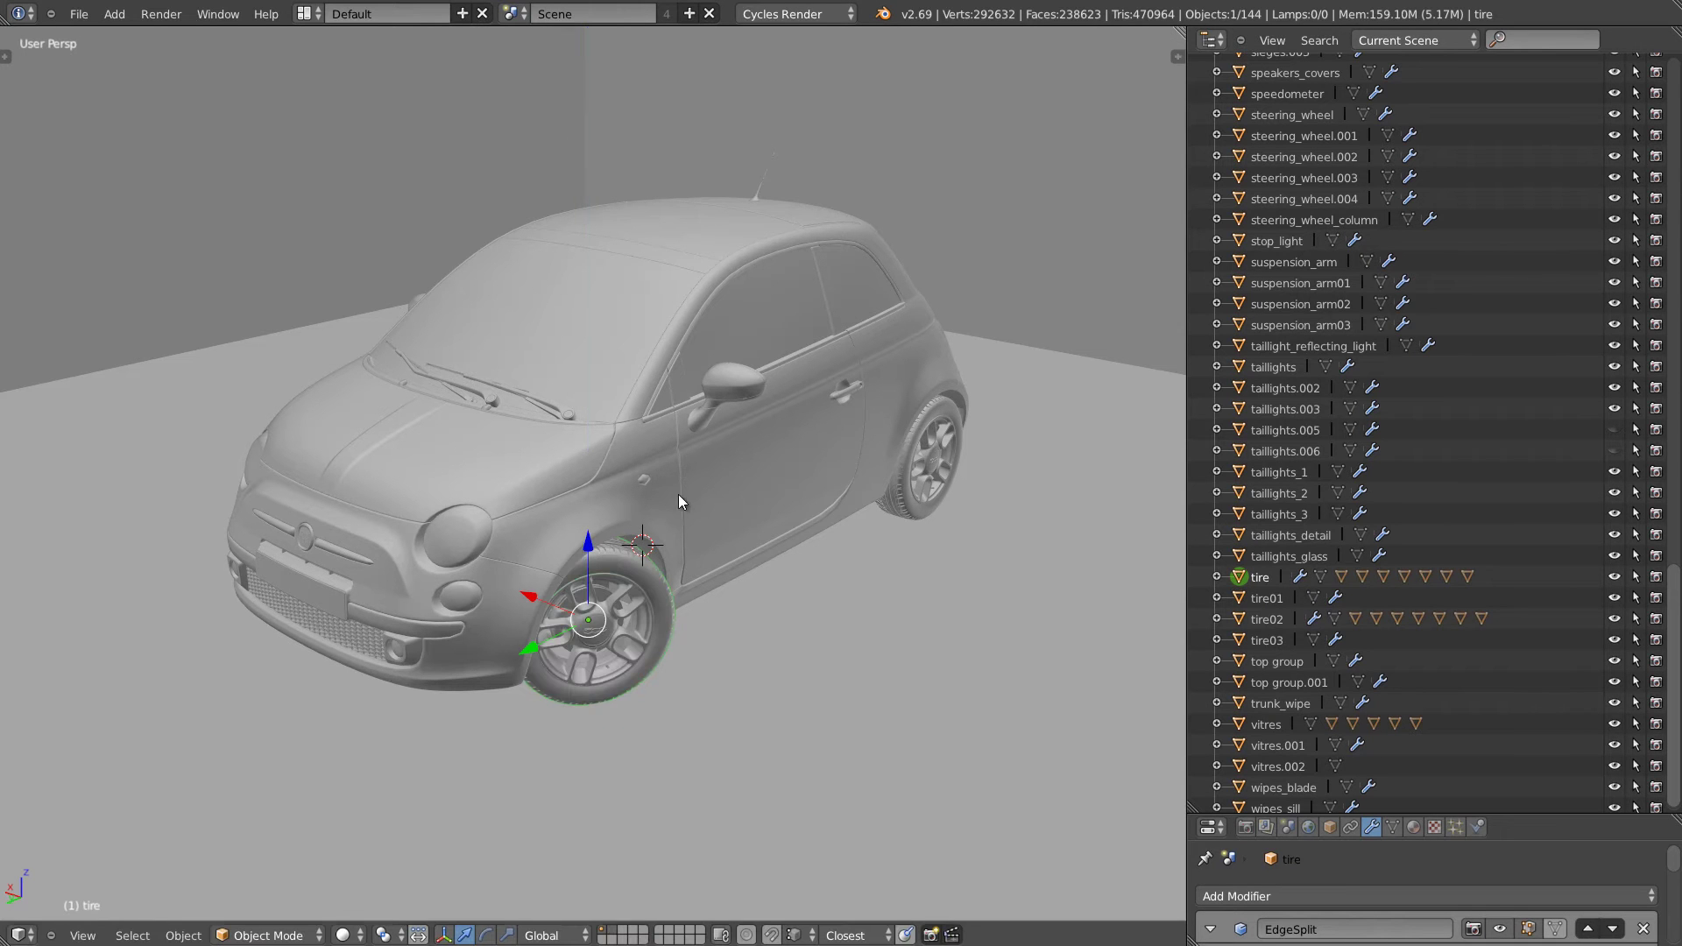
Expand the tire object to inspect its child parts and collapse it again.
{"action": "left_click", "coordinate": [1217, 576]}
{"action": "scroll", "coordinate": [1222, 525], "scroll_direction": "down", "scroll_amount": 3}
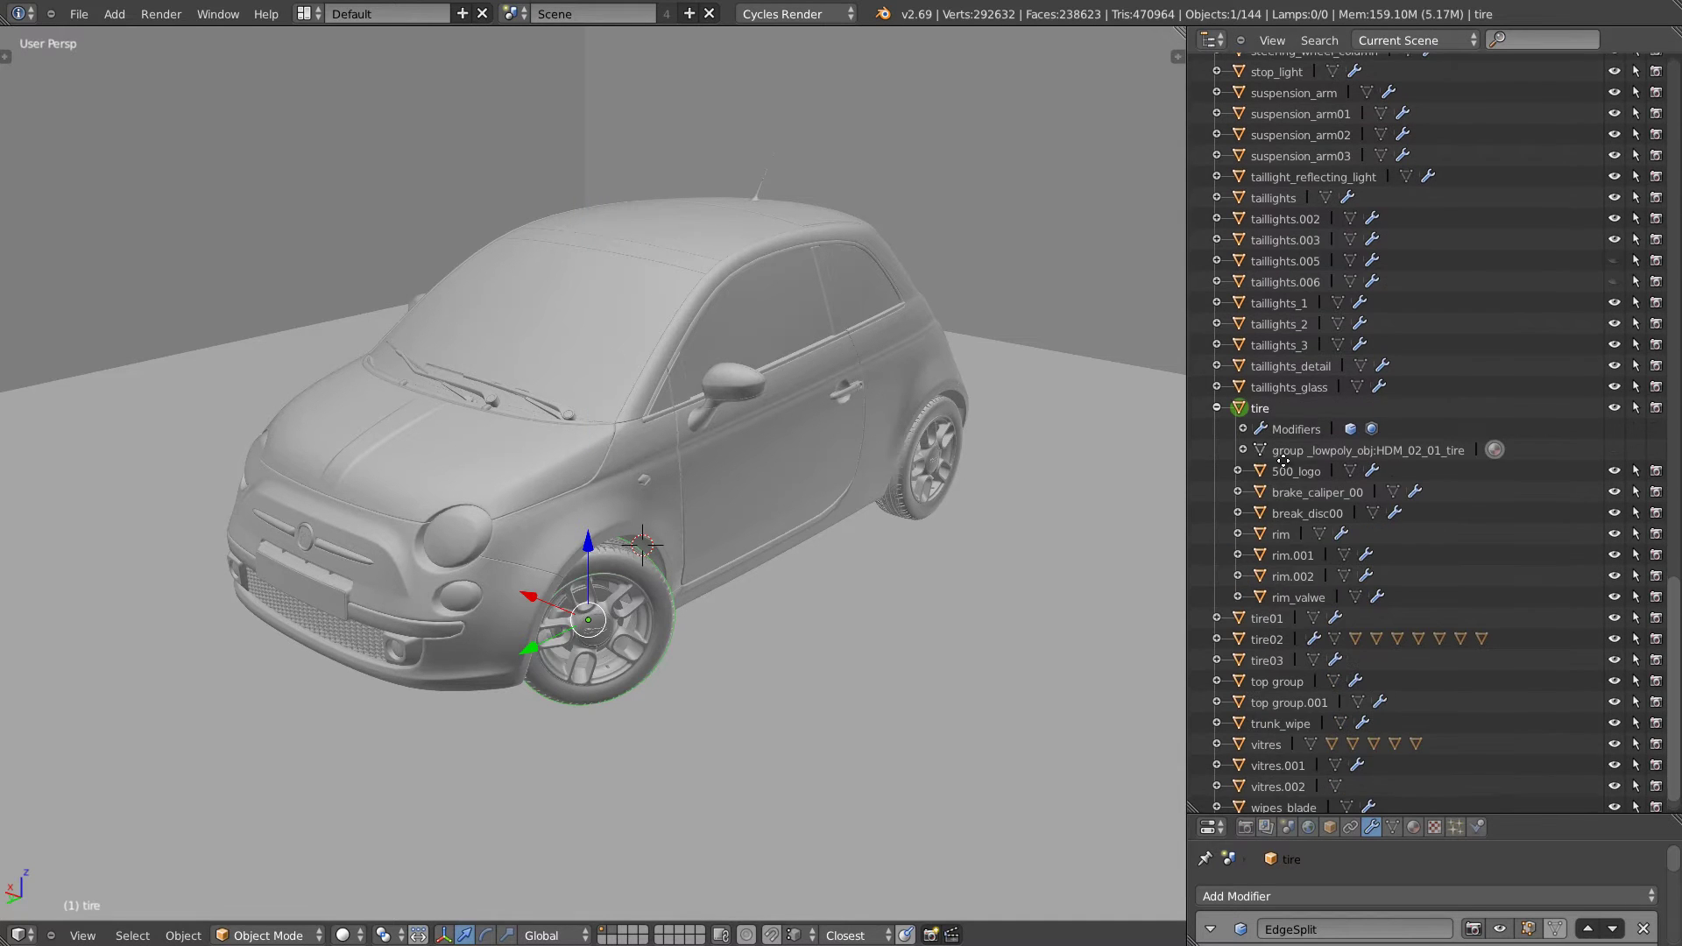
{"action": "left_click", "coordinate": [1216, 447]}
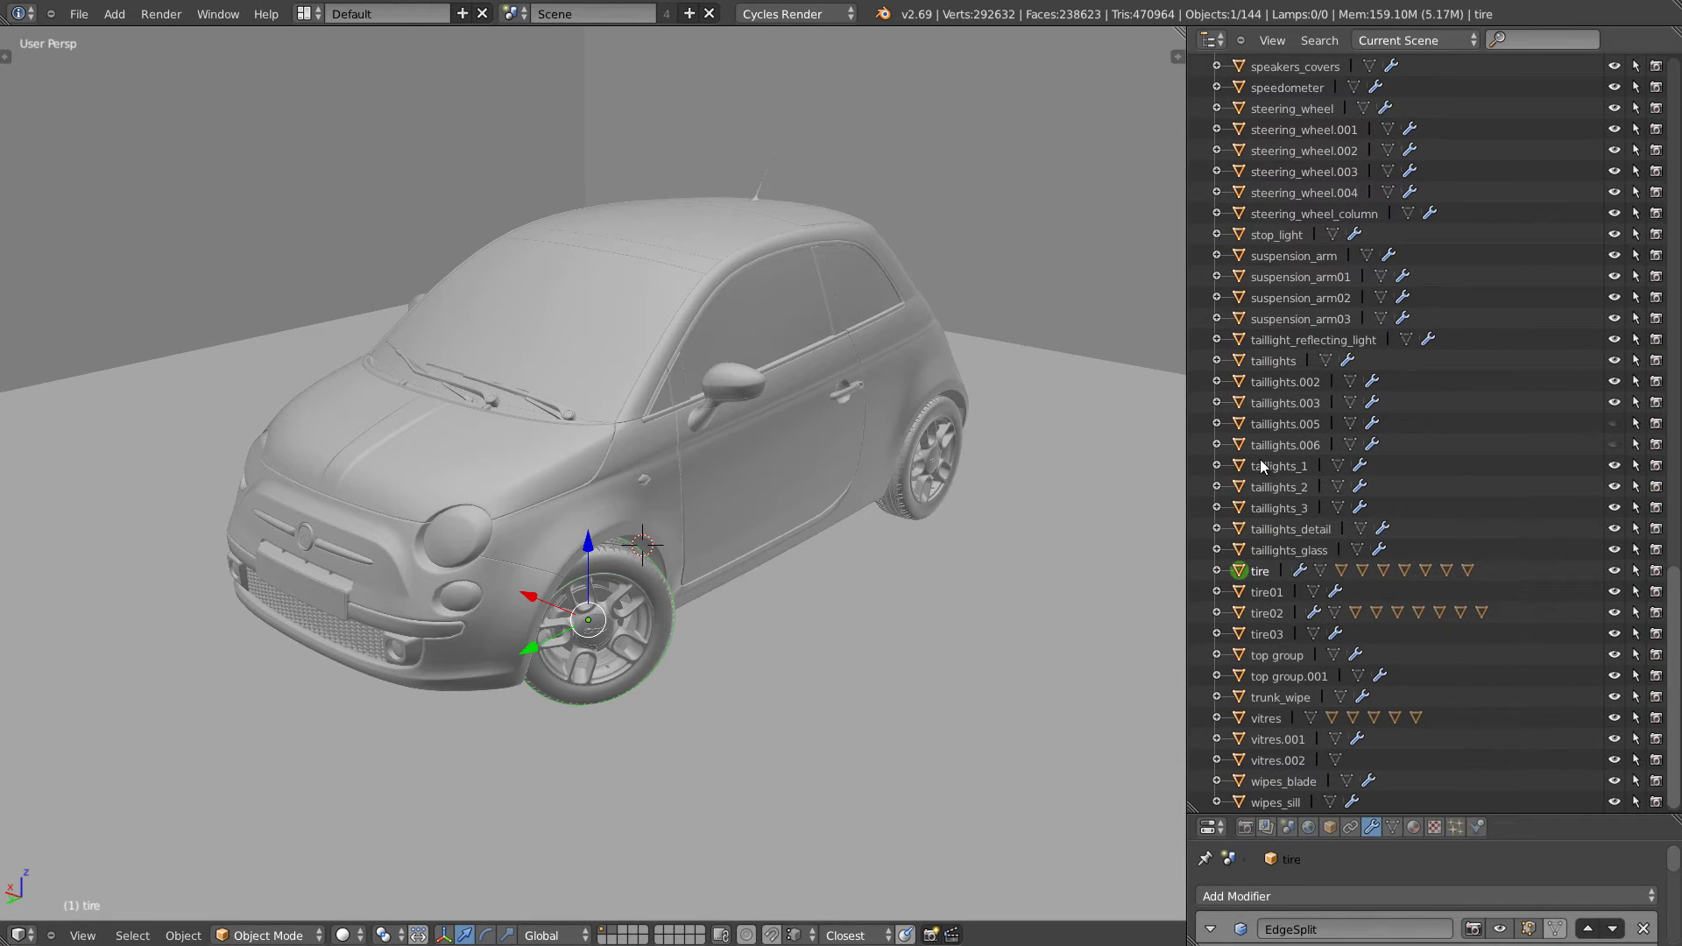
Search the outliner for "ti" and clear the search filter.
{"action": "scroll", "coordinate": [1288, 567], "scroll_direction": "up", "scroll_amount": 10}
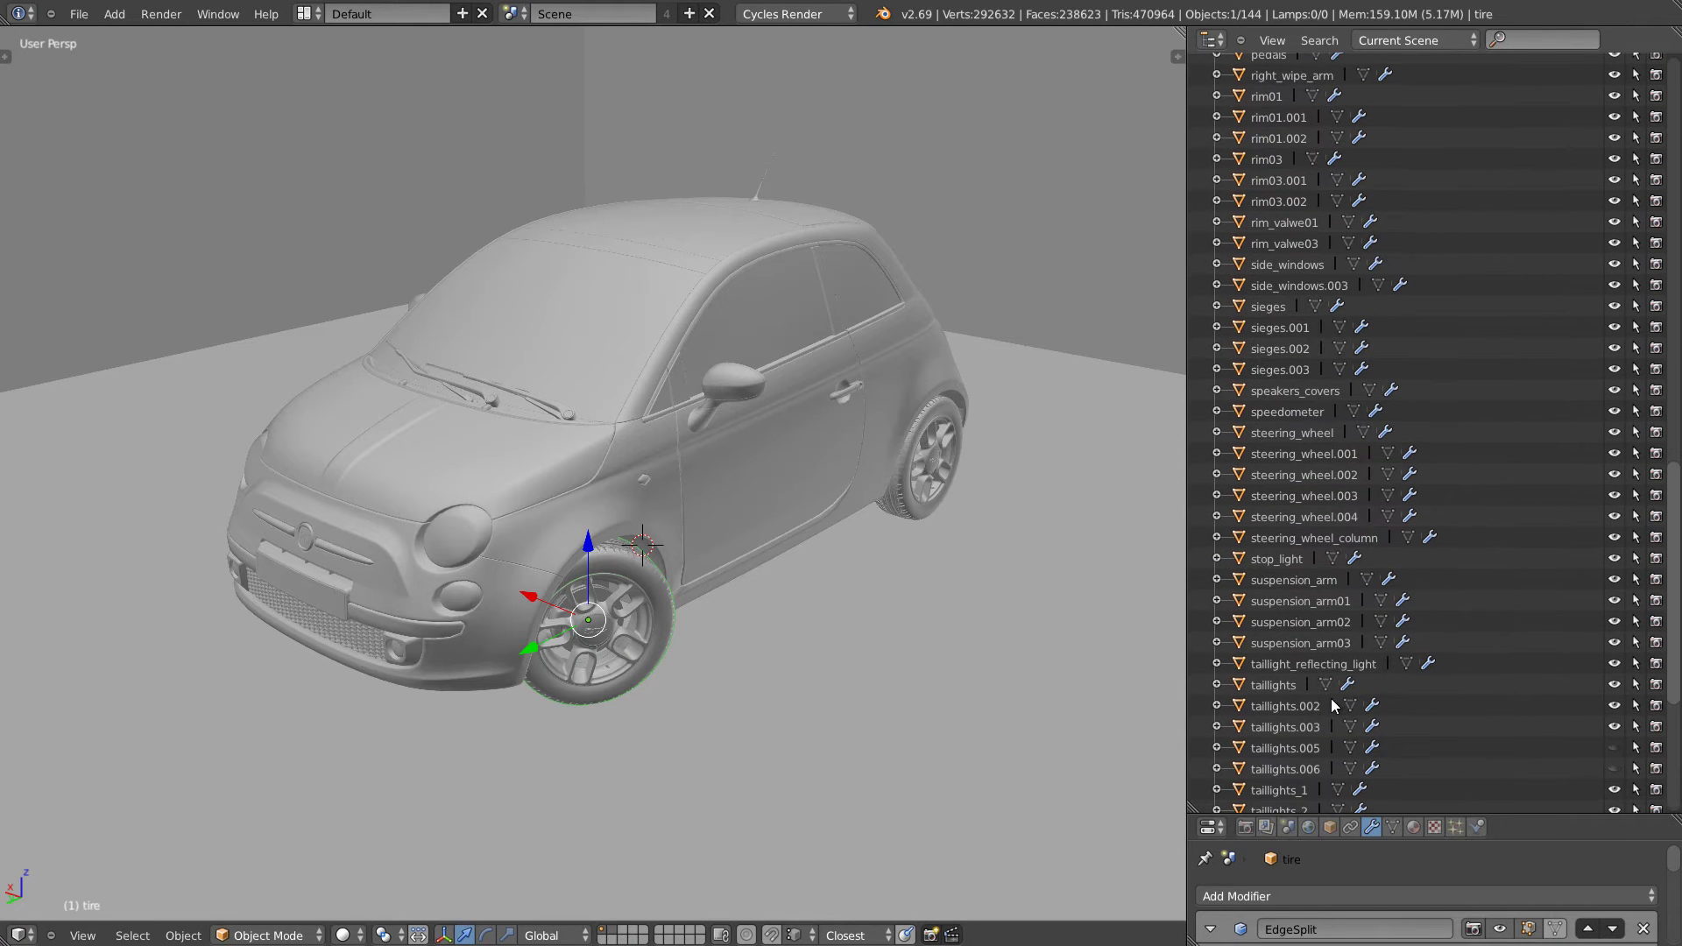
{"action": "scroll", "coordinate": [1307, 343], "scroll_direction": "up", "scroll_amount": 15}
{"action": "left_click", "coordinate": [1527, 39]}
{"action": "type", "text": "ti"}
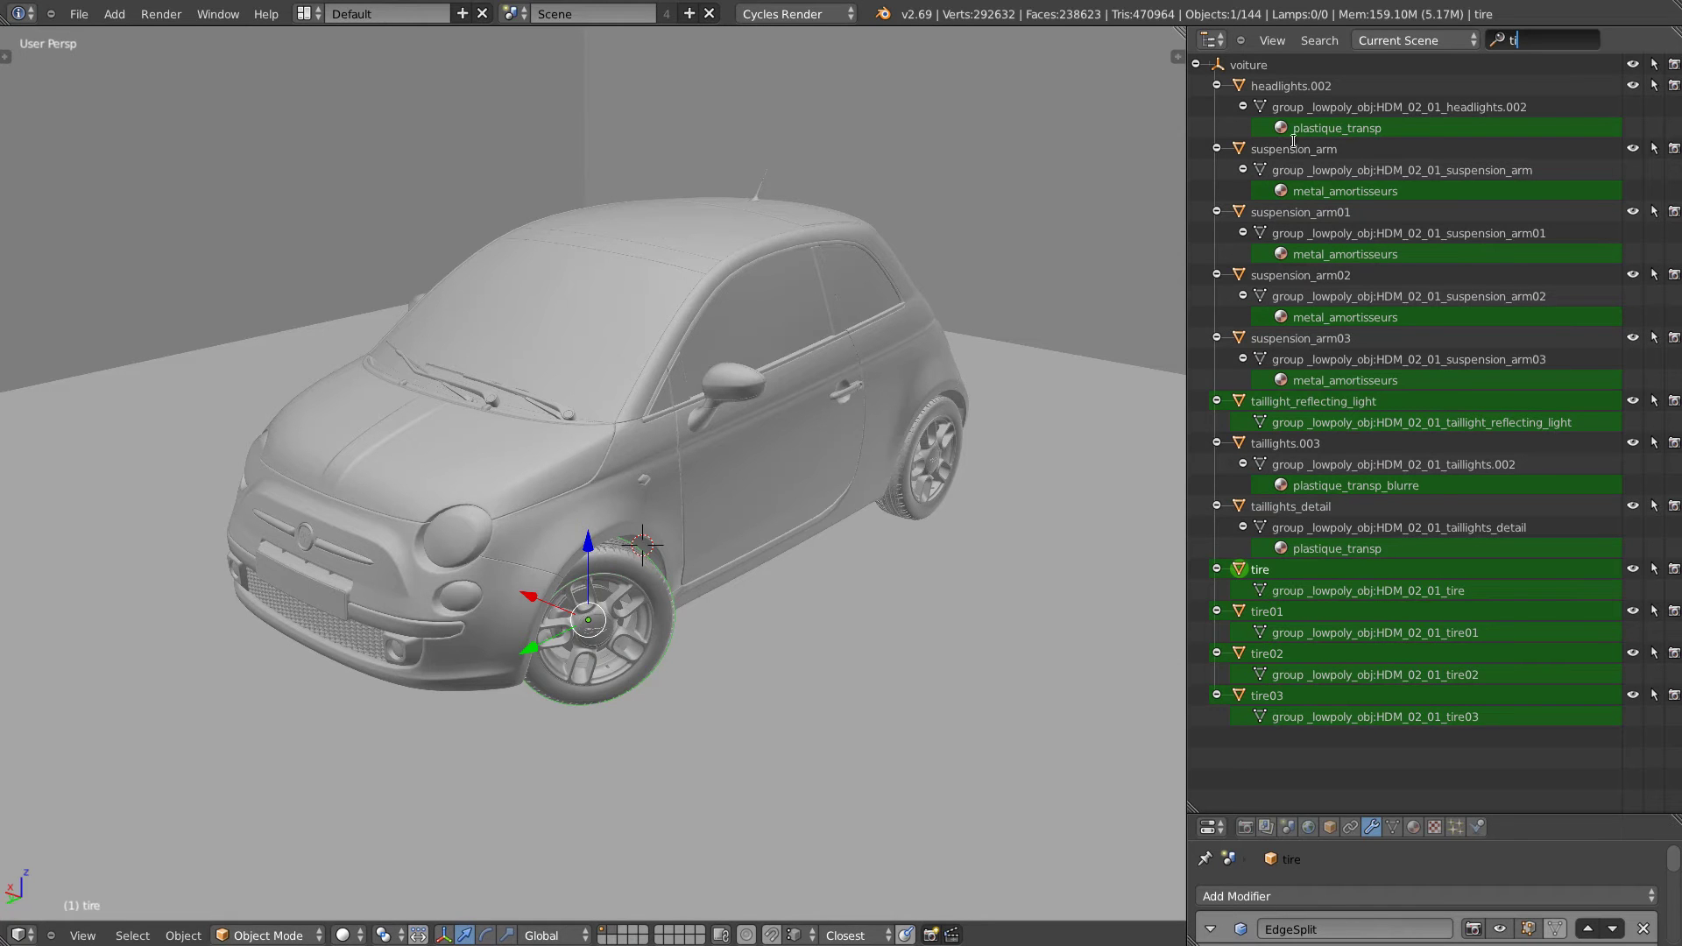
{"action": "left_click", "coordinate": [1534, 40]}
{"action": "key", "text": "BackSpace"}
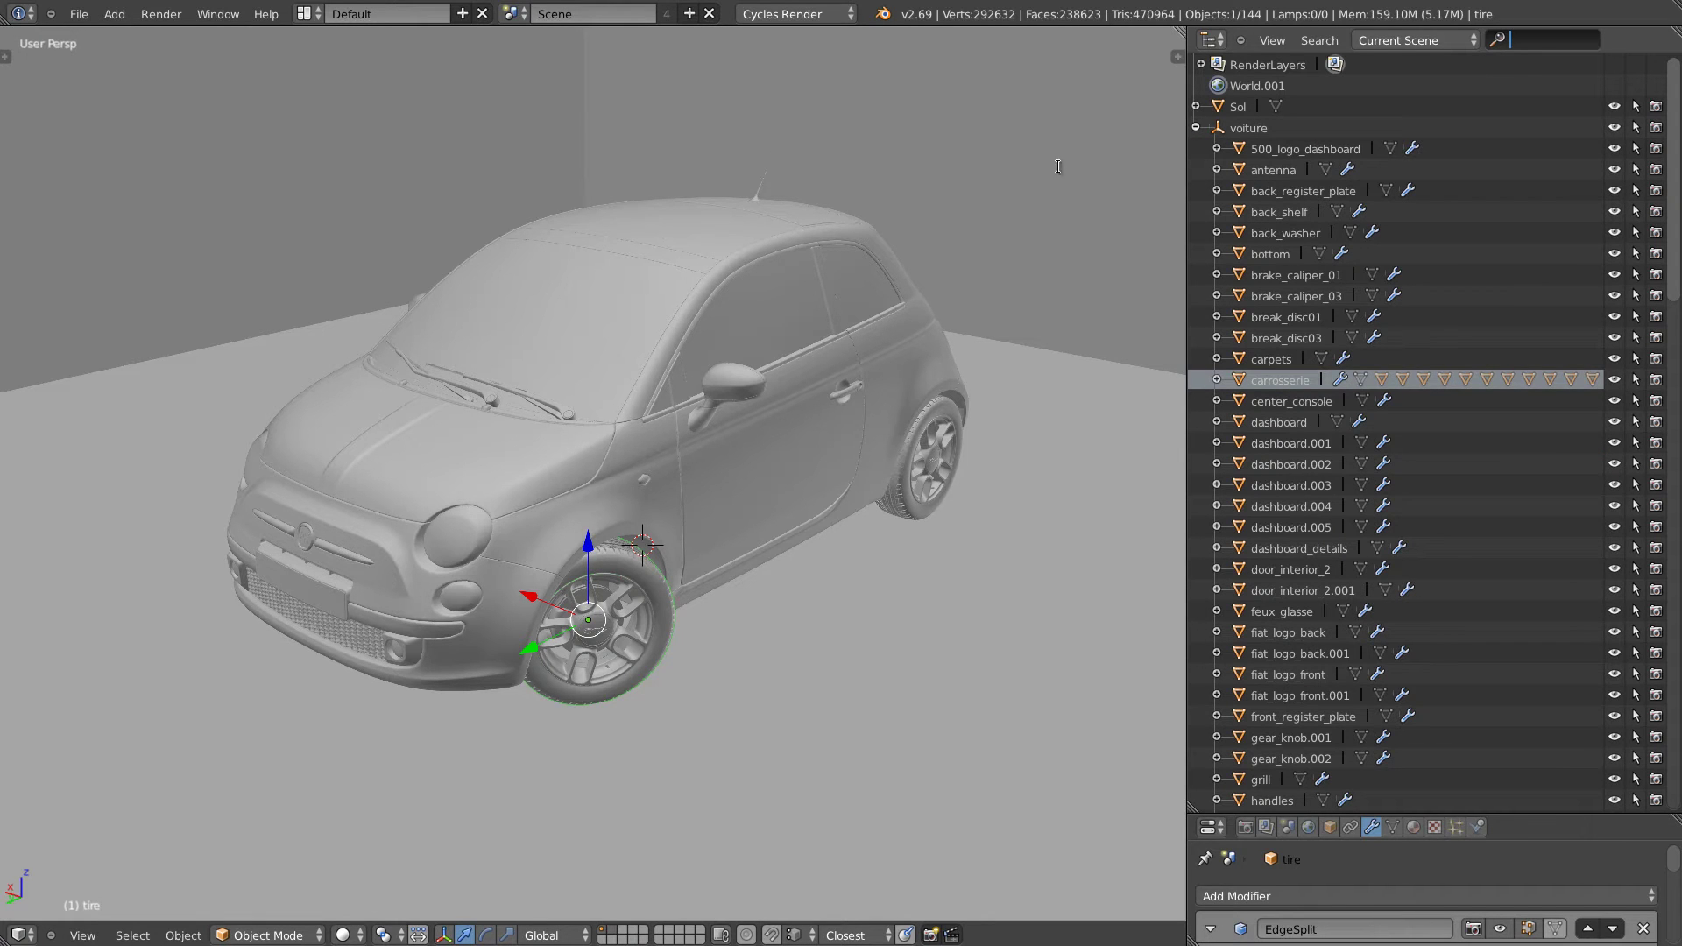
Collapse the voiture hierarchy and select the voiture parent empty.
{"action": "middle_click_drag", "start_coordinate": [1464, 362], "coordinate": [1463, 326]}
{"action": "scroll", "coordinate": [1463, 325], "scroll_direction": "down", "scroll_amount": 8}
{"action": "scroll", "coordinate": [1421, 583], "scroll_direction": "up", "scroll_amount": 1}
{"action": "scroll", "coordinate": [1422, 583], "scroll_direction": "up", "scroll_amount": 9}
{"action": "left_click", "coordinate": [1196, 119]}
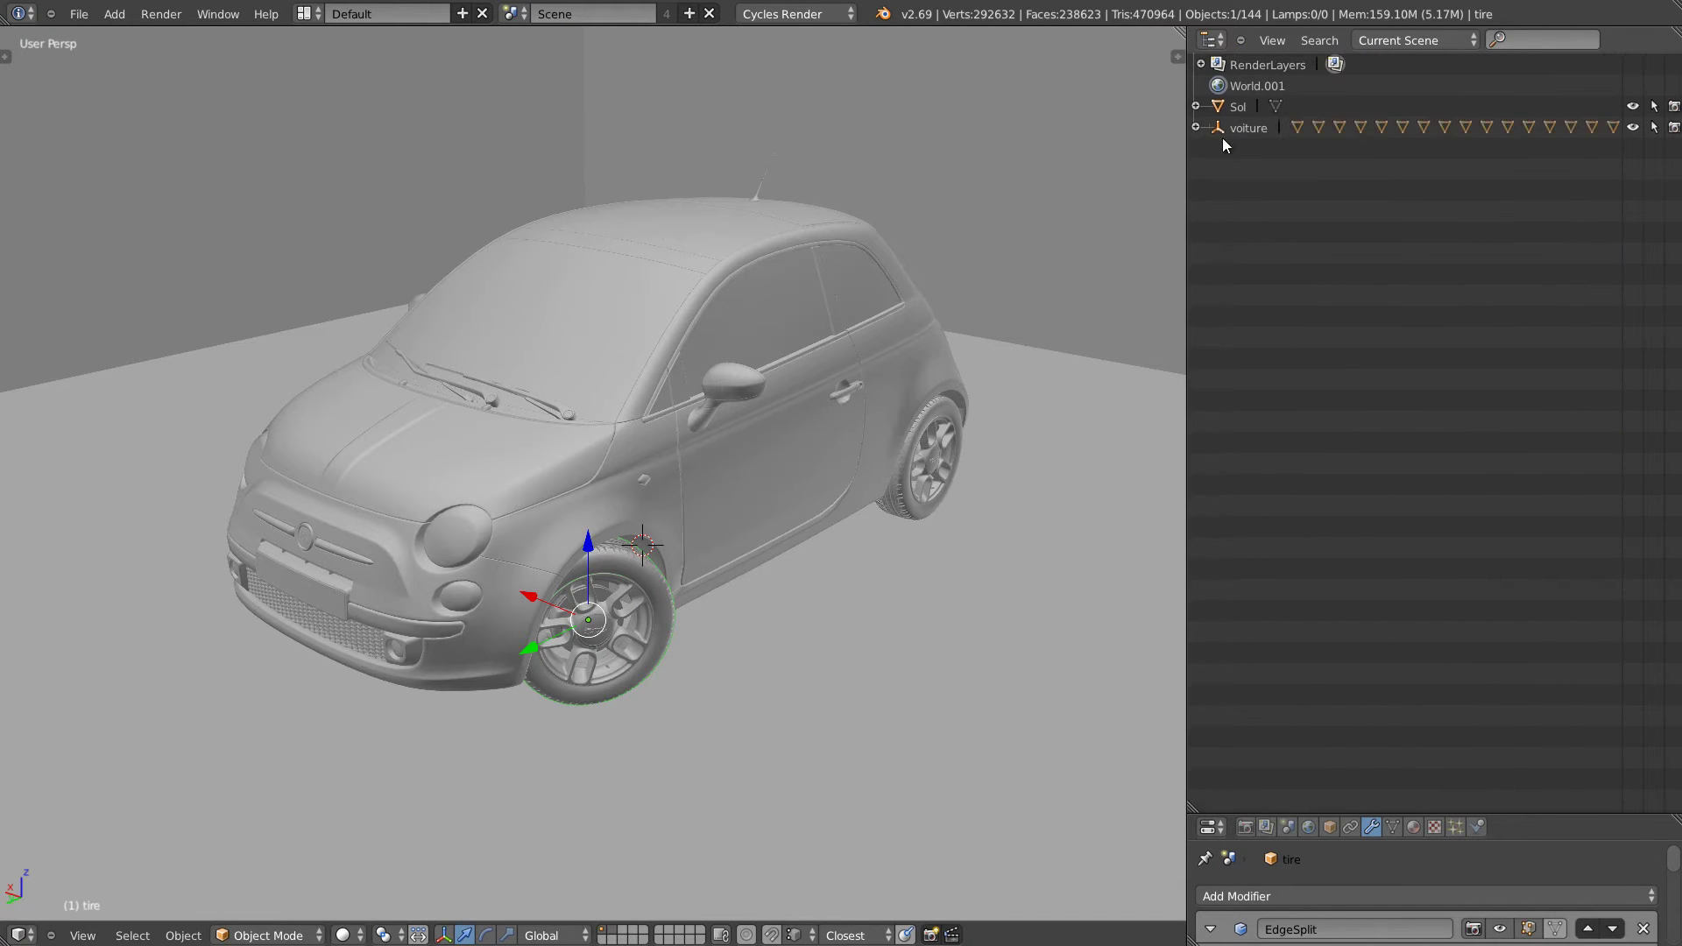
{"action": "left_click", "coordinate": [1224, 129]}
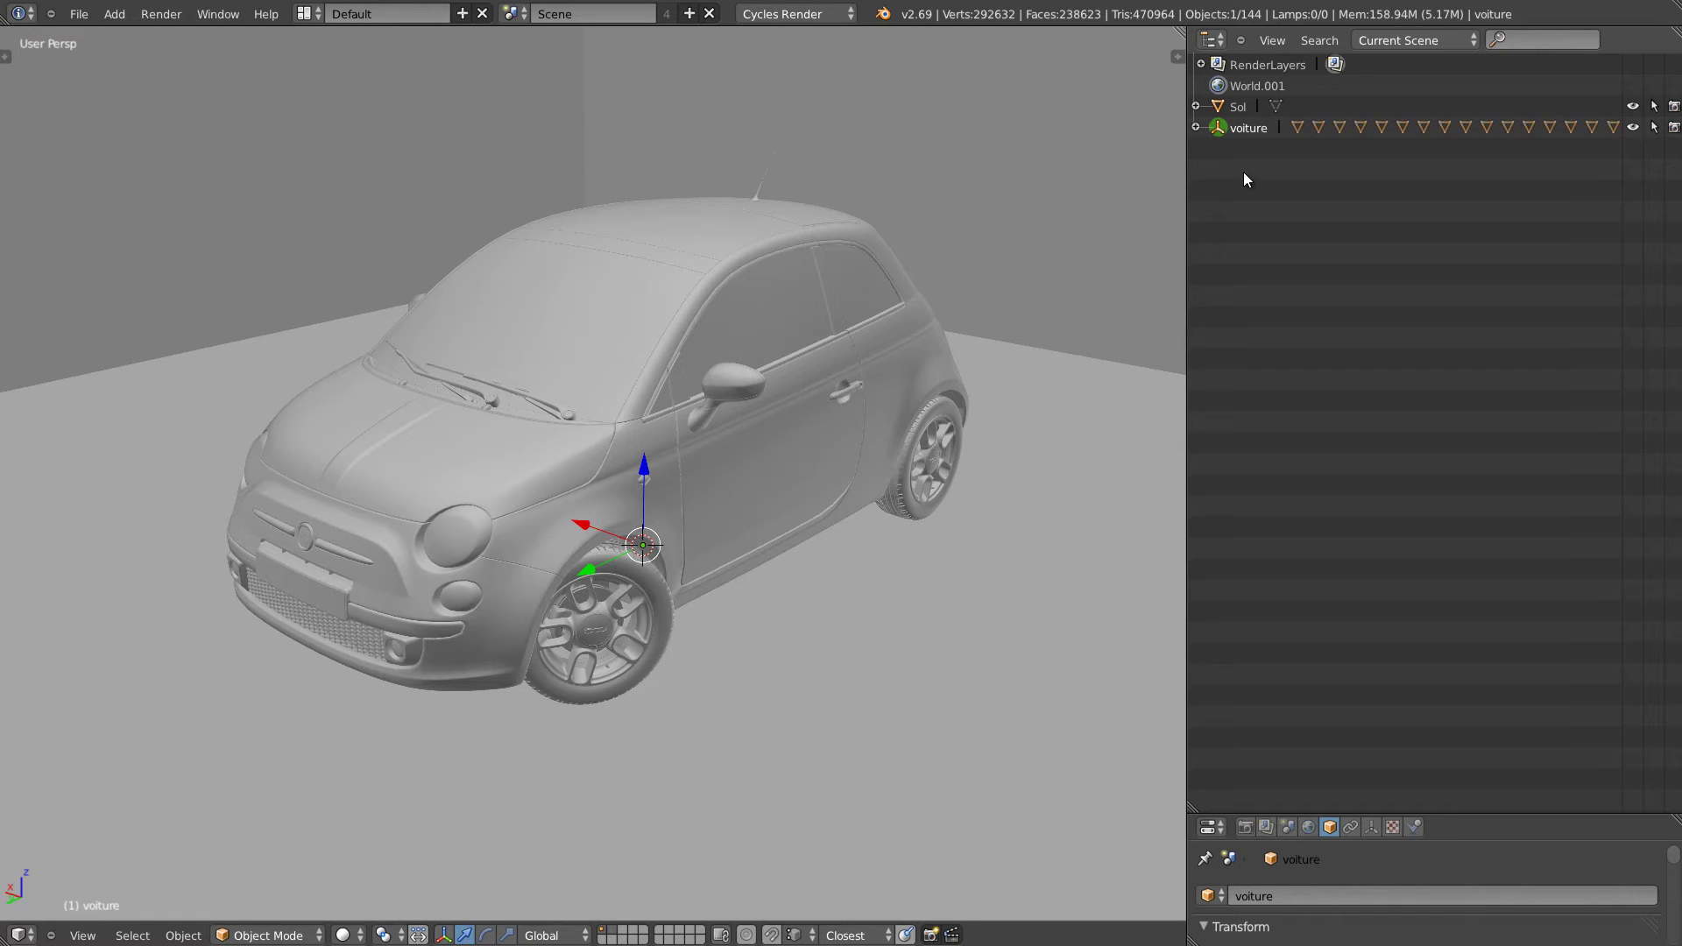
Display the front_fenders object's wireframe with all edges shown and examine its mesh density.
{"action": "middle_click_drag", "start_coordinate": [732, 545], "coordinate": [472, 317]}
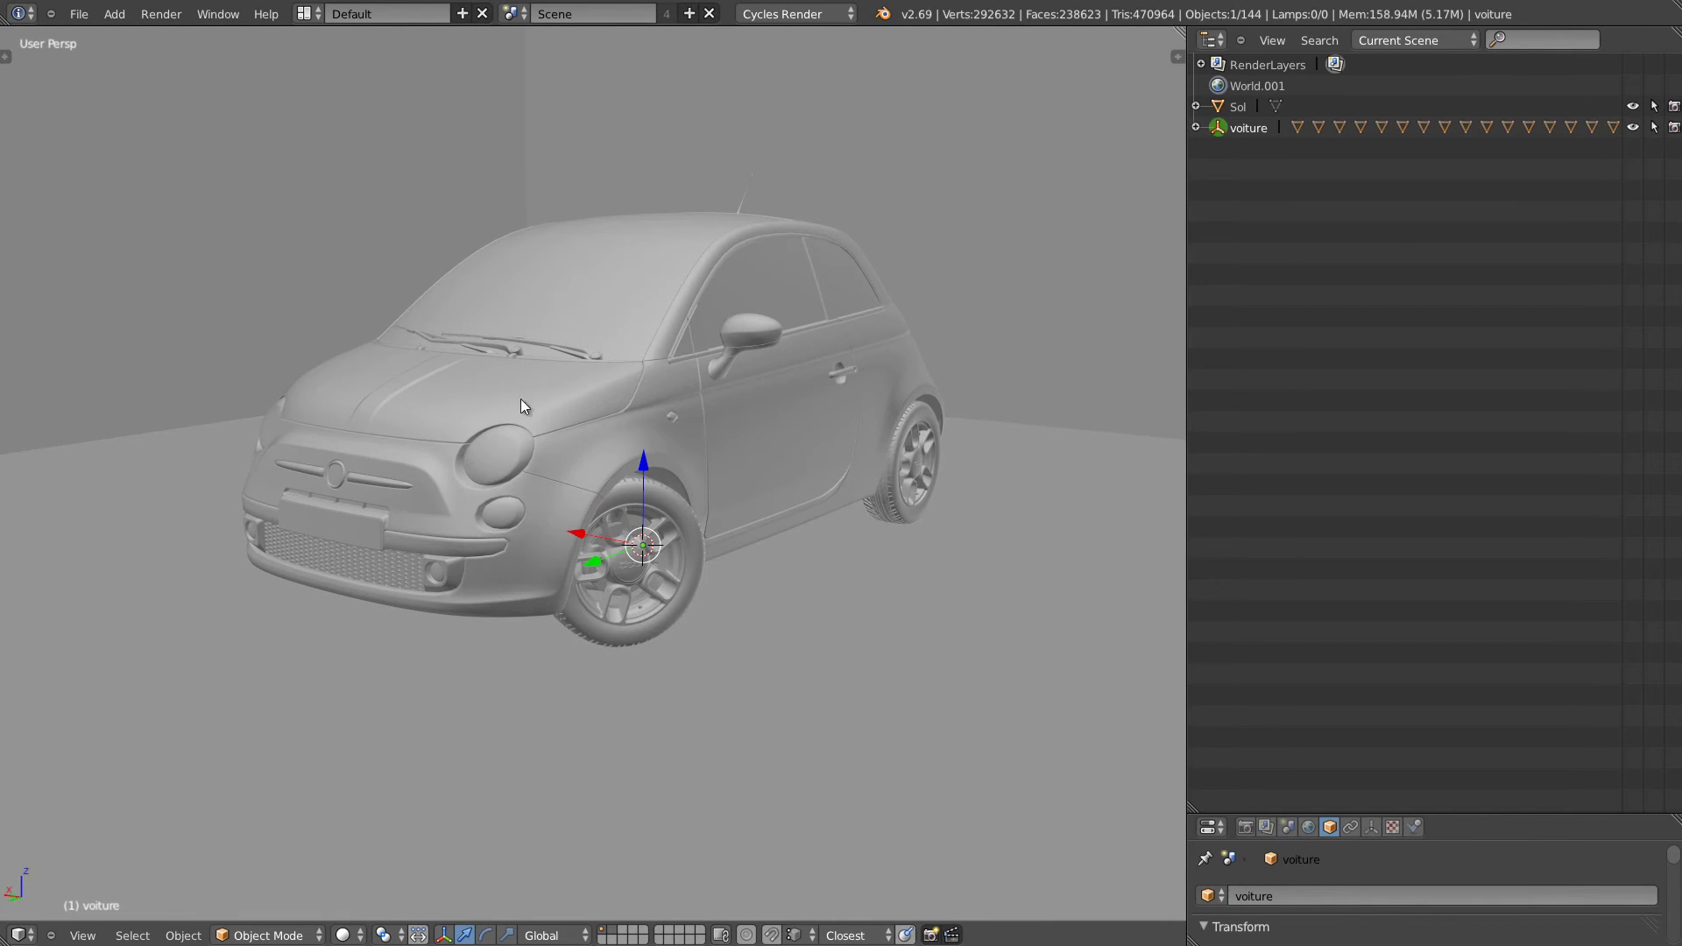
{"action": "right_click", "coordinate": [697, 449]}
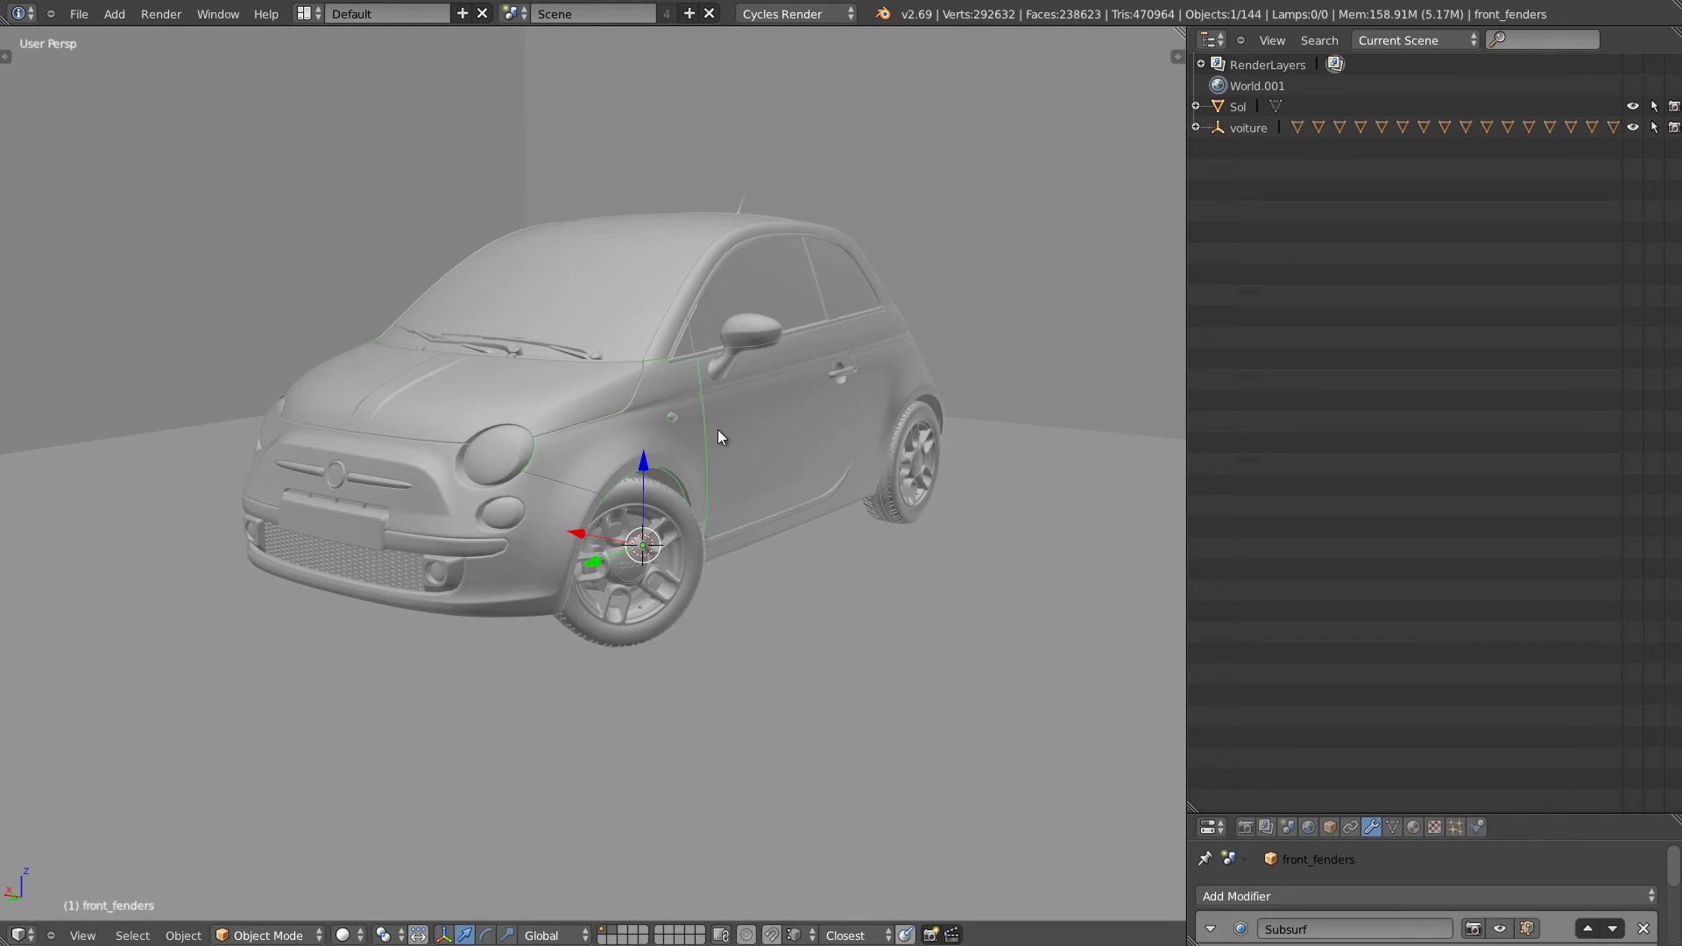
{"action": "key", "text": "w"}
{"action": "left_click", "coordinate": [653, 500]}
{"action": "key", "text": "w"}
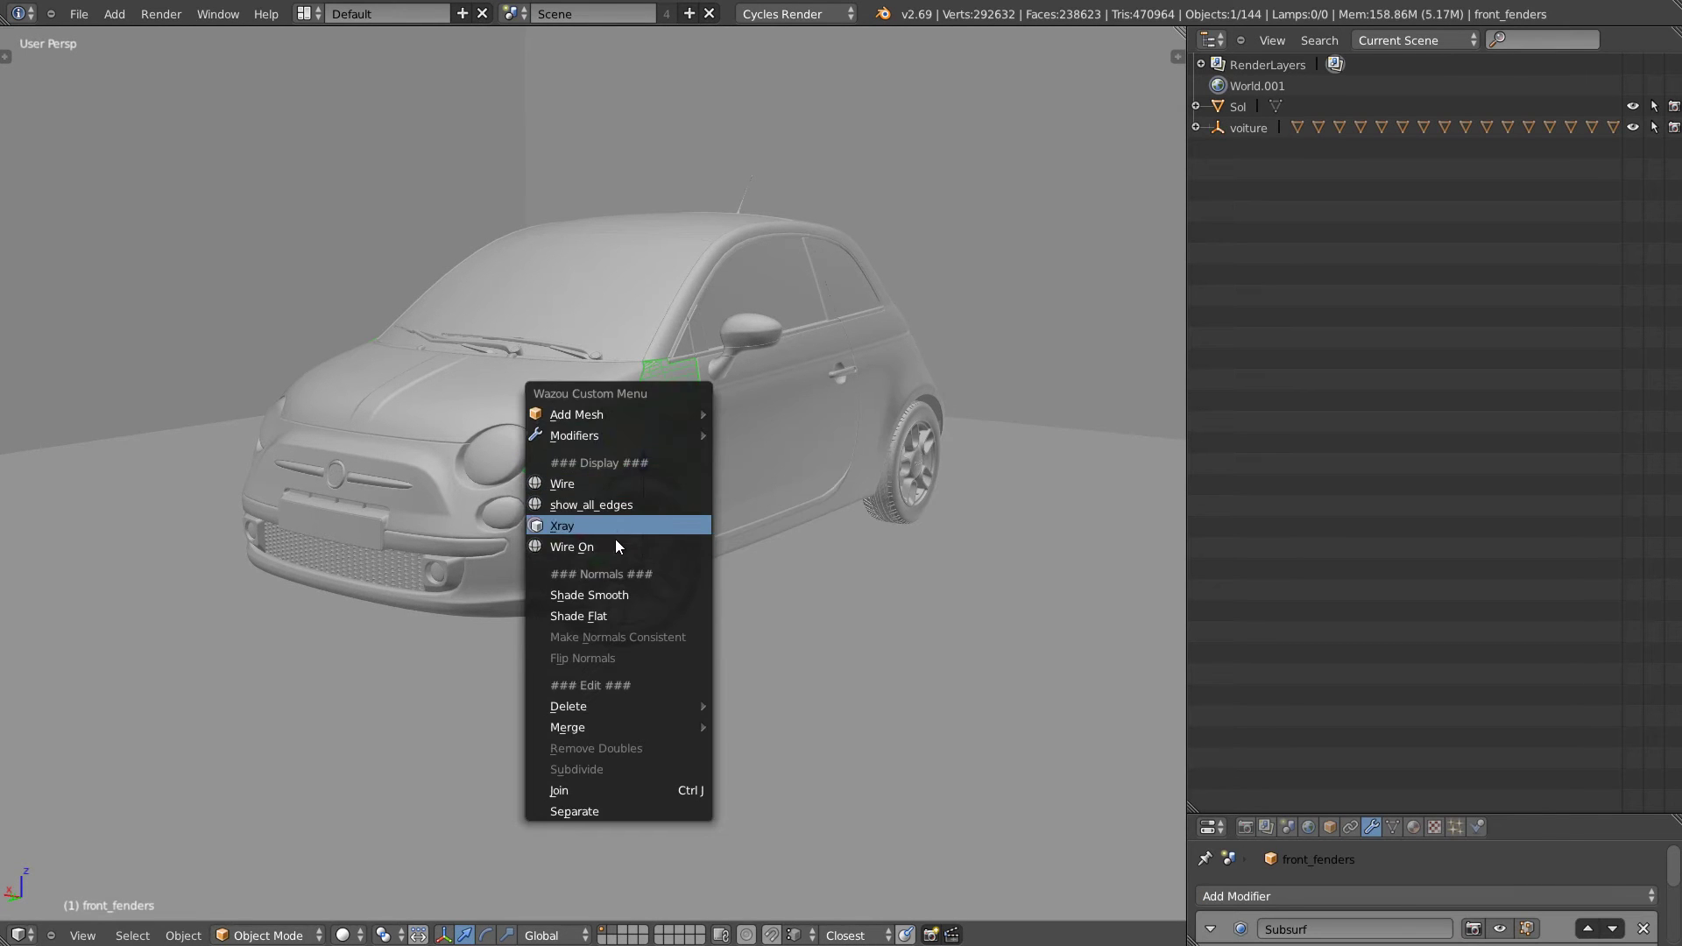
{"action": "left_click", "coordinate": [629, 513]}
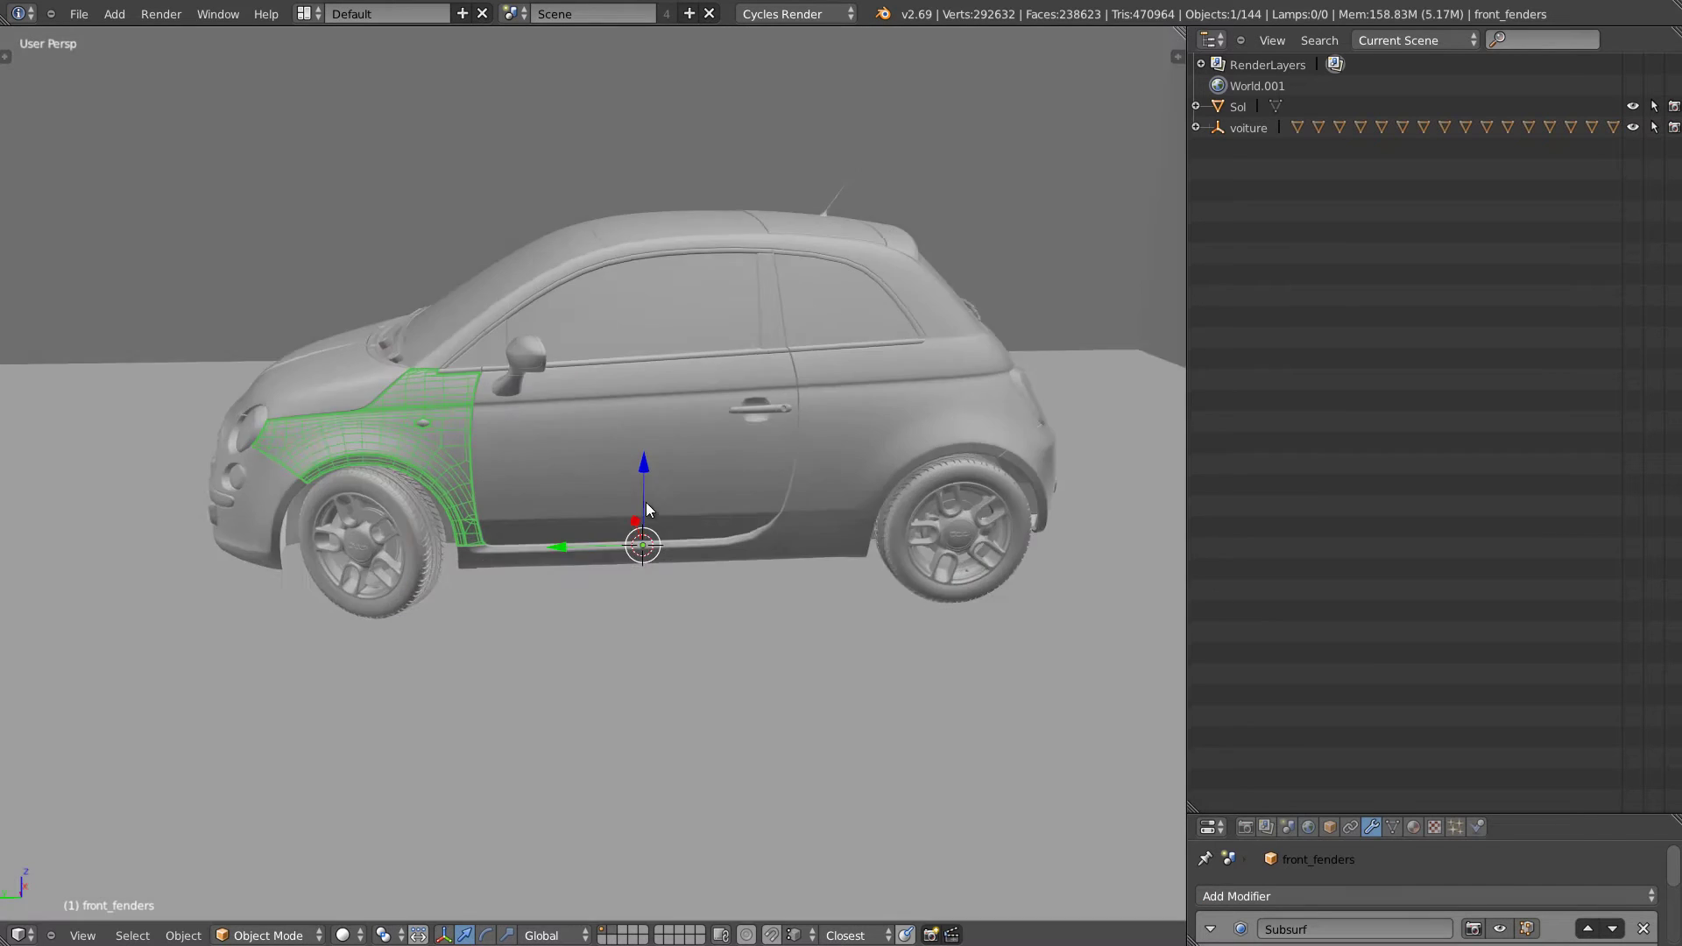
{"action": "middle_click_drag", "start_coordinate": [645, 509], "coordinate": [576, 501]}
{"action": "scroll", "coordinate": [655, 442], "scroll_direction": "up", "scroll_amount": 5}
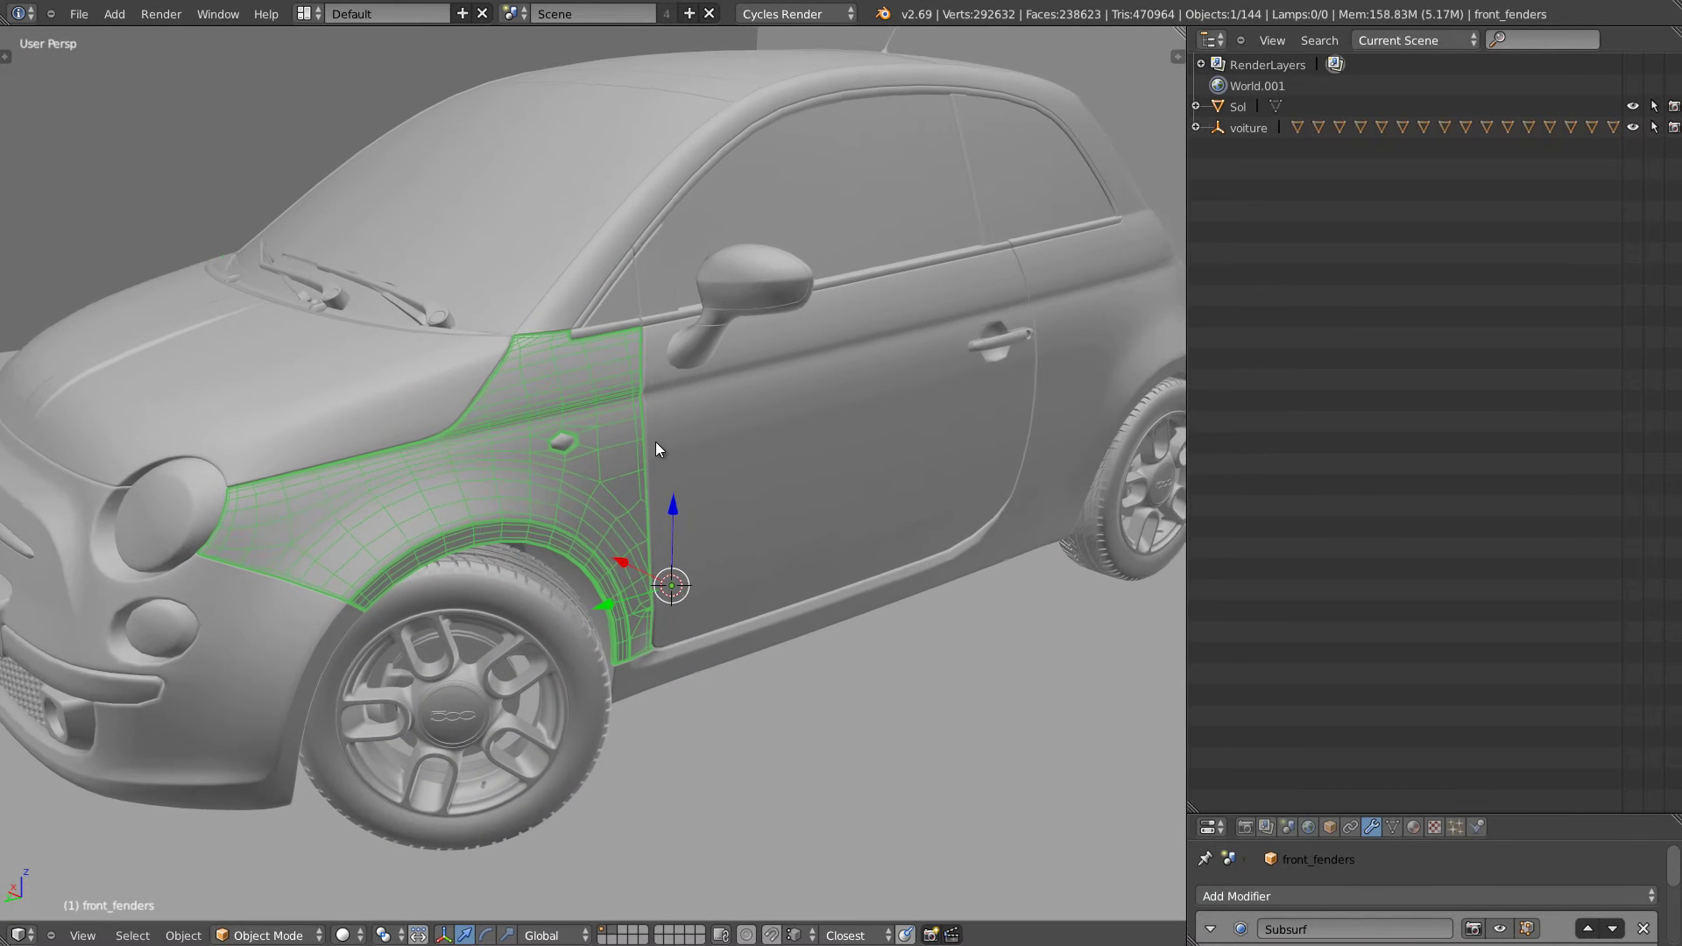
Turn off the wireframe display on the front_fenders object.
{"action": "key", "text": "w"}
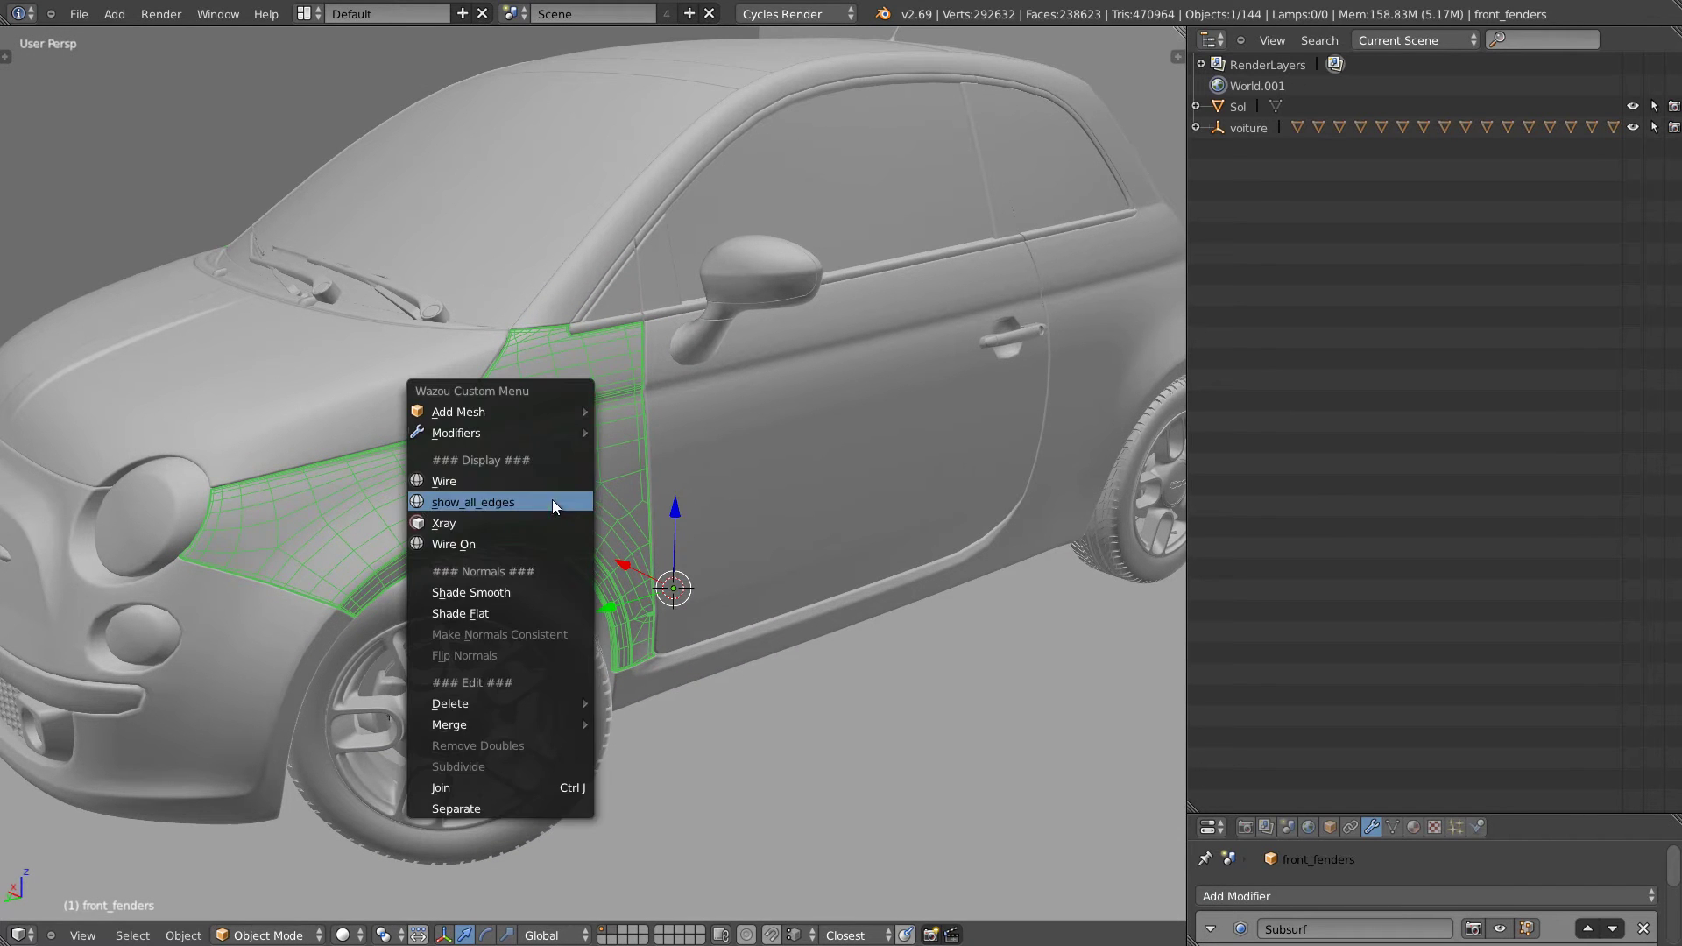
{"action": "left_click", "coordinate": [487, 482]}
{"action": "middle_click_drag", "start_coordinate": [615, 471], "coordinate": [638, 453]}
{"action": "scroll", "coordinate": [637, 454], "scroll_direction": "down", "scroll_amount": 5}
{"action": "middle_click_drag", "start_coordinate": [557, 517], "coordinate": [661, 418]}
{"action": "scroll", "coordinate": [660, 413], "scroll_direction": "up", "scroll_amount": 3}
{"action": "scroll", "coordinate": [601, 444], "scroll_direction": "down", "scroll_amount": 2}
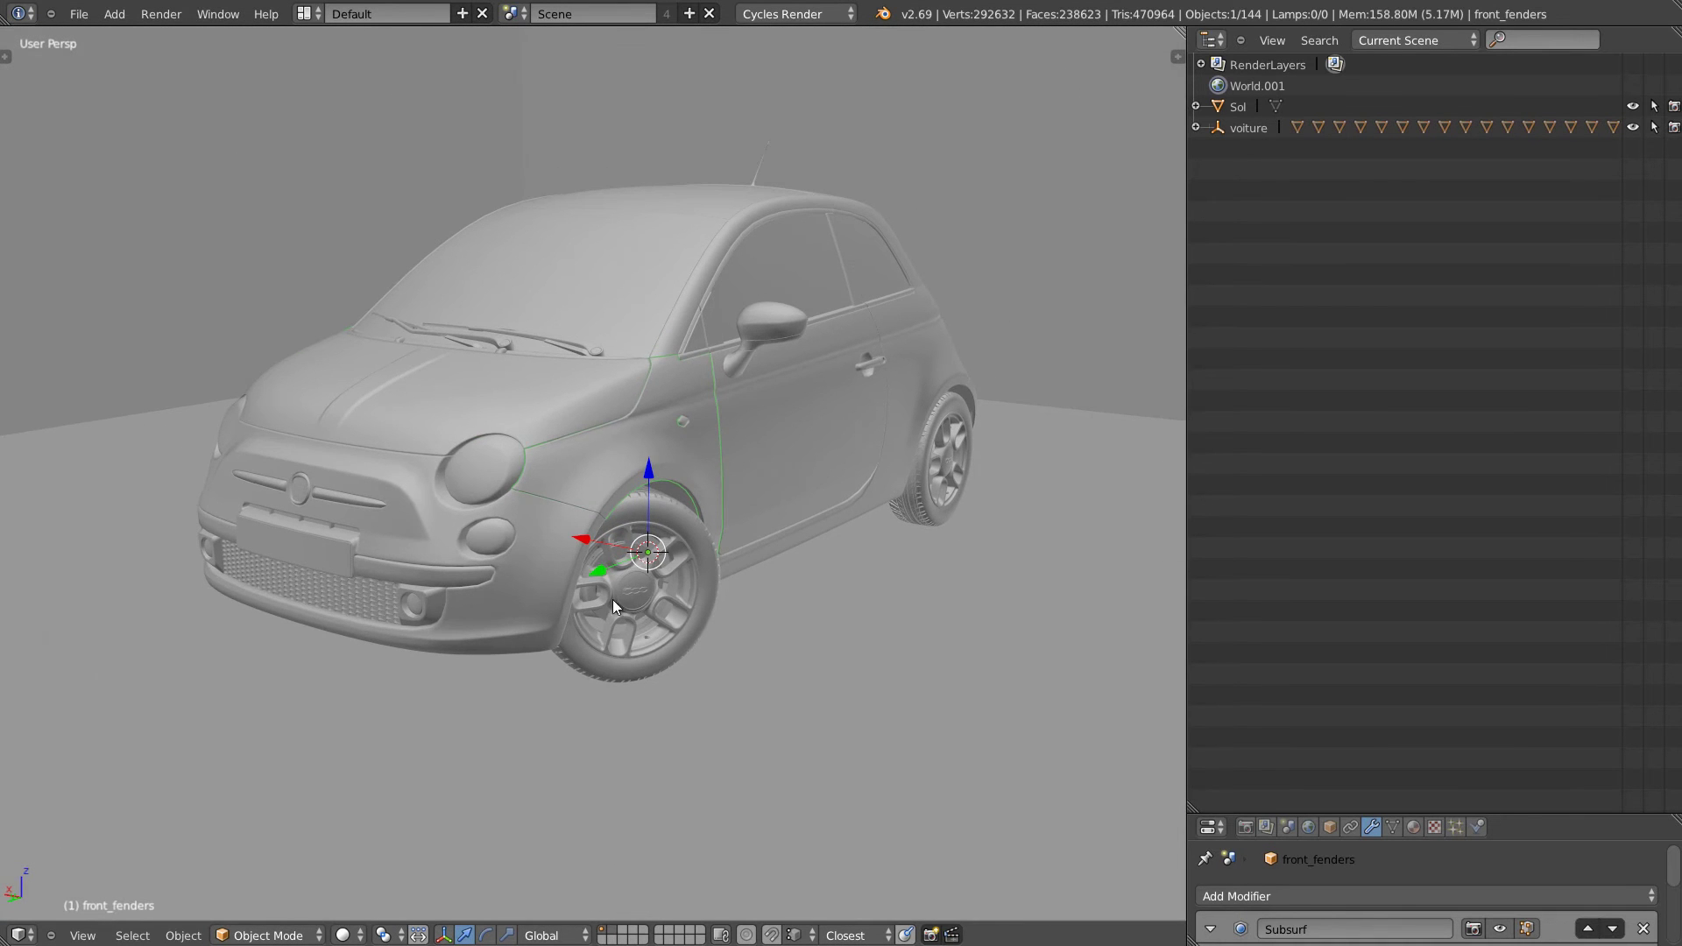
{"action": "middle_click_drag", "start_coordinate": [690, 473], "coordinate": [702, 523]}
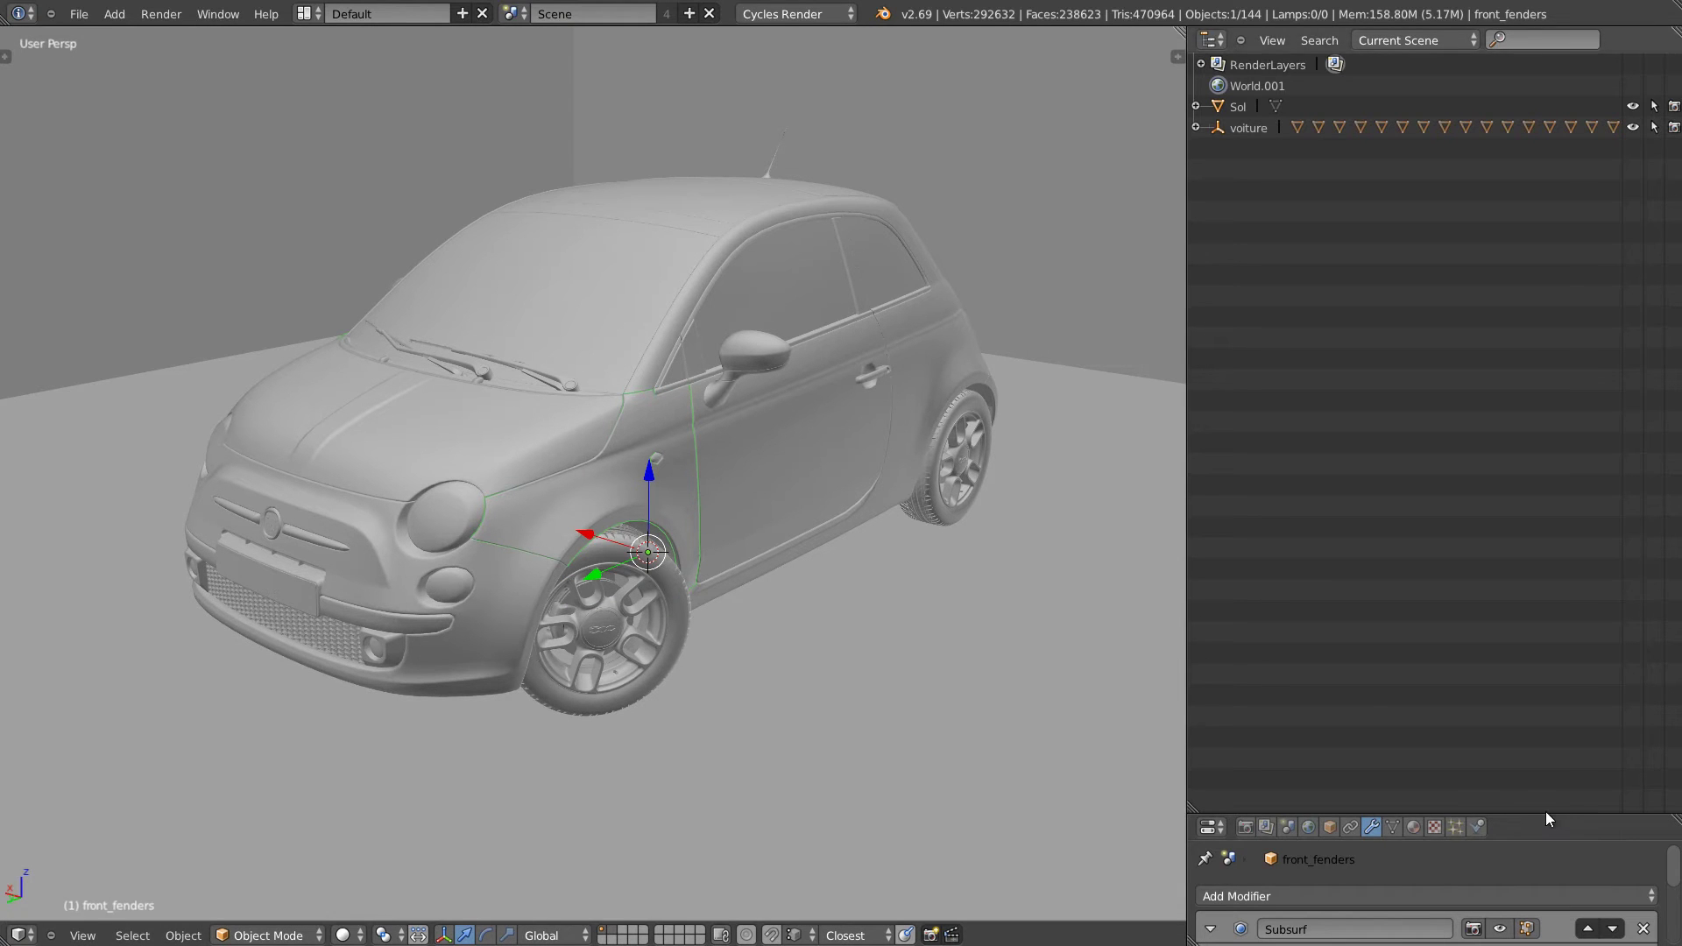
Enlarge the properties area to check the front_fenders Subsurf modifier, and select the doors to check theirs.
{"action": "left_click_drag", "start_coordinate": [1541, 814], "coordinate": [1524, 297]}
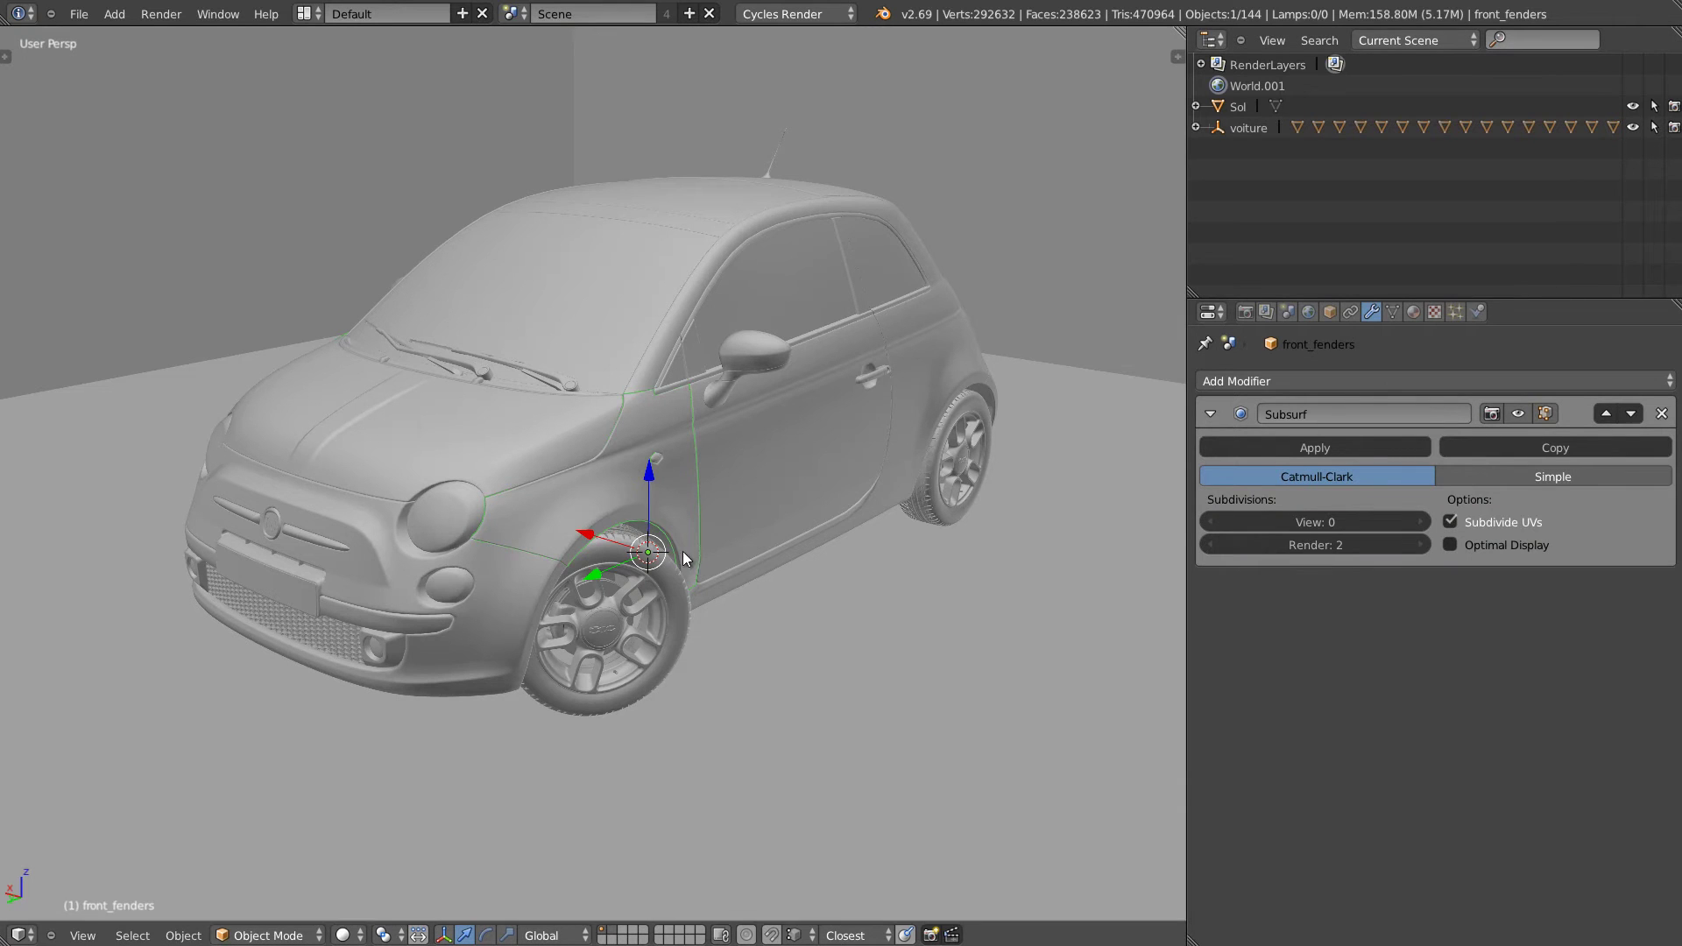
{"action": "right_click", "coordinate": [776, 508]}
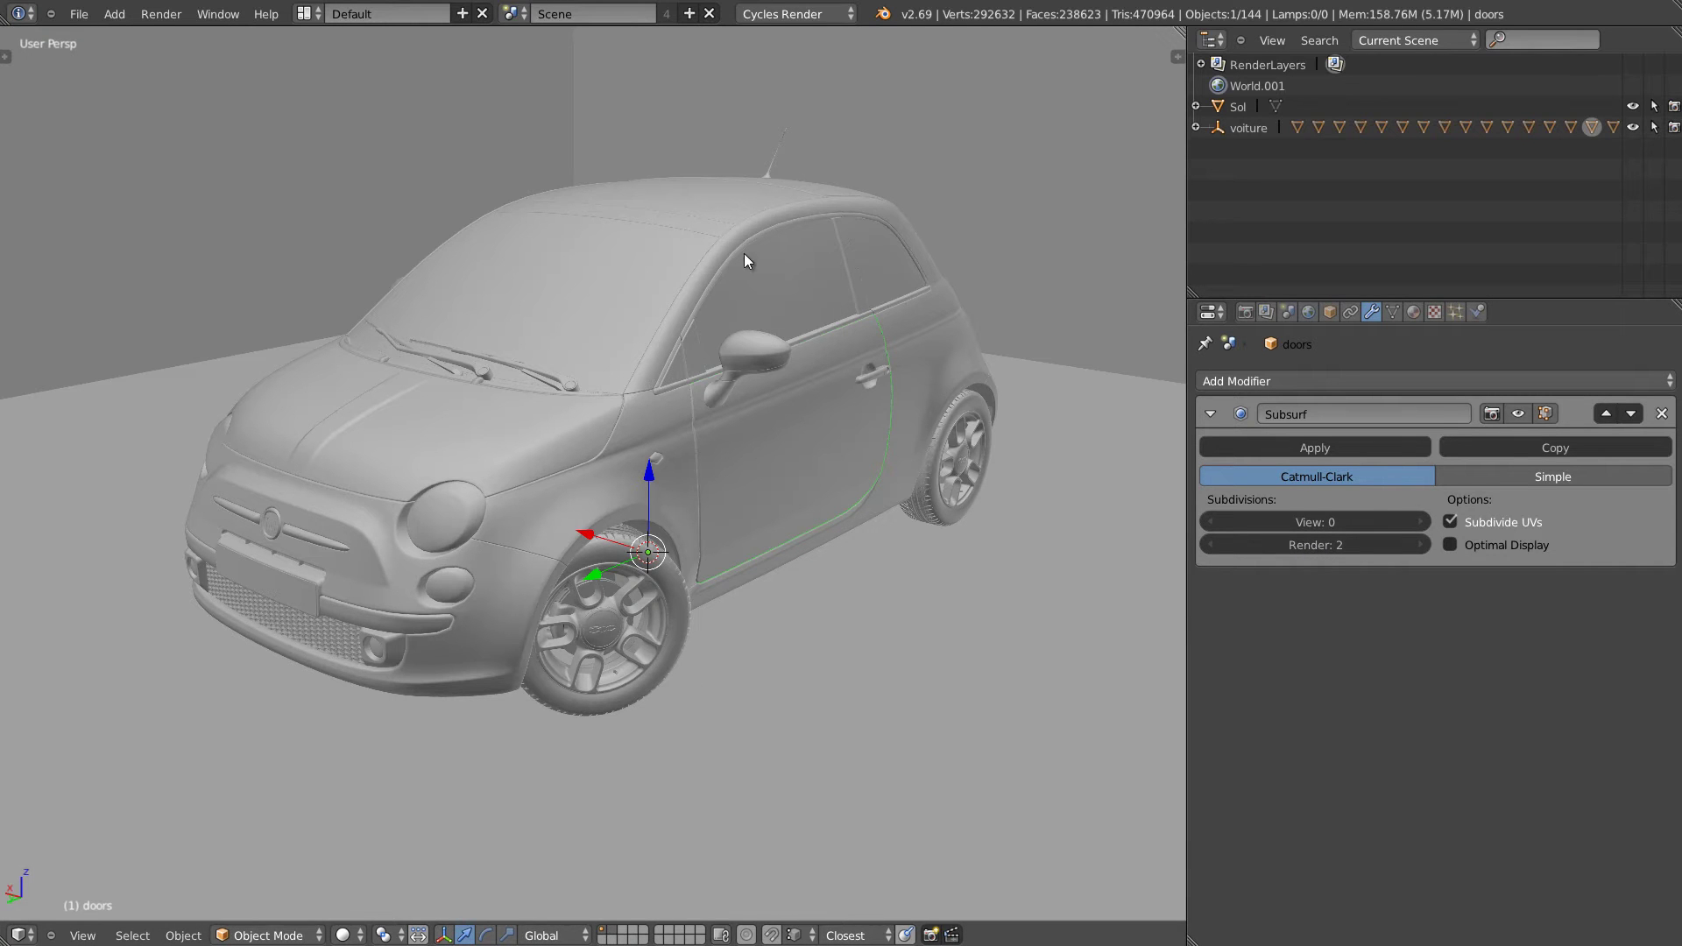
{"action": "middle_click_drag", "start_coordinate": [667, 445], "coordinate": [410, 523]}
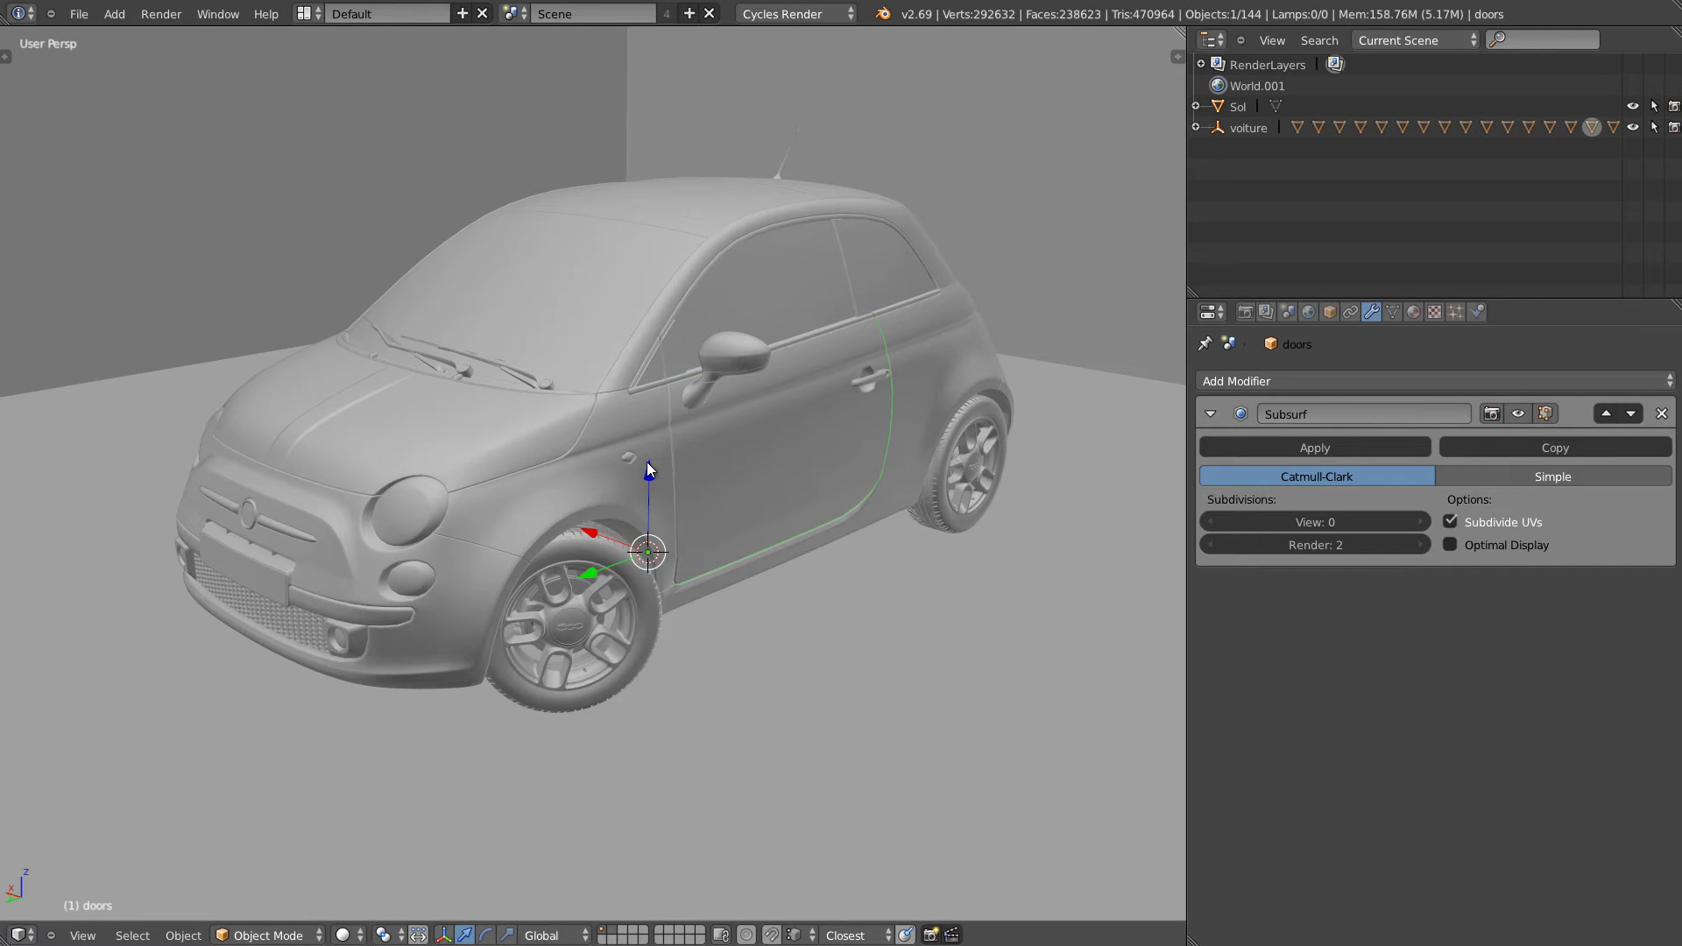
Select the voiture parent empty together with all of its child objects.
{"action": "middle_click_drag", "start_coordinate": [799, 480], "coordinate": [841, 490]}
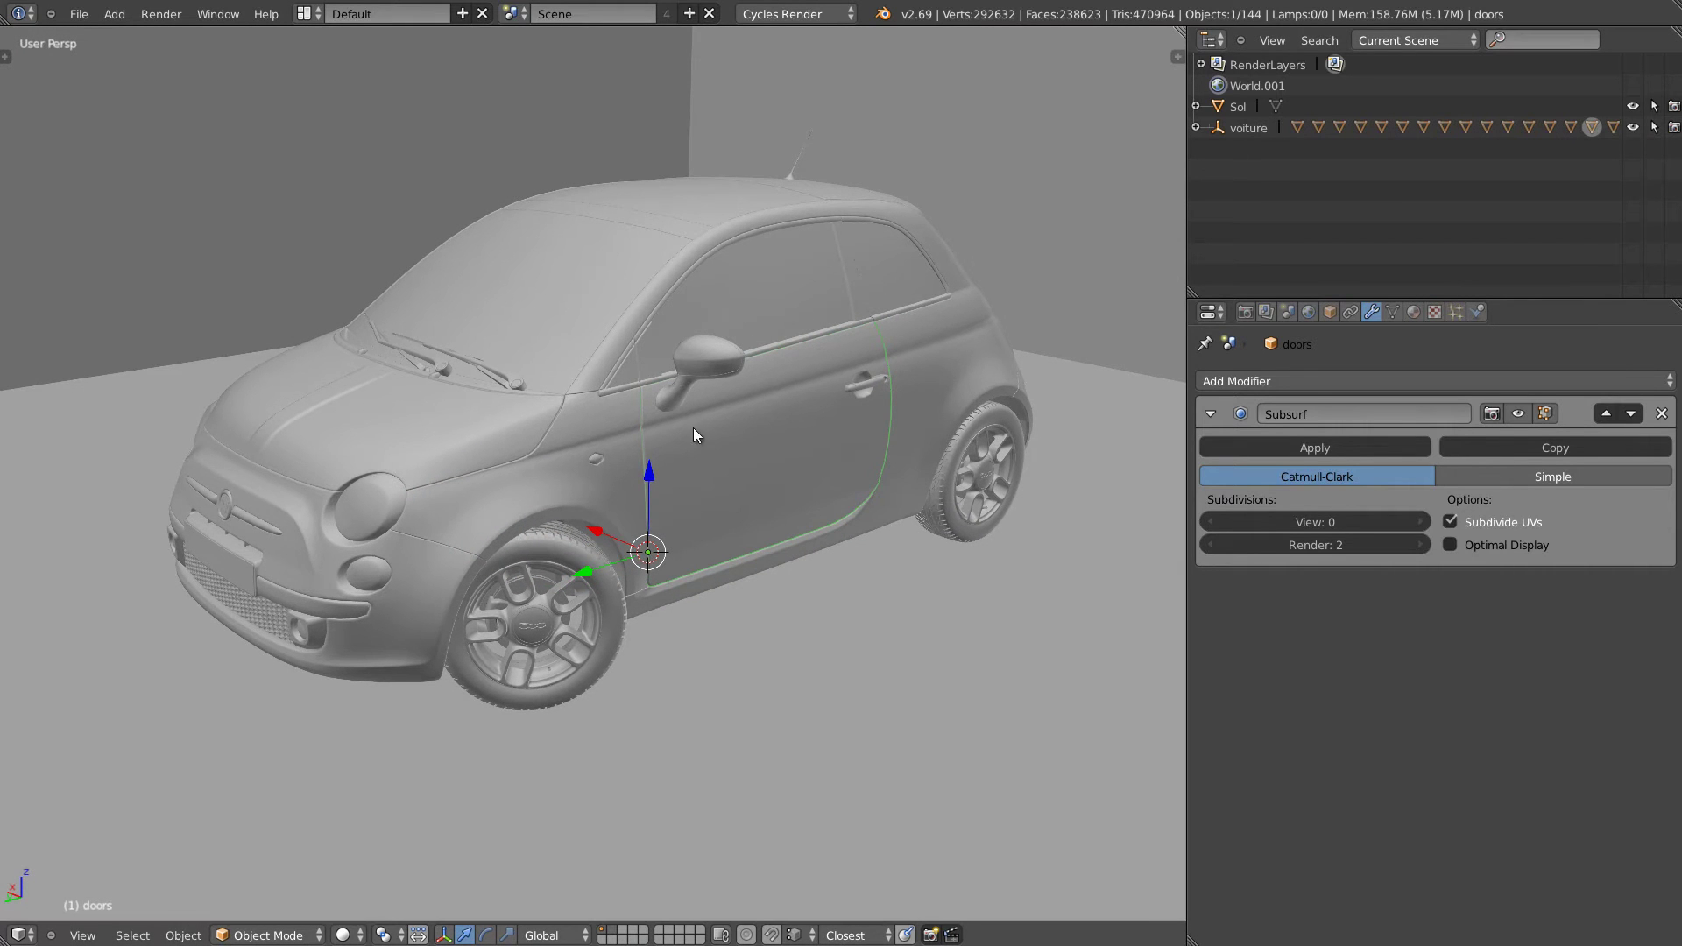
{"action": "scroll", "coordinate": [772, 399], "scroll_direction": "down", "scroll_amount": 3}
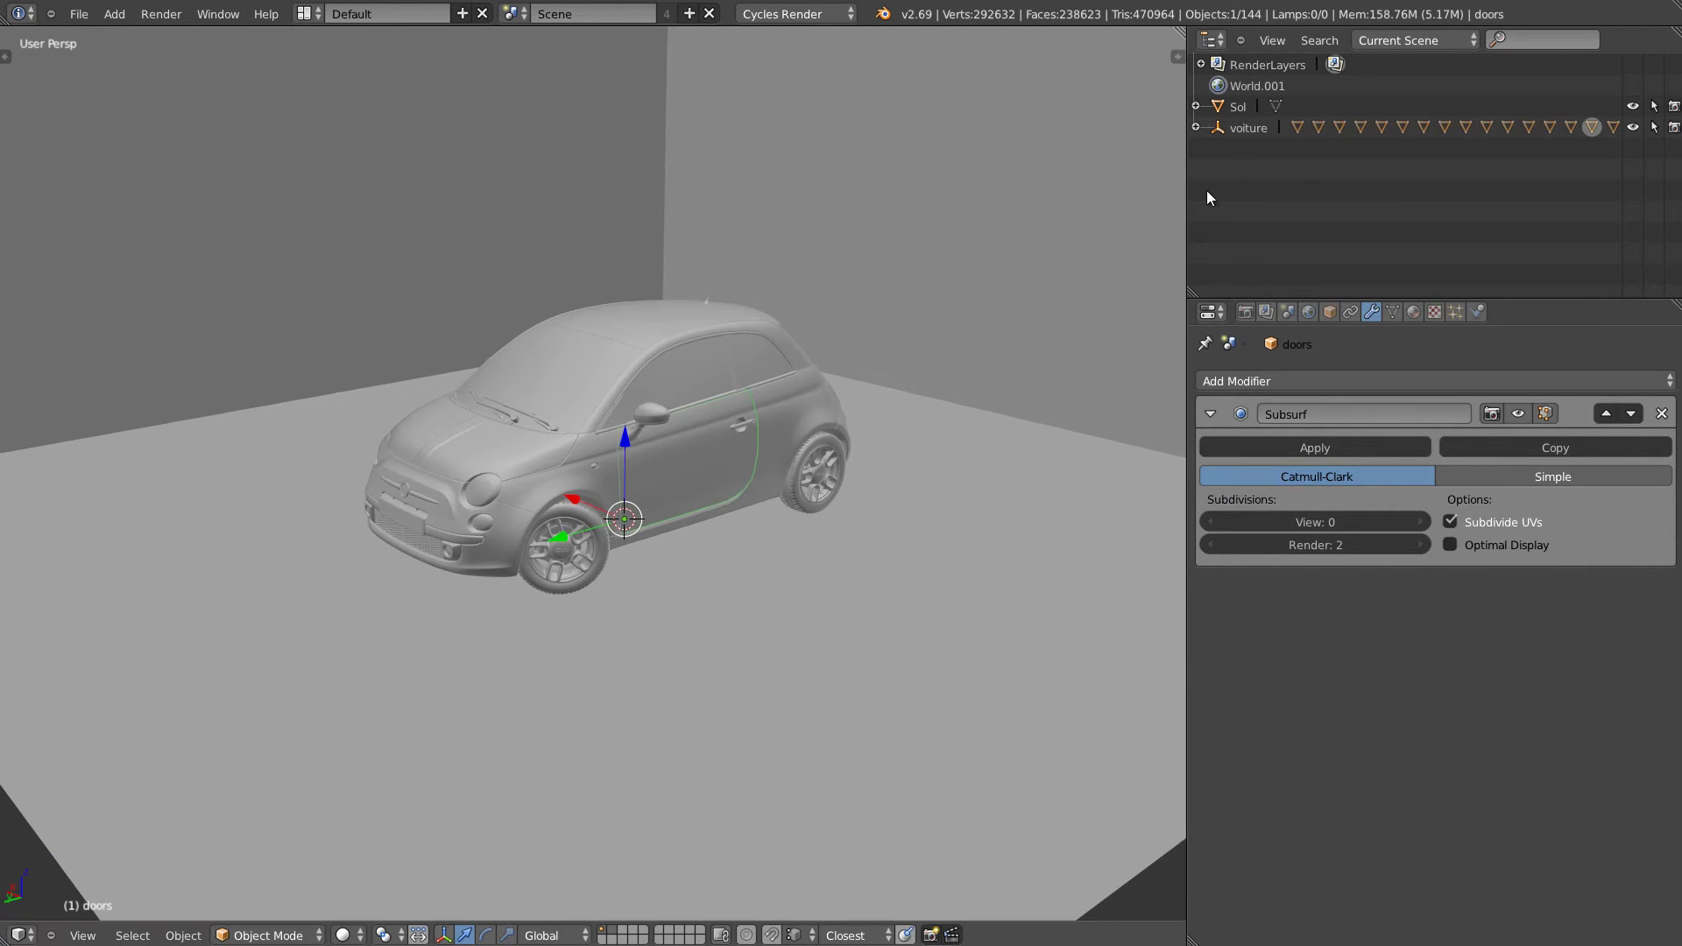
{"action": "left_click", "coordinate": [1222, 128]}
{"action": "middle_click_drag", "start_coordinate": [650, 440], "coordinate": [613, 385]}
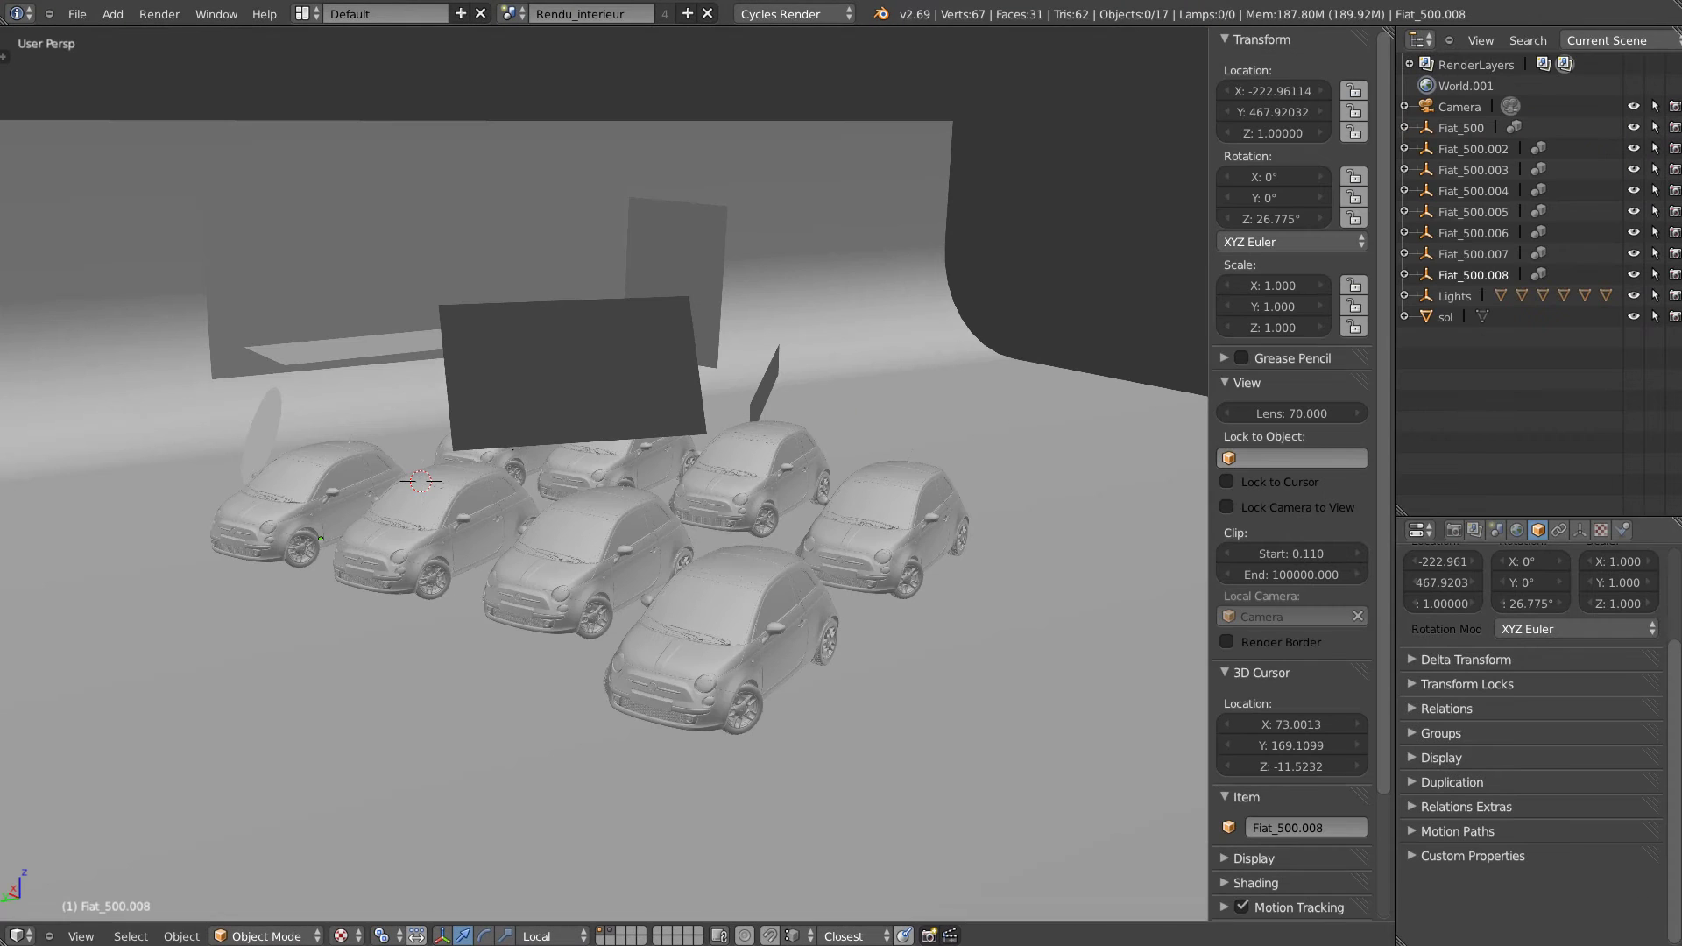
Look over the Fiat 500 instances in the Rendu_interieur scene, and select and expand the Fiat_500 empty in the object hierarchy.
{"action": "mouse_move", "coordinate": [785, 635]}
{"action": "middle_mouse_down"}
{"action": "mouse_move", "coordinate": [717, 644]}
{"action": "mouse_move", "coordinate": [888, 643]}
{"action": "mouse_move", "coordinate": [774, 631]}
{"action": "mouse_move", "coordinate": [811, 647]}
{"action": "middle_mouse_up"}
{"action": "middle_click_drag", "start_coordinate": [582, 657], "coordinate": [781, 586], "text": "ctrl"}
{"action": "scroll", "coordinate": [778, 585], "scroll_direction": "up", "scroll_amount": 2}
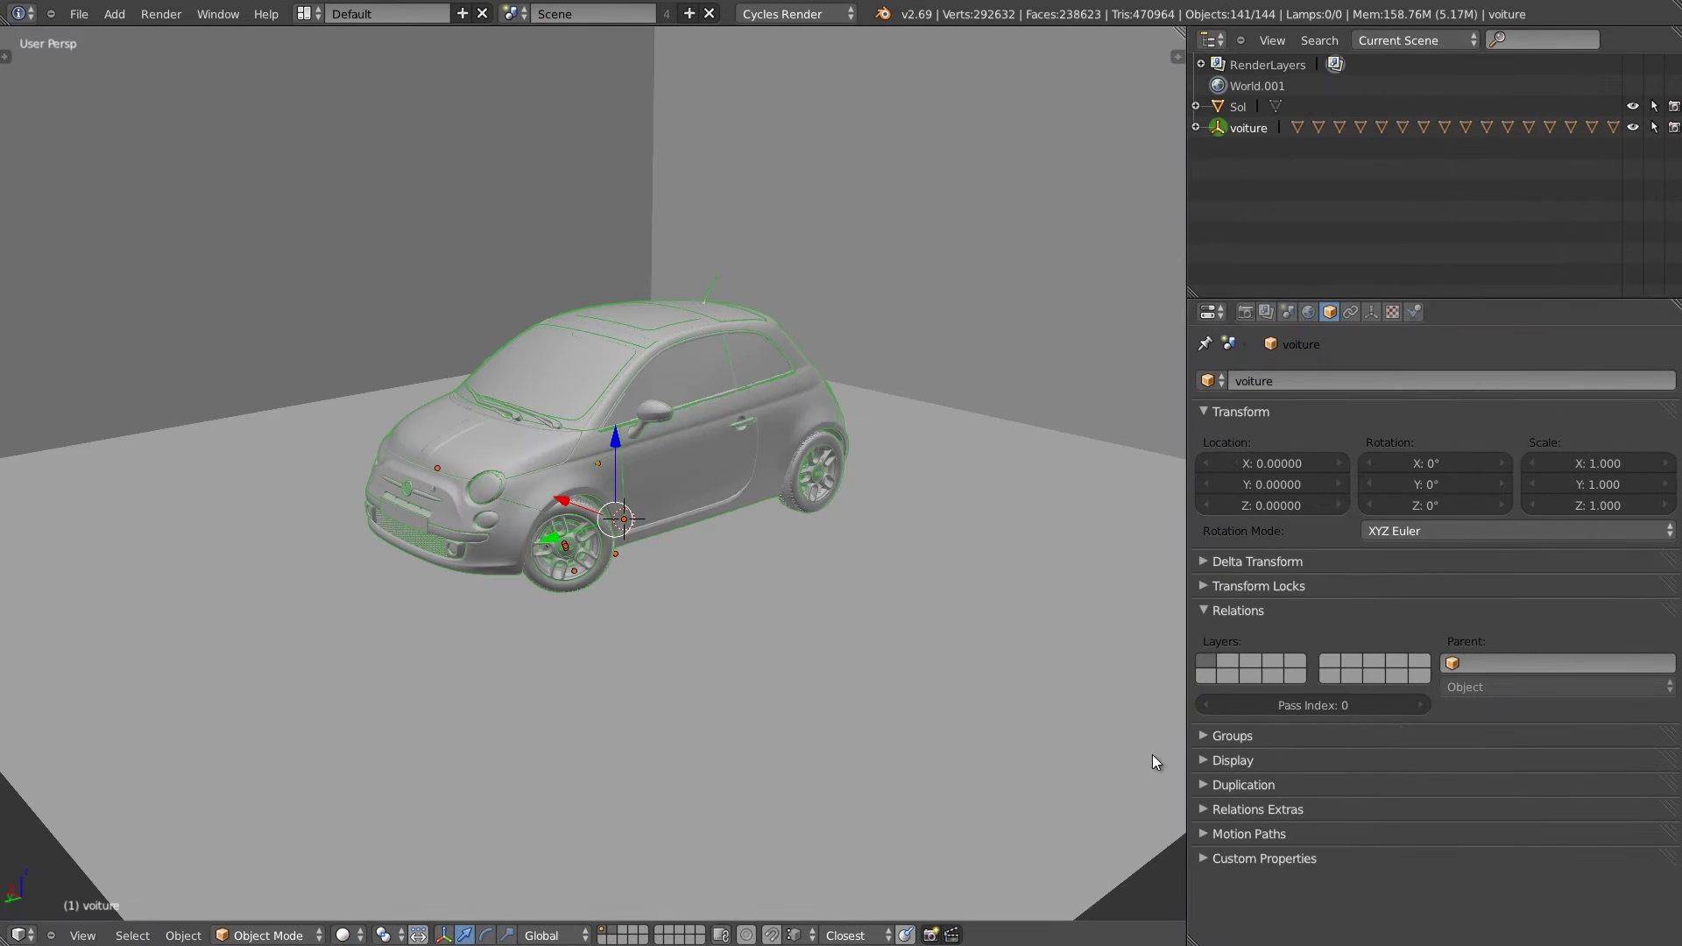
{"action": "middle_click_drag", "start_coordinate": [1007, 613], "coordinate": [832, 613]}
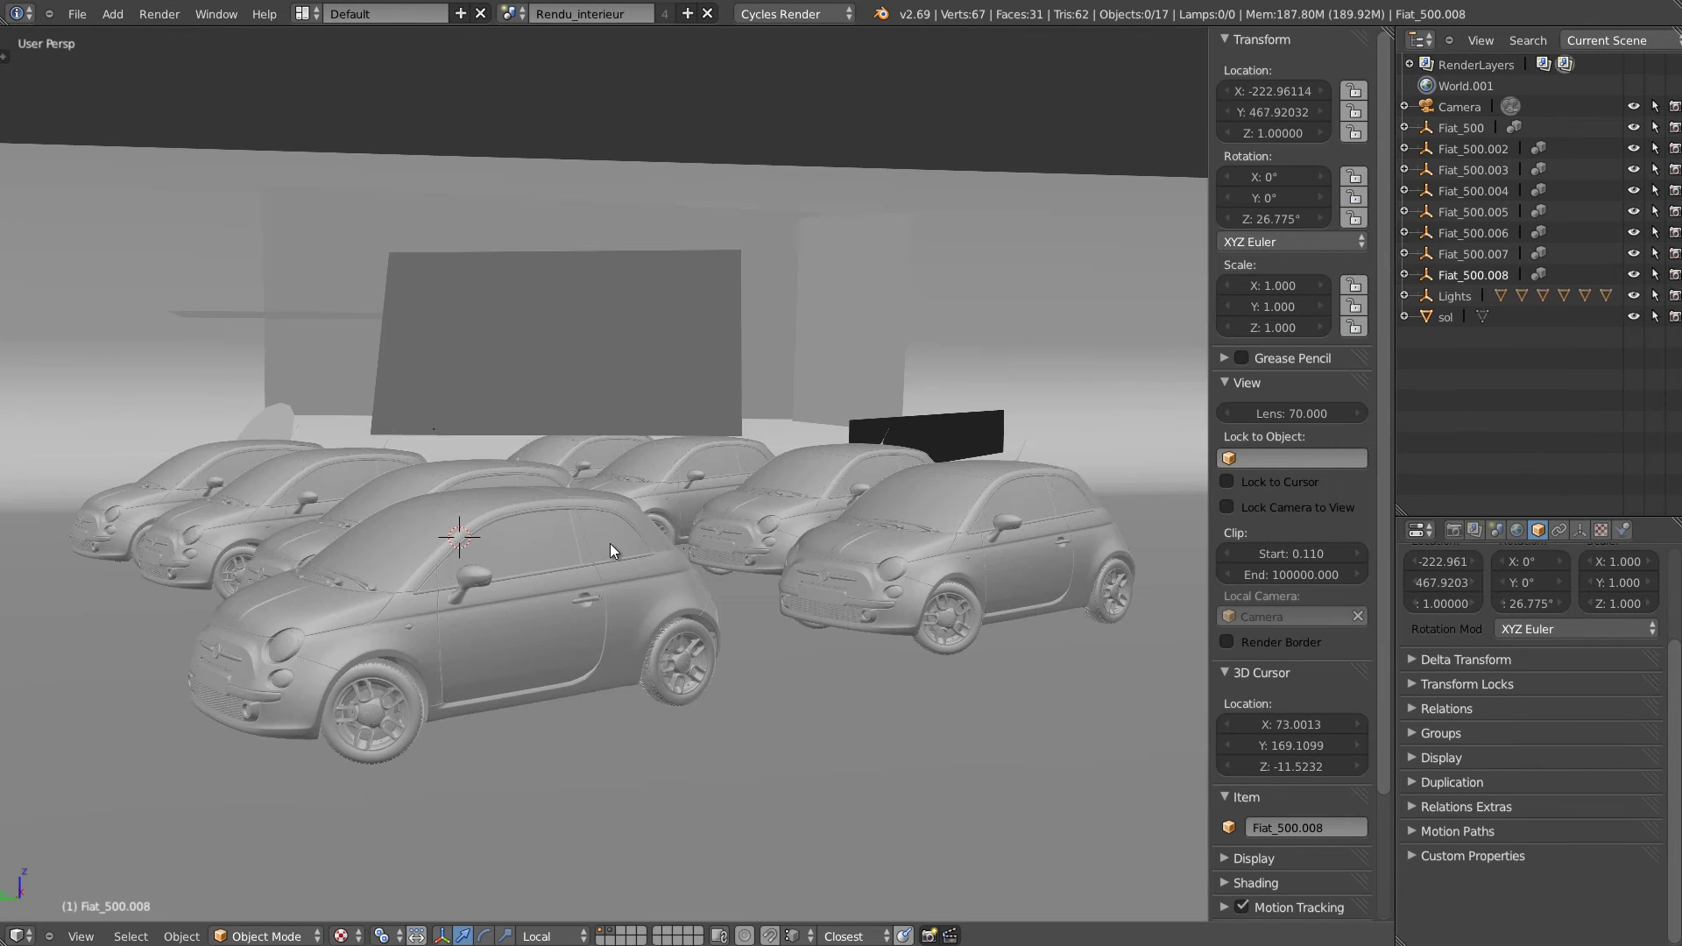
{"action": "middle_click_drag", "start_coordinate": [613, 545], "coordinate": [612, 562]}
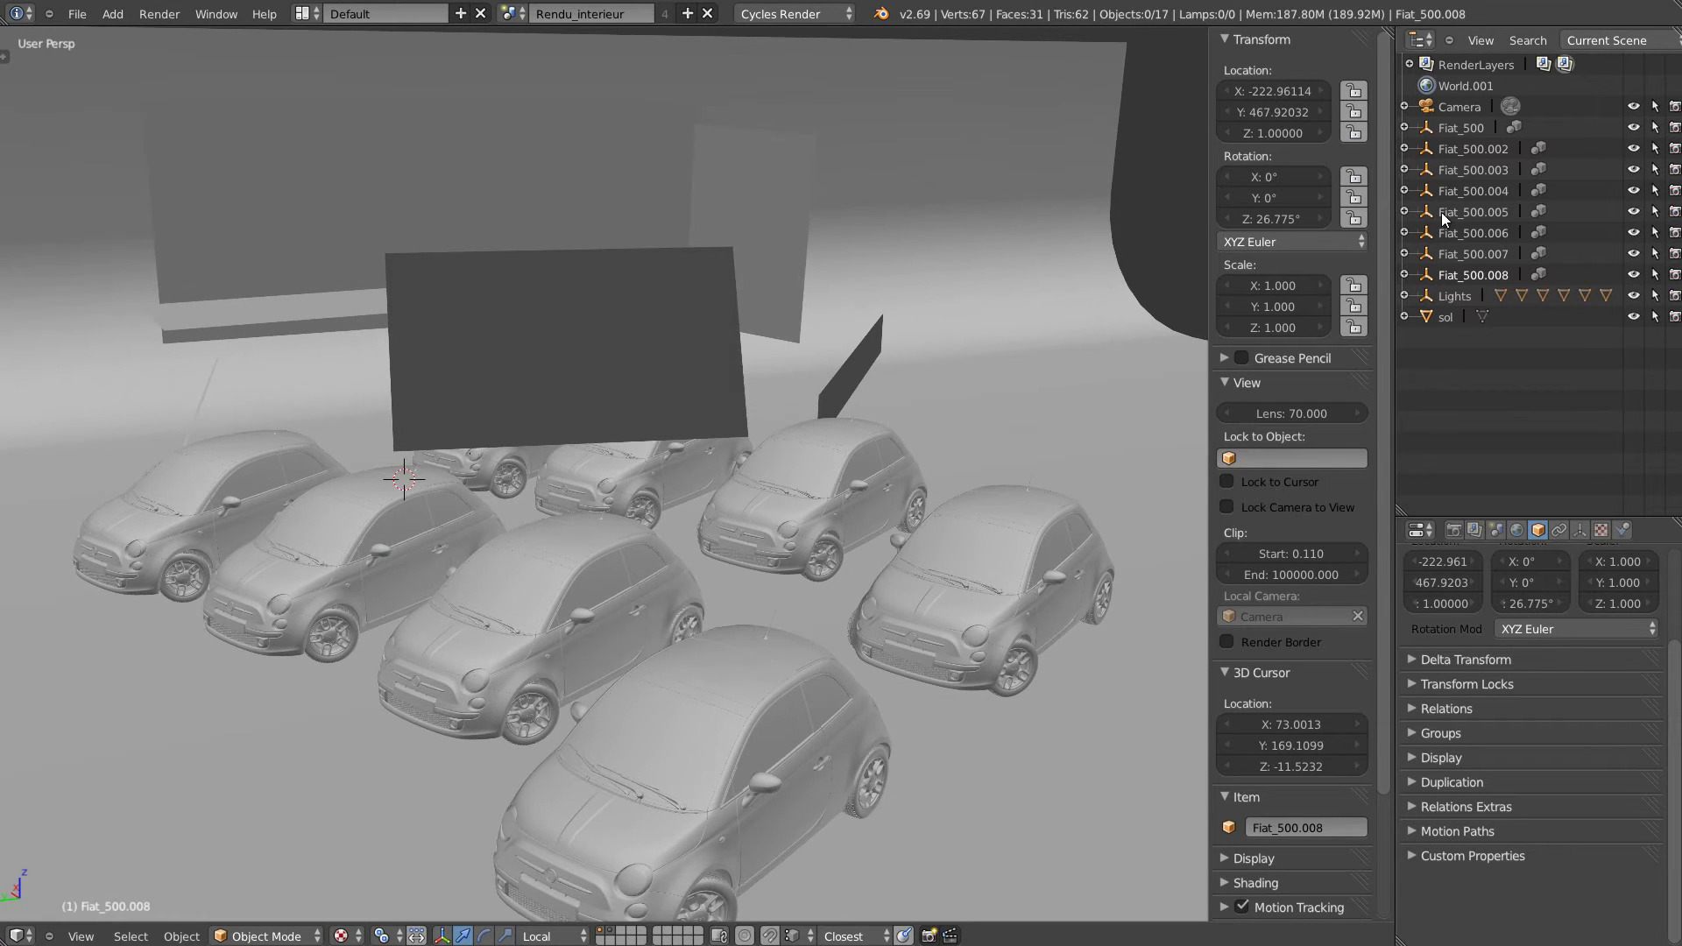
{"action": "left_click", "coordinate": [1461, 127]}
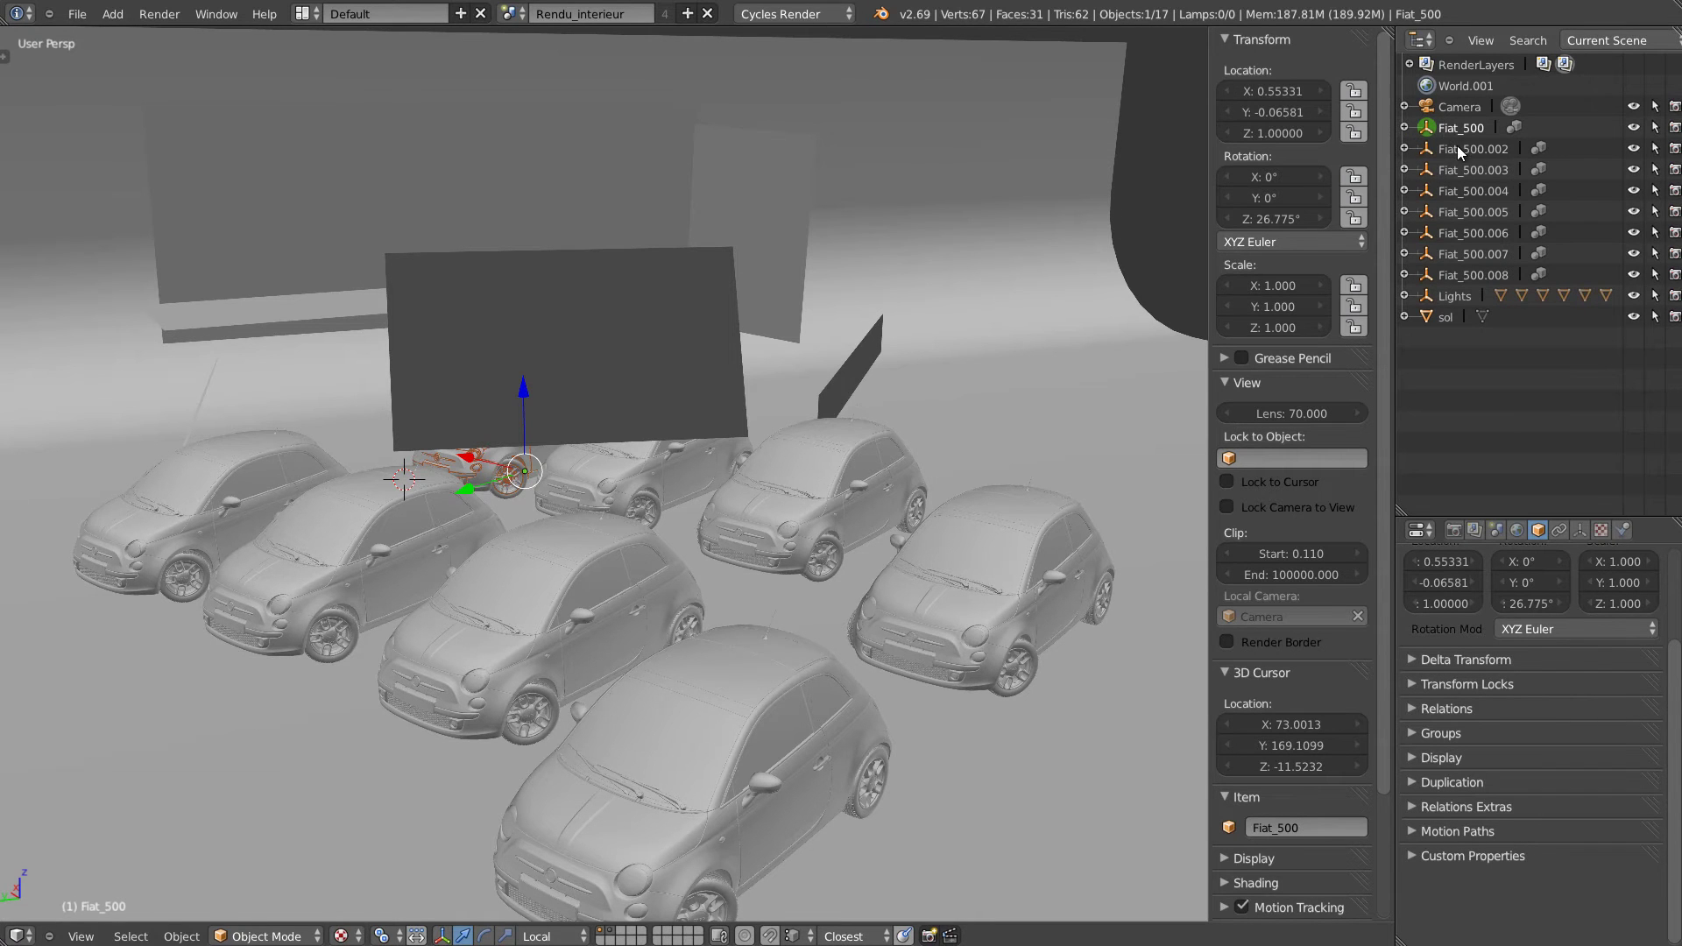
{"action": "left_click", "coordinate": [1405, 128]}
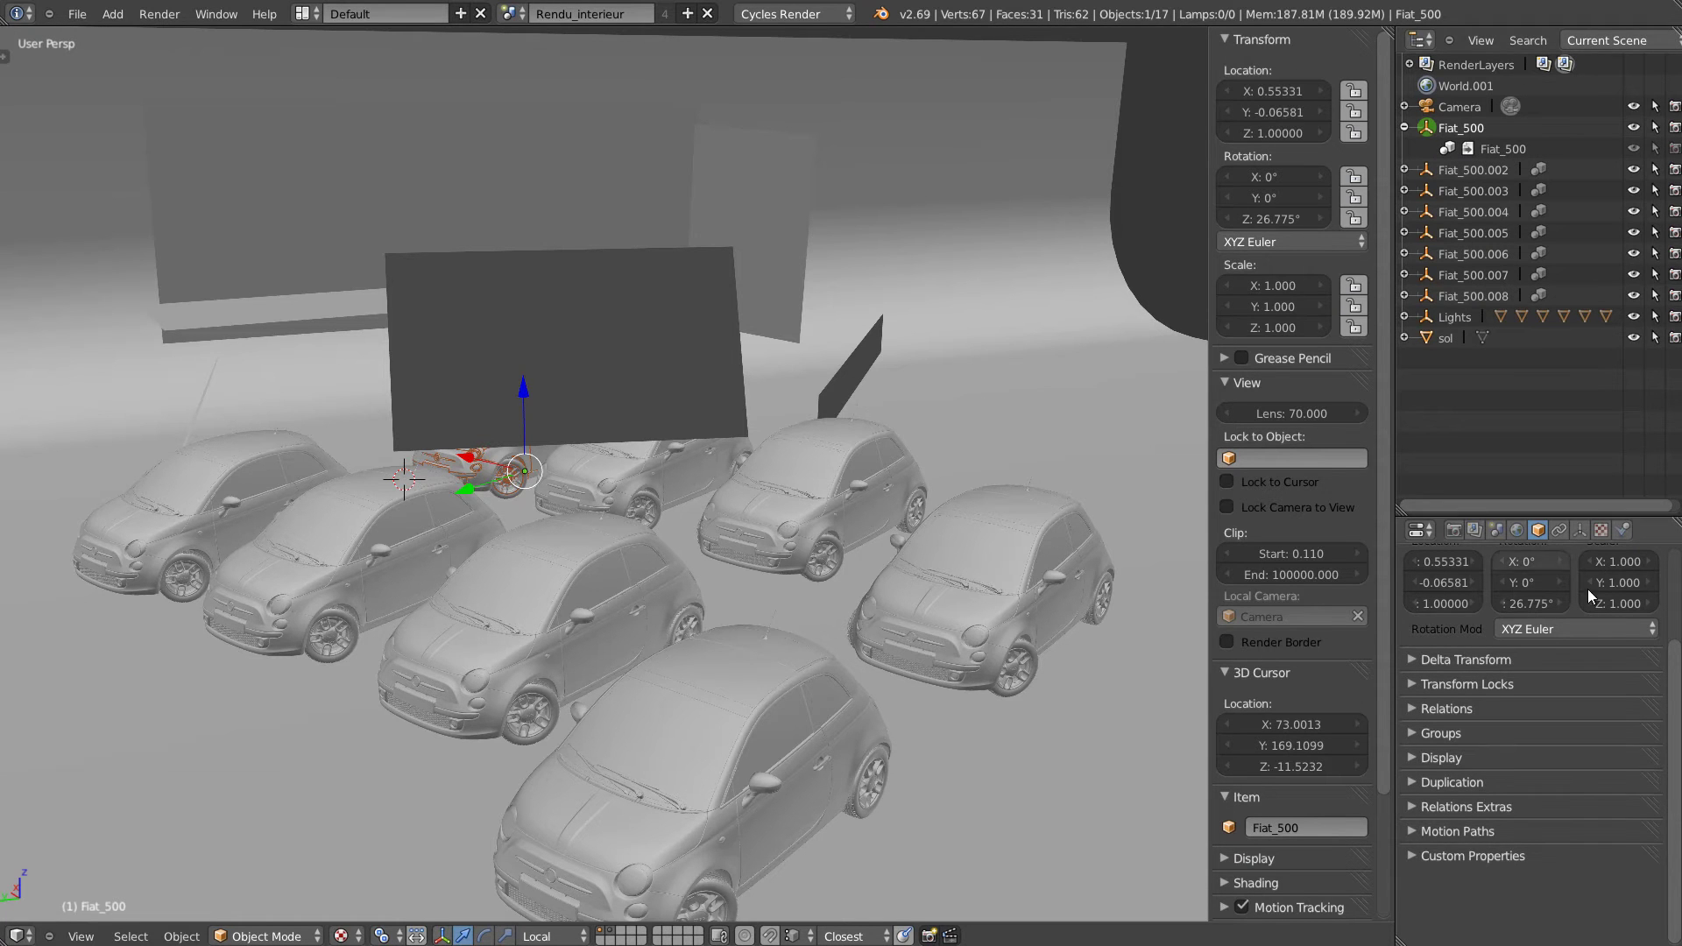
Try showing the Box bounds on the Fiat_500 instance through its object display settings.
{"action": "left_click", "coordinate": [1441, 757]}
{"action": "left_click", "coordinate": [1546, 788]}
{"action": "middle_click_drag", "start_coordinate": [491, 532], "coordinate": [517, 408]}
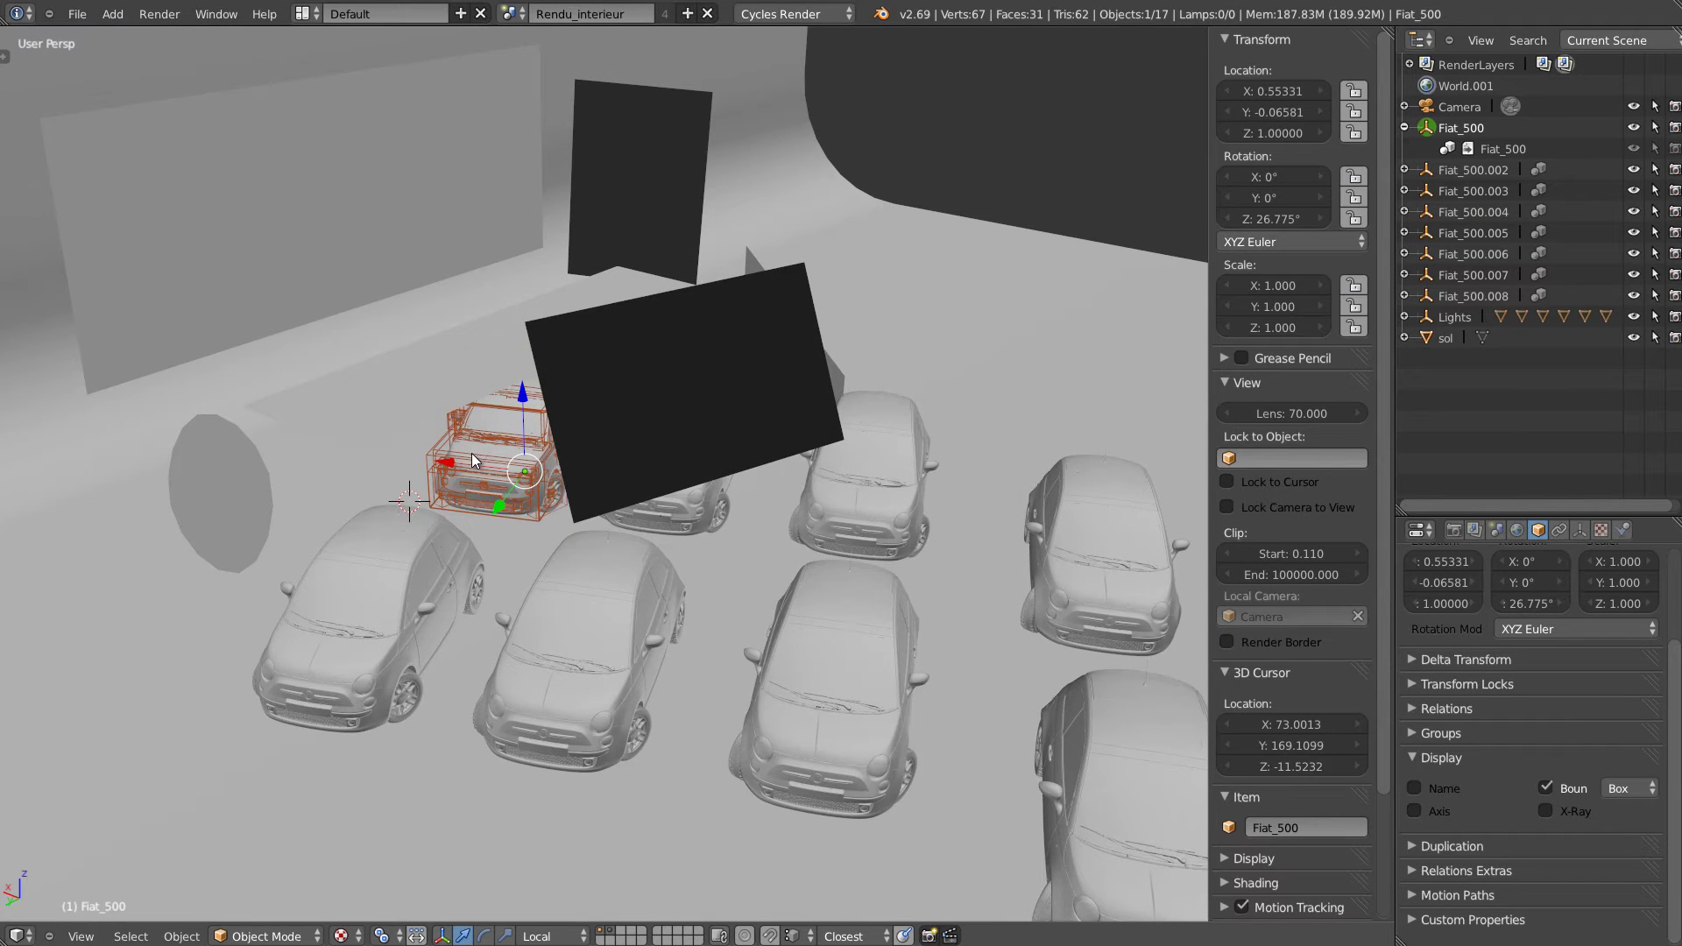
{"action": "left_click", "coordinate": [1545, 788]}
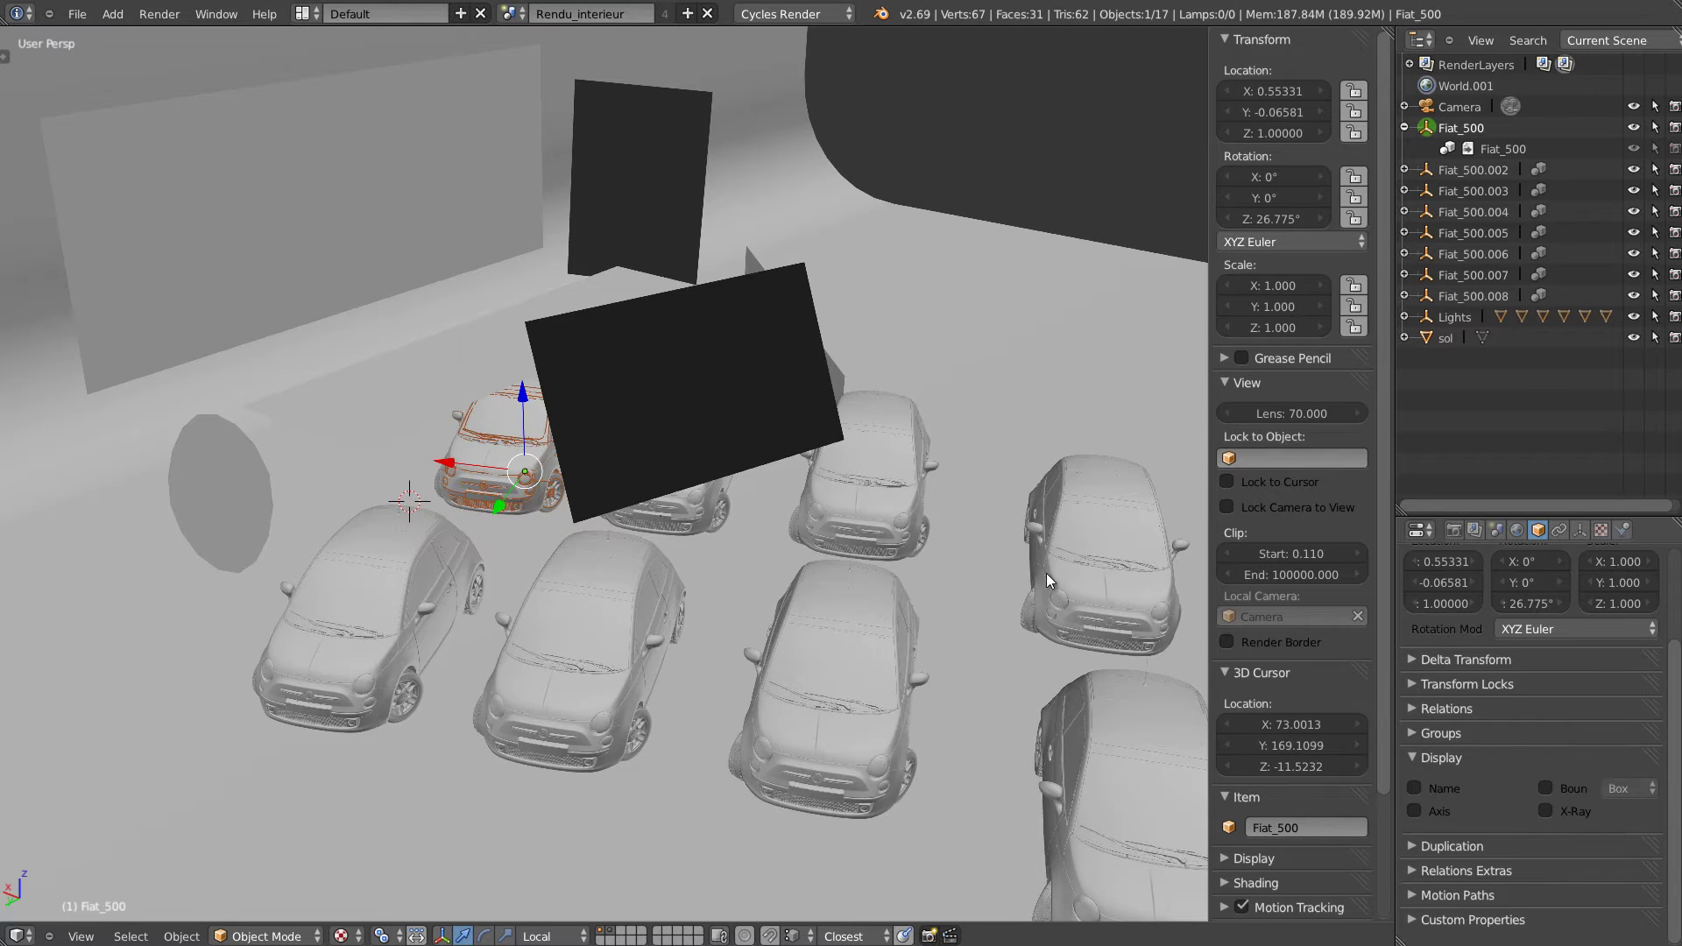
{"action": "mouse_move", "coordinate": [485, 417]}
{"action": "middle_mouse_down"}
{"action": "mouse_move", "coordinate": [471, 398]}
{"action": "mouse_move", "coordinate": [462, 417]}
{"action": "middle_mouse_up"}
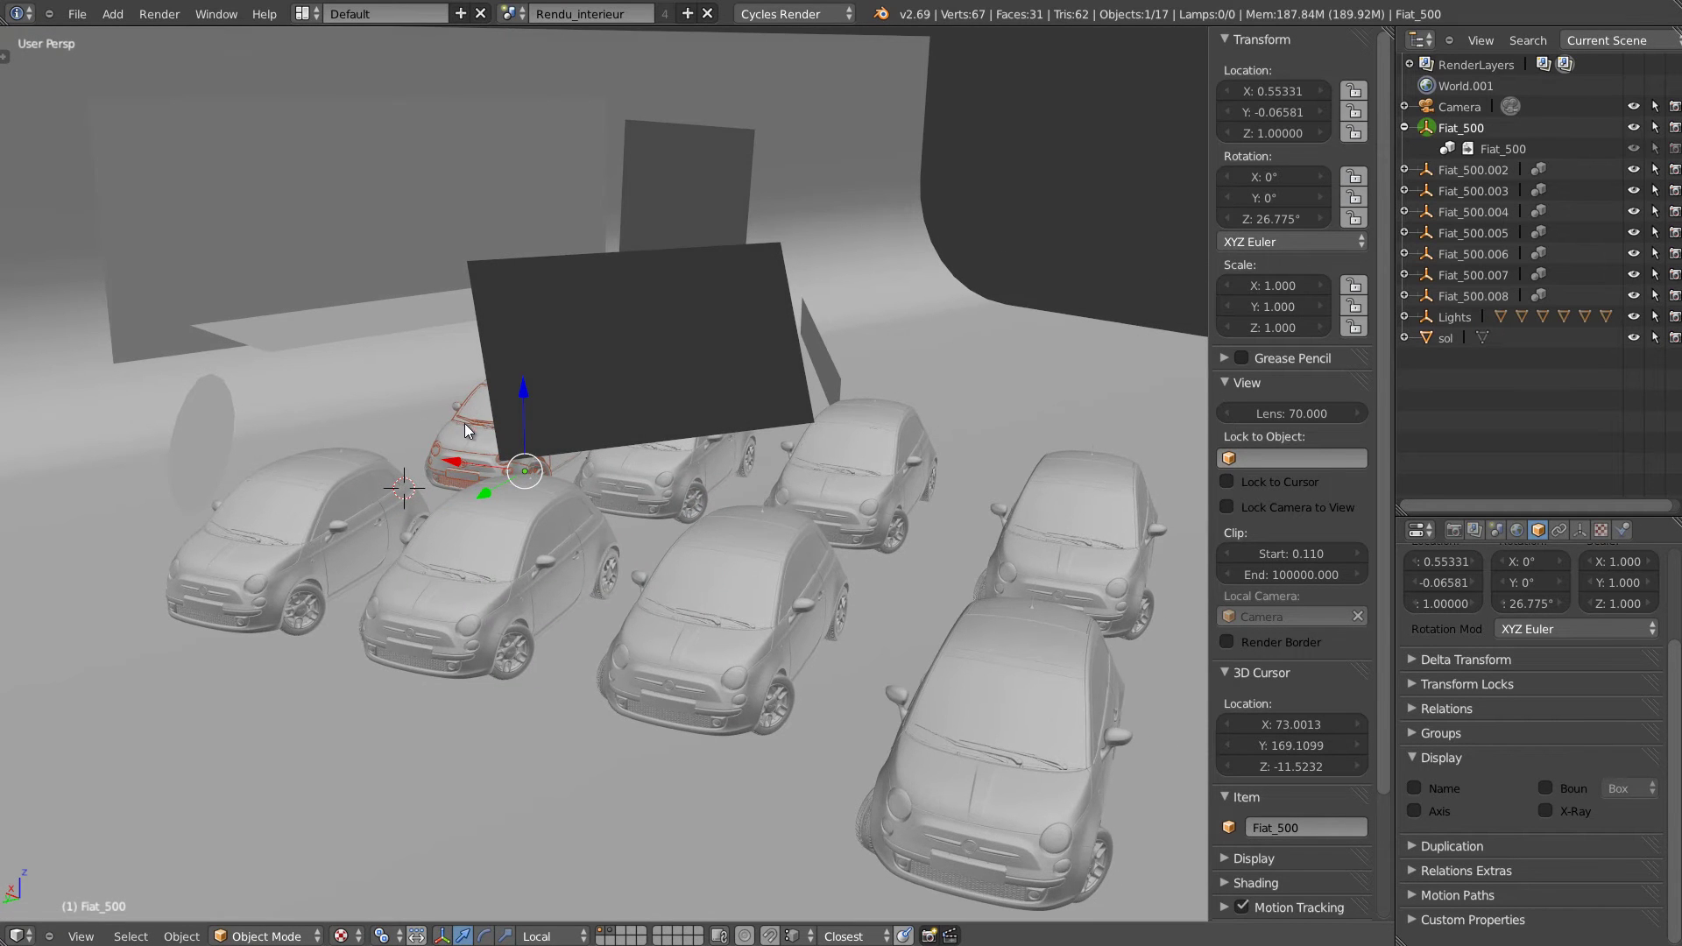
Show the display mode tools and set the Fiat_500 instance to the Bounds display mode.
{"action": "key", "text": "t"}
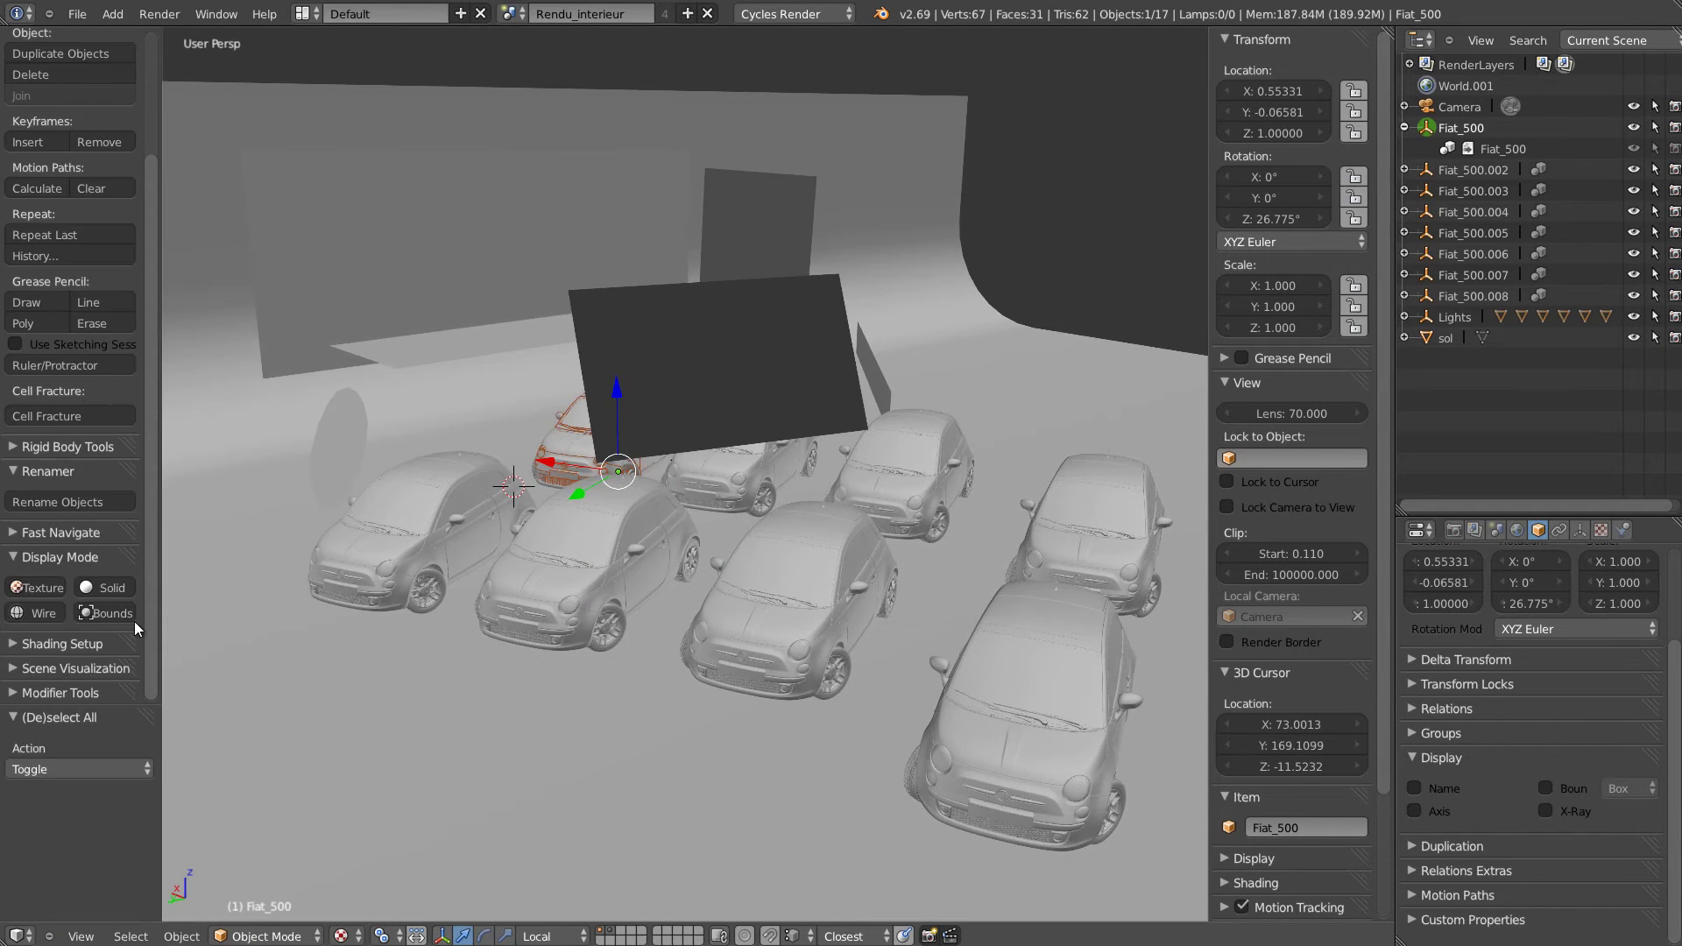
{"action": "scroll", "coordinate": [51, 54], "scroll_direction": "up", "scroll_amount": 5}
{"action": "left_click", "coordinate": [14, 39]}
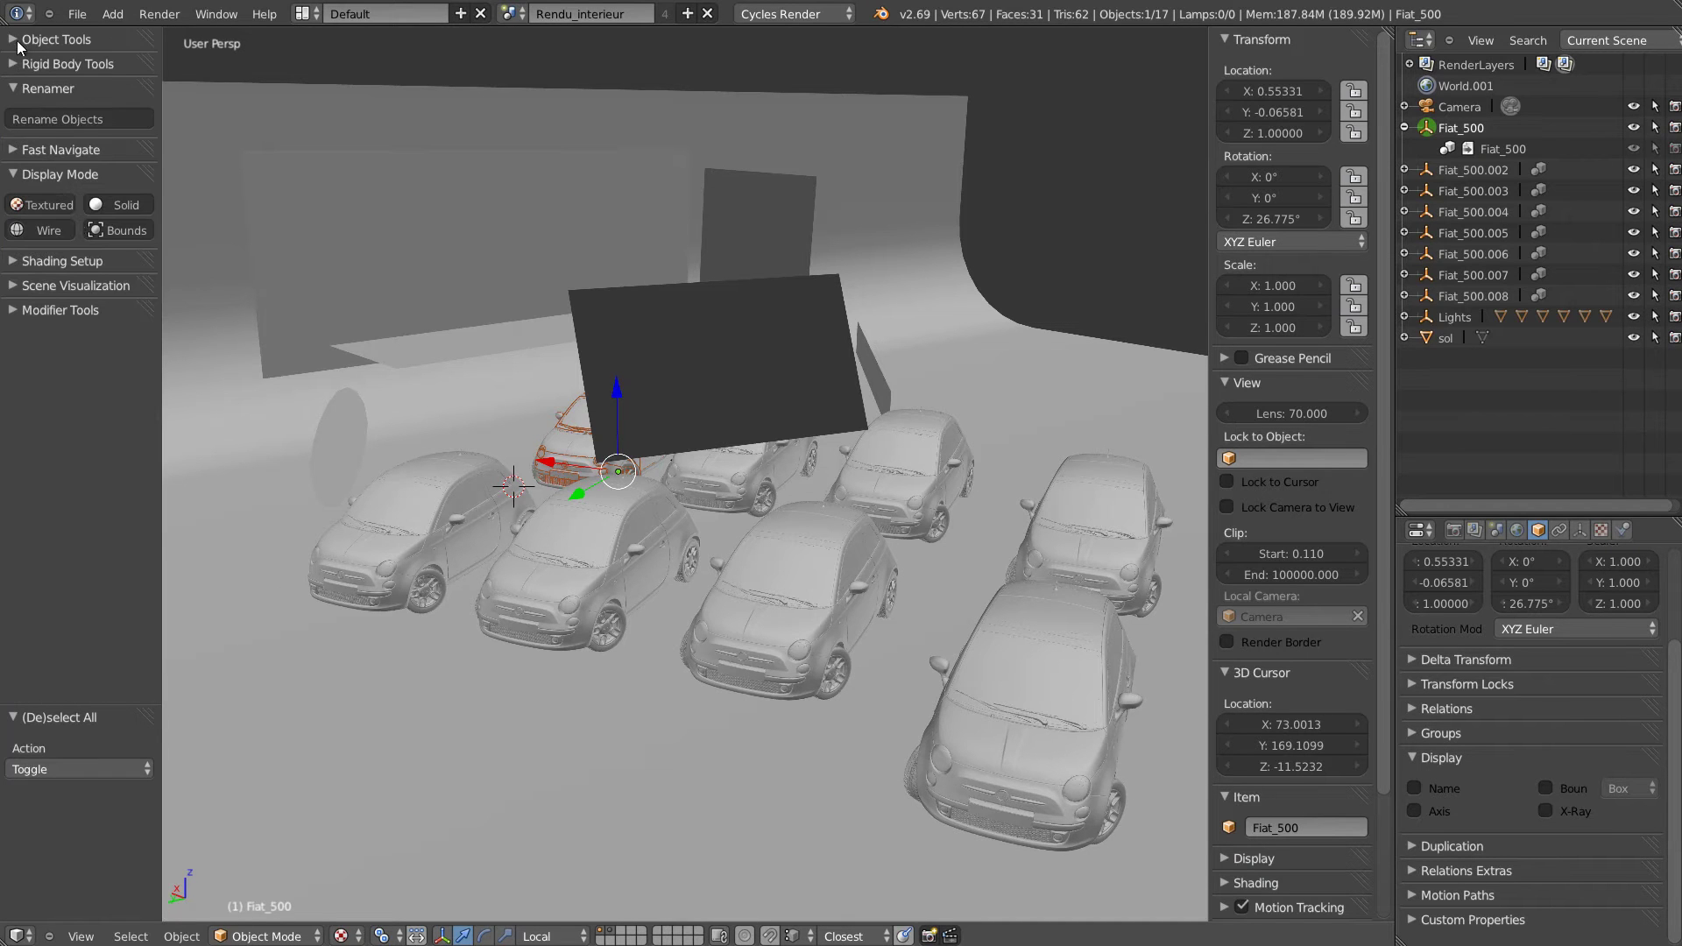
{"action": "left_click", "coordinate": [14, 88]}
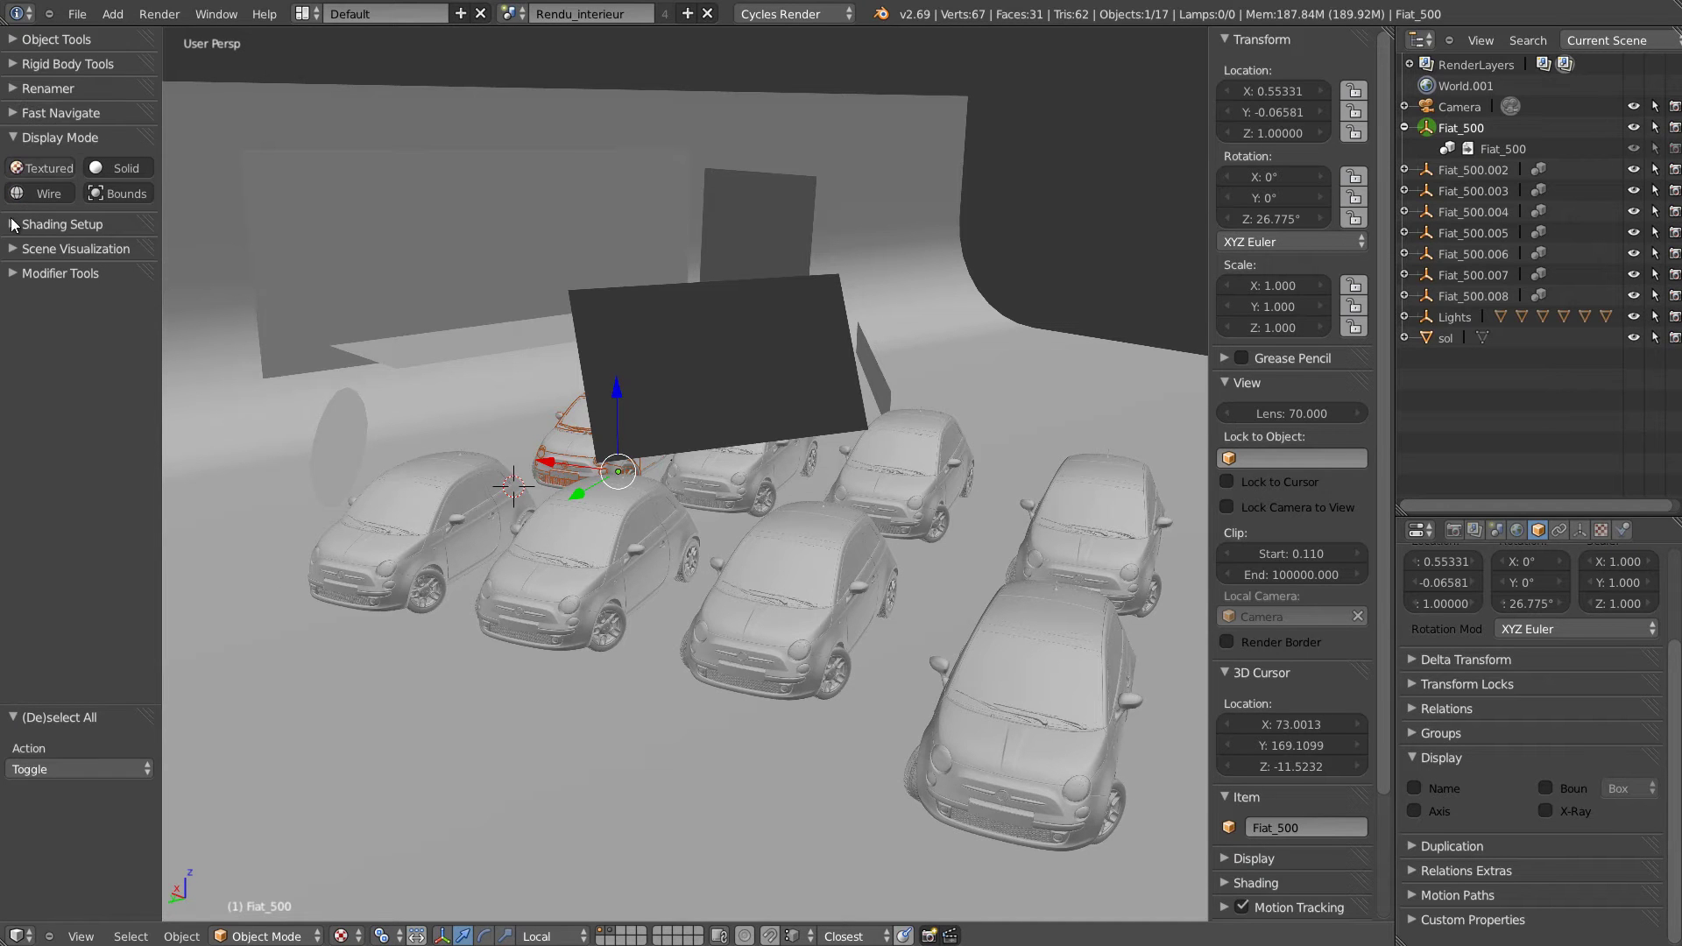
{"action": "left_click", "coordinate": [117, 194]}
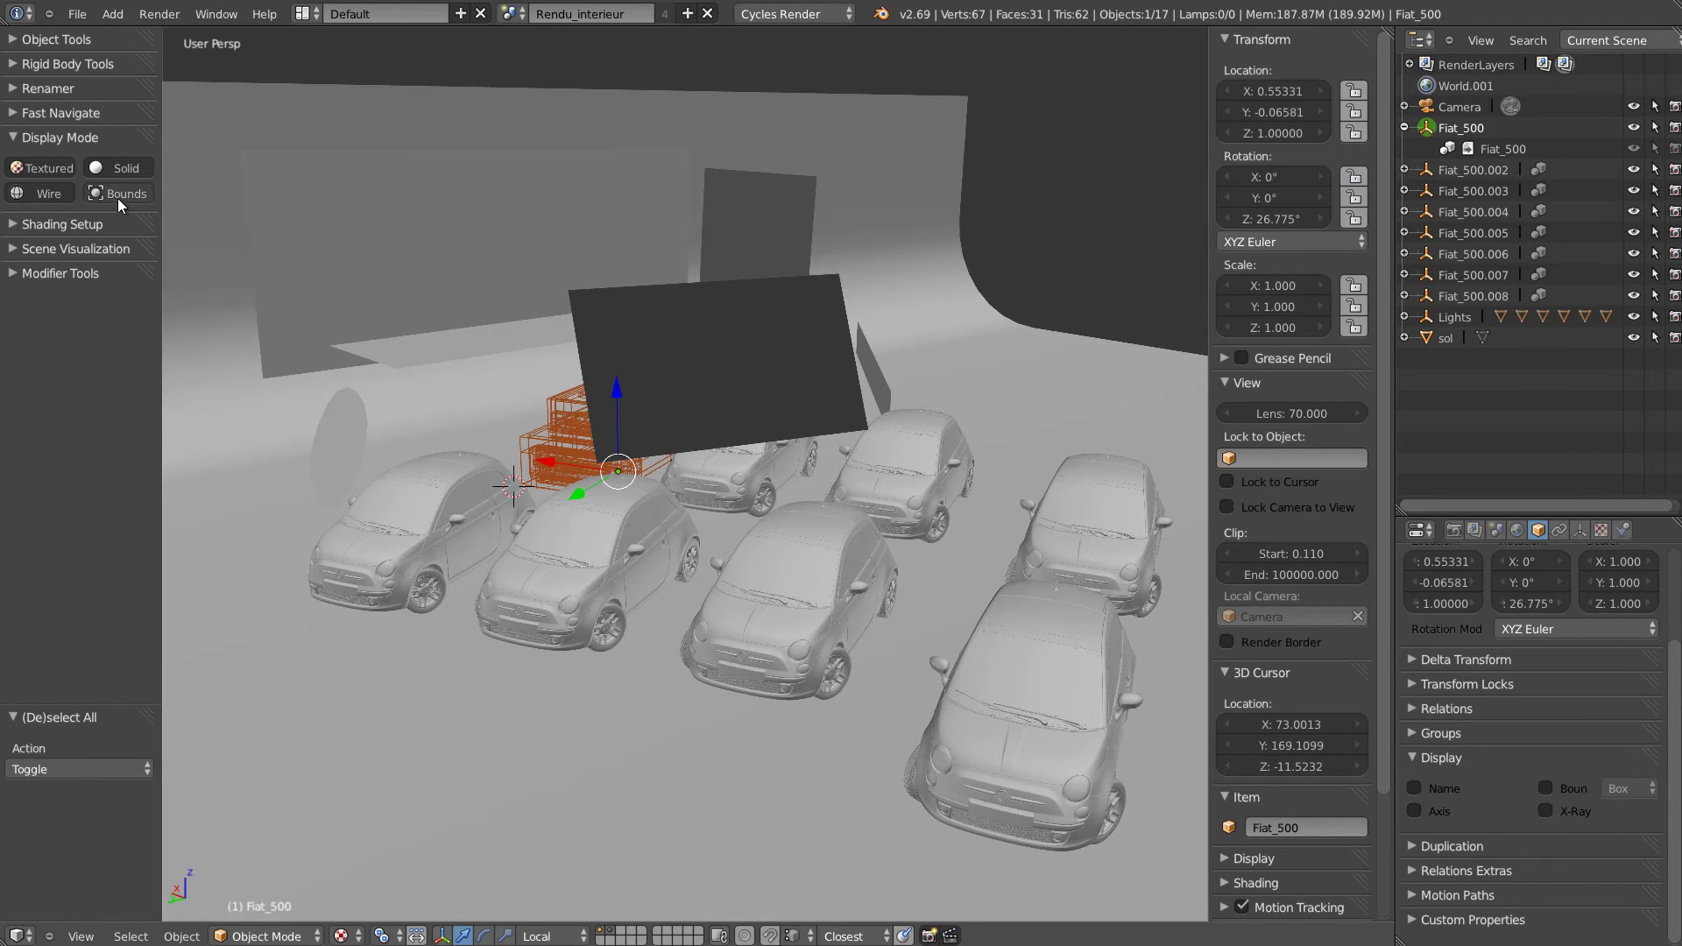
Select the other seven Fiat 500 instances and set them all to the Bounds display mode.
{"action": "middle_click_drag", "start_coordinate": [776, 518], "coordinate": [718, 471]}
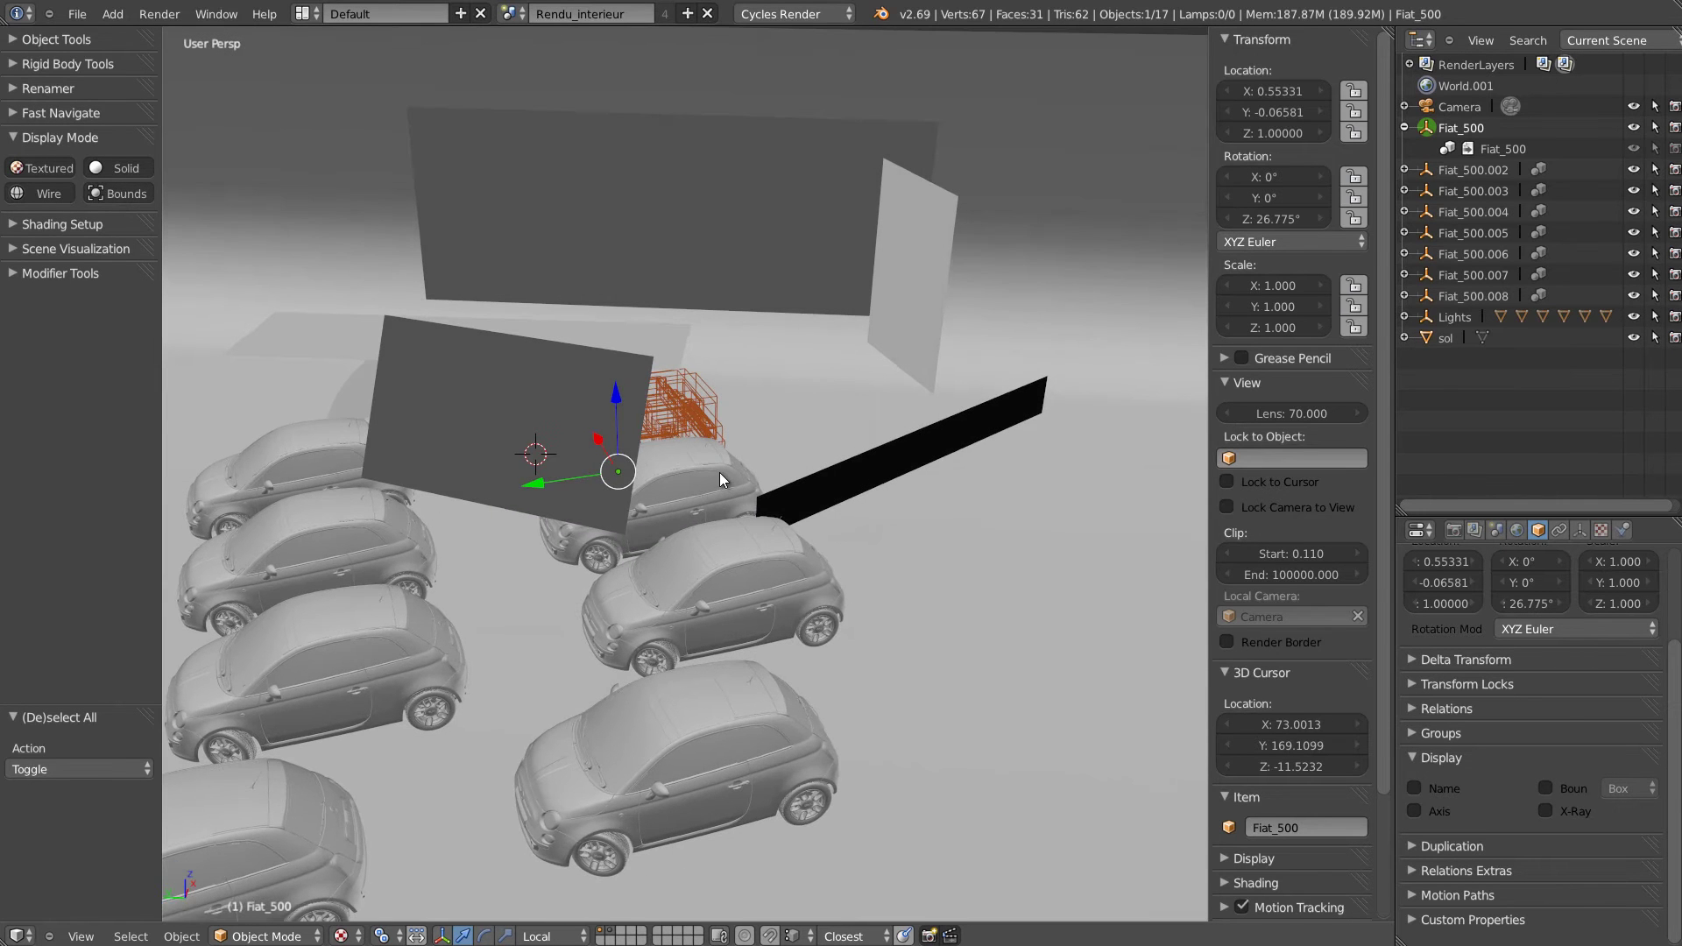
{"action": "right_click", "coordinate": [718, 478]}
{"action": "right_click", "coordinate": [744, 582], "text": "shift"}
{"action": "right_click", "coordinate": [716, 747], "text": "shift"}
{"action": "right_click", "coordinate": [344, 682], "text": "shift"}
{"action": "right_click", "coordinate": [355, 600], "text": "shift"}
{"action": "right_click", "coordinate": [325, 509], "text": "shift"}
{"action": "right_click", "coordinate": [327, 449], "text": "shift"}
{"action": "left_click", "coordinate": [106, 193]}
{"action": "middle_click_drag", "start_coordinate": [497, 444], "coordinate": [738, 484]}
{"action": "middle_click_drag", "start_coordinate": [632, 501], "coordinate": [663, 406]}
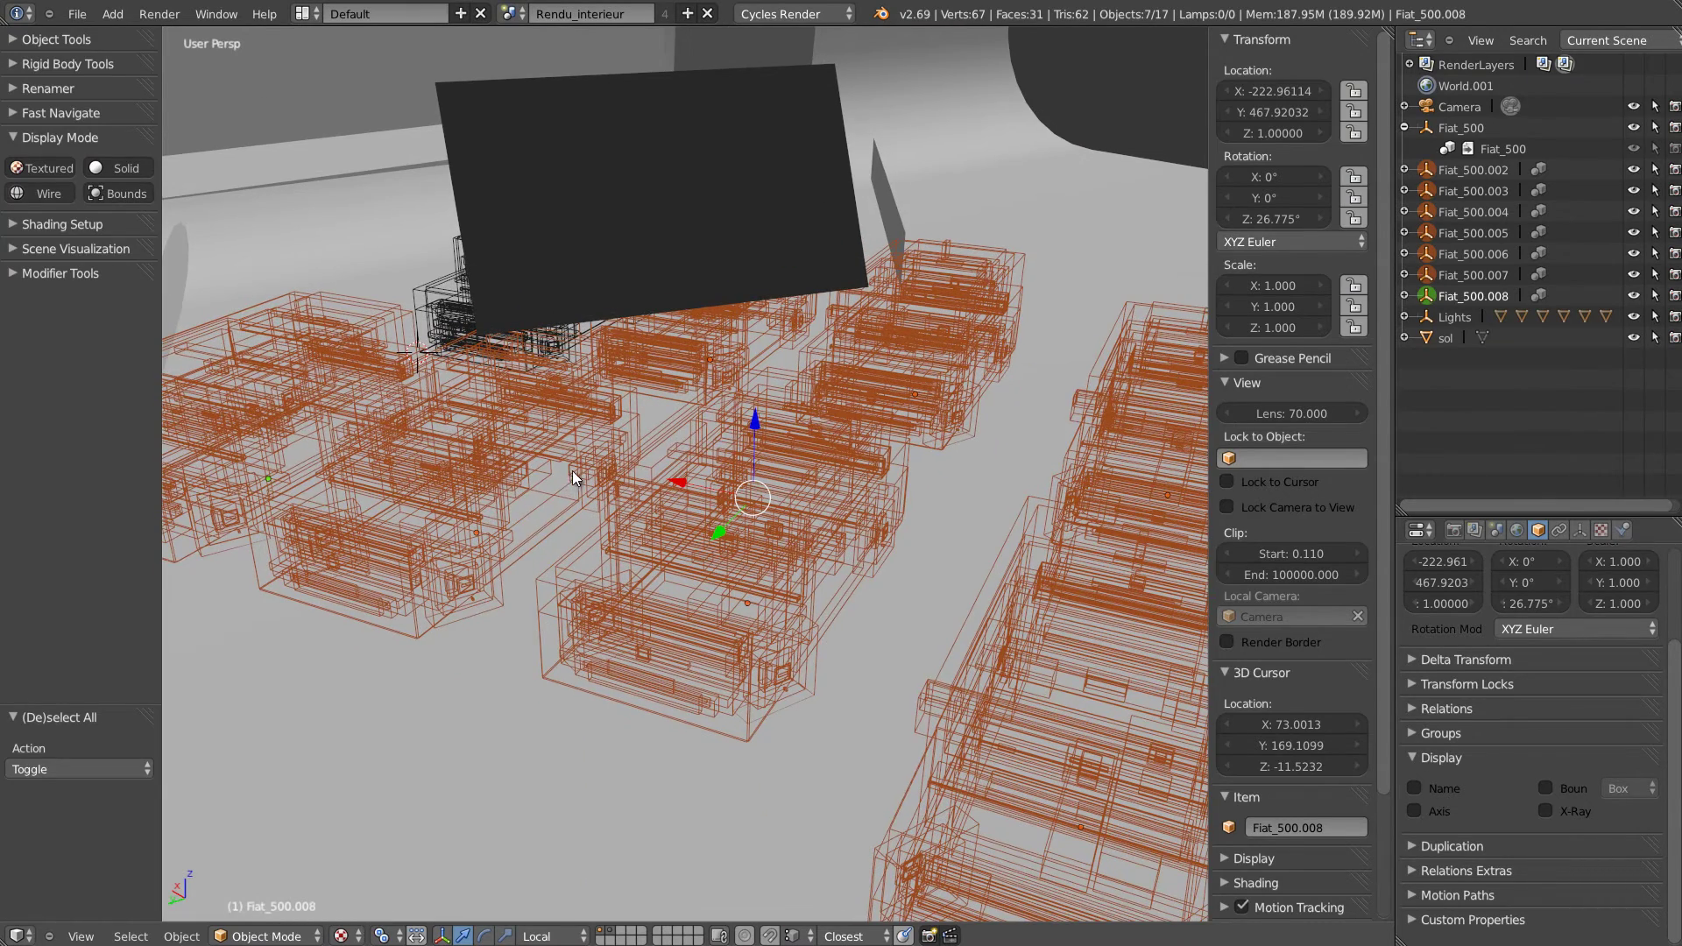
{"action": "key", "text": "shift+F3"}
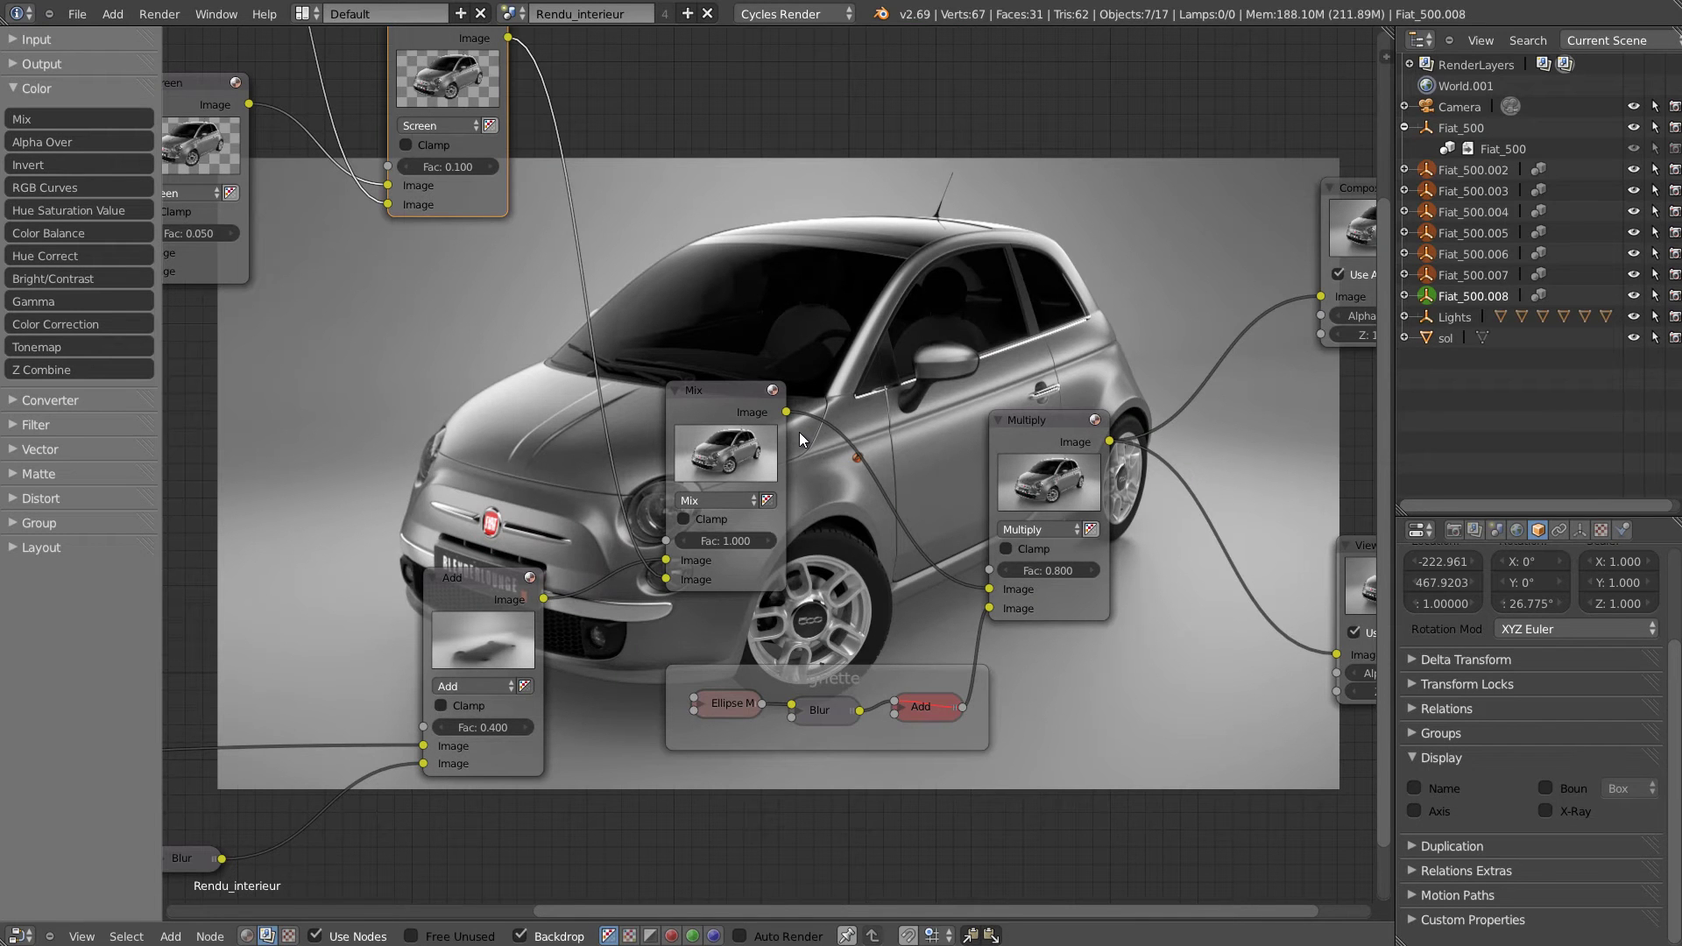
{"action": "key", "text": "shift+F5"}
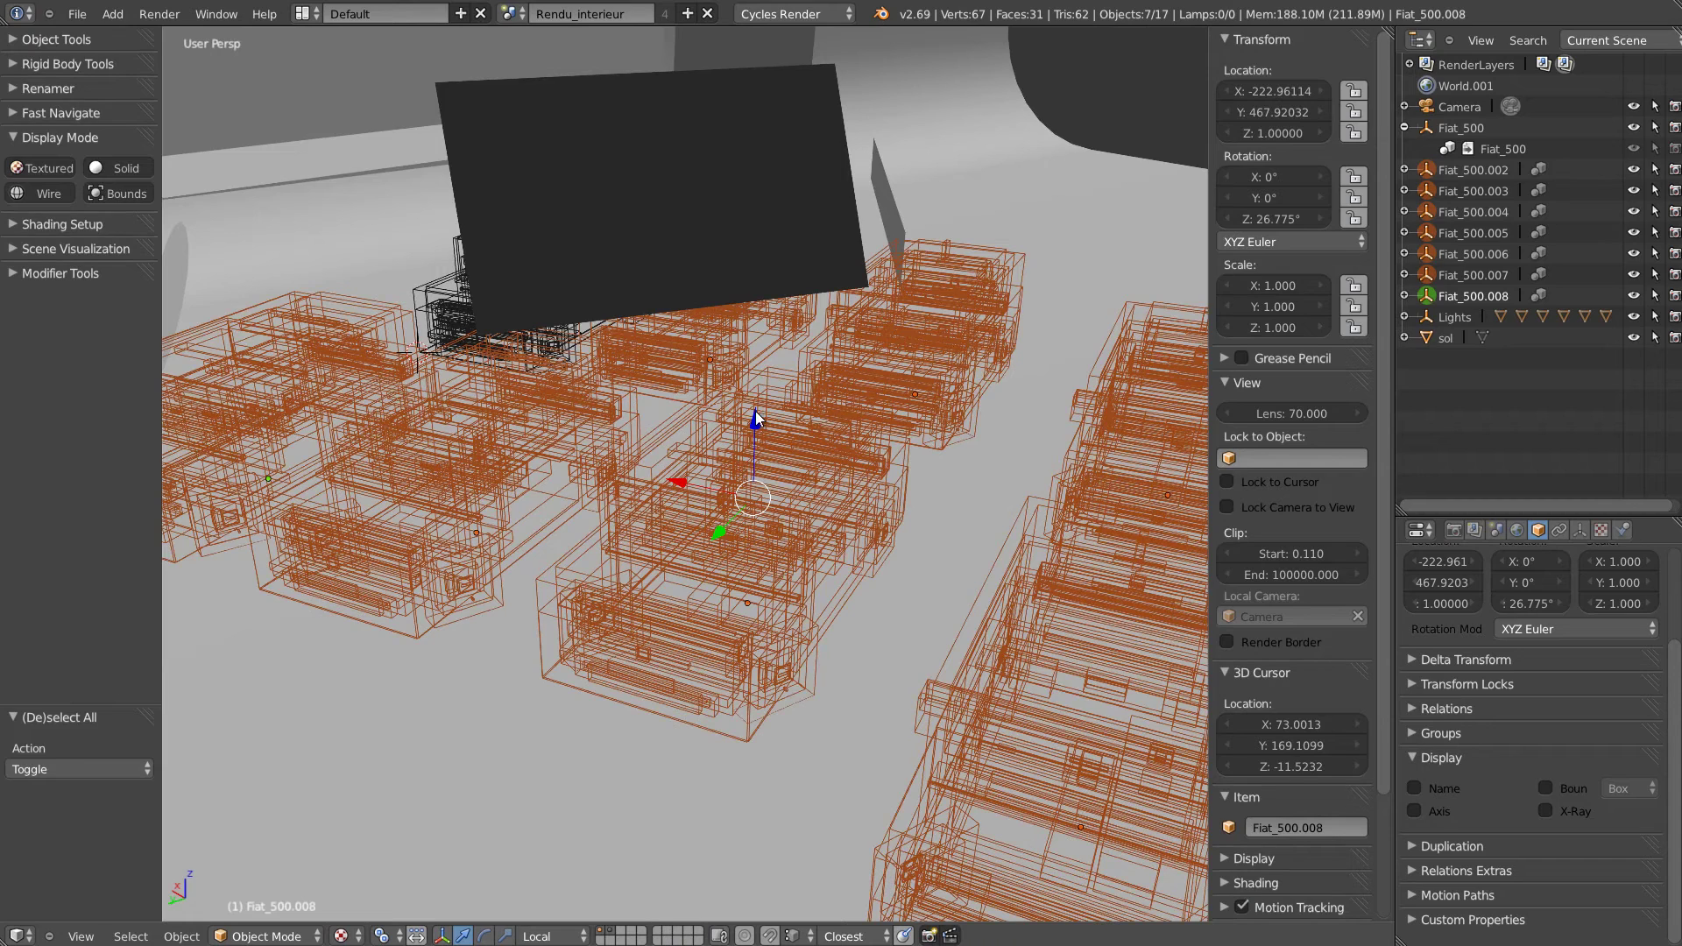
Move the Fiat_500.006 instance along its local Y and X axes to about X -603, Y 836.
{"action": "middle_click_drag", "start_coordinate": [723, 553], "coordinate": [685, 575]}
{"action": "right_click", "coordinate": [686, 575]}
{"action": "key", "text": "g"}
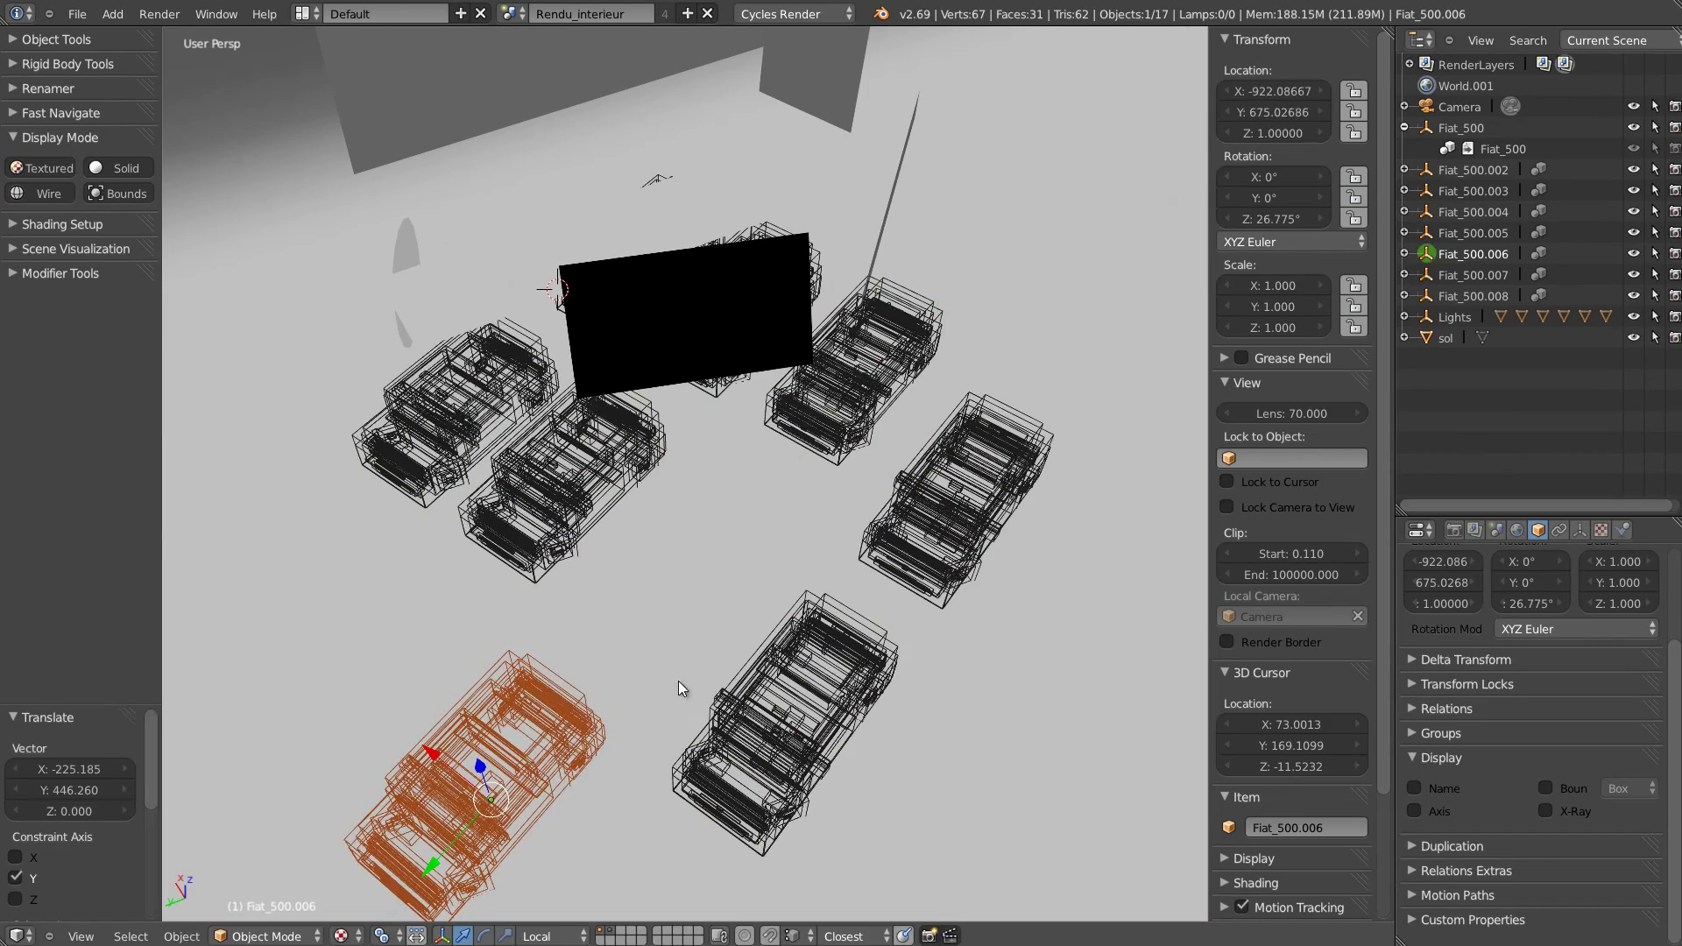
{"action": "key", "text": "x"}
{"action": "left_click", "coordinate": [241, 653]}
{"action": "middle_click_drag", "start_coordinate": [539, 657], "coordinate": [734, 599]}
{"action": "key", "text": "s"}
{"action": "right_click", "coordinate": [709, 612]}
{"action": "middle_click_drag", "start_coordinate": [906, 557], "coordinate": [936, 389]}
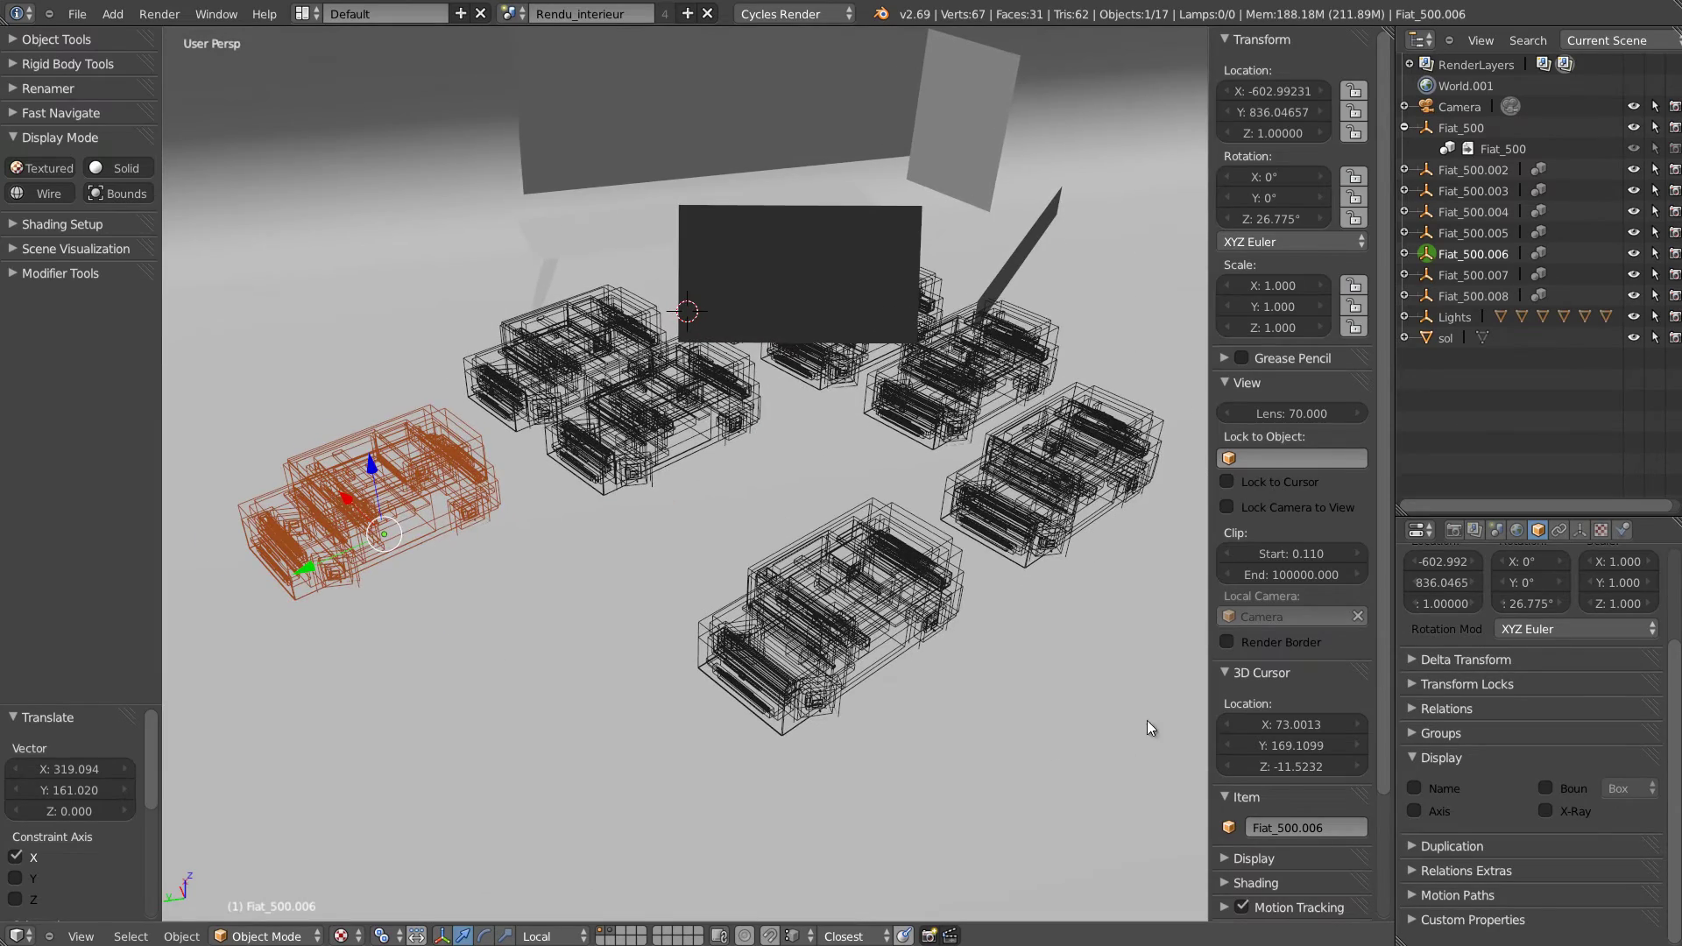
Hide both side panels of the 3D view and select the Fiat_500.002 instance.
{"action": "key", "text": "n"}
{"action": "key", "text": "t"}
{"action": "middle_click_drag", "start_coordinate": [822, 501], "coordinate": [818, 464]}
{"action": "scroll", "coordinate": [818, 464], "scroll_direction": "down", "scroll_amount": 3}
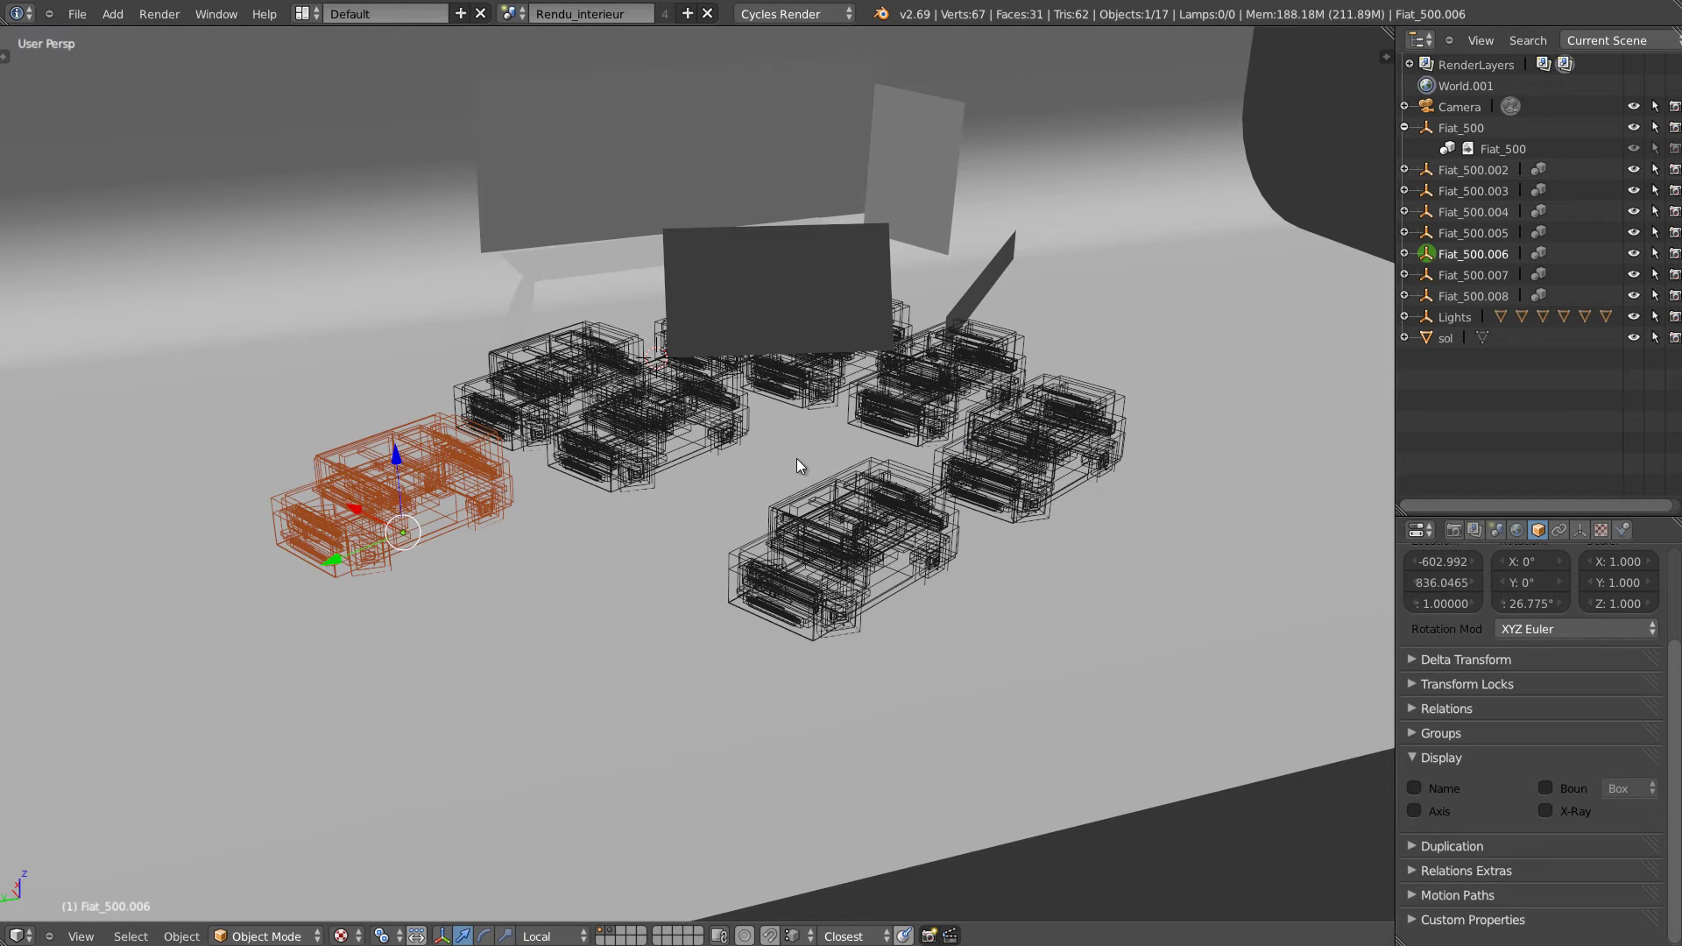
{"action": "left_click", "coordinate": [1426, 169]}
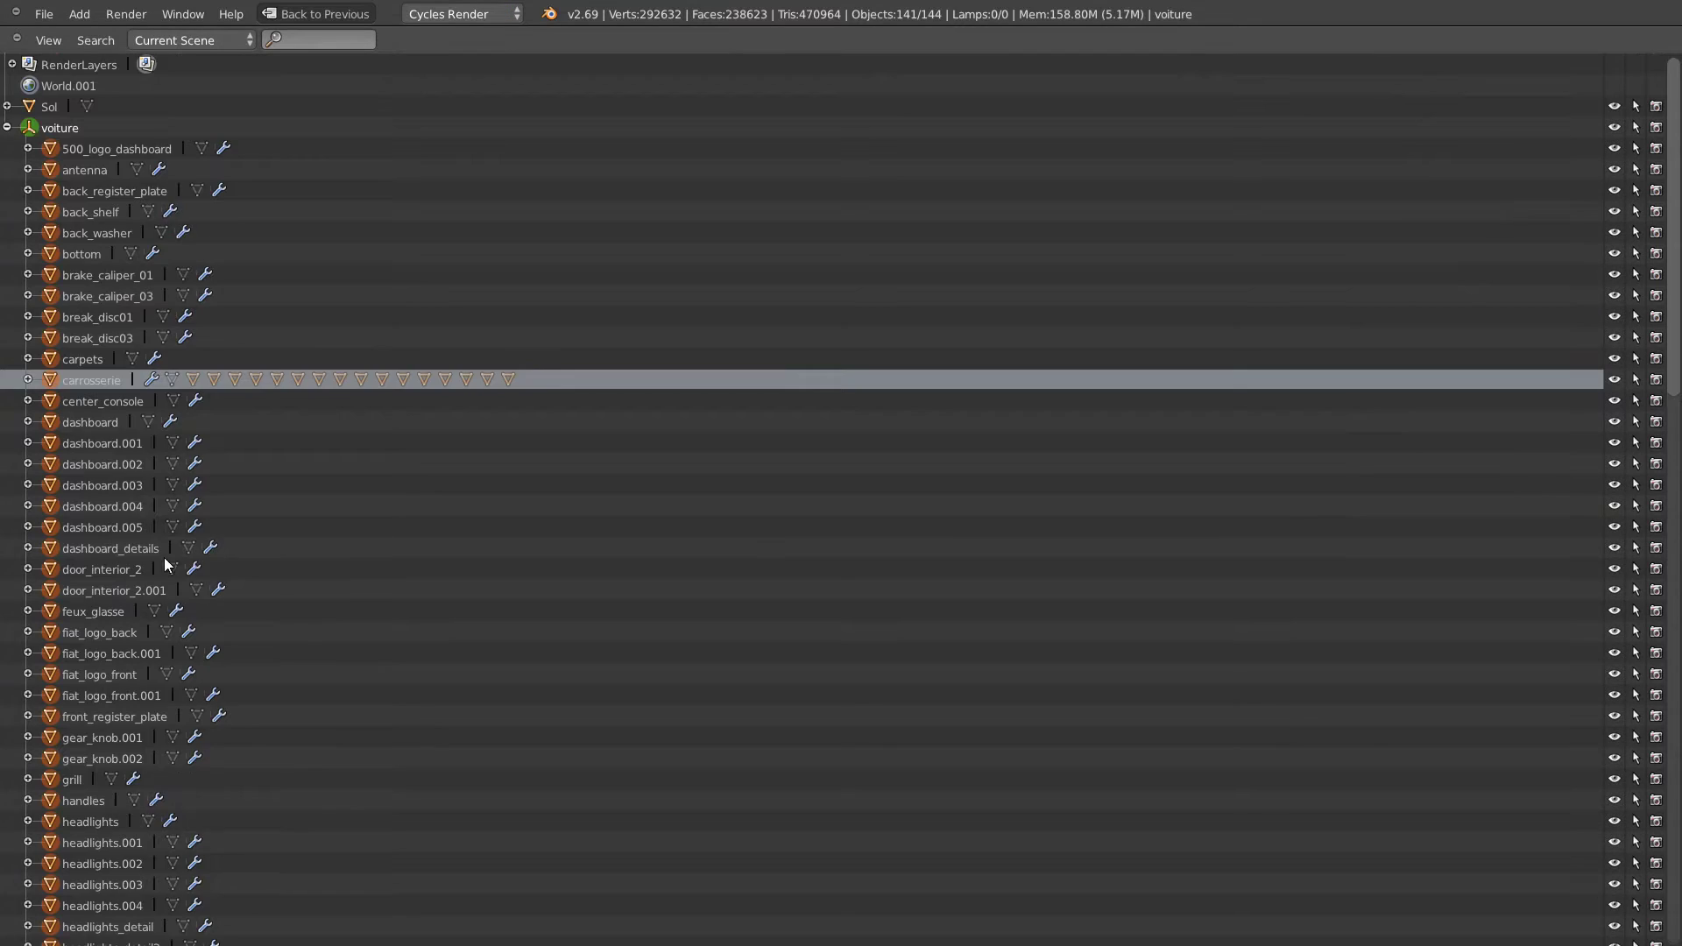
Look through the complete list of car parts parented under voiture, and collapse that hierarchy.
{"action": "scroll", "coordinate": [166, 565], "scroll_direction": "down", "scroll_amount": 5}
{"action": "scroll", "coordinate": [103, 801], "scroll_direction": "down", "scroll_amount": 7}
{"action": "scroll", "coordinate": [73, 158], "scroll_direction": "down", "scroll_amount": 5}
{"action": "scroll", "coordinate": [157, 736], "scroll_direction": "up", "scroll_amount": 11}
{"action": "scroll", "coordinate": [160, 718], "scroll_direction": "up", "scroll_amount": 7}
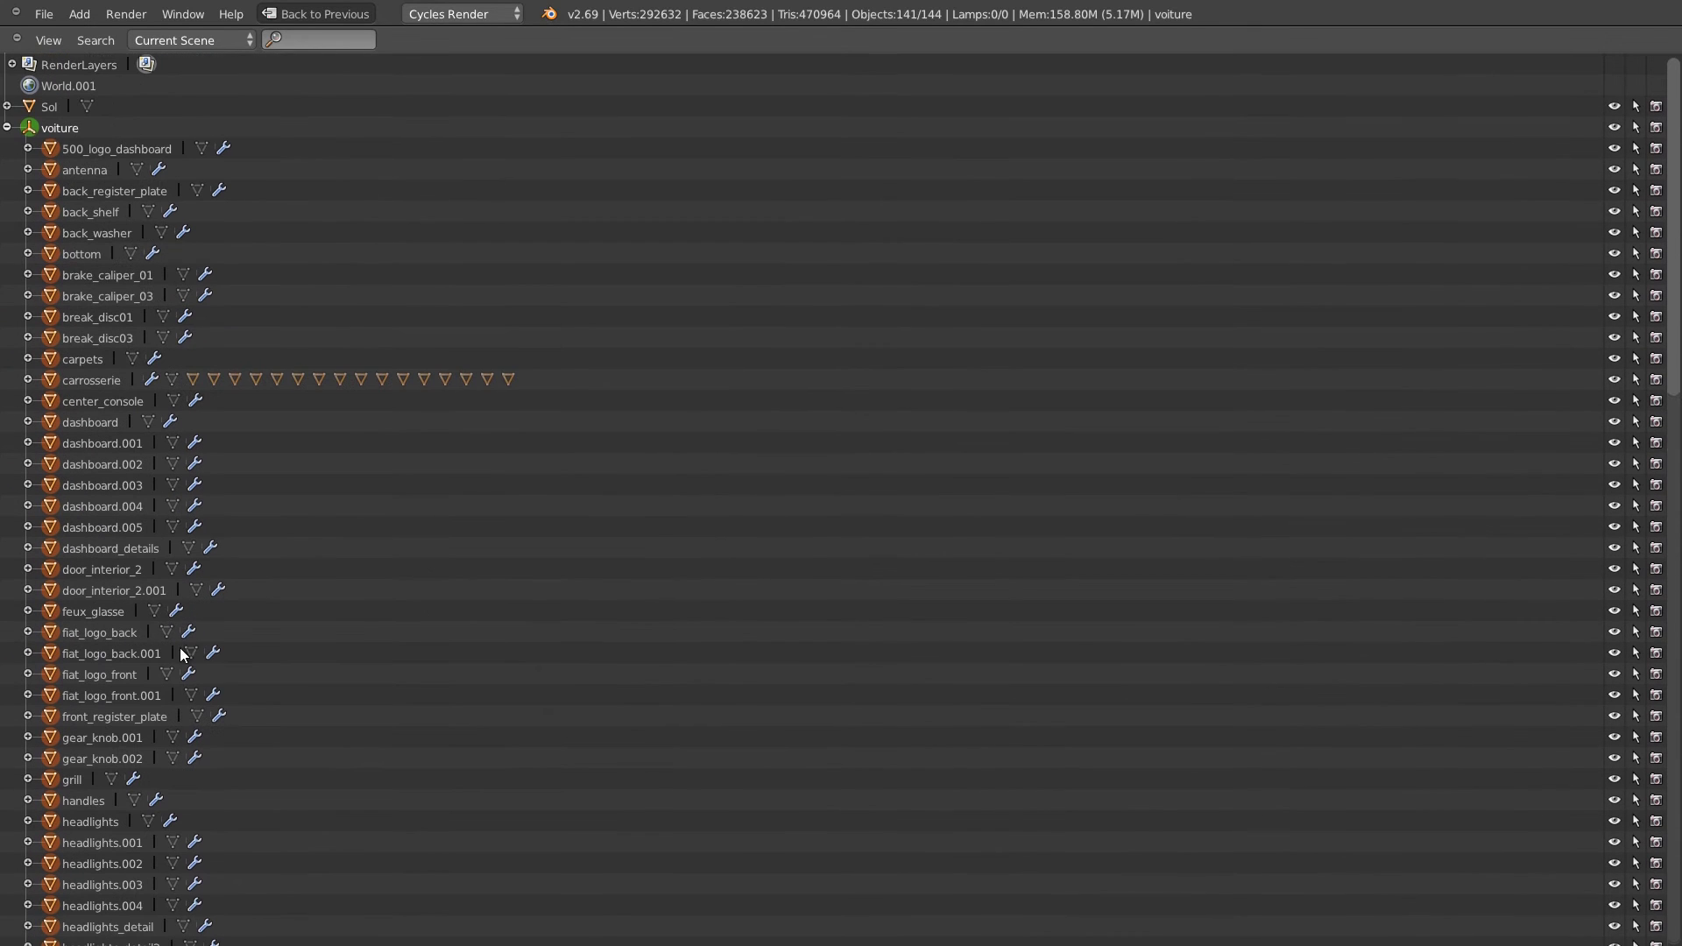
{"action": "left_click", "coordinate": [7, 127]}
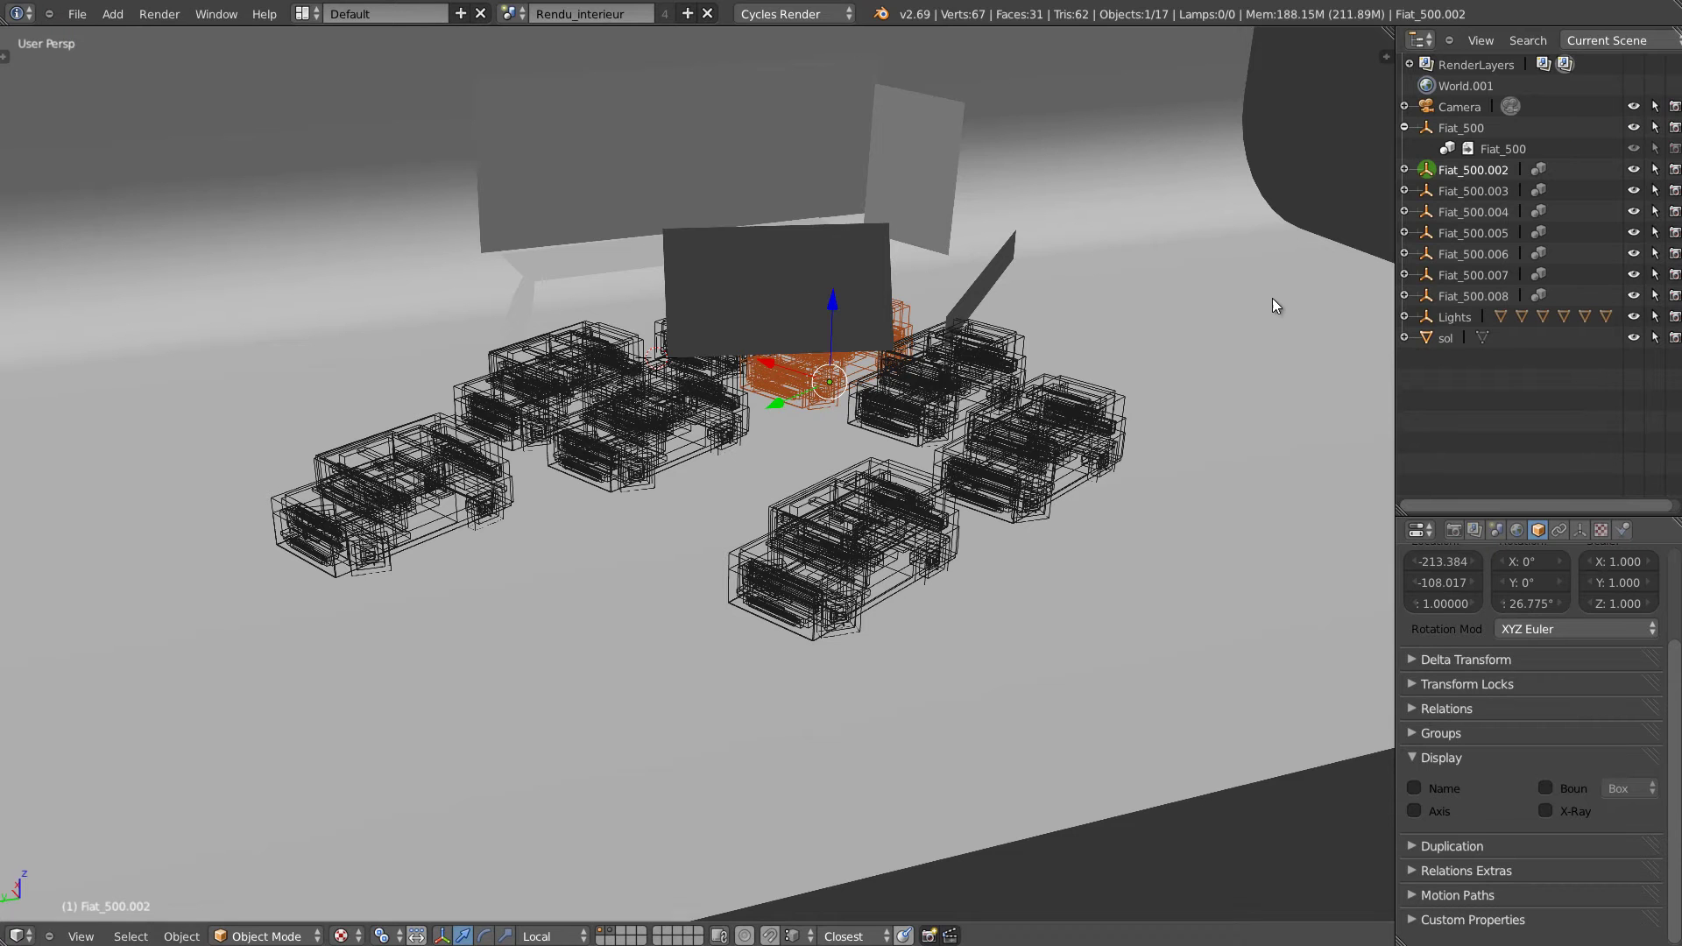
Inspect the objects parented under the Lights empty, collapse it, and collapse and select the Fiat_500 entry.
{"action": "left_click", "coordinate": [1404, 316]}
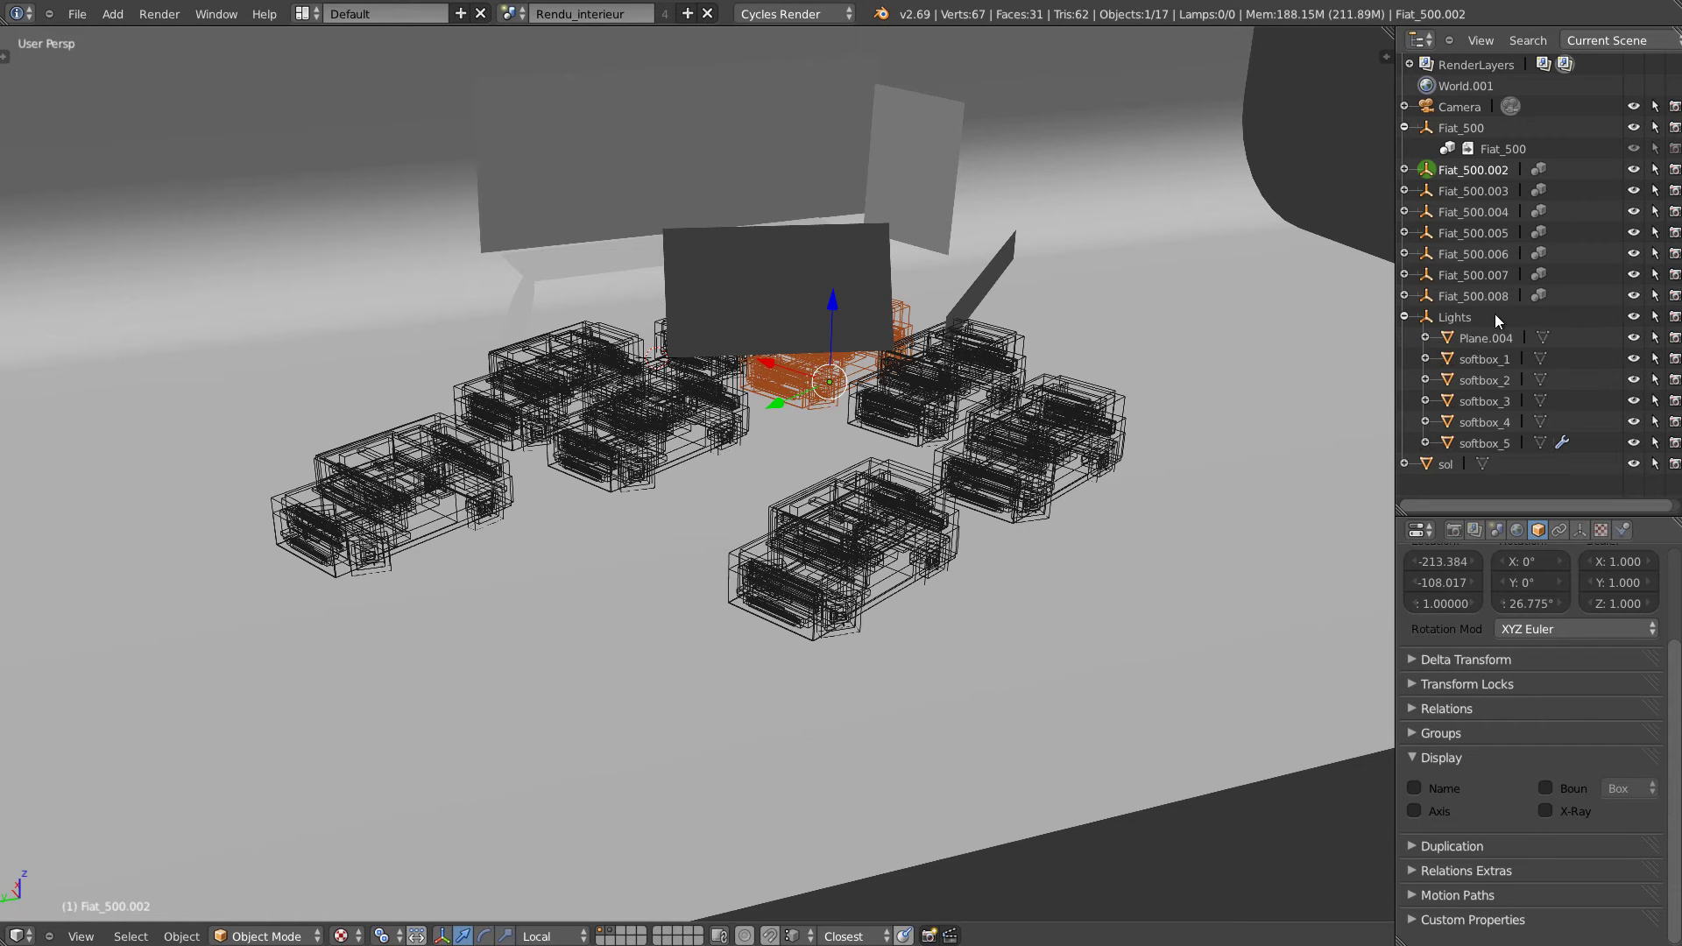
{"action": "left_click", "coordinate": [1435, 322]}
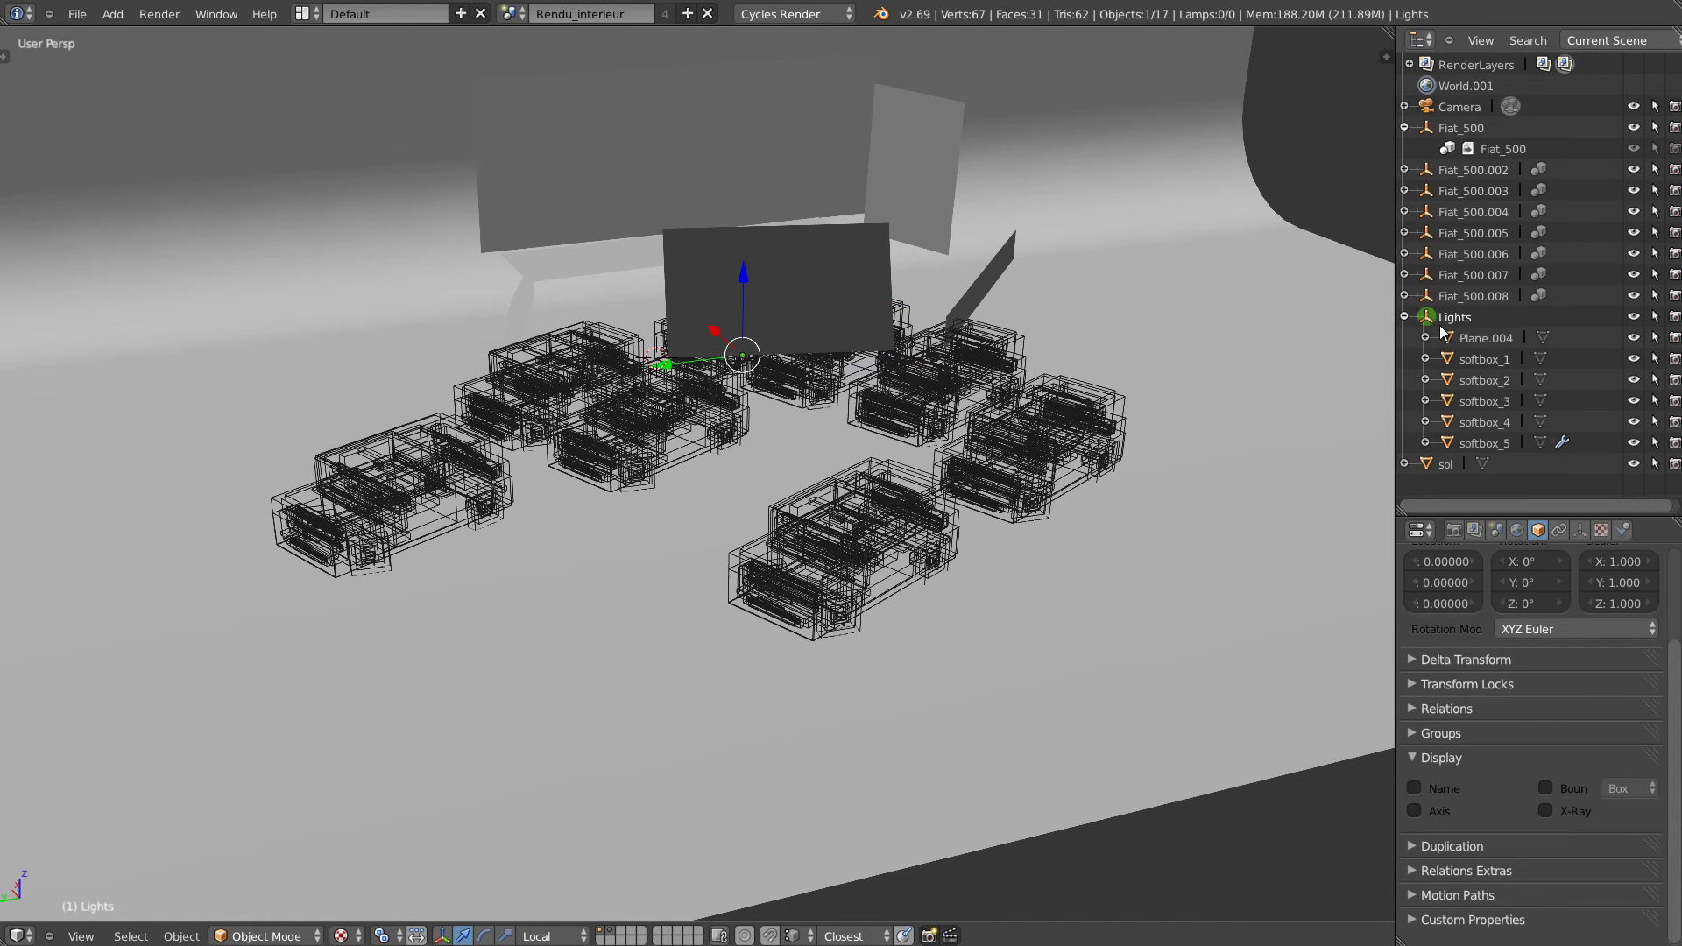
{"action": "left_click", "coordinate": [1404, 316]}
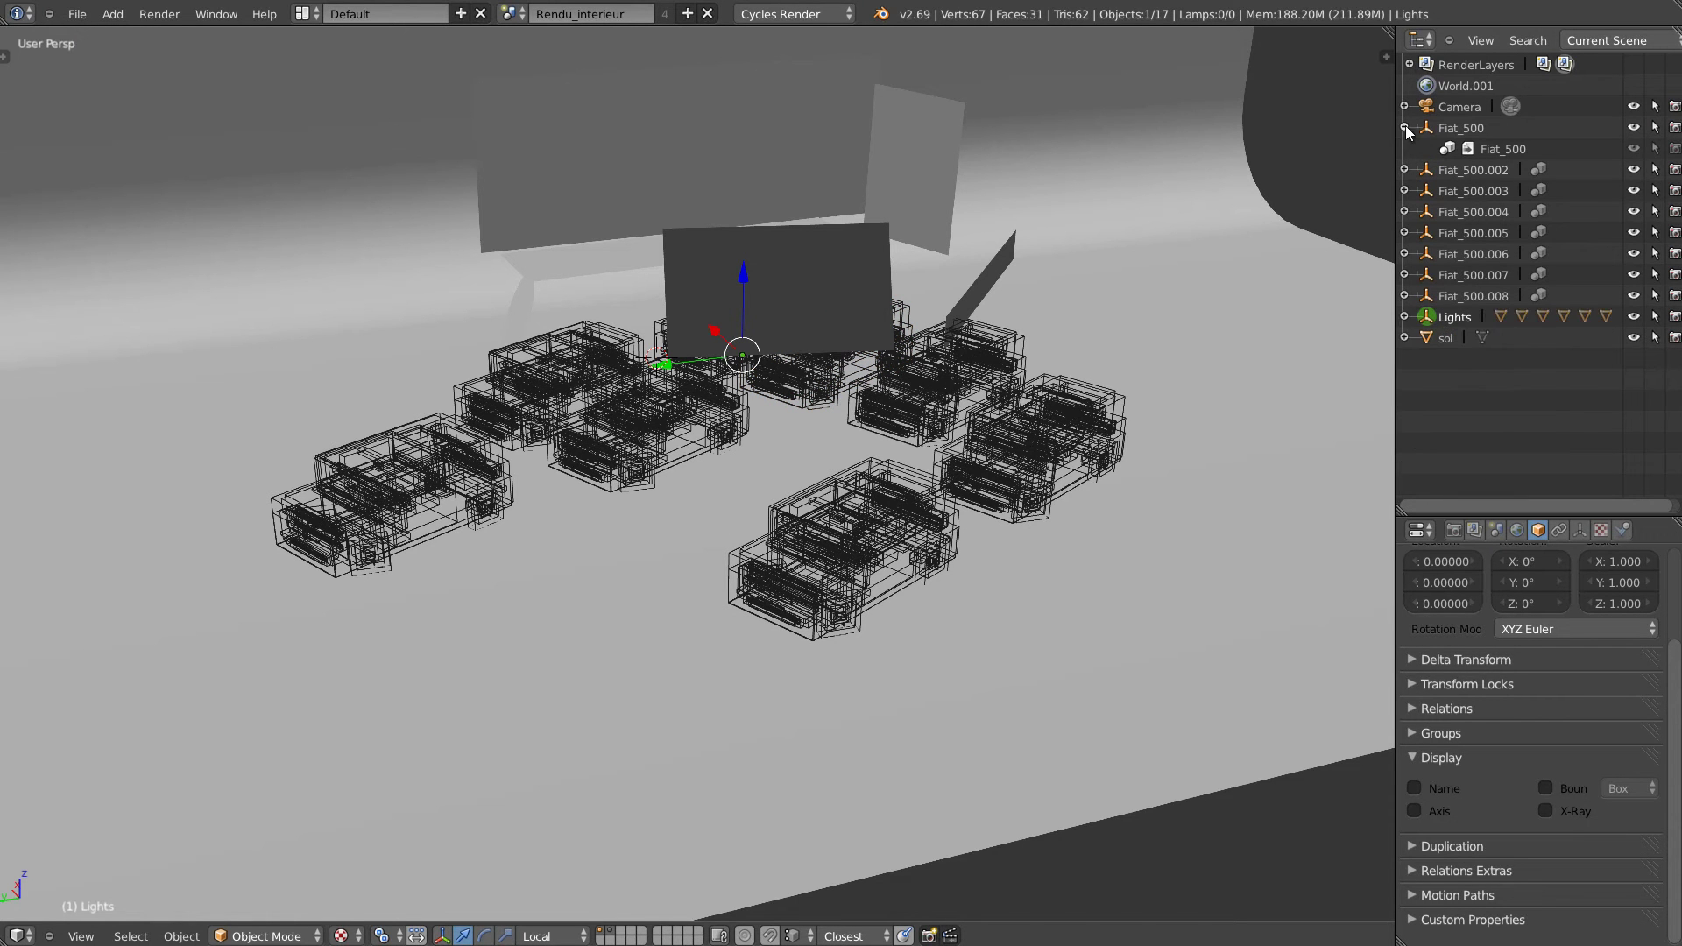
{"action": "left_click", "coordinate": [1404, 128]}
{"action": "left_click", "coordinate": [1461, 128]}
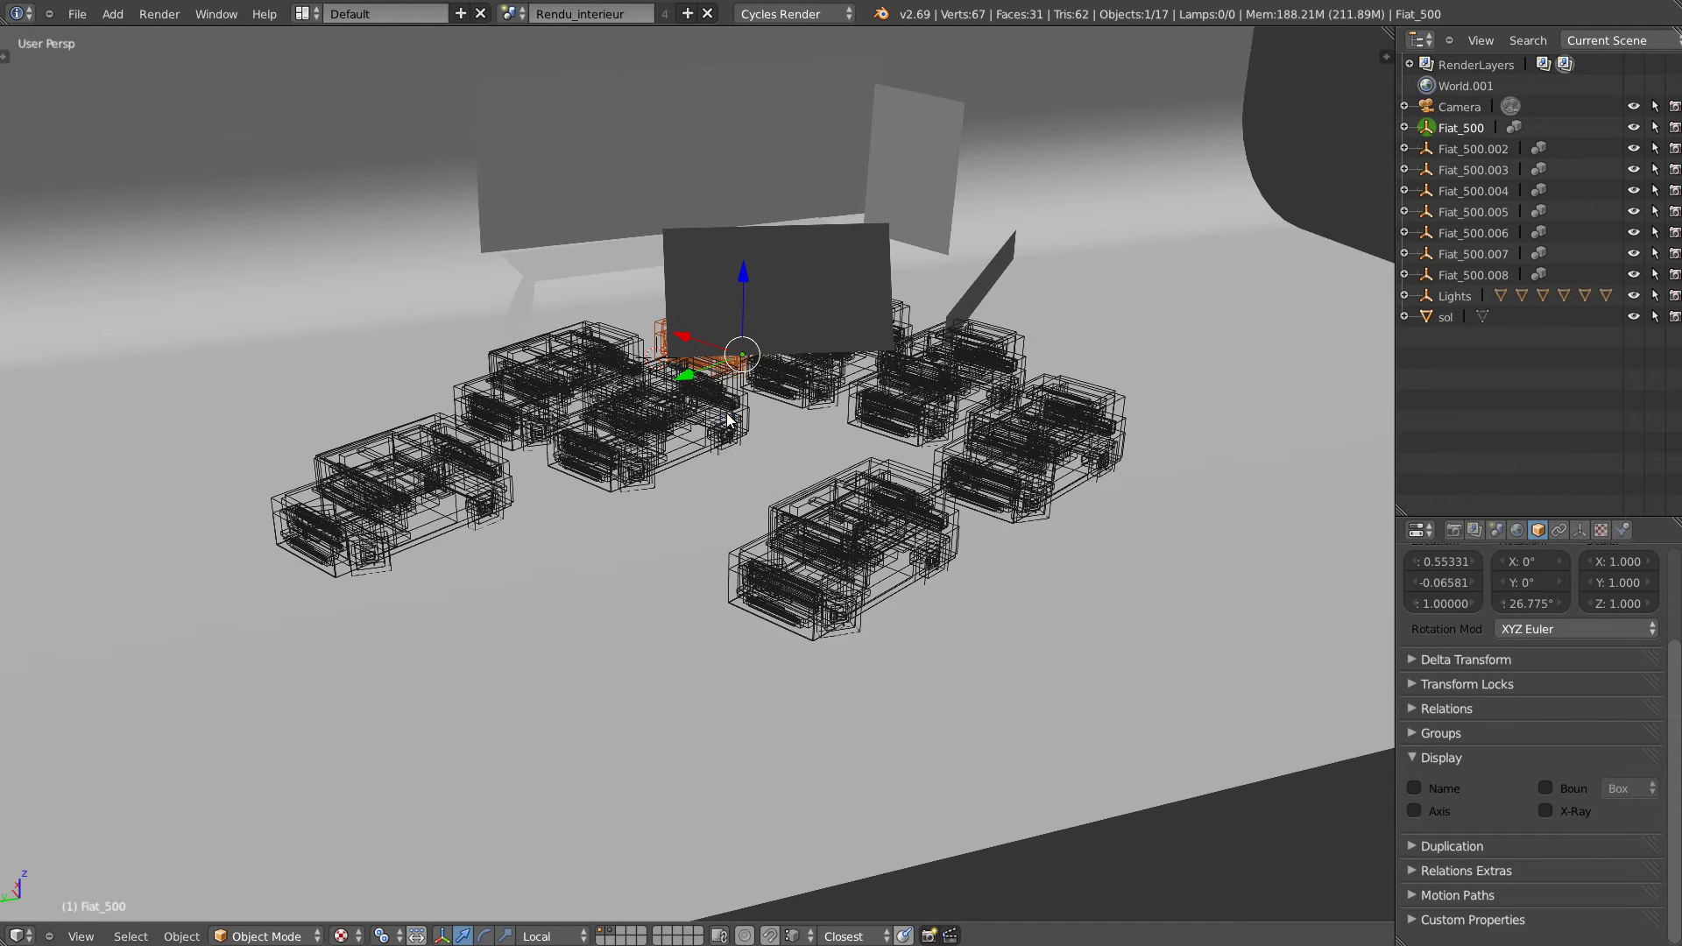
Add a Plain Axes empty at the 3D cursor and rename it voitures.
{"action": "key", "text": "shift+a"}
{"action": "mouse_move", "coordinate": [664, 410]}
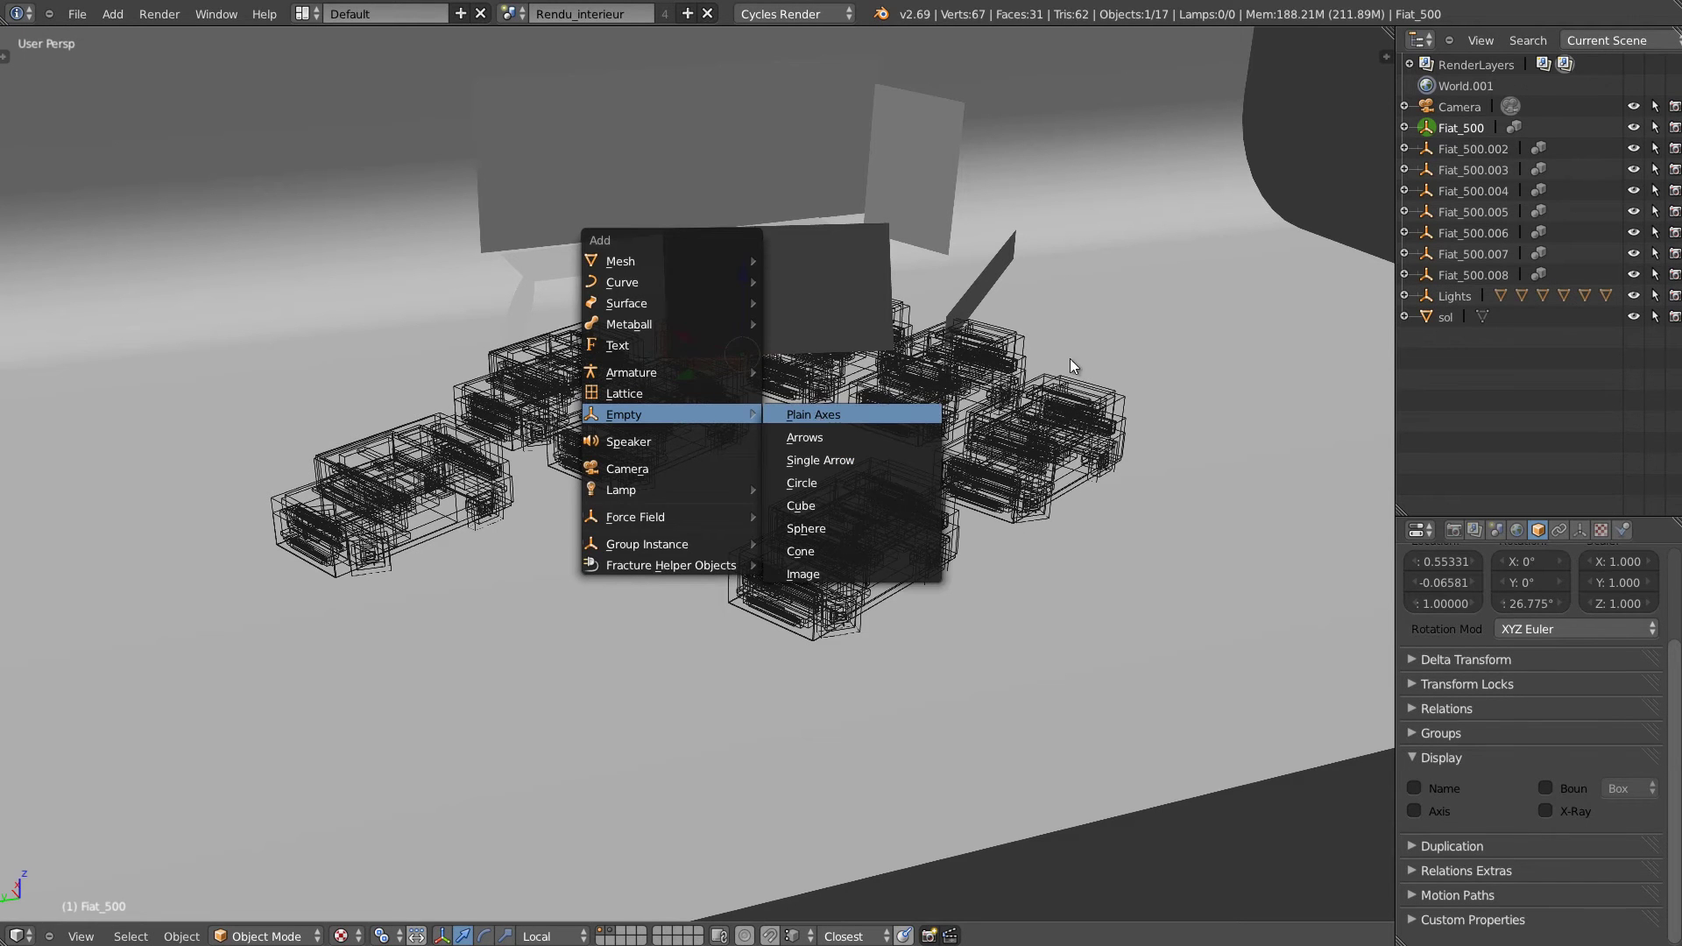
{"action": "left_click", "coordinate": [880, 405]}
{"action": "double_click", "coordinate": [1456, 128]}
{"action": "type", "text": "v"}
{"action": "key", "text": "Return"}
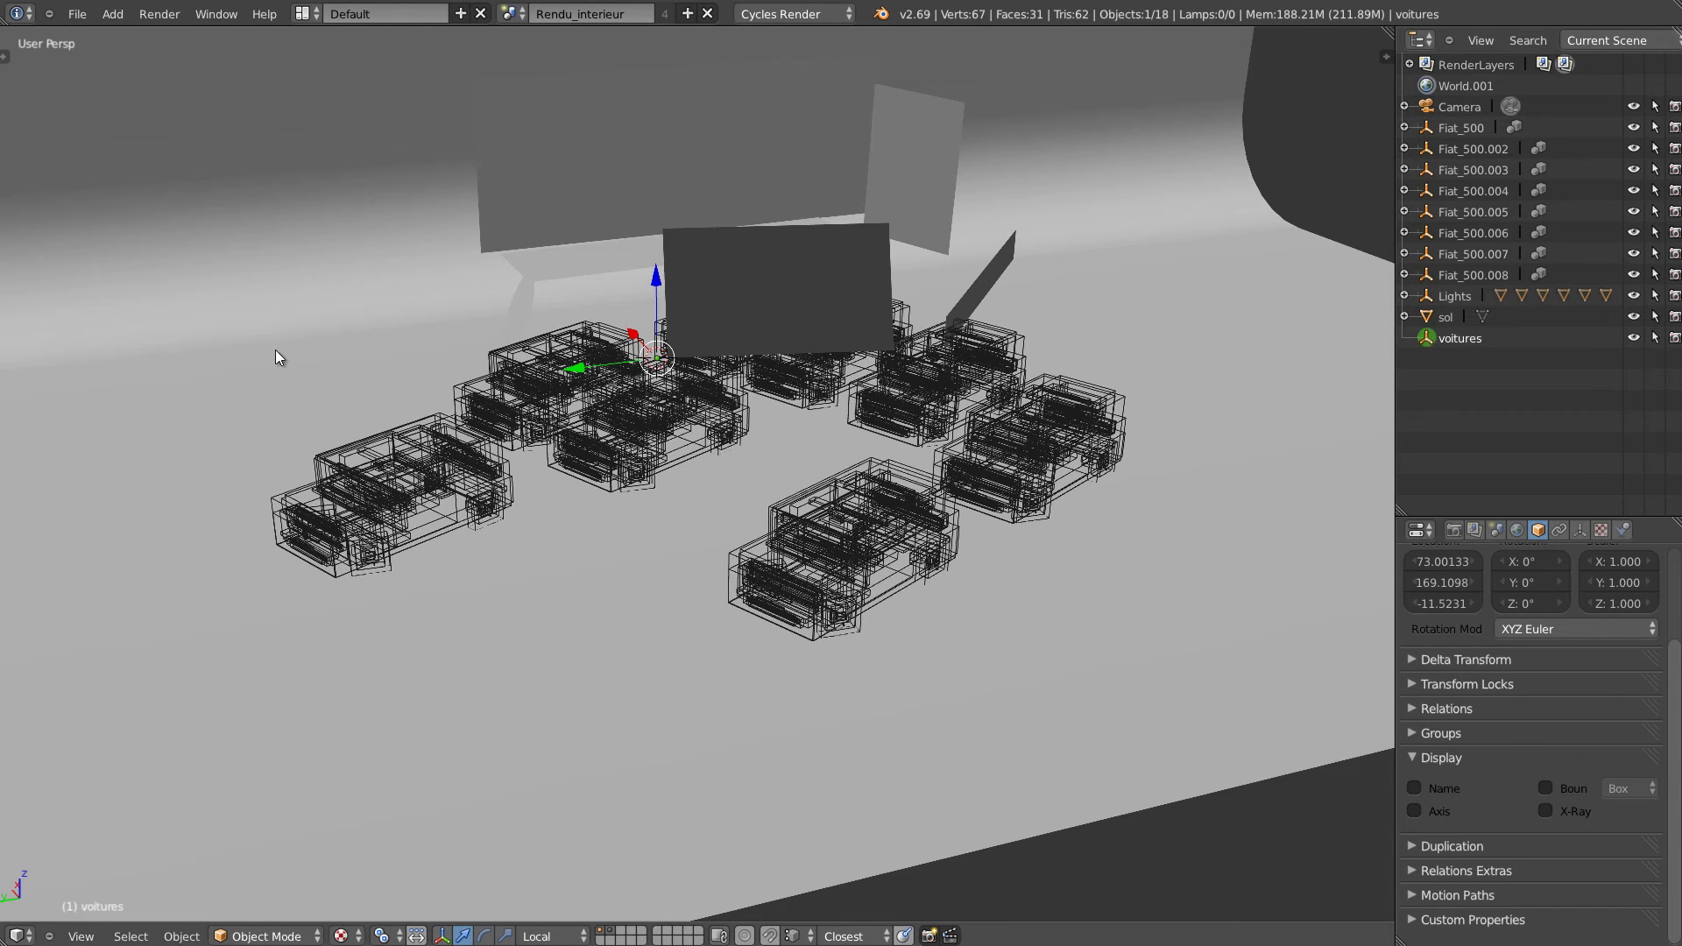
Parent all eight Fiat_500 instances, from Fiat_500 to Fiat_500.008, to the voitures empty using the Object option.
{"action": "left_click", "coordinate": [1431, 274]}
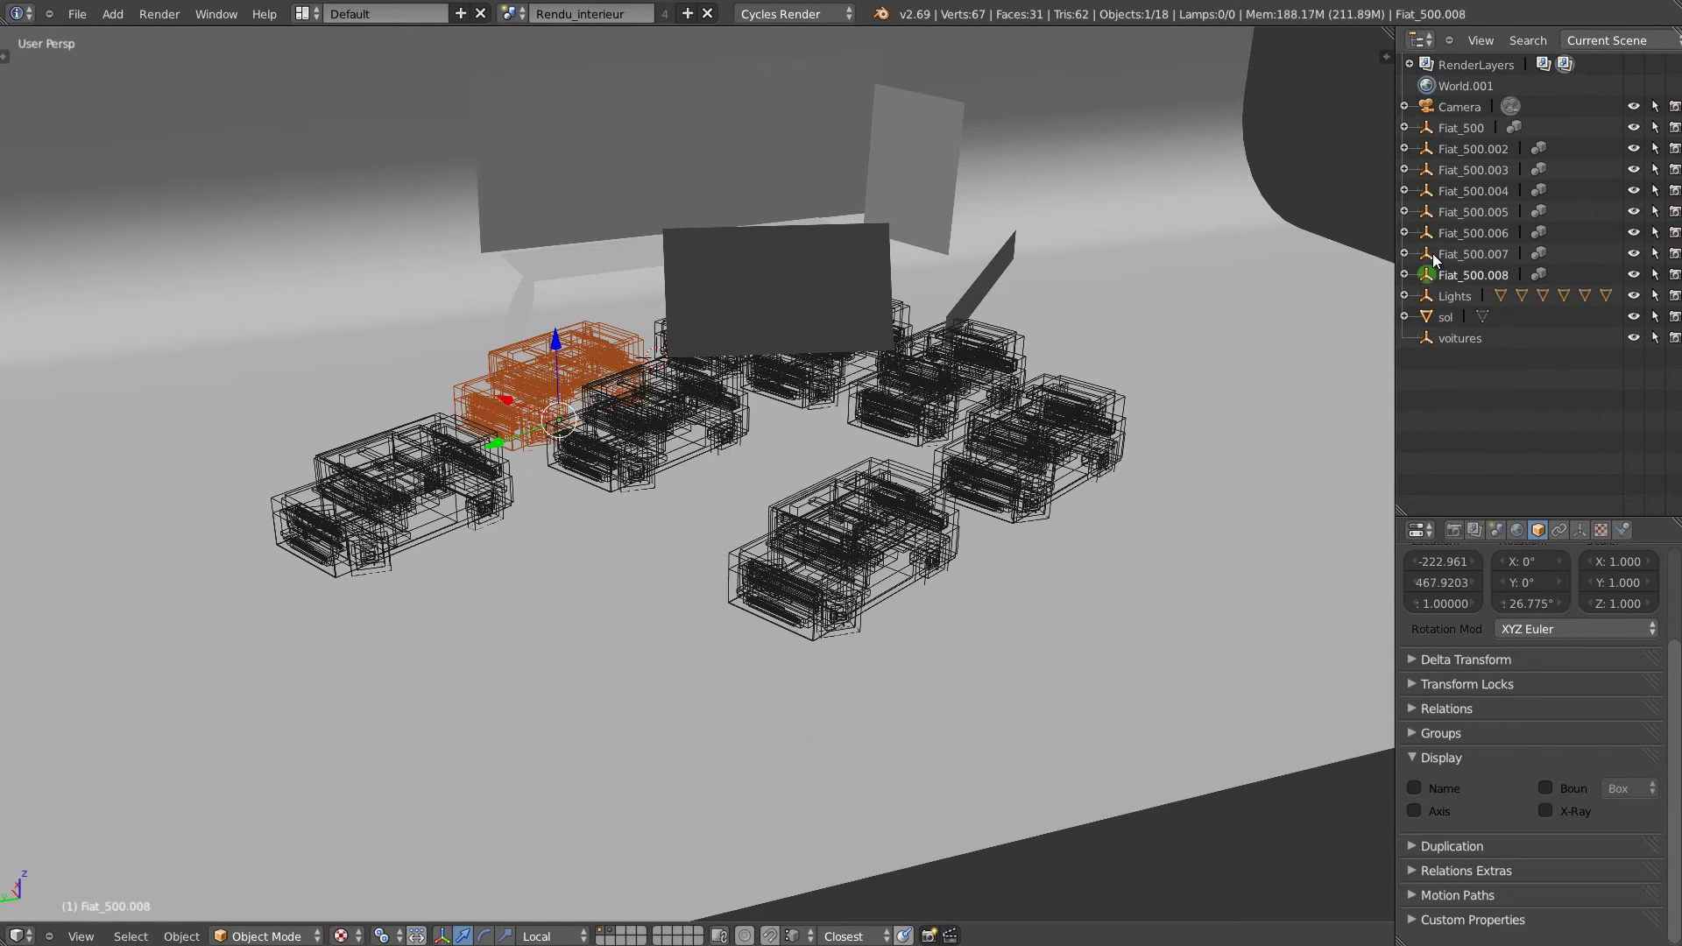
{"action": "left_click", "coordinate": [1431, 253], "text": "ctrl"}
{"action": "left_click", "coordinate": [1431, 232], "text": "ctrl"}
{"action": "left_click", "coordinate": [1431, 211], "text": "ctrl"}
{"action": "left_click", "coordinate": [1431, 190], "text": "ctrl"}
{"action": "left_click", "coordinate": [1431, 169], "text": "ctrl"}
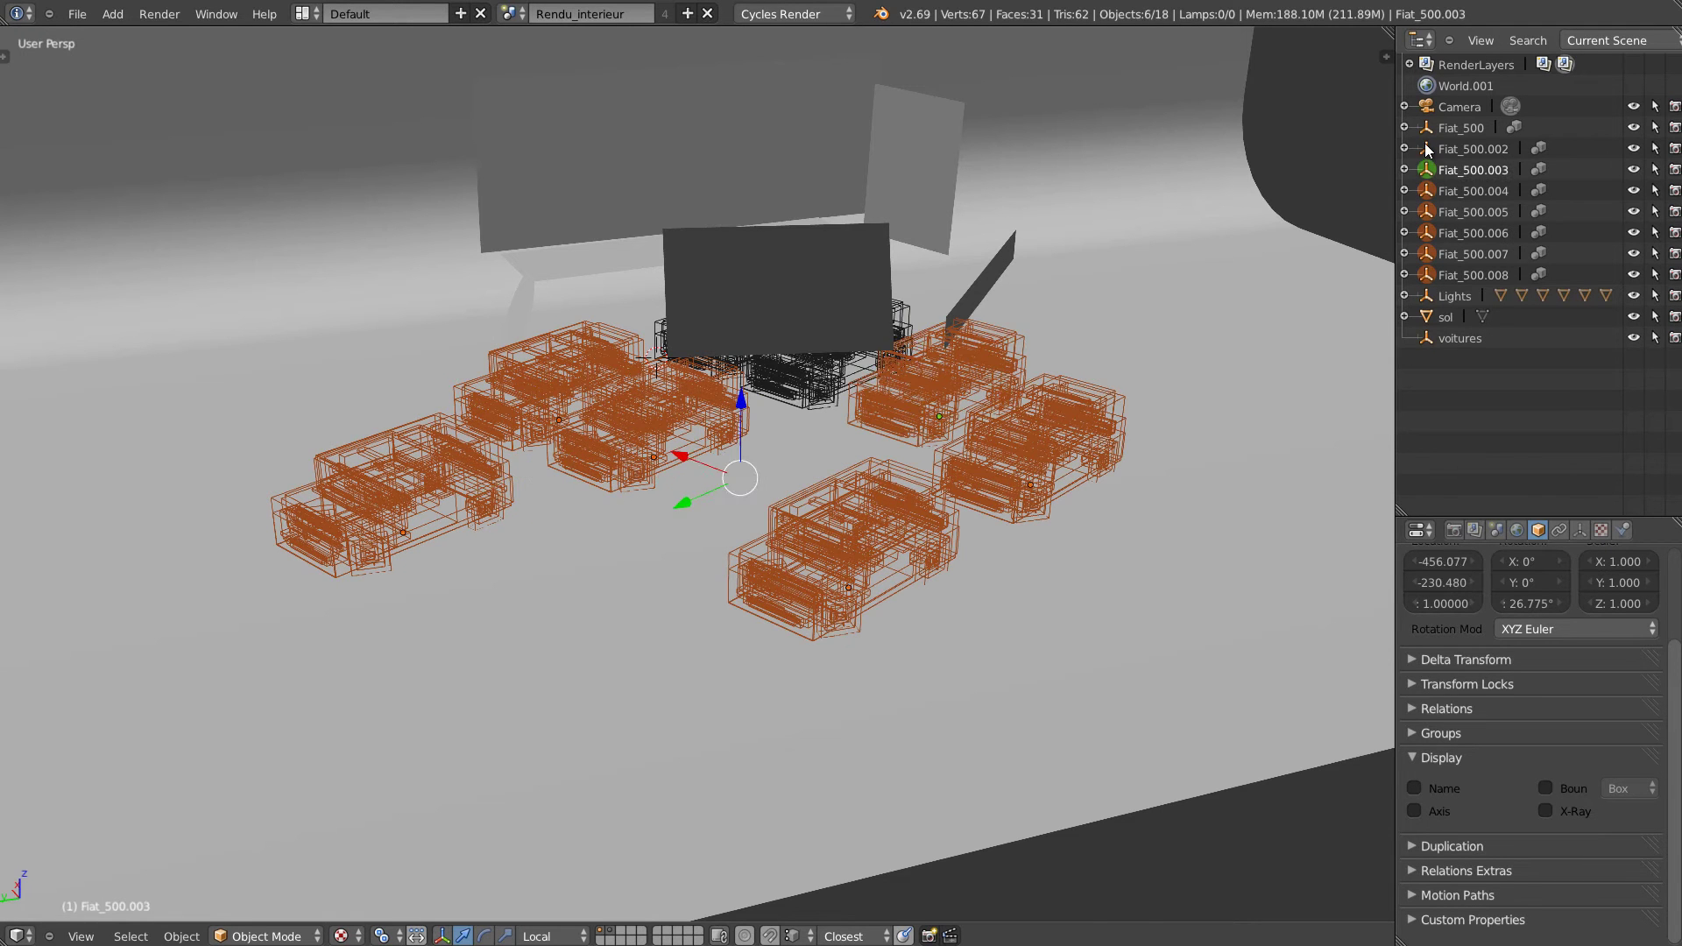
{"action": "left_click", "coordinate": [1427, 148], "text": "ctrl"}
{"action": "left_click", "coordinate": [1426, 127], "text": "ctrl"}
{"action": "left_click", "coordinate": [1423, 339], "text": "ctrl"}
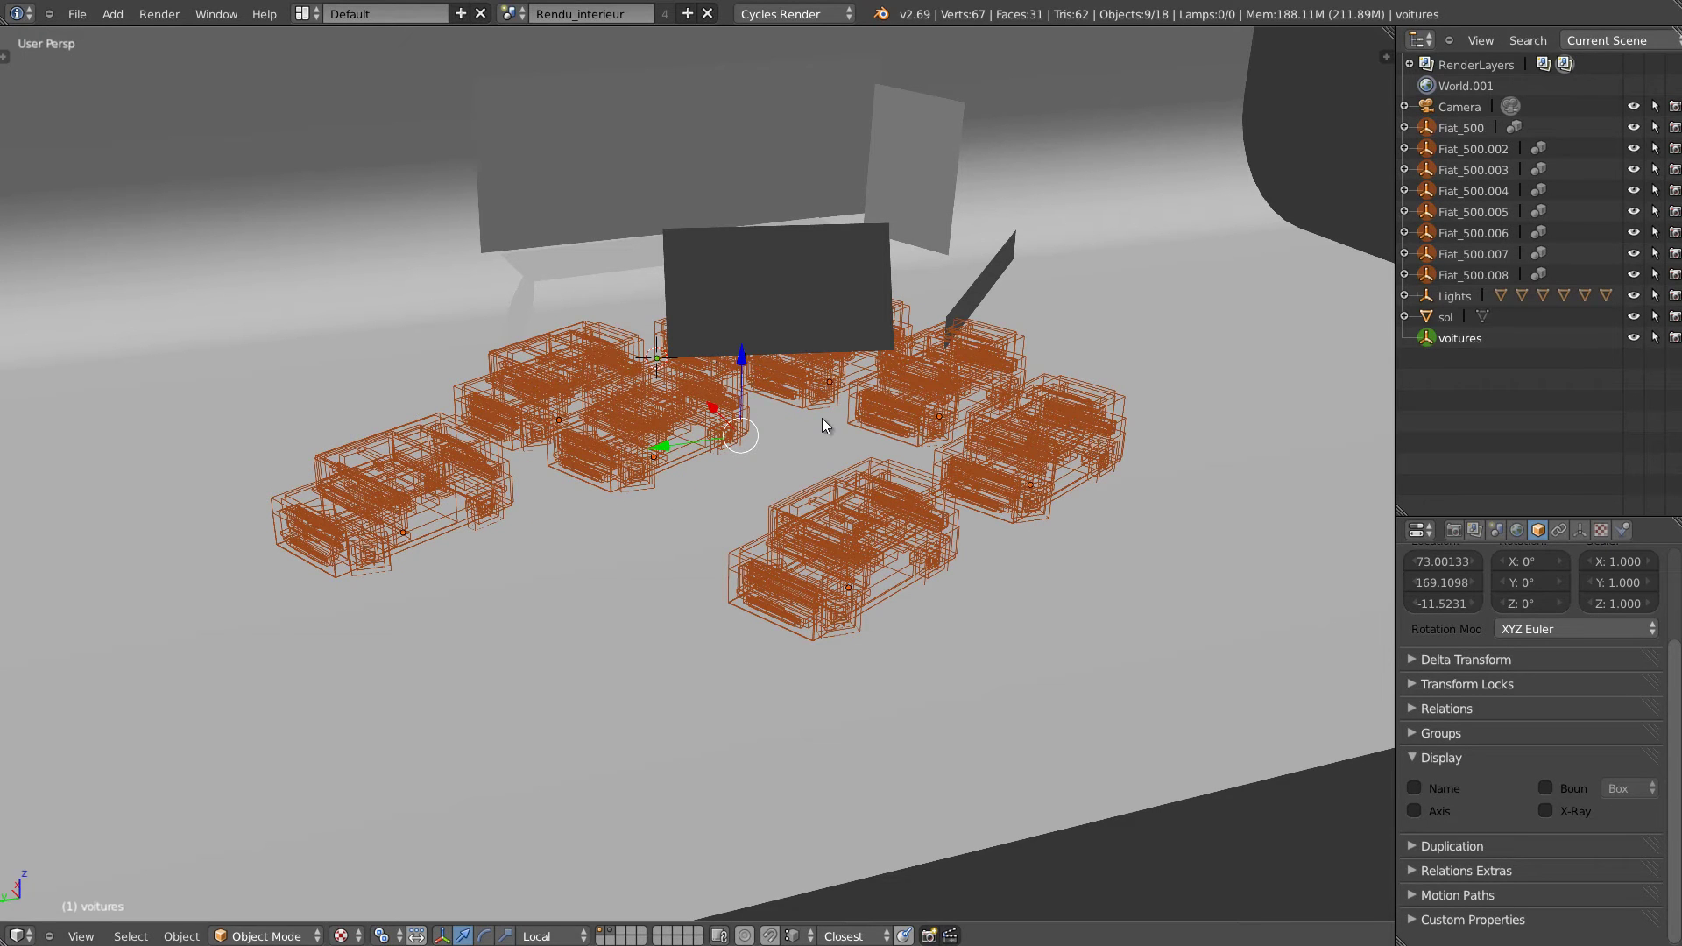
{"action": "key", "text": "ctrl+p"}
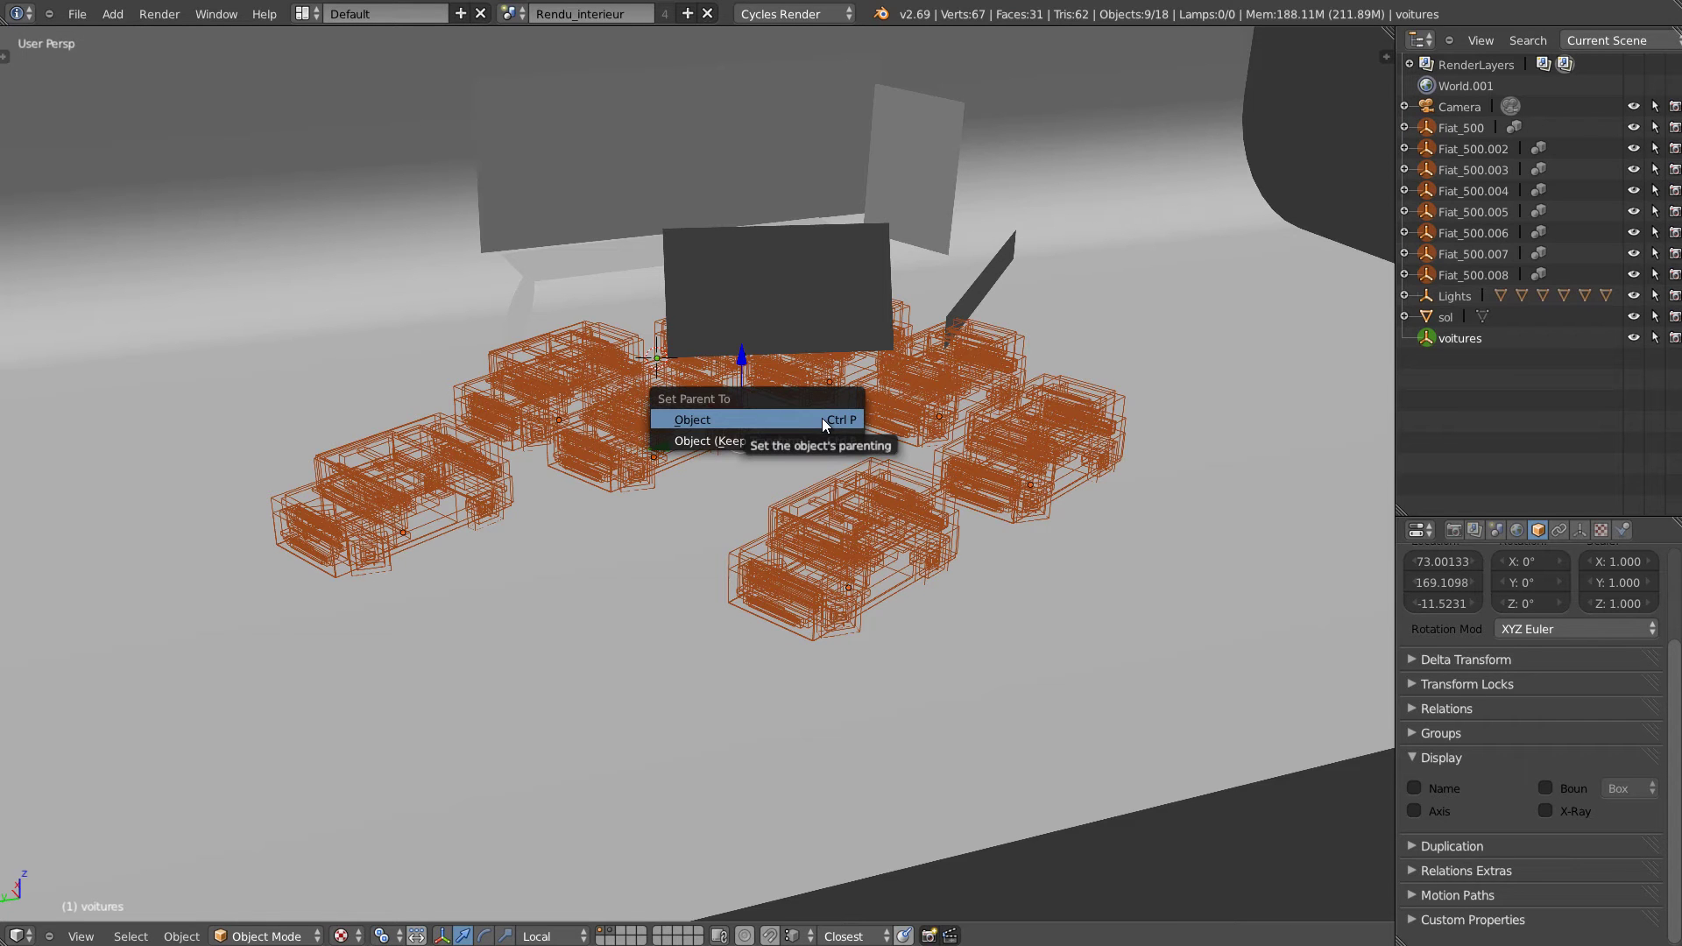
{"action": "left_click", "coordinate": [821, 418]}
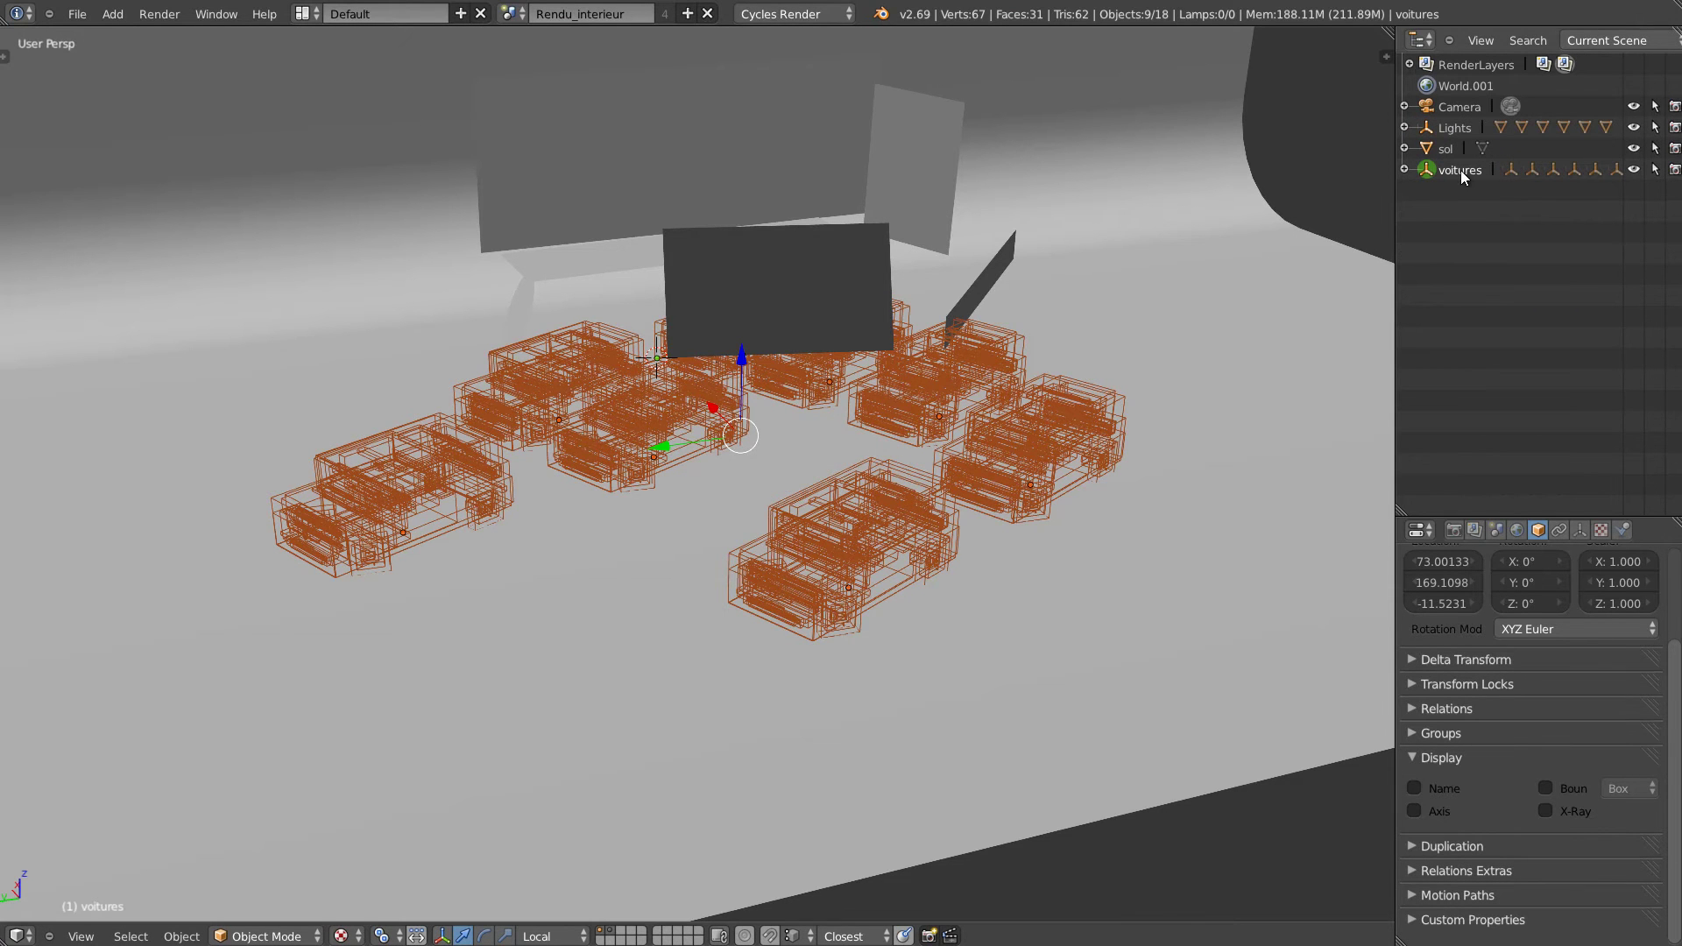
Select voitures alone, inspect the car instances parented under it, and collapse its hierarchy.
{"action": "left_click", "coordinate": [1421, 170]}
{"action": "left_click", "coordinate": [1404, 169]}
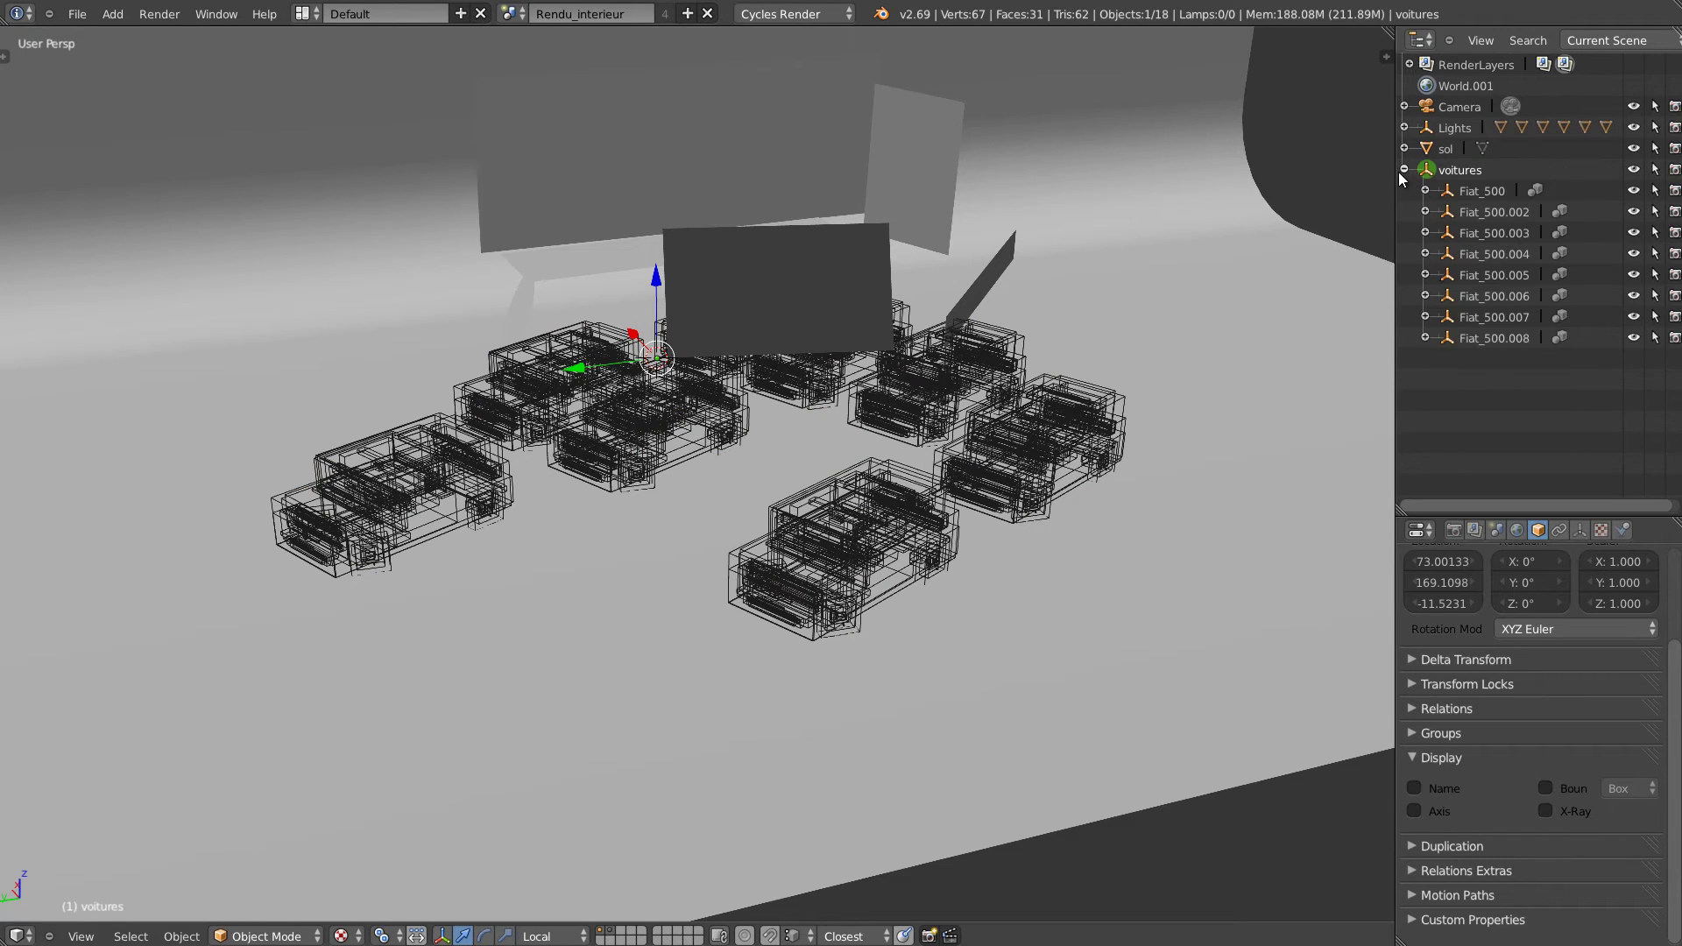
{"action": "left_click", "coordinate": [1404, 169]}
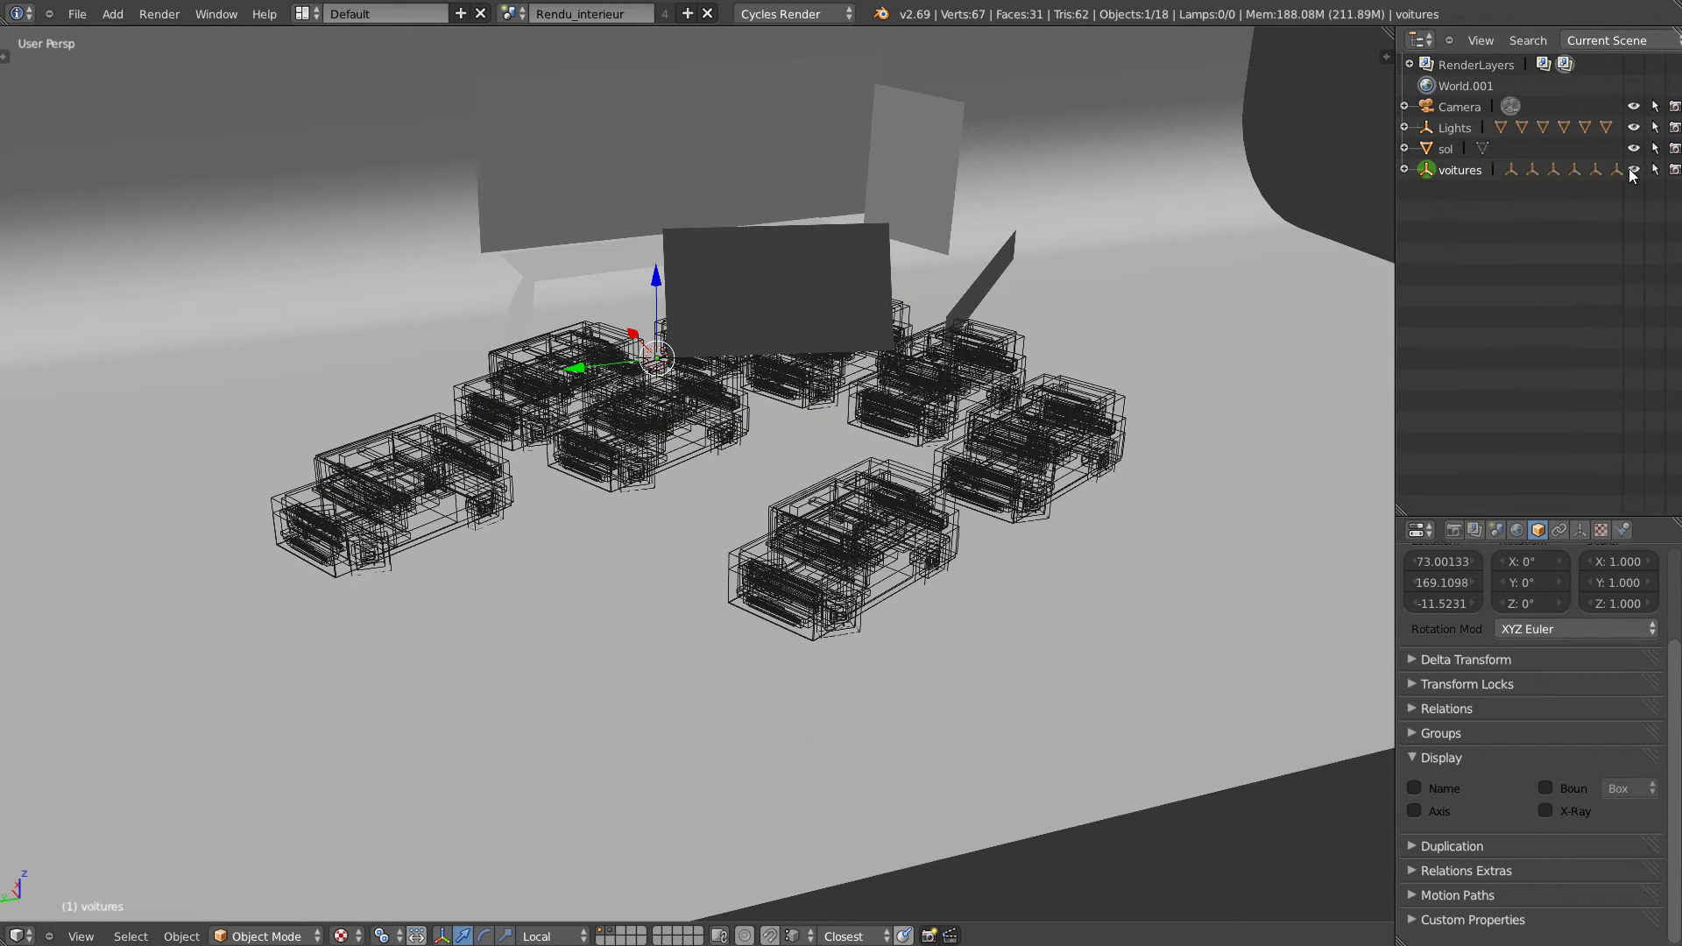
Hide the voitures hierarchy in the 3D view, look over the remaining scene, and show the cars again.
{"action": "left_click", "coordinate": [1631, 169]}
{"action": "middle_click_drag", "start_coordinate": [1351, 316], "coordinate": [717, 364]}
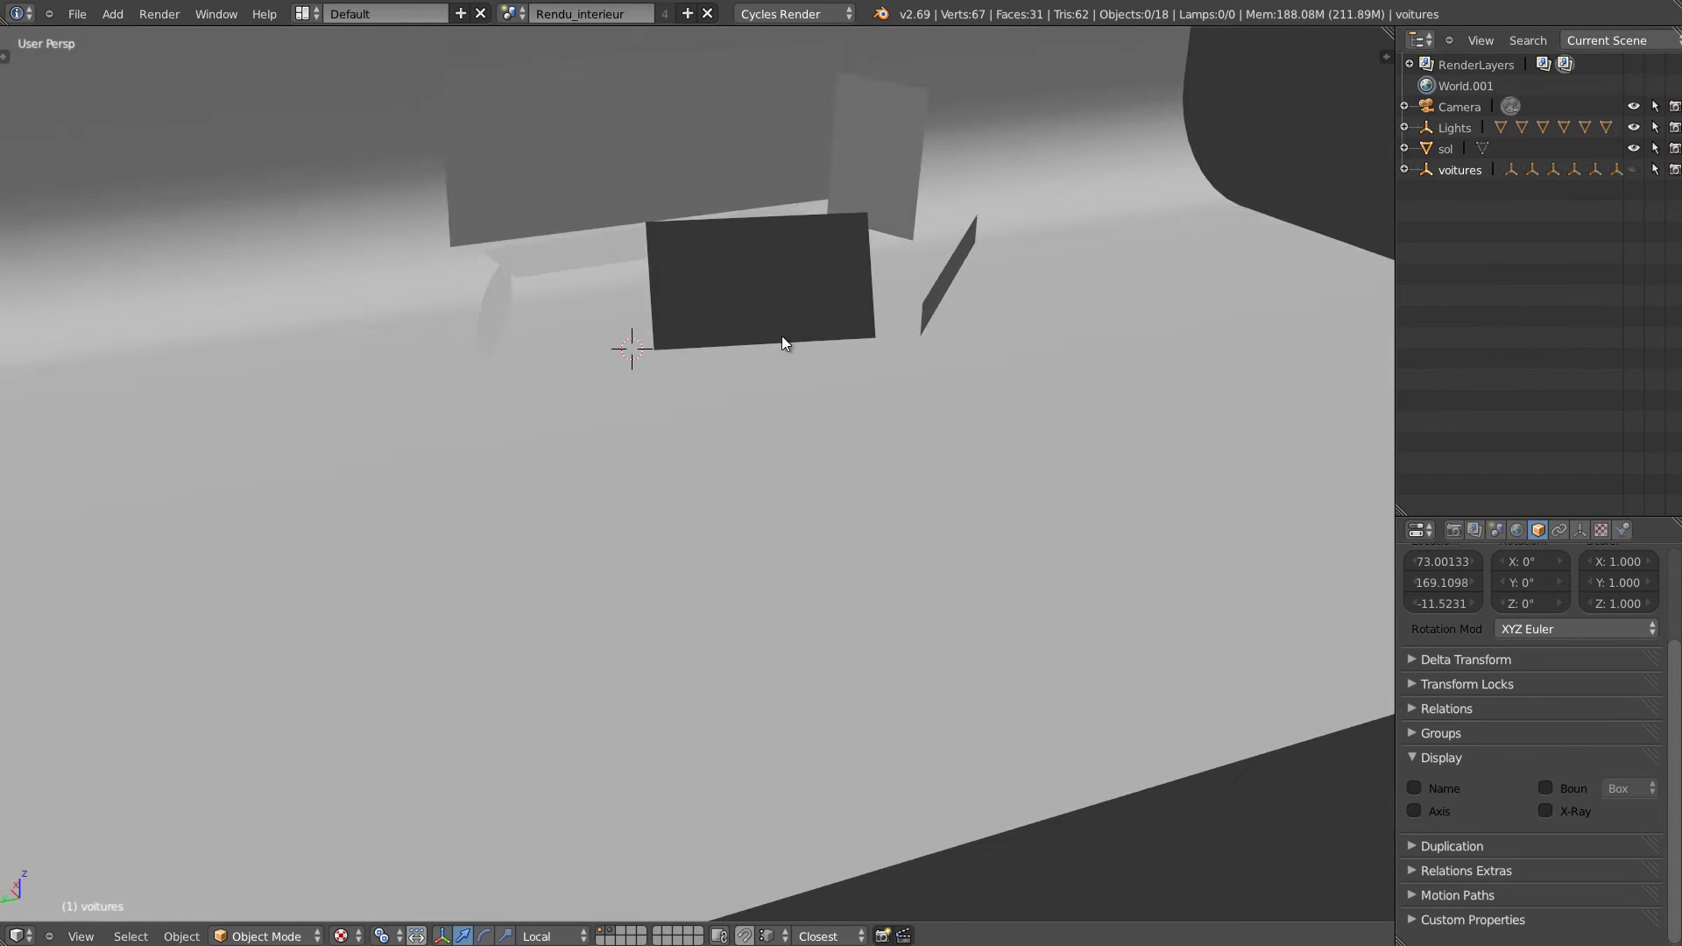
{"action": "scroll", "coordinate": [753, 342], "scroll_direction": "up", "scroll_amount": 3}
{"action": "scroll", "coordinate": [795, 330], "scroll_direction": "down", "scroll_amount": 2}
{"action": "left_click", "coordinate": [1632, 170]}
Select the voitures empty with all its cars and move them about -141.3 units along the X axis.
{"action": "left_click", "coordinate": [1427, 170]}
{"action": "left_click_drag", "start_coordinate": [706, 383], "coordinate": [736, 447]}
{"action": "middle_click_drag", "start_coordinate": [736, 446], "coordinate": [830, 423]}
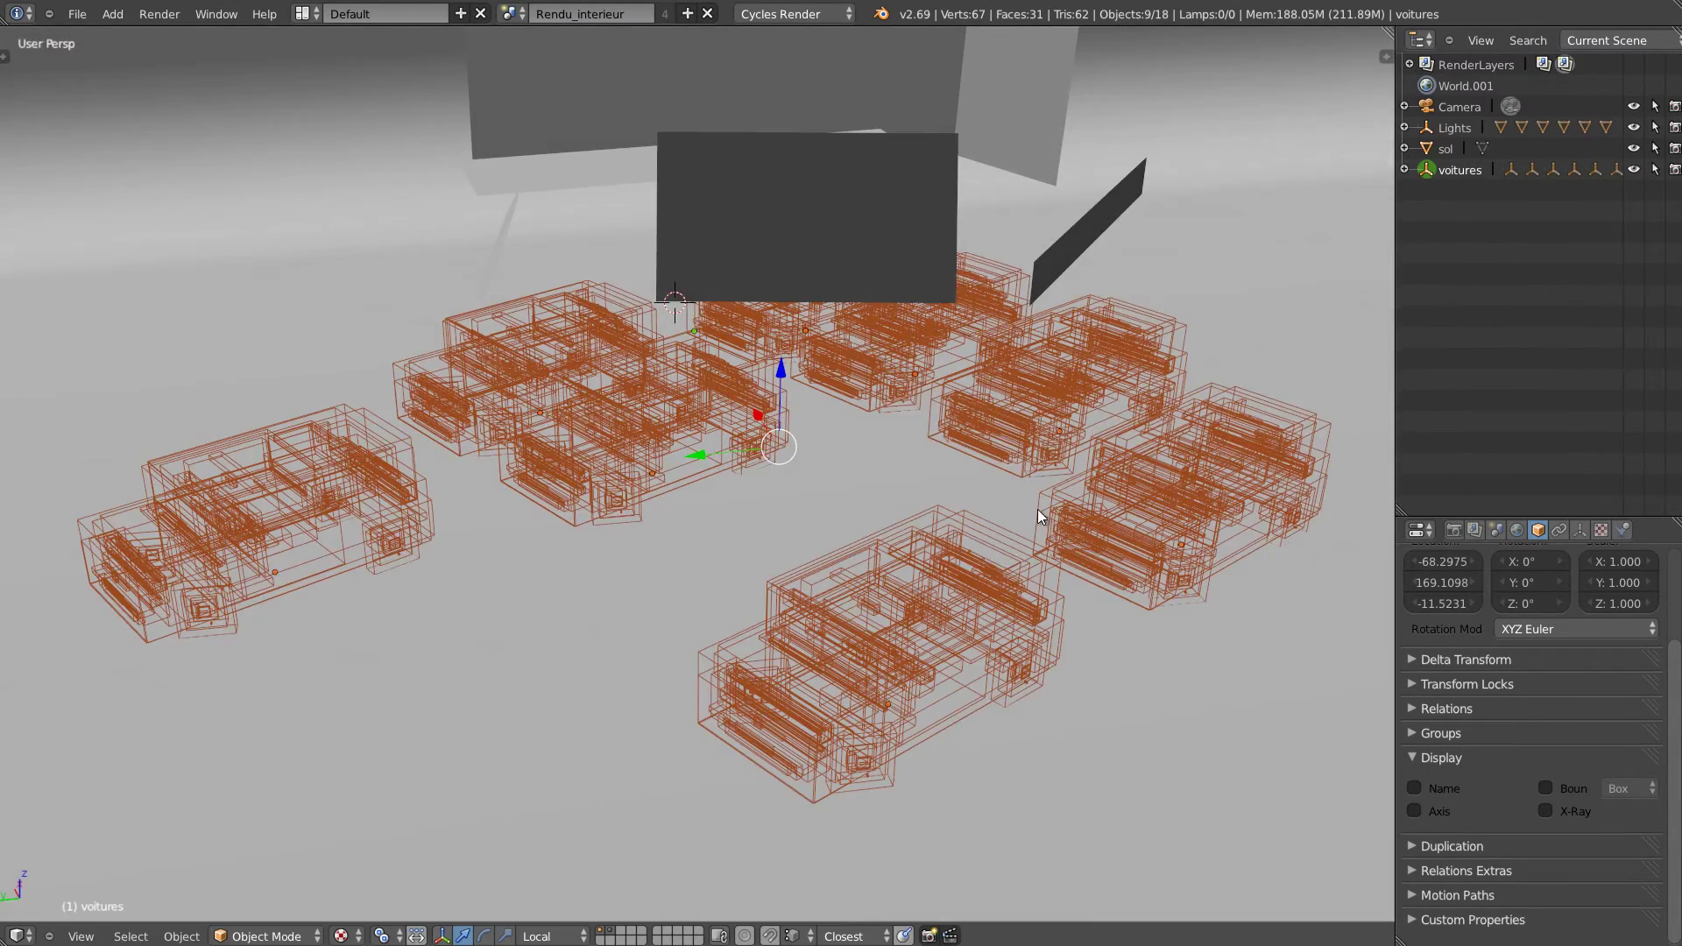
Set the display mode of the selected cars to Solid and expand the voitures hierarchy.
{"action": "key", "text": "t"}
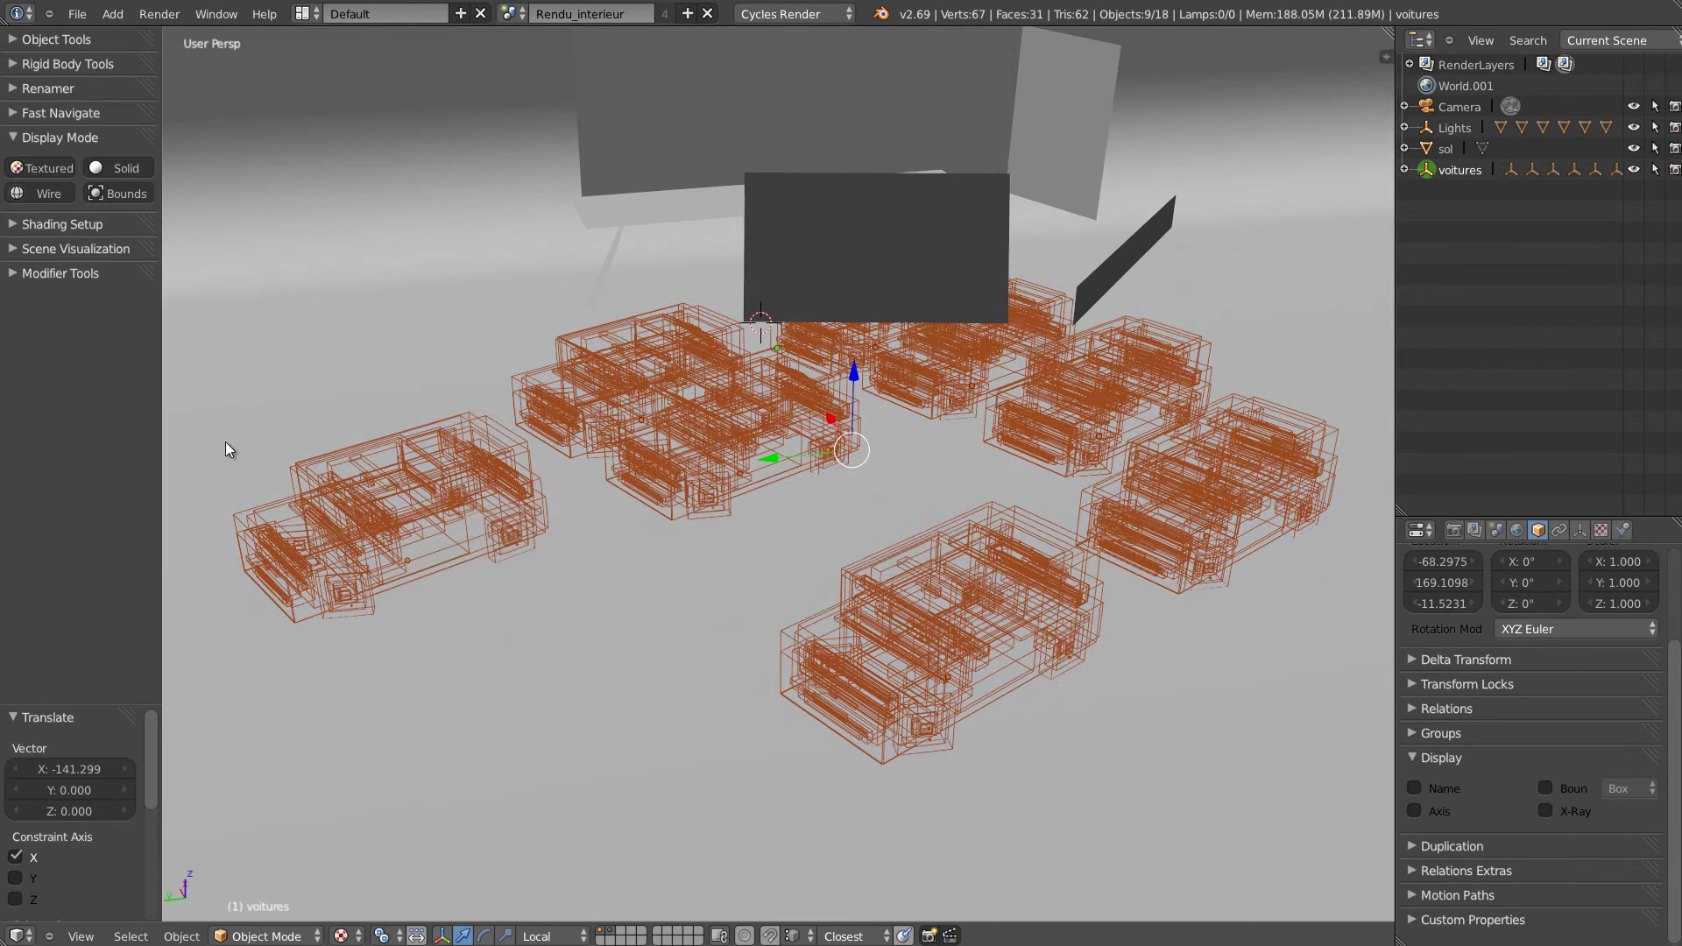
{"action": "left_click", "coordinate": [128, 169]}
{"action": "mouse_move", "coordinate": [832, 464]}
{"action": "middle_mouse_down"}
{"action": "mouse_move", "coordinate": [909, 456]}
{"action": "mouse_move", "coordinate": [791, 450]}
{"action": "mouse_move", "coordinate": [885, 459]}
{"action": "mouse_move", "coordinate": [808, 456]}
{"action": "mouse_move", "coordinate": [869, 412]}
{"action": "mouse_move", "coordinate": [807, 464]}
{"action": "mouse_move", "coordinate": [828, 456]}
{"action": "middle_mouse_up"}
{"action": "left_click", "coordinate": [1404, 169]}
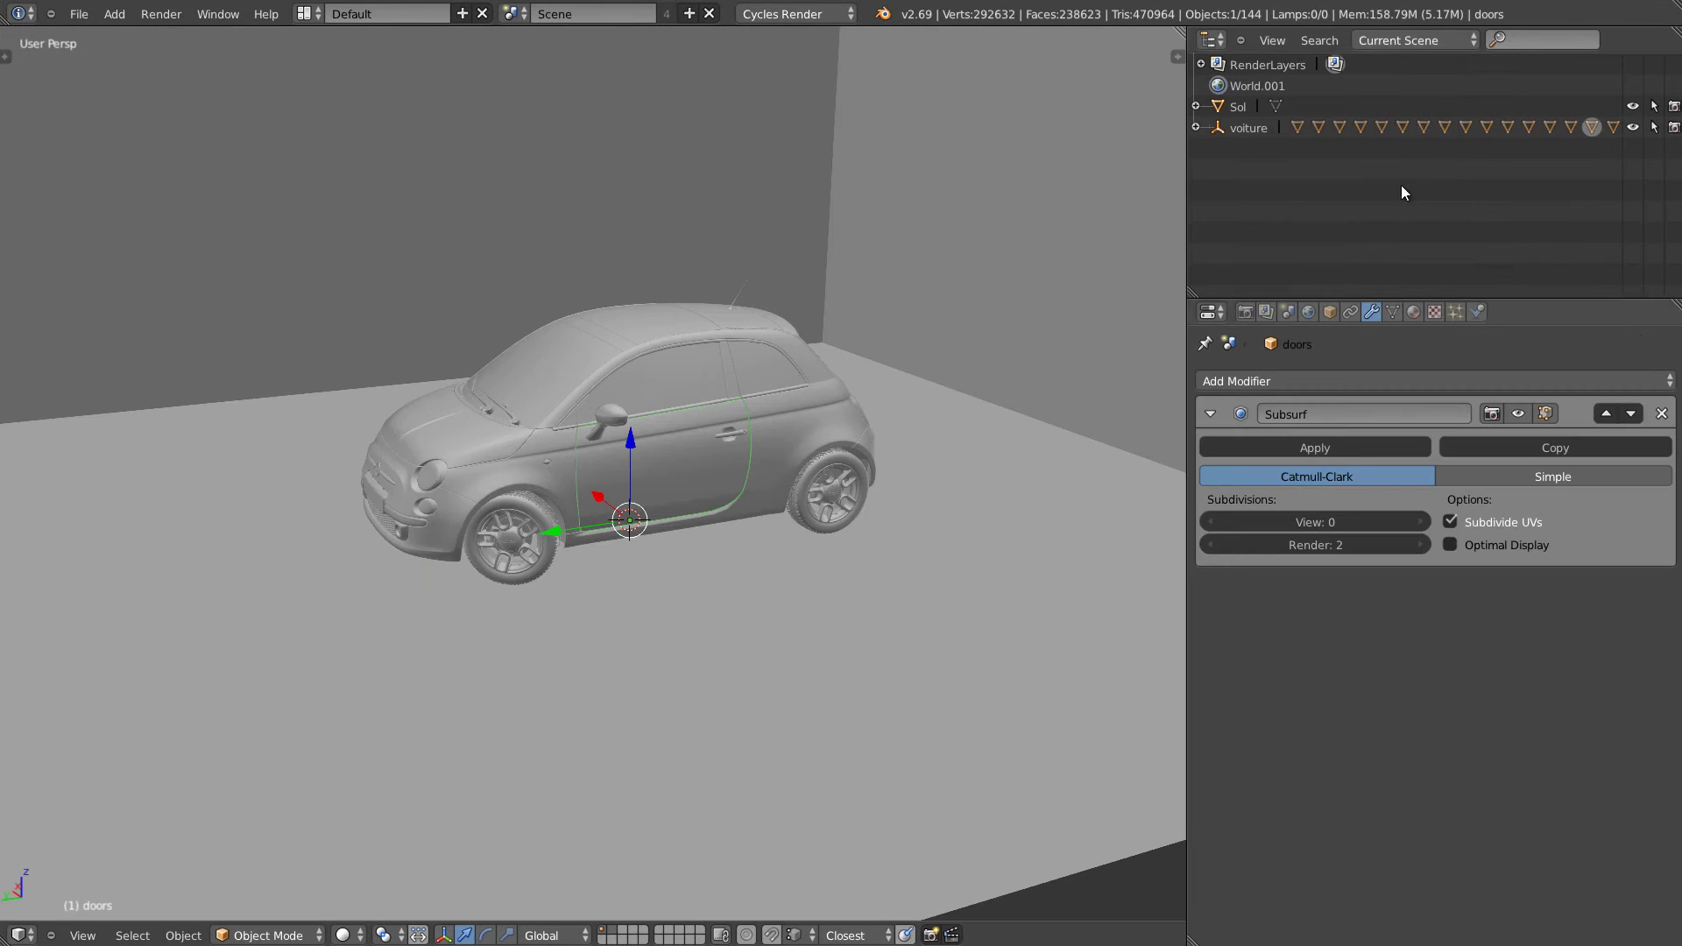
Set the Outliner of the single-car scene to show Datablocks and enlarge its area downwards.
{"action": "left_click", "coordinate": [1397, 35]}
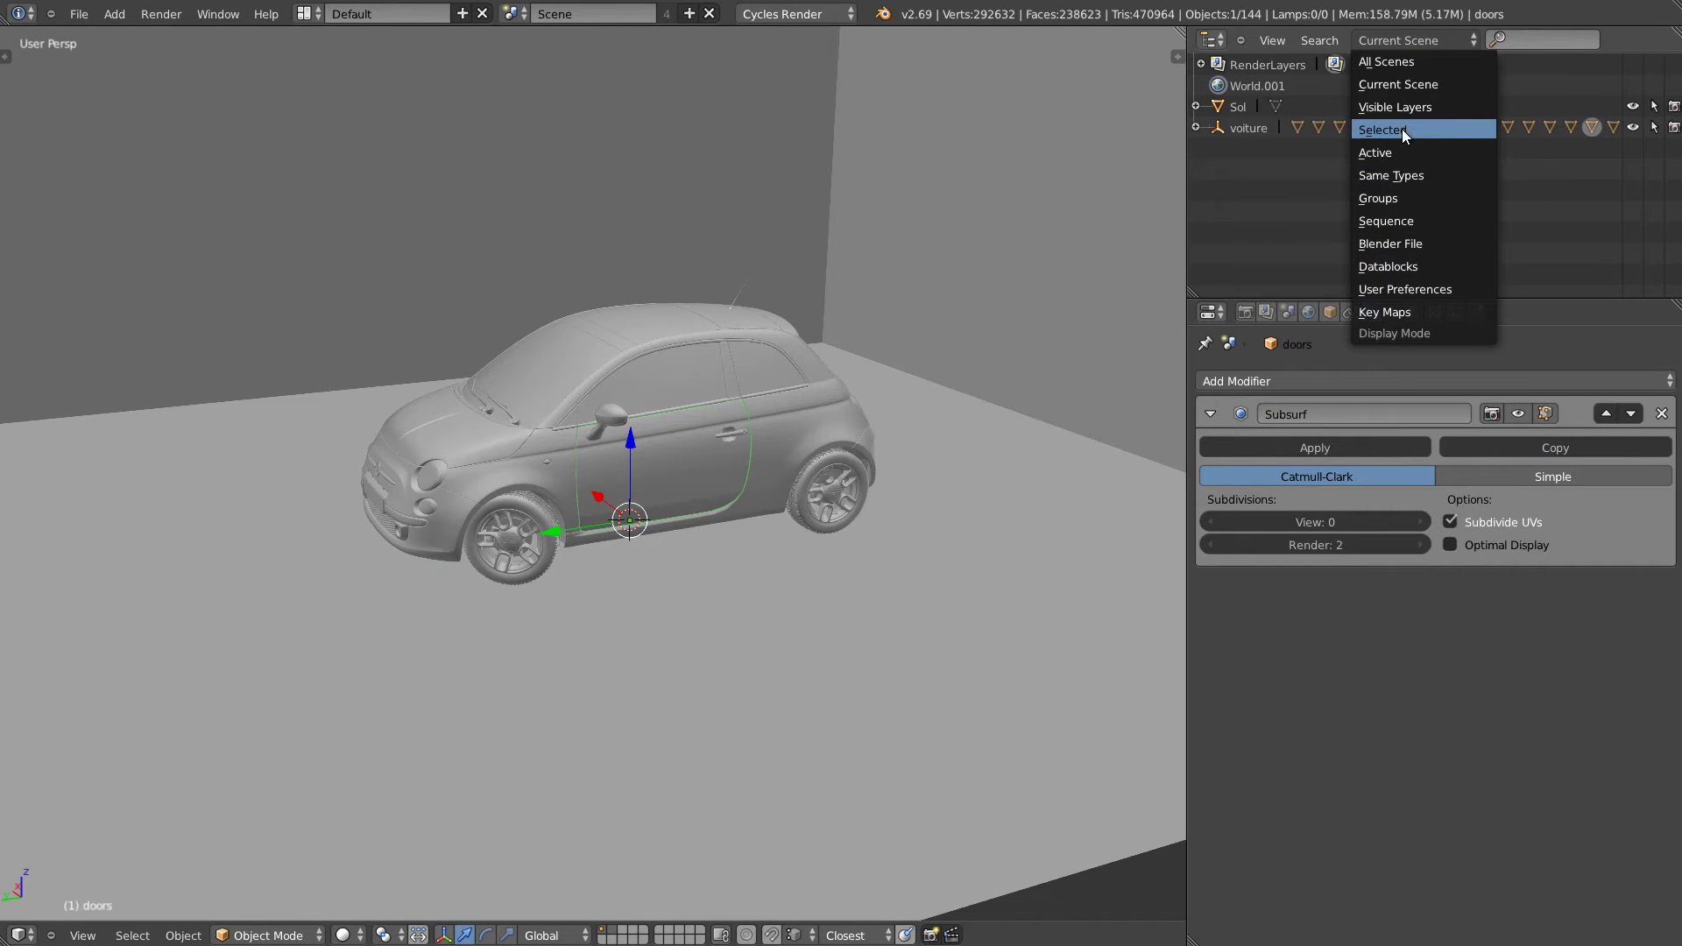
{"action": "left_click", "coordinate": [1398, 265]}
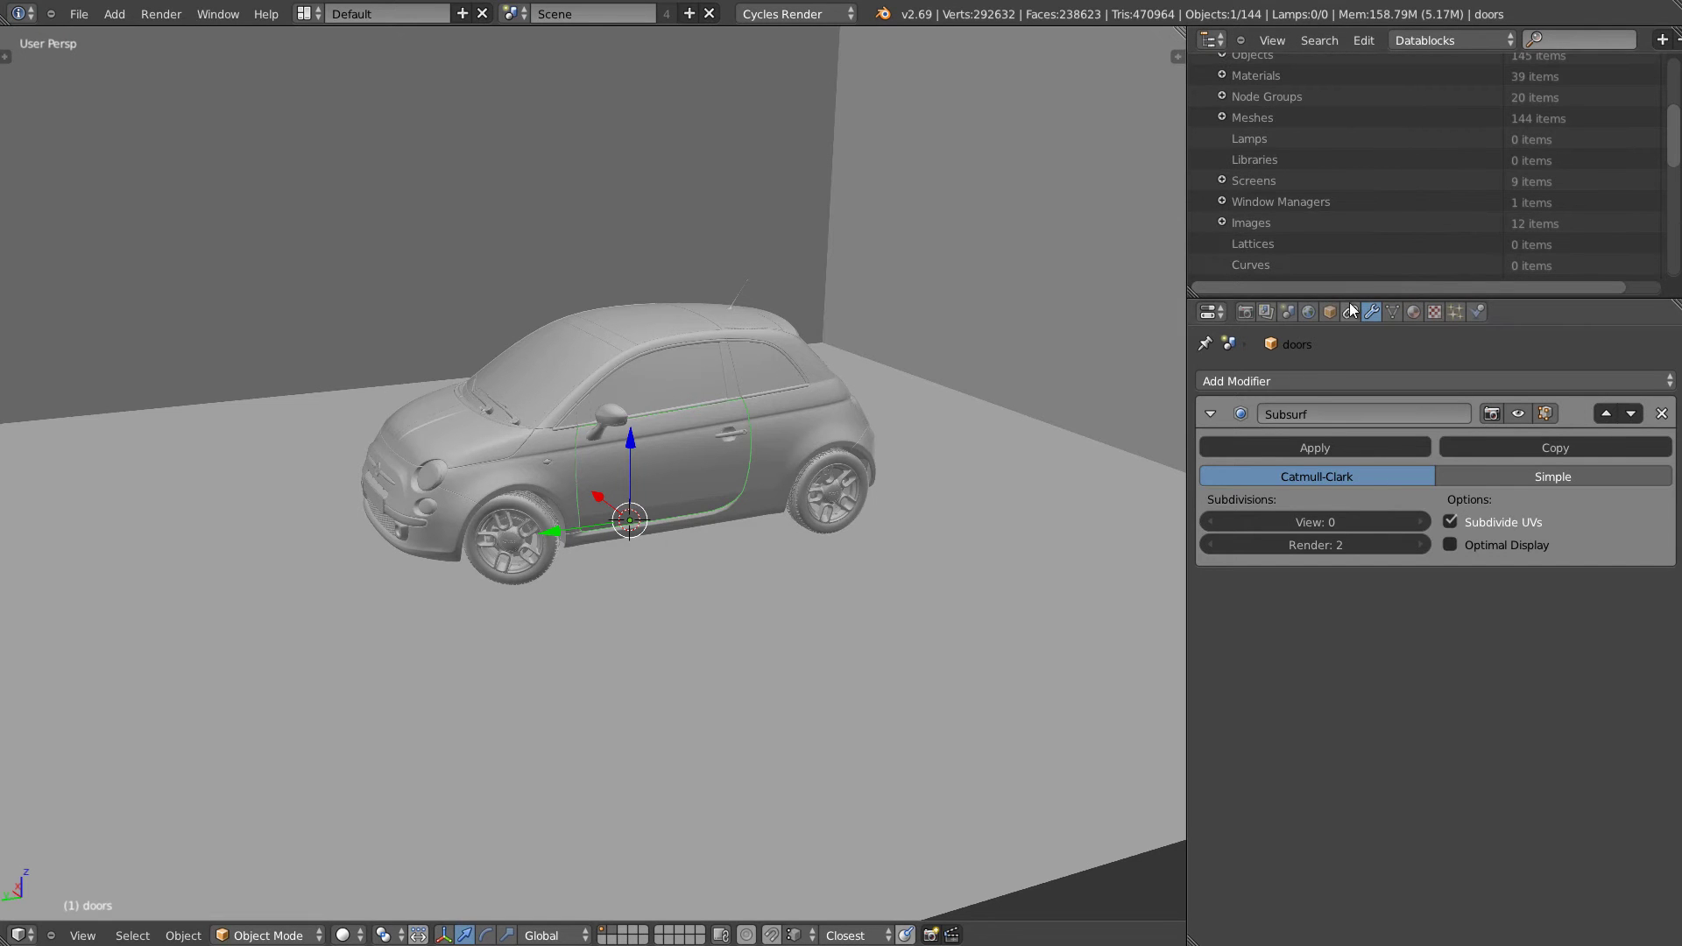
{"action": "left_click_drag", "start_coordinate": [1353, 300], "coordinate": [1352, 642]}
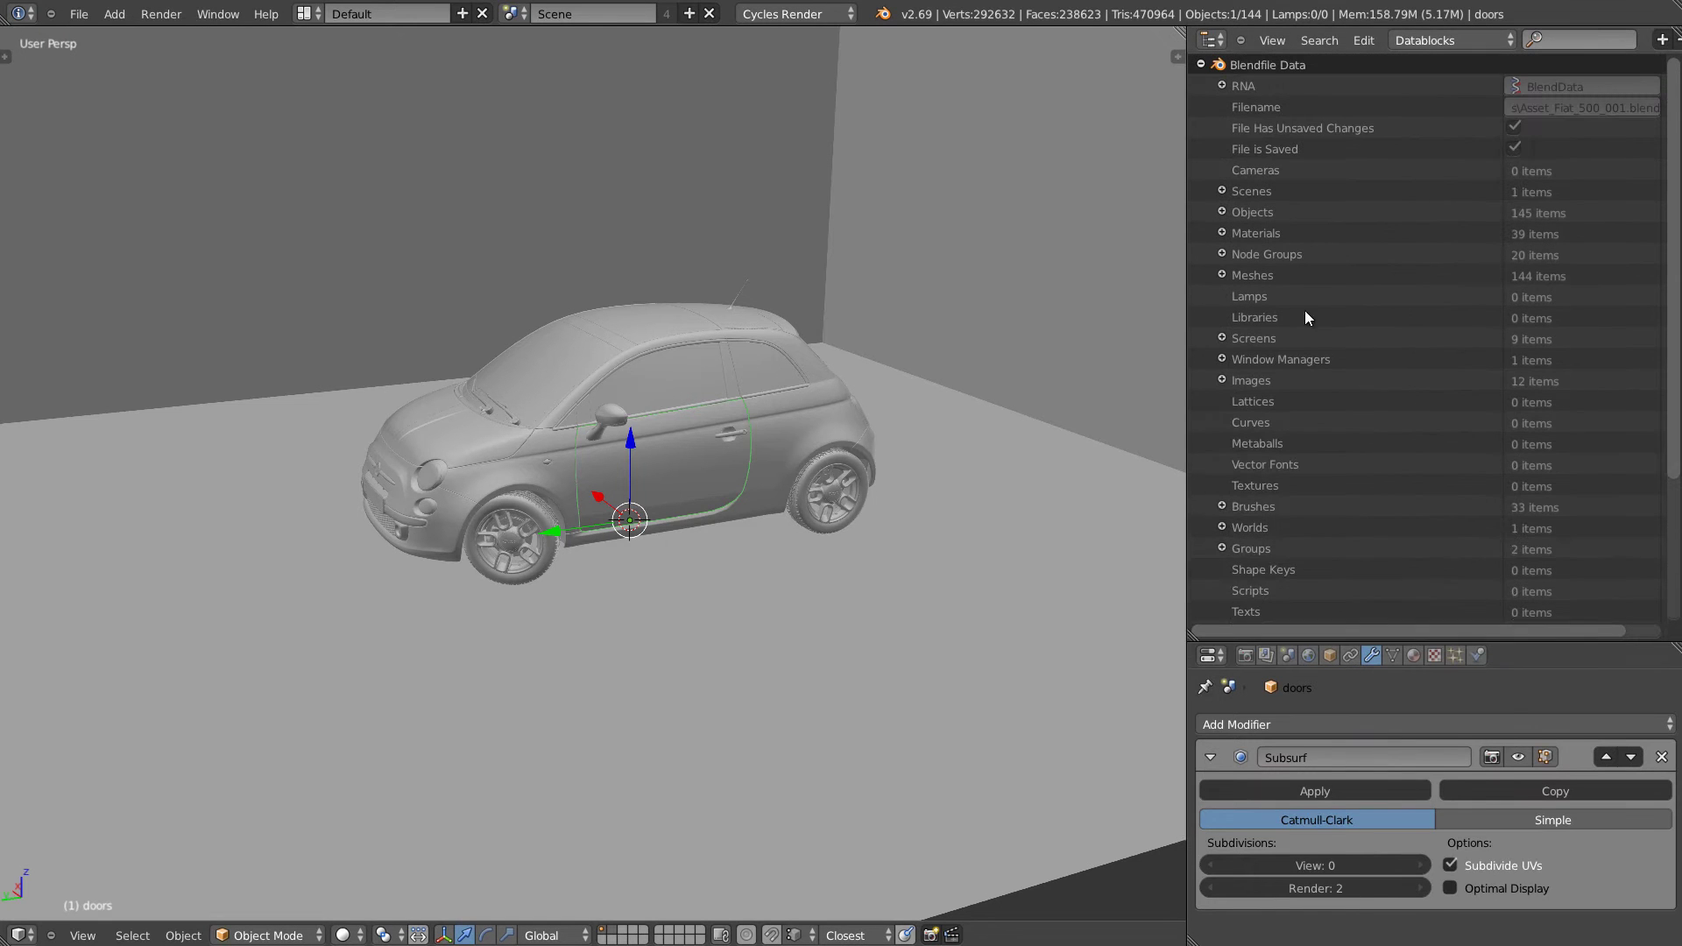
Look through the Meshes and Objects datablock lists of the file and collapse them.
{"action": "left_click", "coordinate": [1222, 274]}
{"action": "left_click", "coordinate": [1222, 274]}
{"action": "left_click", "coordinate": [1222, 212]}
{"action": "scroll", "coordinate": [1388, 345], "scroll_direction": "down", "scroll_amount": 6}
{"action": "scroll", "coordinate": [1388, 345], "scroll_direction": "up", "scroll_amount": 5}
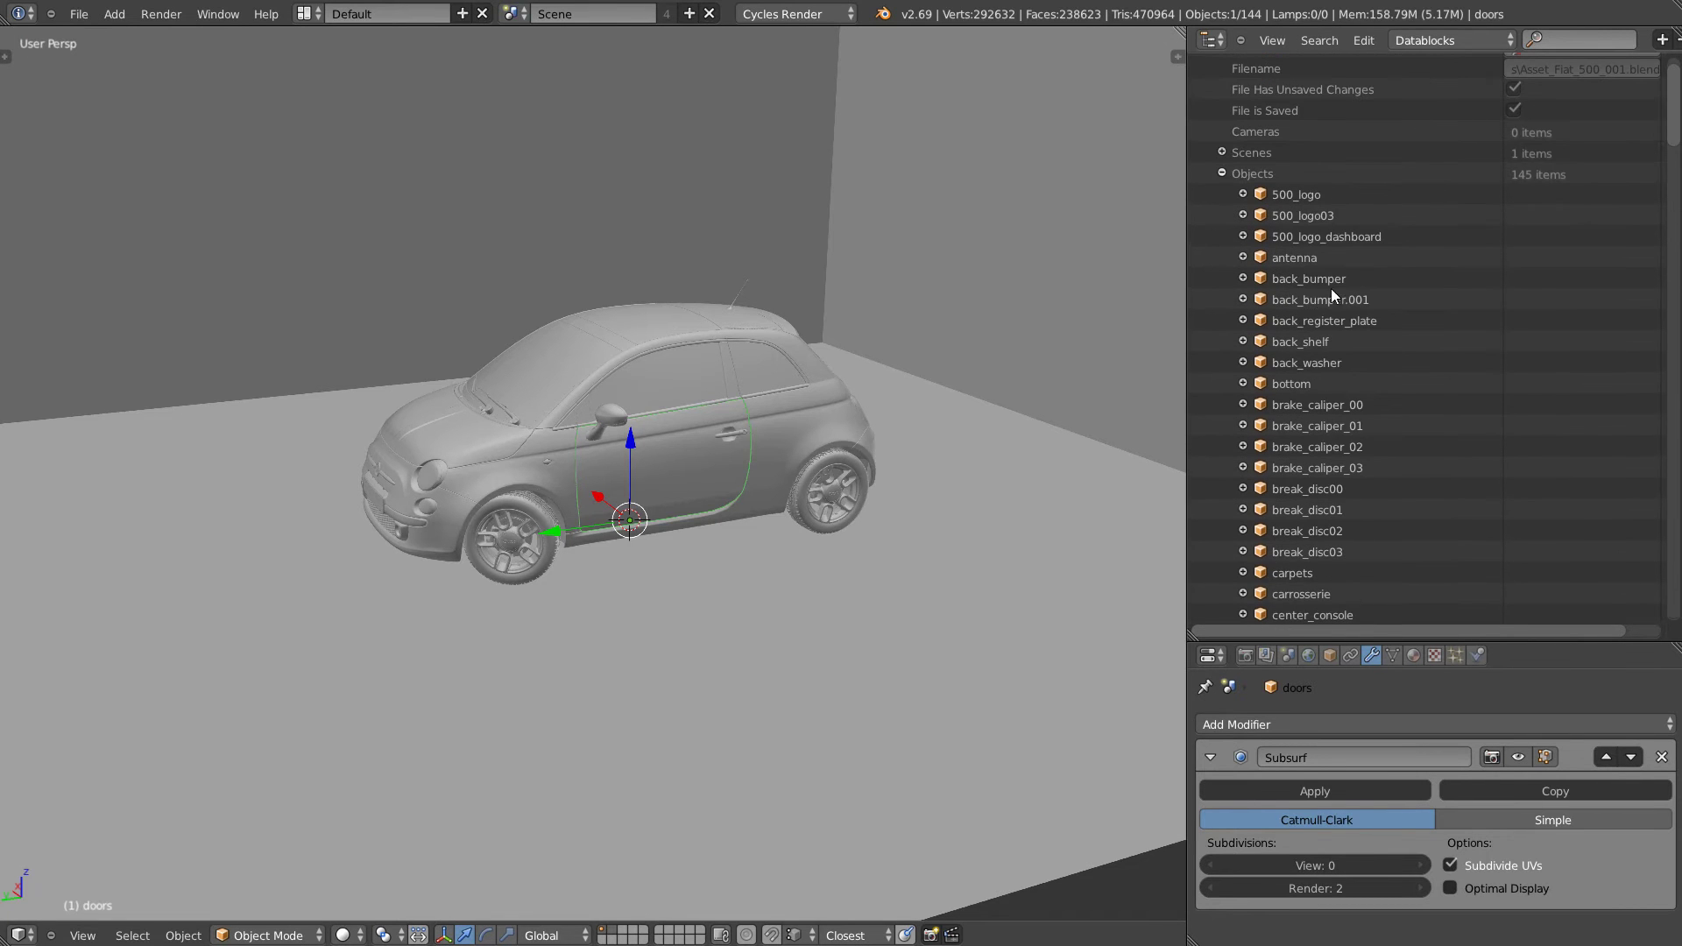
{"action": "left_click", "coordinate": [1220, 172]}
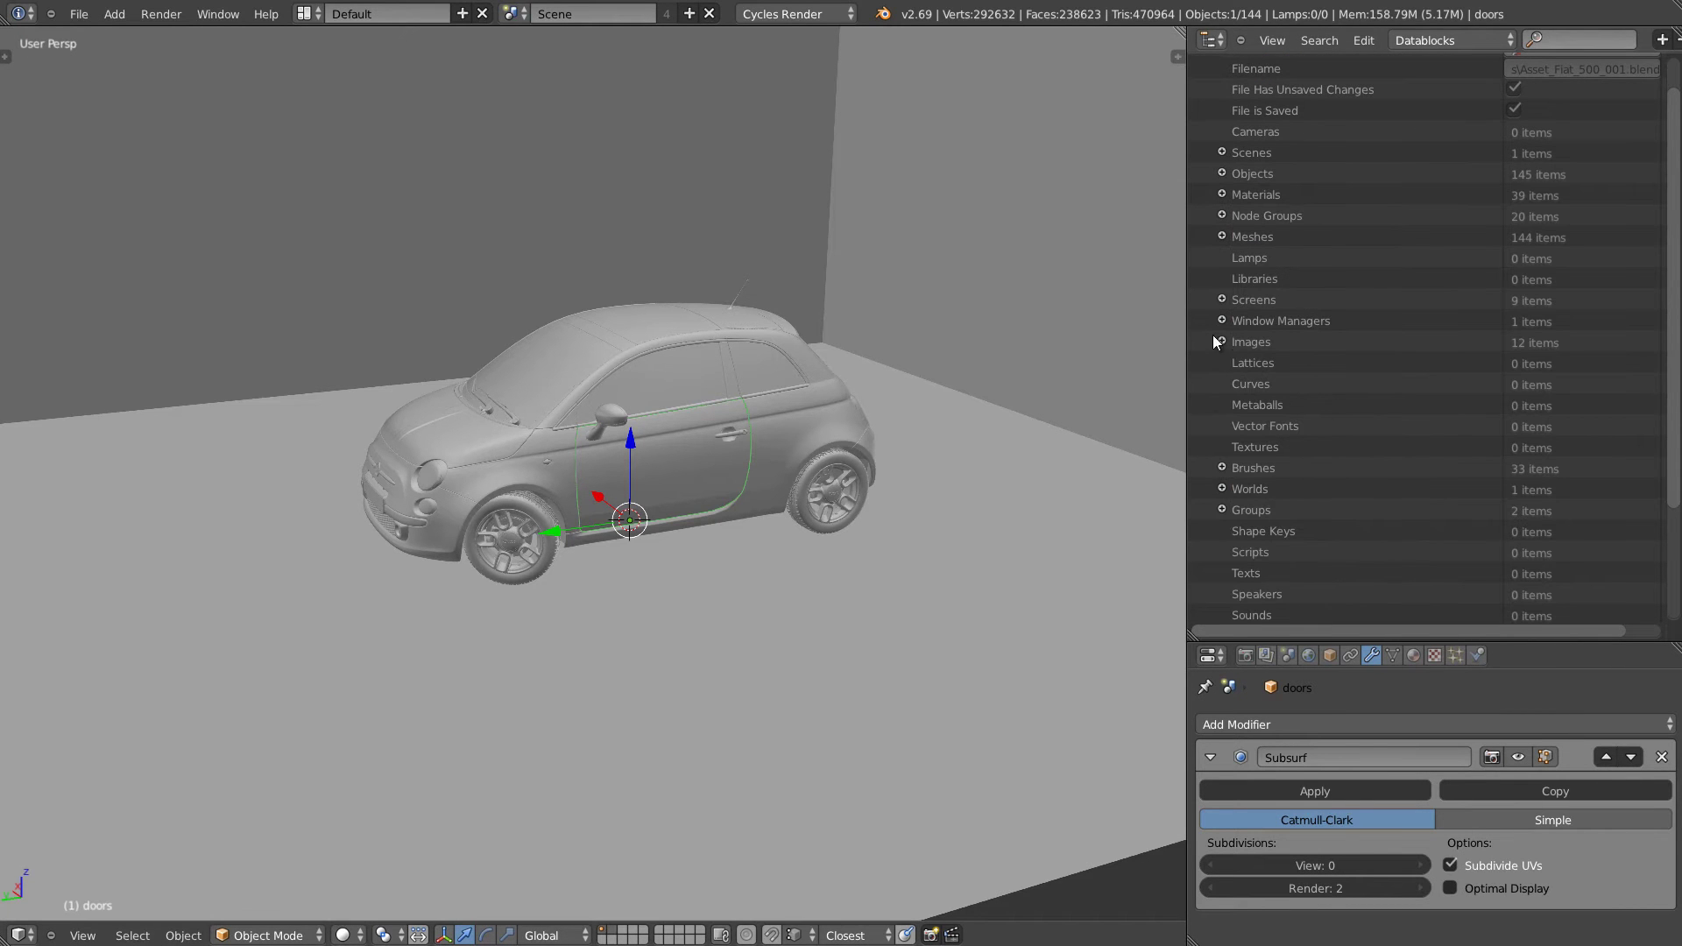
Look through the complete Materials datablock list to check the material names, and collapse it.
{"action": "left_click", "coordinate": [1221, 193]}
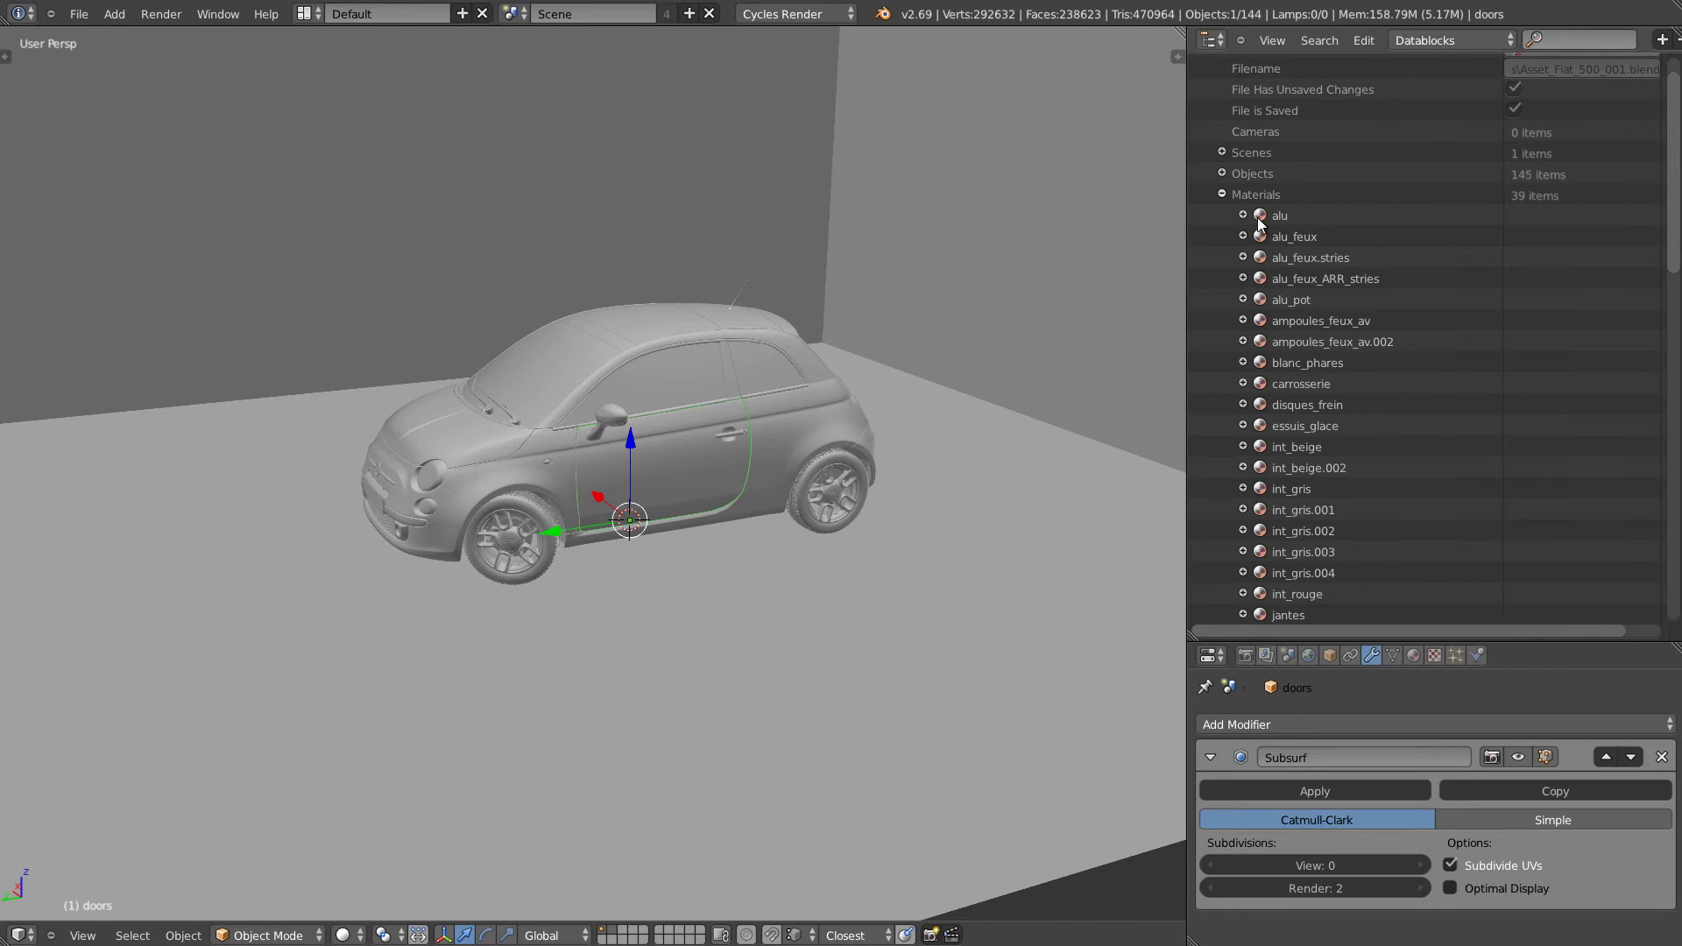
{"action": "scroll", "coordinate": [1332, 299], "scroll_direction": "down", "scroll_amount": 4}
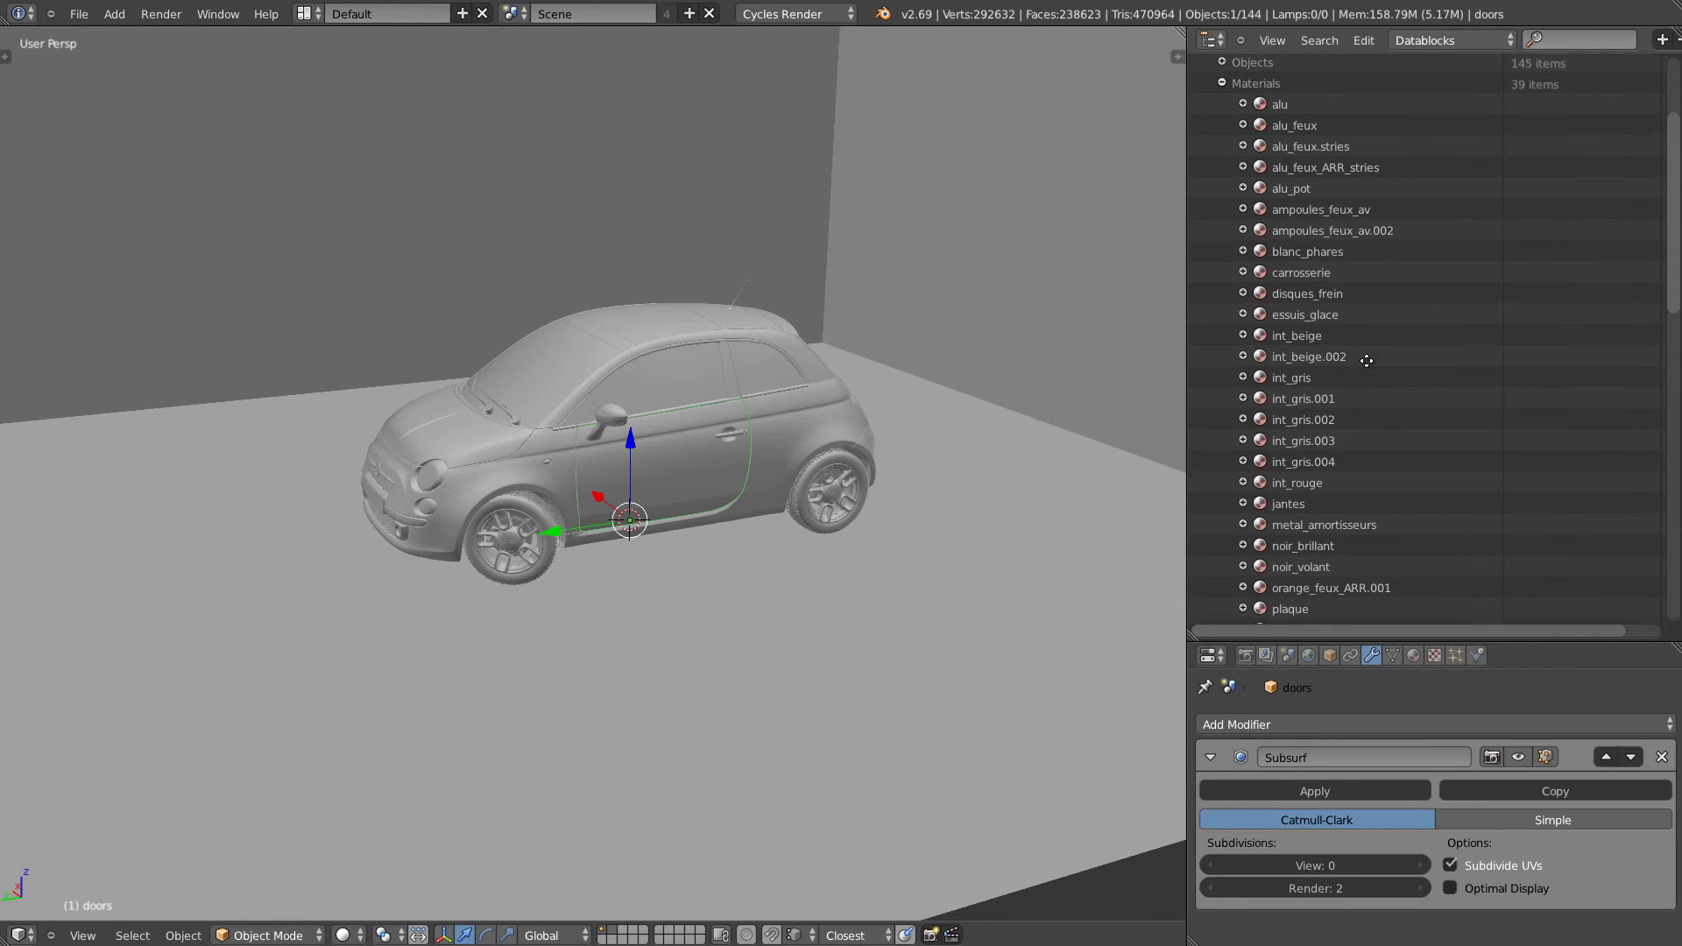
{"action": "scroll", "coordinate": [1335, 457], "scroll_direction": "down", "scroll_amount": 13}
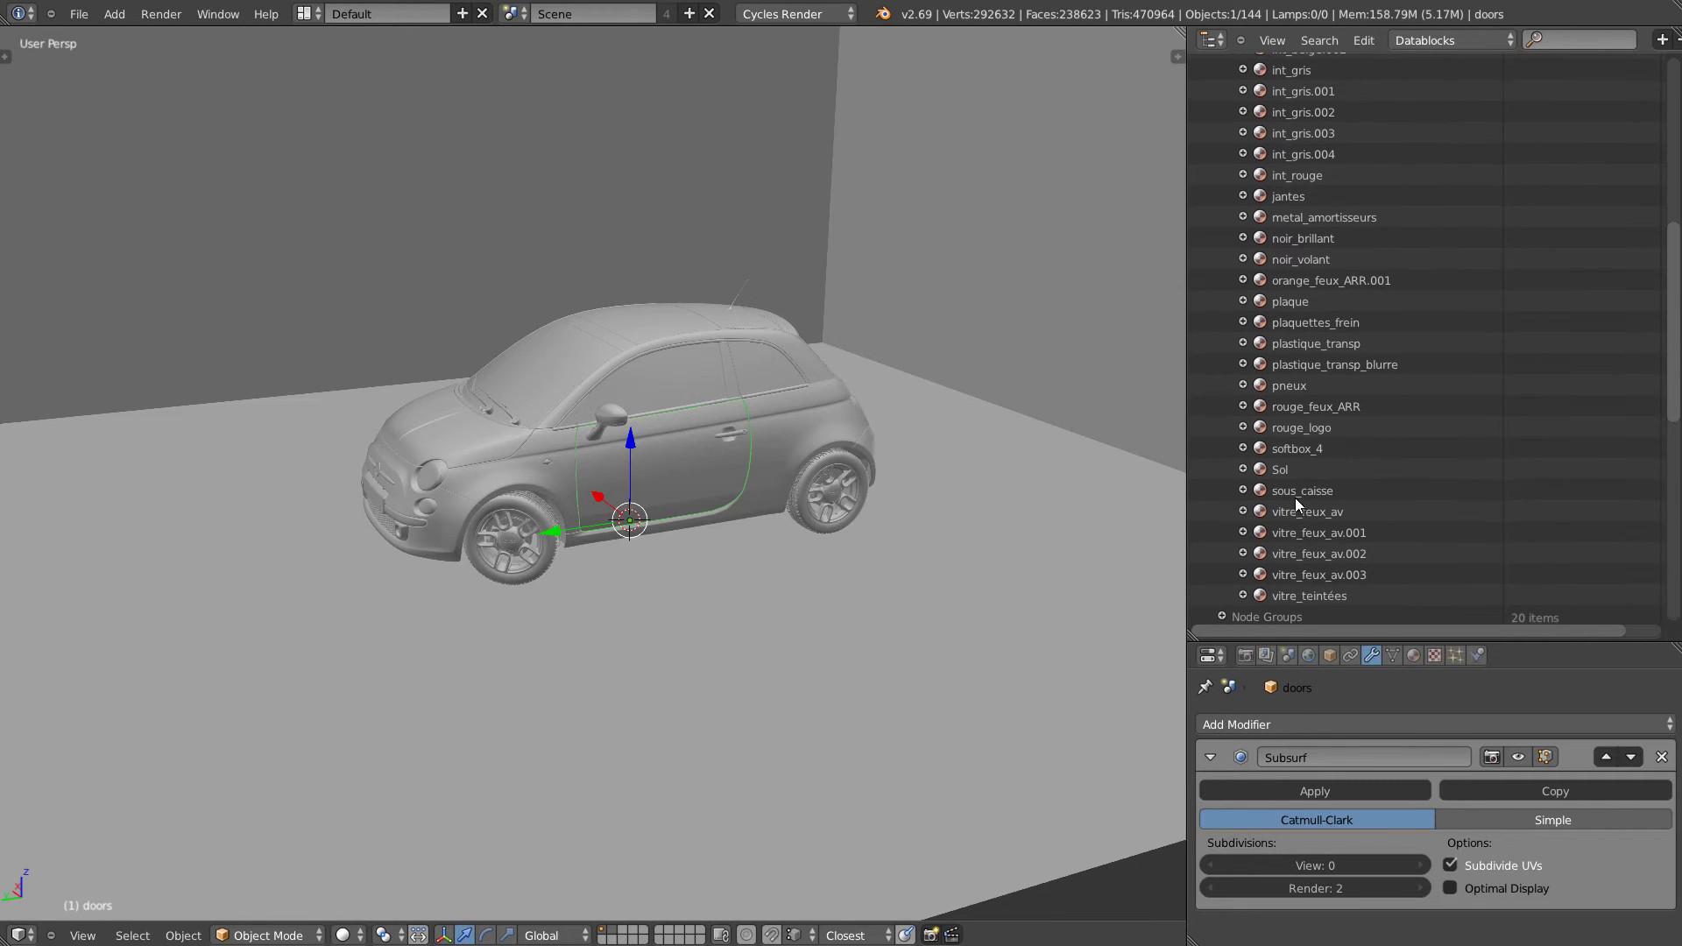
{"action": "scroll", "coordinate": [1309, 237], "scroll_direction": "up", "scroll_amount": 10}
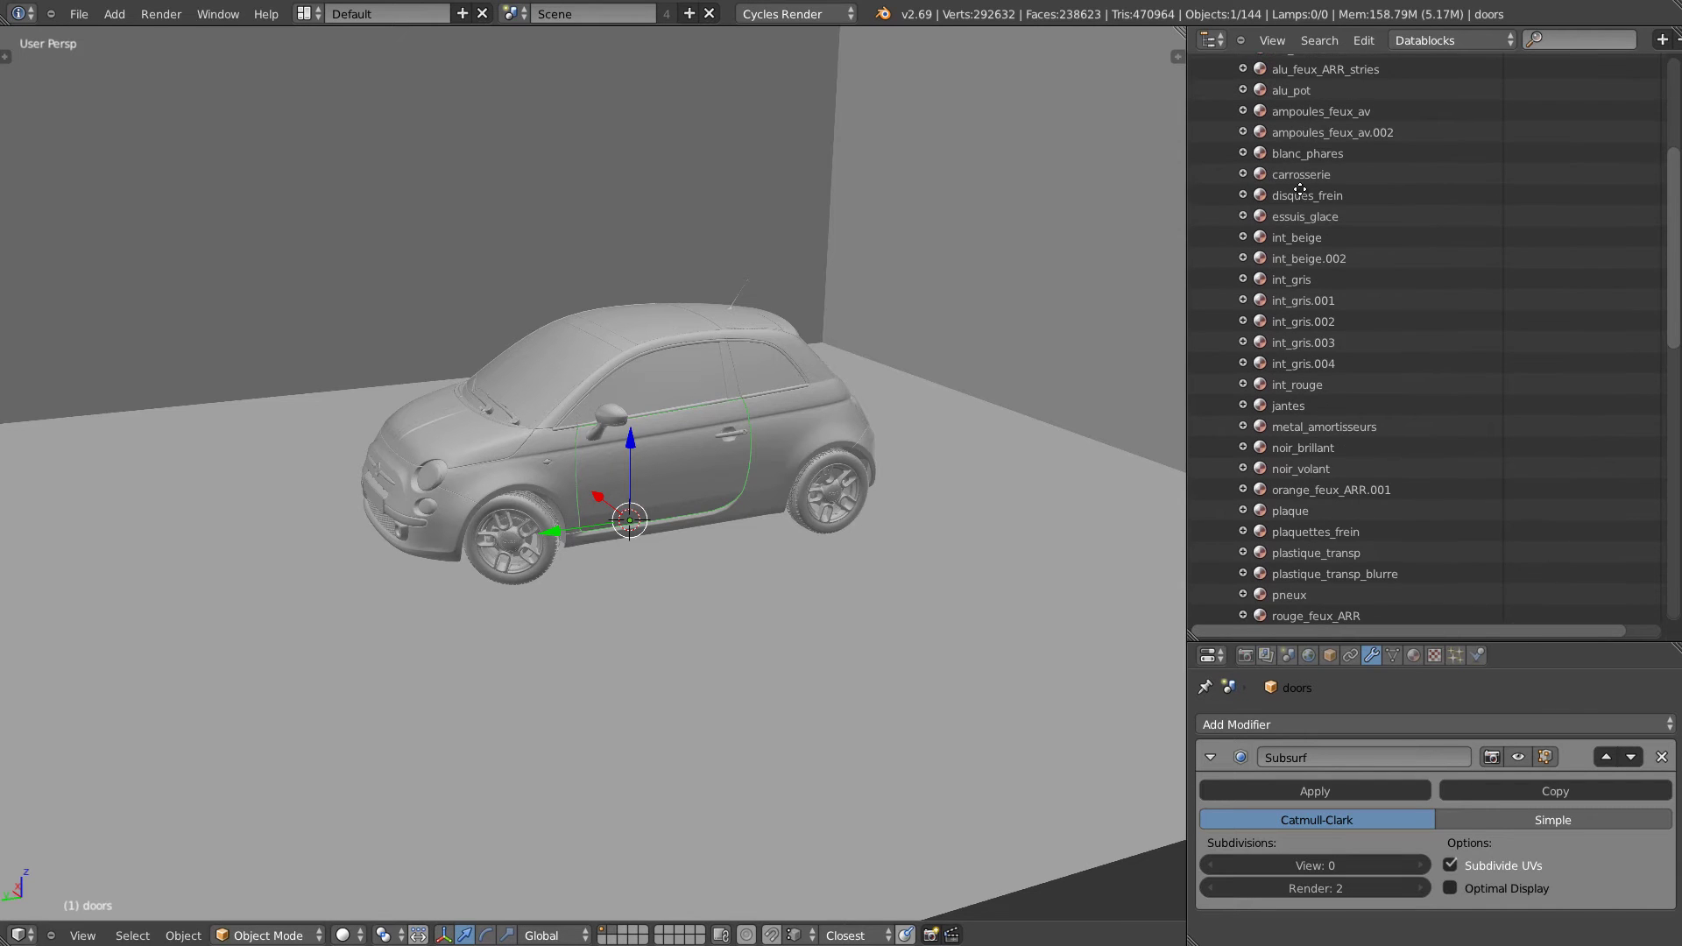
{"action": "scroll", "coordinate": [1302, 159], "scroll_direction": "up", "scroll_amount": 4}
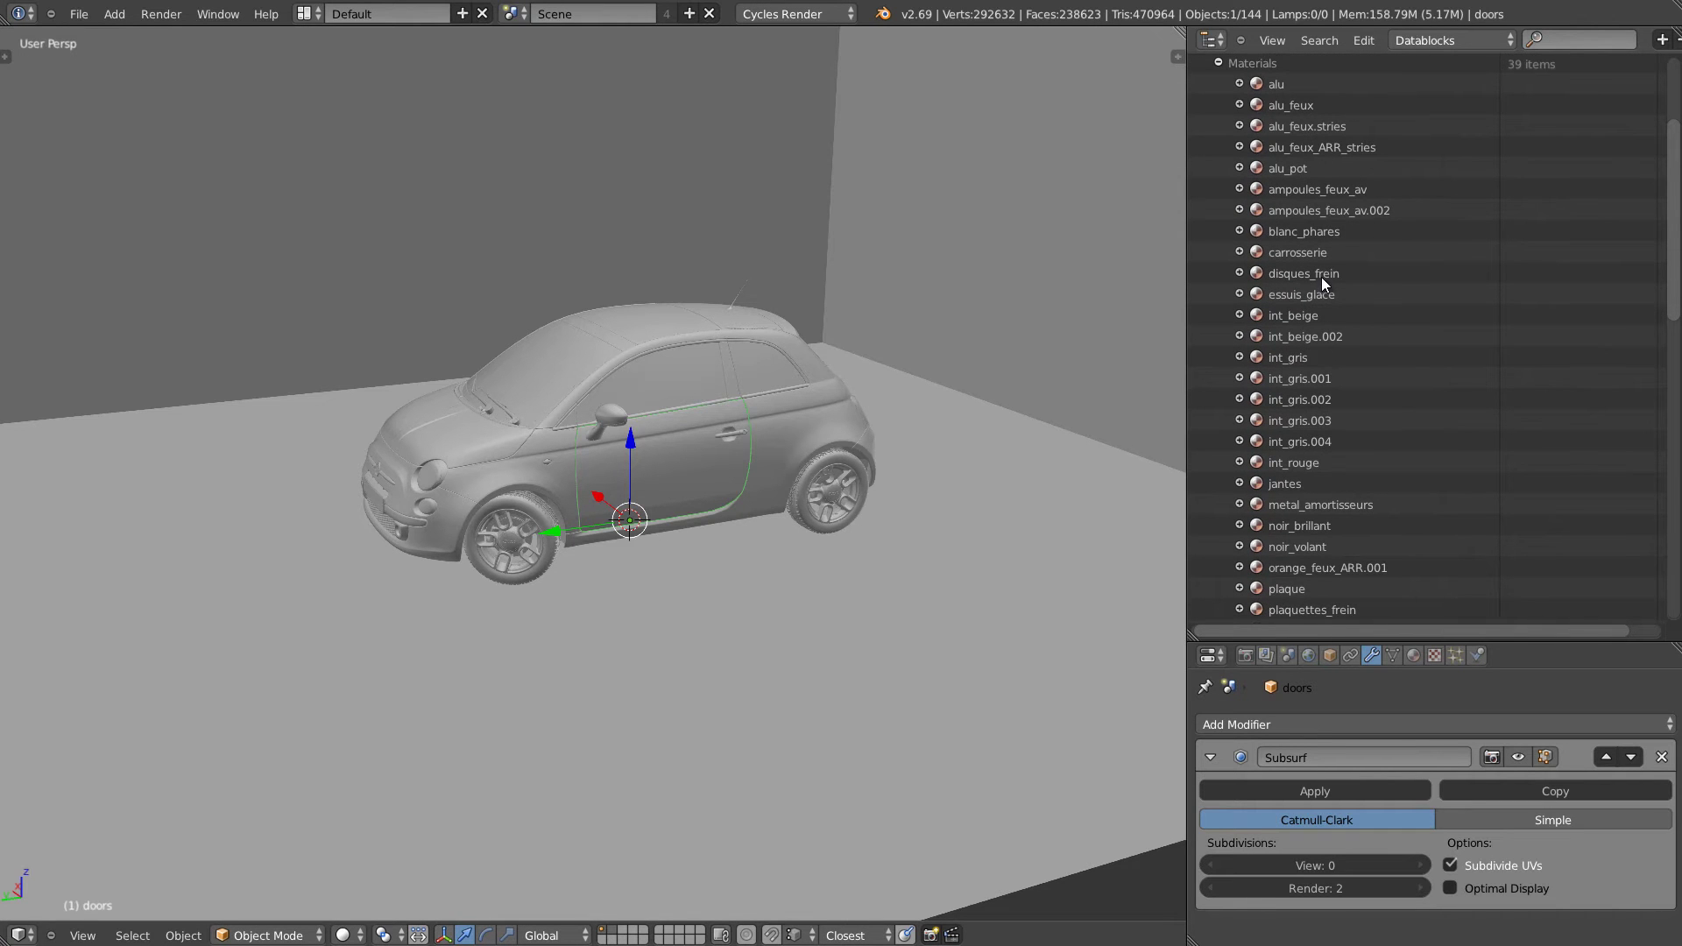
{"action": "scroll", "coordinate": [1285, 112], "scroll_direction": "up", "scroll_amount": 8}
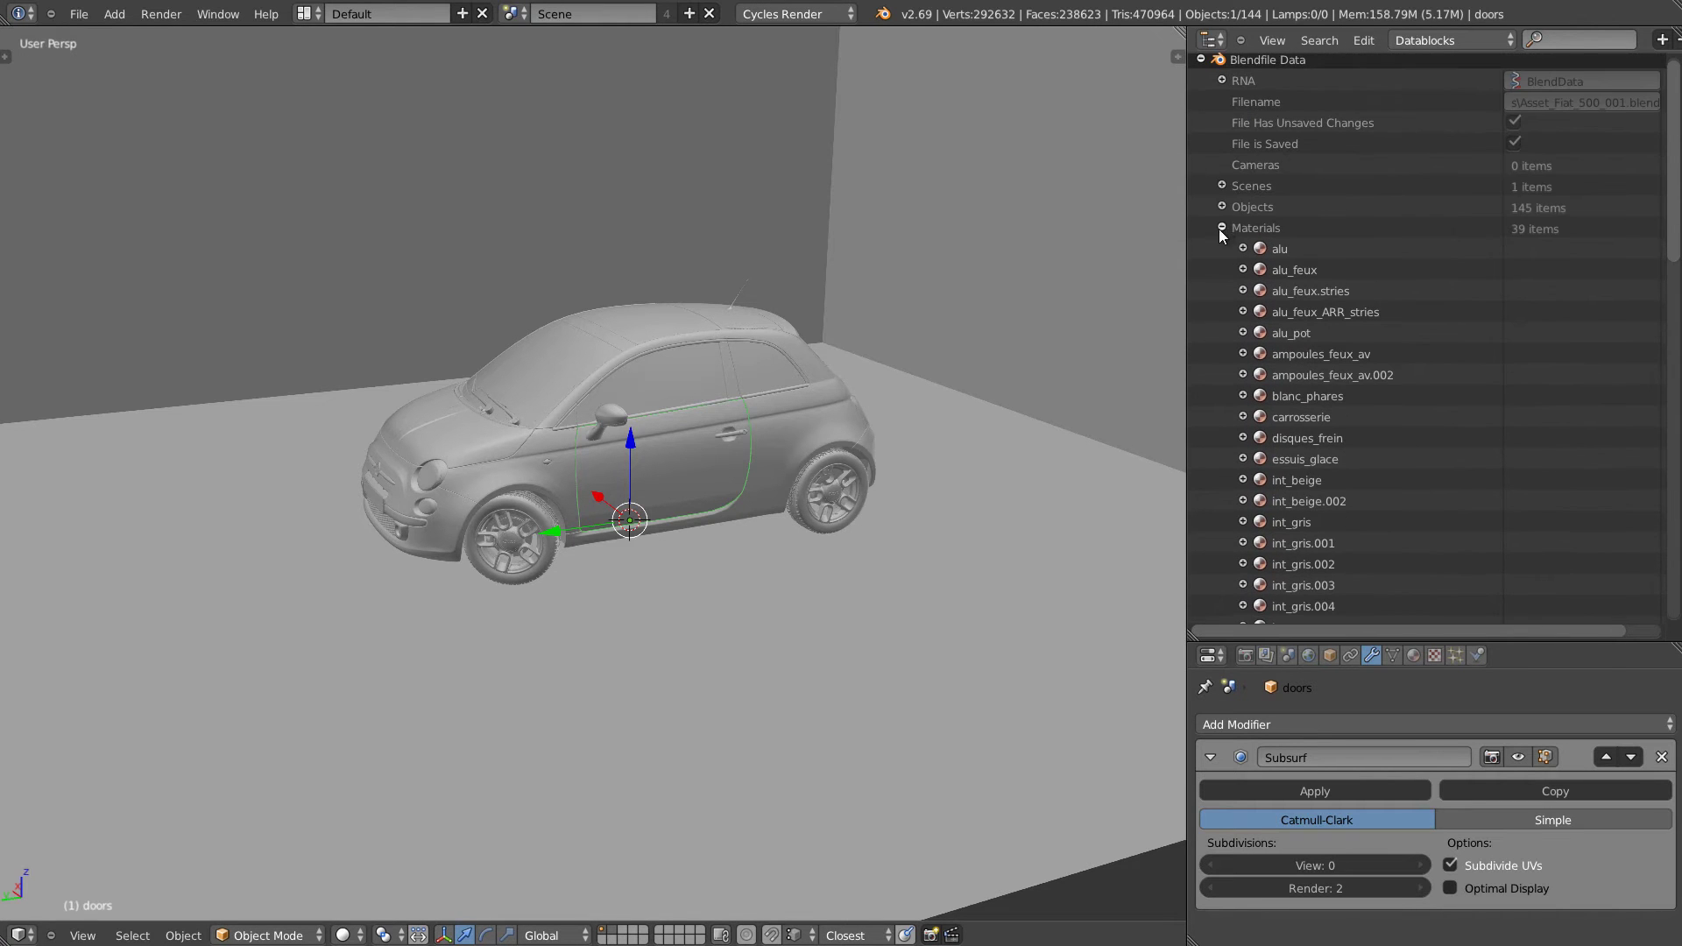
{"action": "left_click", "coordinate": [1222, 228]}
Limit the Outliner to Selected objects, and pick the car's side window and door to check their names.
{"action": "left_click", "coordinate": [1442, 40]}
{"action": "left_click", "coordinate": [1420, 37]}
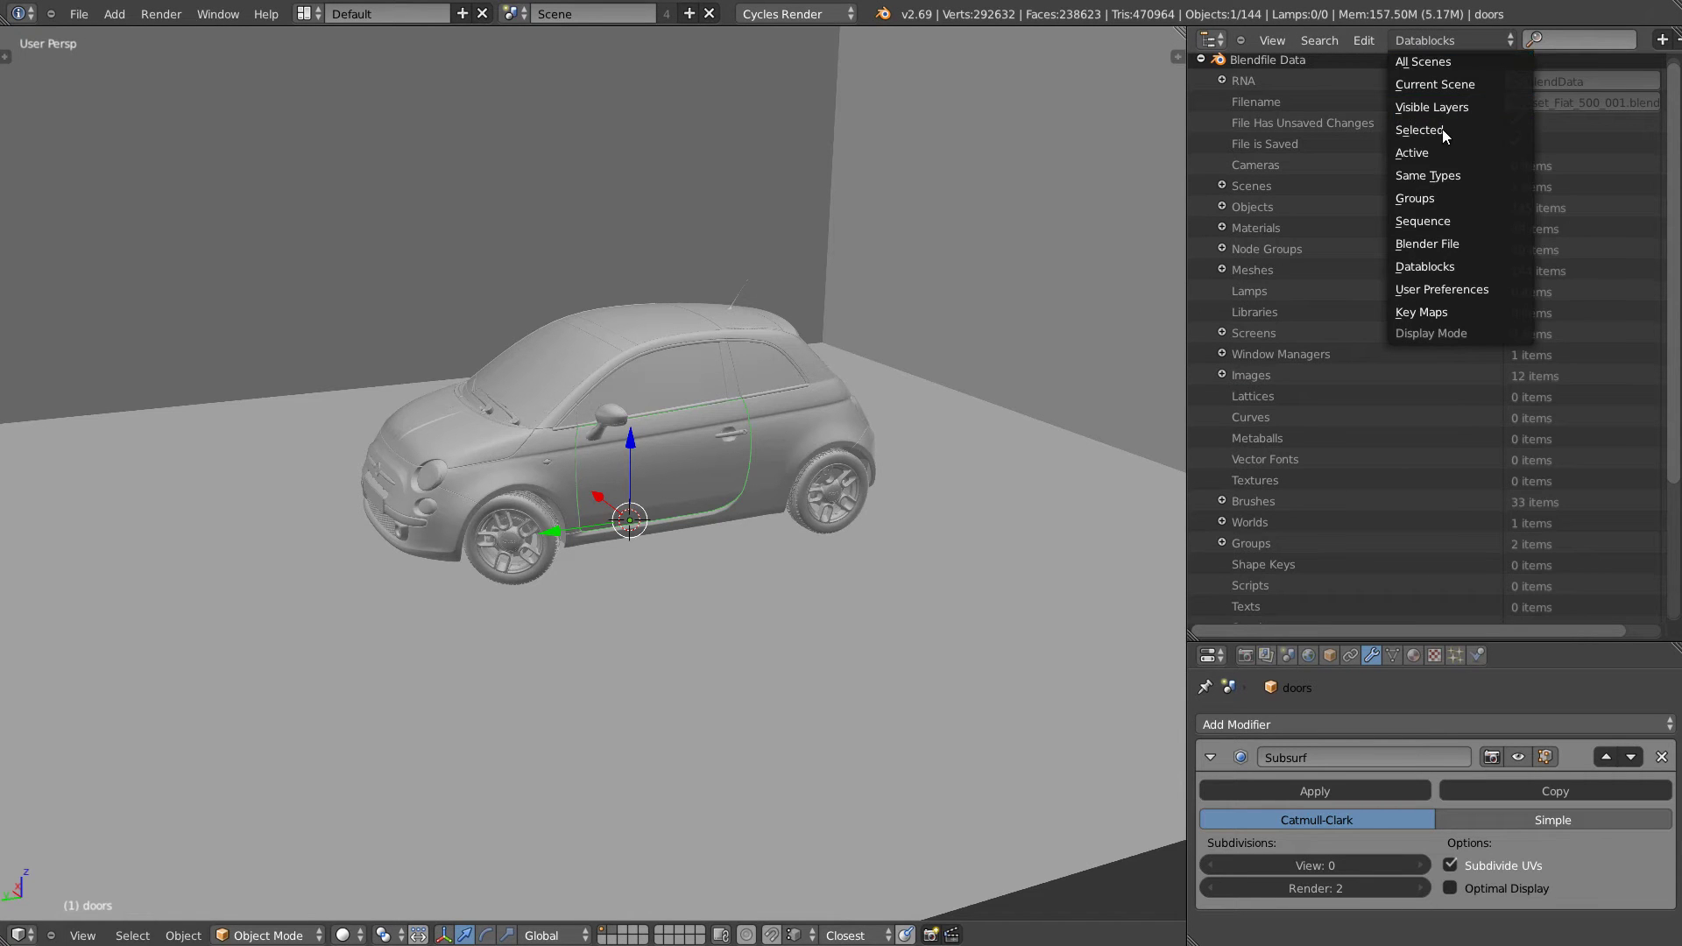
{"action": "left_click", "coordinate": [1424, 129]}
{"action": "right_click", "coordinate": [664, 377]}
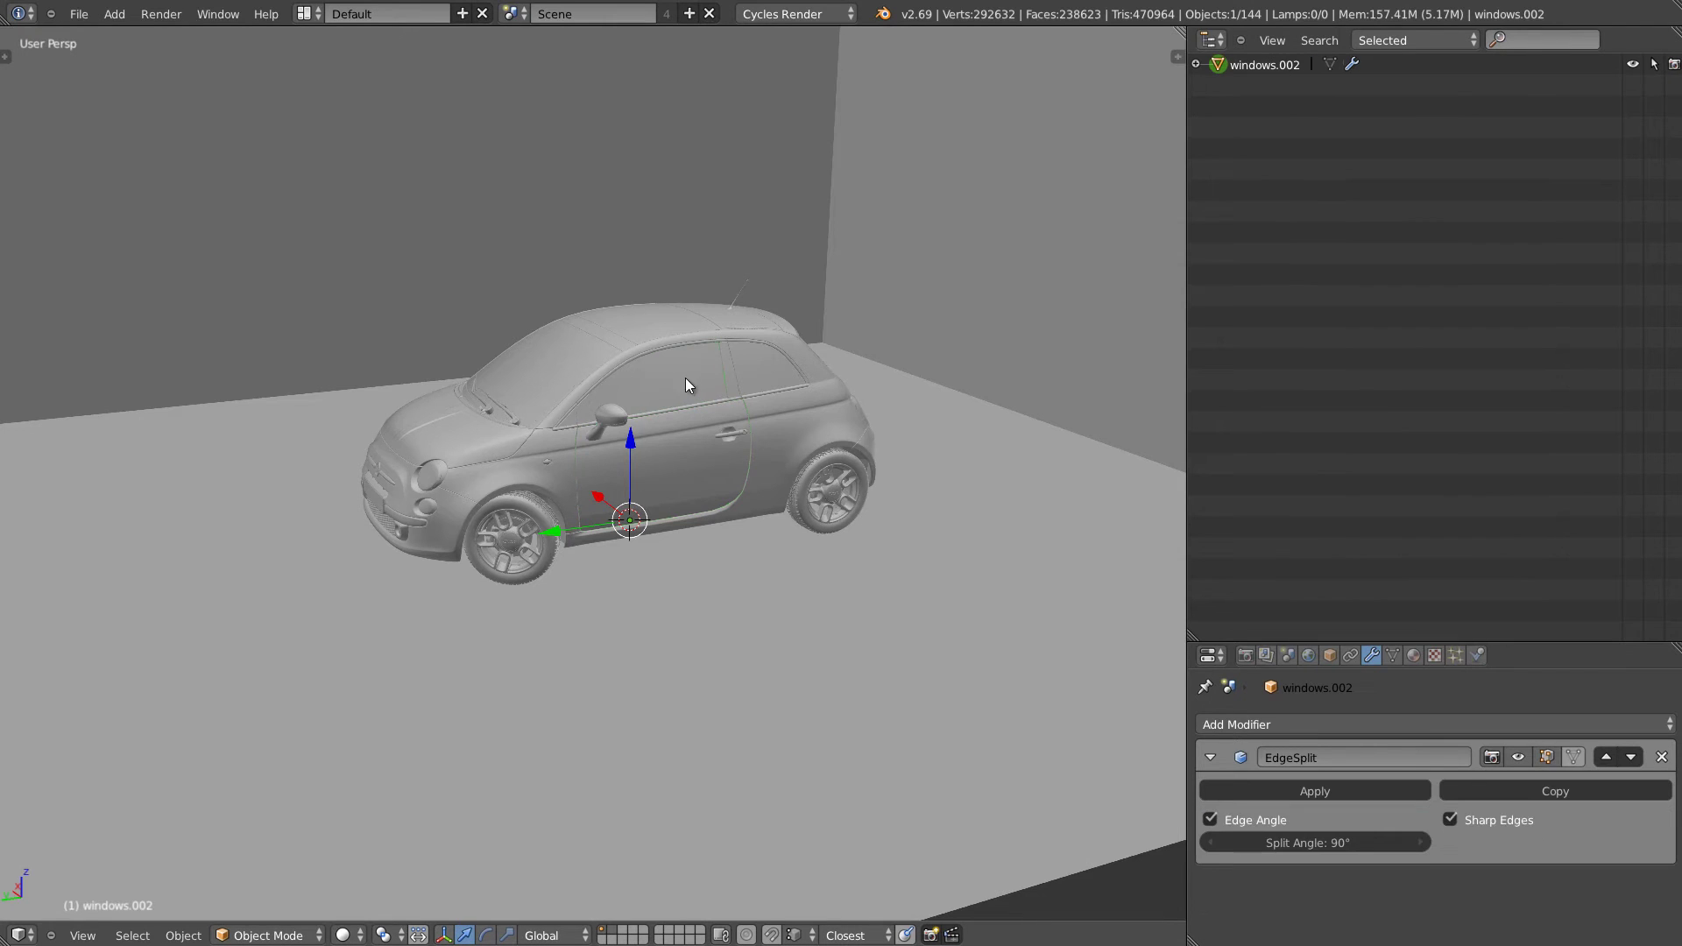
{"action": "right_click", "coordinate": [681, 461]}
Select the car's hood and front bumper in turn to check their names in the Outliner.
{"action": "middle_click_drag", "start_coordinate": [701, 454], "coordinate": [618, 458]}
{"action": "scroll", "coordinate": [760, 380], "scroll_direction": "up", "scroll_amount": 3}
{"action": "scroll", "coordinate": [760, 381], "scroll_direction": "up", "scroll_amount": 1}
{"action": "right_click", "coordinate": [439, 499]}
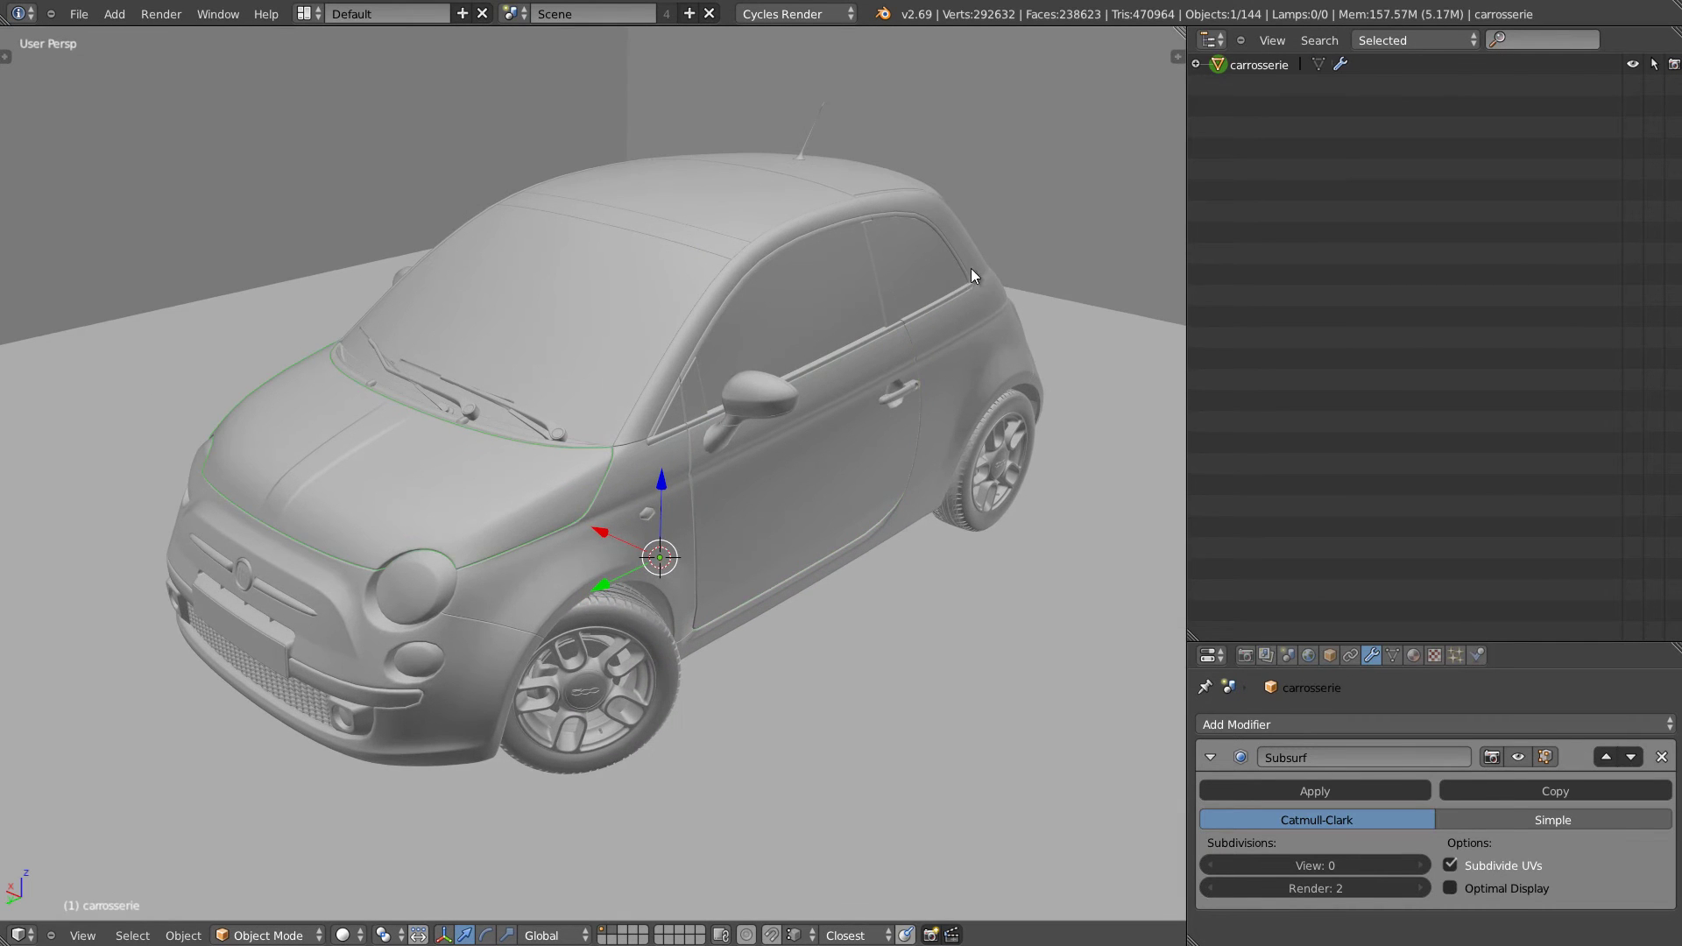
{"action": "middle_click_drag", "start_coordinate": [440, 417], "coordinate": [549, 386]}
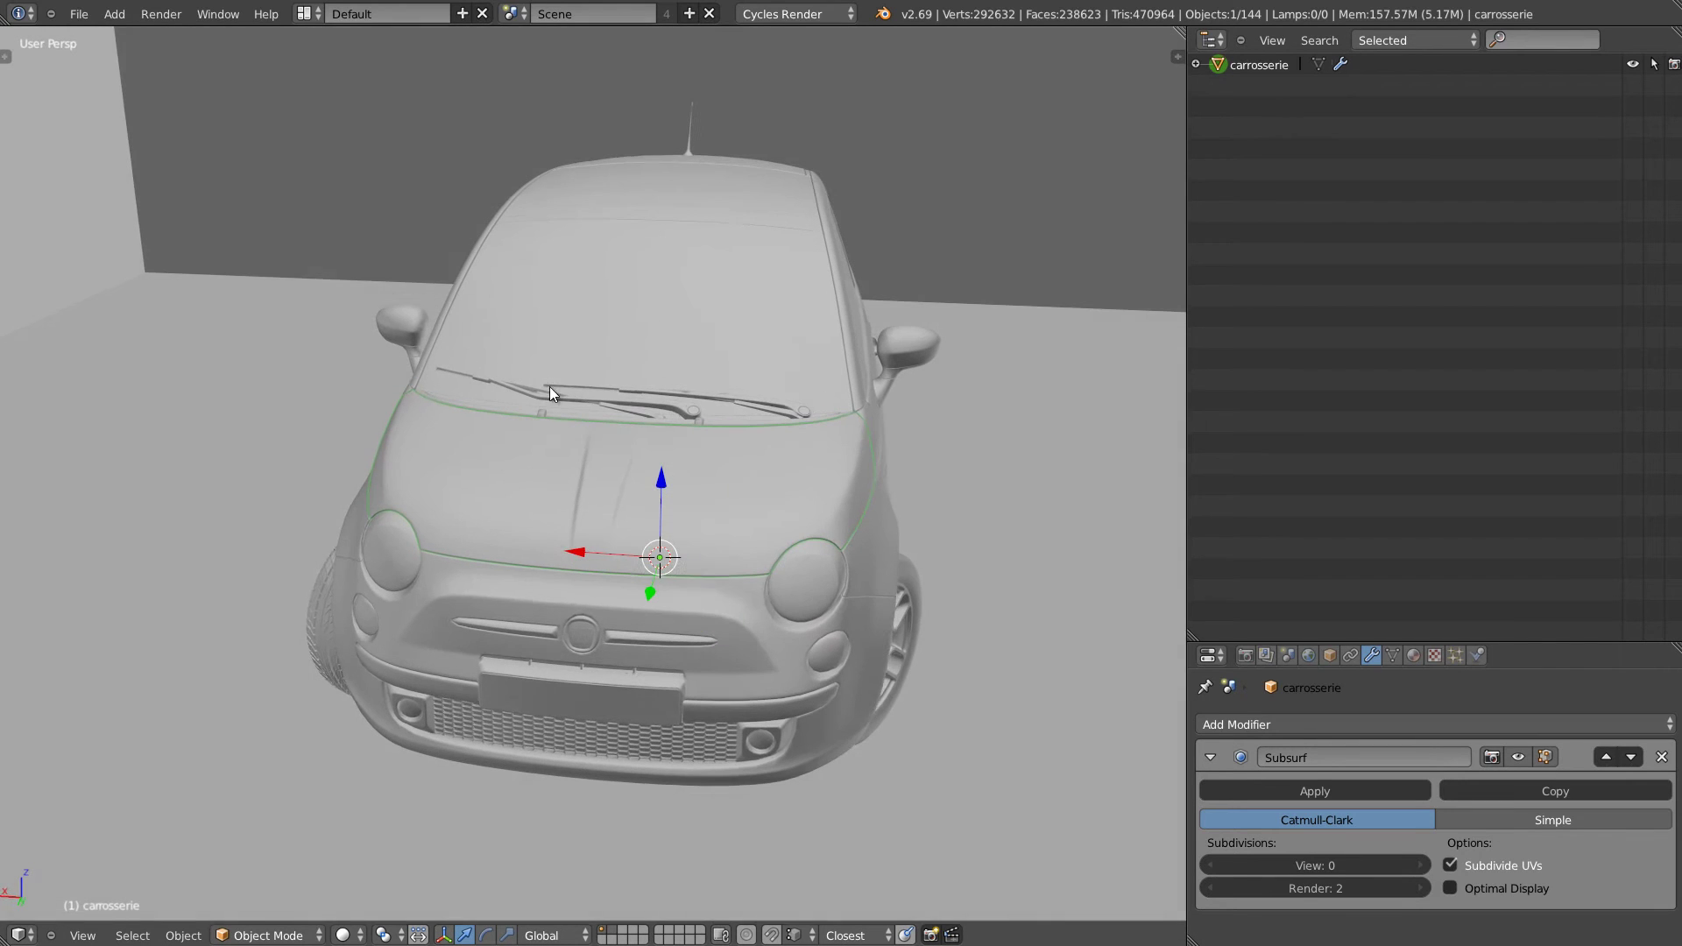
{"action": "right_click", "coordinate": [570, 592]}
{"action": "middle_click_drag", "start_coordinate": [569, 592], "coordinate": [494, 575]}
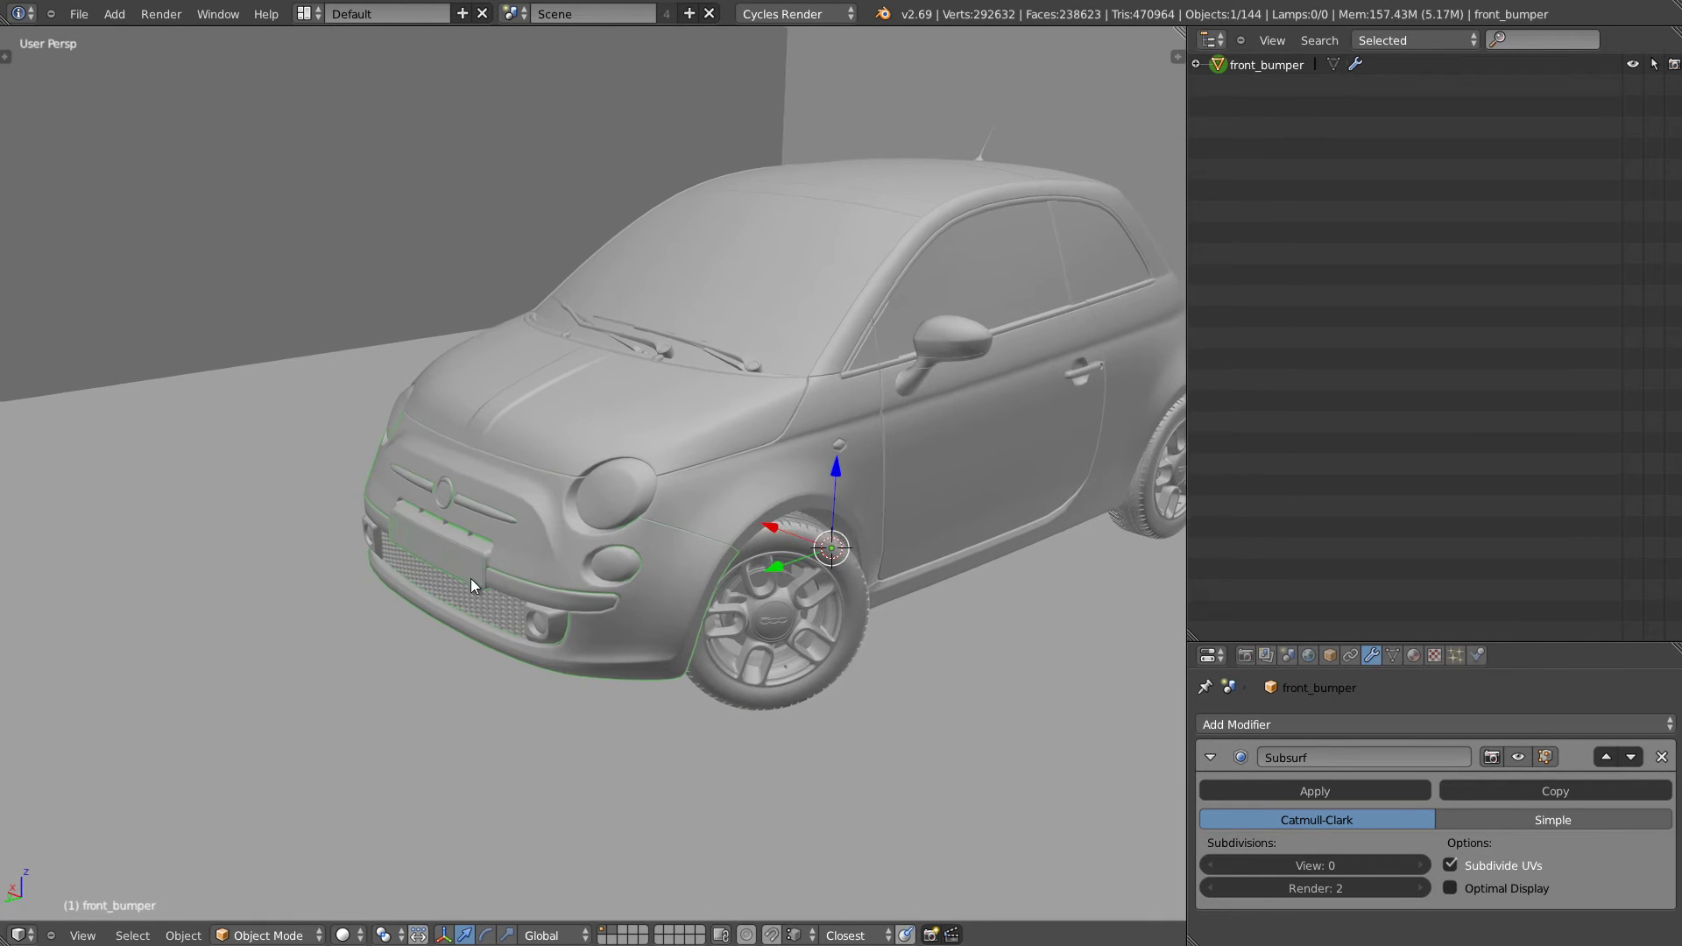
{"action": "scroll", "coordinate": [494, 575], "scroll_direction": "up", "scroll_amount": 3}
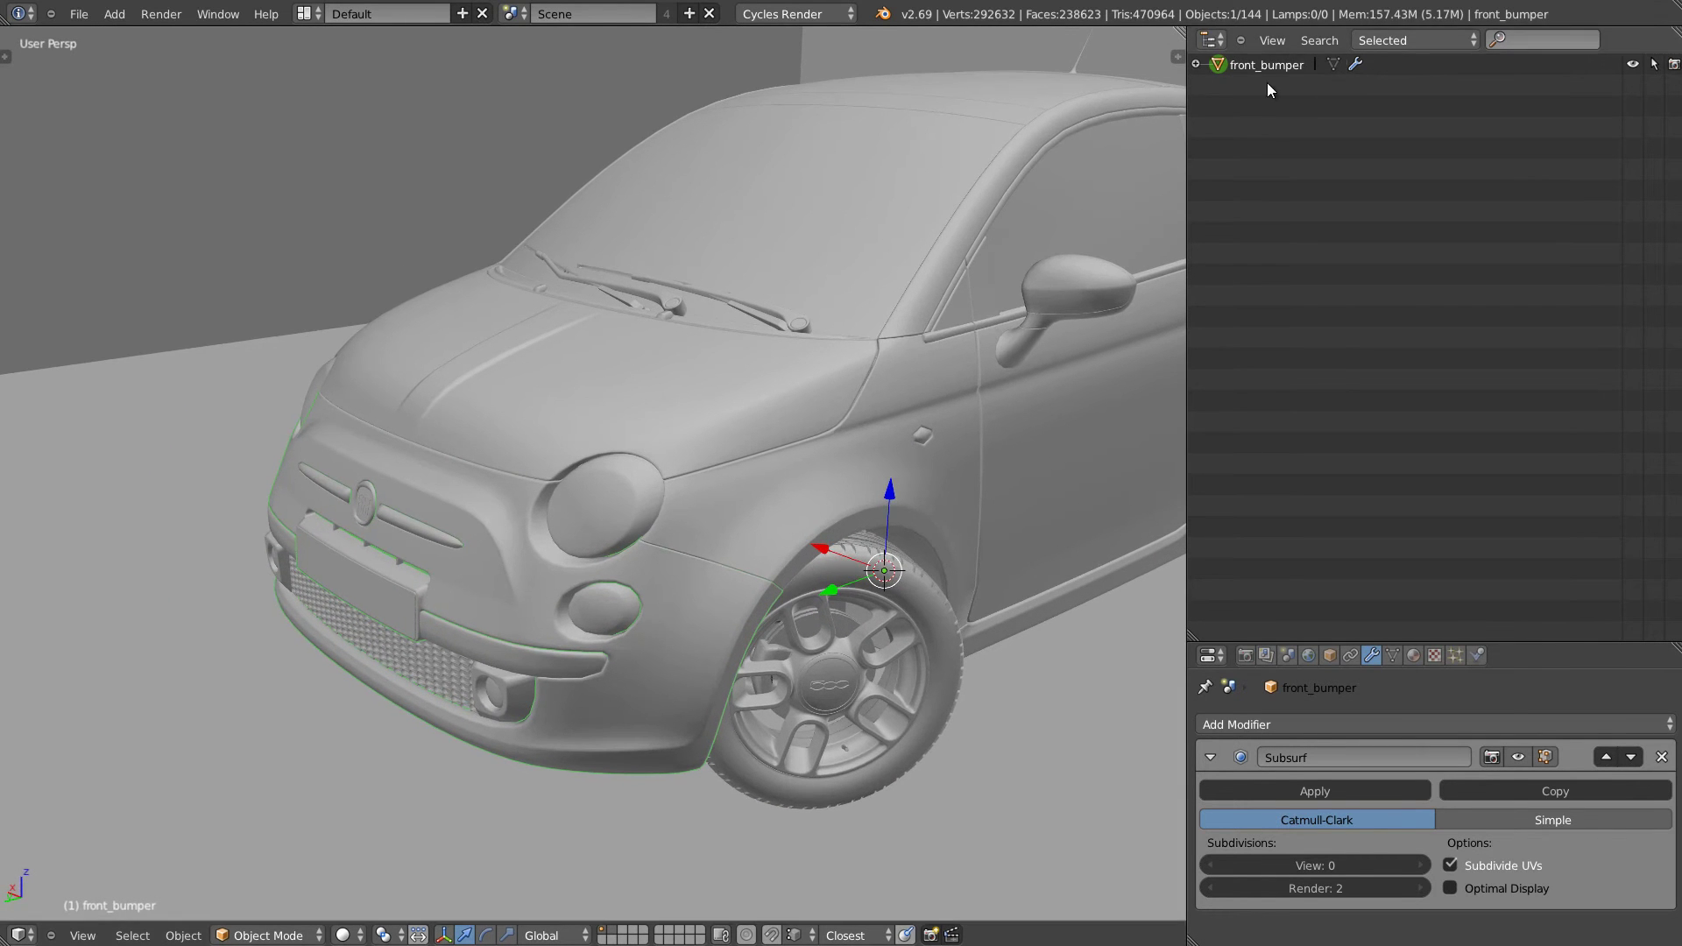
Select the front tire, inspect its contents in the Outliner, and collapse its entry.
{"action": "right_click", "coordinate": [936, 612]}
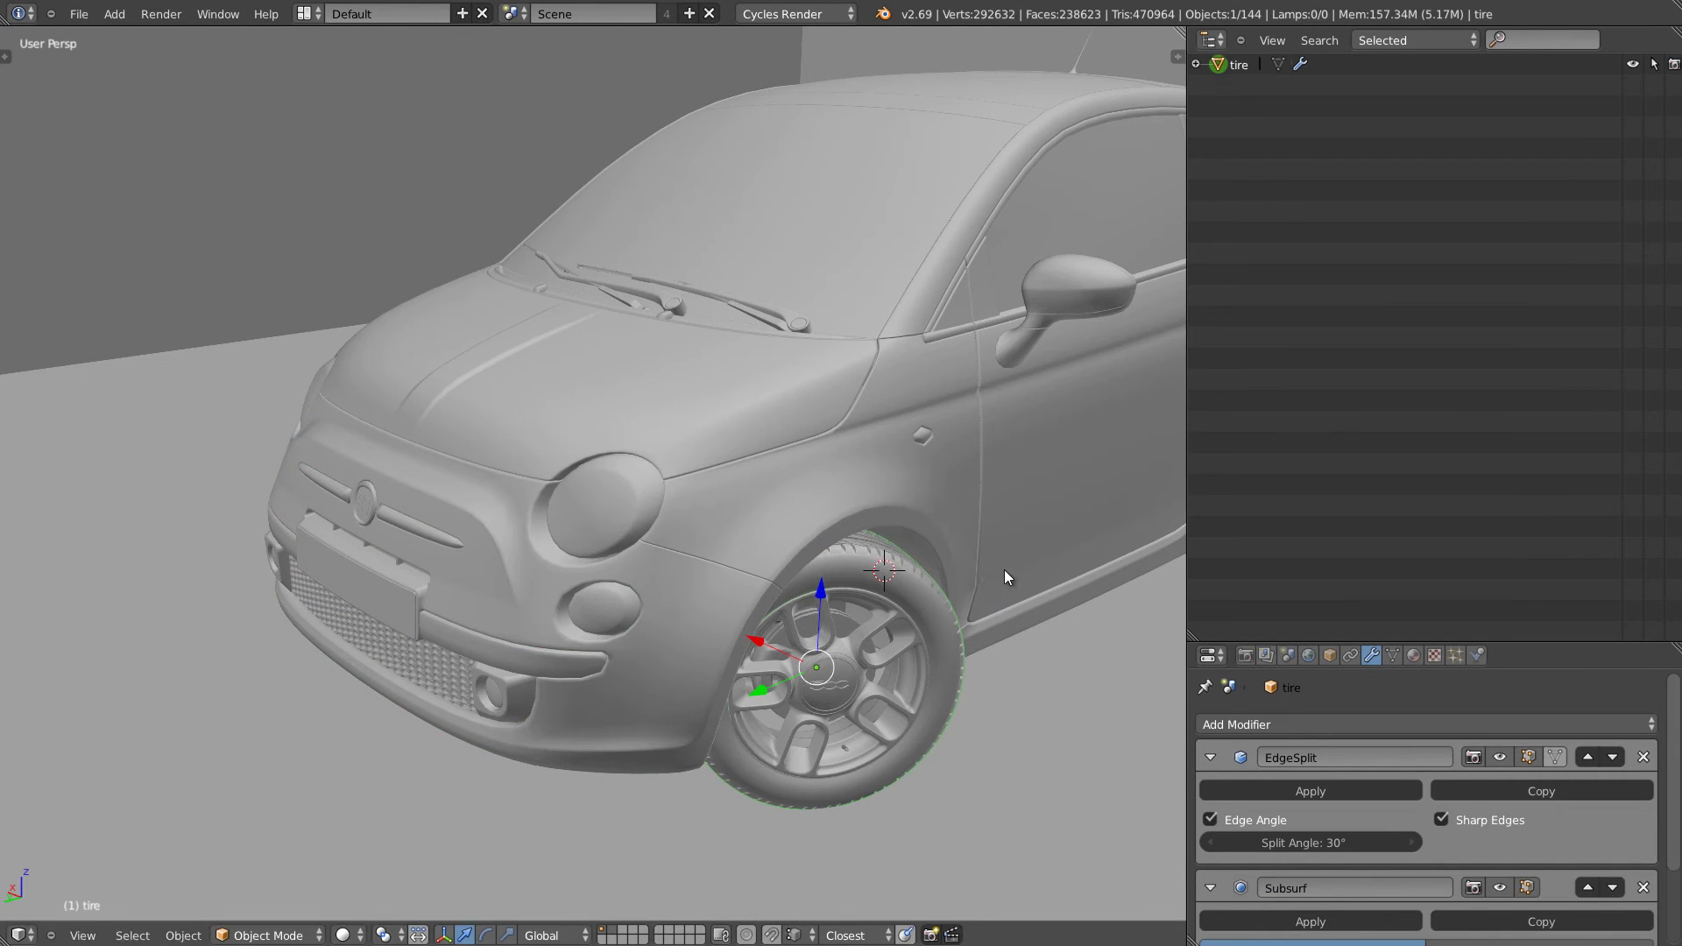
{"action": "left_click", "coordinate": [1195, 64]}
{"action": "left_click", "coordinate": [1196, 63]}
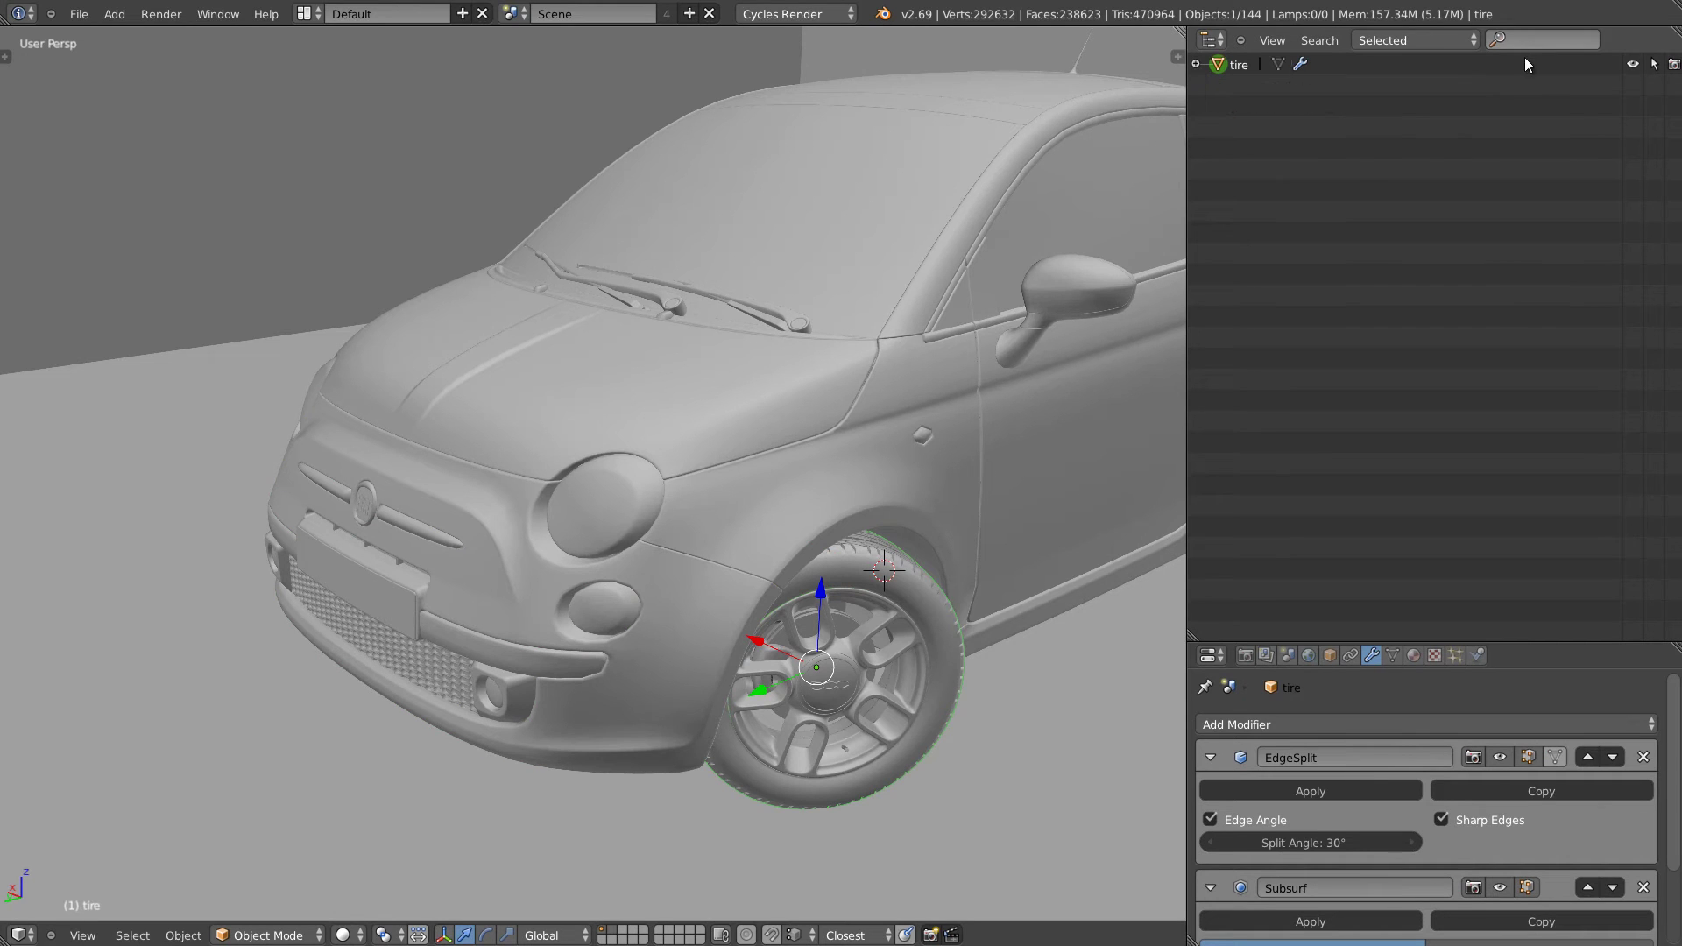
Return the Outliner to Current Scene, select the front fenders, and look through the full voiture hierarchy.
{"action": "left_click", "coordinate": [1406, 38]}
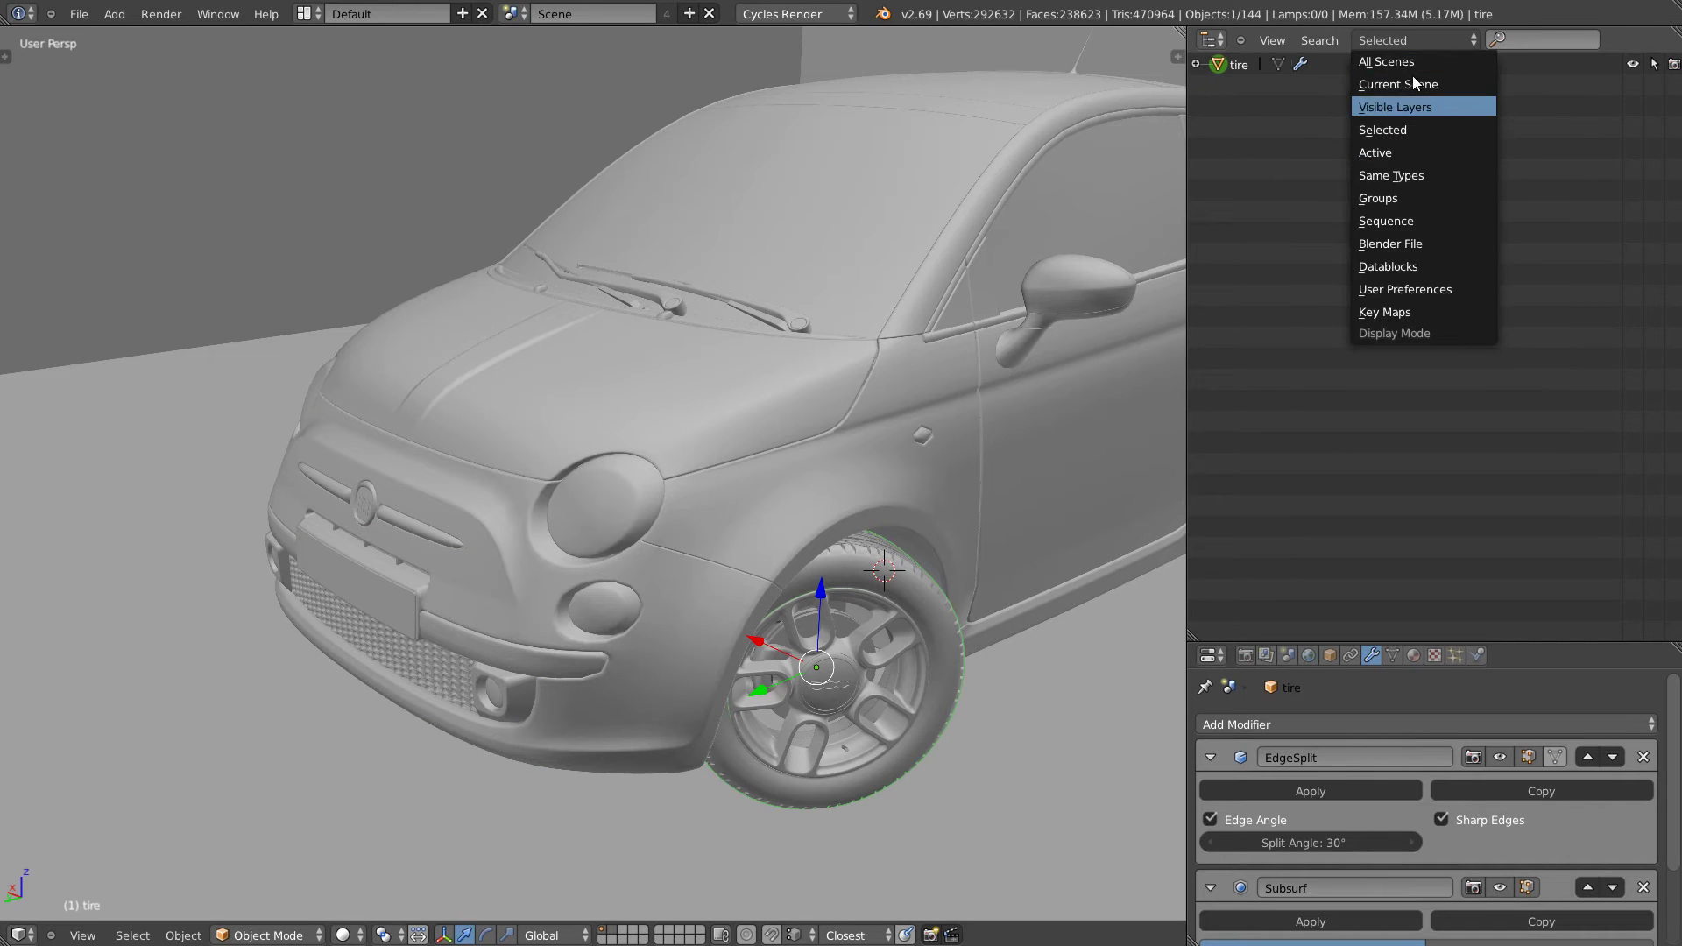
{"action": "left_click", "coordinate": [1406, 84]}
{"action": "left_click", "coordinate": [1201, 131]}
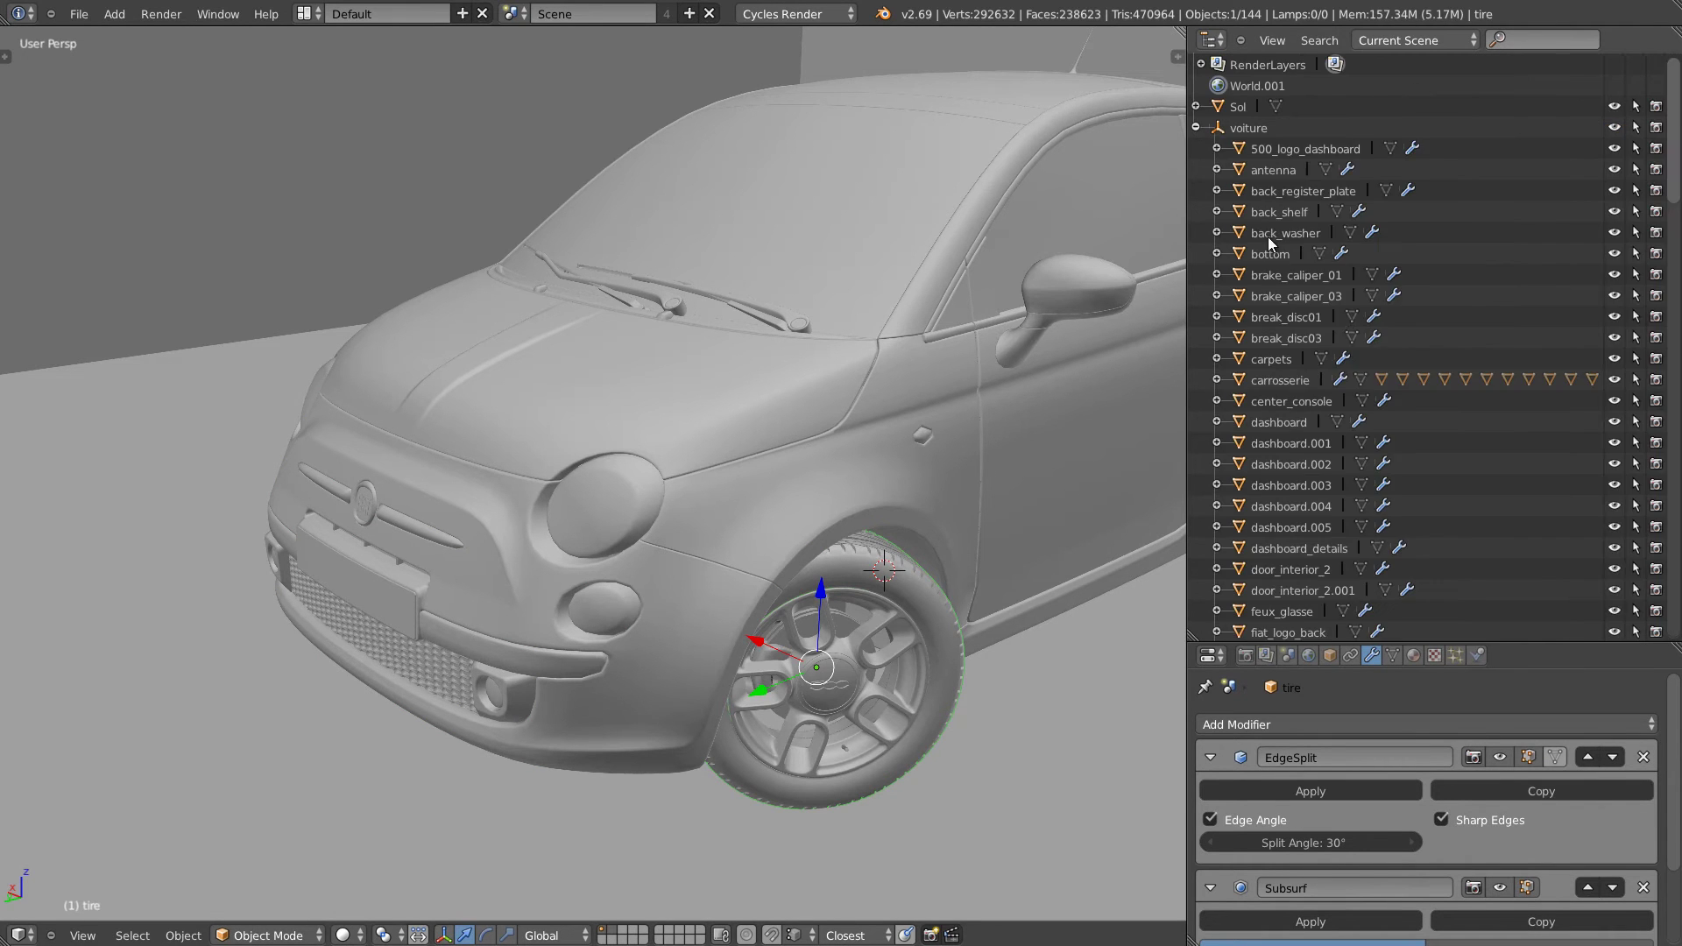
{"action": "scroll", "coordinate": [1356, 214], "scroll_direction": "down", "scroll_amount": 5}
{"action": "right_click", "coordinate": [949, 628]}
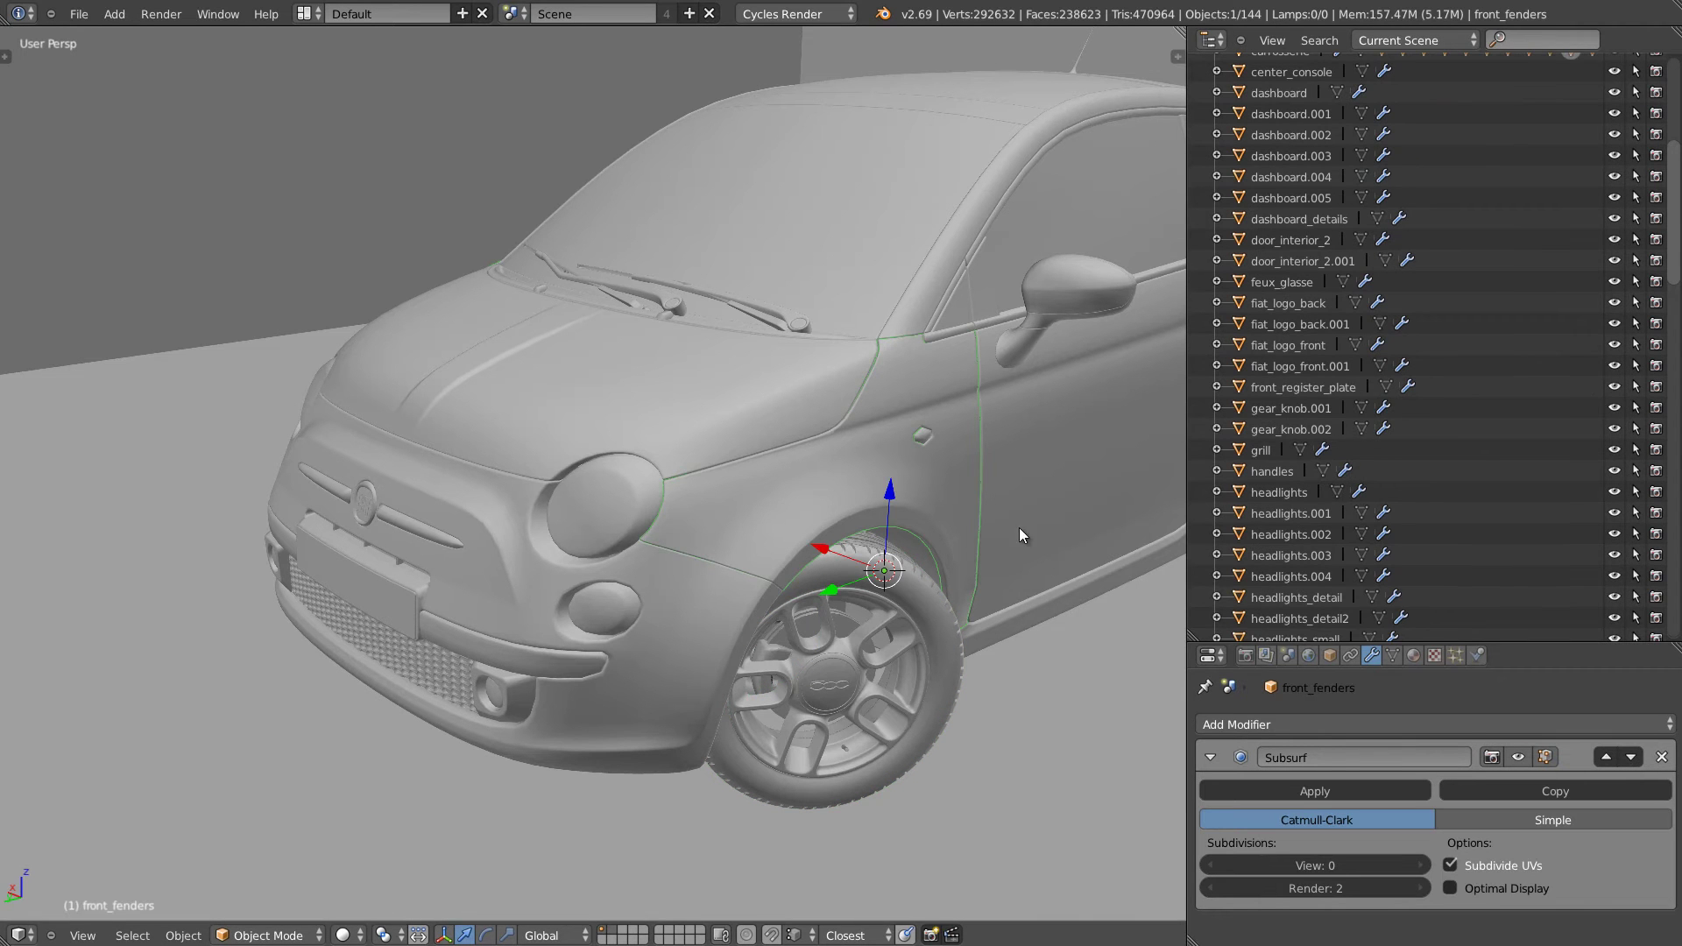
{"action": "scroll", "coordinate": [1360, 541], "scroll_direction": "down", "scroll_amount": 20}
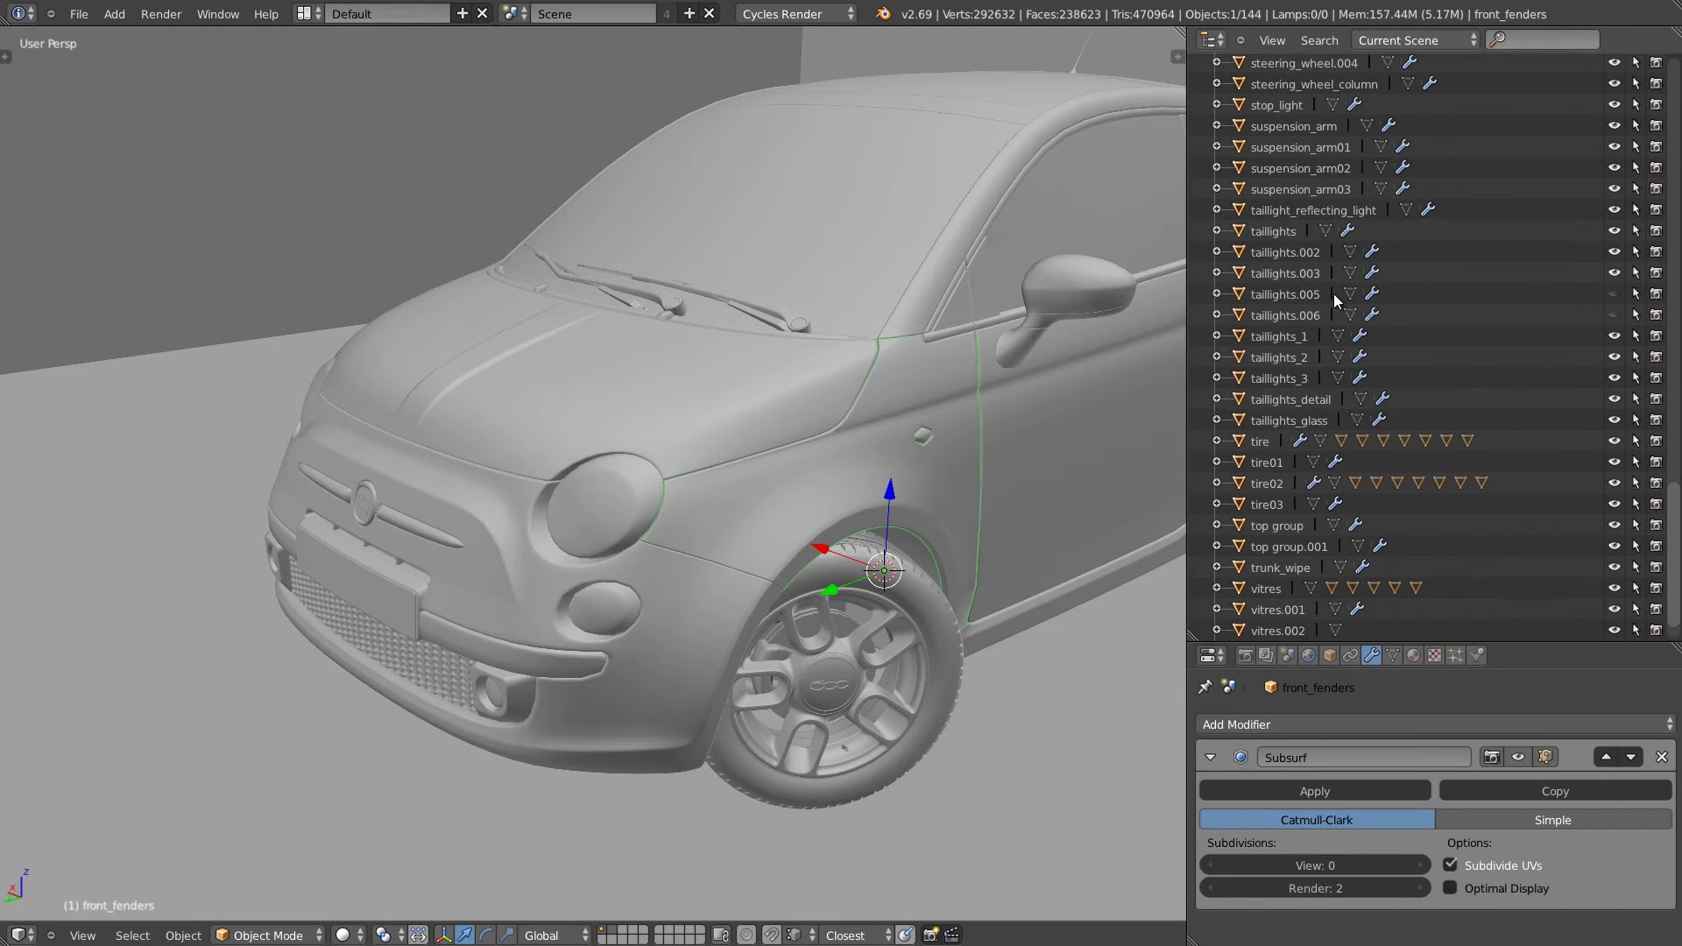
Limit the Outliner to Selected, expand front_fenders down to its modifiers, and toggle the Subsurf modifier's viewport visibility.
{"action": "left_click", "coordinate": [1418, 41]}
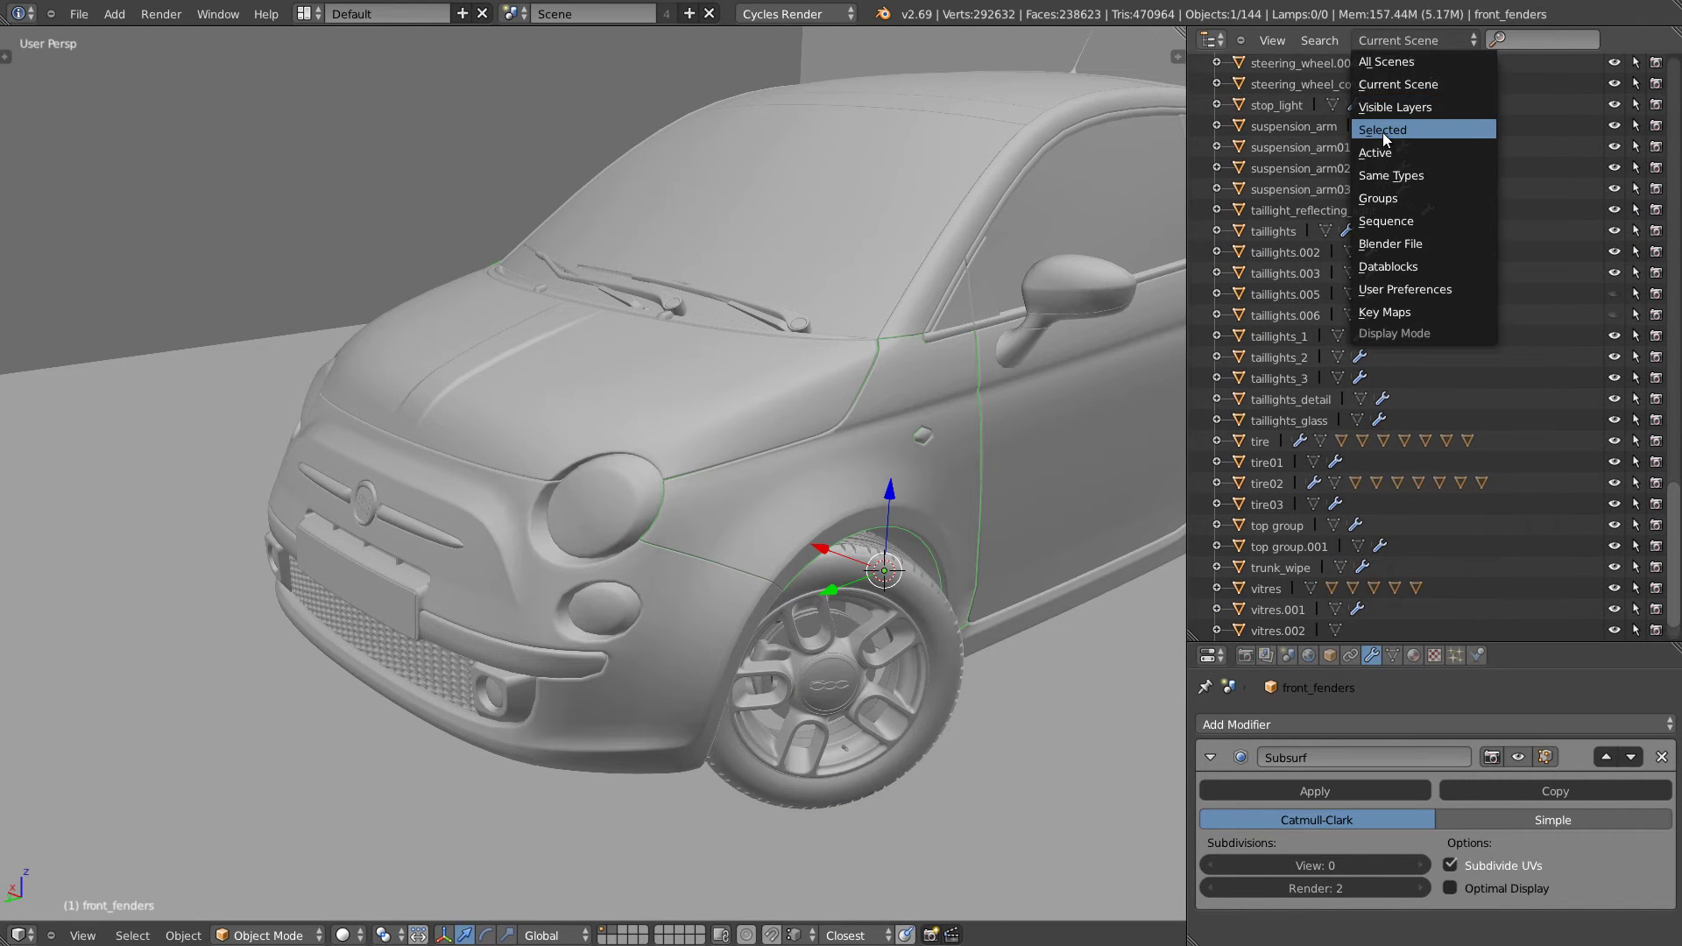
{"action": "left_click", "coordinate": [1381, 129]}
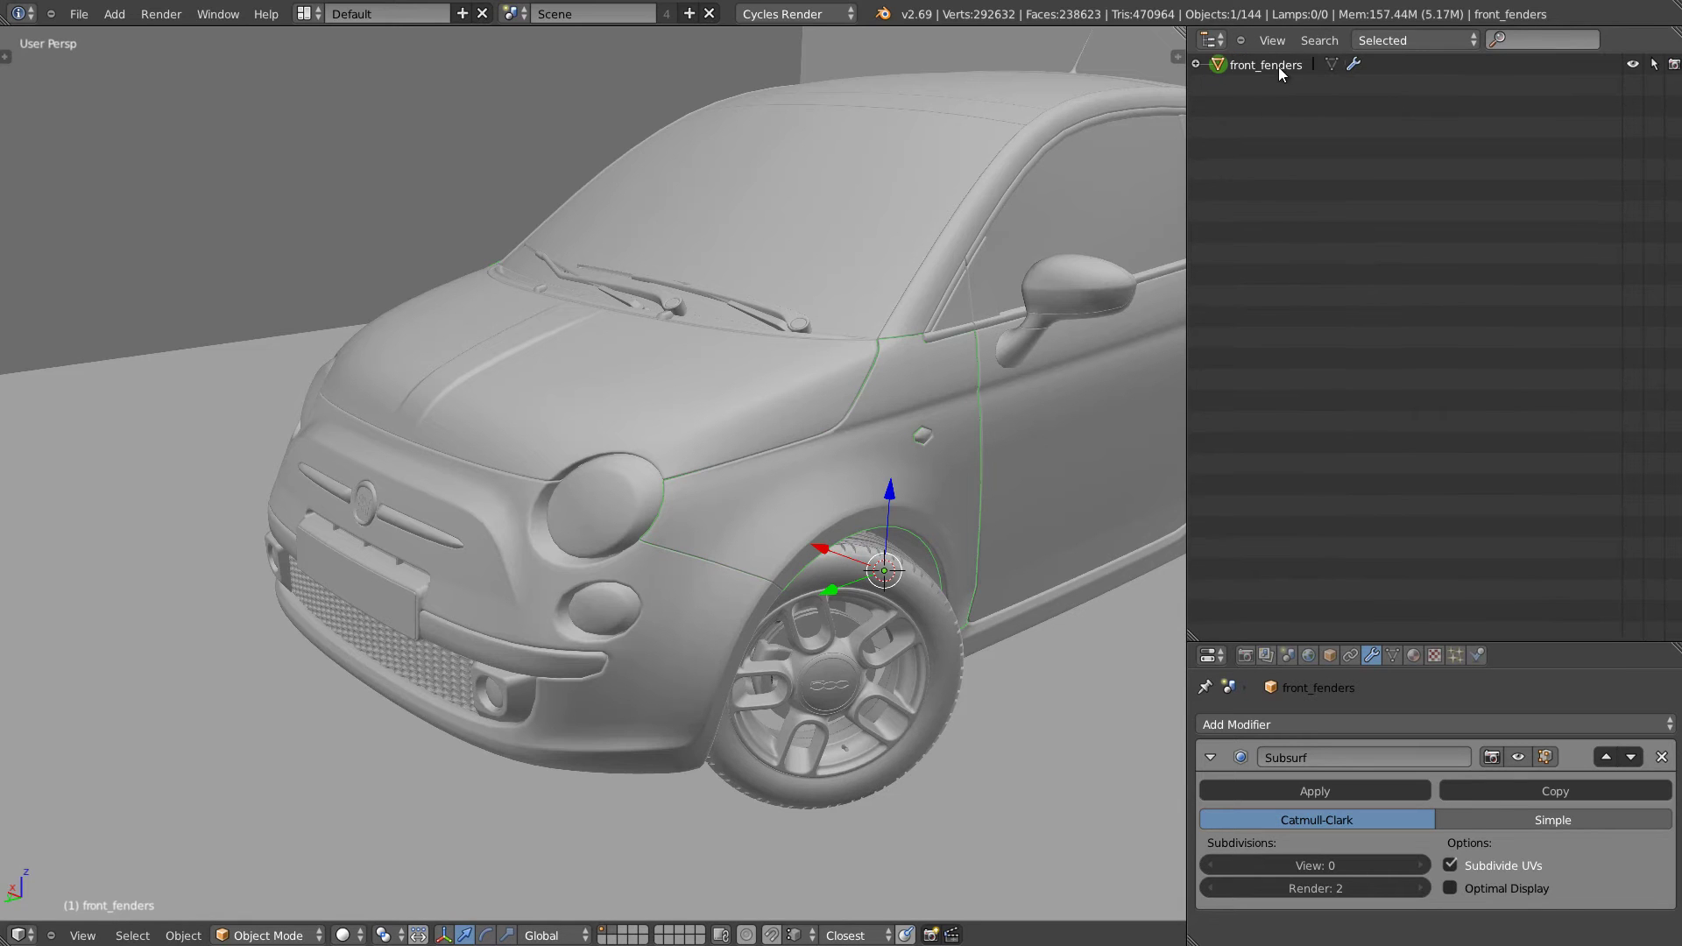
{"action": "left_click", "coordinate": [1196, 64]}
{"action": "left_click", "coordinate": [1222, 106]}
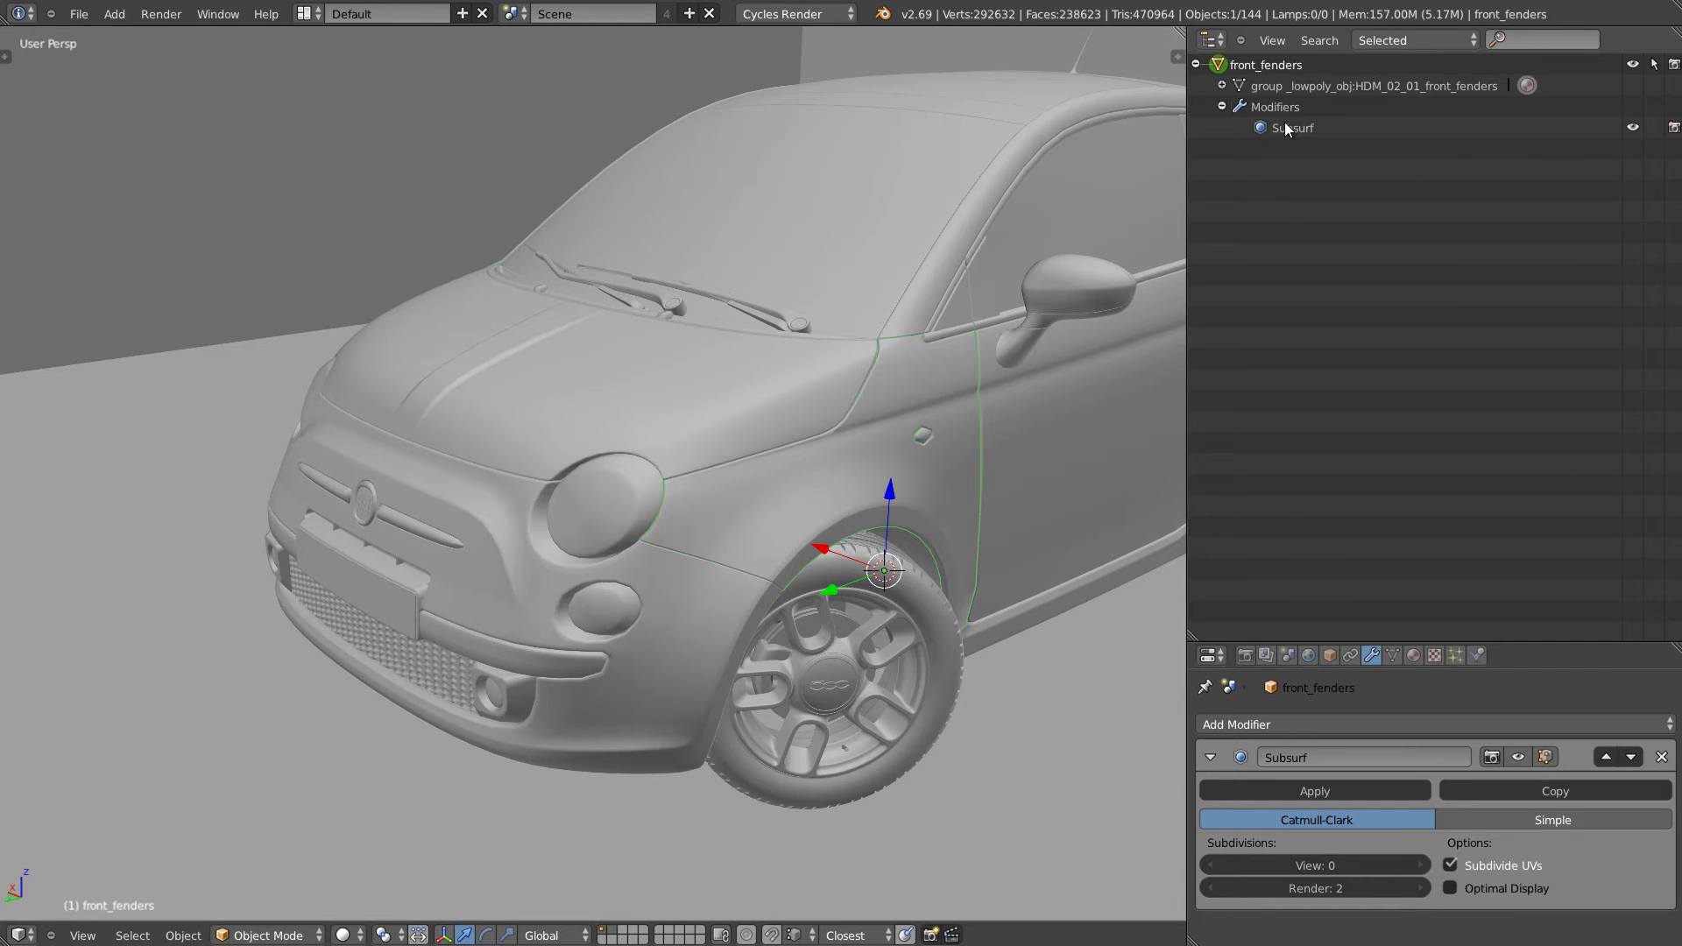
{"action": "left_click", "coordinate": [1633, 129]}
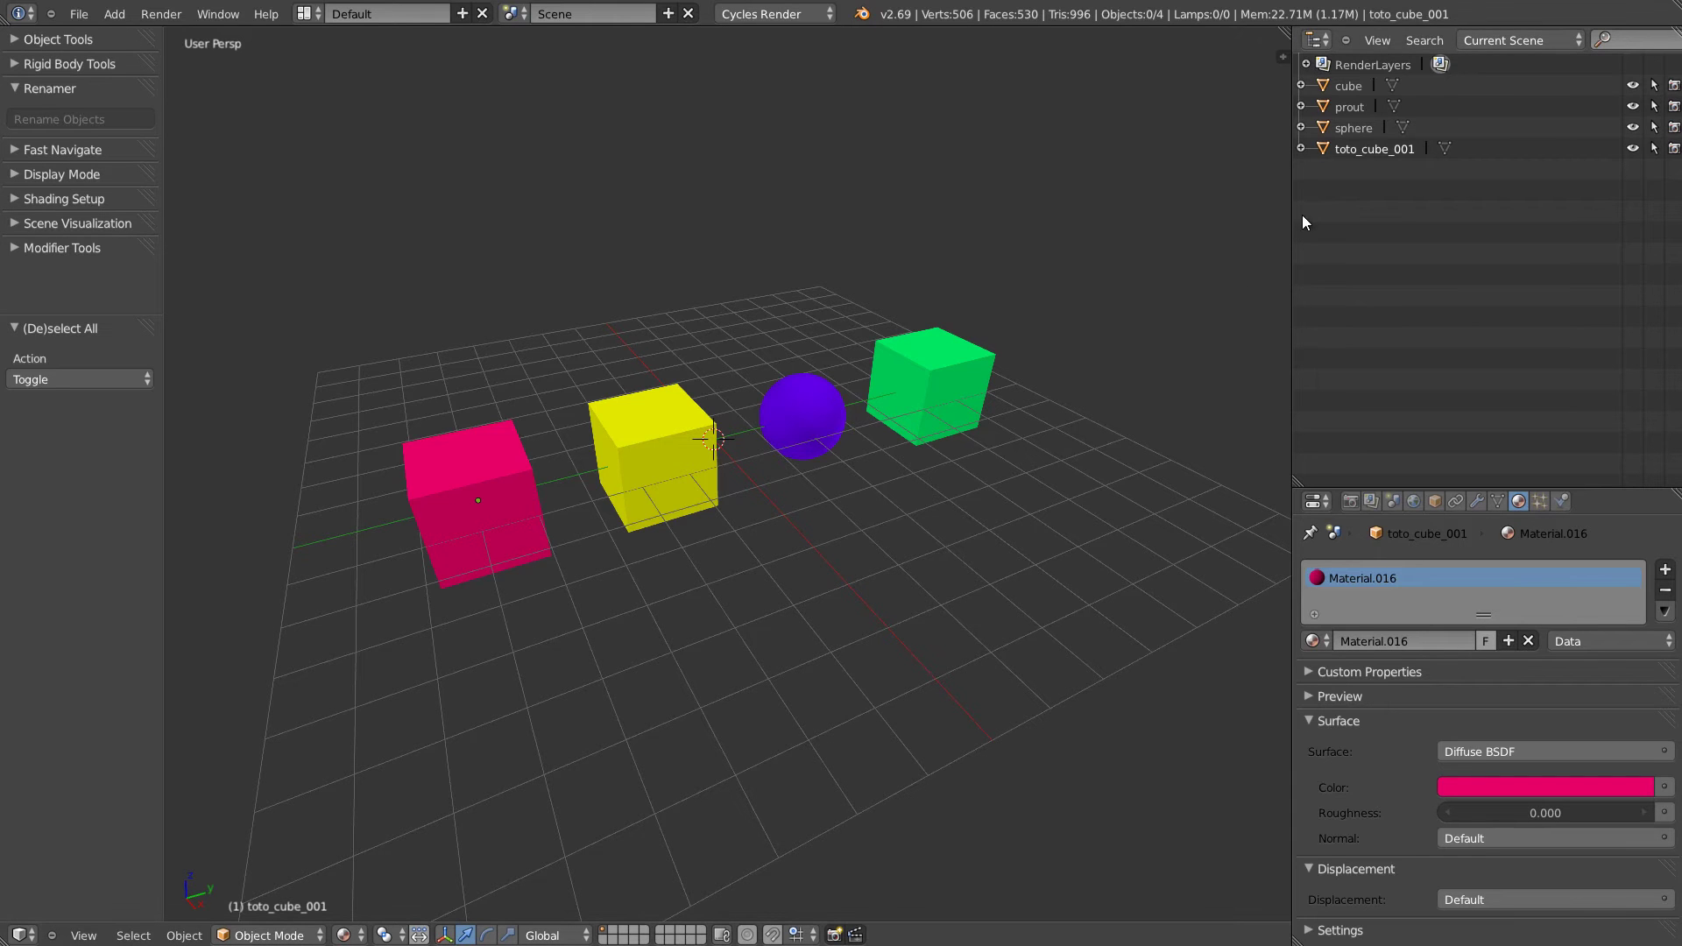
Select the yellow cube, the sphere and the green cube, and batch-rename them by replacing the find string * with toto.
{"action": "left_click", "coordinate": [1351, 85]}
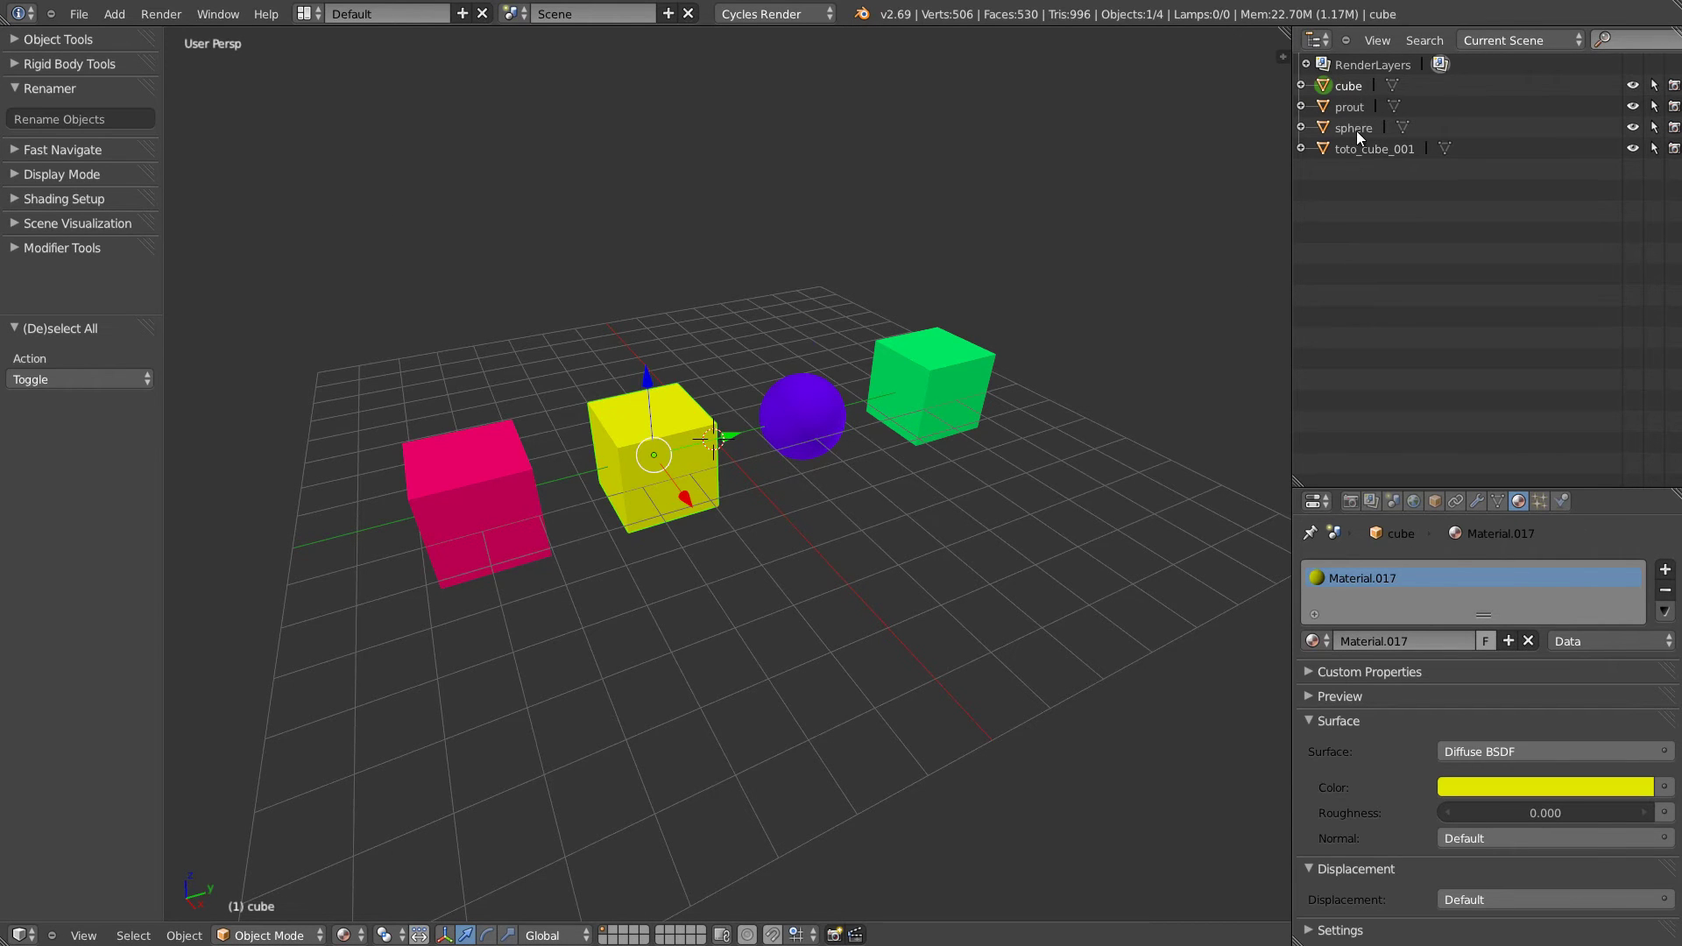
{"action": "left_click", "coordinate": [1373, 148], "text": "shift"}
{"action": "left_click", "coordinate": [1353, 127], "text": "shift"}
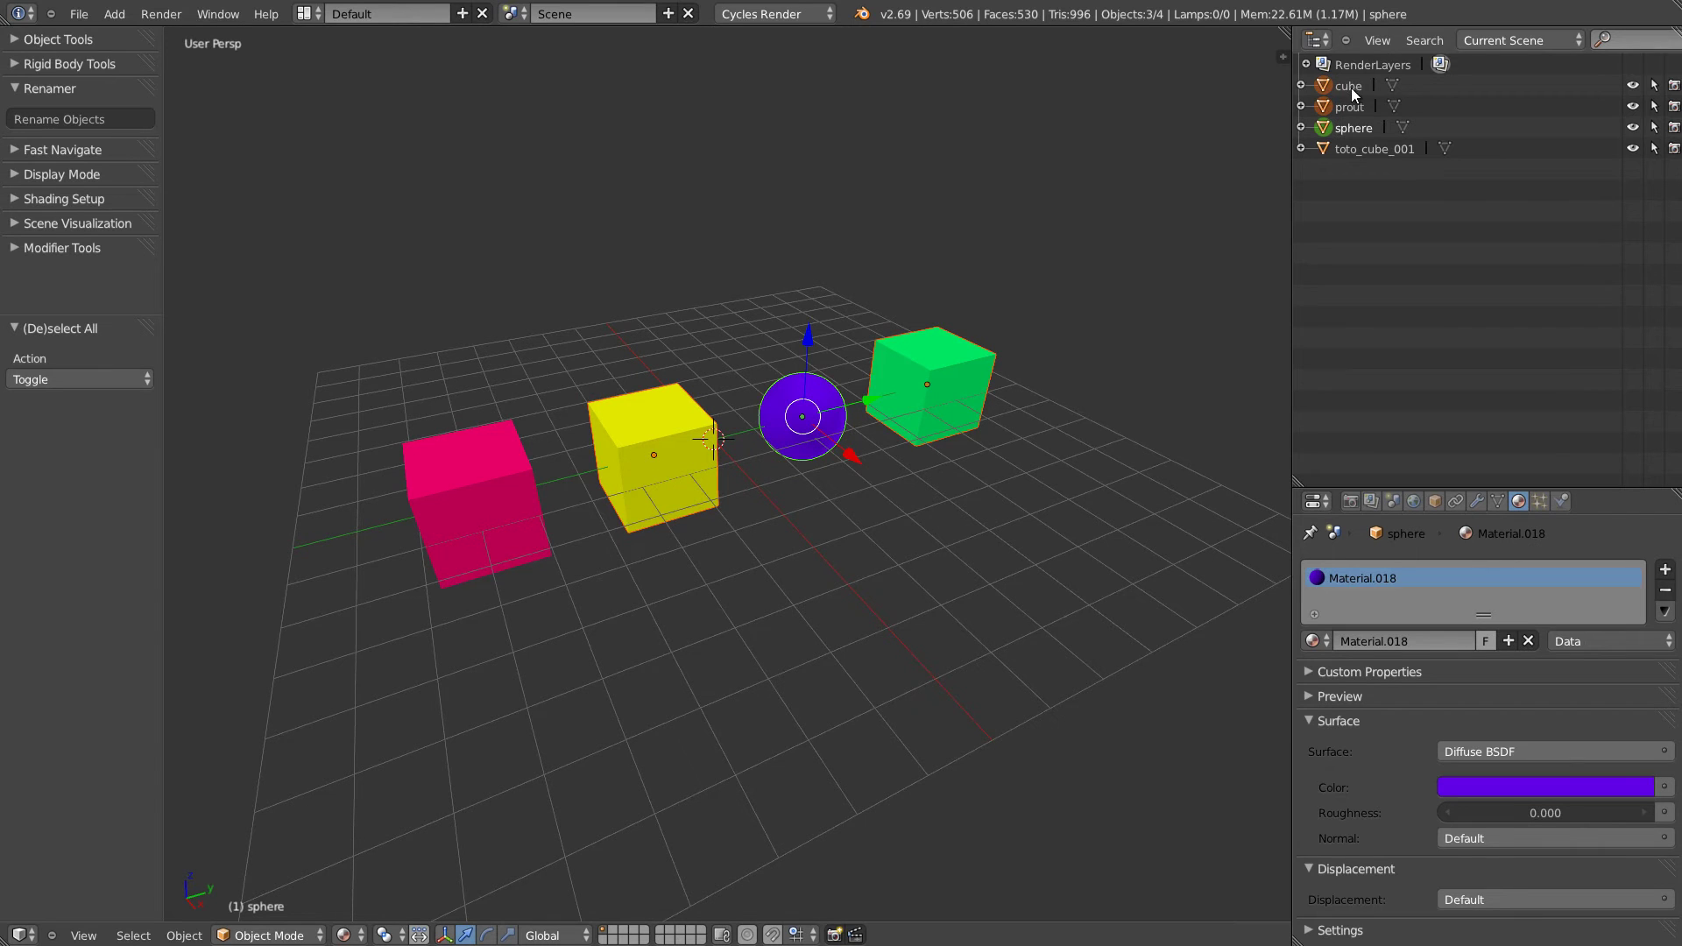
{"action": "left_click", "coordinate": [77, 116]}
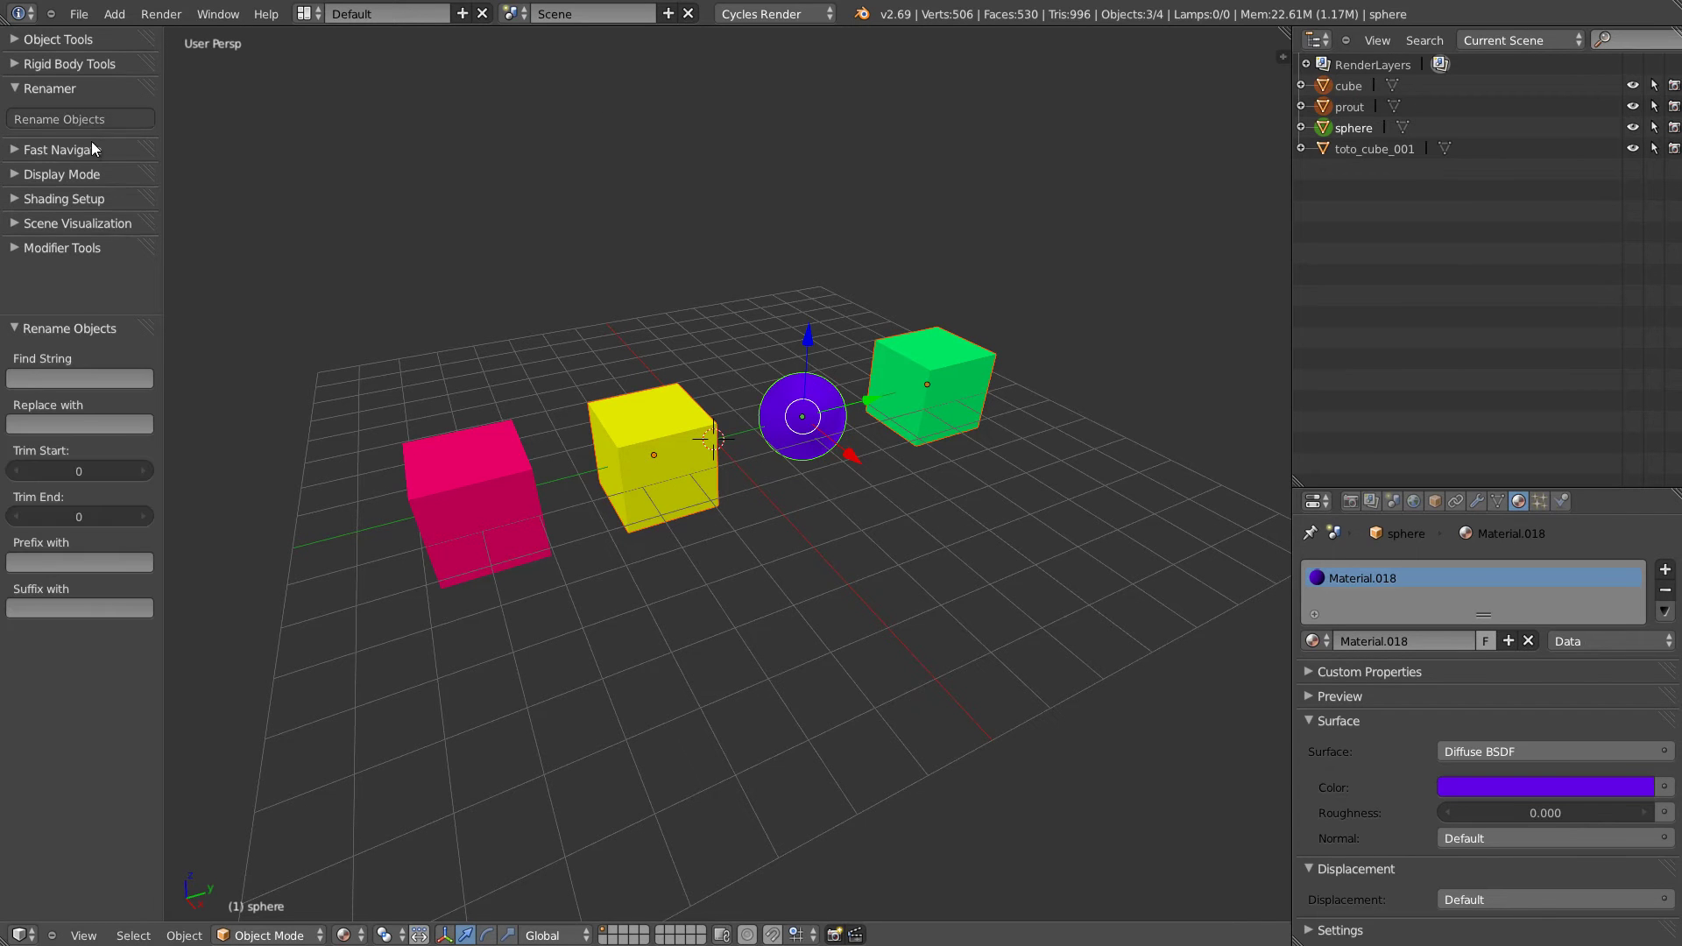
{"action": "left_click", "coordinate": [38, 377]}
{"action": "type", "text": "*"}
{"action": "key", "text": "Return"}
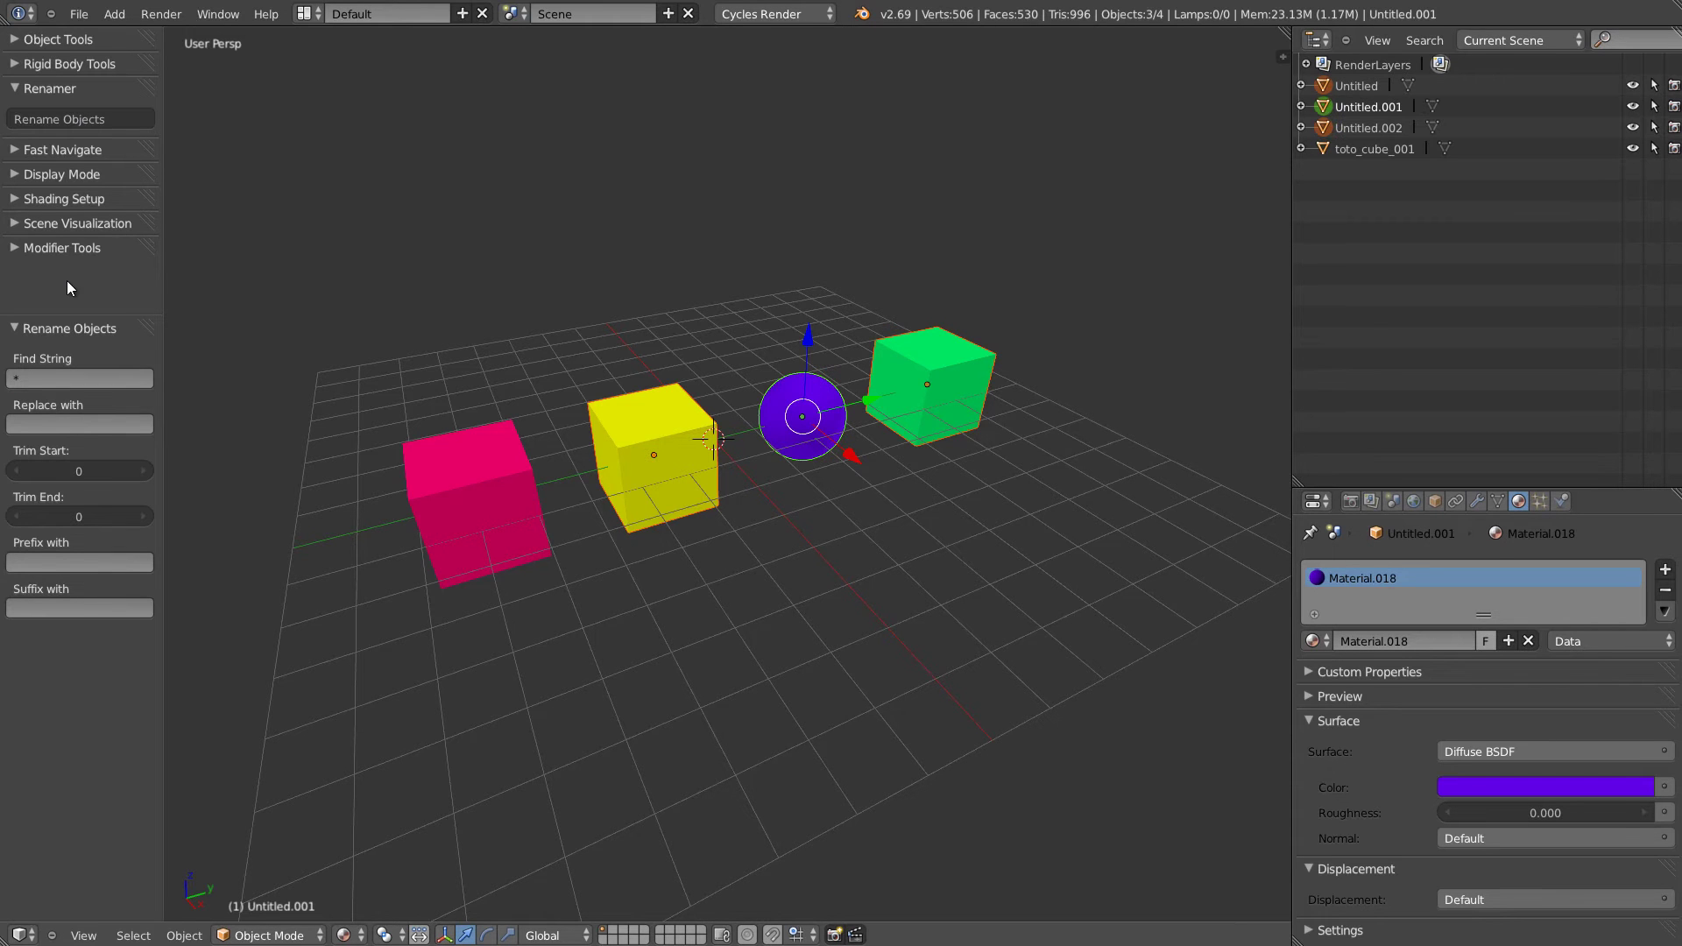
{"action": "left_click", "coordinate": [75, 424]}
{"action": "type", "text": "toto"}
{"action": "key", "text": "Return"}
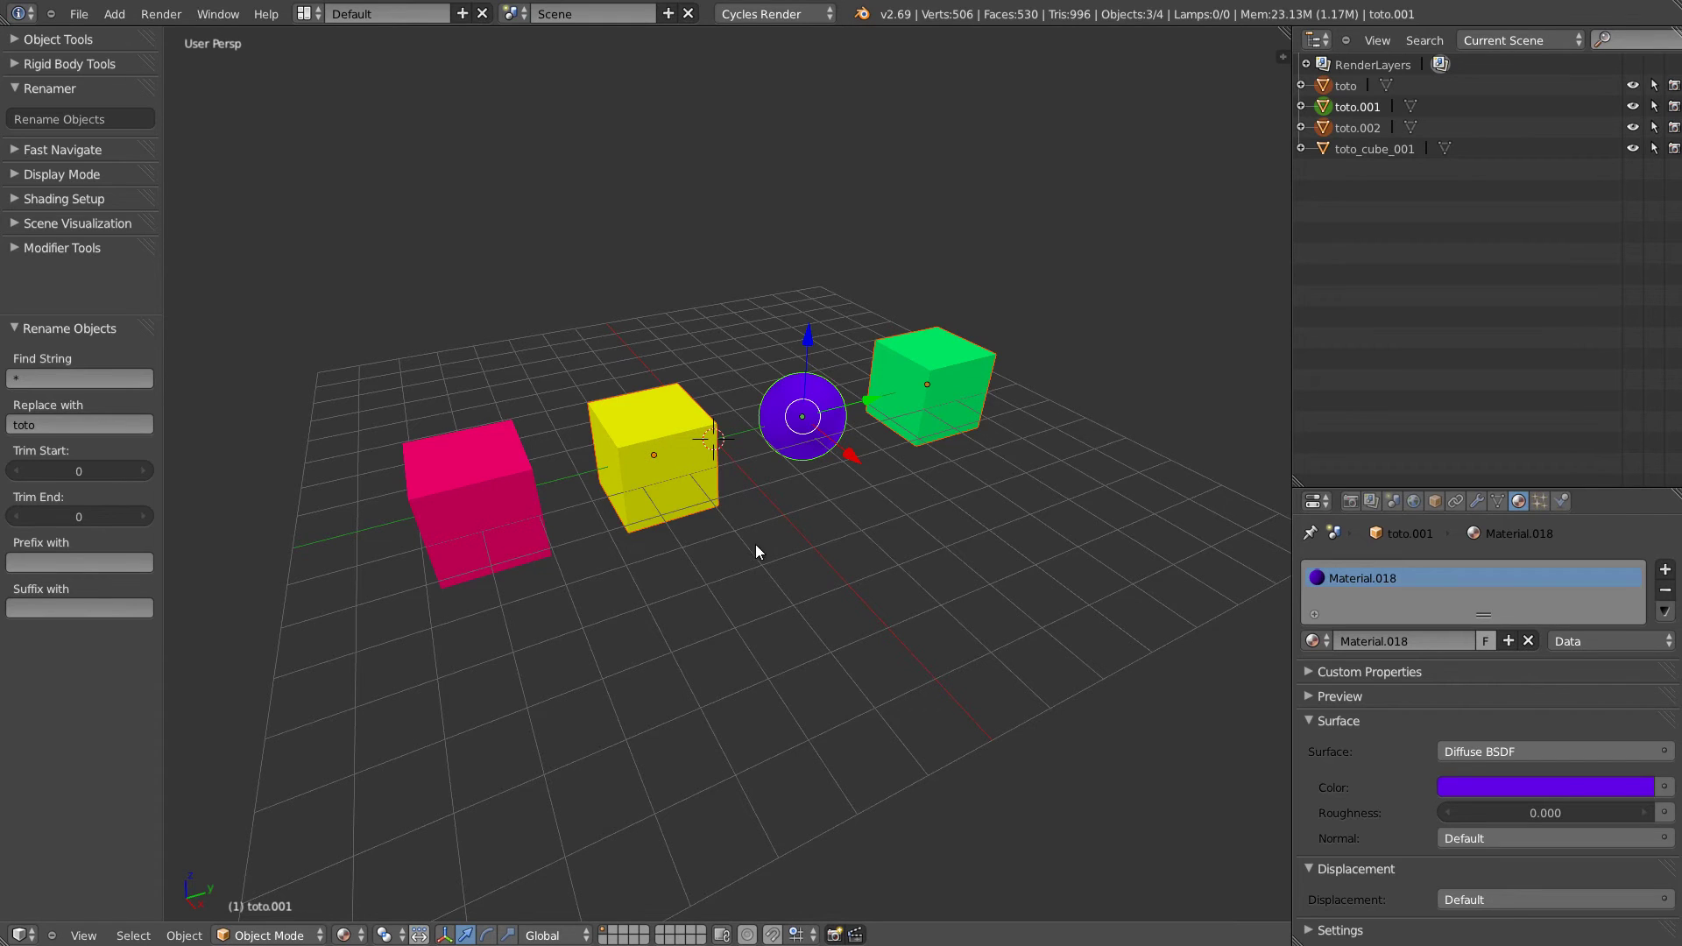
Select only toto_cube_001, run Rename Objects on it, and clear both the find string and the replacement text.
{"action": "key", "text": "a"}
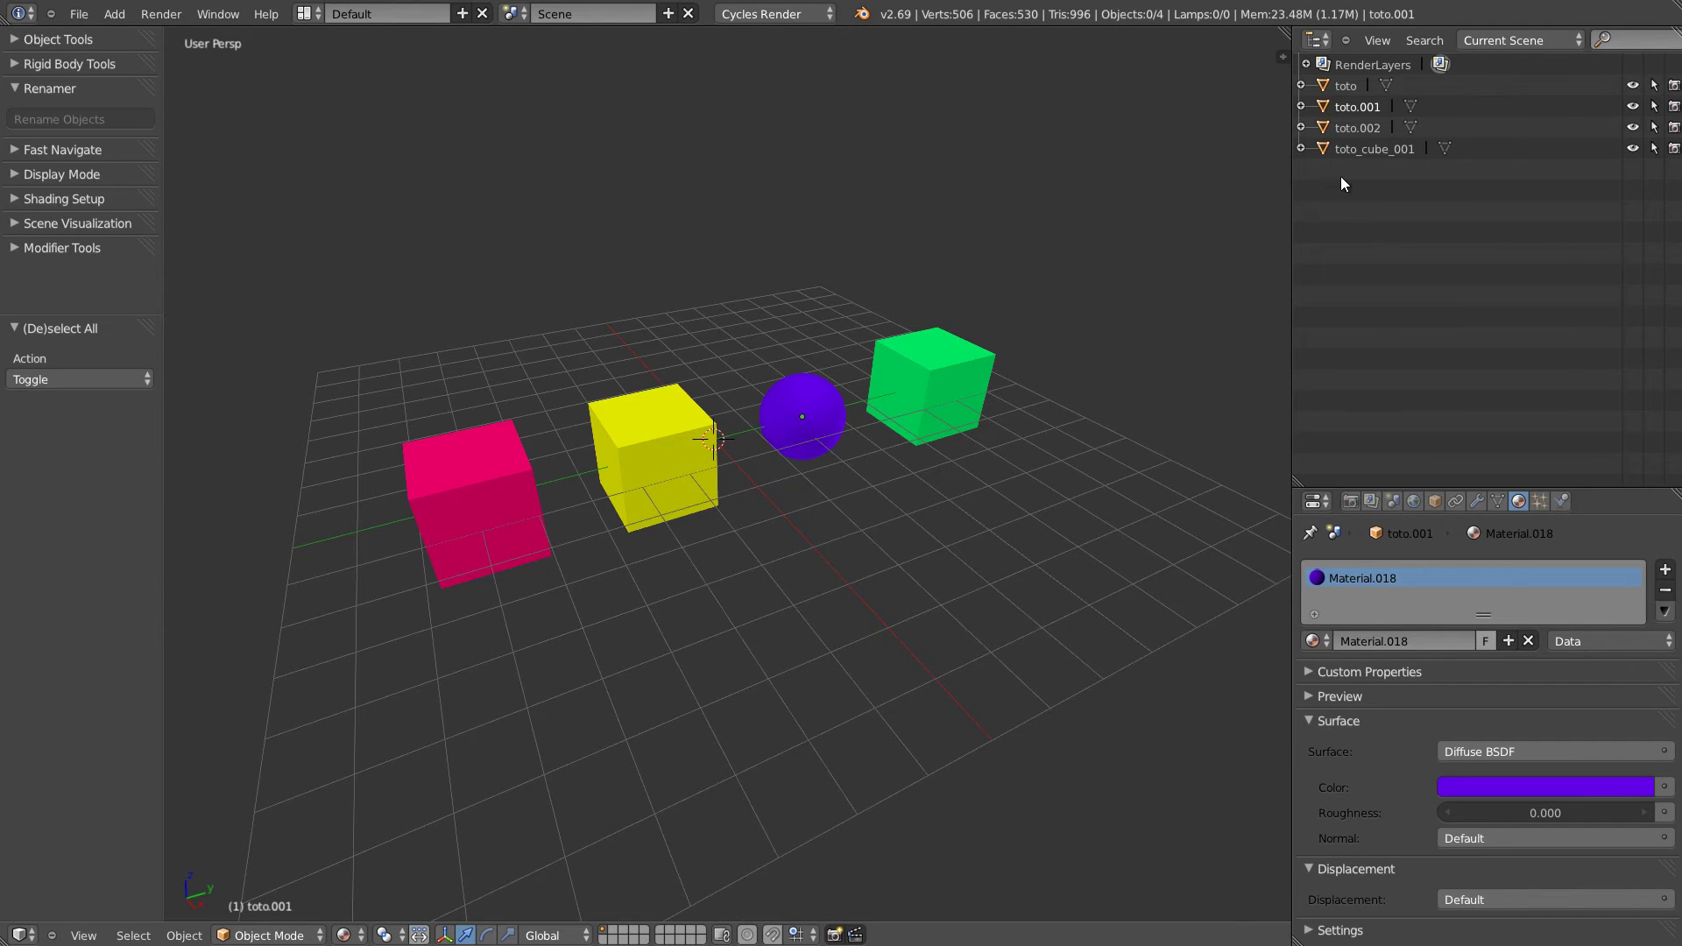
{"action": "left_click", "coordinate": [1357, 149]}
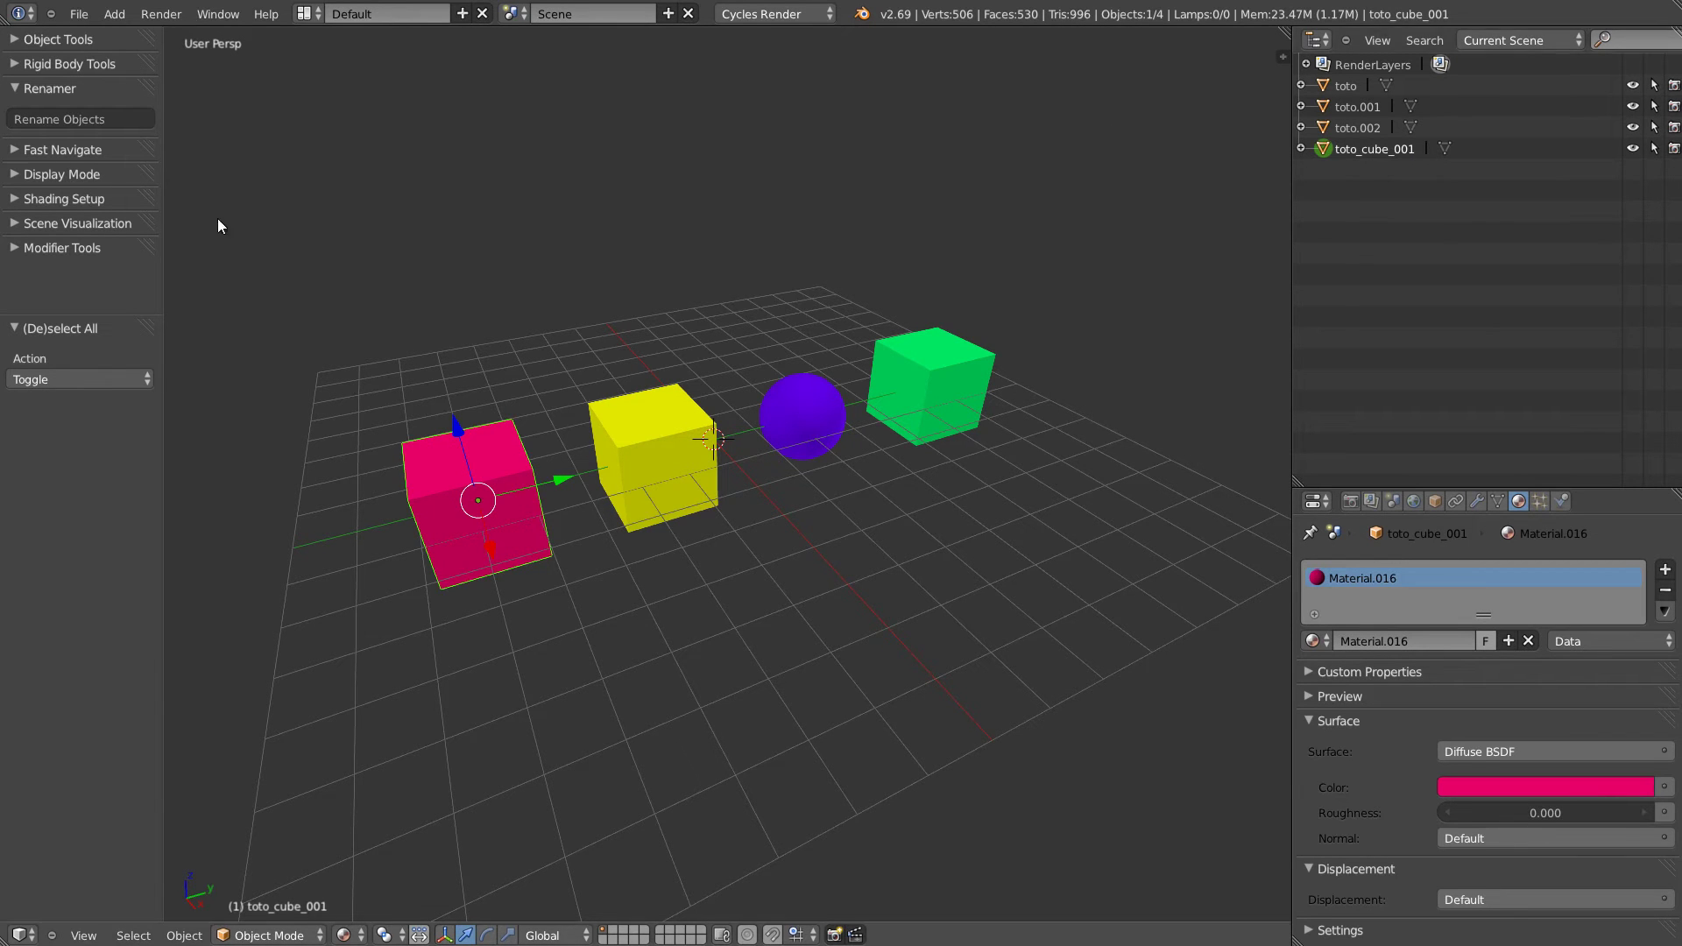
{"action": "left_click", "coordinate": [95, 119]}
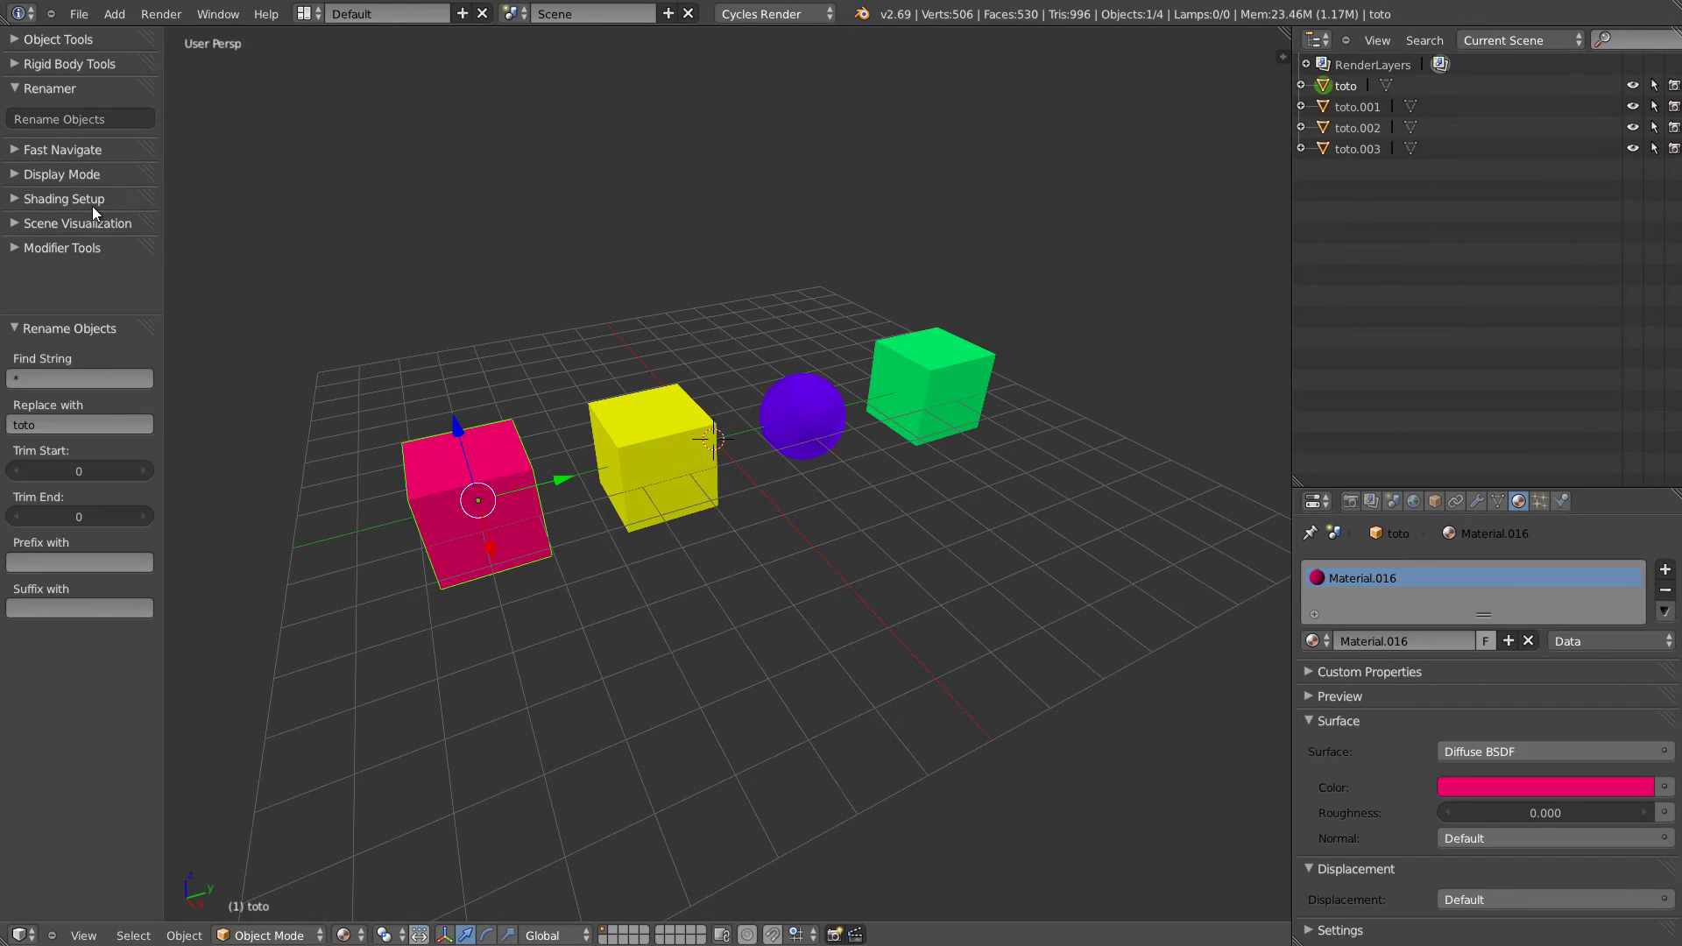
{"action": "left_click", "coordinate": [55, 370]}
{"action": "key", "text": "BackSpace"}
{"action": "key", "text": "Return"}
{"action": "left_click", "coordinate": [58, 422]}
{"action": "key", "text": "BackSpace"}
{"action": "key", "text": "Return"}
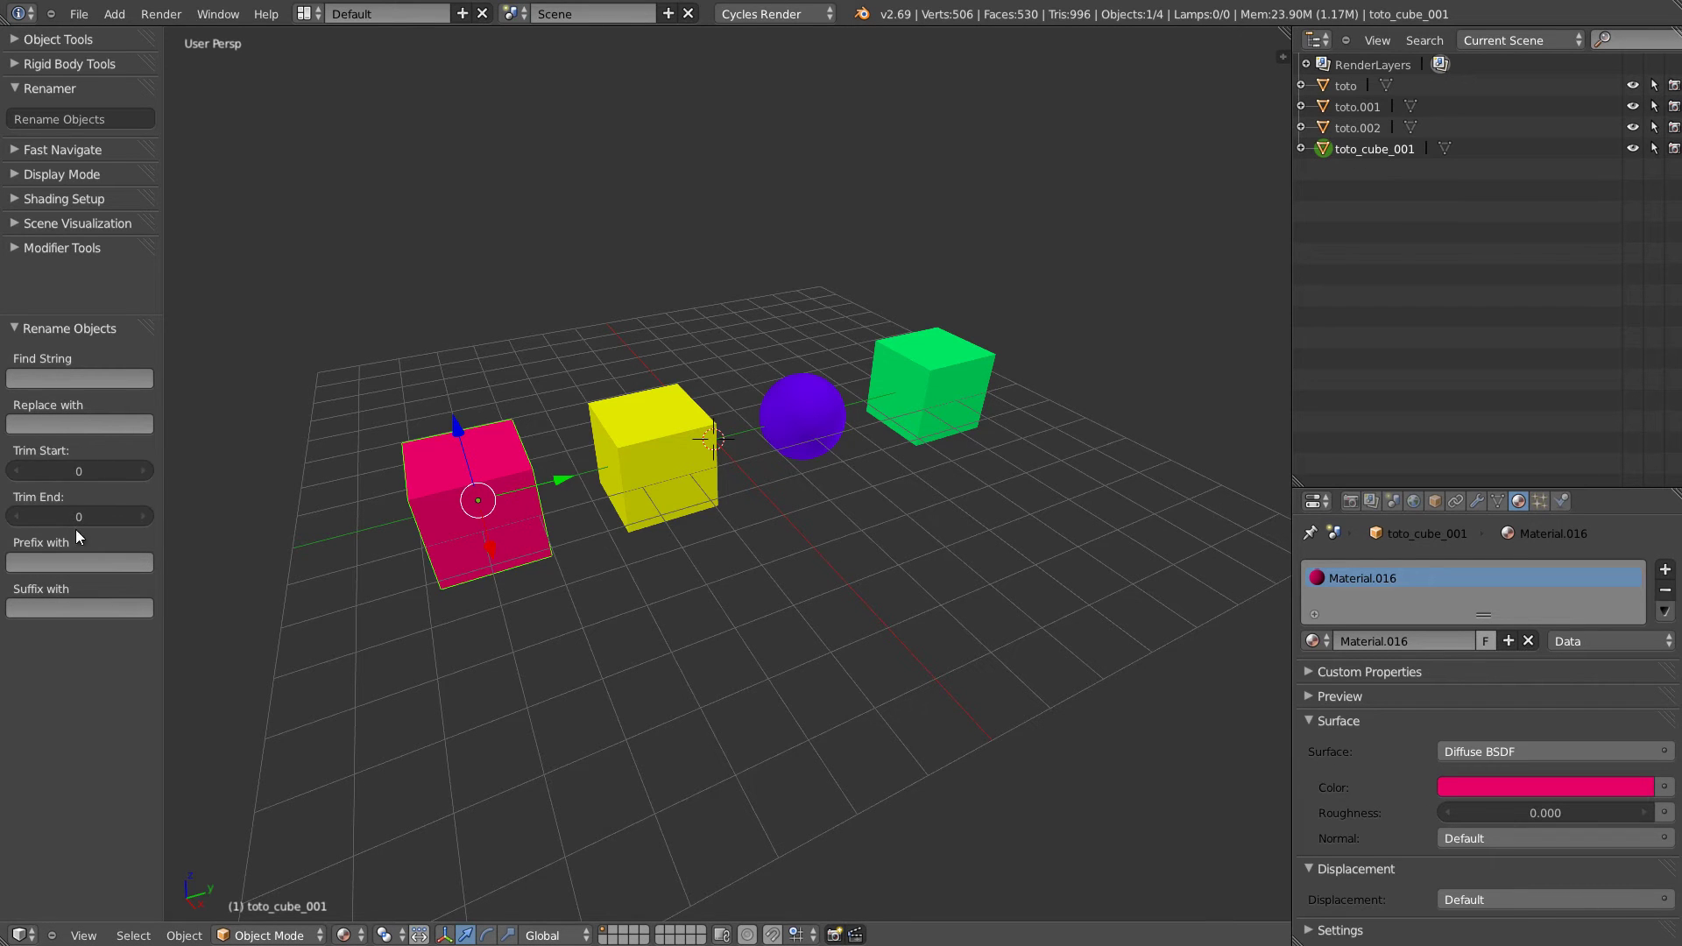
Try several Trim Start amounts on the pink cube's name and settle on 5.
{"action": "left_click", "coordinate": [144, 472]}
{"action": "left_click", "coordinate": [142, 472]}
{"action": "left_click", "coordinate": [142, 472]}
{"action": "left_click", "coordinate": [142, 472]}
{"action": "left_click", "coordinate": [142, 473]}
{"action": "left_click", "coordinate": [143, 474]}
{"action": "left_click", "coordinate": [143, 473]}
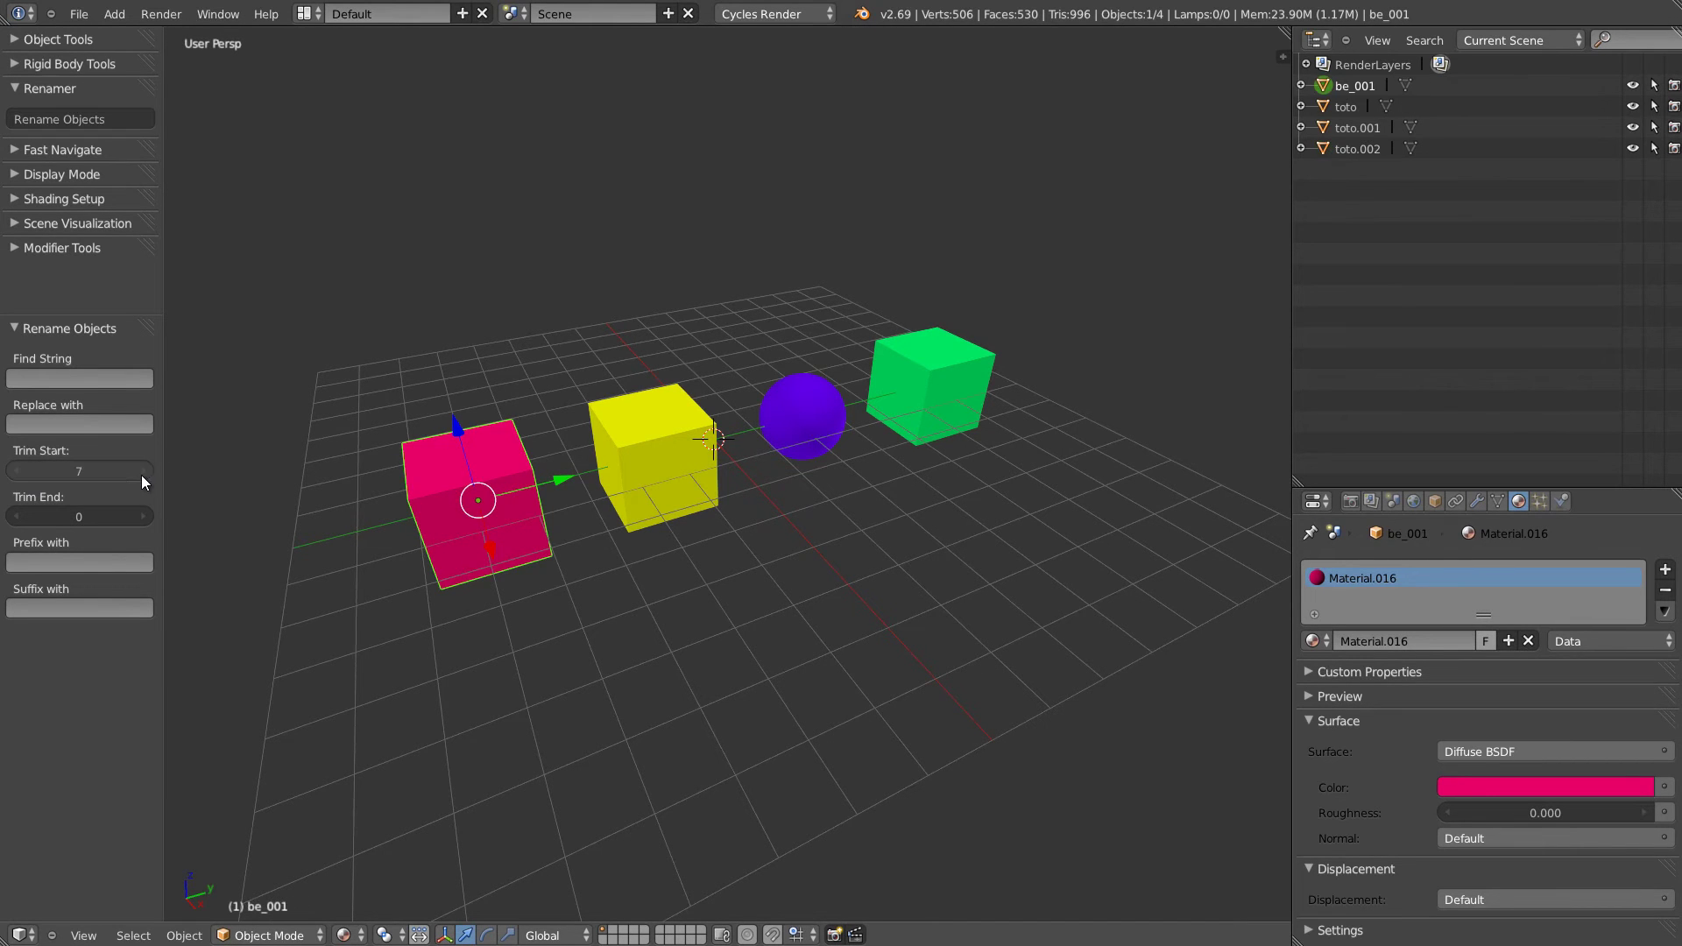
{"action": "left_click", "coordinate": [21, 474]}
{"action": "left_click", "coordinate": [21, 474]}
{"action": "left_click", "coordinate": [21, 473]}
{"action": "left_click", "coordinate": [21, 473]}
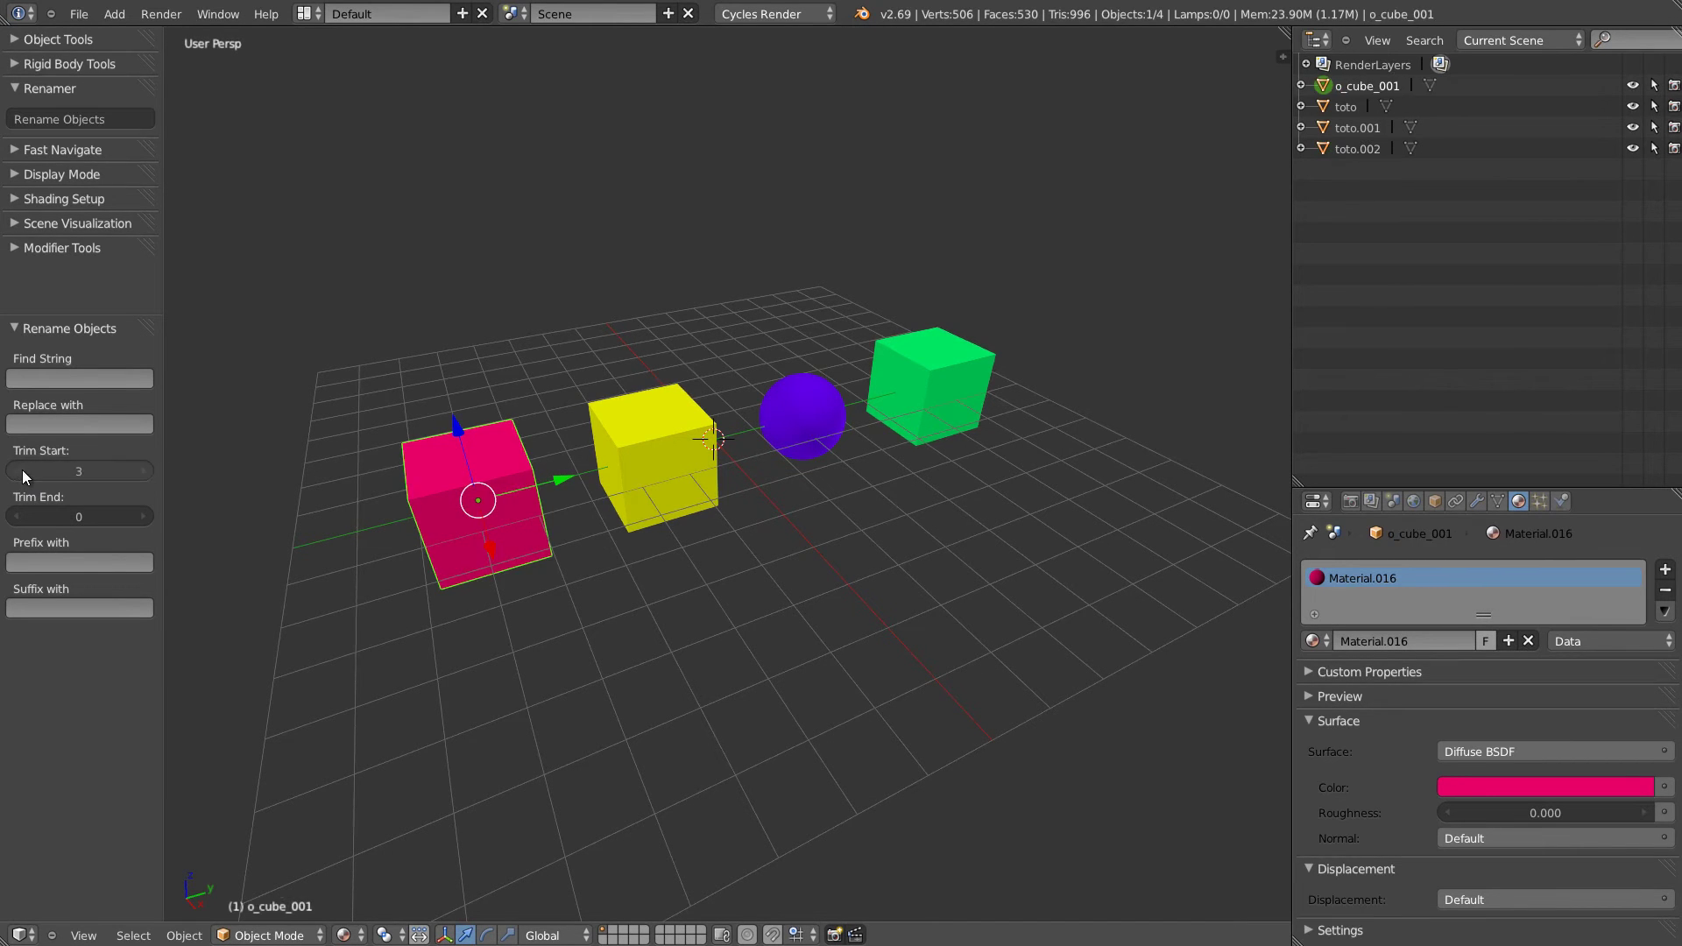
{"action": "left_click", "coordinate": [143, 471]}
{"action": "left_click", "coordinate": [141, 473]}
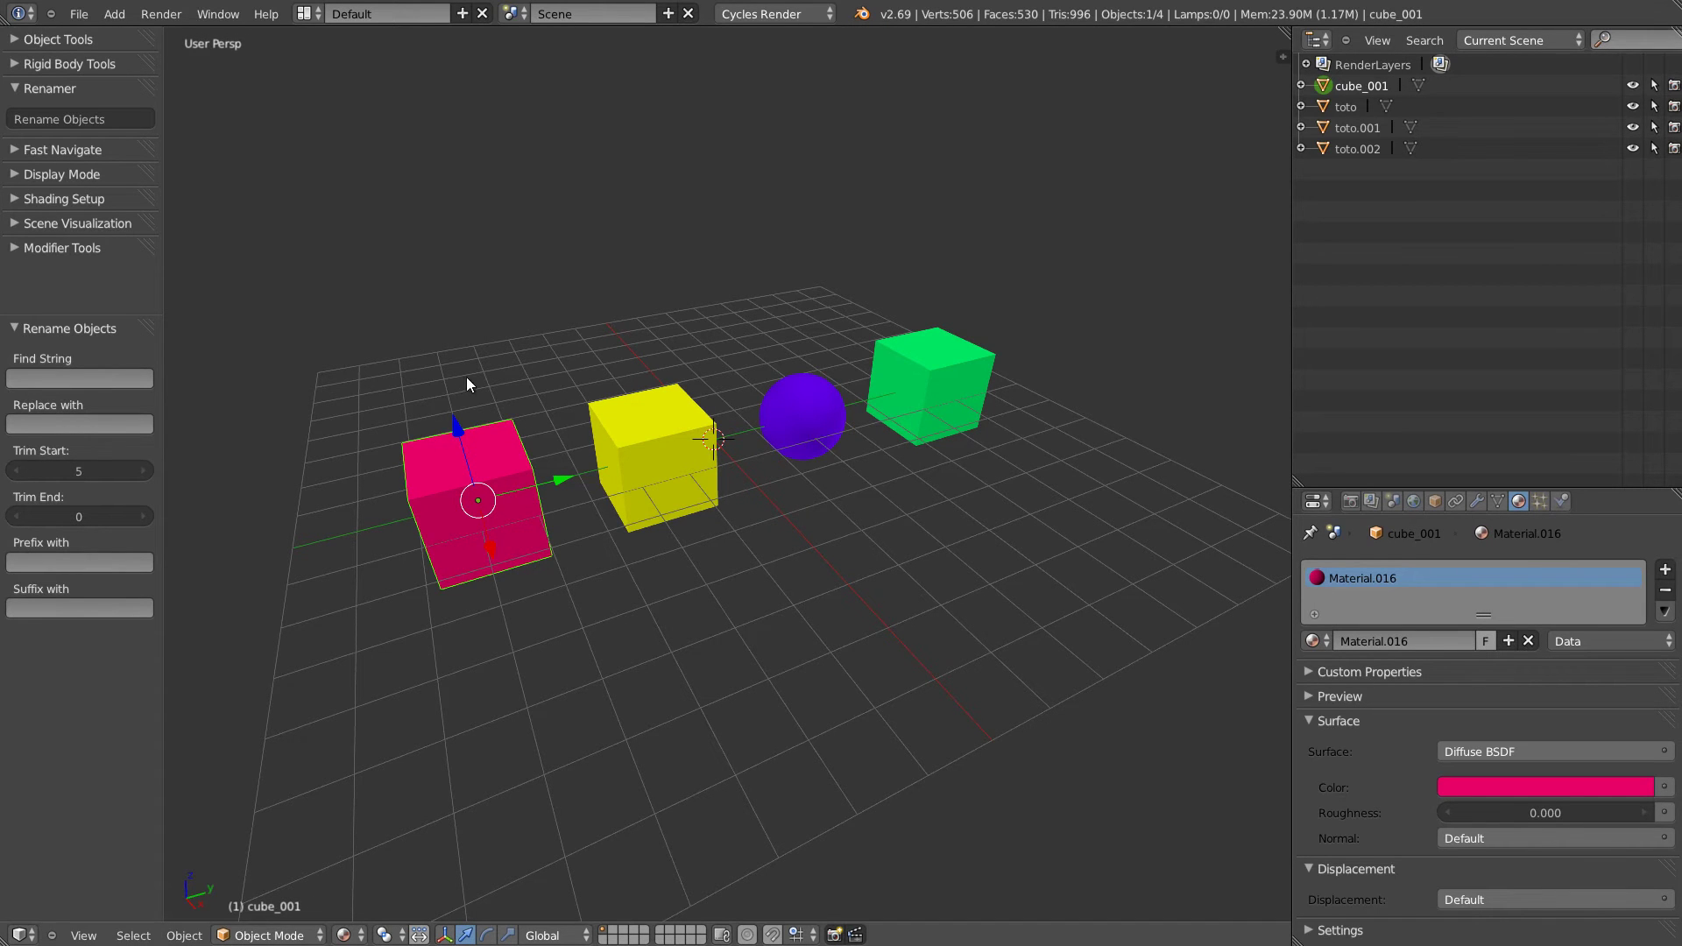
Reselect the pink cube, run Rename Objects on it again, and set Trim Start to 0.
{"action": "key", "text": "a"}
{"action": "mouse_move", "coordinate": [818, 363]}
{"action": "middle_mouse_down"}
{"action": "mouse_move", "coordinate": [804, 406]}
{"action": "mouse_move", "coordinate": [806, 387]}
{"action": "middle_mouse_up"}
{"action": "right_click", "coordinate": [501, 502]}
{"action": "left_click", "coordinate": [104, 116]}
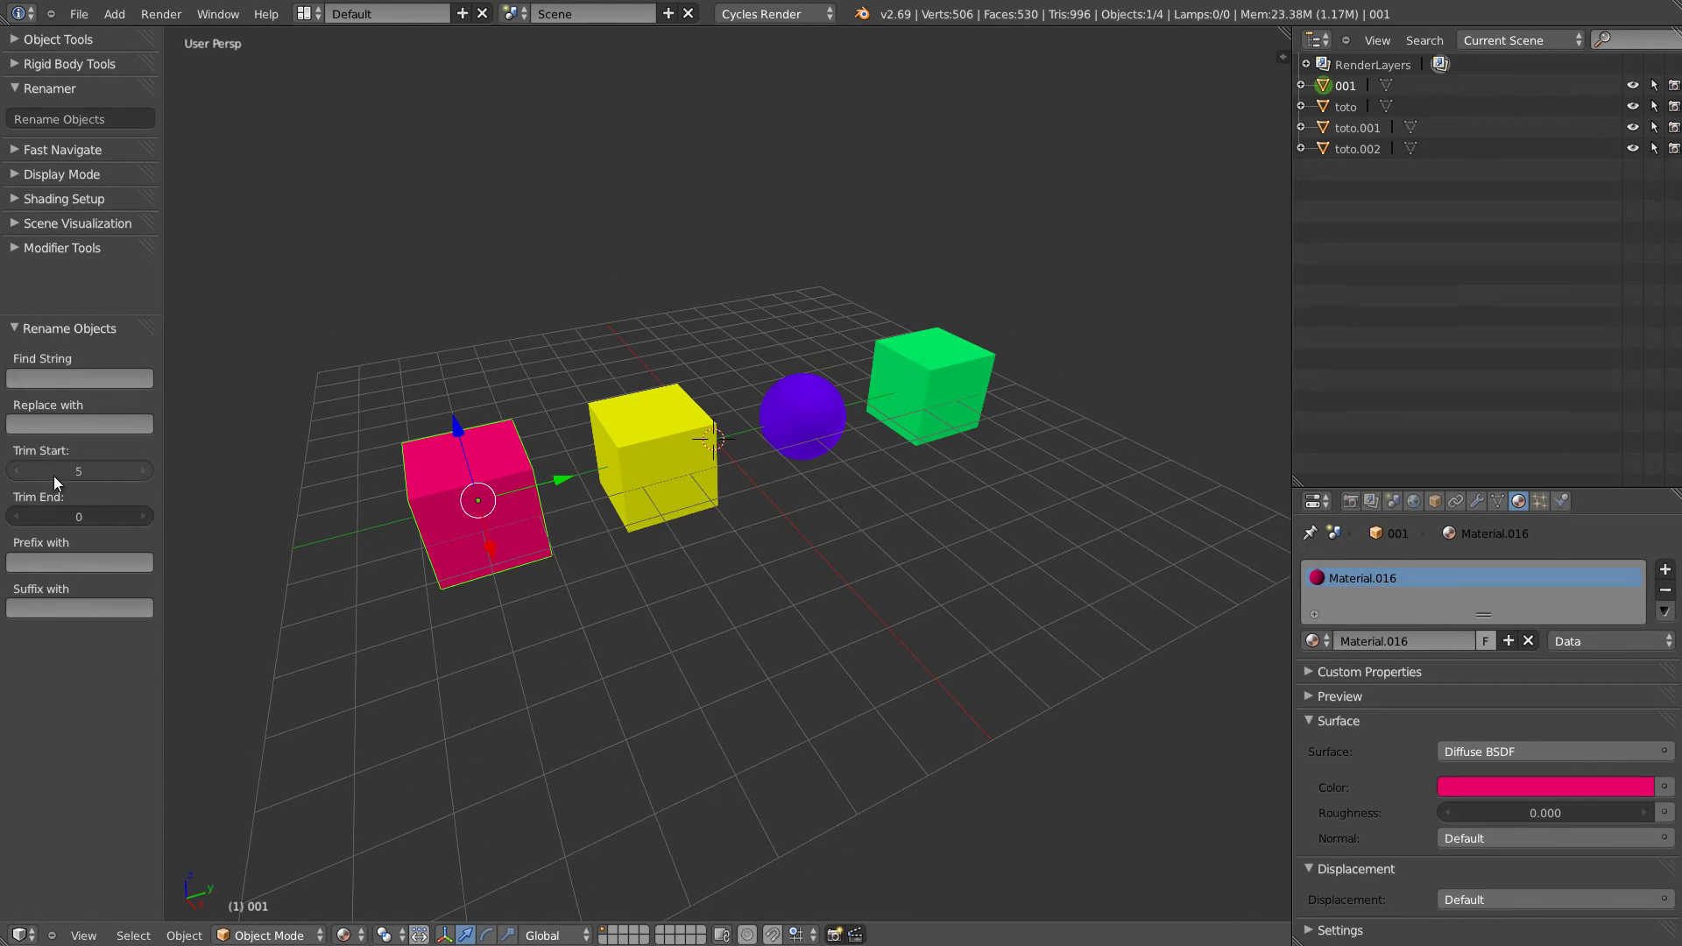
{"action": "left_click", "coordinate": [92, 474]}
{"action": "type", "text": "0"}
{"action": "key", "text": "Return"}
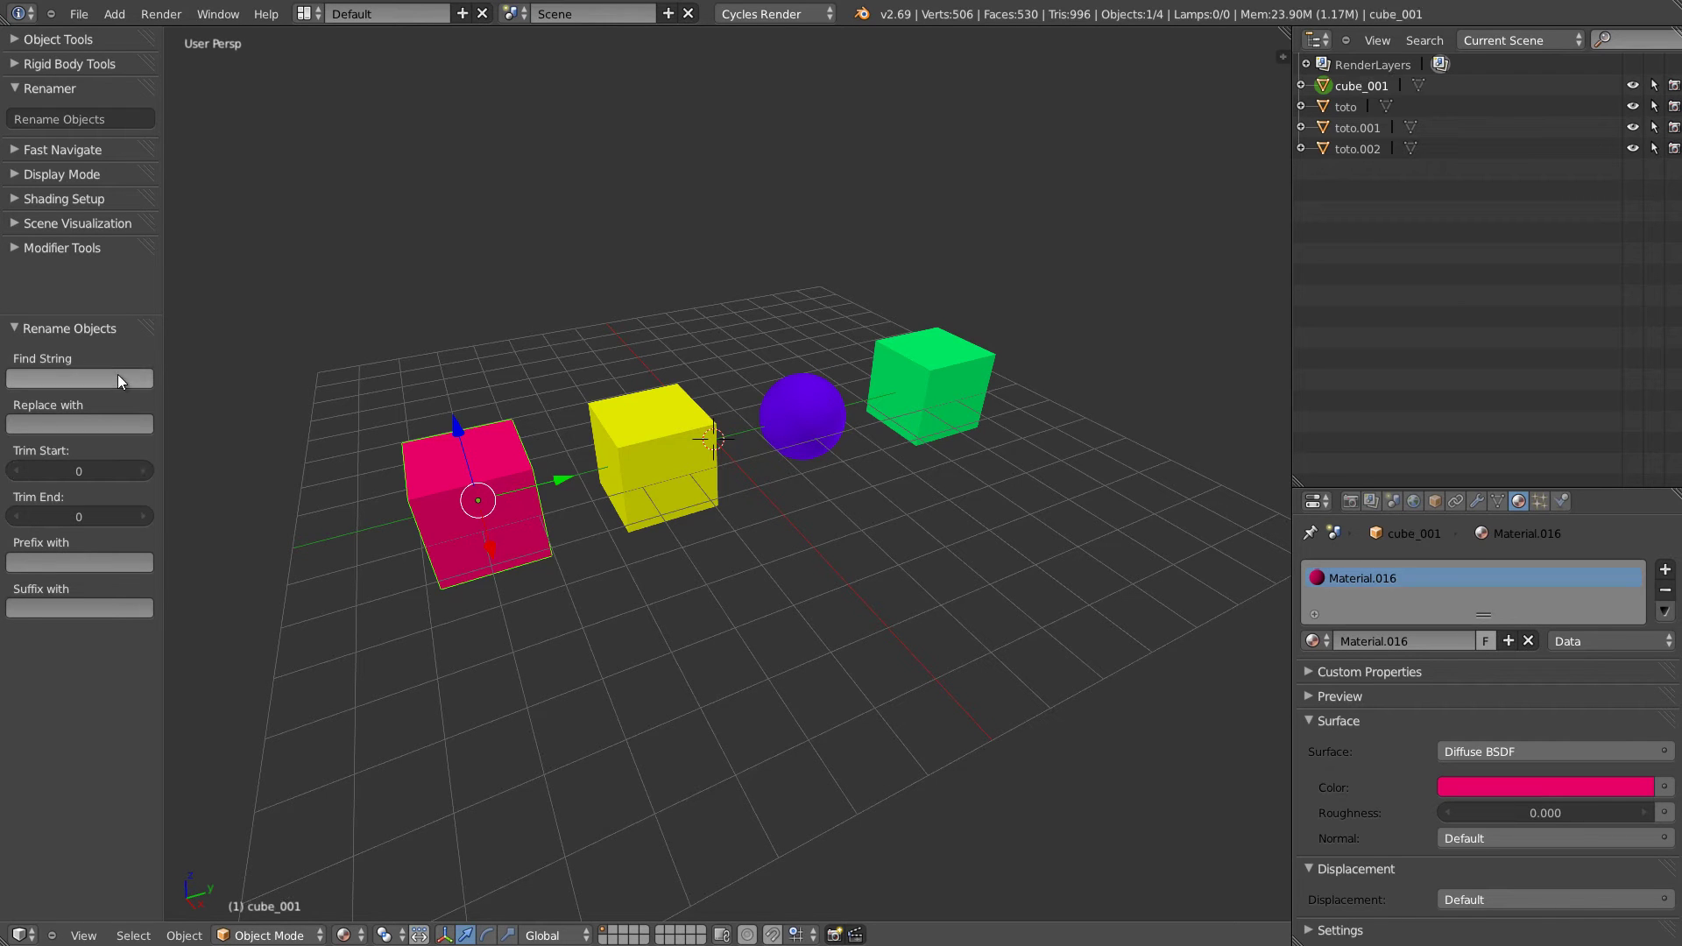
Set Trim End to 4 so the number ending is cut from the pink cube's name.
{"action": "left_click", "coordinate": [142, 516]}
{"action": "left_click", "coordinate": [144, 518]}
{"action": "left_click", "coordinate": [143, 519]}
{"action": "left_click", "coordinate": [144, 518]}
{"action": "left_click", "coordinate": [143, 519]}
{"action": "left_click", "coordinate": [18, 517]}
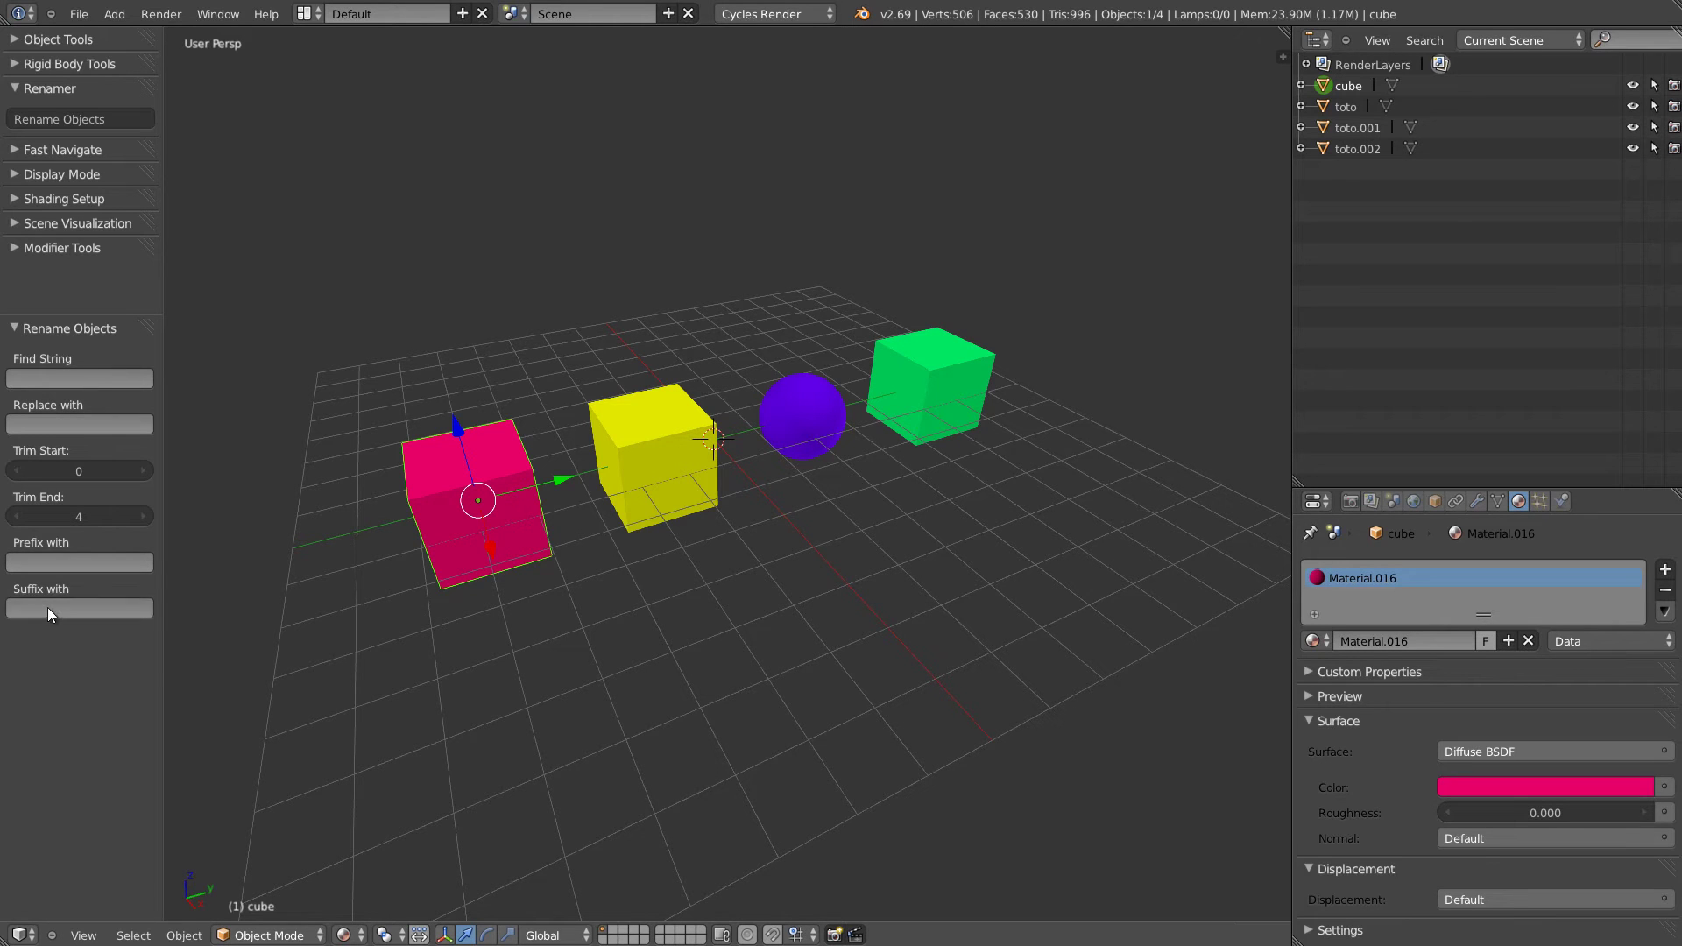
Add the prefix toto_ and the suffix tata to the pink cube's name.
{"action": "left_click", "coordinate": [74, 562]}
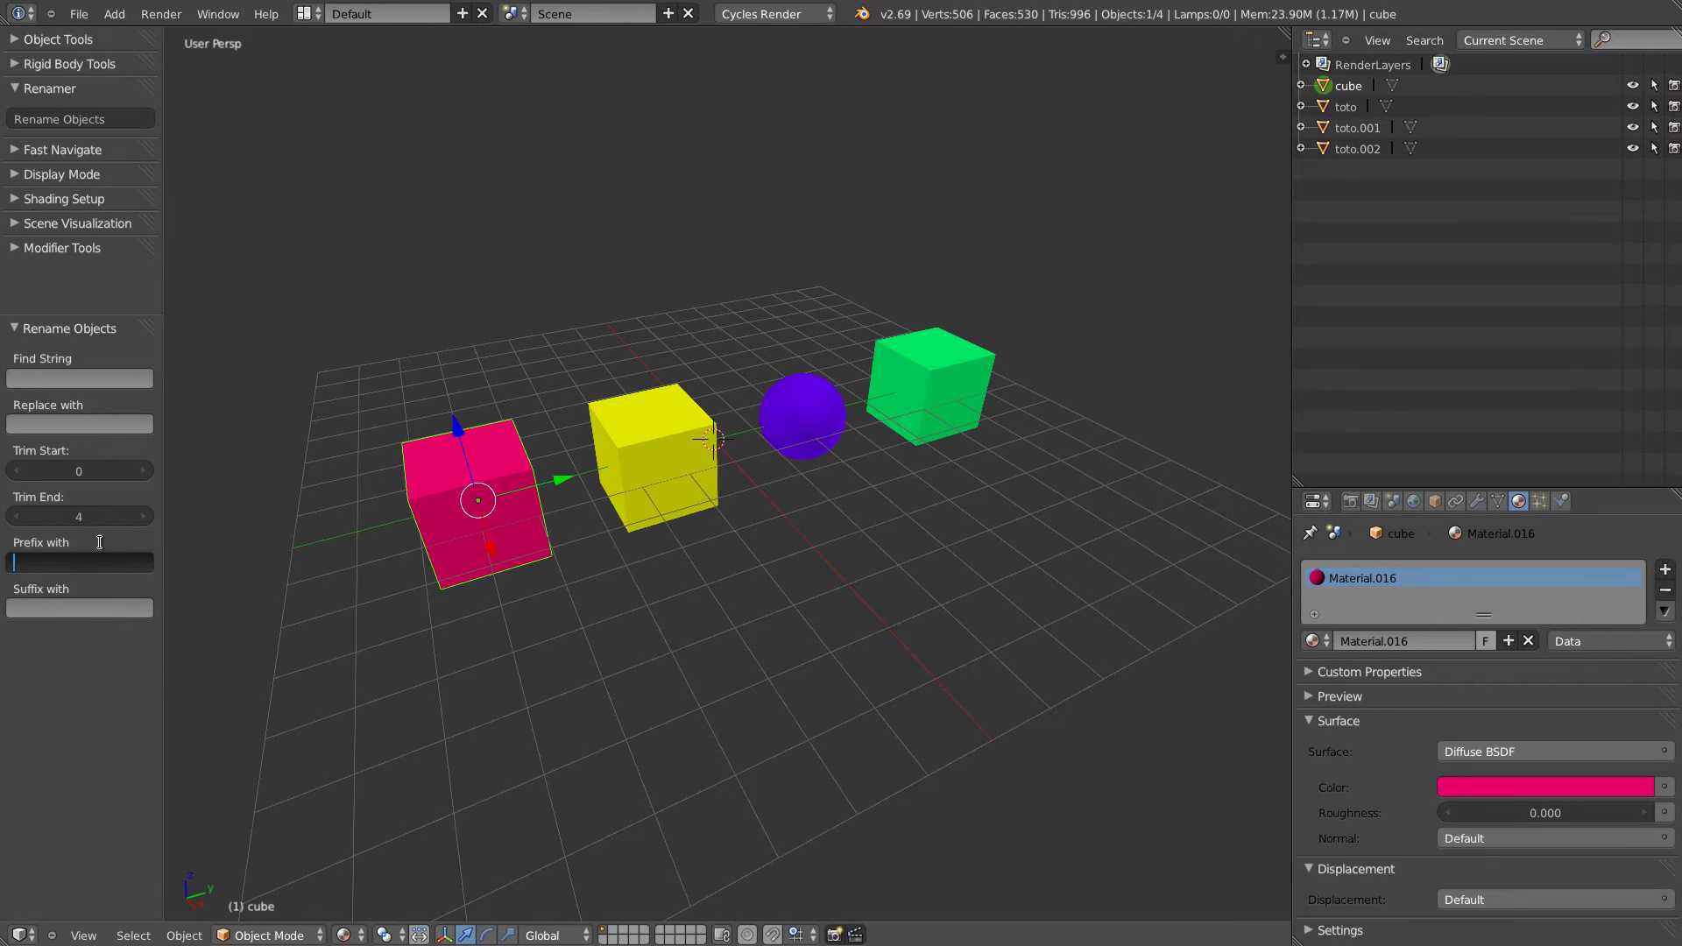
{"action": "type", "text": "toto_"}
{"action": "key", "text": "Return"}
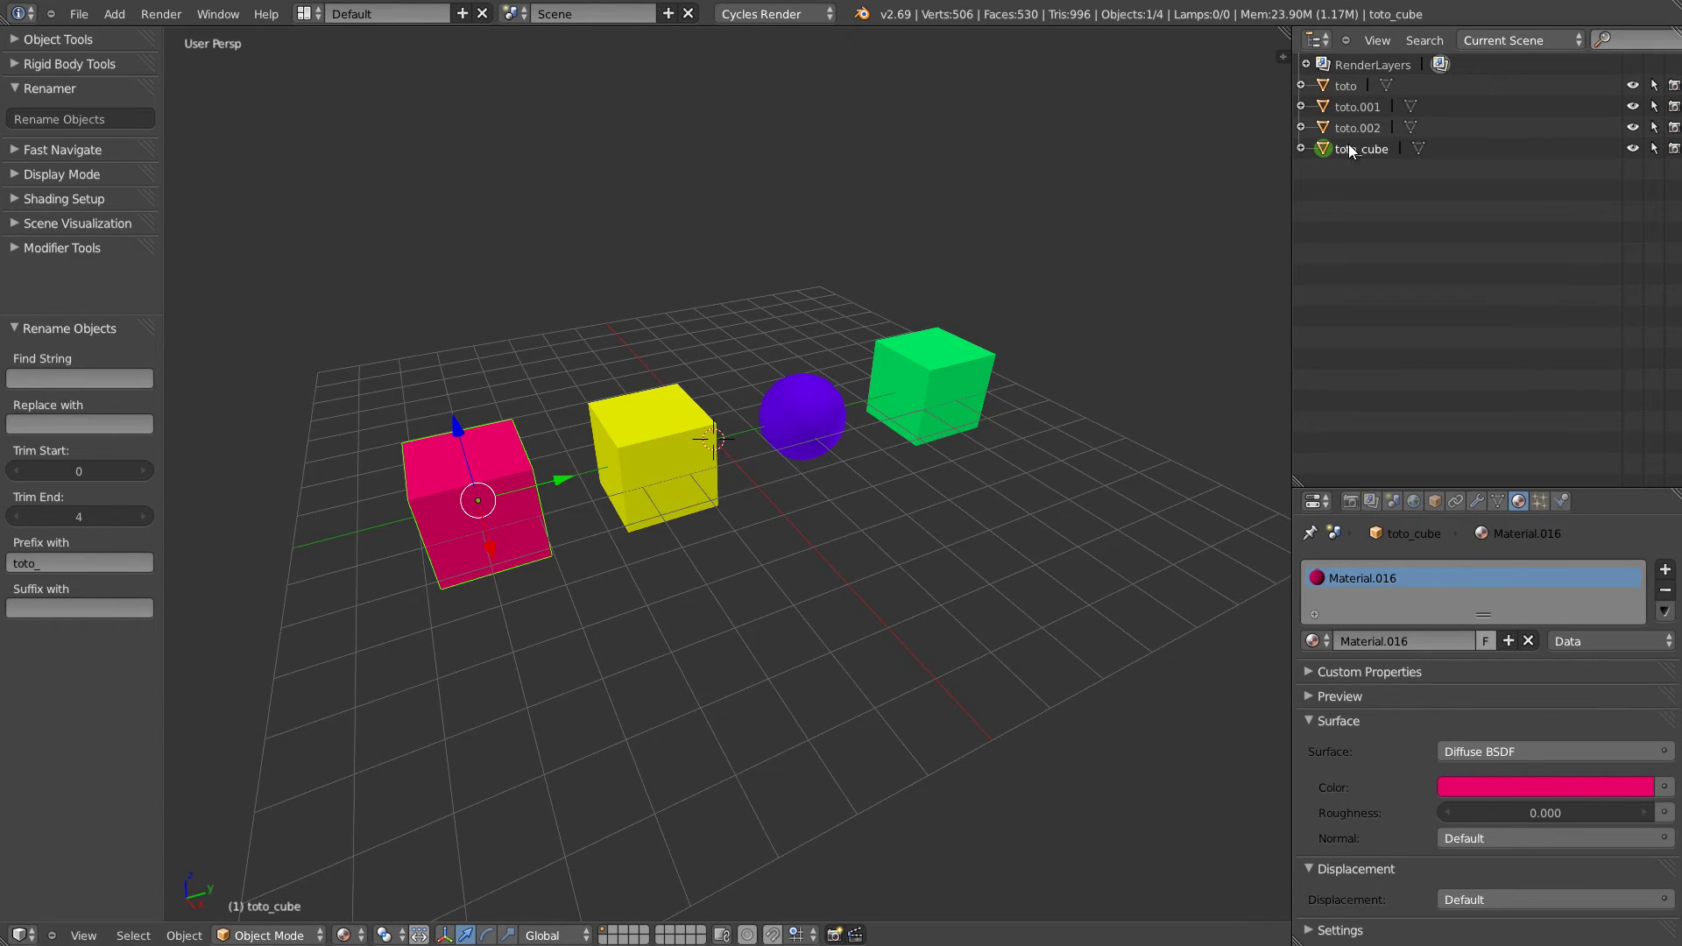
{"action": "left_click", "coordinate": [63, 605]}
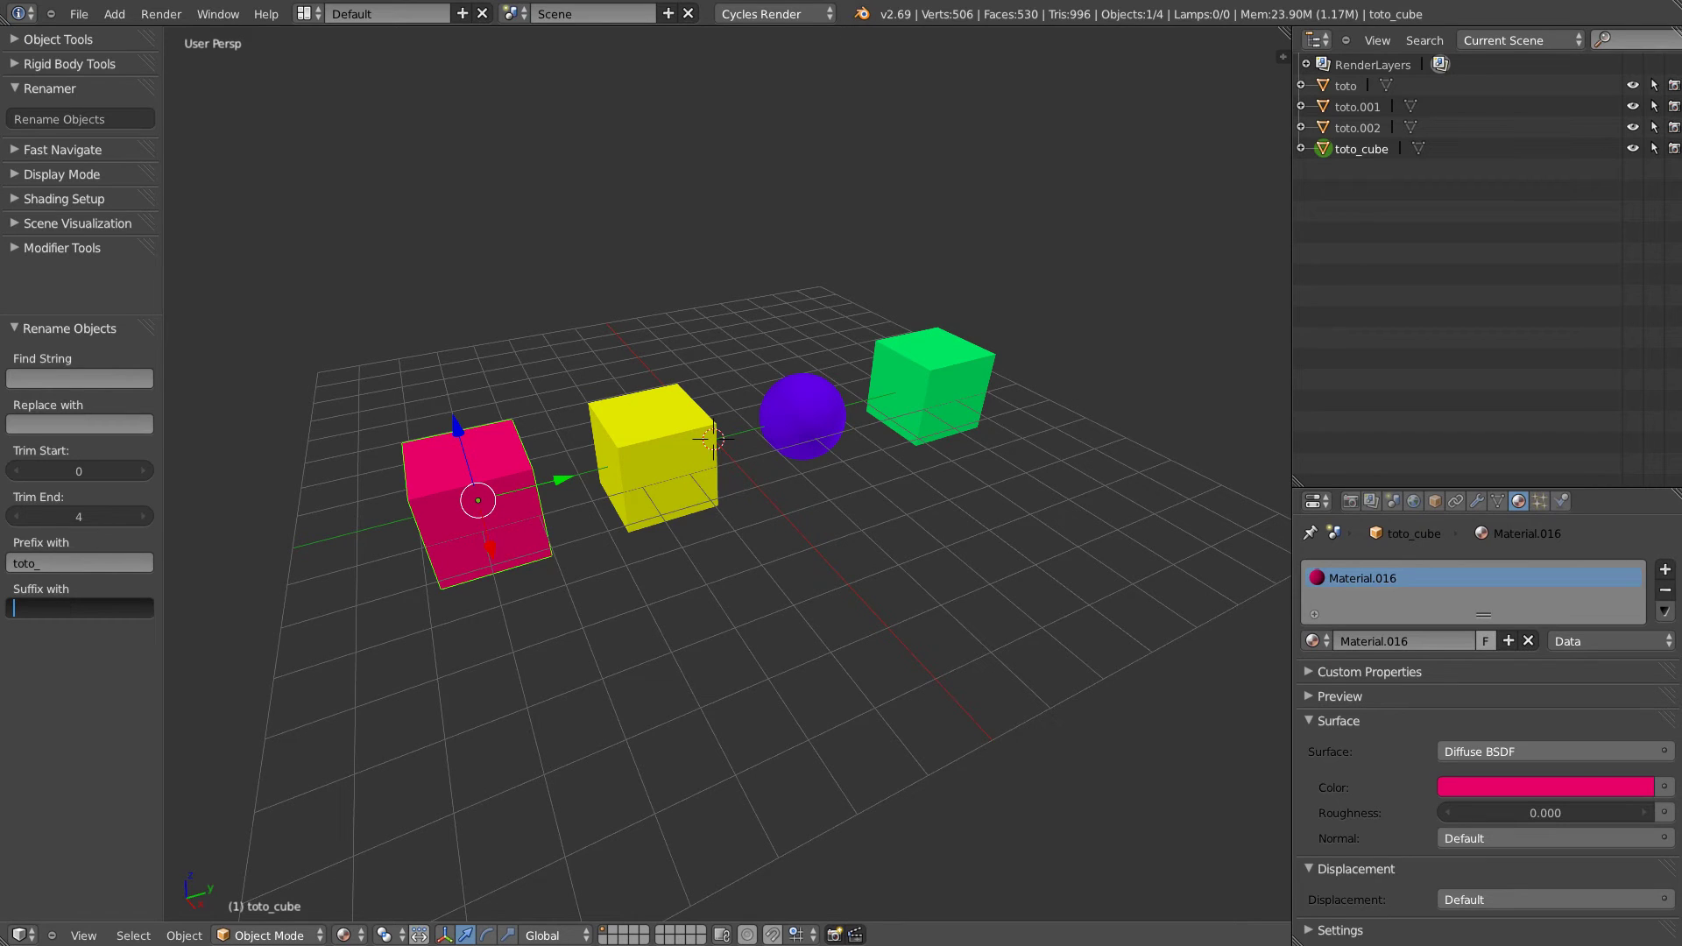
{"action": "type", "text": "tata"}
{"action": "key", "text": "Return"}
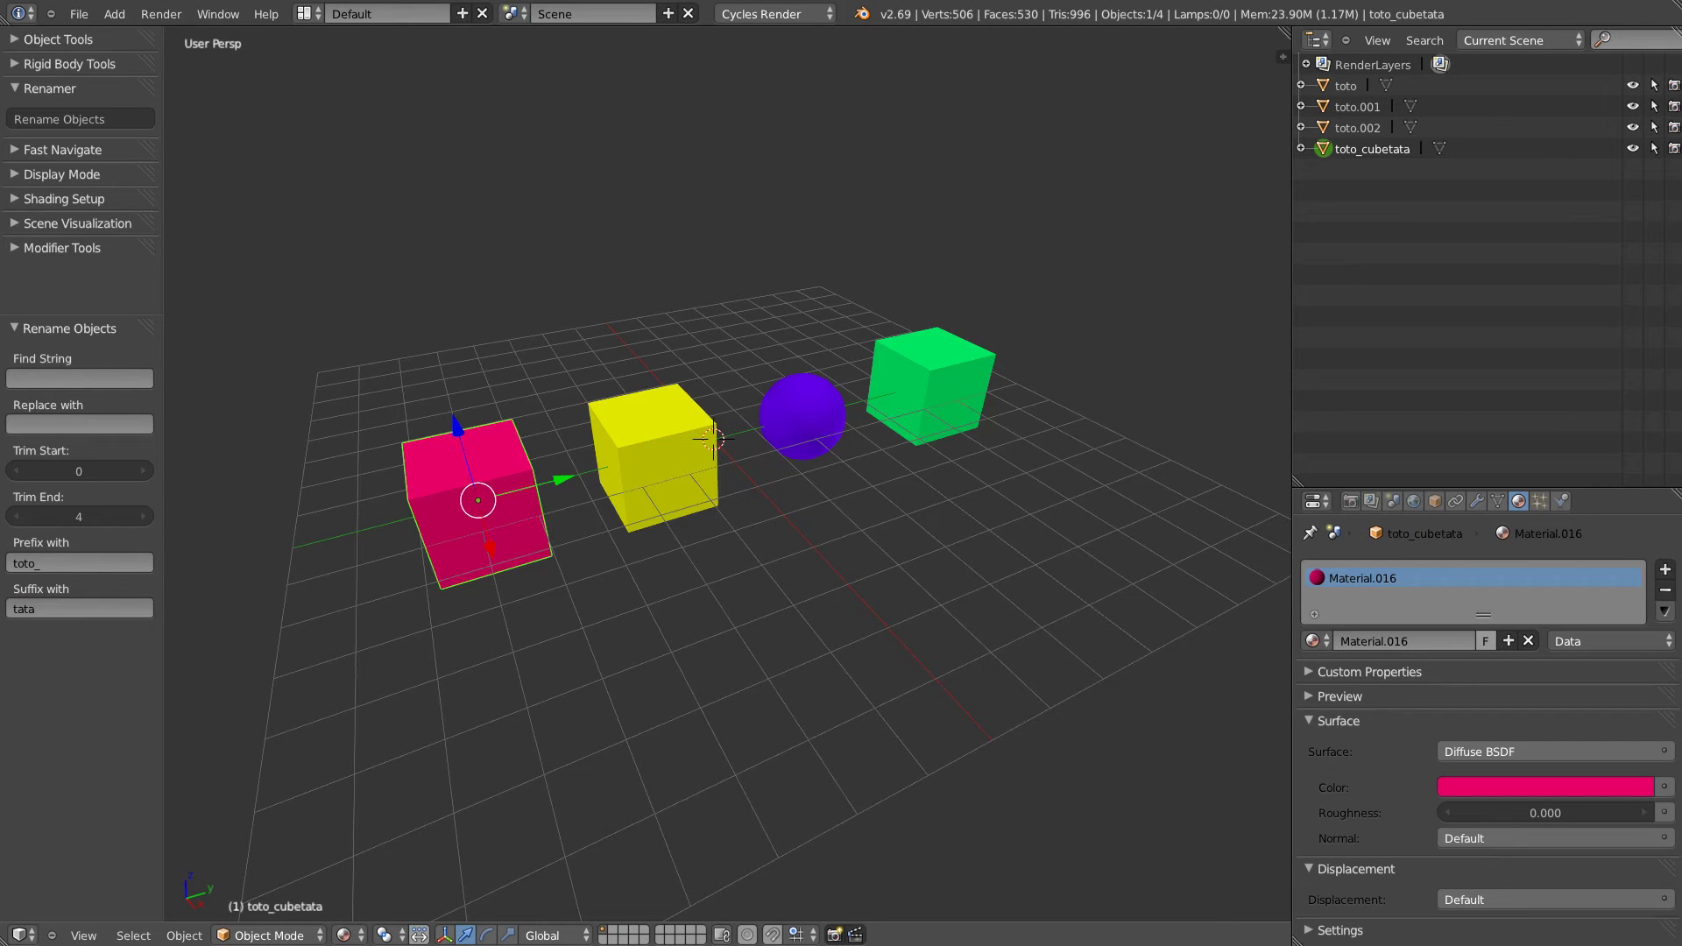
Try cube_ as the replacement text for the pink cube's name, and clear it again.
{"action": "left_click", "coordinate": [43, 424]}
{"action": "type", "text": "cu"}
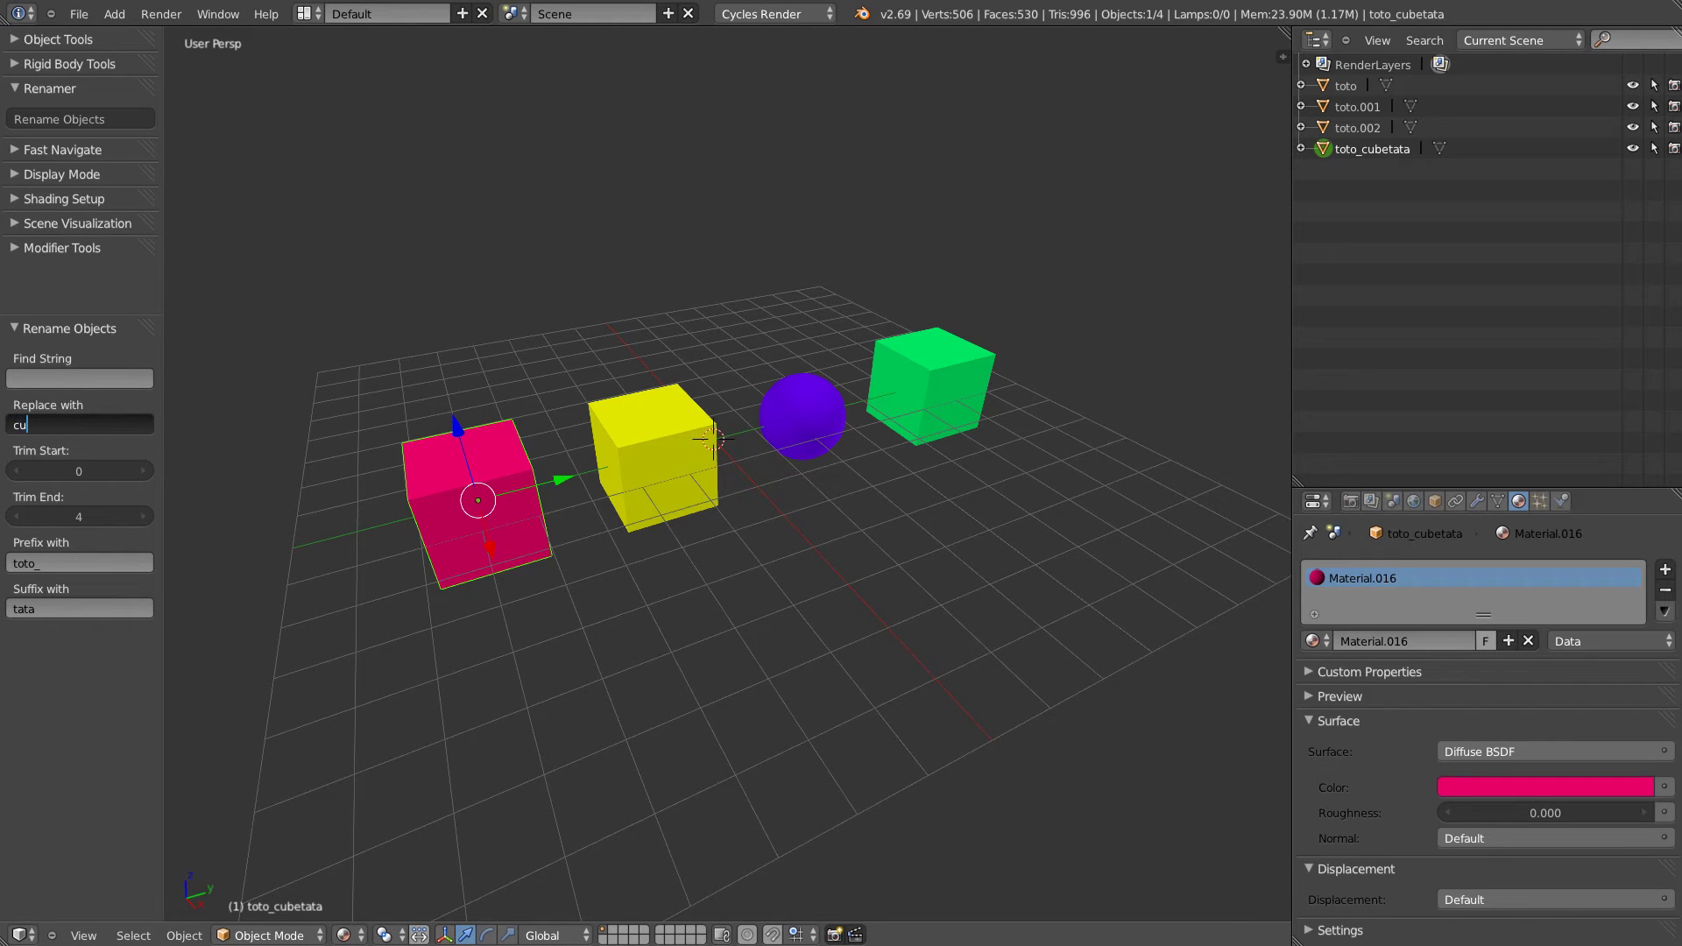
{"action": "type", "text": "be_"}
{"action": "key", "text": "Return"}
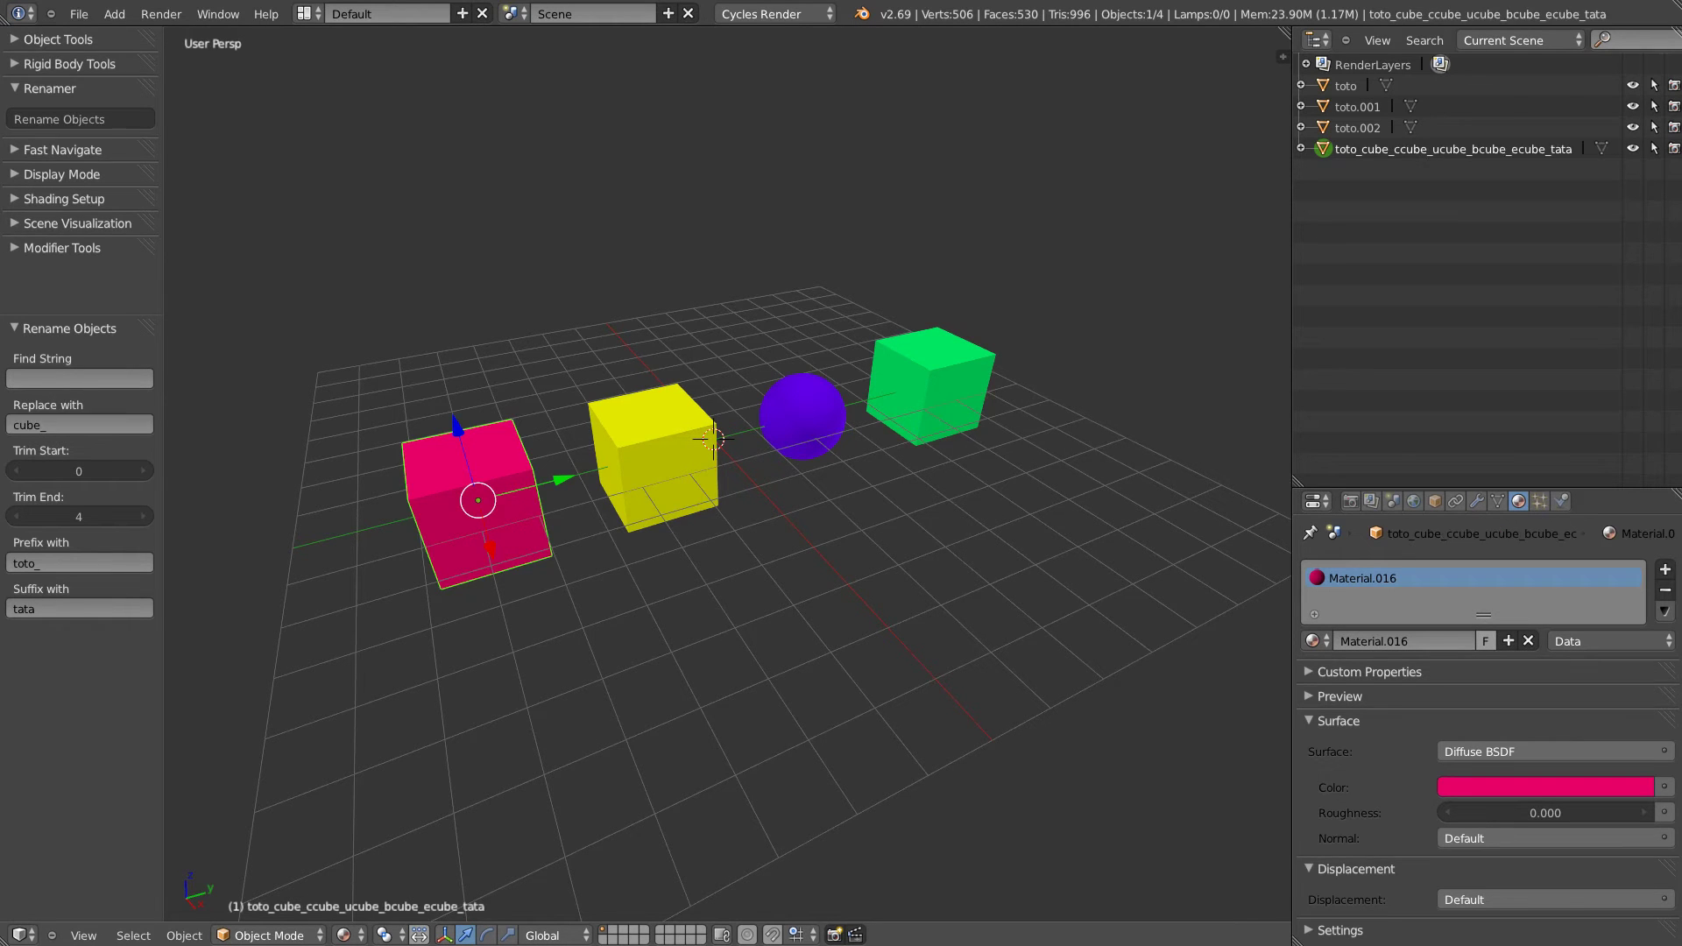
{"action": "left_click", "coordinate": [81, 425]}
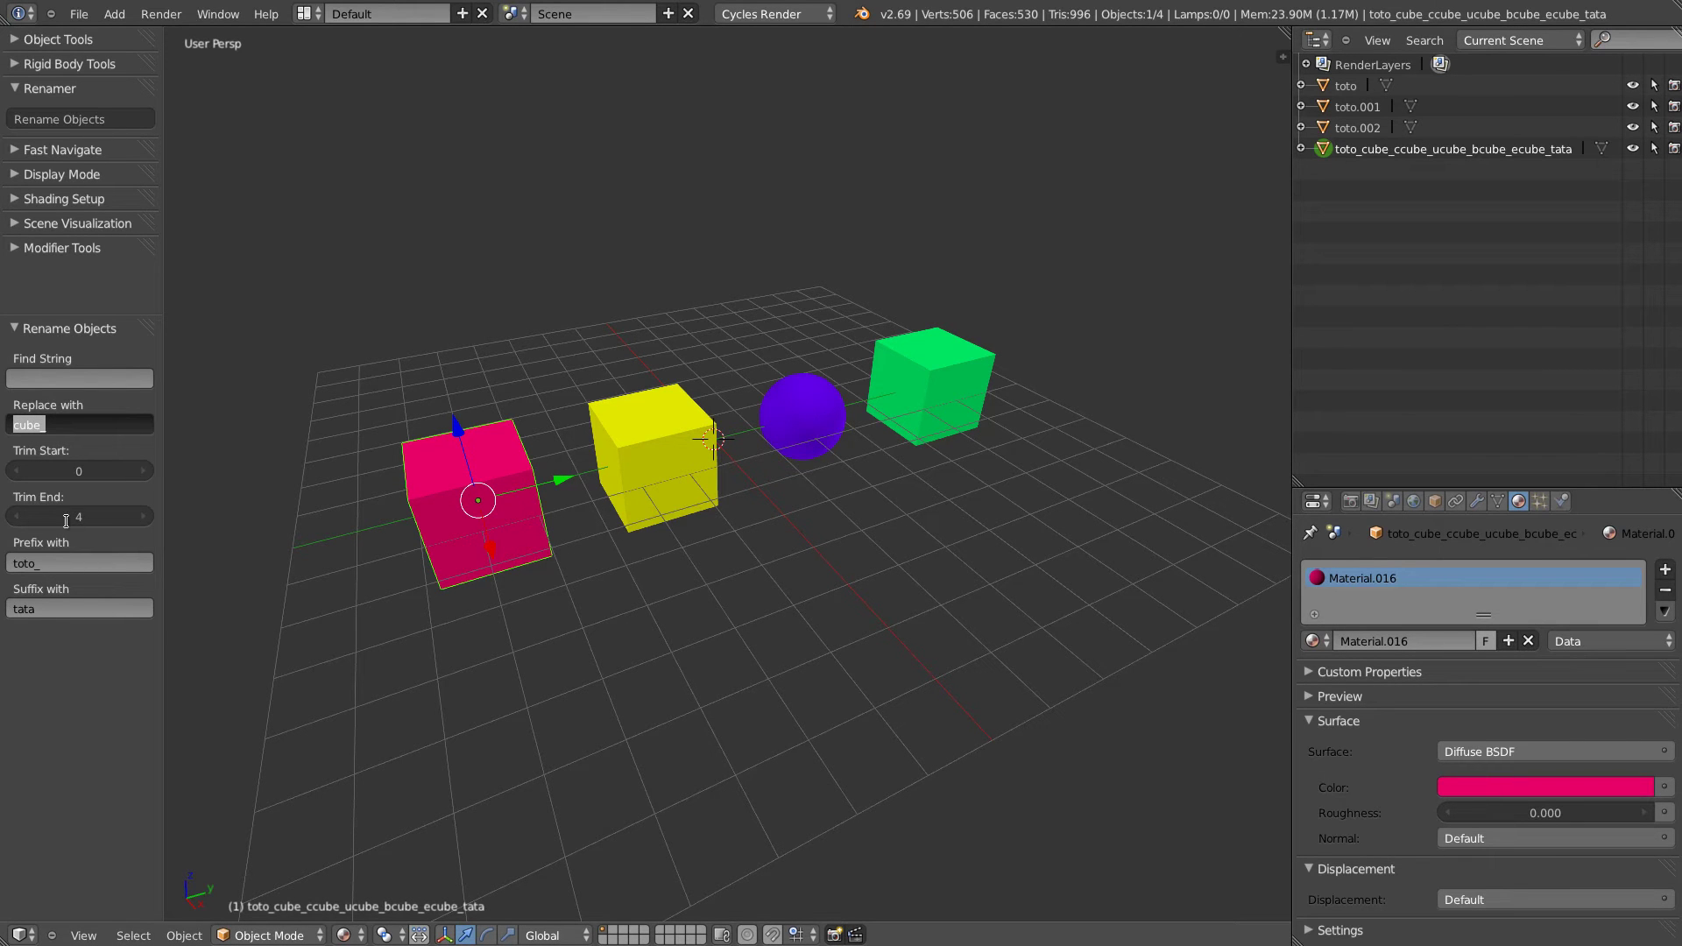
{"action": "key", "text": "BackSpace"}
{"action": "key", "text": "Return"}
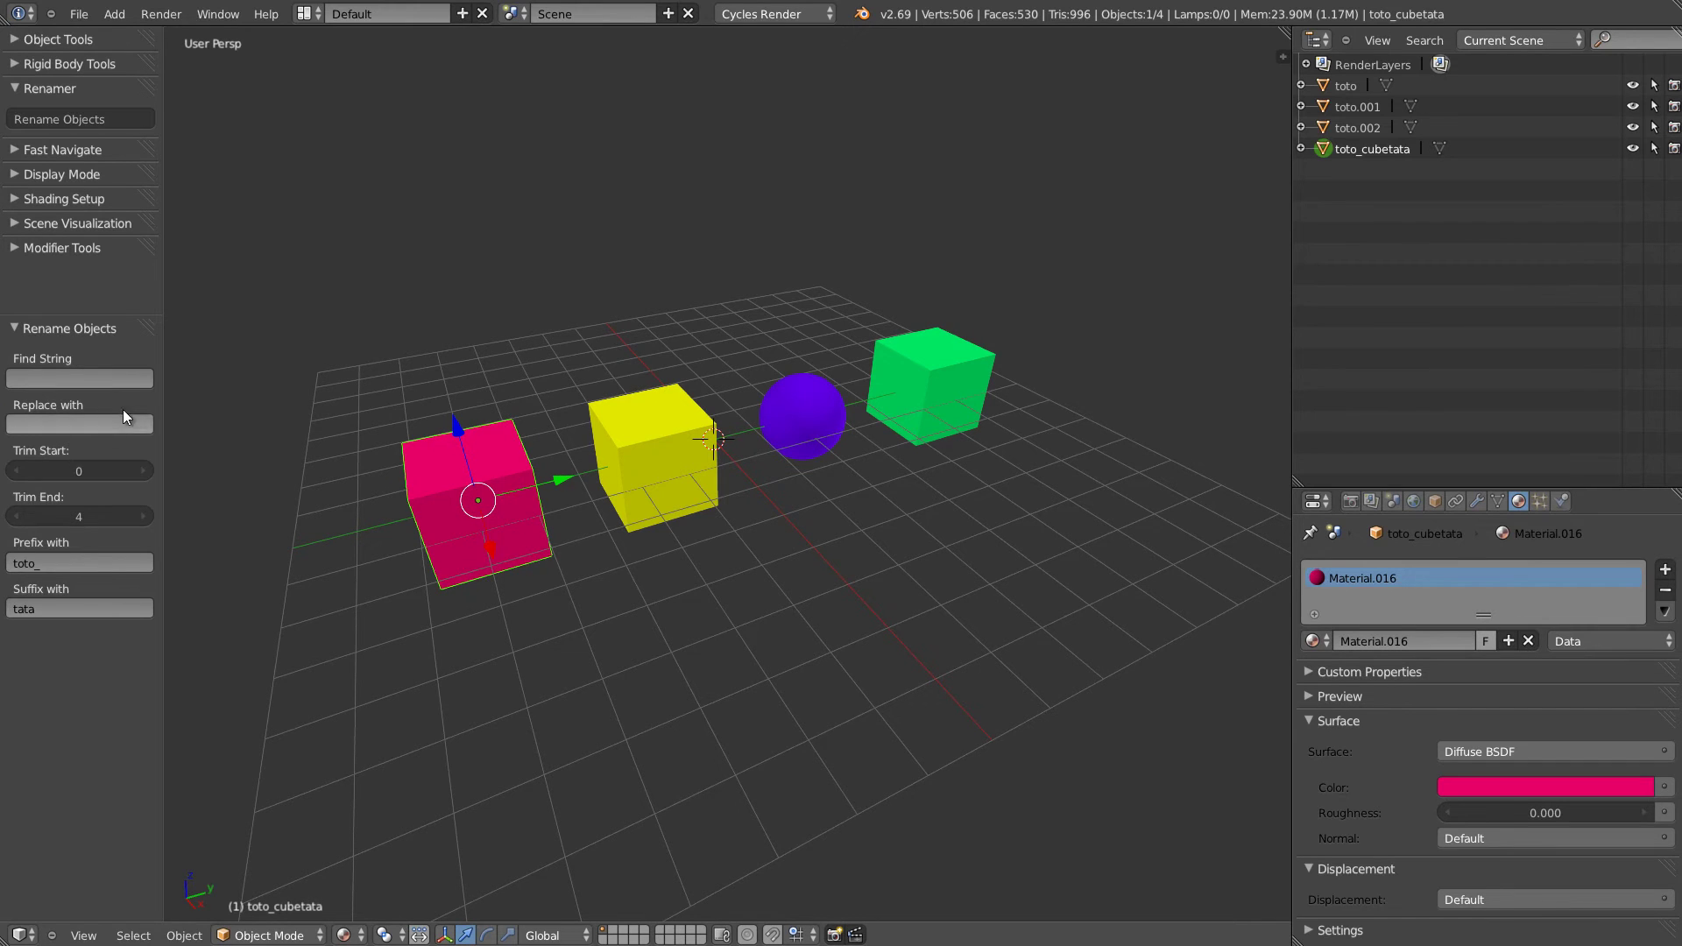
Change the suffix of the pink cube's name to _tata.
{"action": "left_click", "coordinate": [78, 608]}
{"action": "key", "text": "Home"}
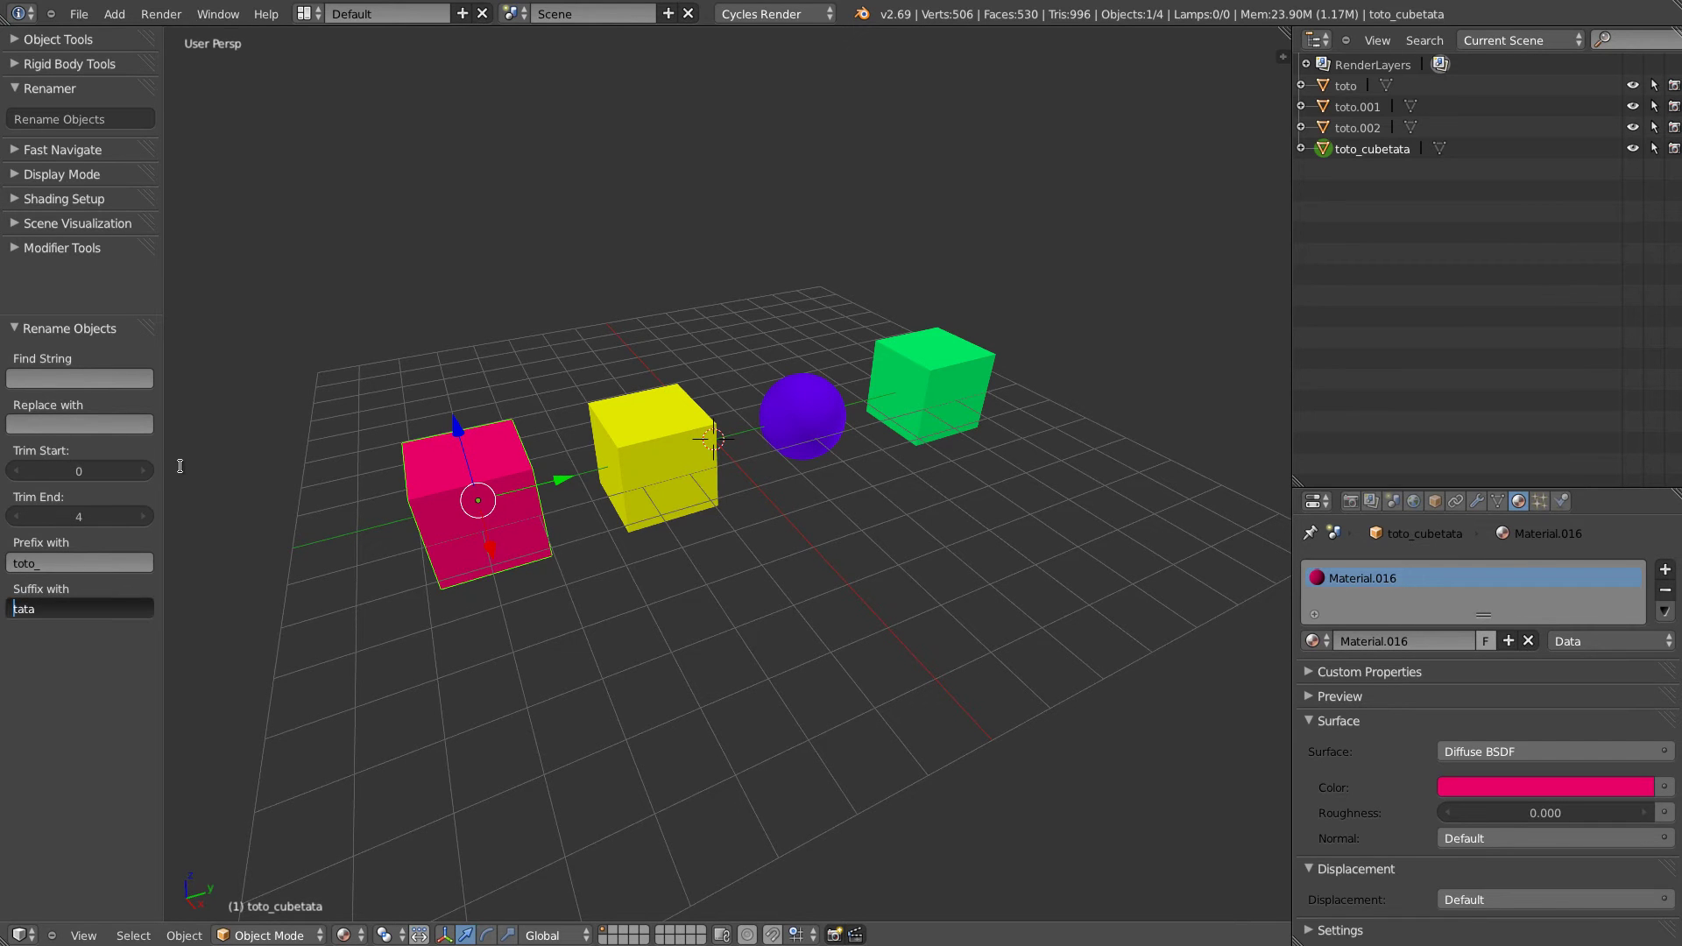
{"action": "type", "text": "_"}
{"action": "key", "text": "Return"}
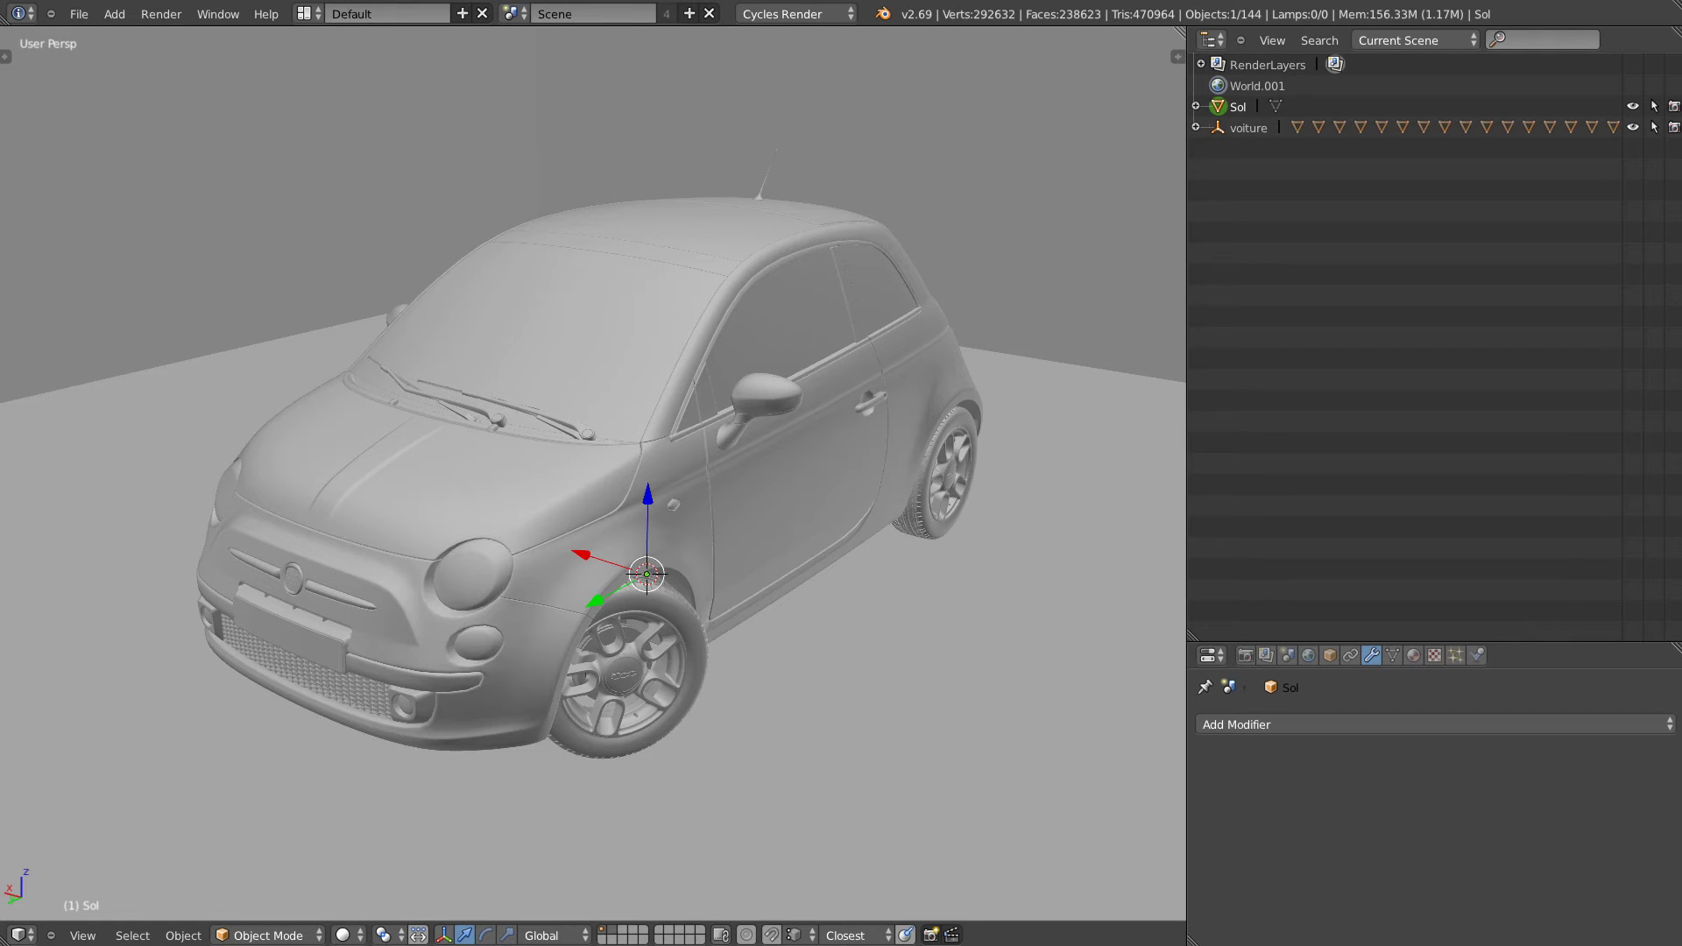
View the whole Fiat 500 with its surrounding floor and walls, and select the car's side window.
{"action": "middle_click_drag", "start_coordinate": [717, 254], "coordinate": [480, 581]}
{"action": "scroll", "coordinate": [607, 451], "scroll_direction": "down", "scroll_amount": 5}
{"action": "middle_click_drag", "start_coordinate": [608, 451], "coordinate": [522, 542]}
{"action": "right_click", "coordinate": [650, 440]}
{"action": "scroll", "coordinate": [522, 541], "scroll_direction": "up", "scroll_amount": 3}
{"action": "middle_click_drag", "start_coordinate": [760, 480], "coordinate": [733, 483]}
{"action": "scroll", "coordinate": [629, 439], "scroll_direction": "up", "scroll_amount": 5}
{"action": "scroll", "coordinate": [756, 433], "scroll_direction": "down", "scroll_amount": 5}
{"action": "middle_click_drag", "start_coordinate": [495, 499], "coordinate": [534, 596]}
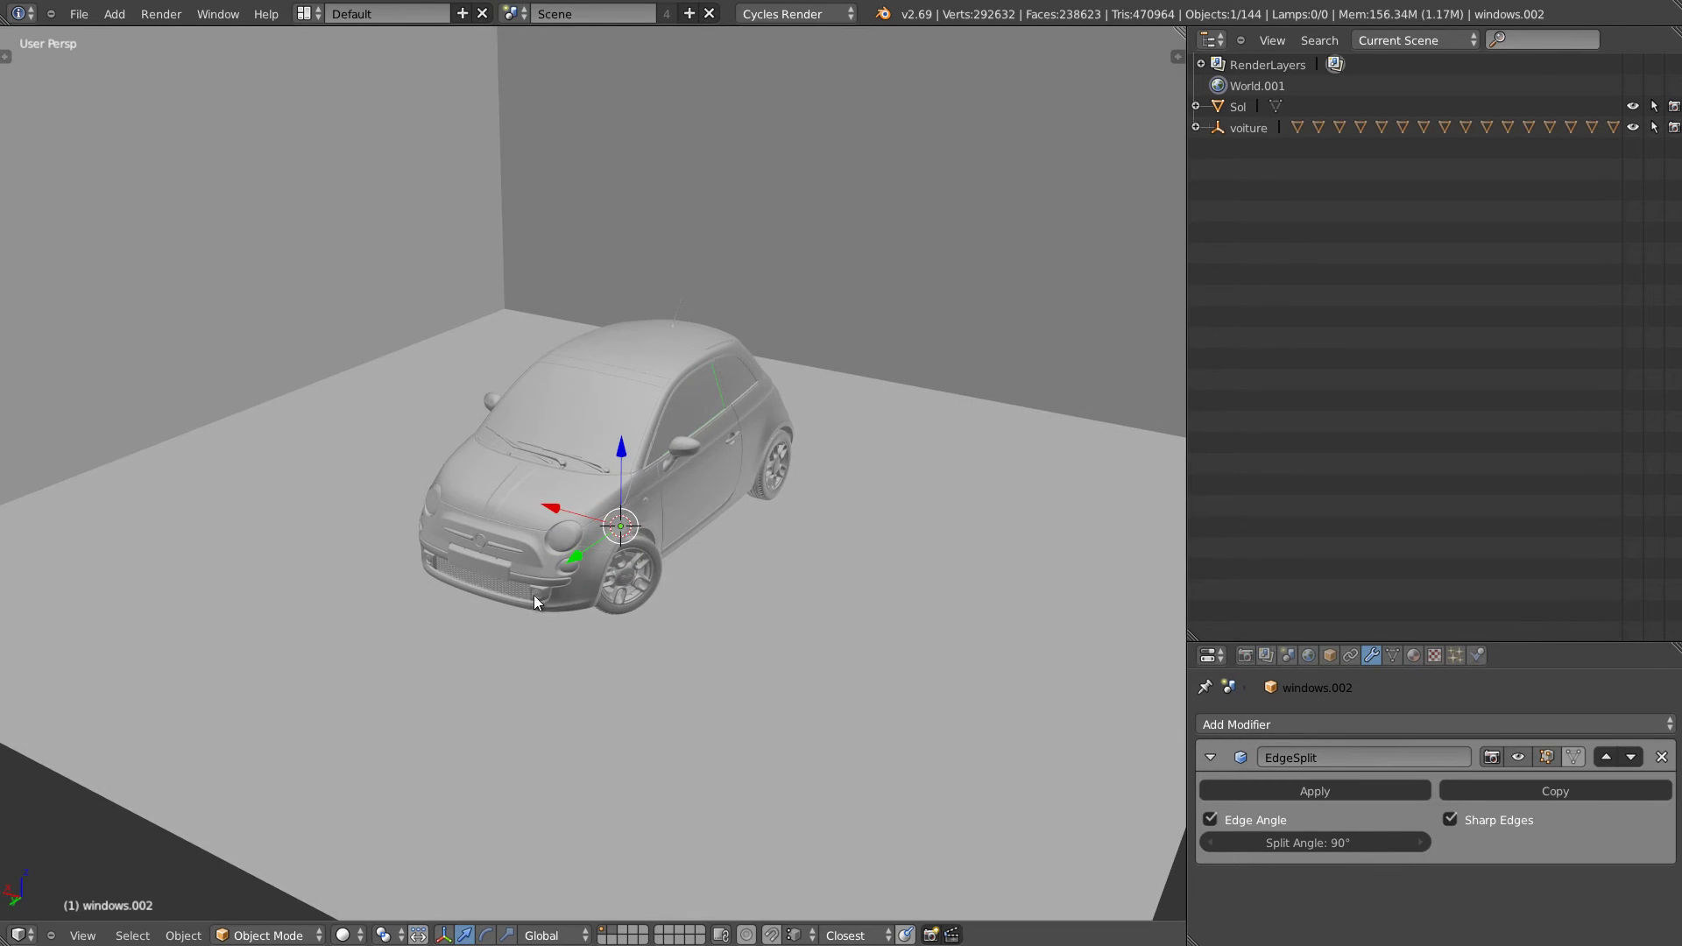
Define a render border around the car and set the viewport shading to Rendered.
{"action": "left_click", "coordinate": [344, 935]}
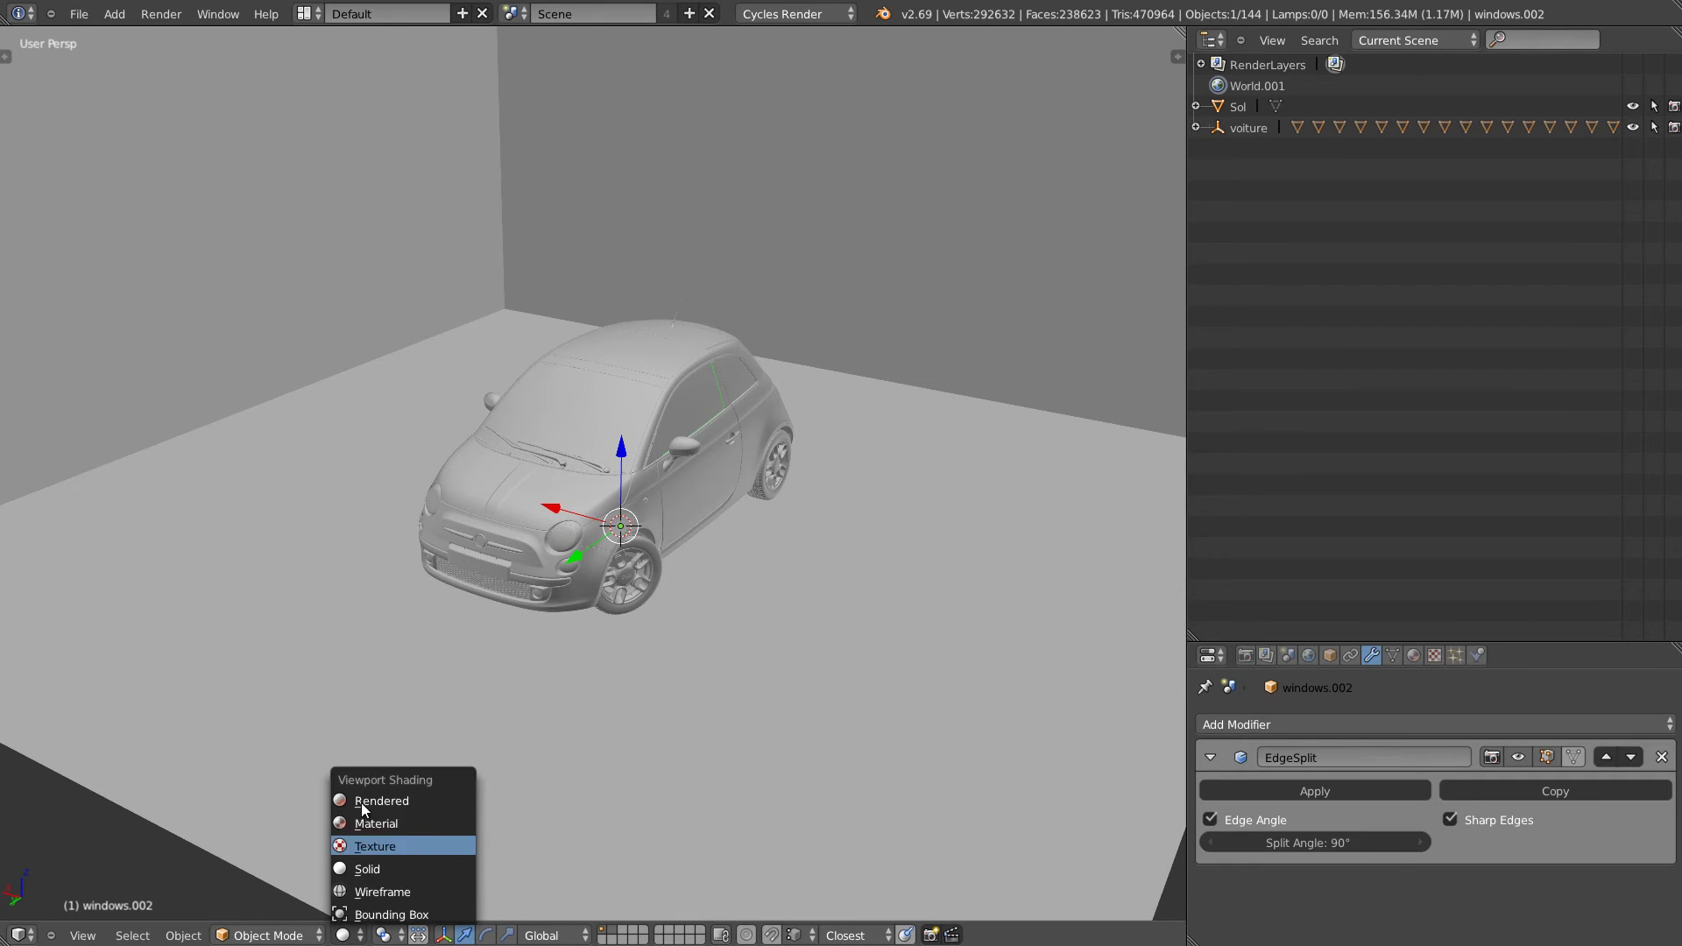
{"action": "key", "text": "ctrl+b"}
{"action": "left_click_drag", "start_coordinate": [1036, 149], "coordinate": [233, 813]}
{"action": "left_click", "coordinate": [348, 937]}
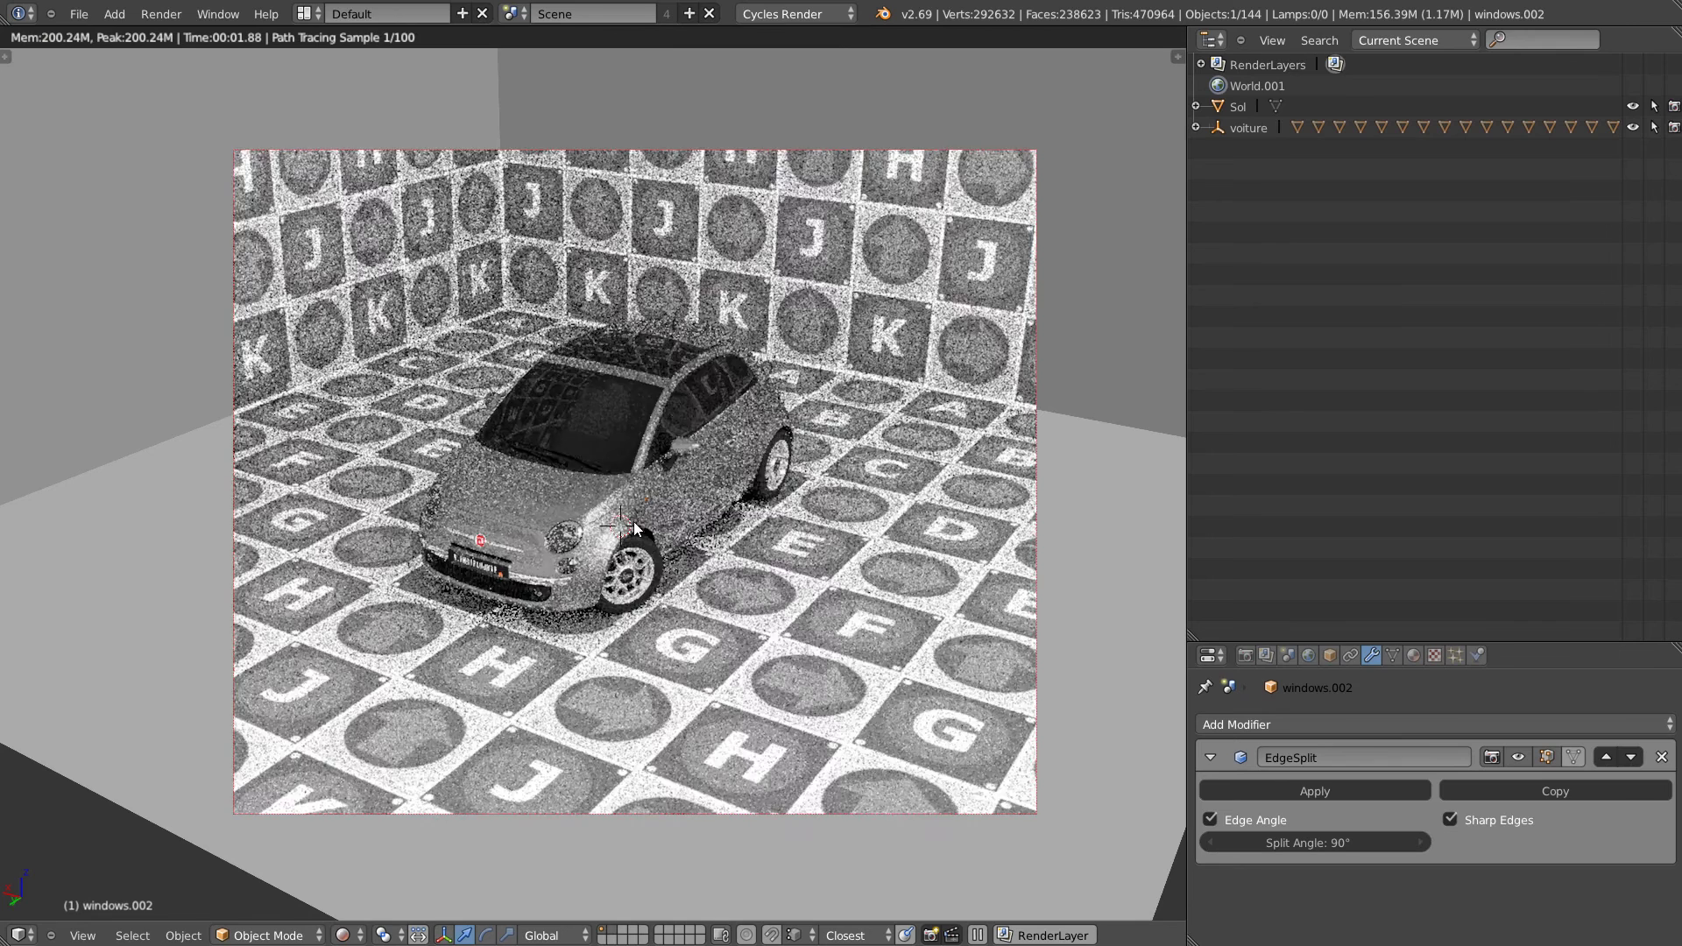
Display the scene's render settings with the feature set and compute device options.
{"action": "scroll", "coordinate": [585, 503], "scroll_direction": "down", "scroll_amount": 1}
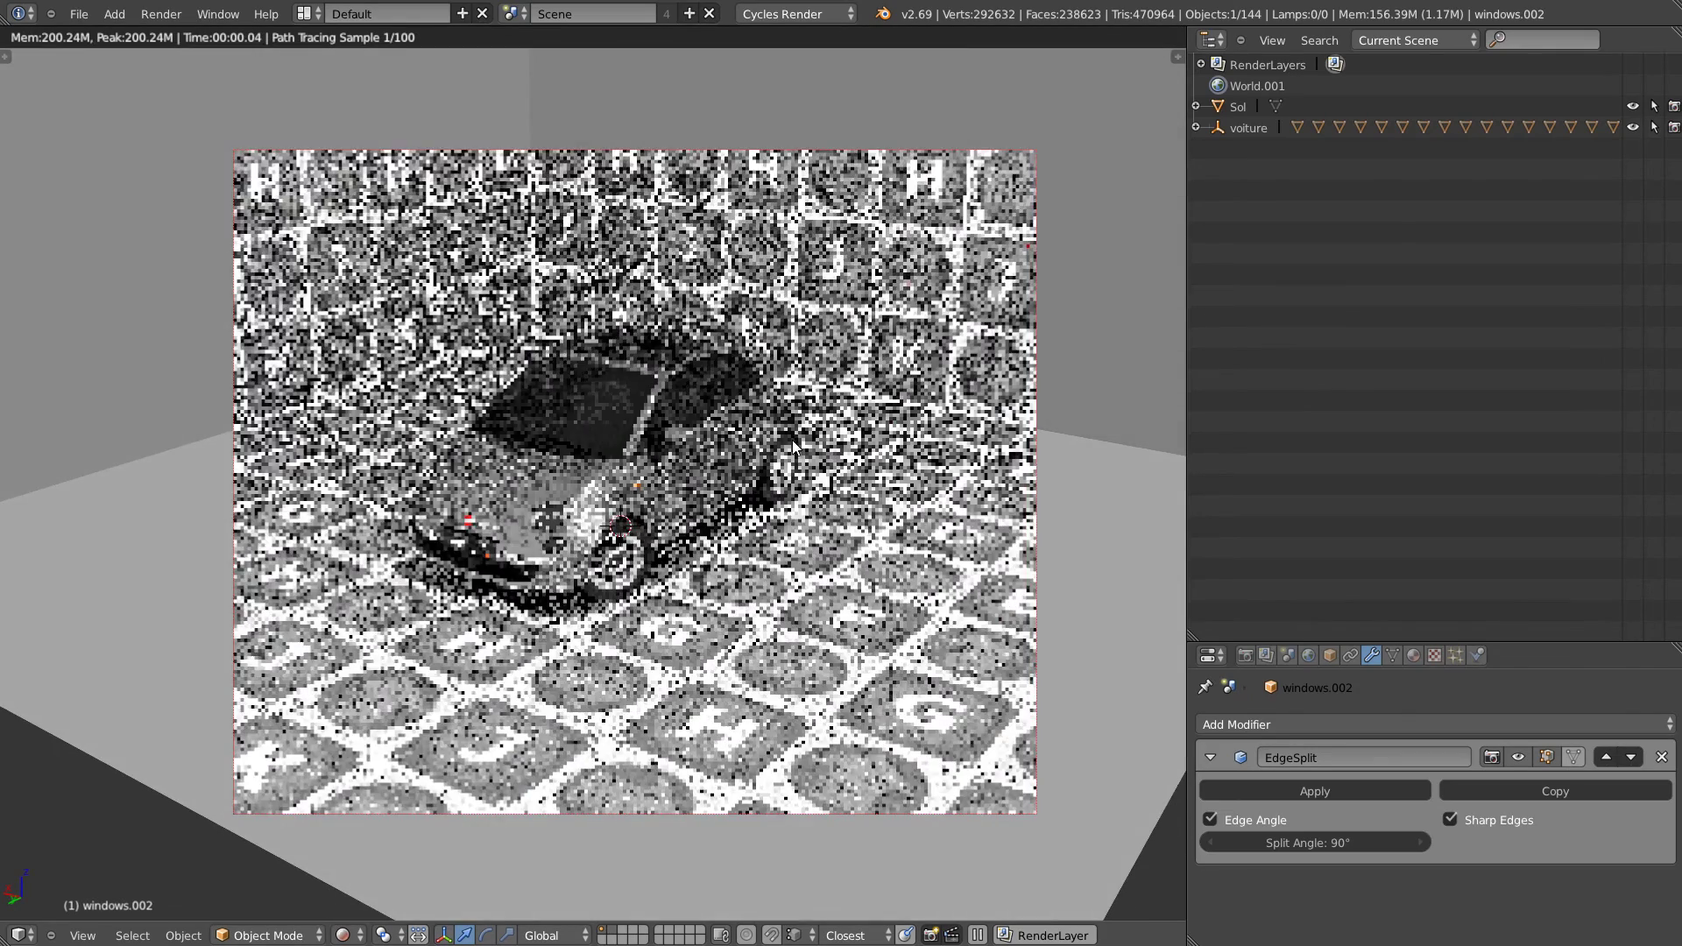
{"action": "scroll", "coordinate": [622, 450], "scroll_direction": "down", "scroll_amount": 1}
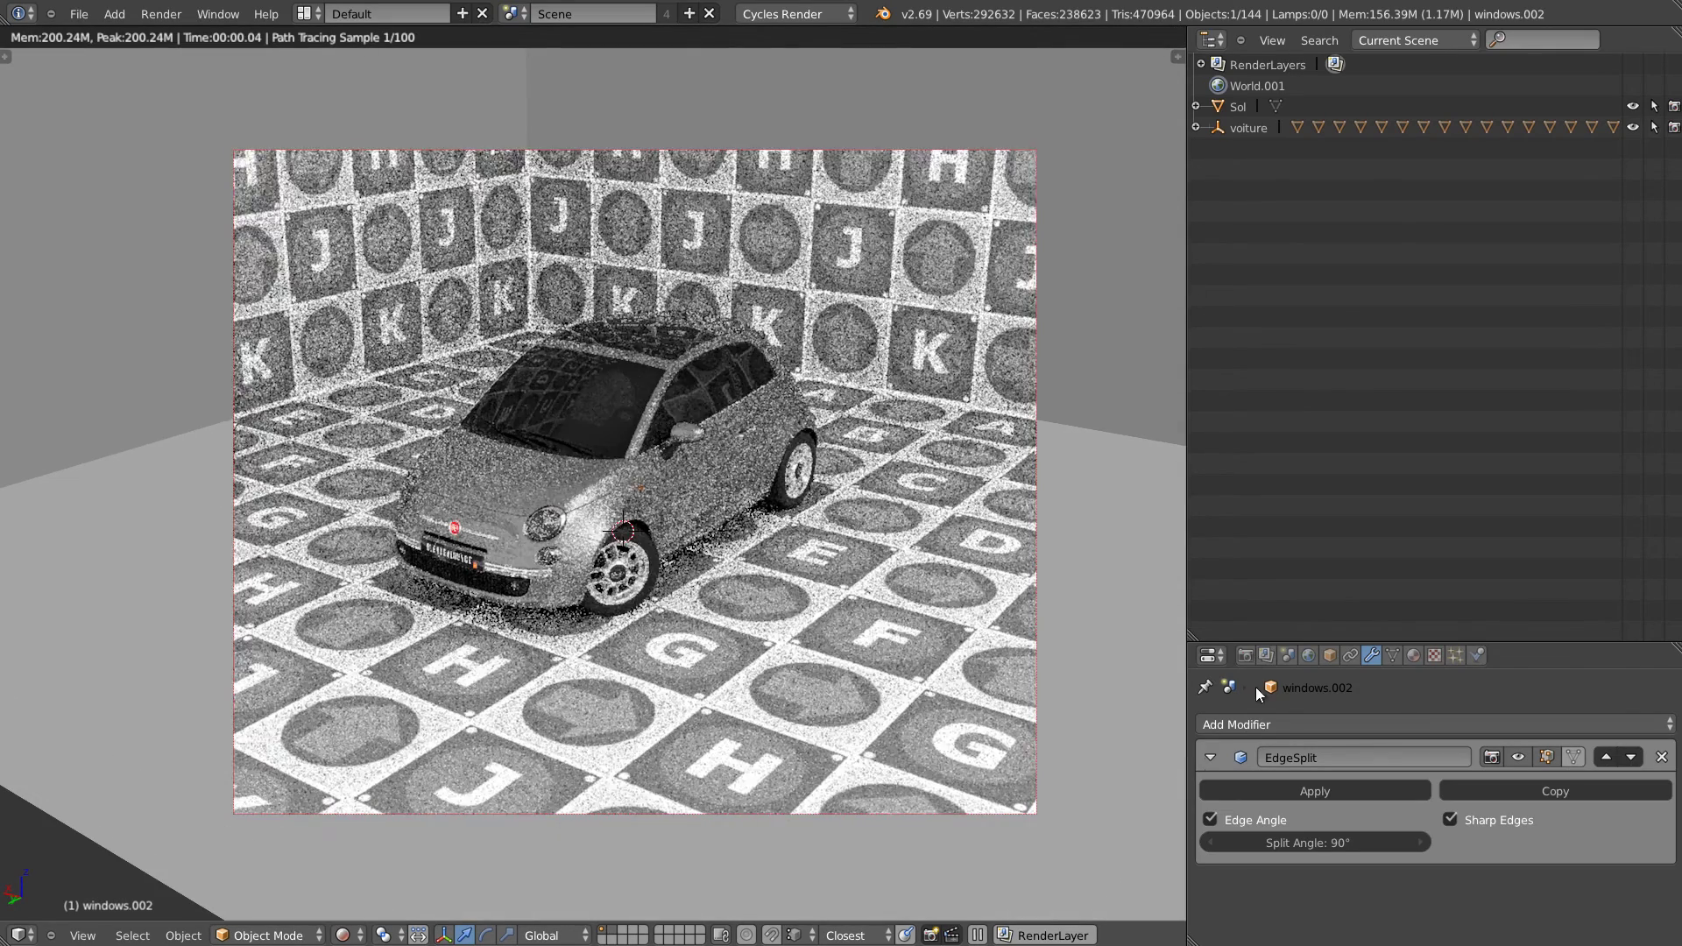
{"action": "left_click", "coordinate": [1244, 655]}
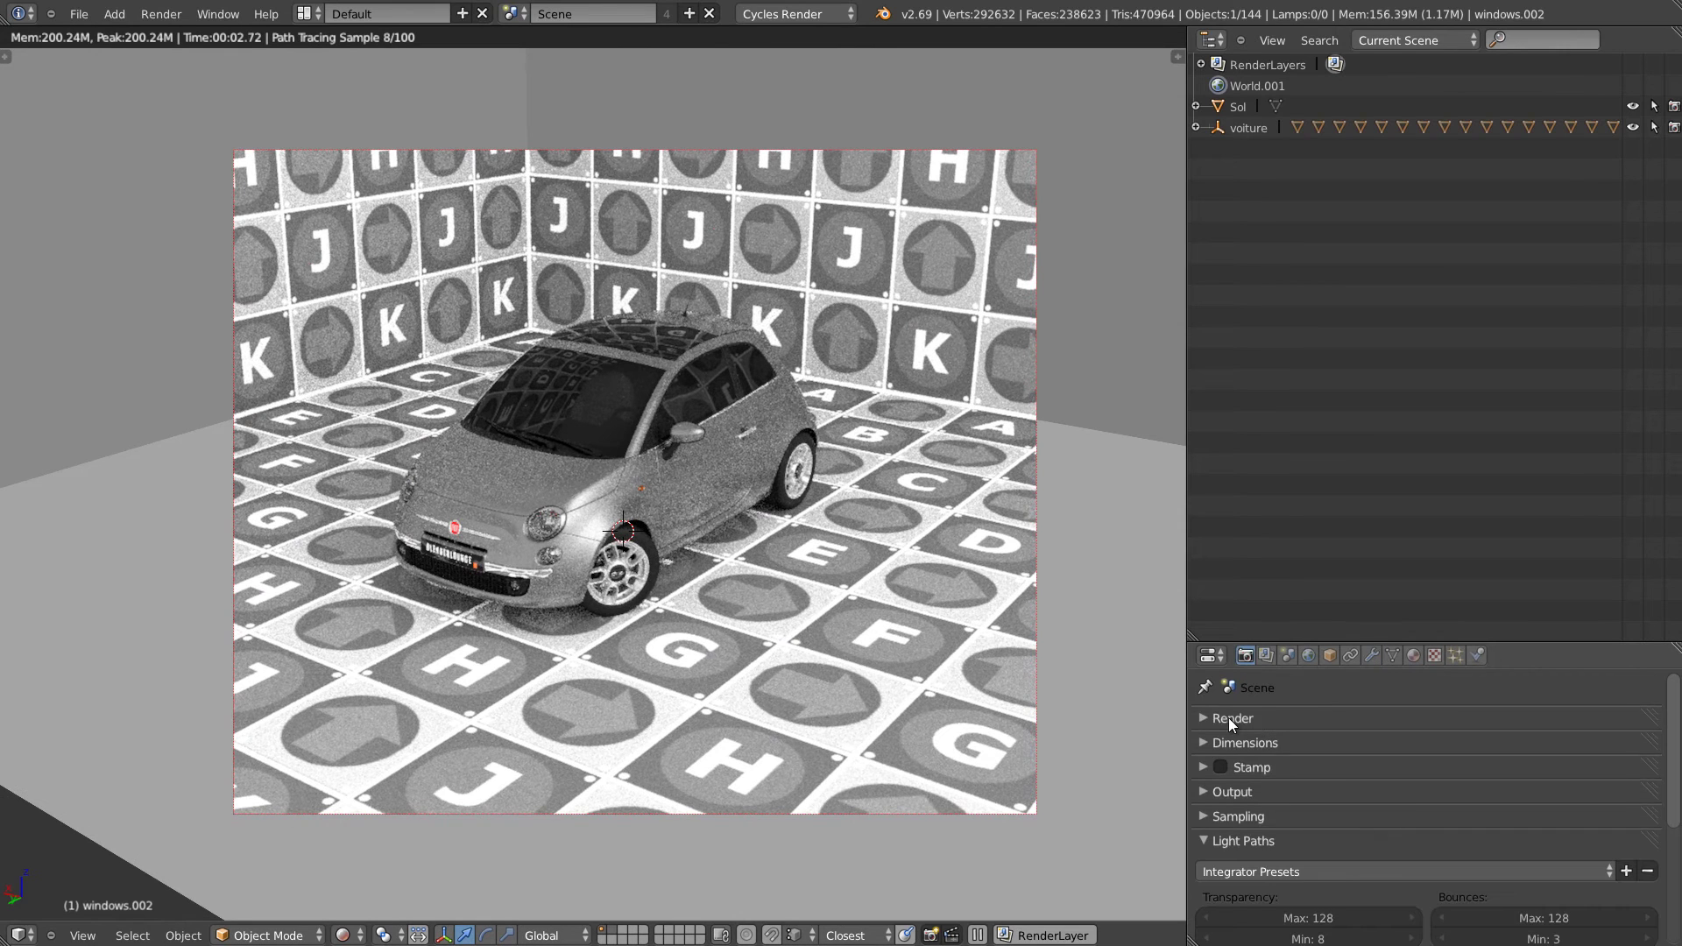
{"action": "left_click", "coordinate": [1232, 718]}
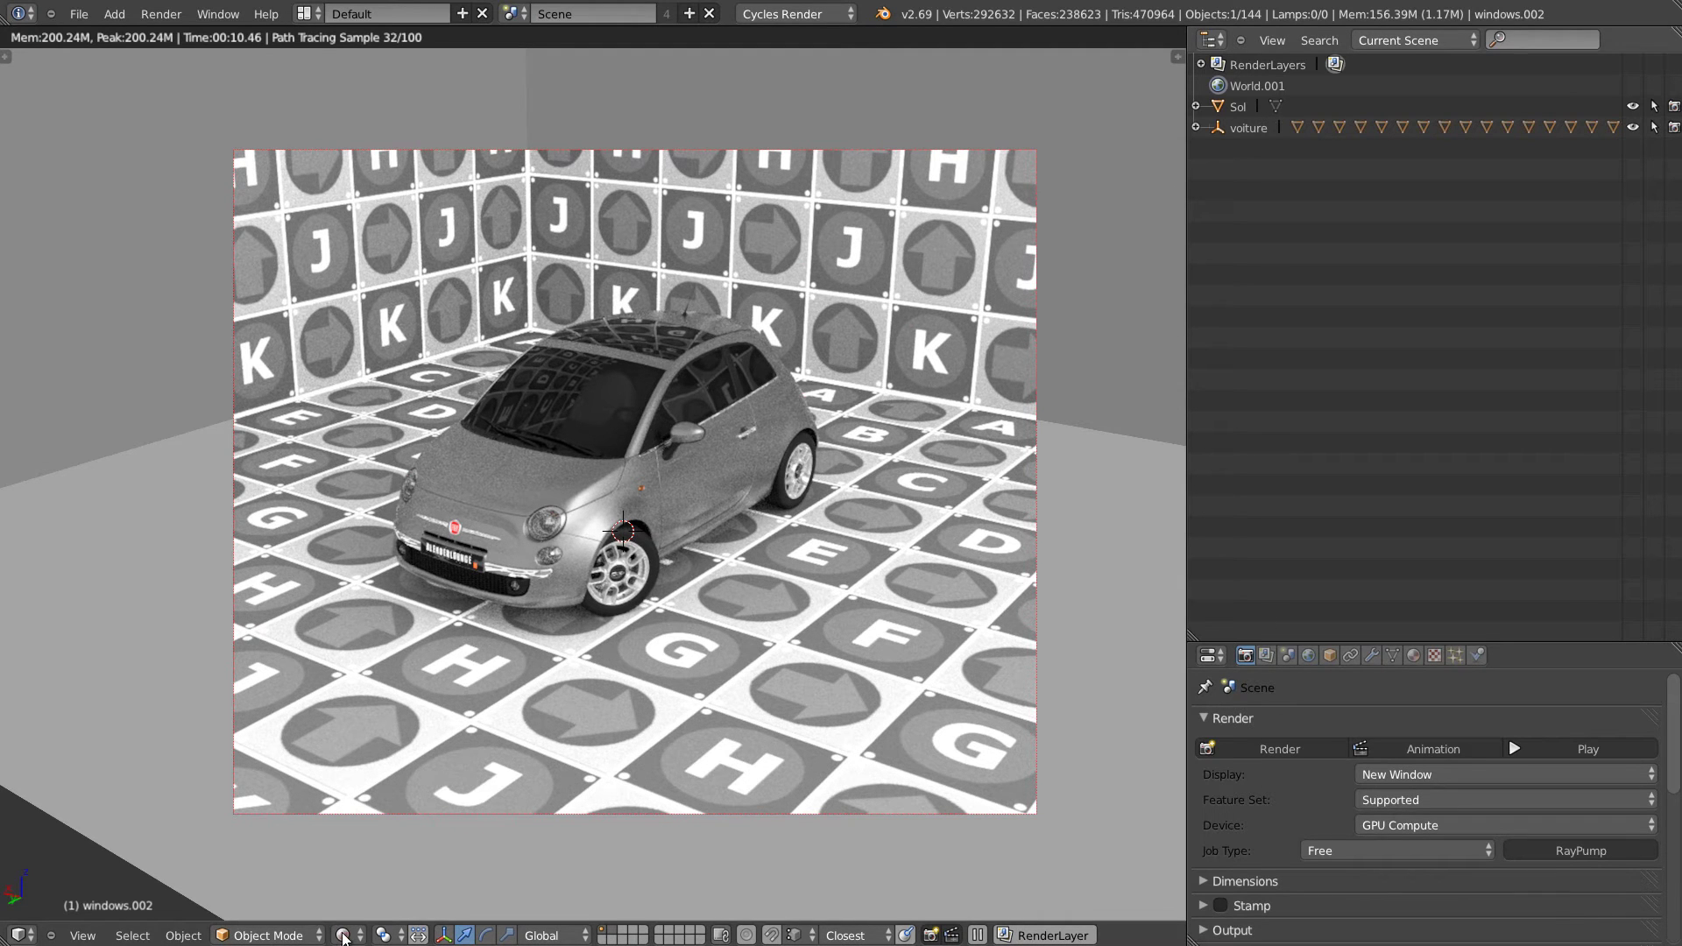
Select the Sol floor object and change the viewport shading from Rendered to Solid.
{"action": "right_click", "coordinate": [601, 608]}
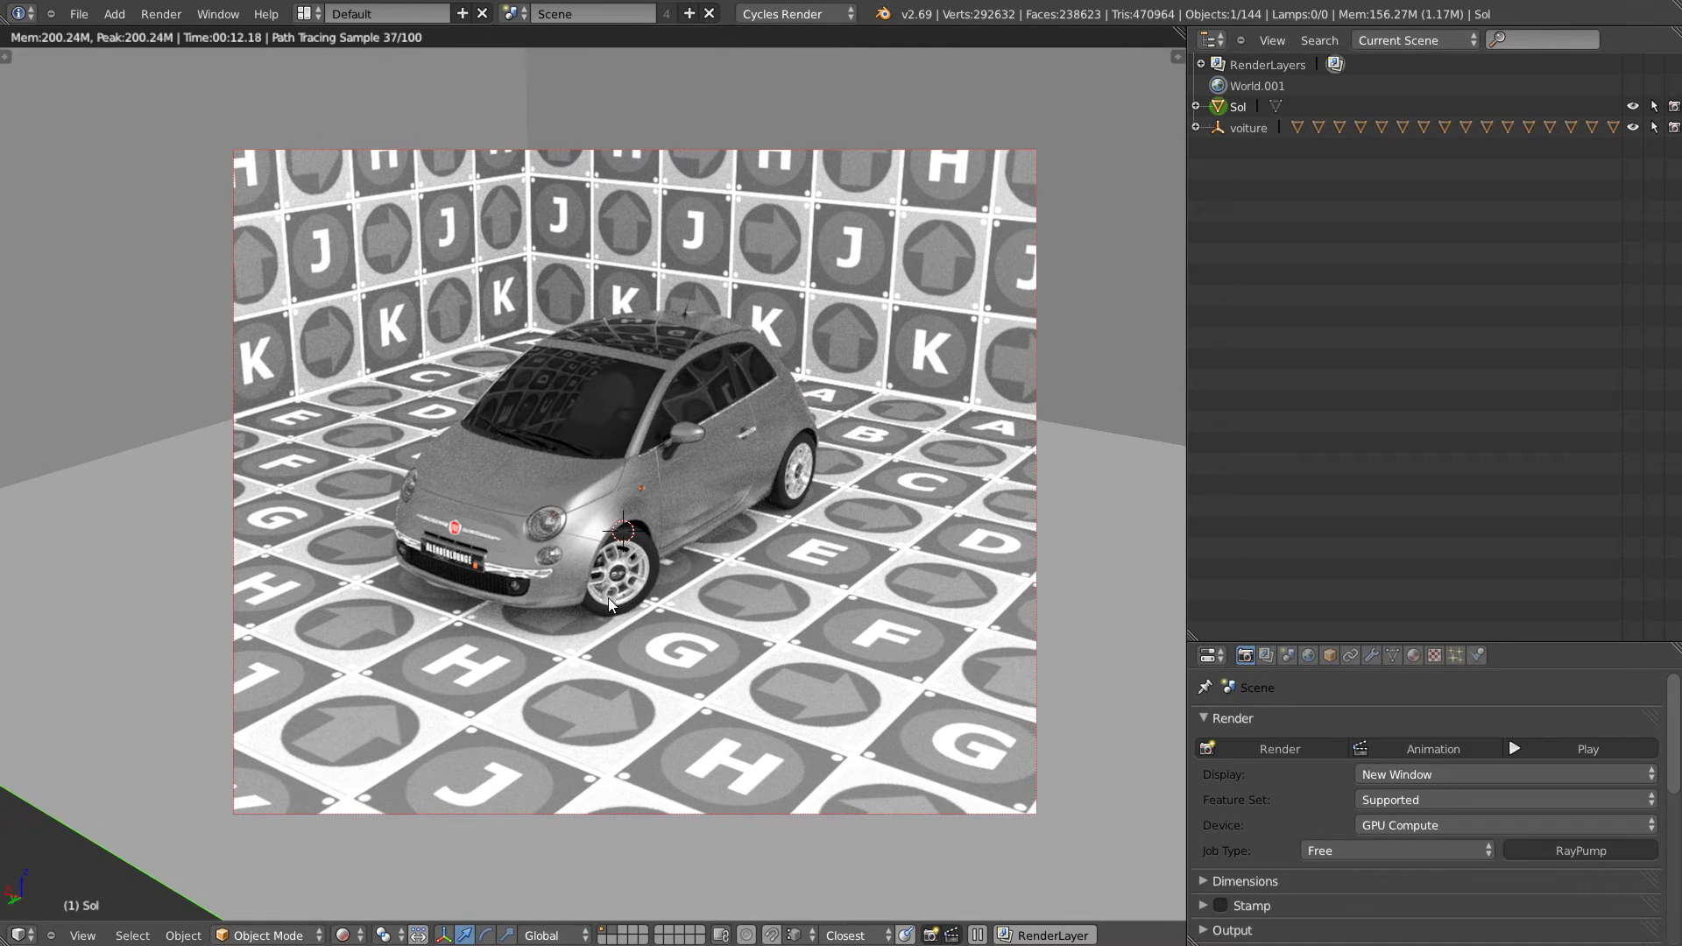
{"action": "key", "text": "z"}
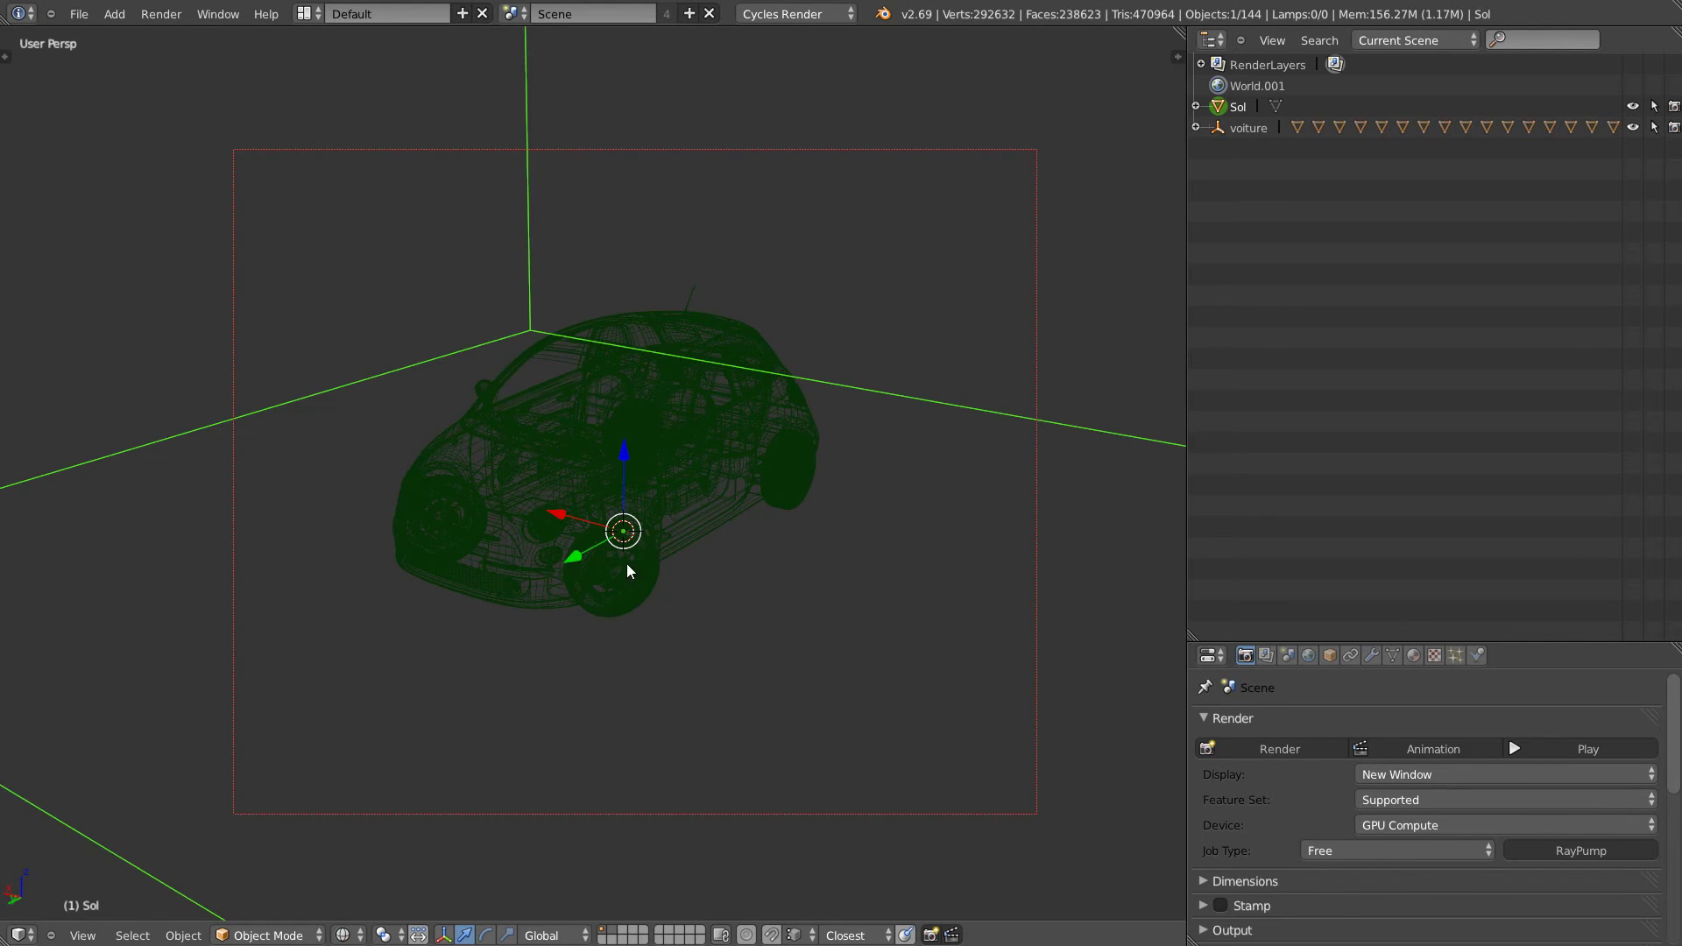
{"action": "middle_click_drag", "start_coordinate": [717, 591], "coordinate": [706, 576]}
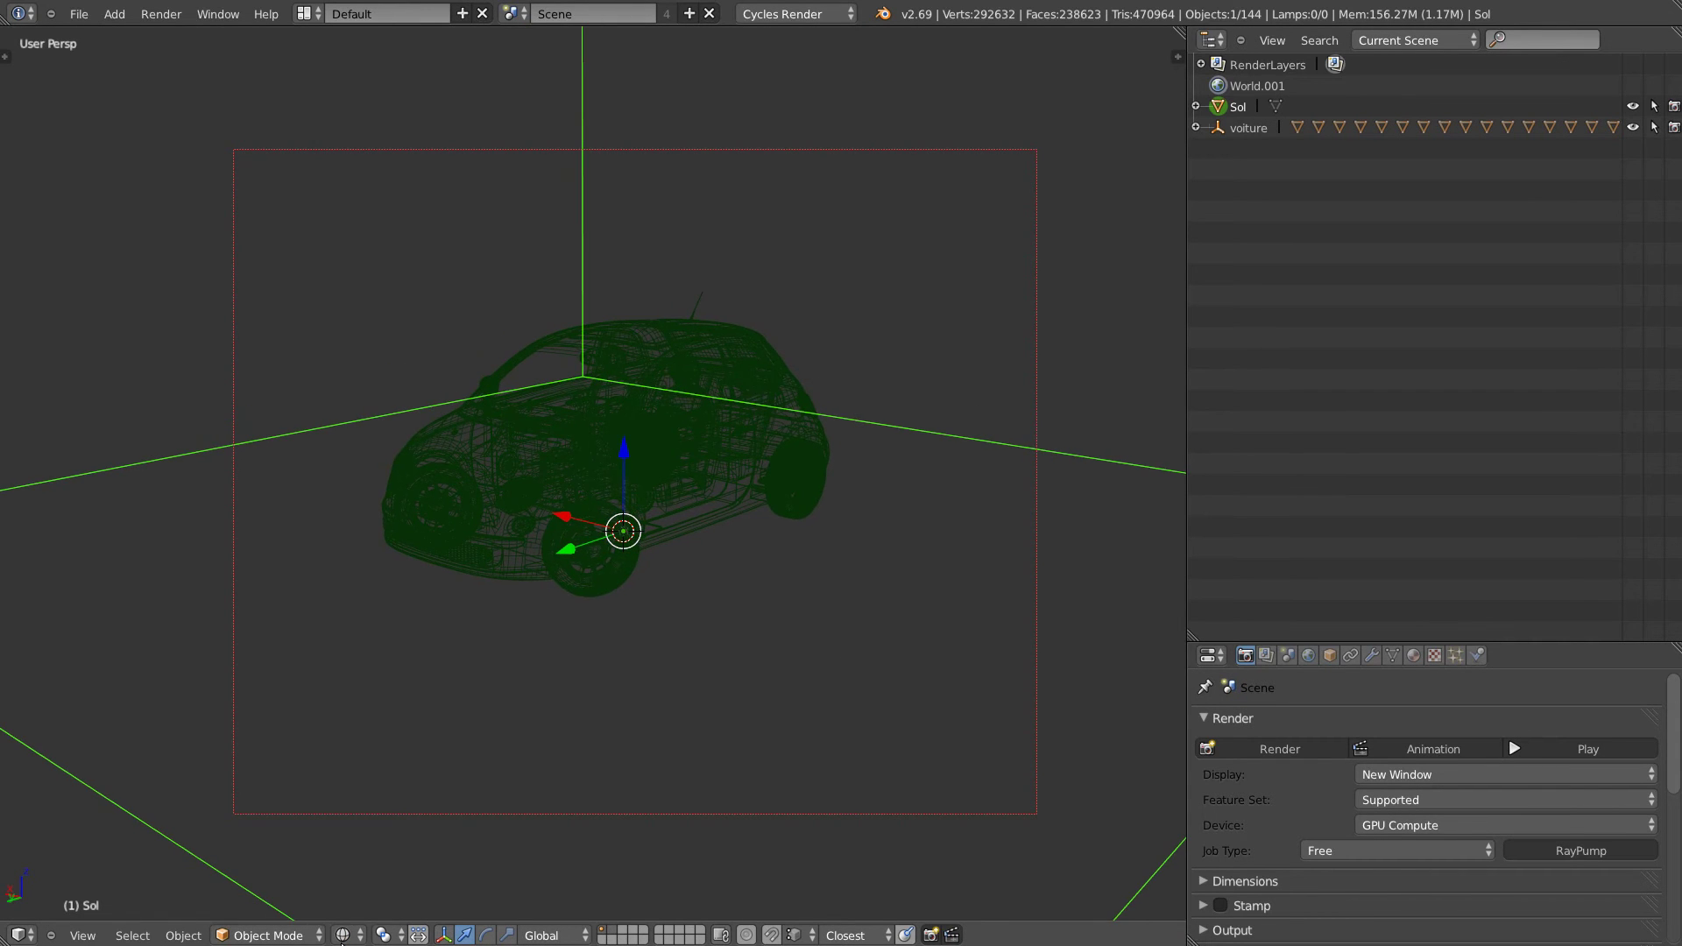
{"action": "left_click", "coordinate": [342, 935]}
{"action": "left_click", "coordinate": [367, 869]}
{"action": "mouse_move", "coordinate": [655, 527]}
{"action": "middle_mouse_down"}
{"action": "mouse_move", "coordinate": [662, 492]}
{"action": "mouse_move", "coordinate": [622, 557]}
{"action": "mouse_move", "coordinate": [666, 499]}
{"action": "middle_mouse_up"}
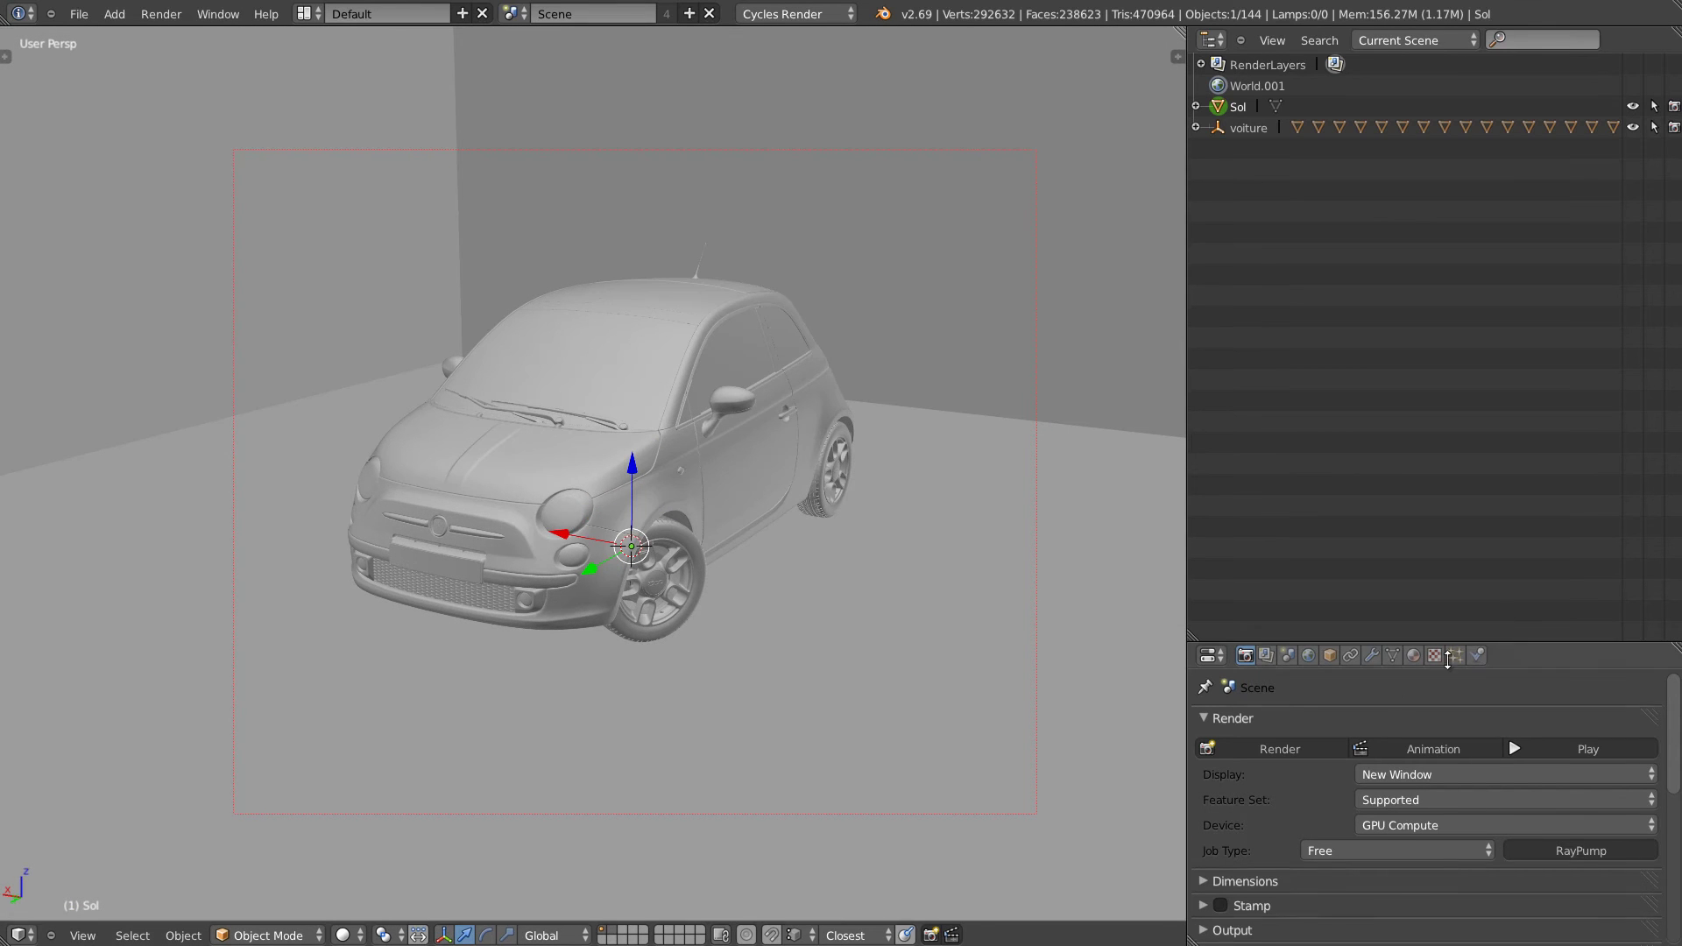
Enlarge the Properties editor and look through the car parts parented to the voiture empty.
{"action": "left_click_drag", "start_coordinate": [1522, 642], "coordinate": [1541, 366]}
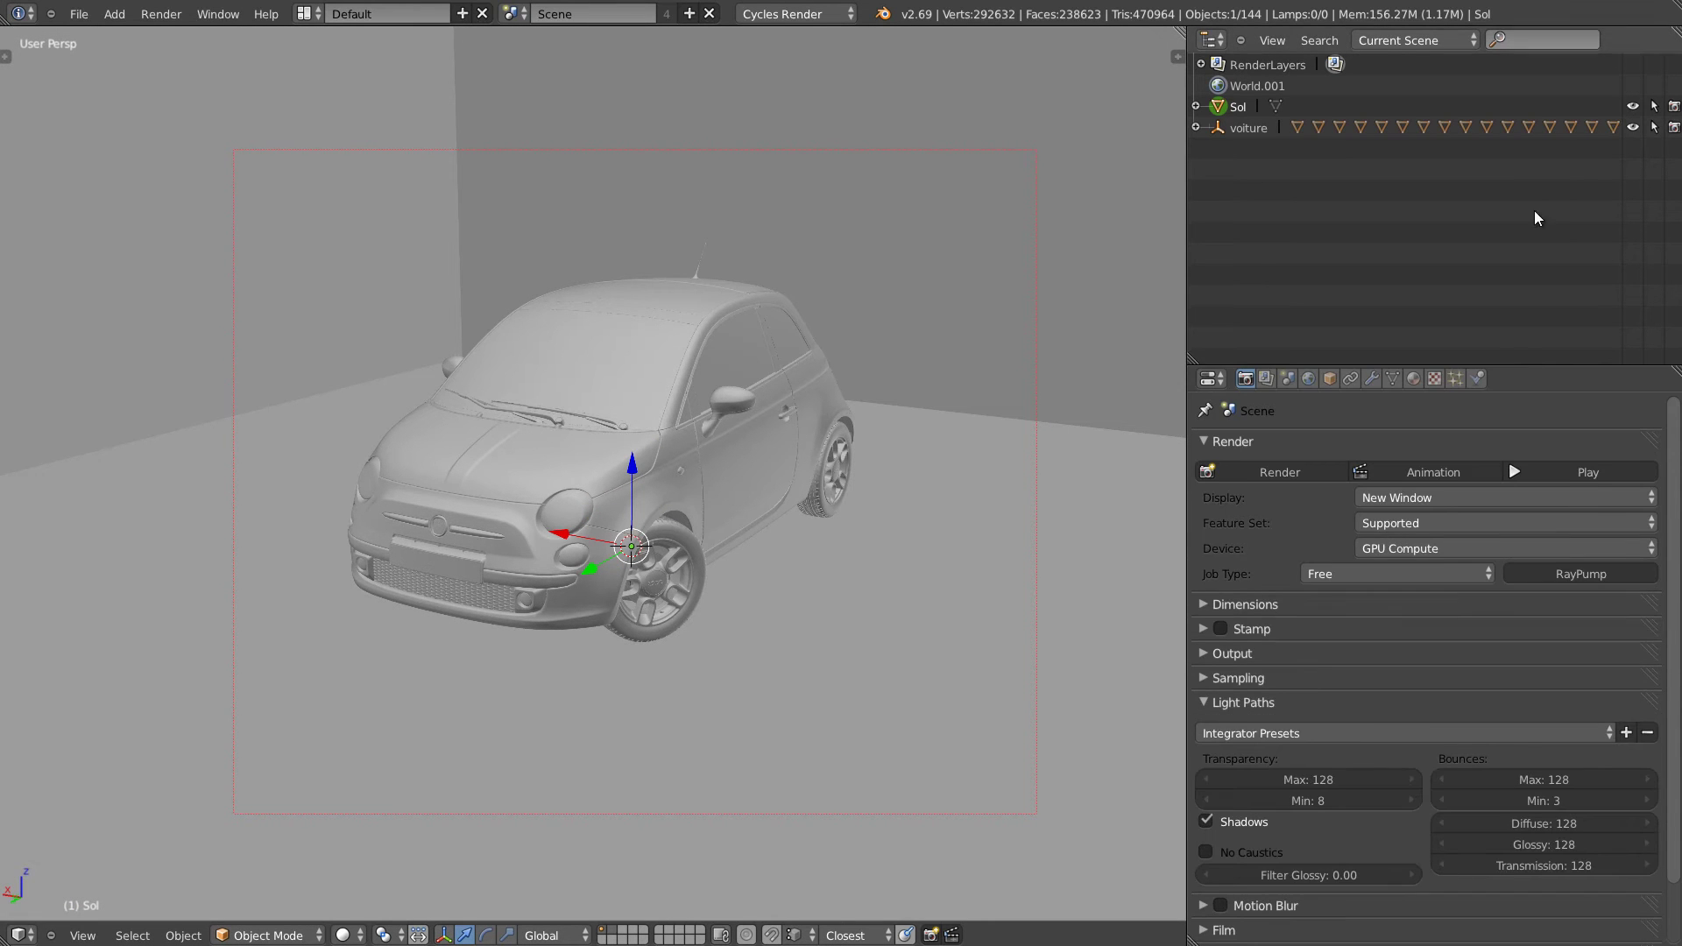
{"action": "left_click", "coordinate": [1251, 128]}
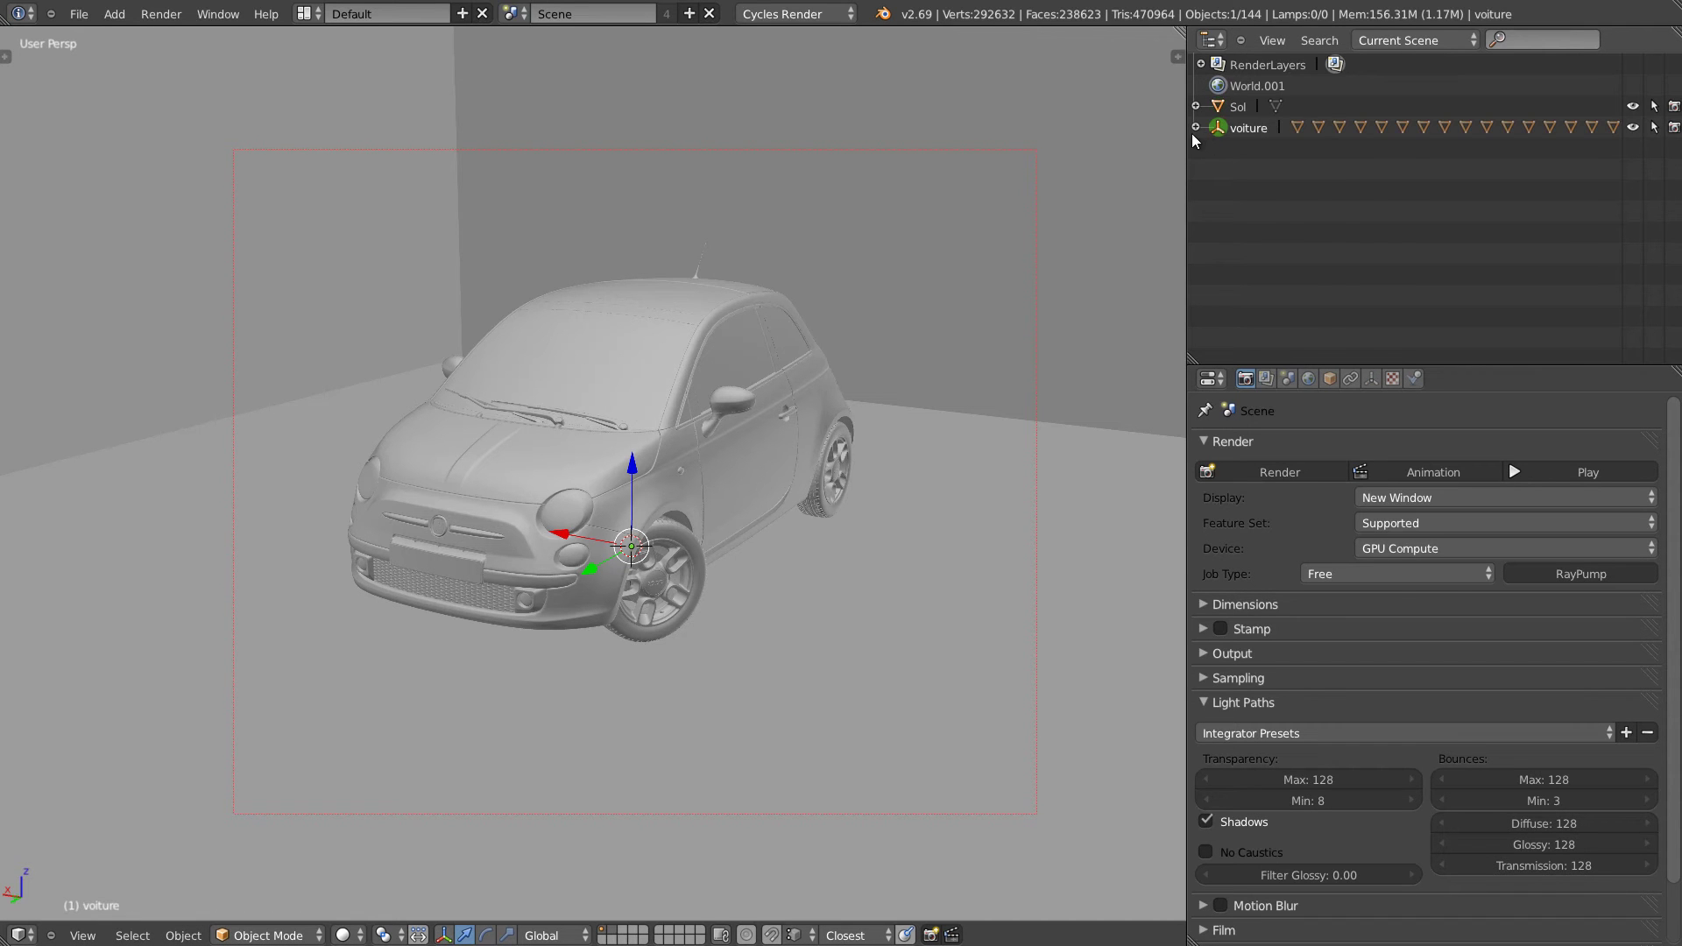
{"action": "left_click", "coordinate": [1194, 128]}
{"action": "scroll", "coordinate": [1333, 313], "scroll_direction": "down", "scroll_amount": 5}
{"action": "scroll", "coordinate": [1314, 280], "scroll_direction": "up", "scroll_amount": 5}
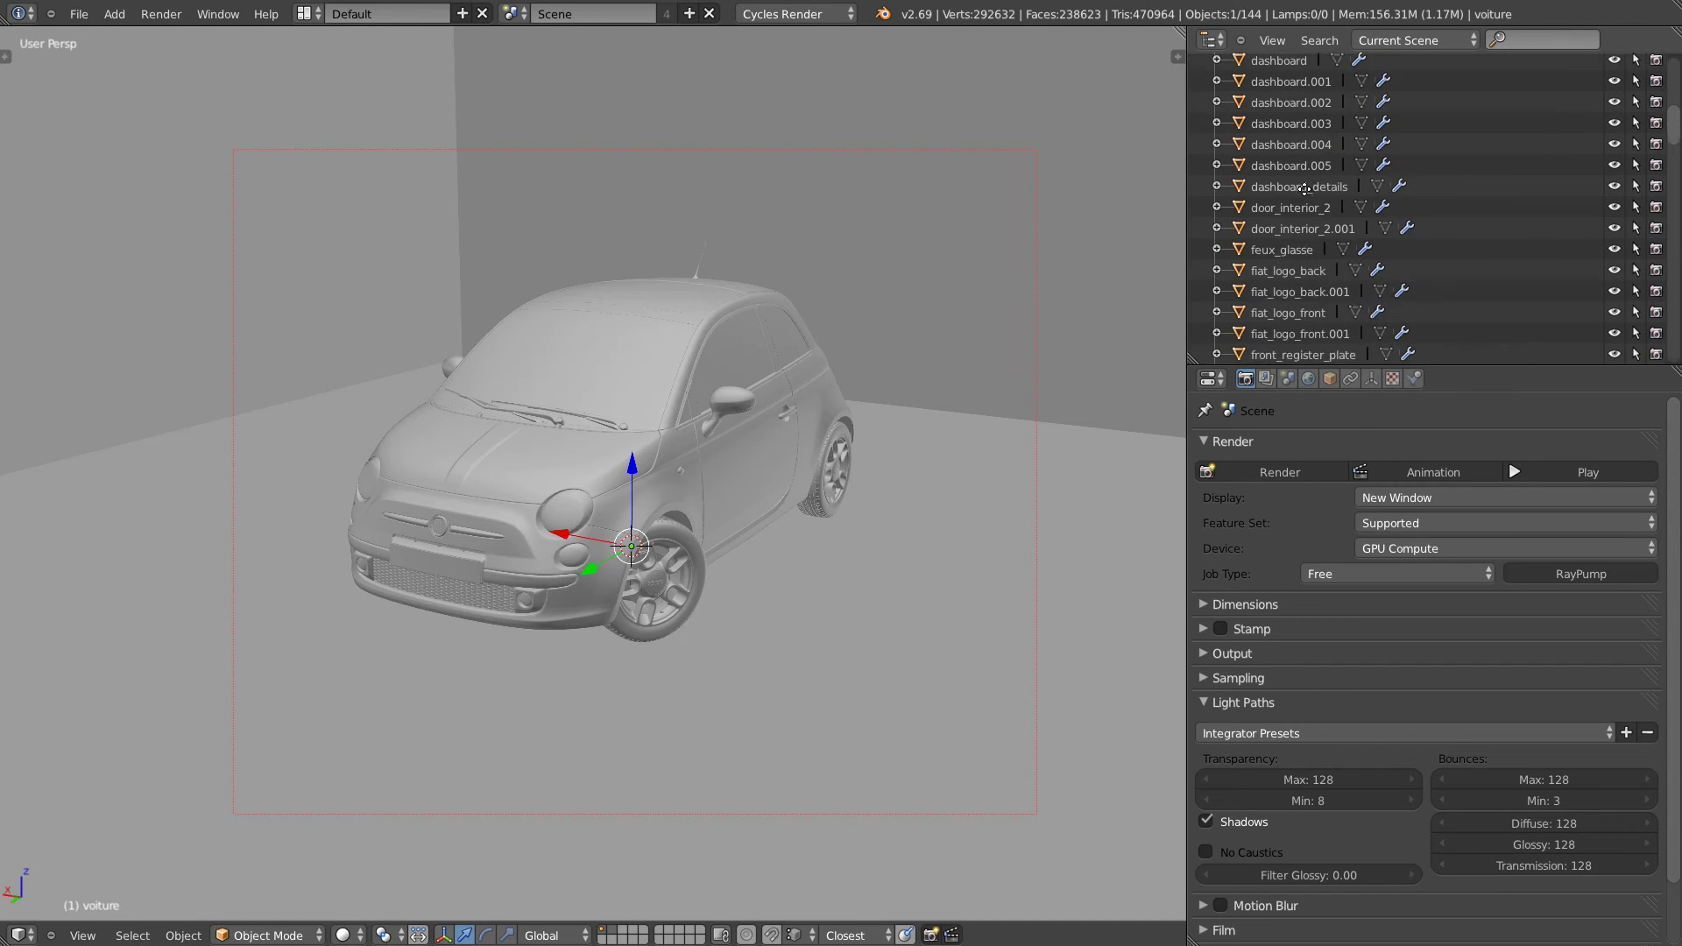
{"action": "scroll", "coordinate": [1287, 218], "scroll_direction": "down", "scroll_amount": 1}
{"action": "left_click", "coordinate": [1195, 114]}
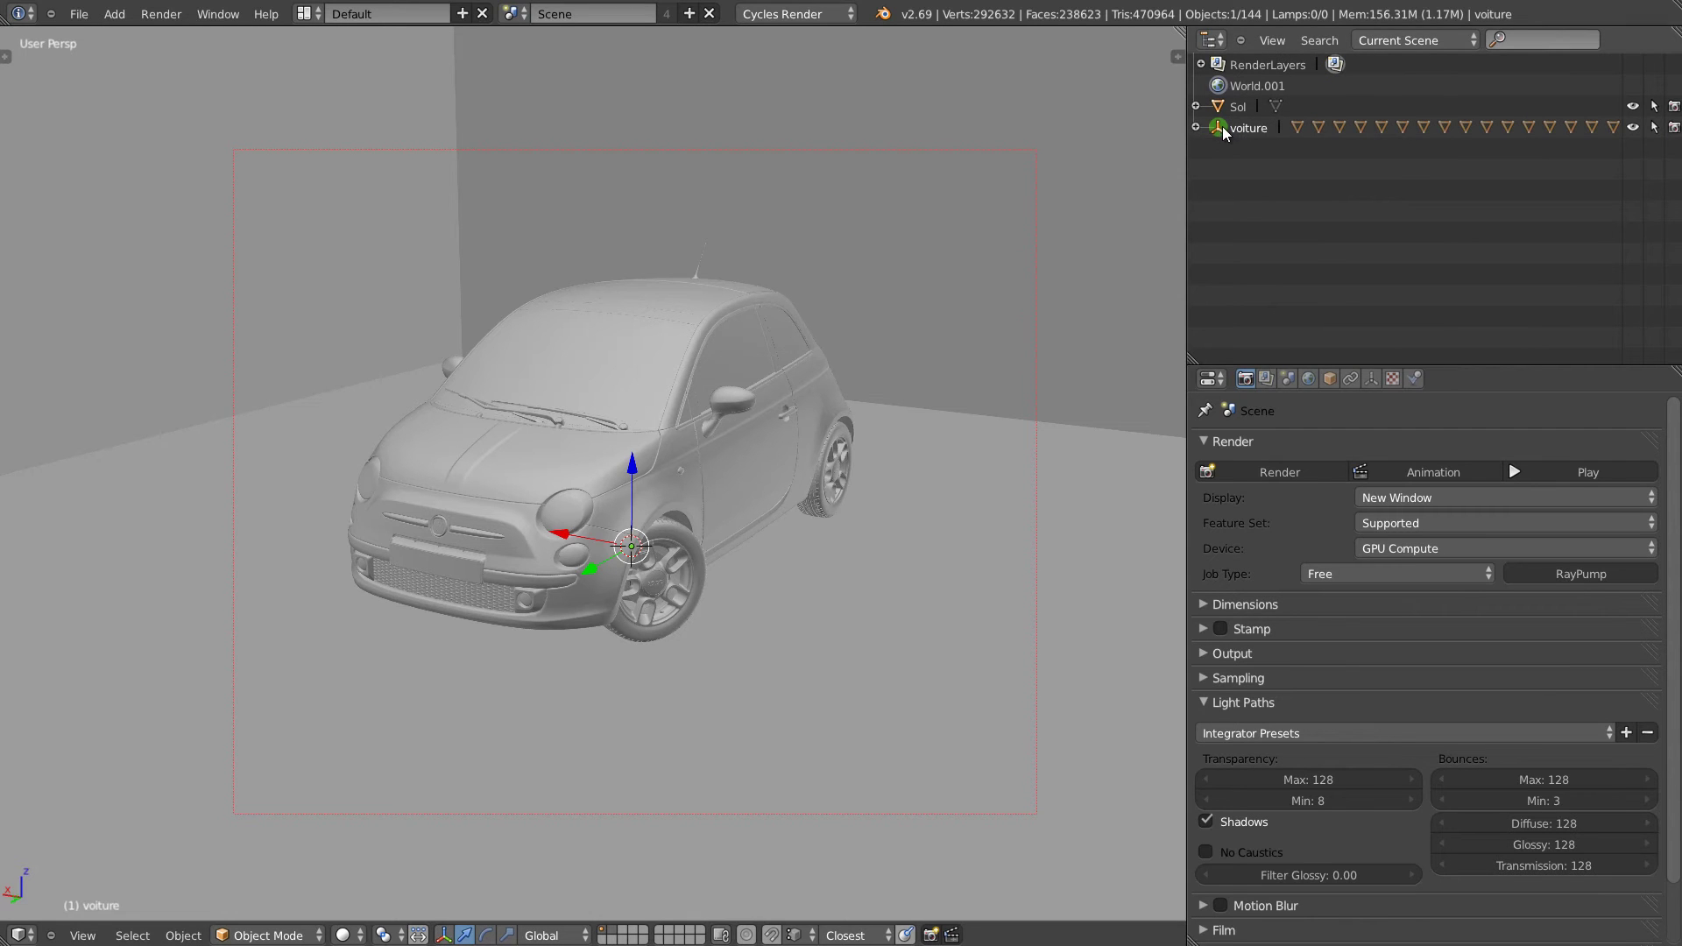
Select voiture together with all its child objects and set the Outliner to display Groups.
{"action": "left_click", "coordinate": [1226, 127]}
{"action": "left_click", "coordinate": [1390, 39]}
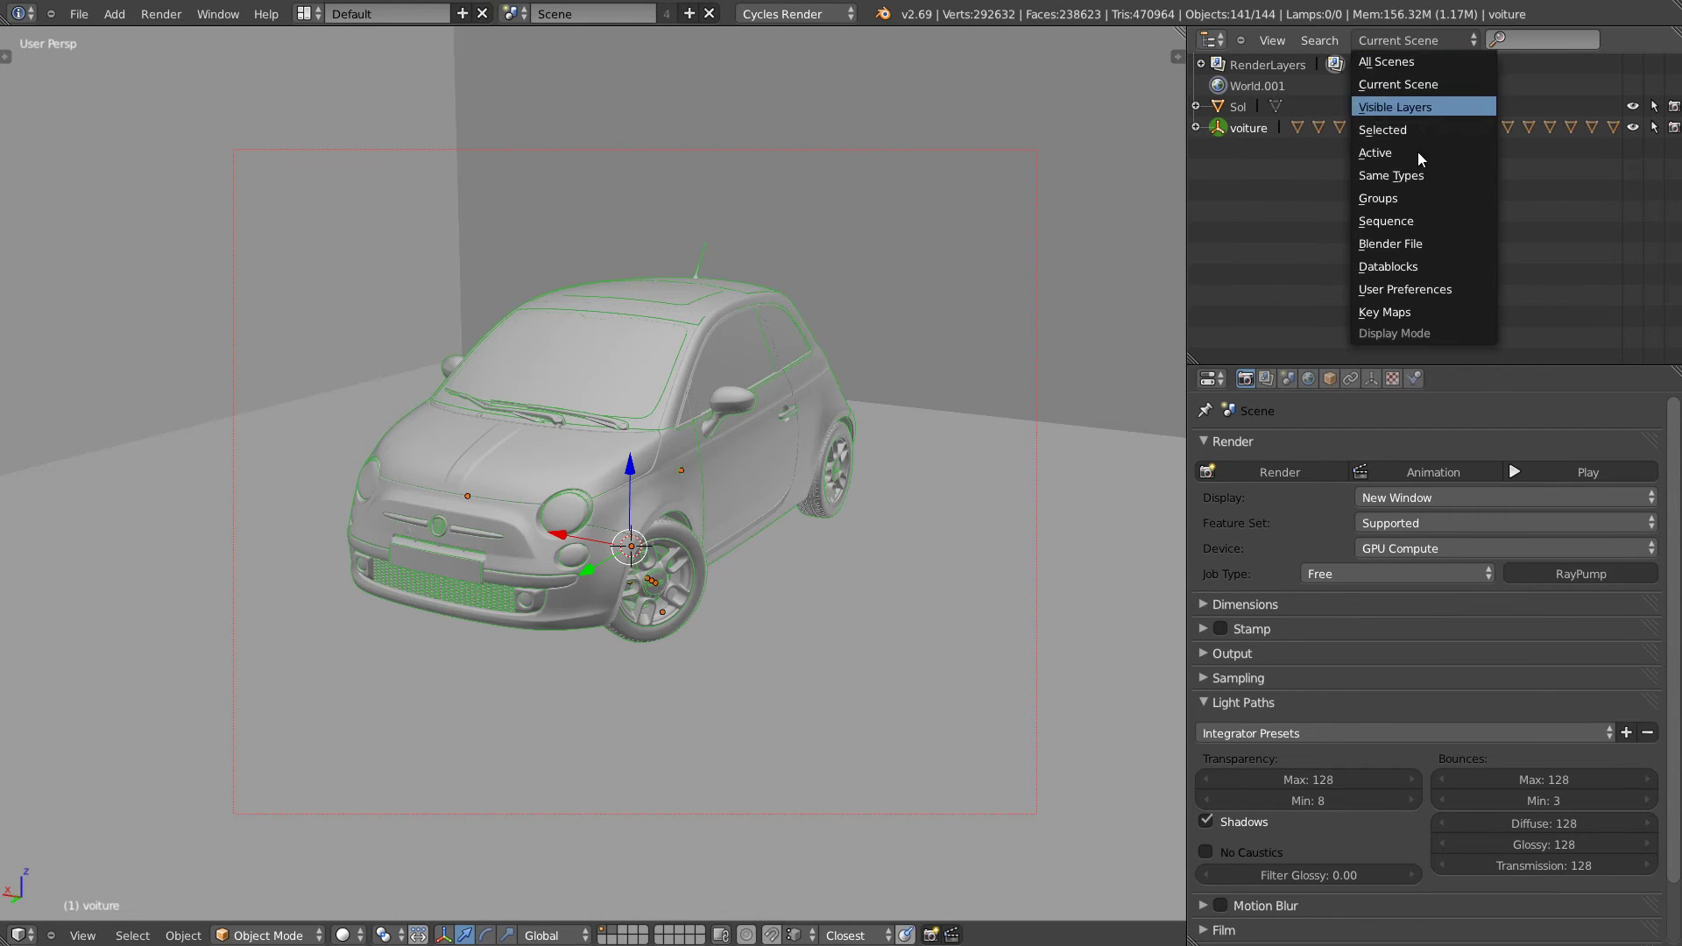
{"action": "left_click", "coordinate": [1400, 196]}
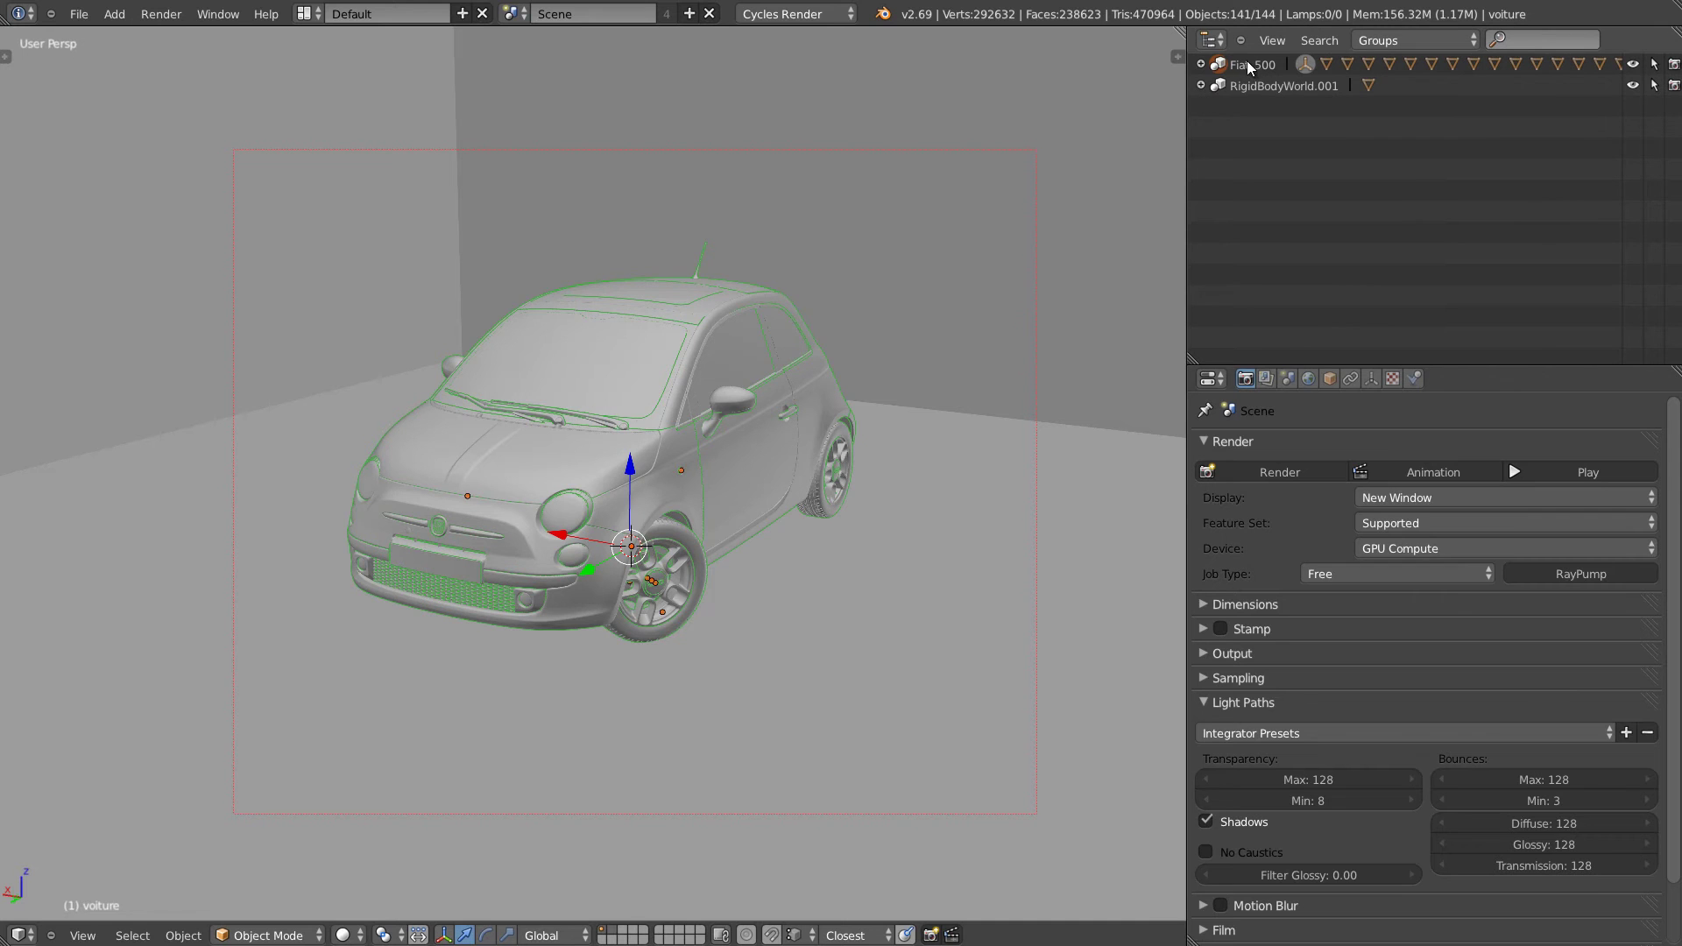
Examine the voiture hierarchy and its car parts inside the Fiat_500 group.
{"action": "left_click", "coordinate": [1201, 64]}
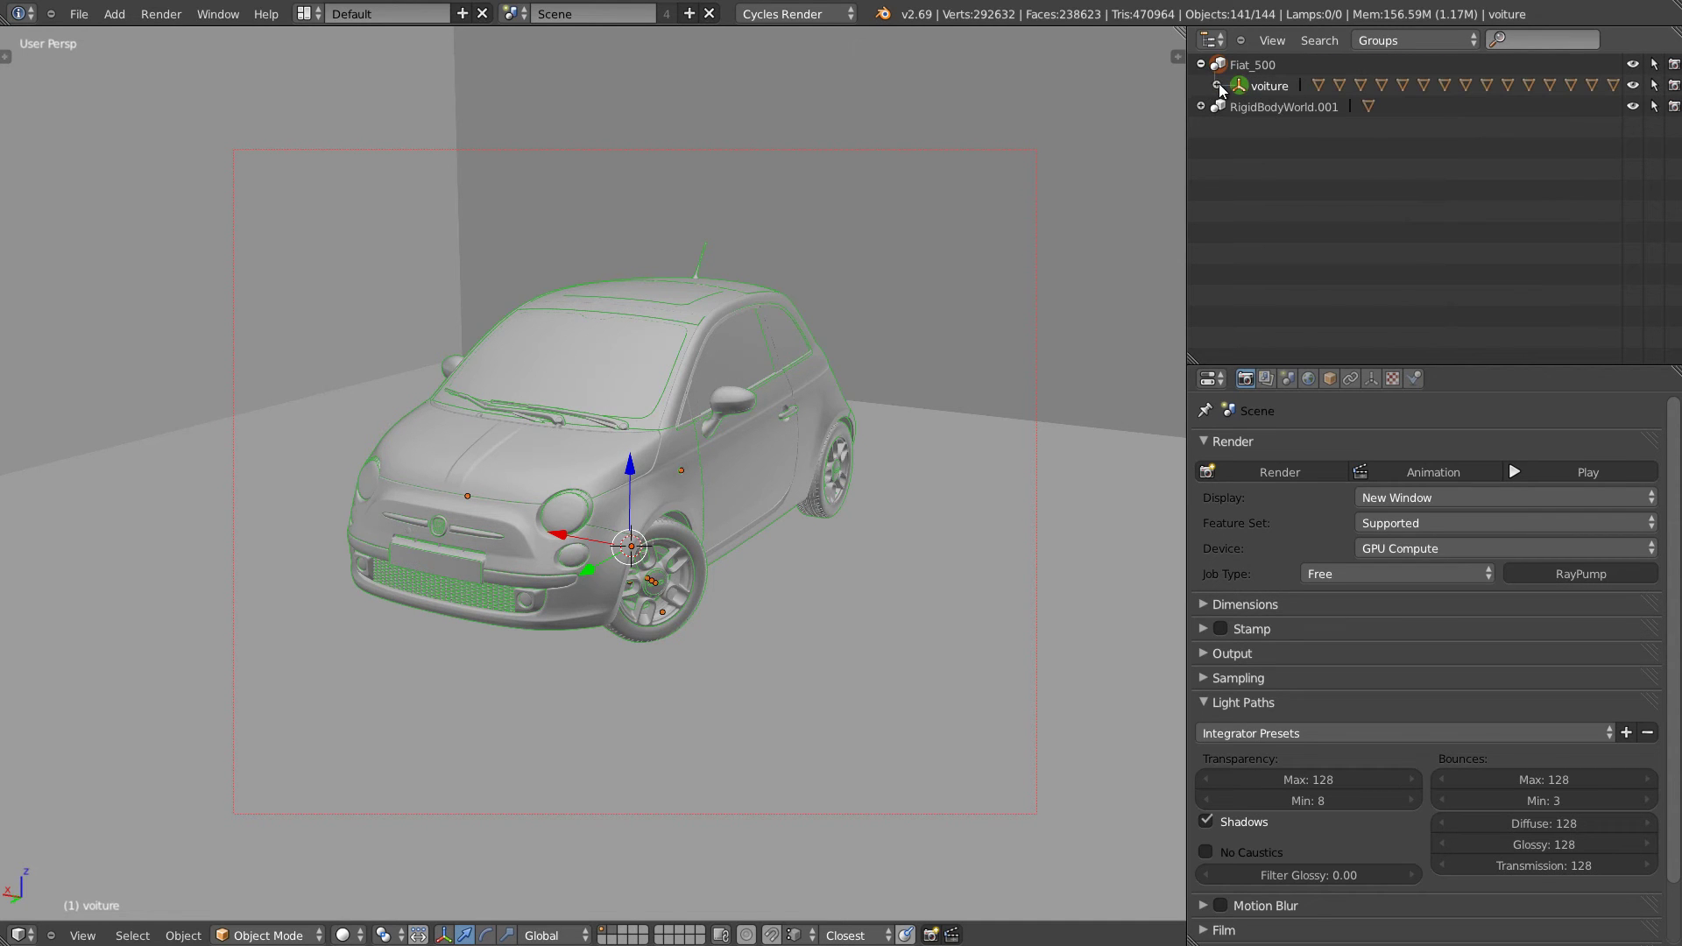
{"action": "left_click", "coordinate": [1216, 85]}
{"action": "scroll", "coordinate": [1295, 187], "scroll_direction": "down", "scroll_amount": 8}
{"action": "scroll", "coordinate": [1303, 208], "scroll_direction": "down", "scroll_amount": 5}
{"action": "scroll", "coordinate": [1280, 166], "scroll_direction": "up", "scroll_amount": 3}
{"action": "scroll", "coordinate": [1280, 166], "scroll_direction": "up", "scroll_amount": 10}
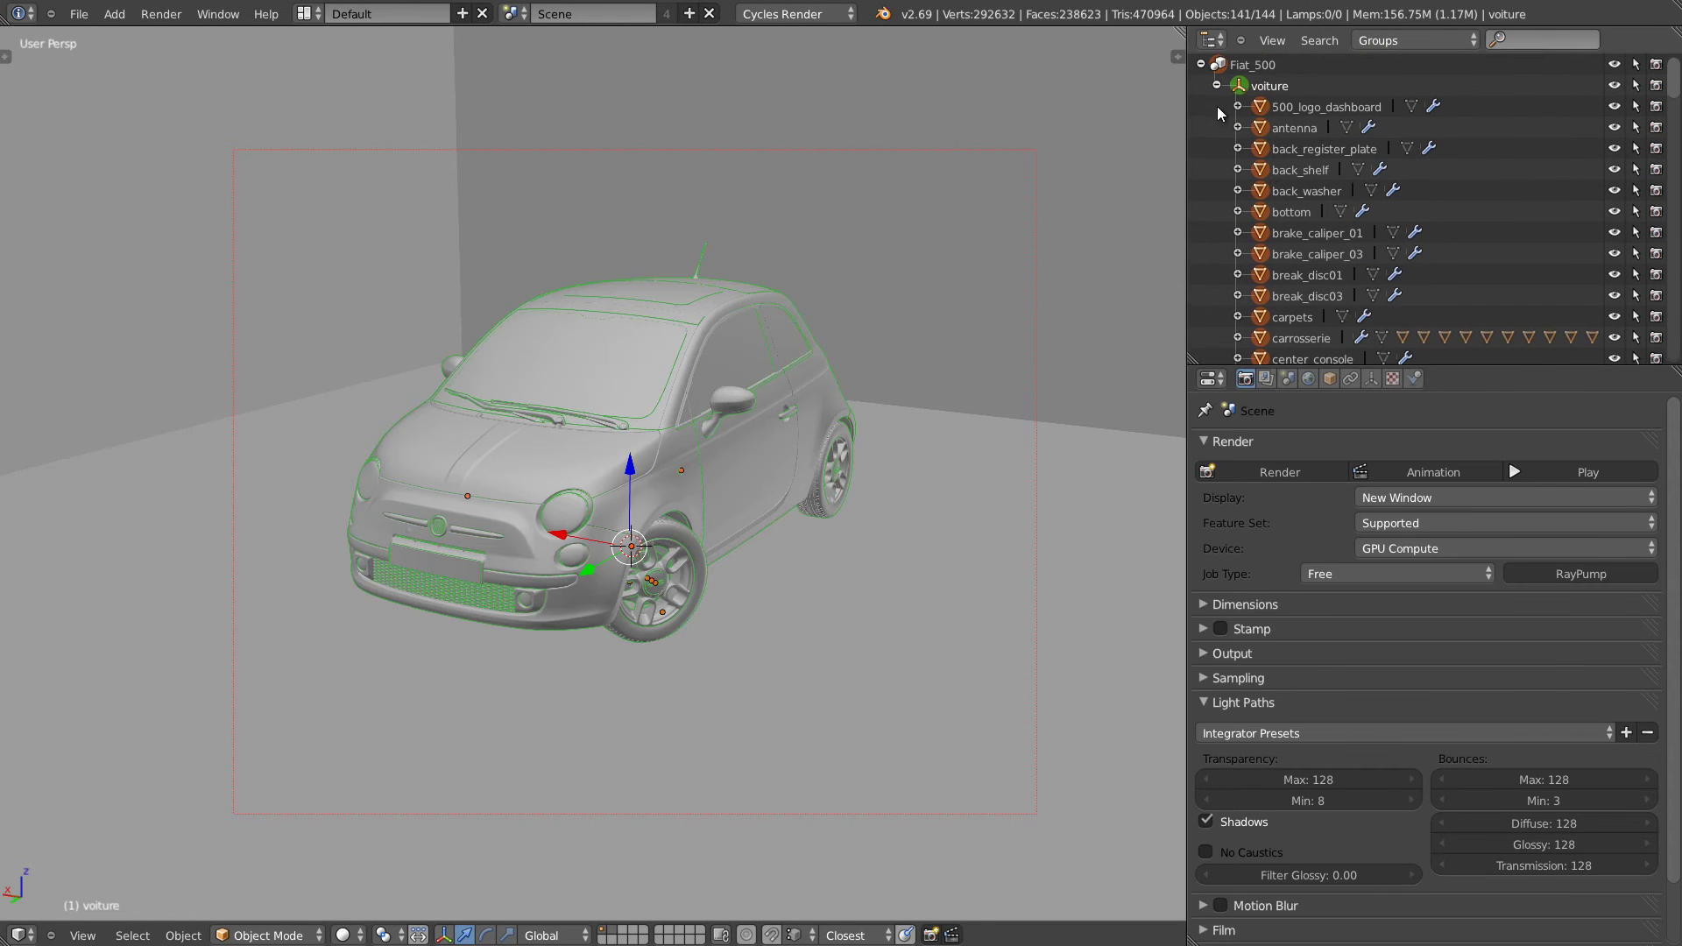
{"action": "left_click", "coordinate": [1215, 85]}
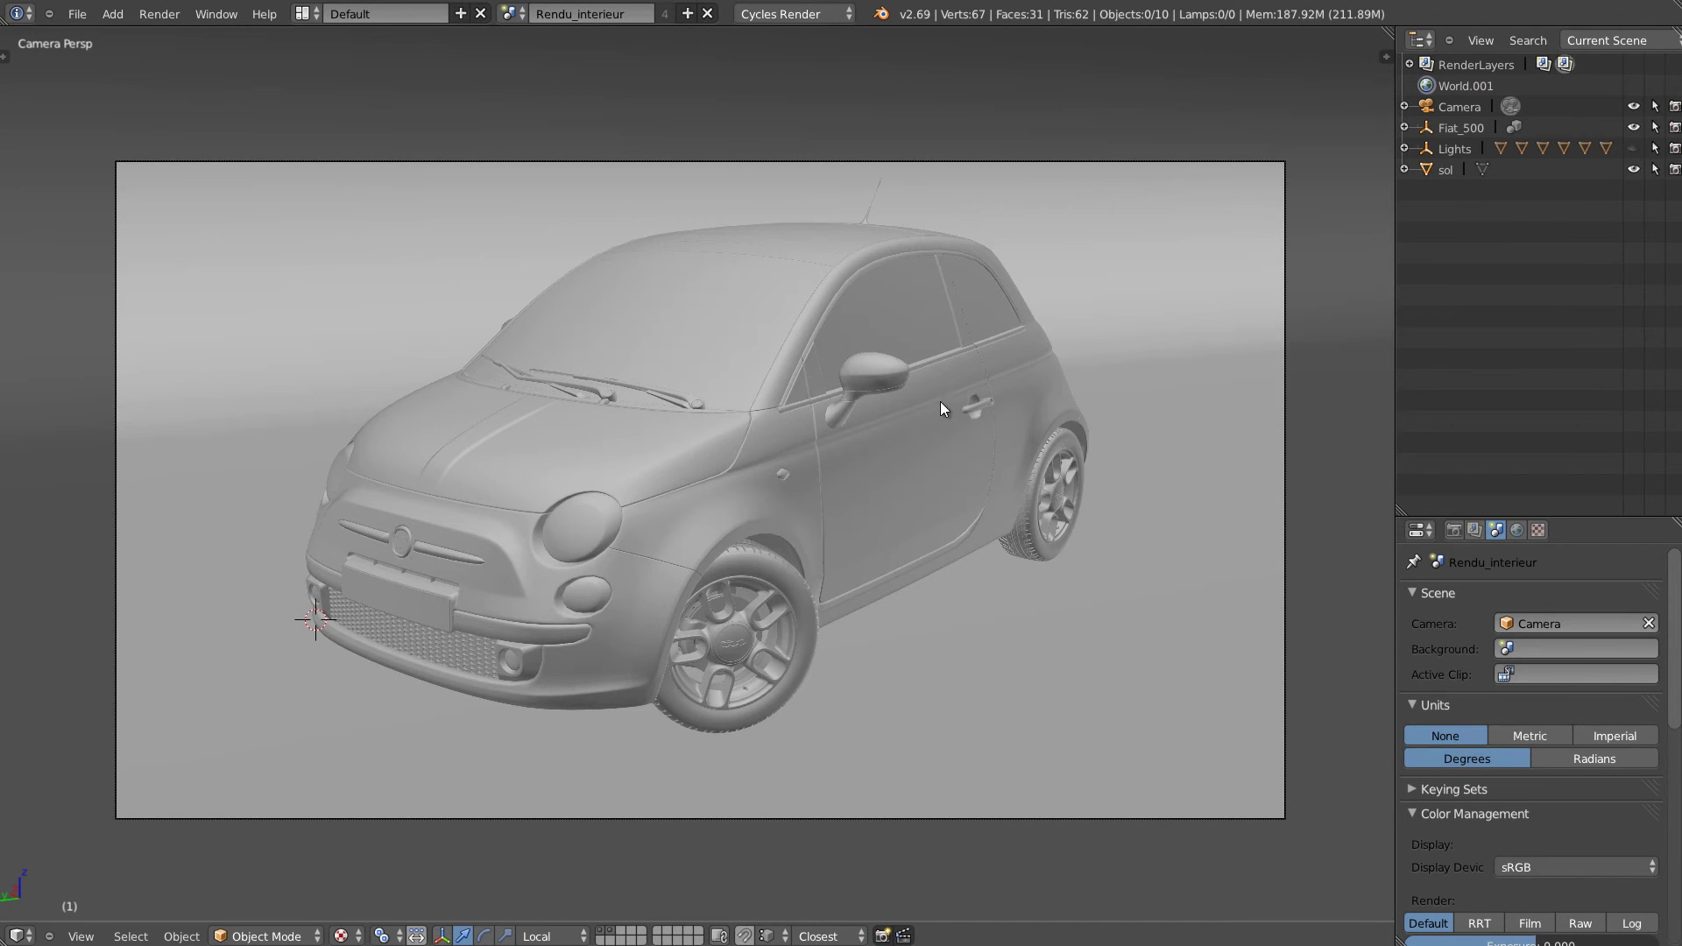
Try to link the Fiat_500 group from Asset_Fiat_500_001.blend in the scenes folder into the Rendu_interieur scene.
{"action": "left_click", "coordinate": [77, 14]}
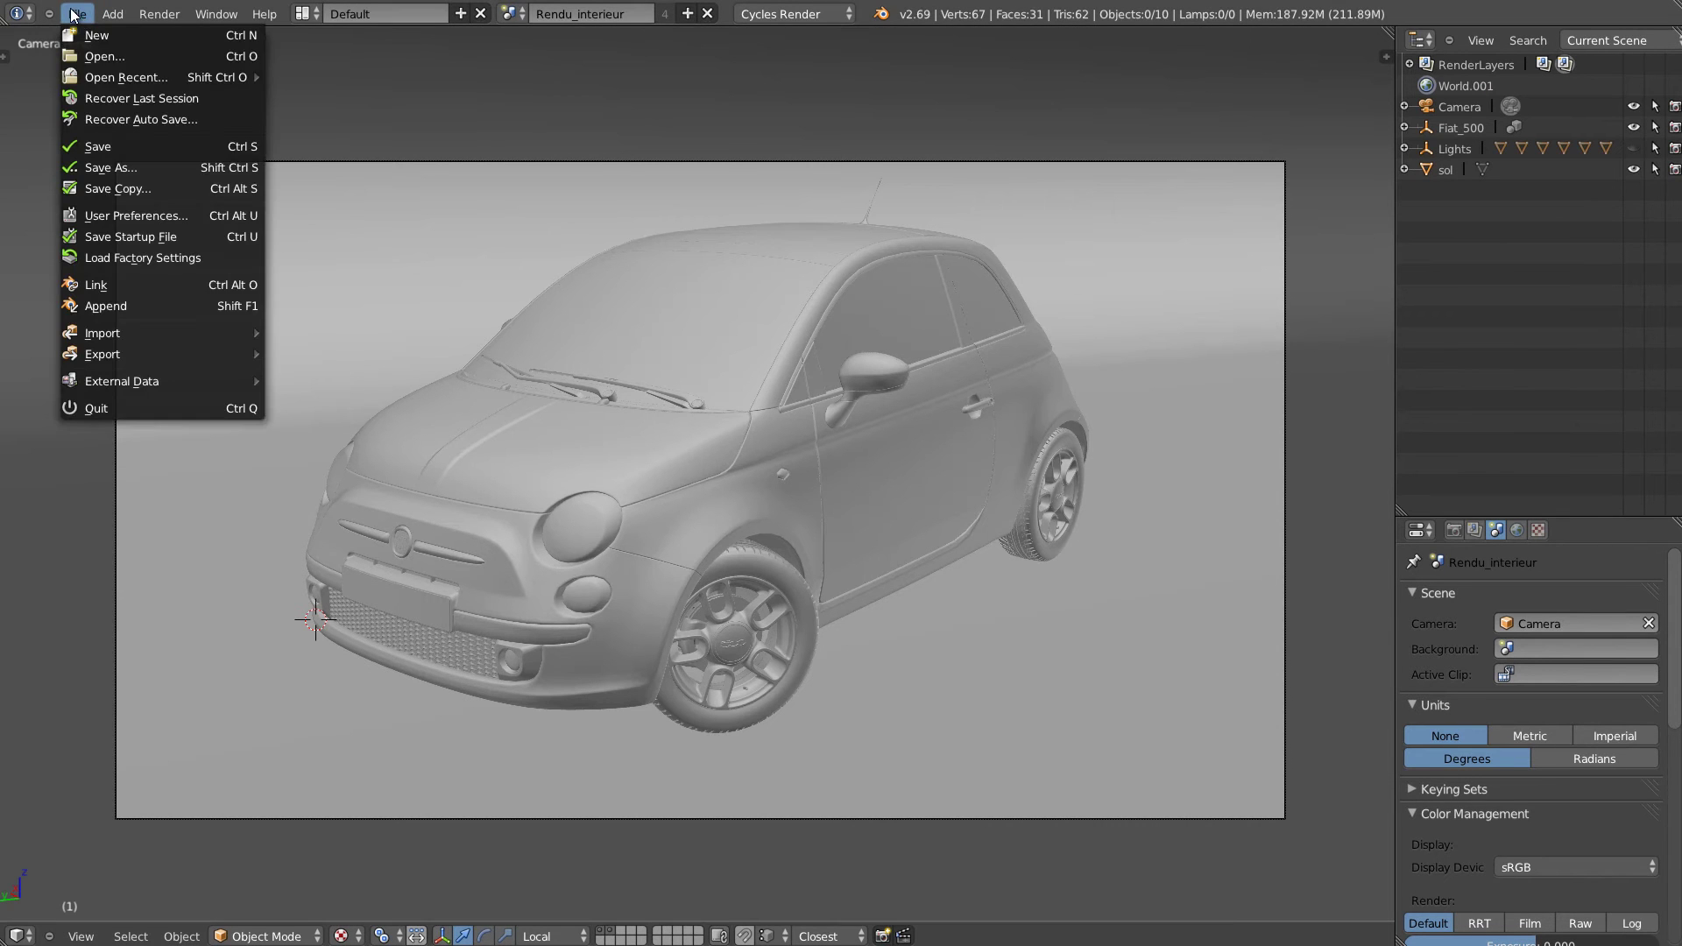
{"action": "left_click", "coordinate": [161, 290]}
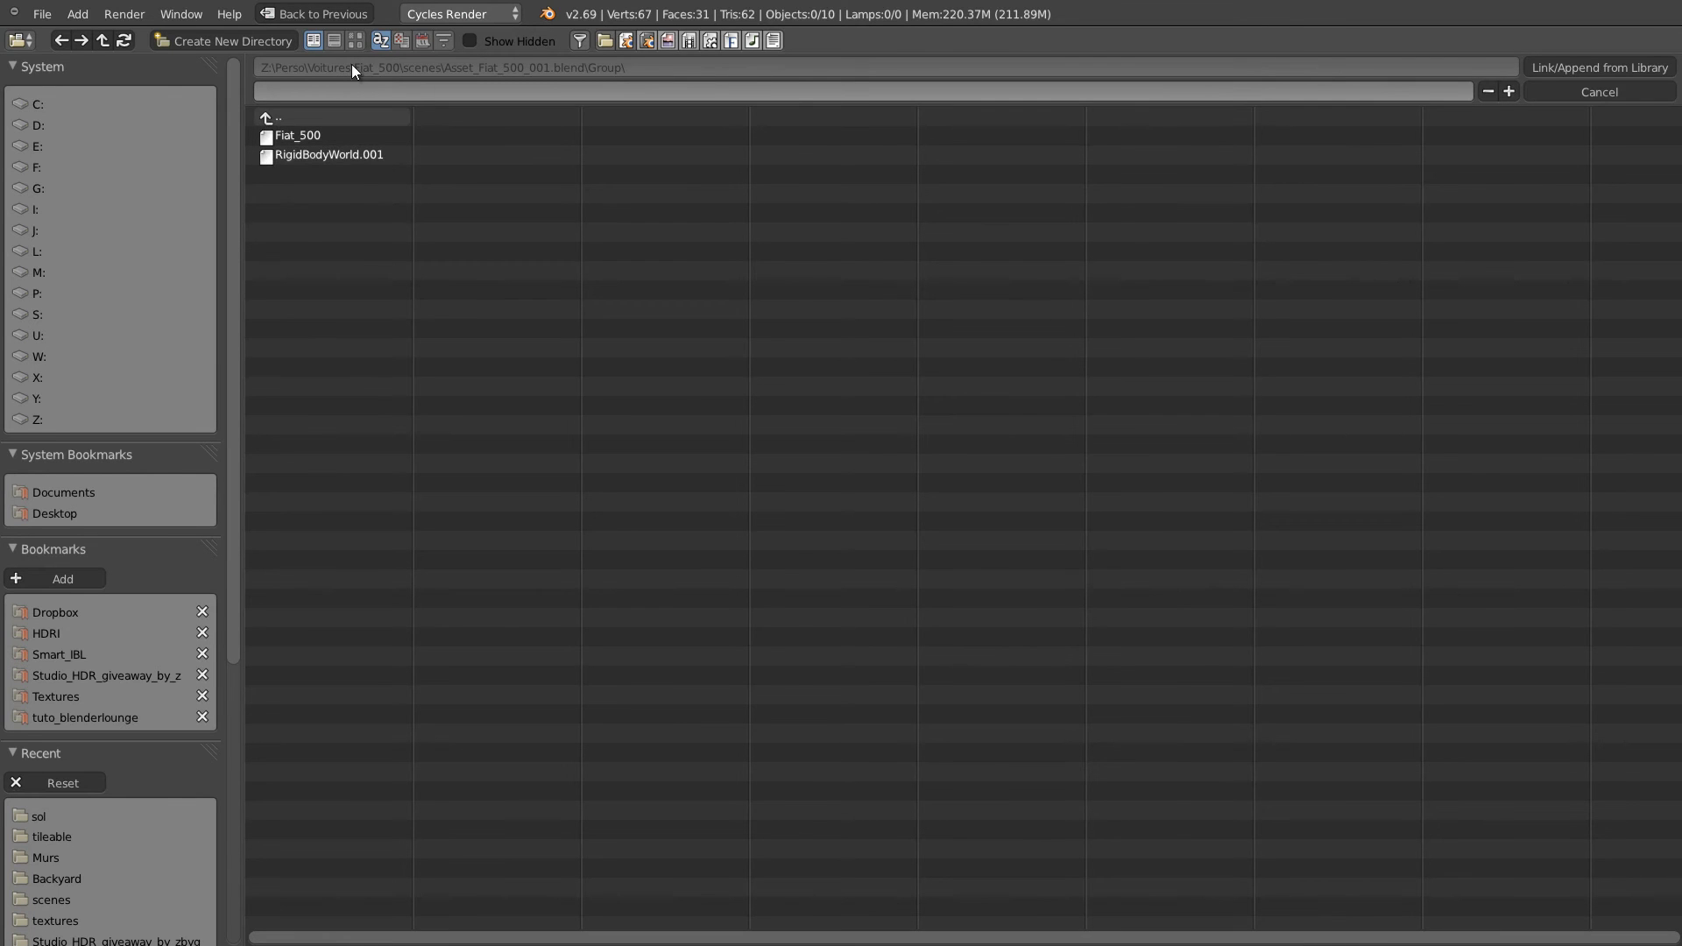
{"action": "key", "text": "BackSpace"}
{"action": "left_click", "coordinate": [264, 118]}
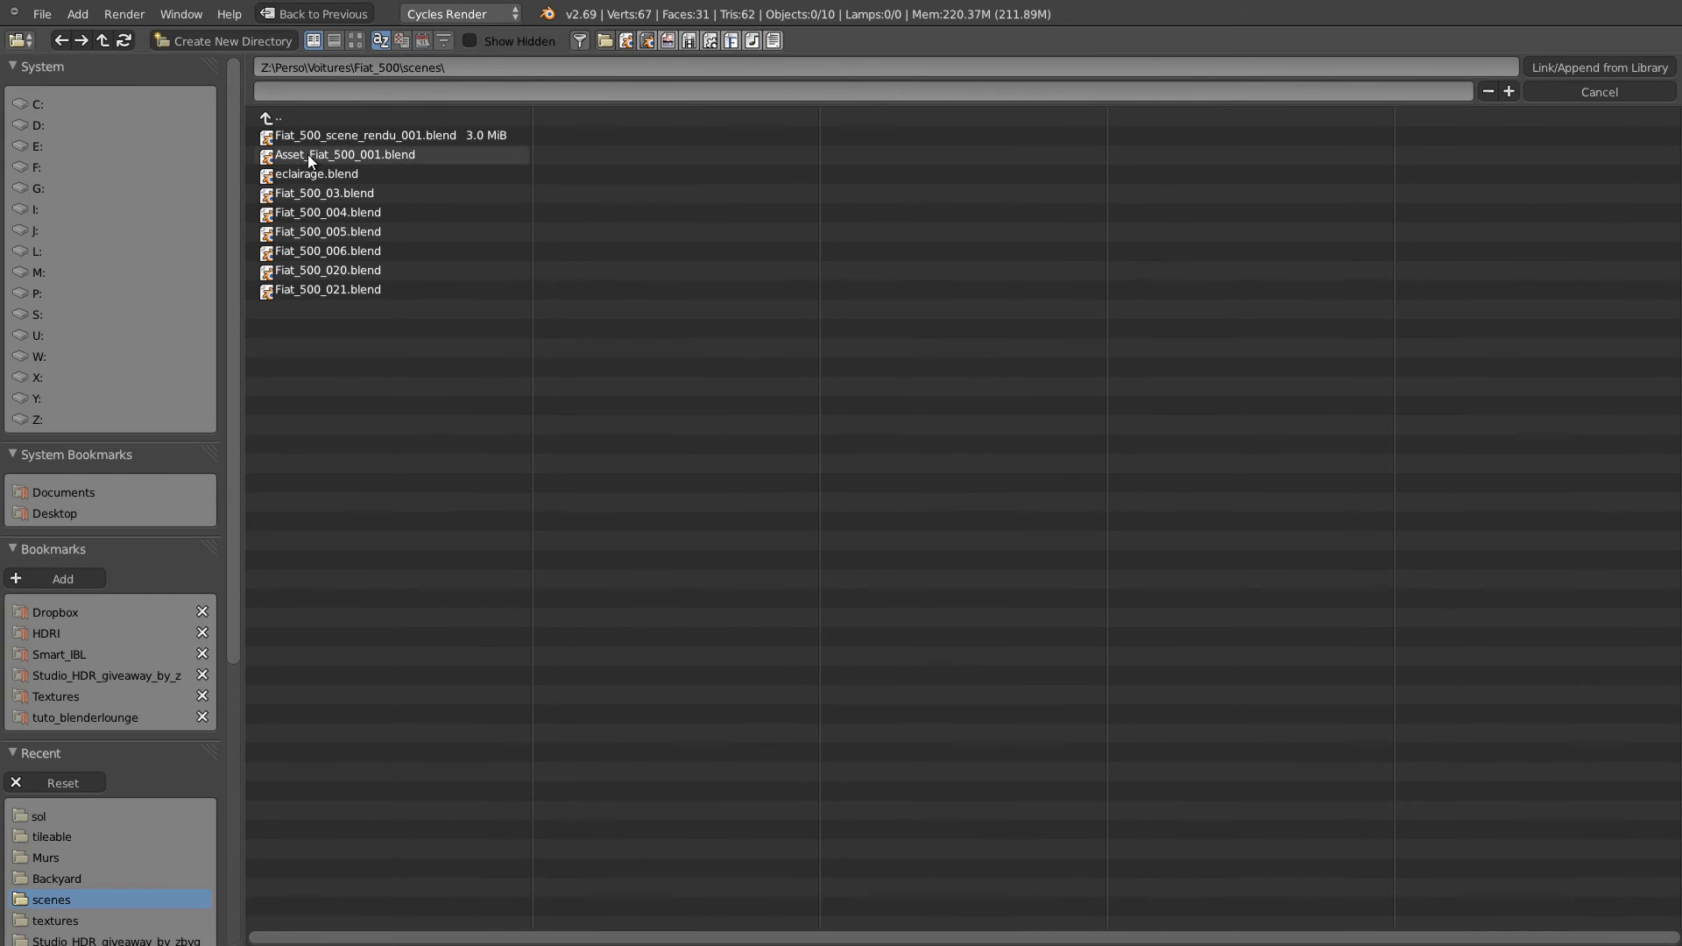
{"action": "left_click", "coordinate": [374, 155]}
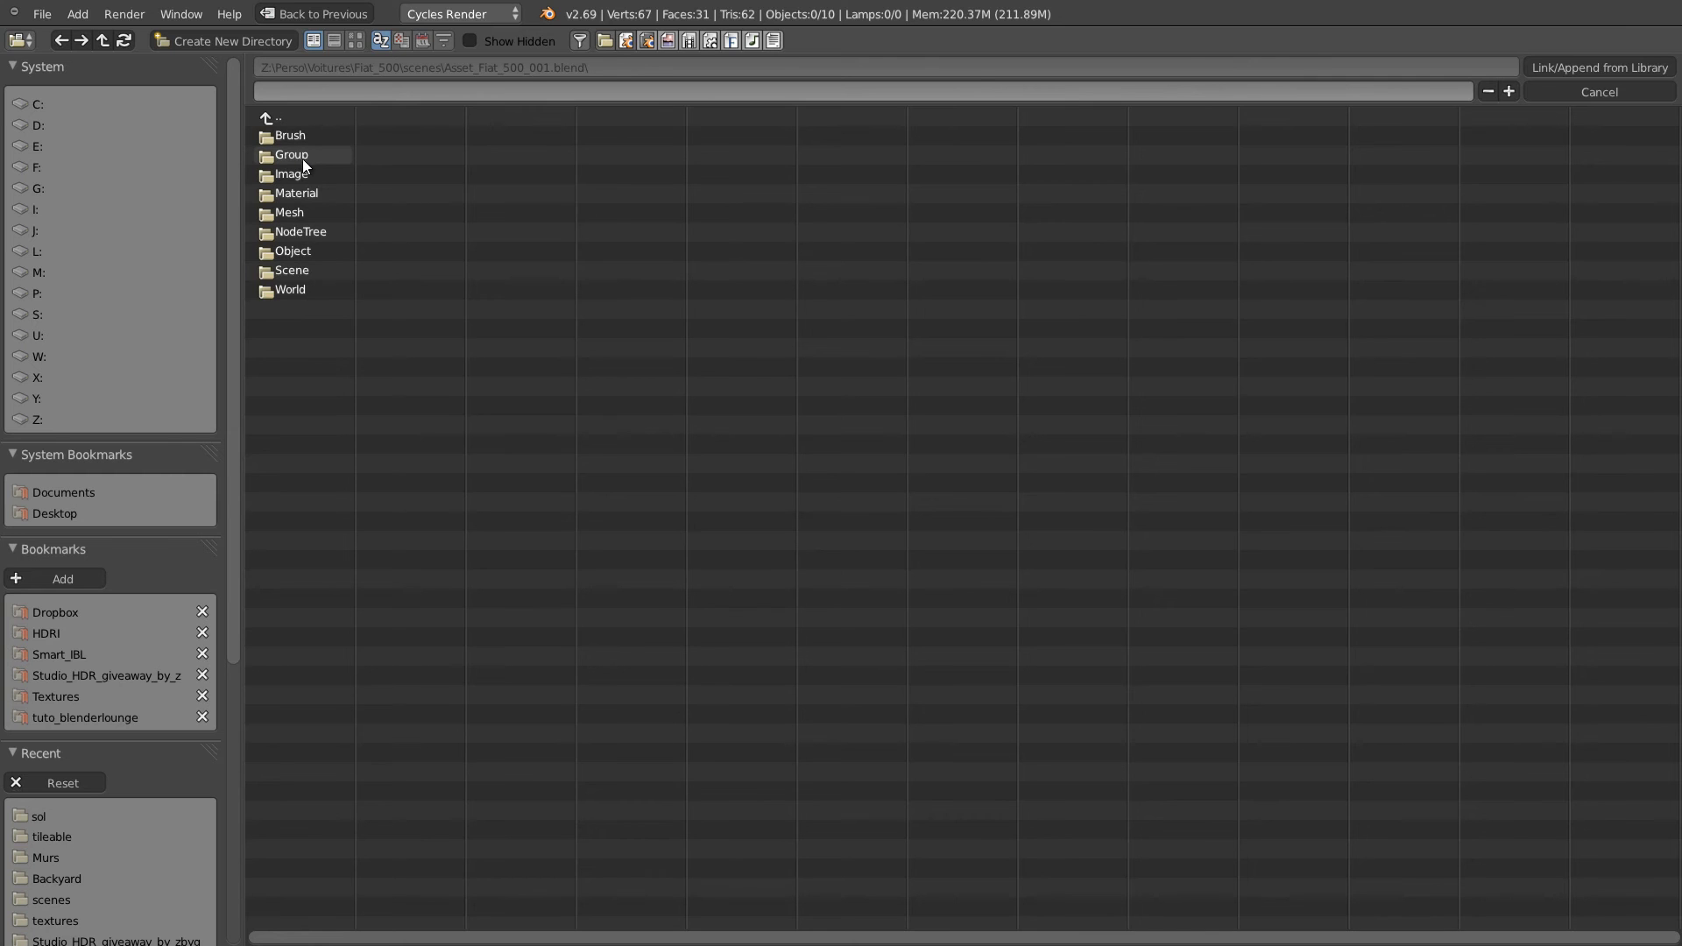
{"action": "left_click", "coordinate": [275, 158]}
{"action": "left_click", "coordinate": [296, 136]}
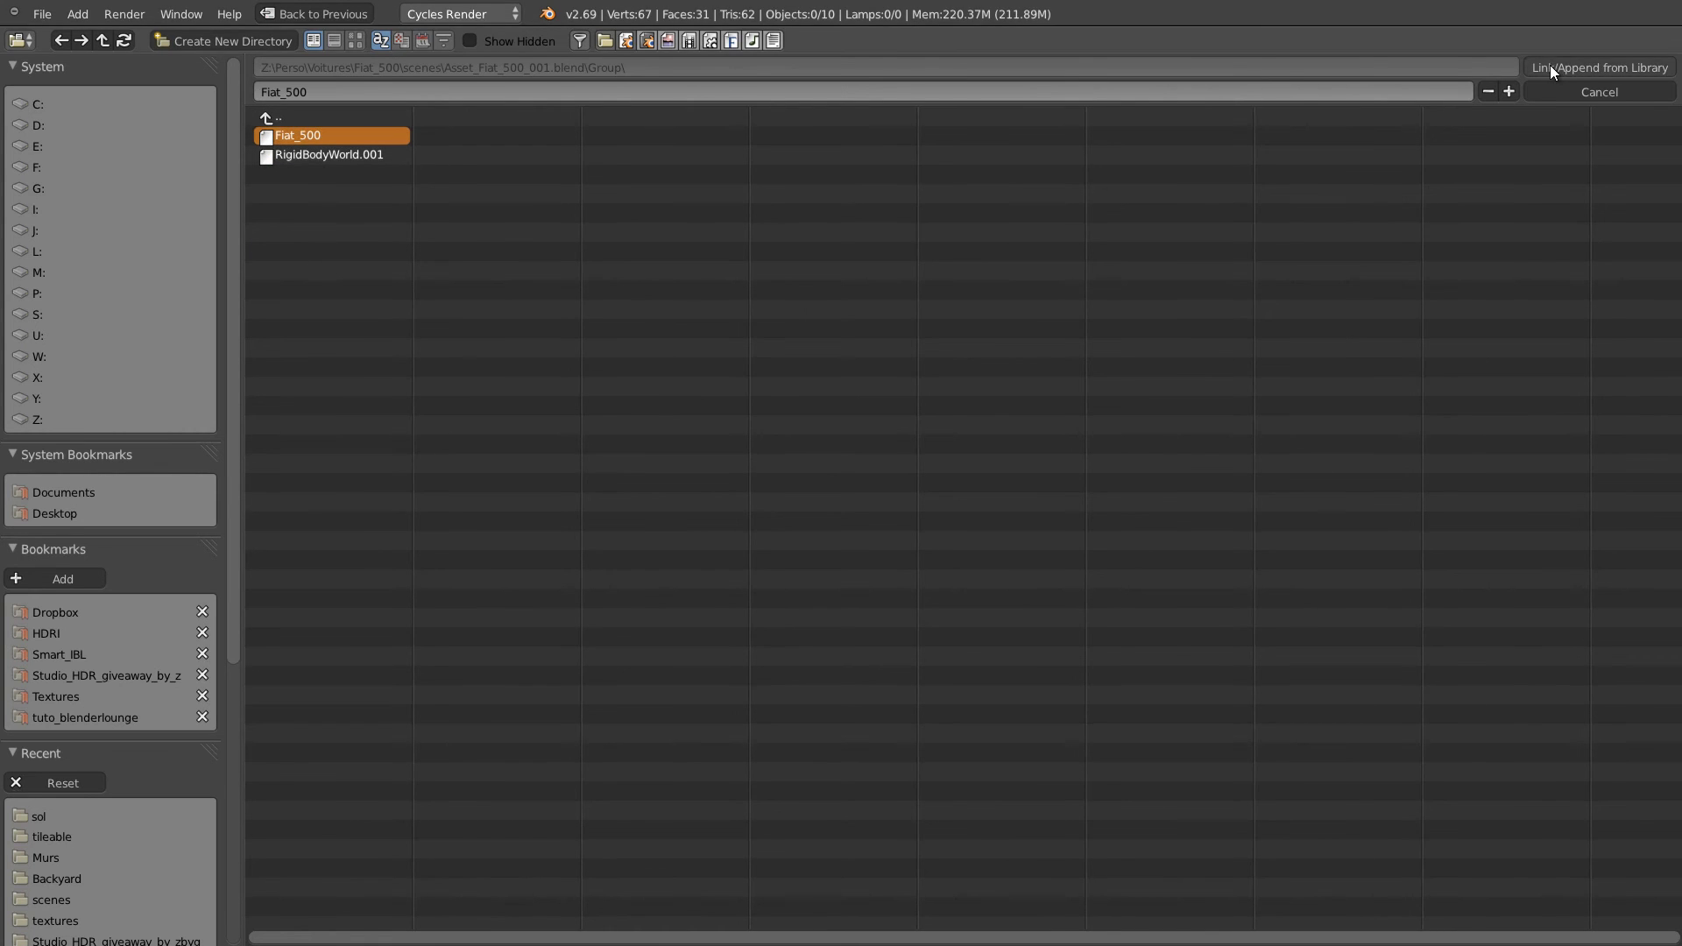
{"action": "left_click", "coordinate": [1577, 68]}
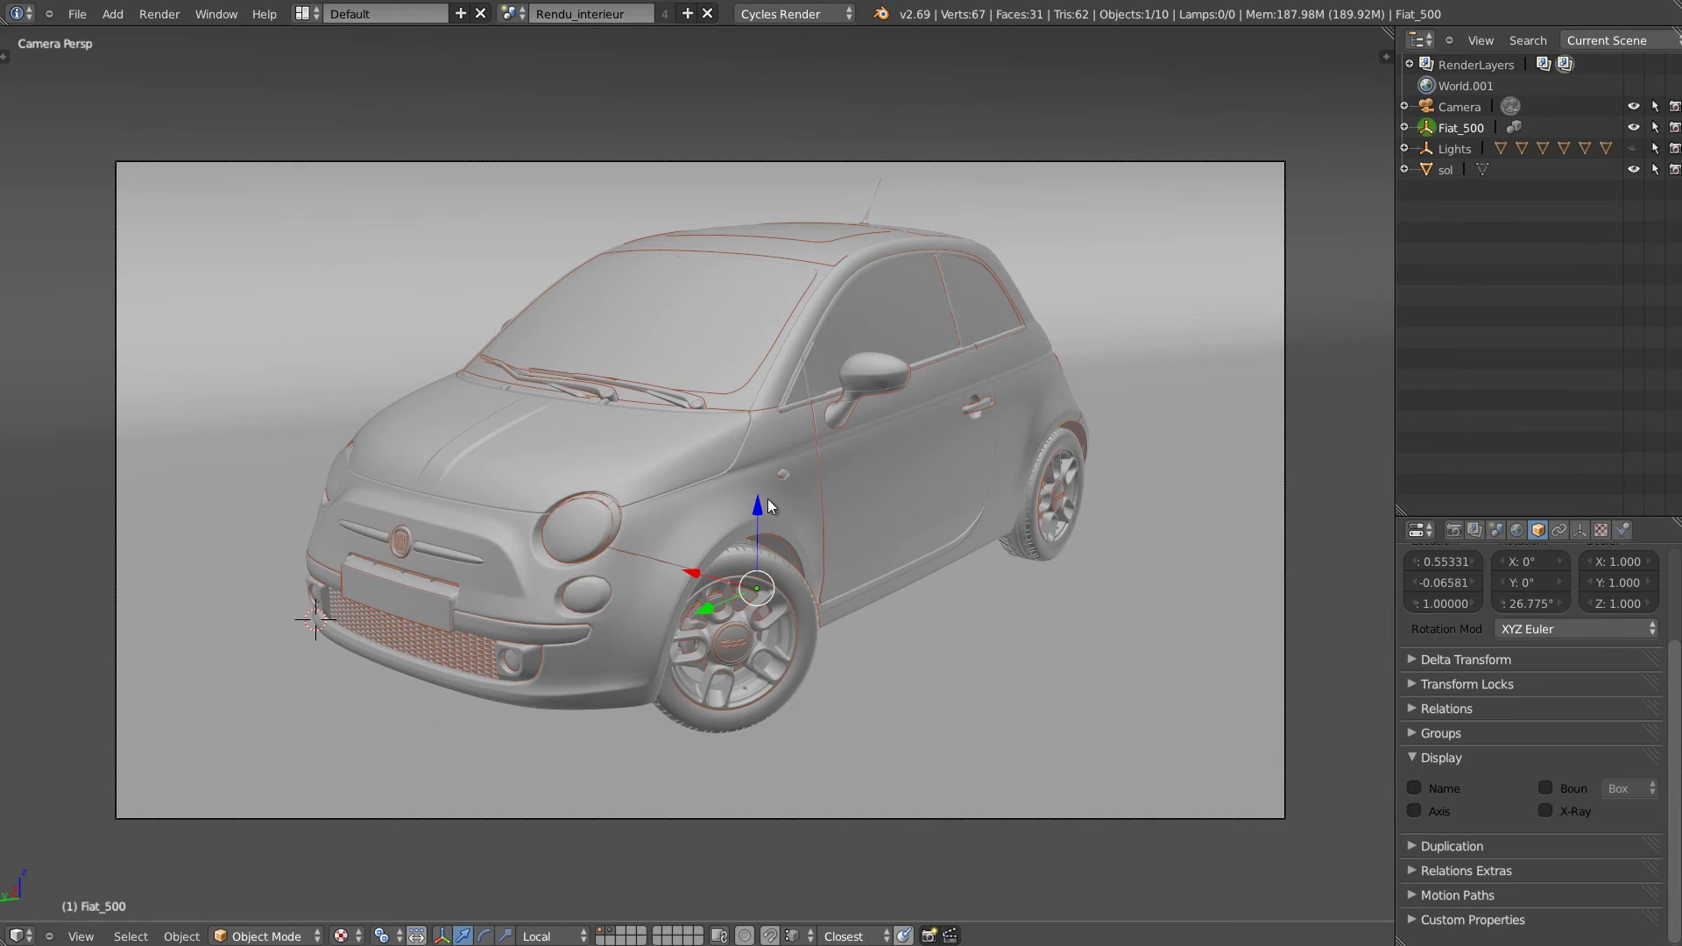
Try moving the linked Fiat_500 instance, undo the move, and inspect its linked group in the Outliner.
{"action": "left_click_drag", "start_coordinate": [757, 507], "coordinate": [697, 511]}
{"action": "key", "text": "ctrl+z"}
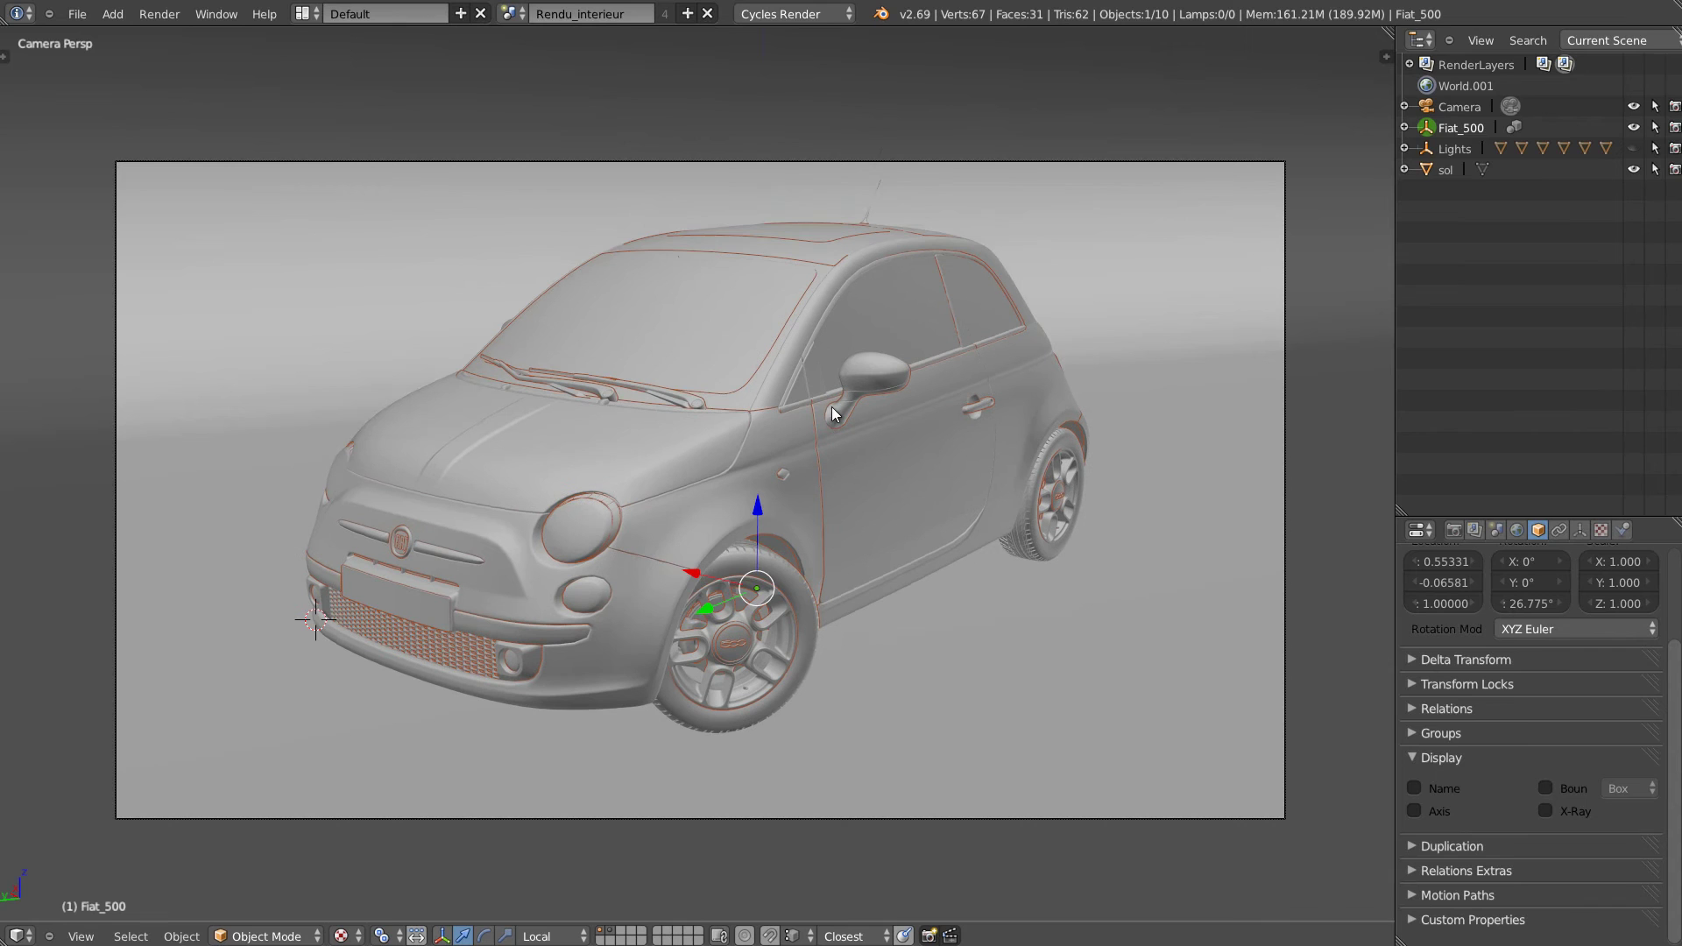
{"action": "left_click", "coordinate": [1404, 127]}
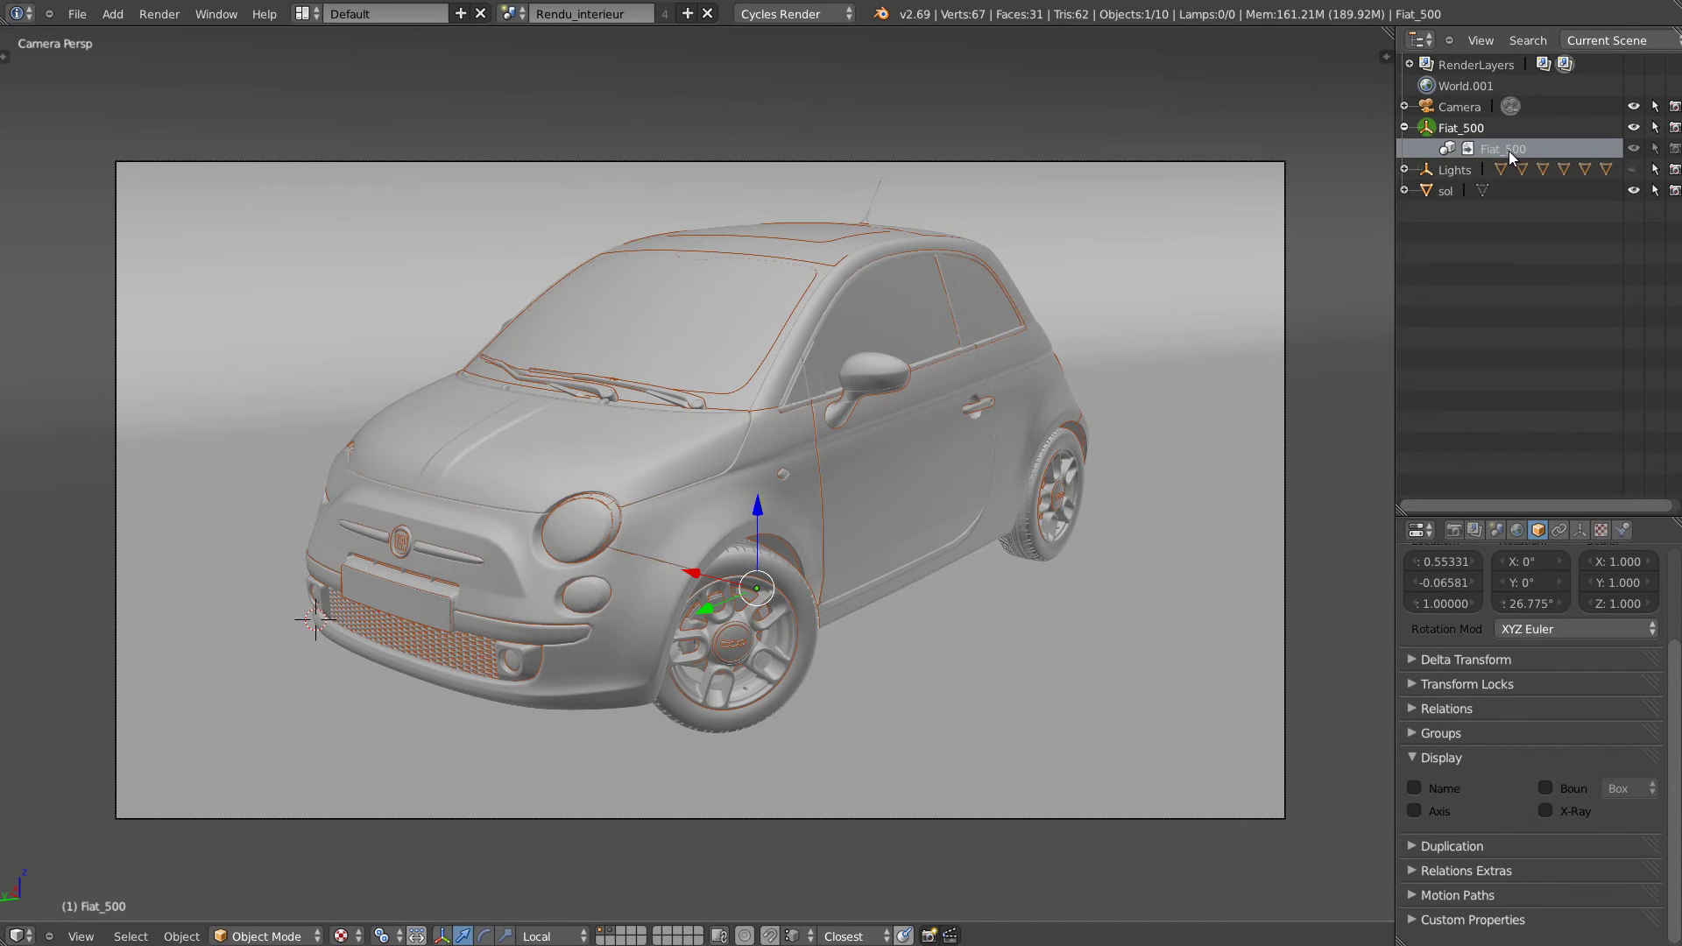
{"action": "left_click", "coordinate": [1403, 127]}
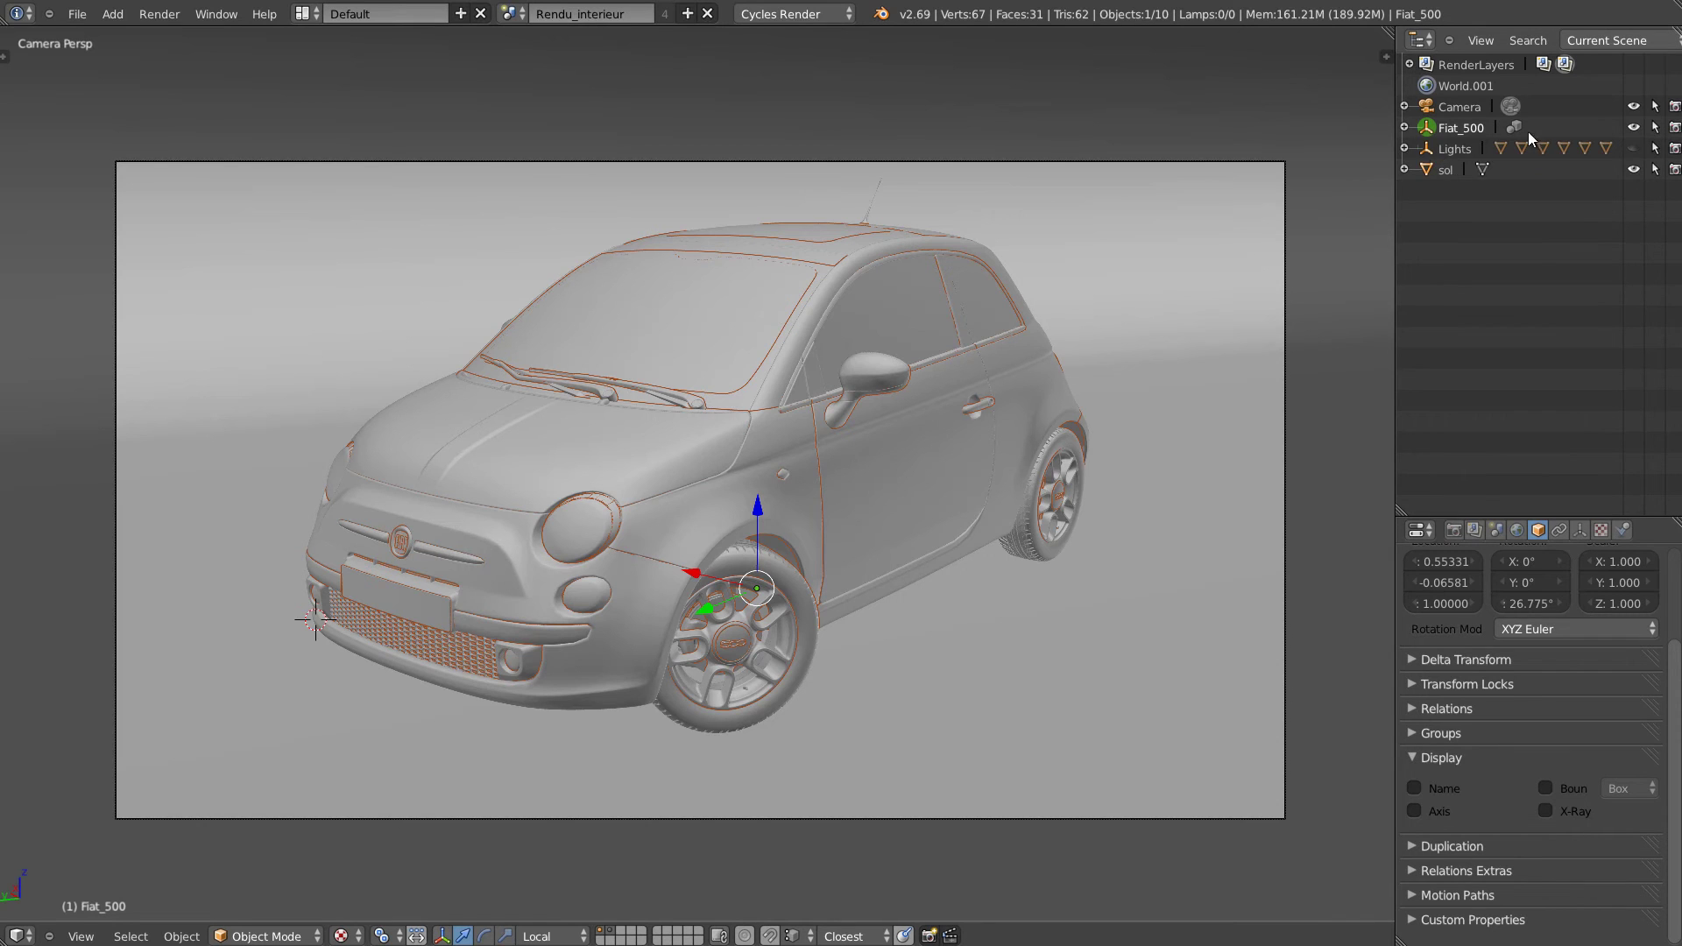
Examine the softboxes parented to the Lights empty and toggle the visibility of Lights.
{"action": "left_click", "coordinate": [1404, 150]}
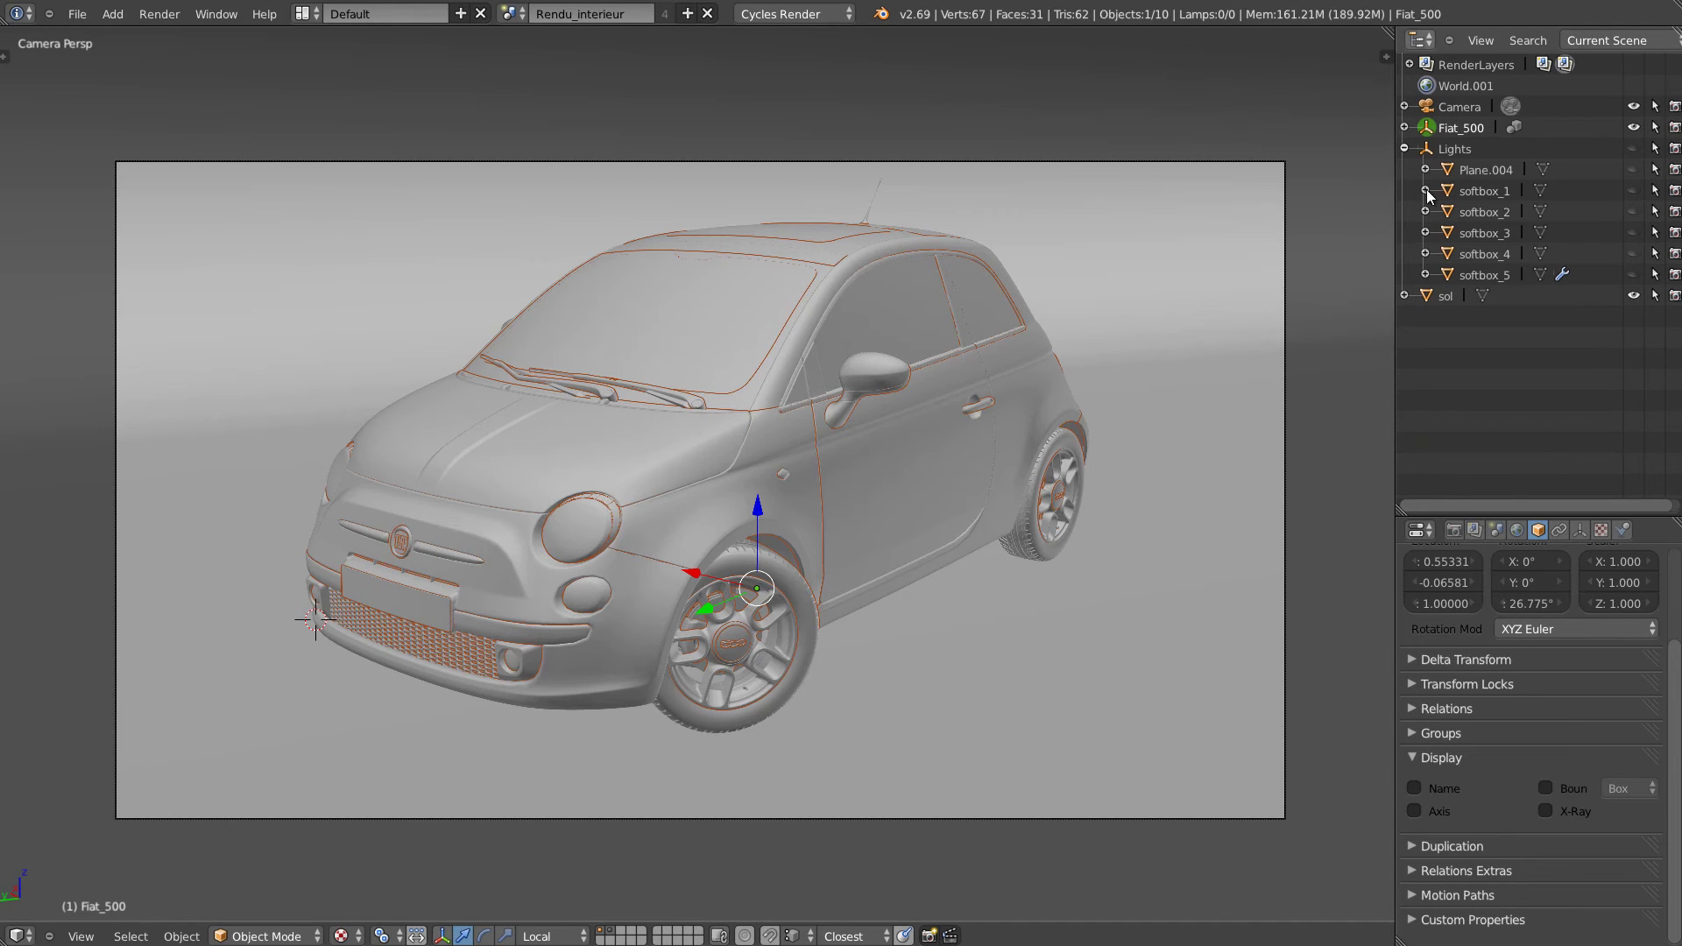
{"action": "left_click", "coordinate": [1404, 149]}
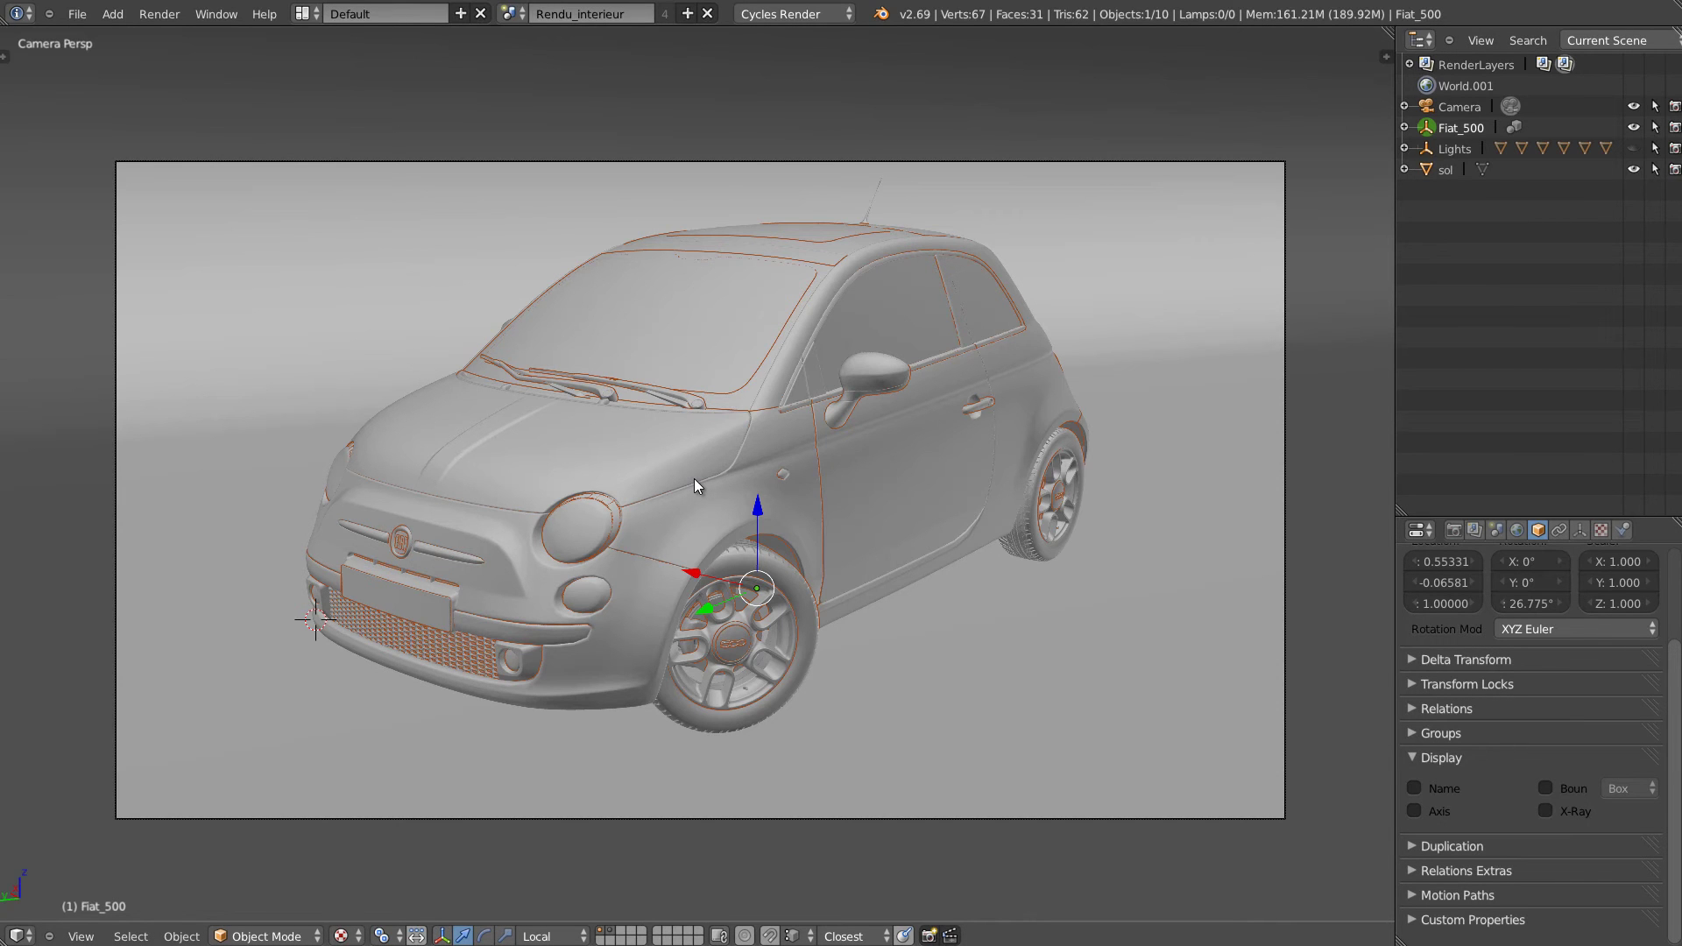
{"action": "left_click", "coordinate": [1450, 149]}
{"action": "left_click", "coordinate": [1403, 148]}
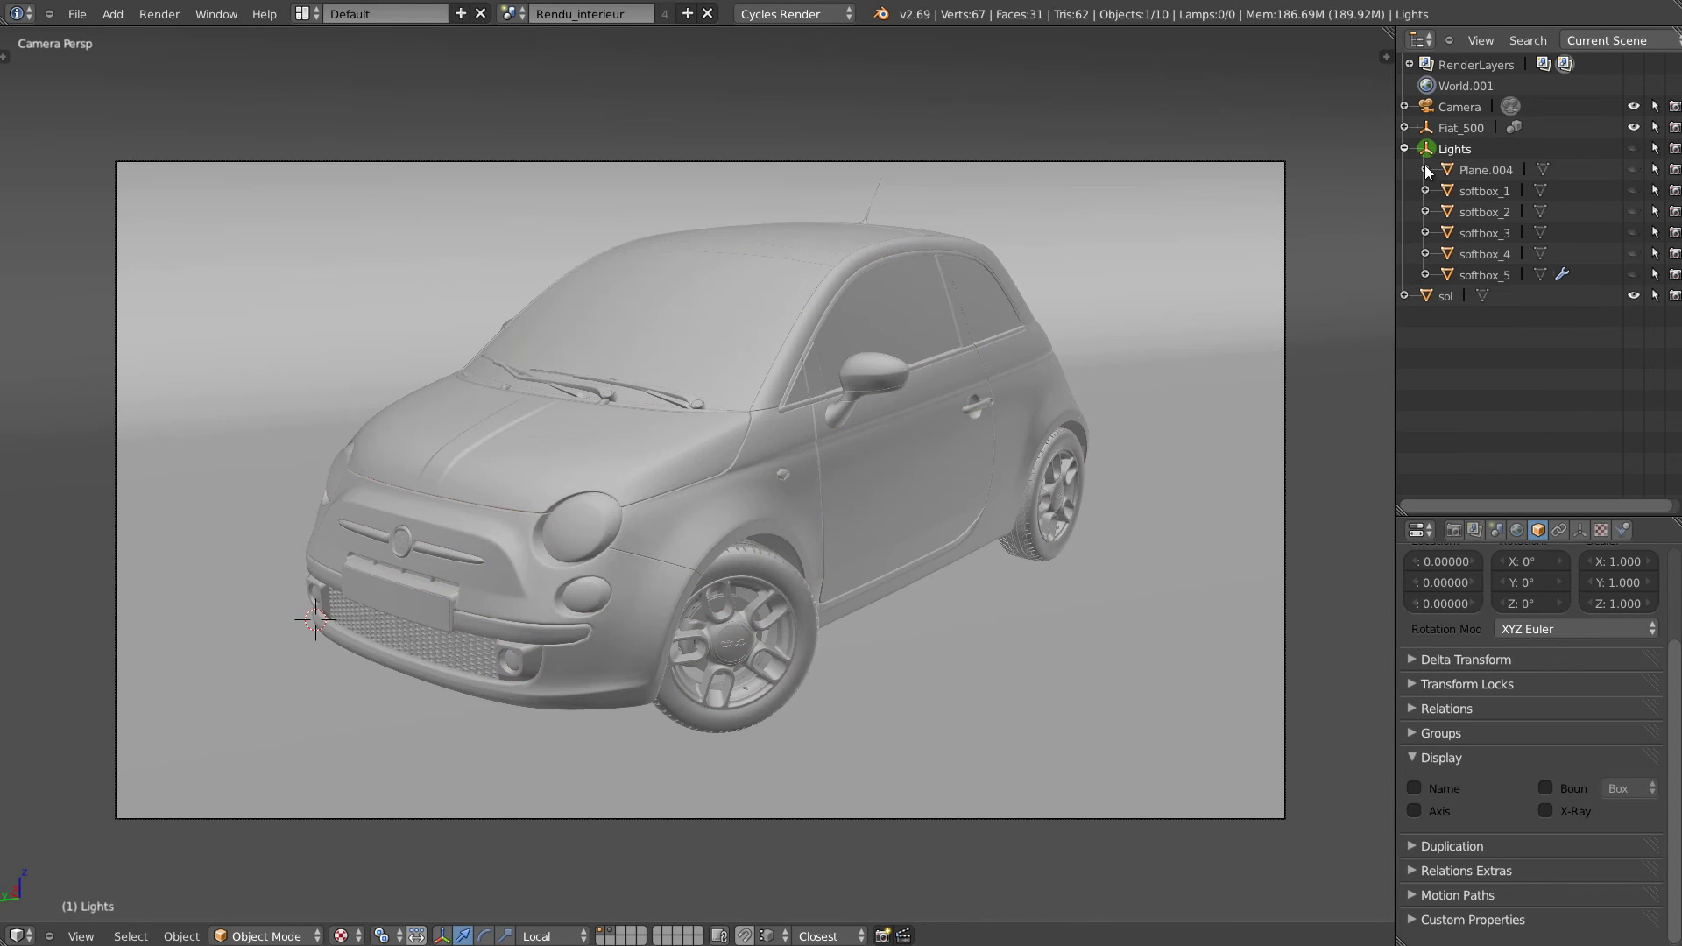
{"action": "left_click", "coordinate": [1633, 149]}
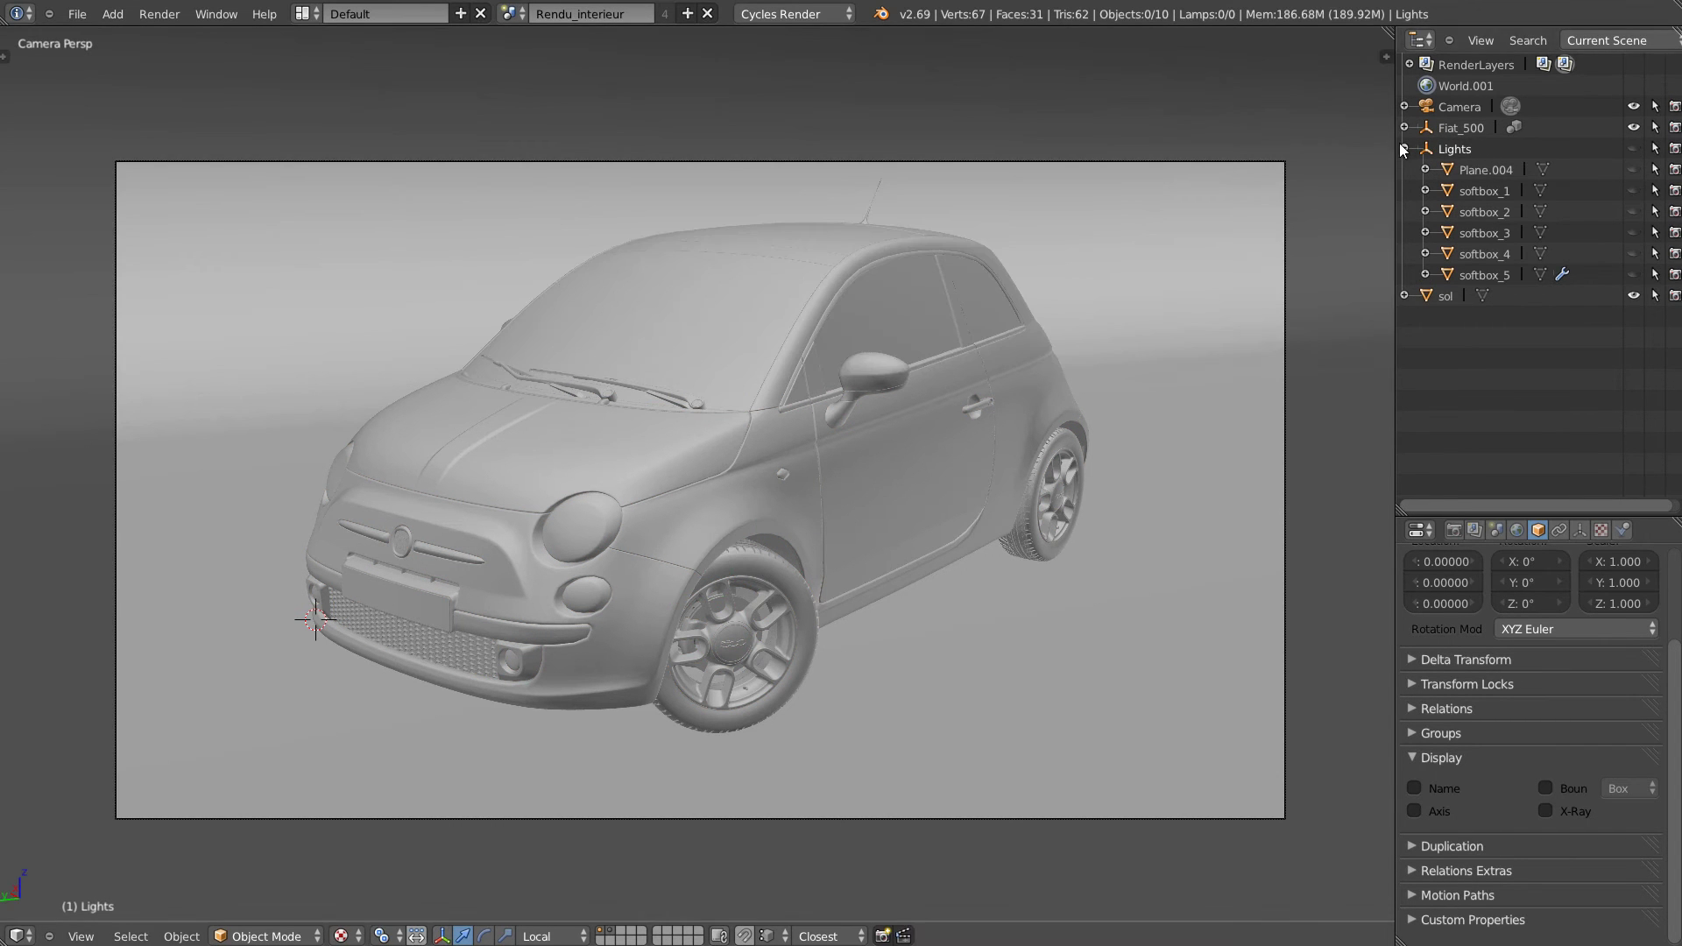
{"action": "left_click", "coordinate": [1403, 148]}
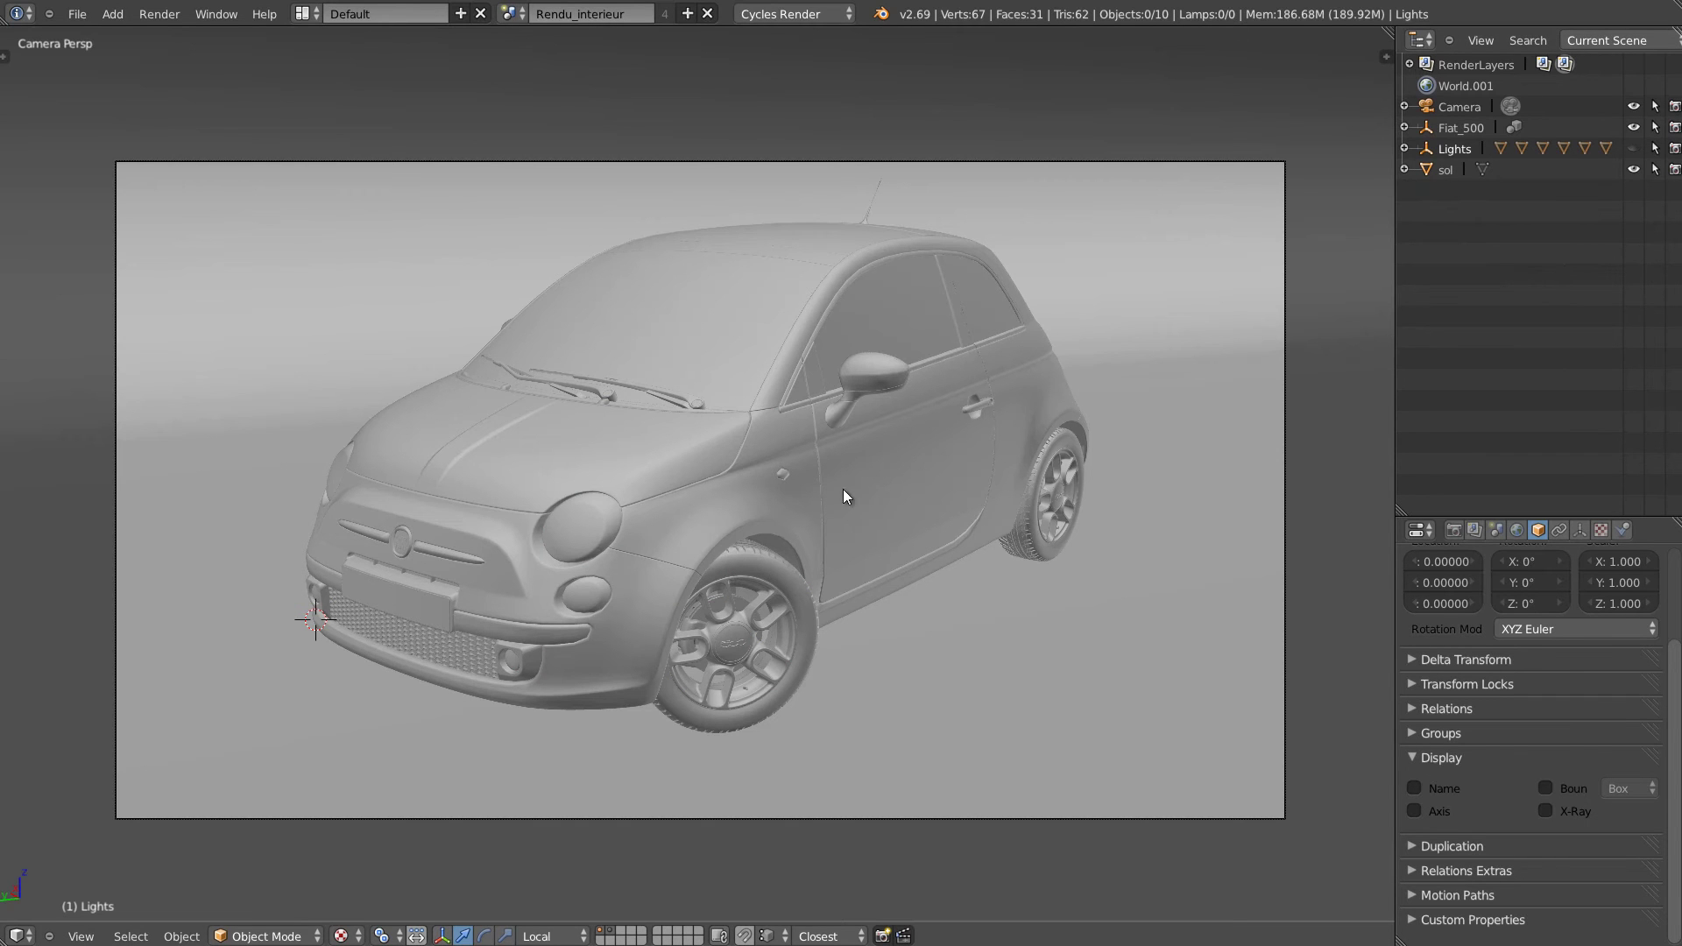
Select the linked Fiat_500 instance in the viewport and try scaling it.
{"action": "left_click", "coordinate": [77, 14]}
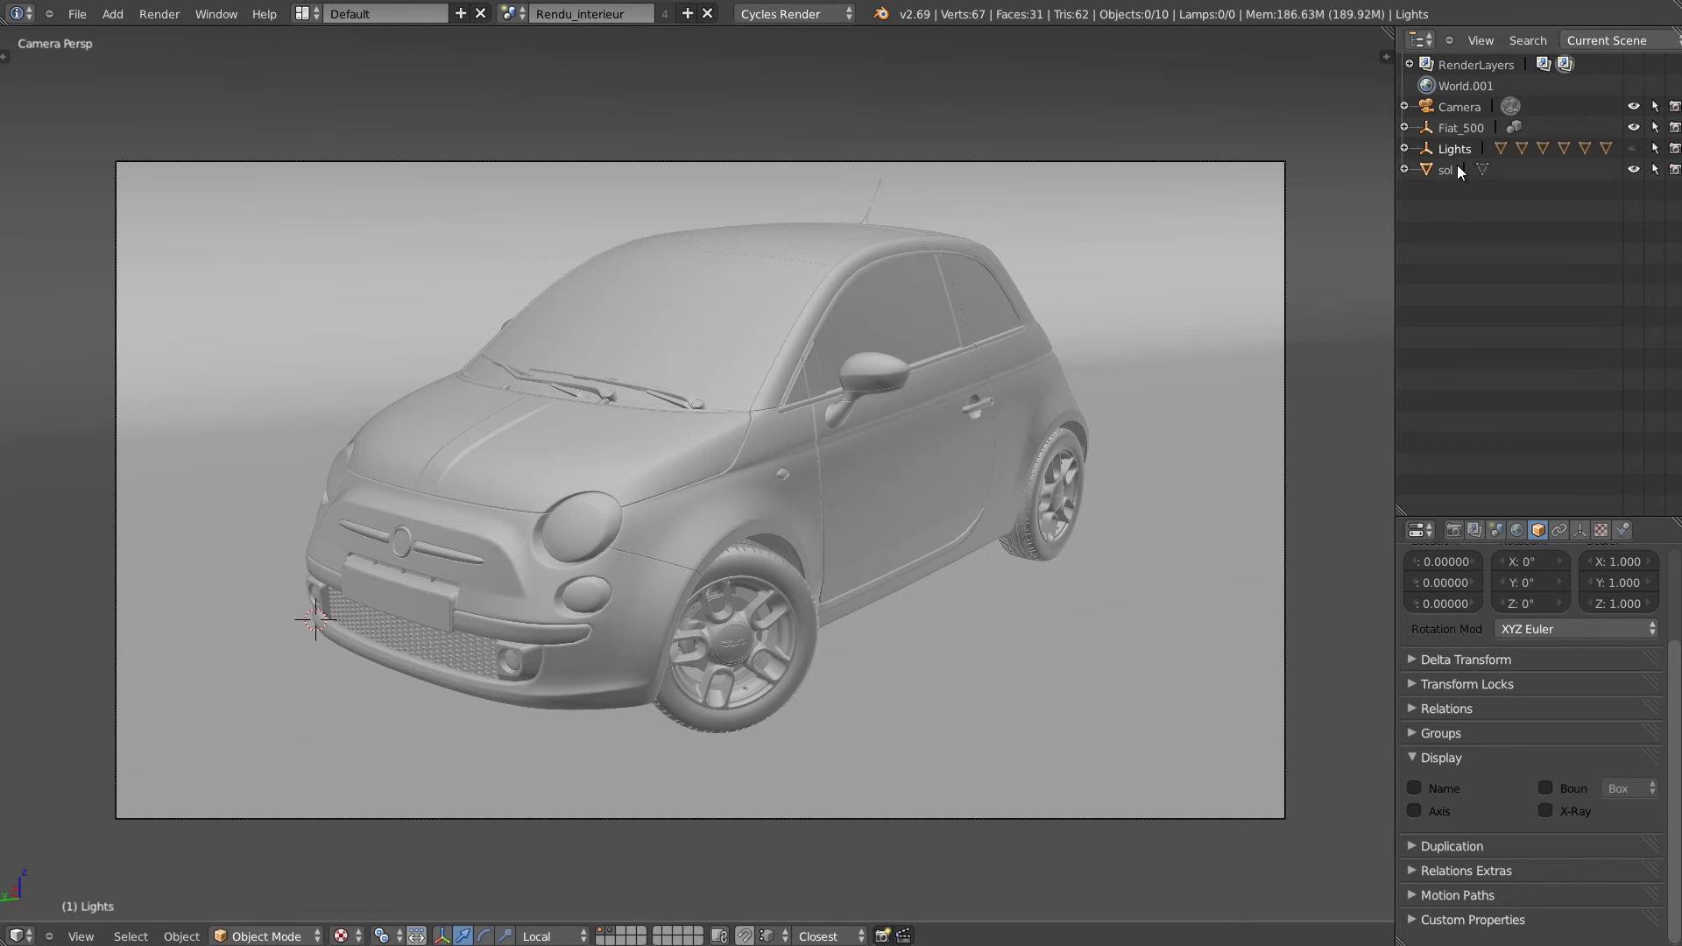
{"action": "right_click", "coordinate": [902, 552]}
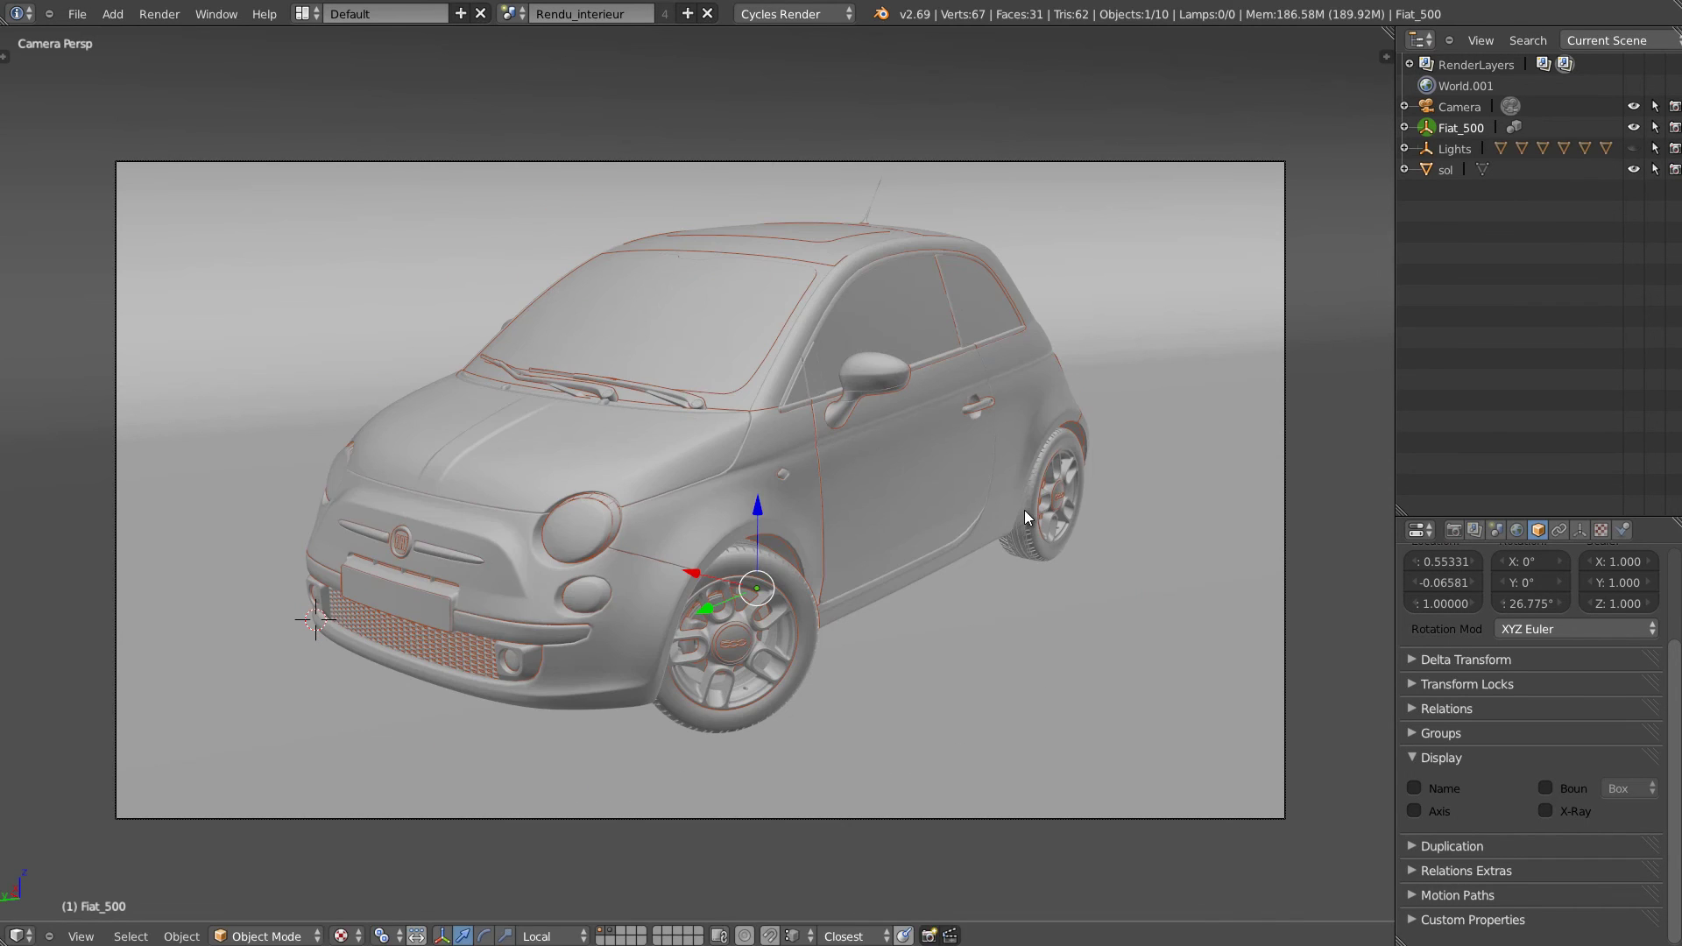
{"action": "key", "text": "s"}
{"action": "key", "text": "Escape"}
Search the add-ons in the user preferences for "ass" to locate Object: Edit Linked Library.
{"action": "left_click", "coordinate": [77, 14]}
{"action": "left_click", "coordinate": [148, 216]}
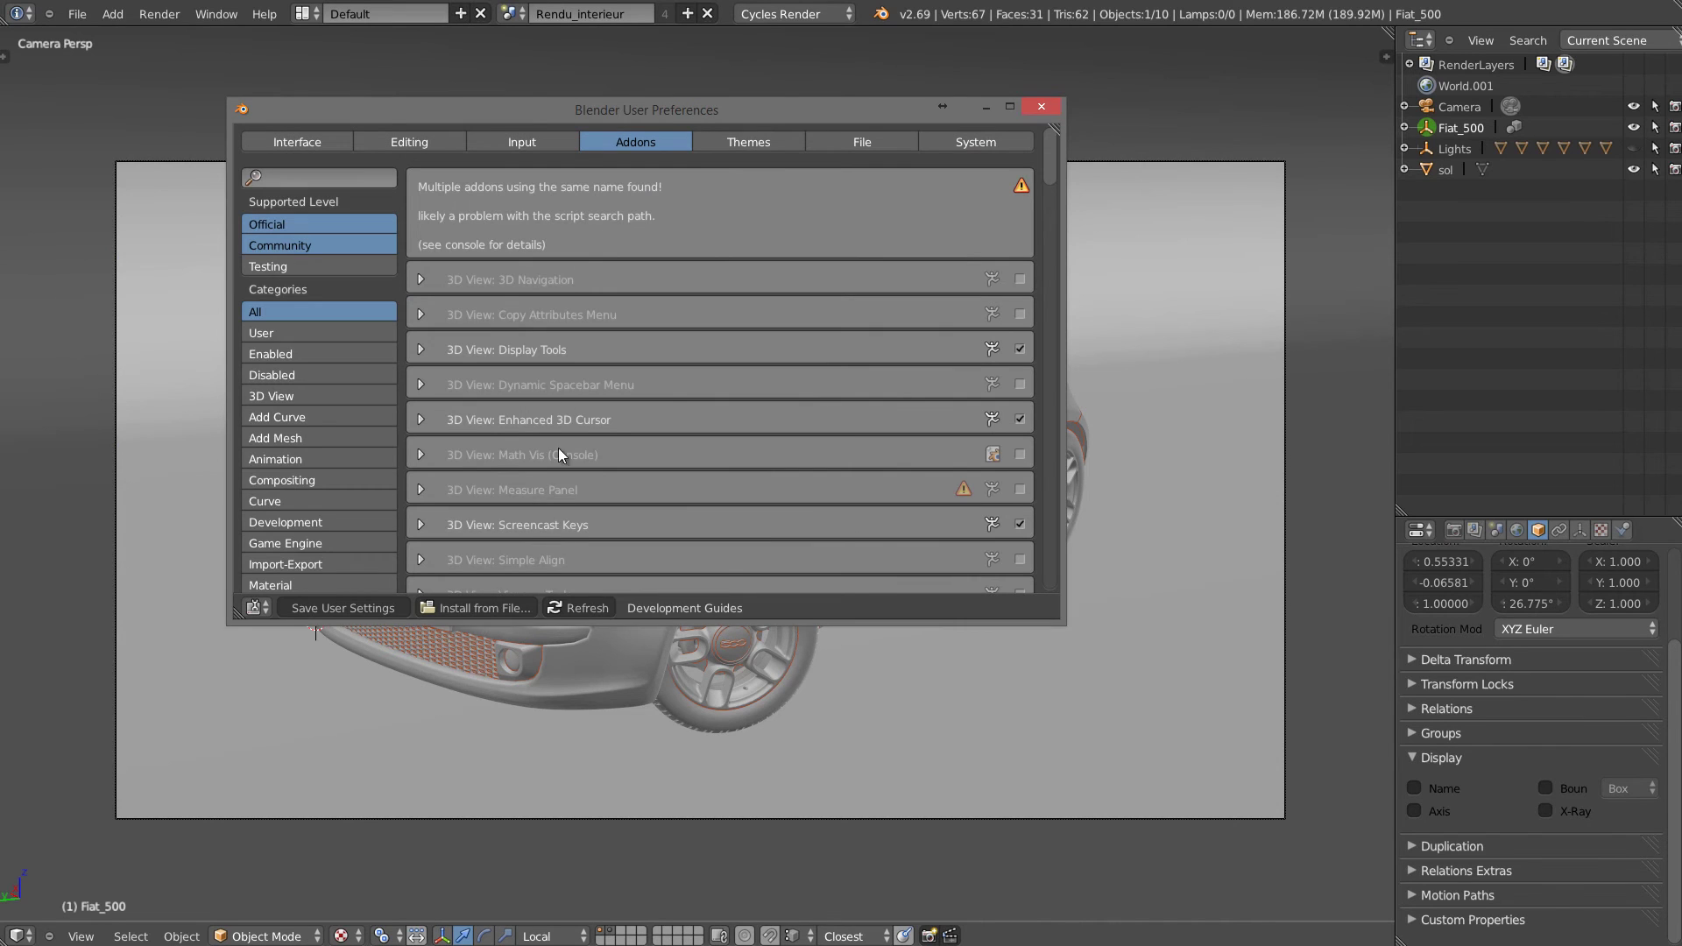
{"action": "left_click", "coordinate": [261, 332]}
{"action": "middle_click_drag", "start_coordinate": [723, 561], "coordinate": [789, 312]}
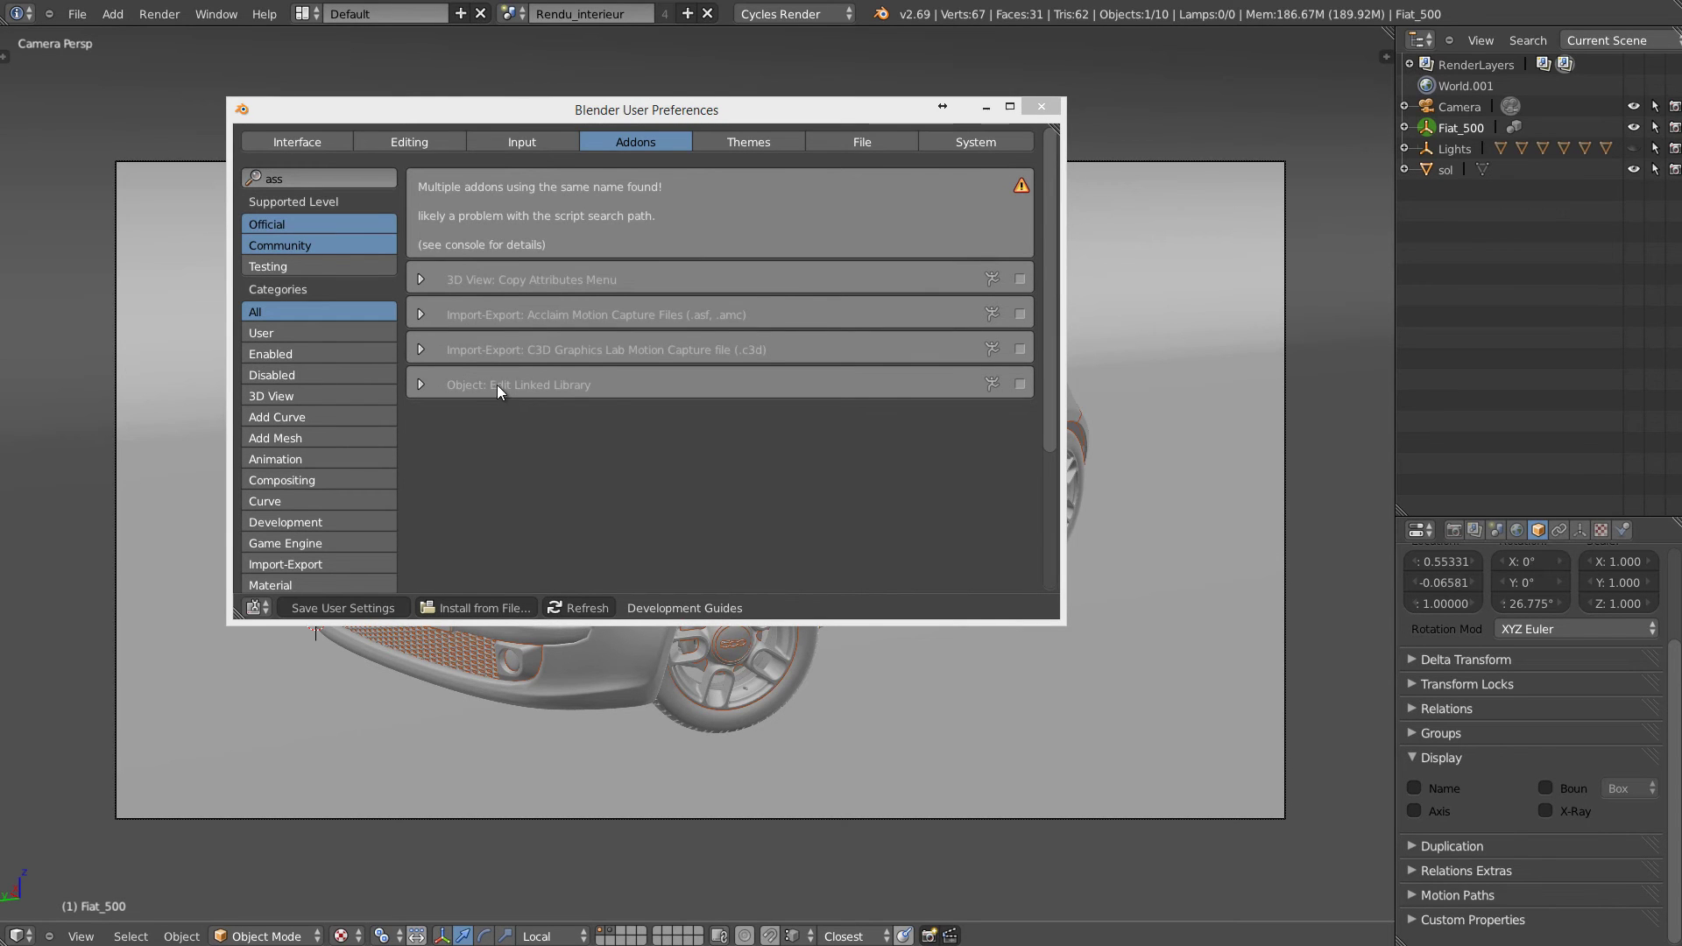
Enable the Object: Edit Linked Library add-on, expand its details and close the user preferences.
{"action": "left_click", "coordinate": [1020, 382]}
{"action": "left_click", "coordinate": [420, 385]}
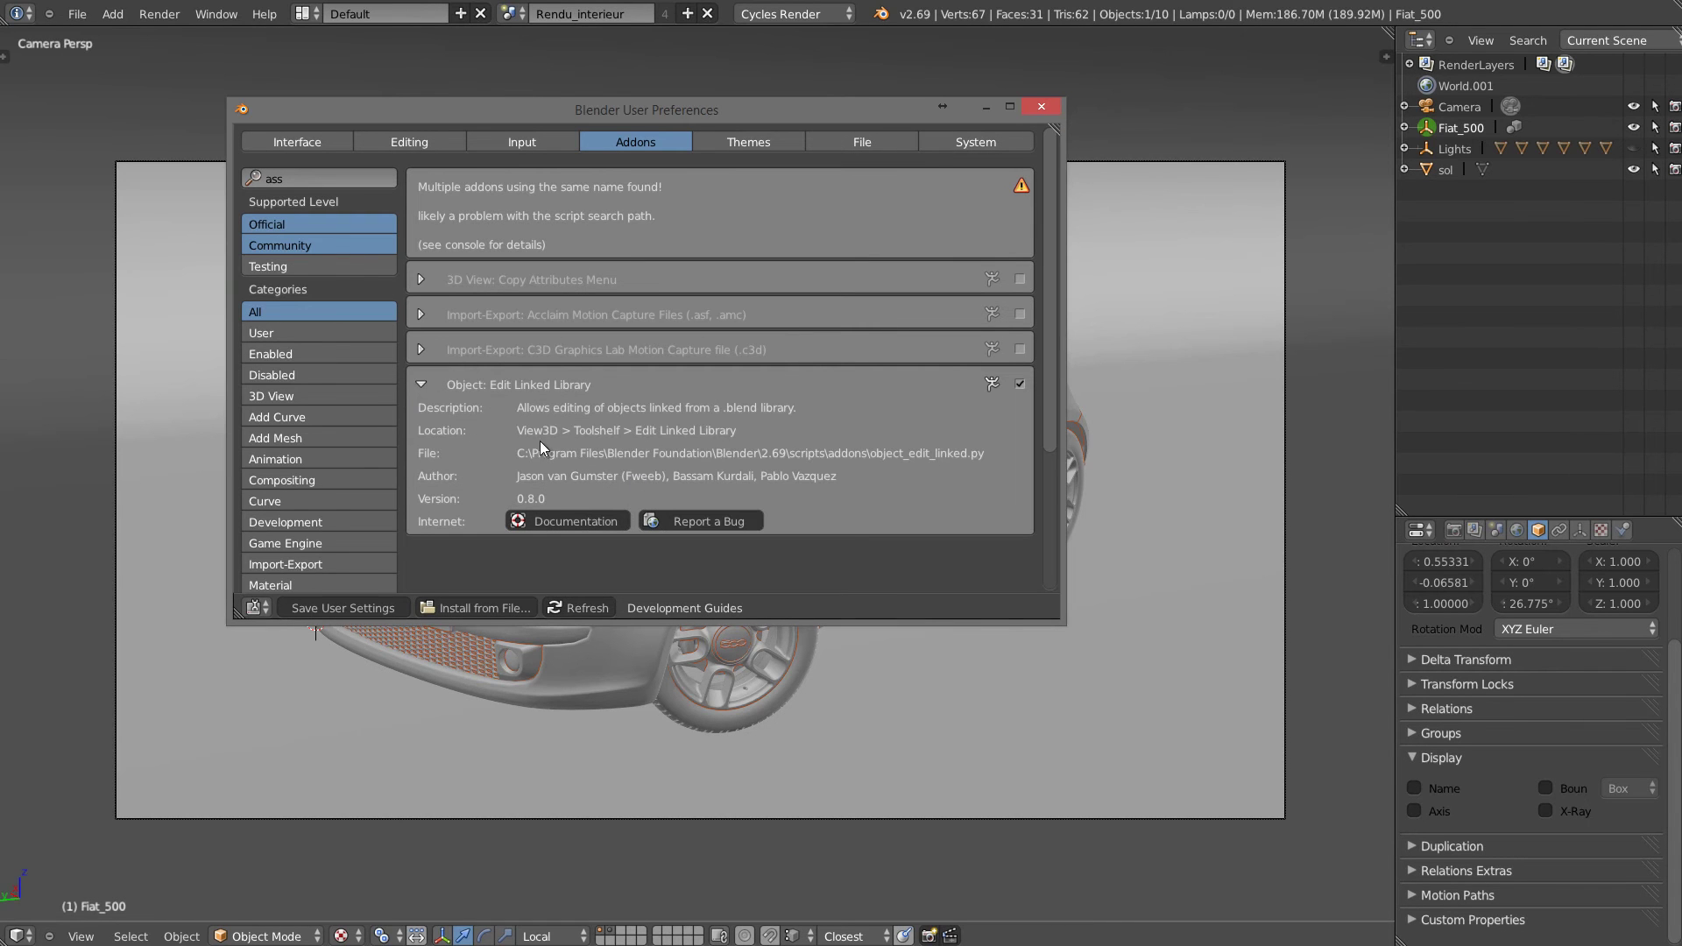
{"action": "left_click", "coordinate": [1034, 108]}
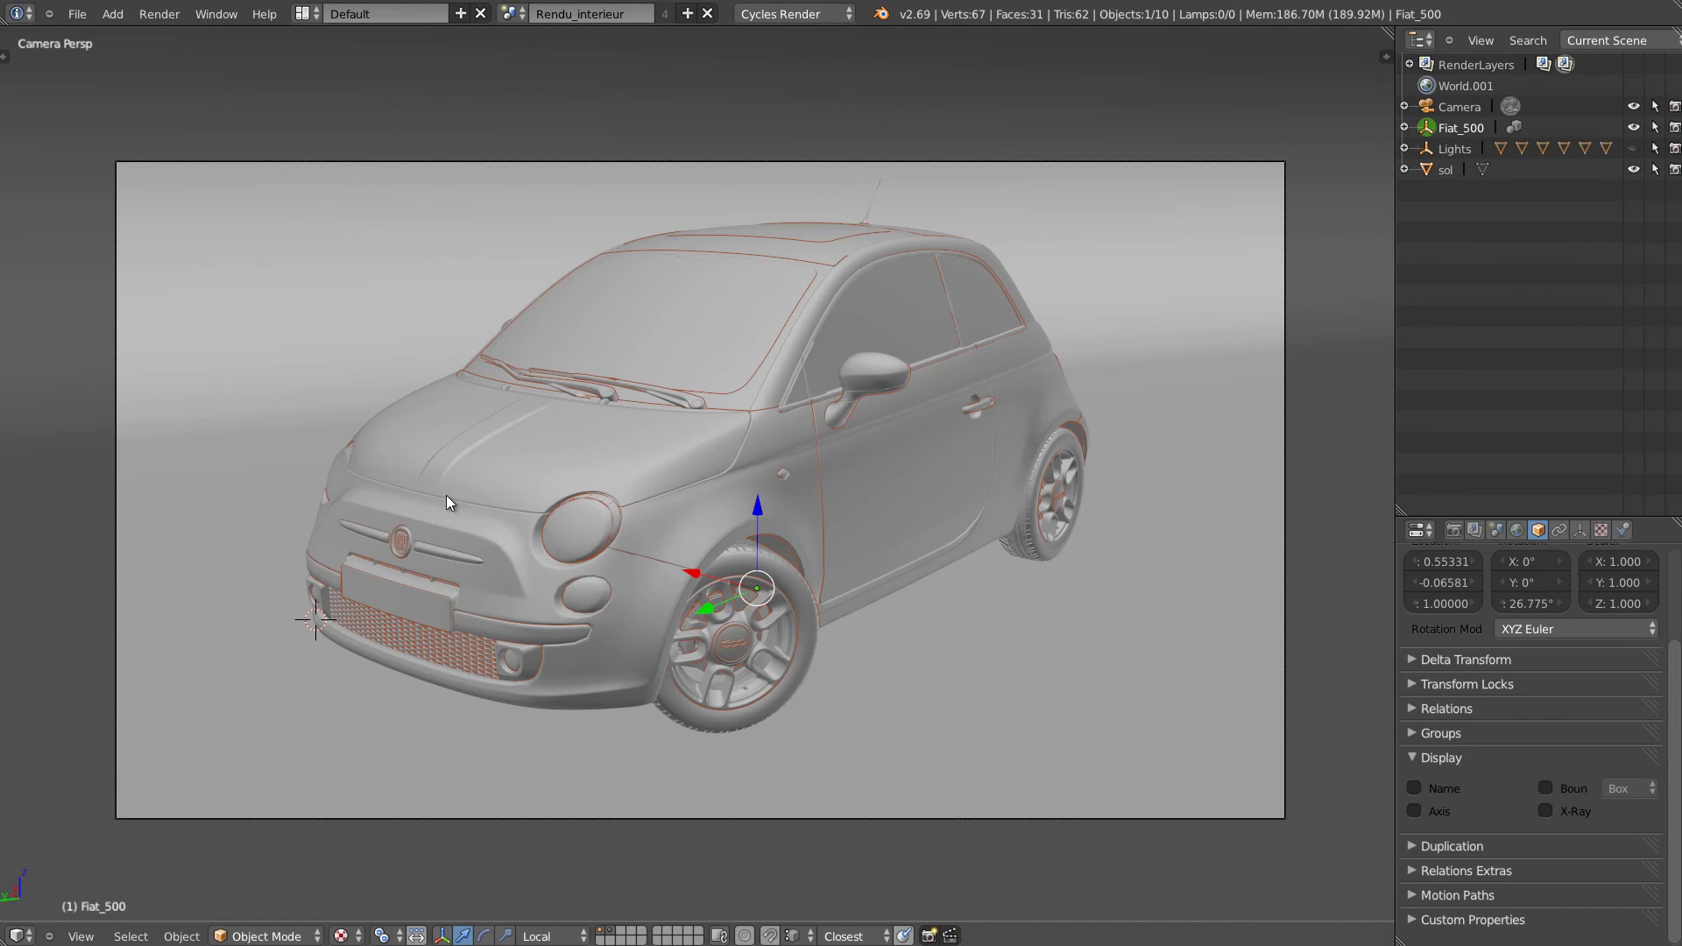
Show the tool shelf, select the linked Fiat_500 instance and inspect its Edit Linked Library options with Display Mode collapsed.
{"action": "right_click", "coordinate": [648, 464]}
{"action": "key", "text": "t"}
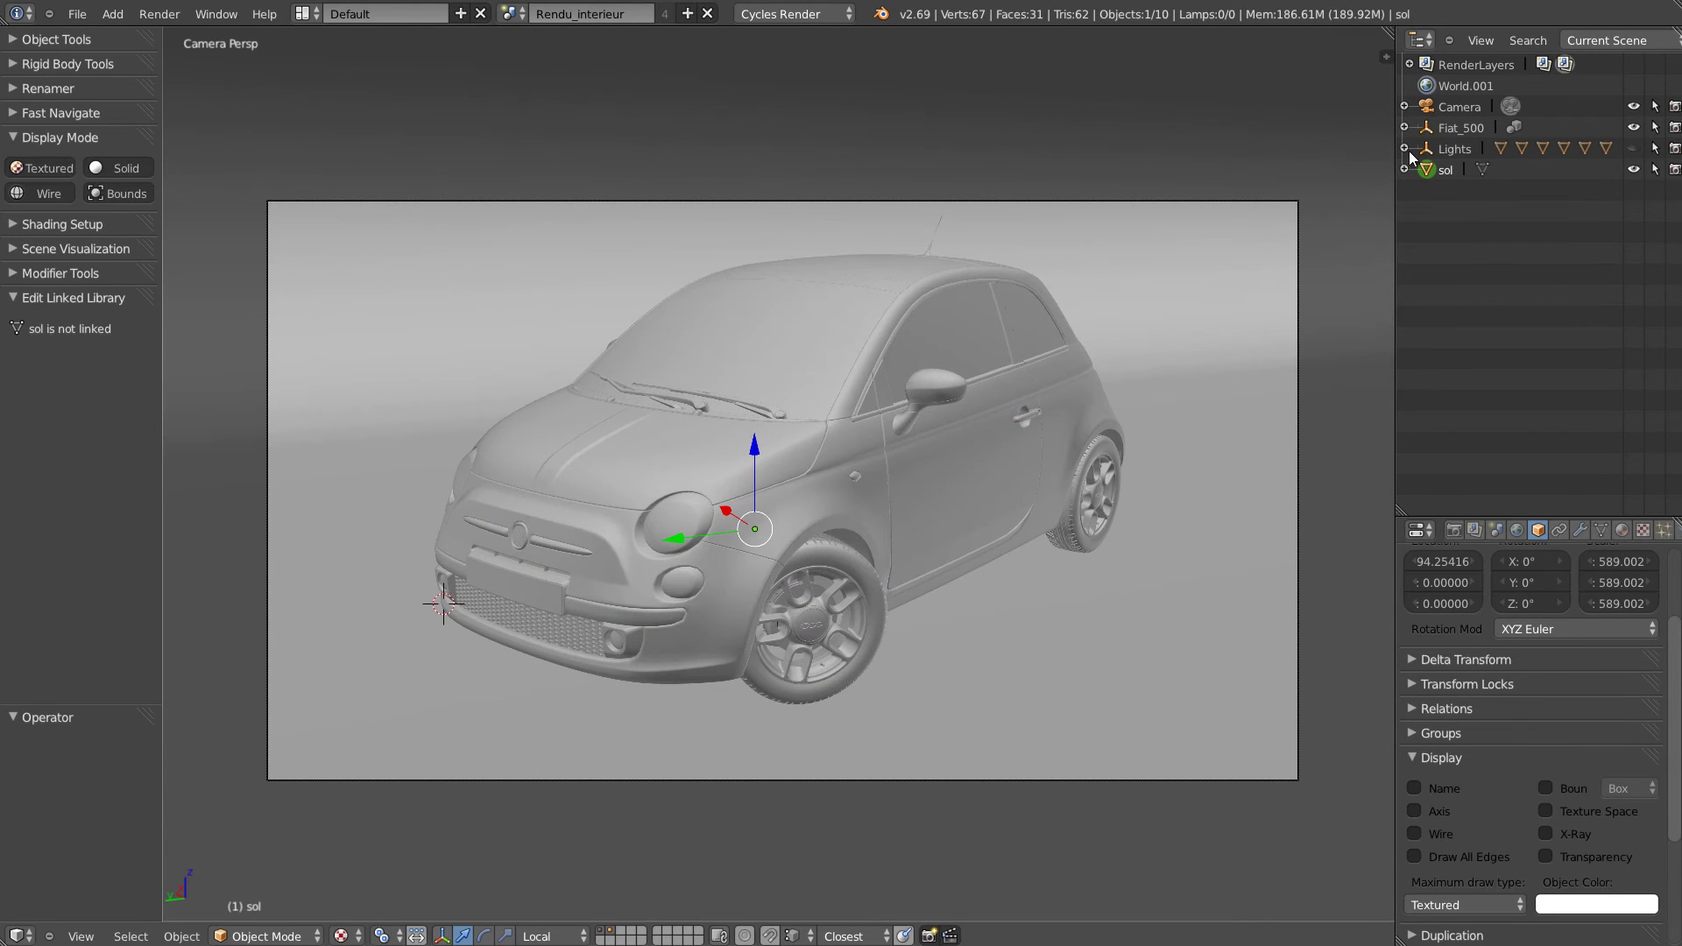
{"action": "left_click", "coordinate": [1460, 128]}
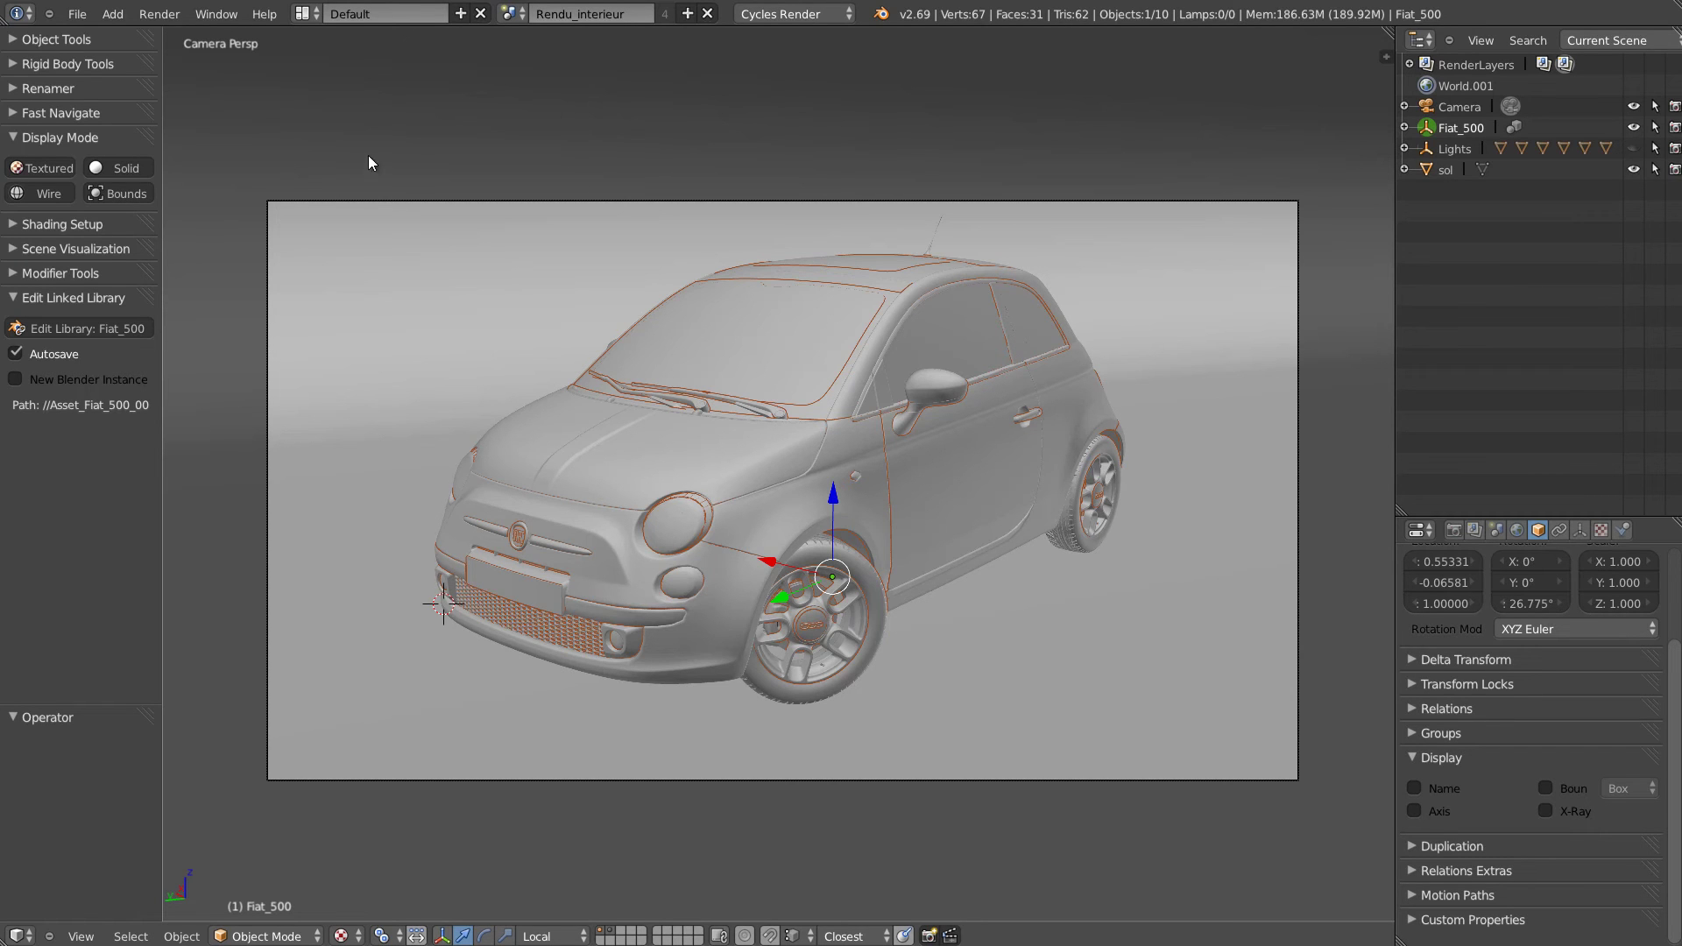
{"action": "left_click", "coordinate": [60, 137]}
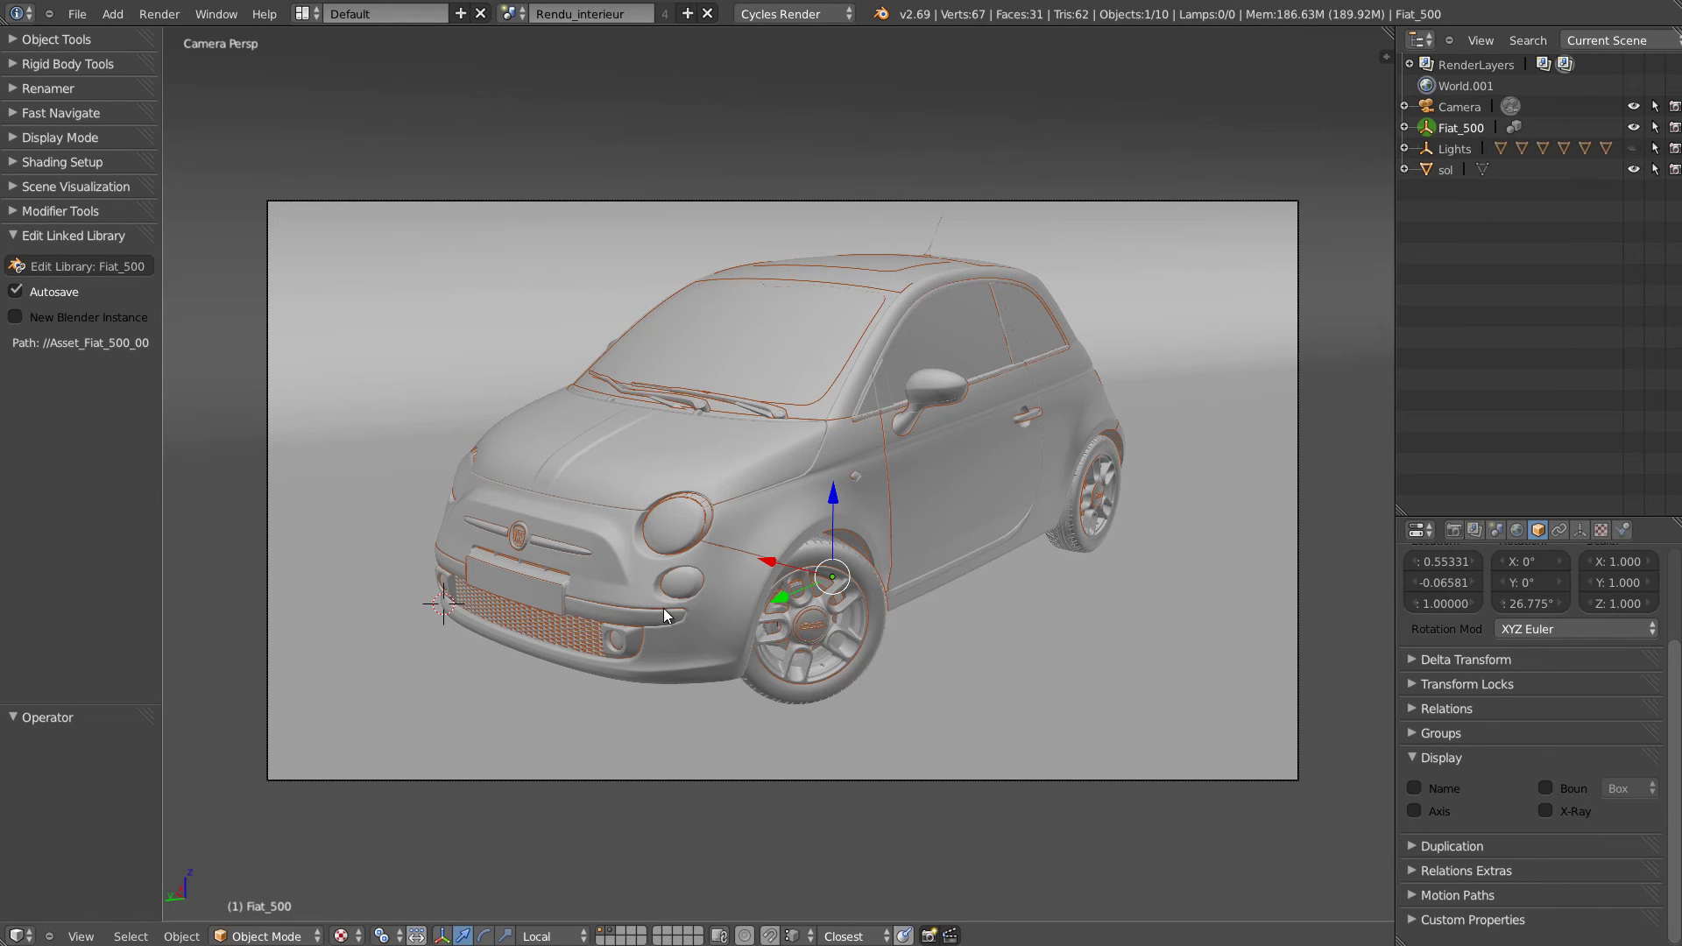
{"action": "left_click", "coordinate": [12, 234]}
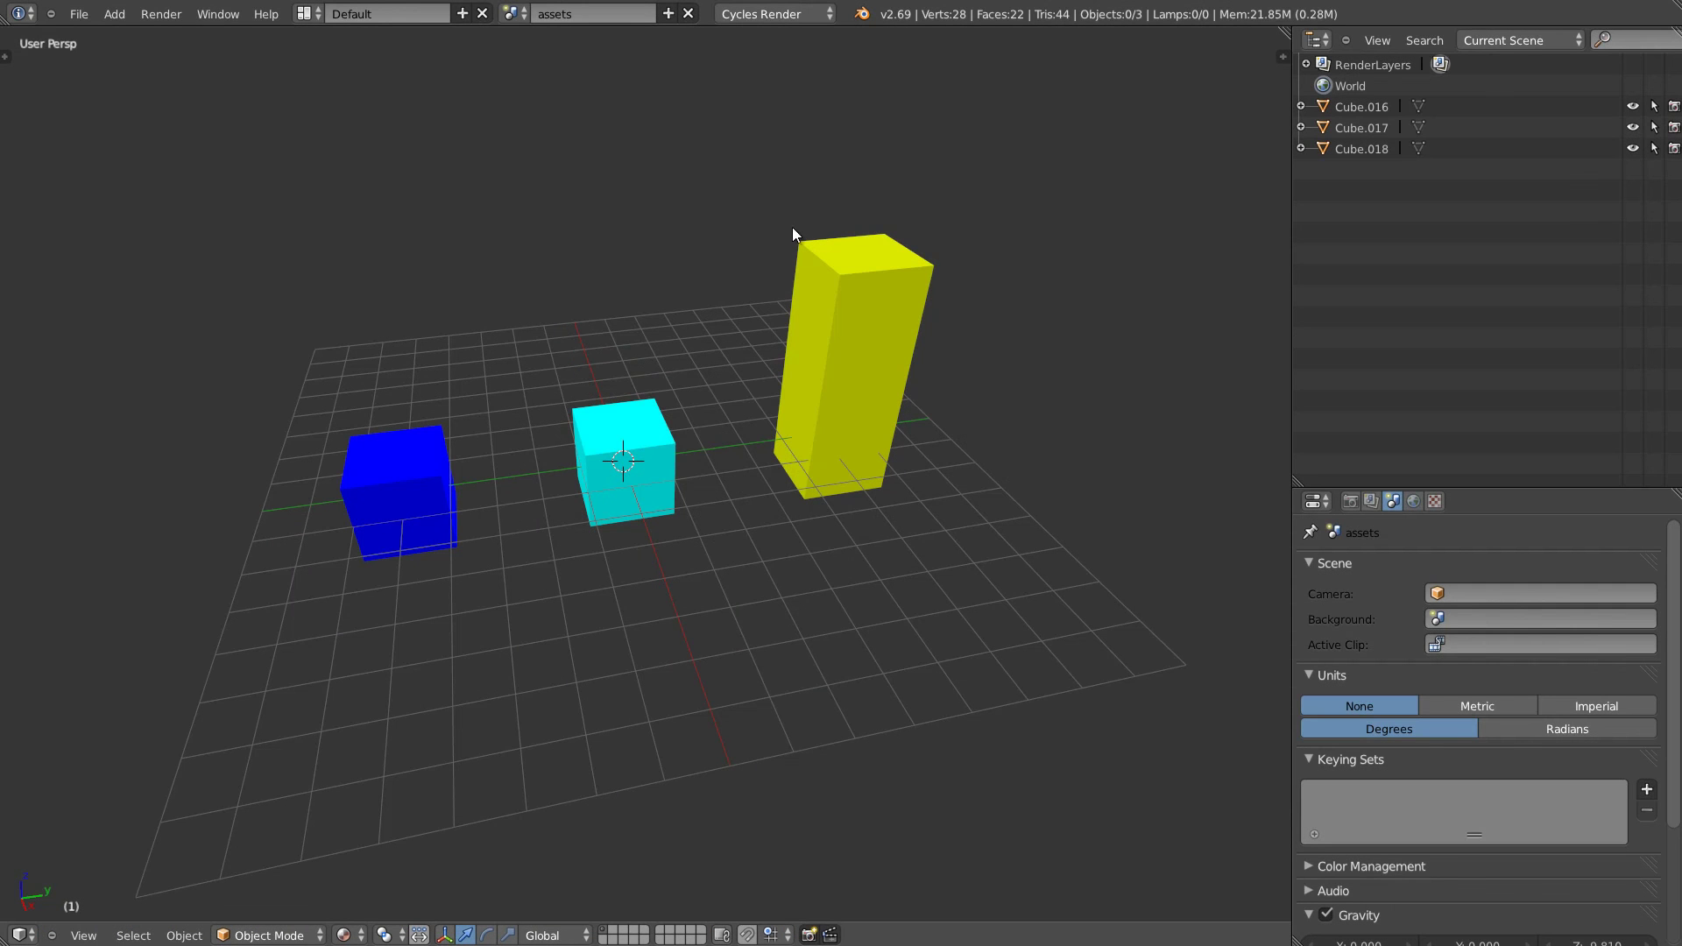
Create a new empty scene, and return to the assets scene.
{"action": "left_click", "coordinate": [511, 13]}
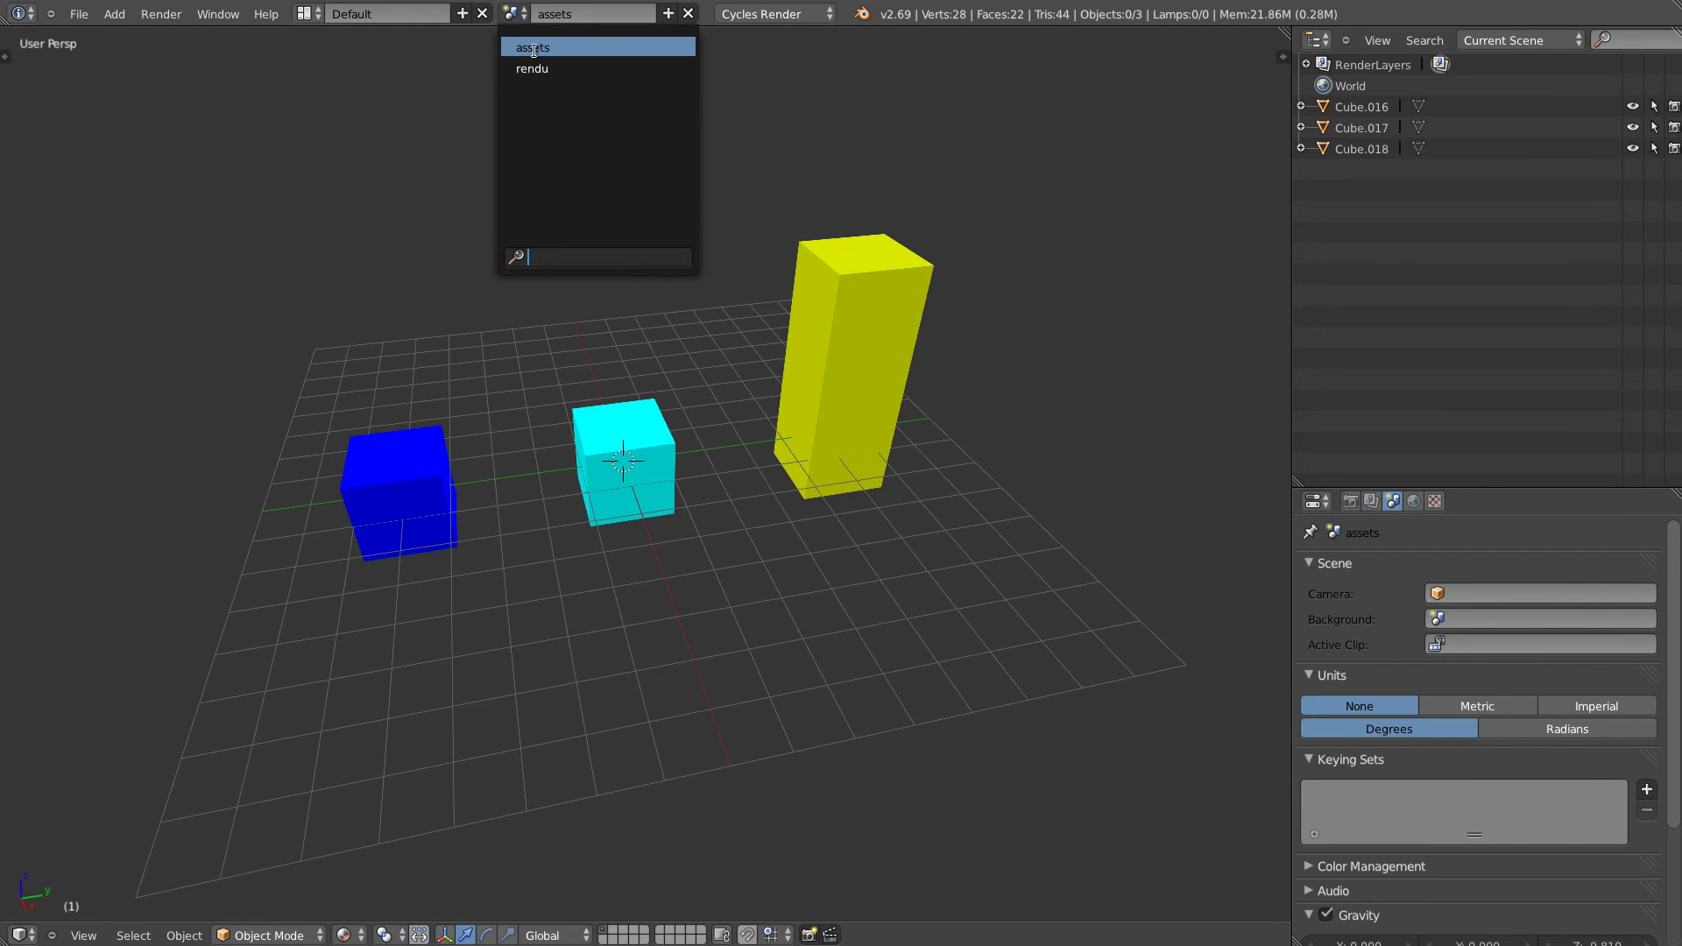
{"action": "left_click", "coordinate": [668, 13]}
{"action": "left_click", "coordinate": [616, 40]}
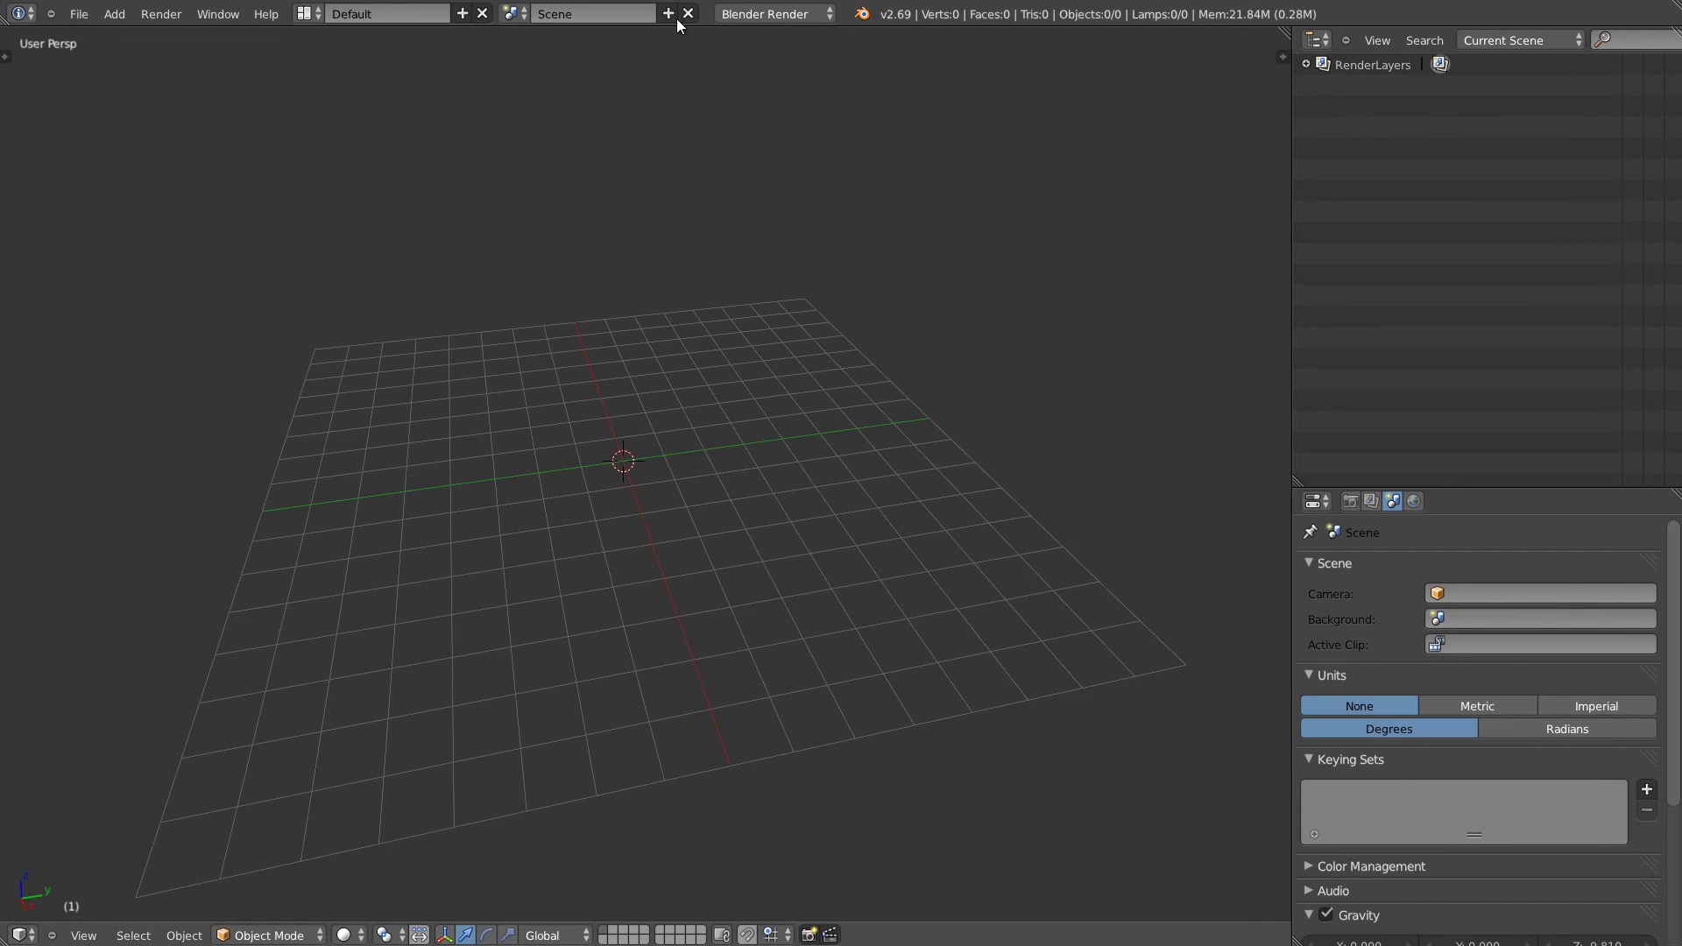
{"action": "left_click", "coordinate": [513, 13]}
{"action": "left_click", "coordinate": [517, 45]}
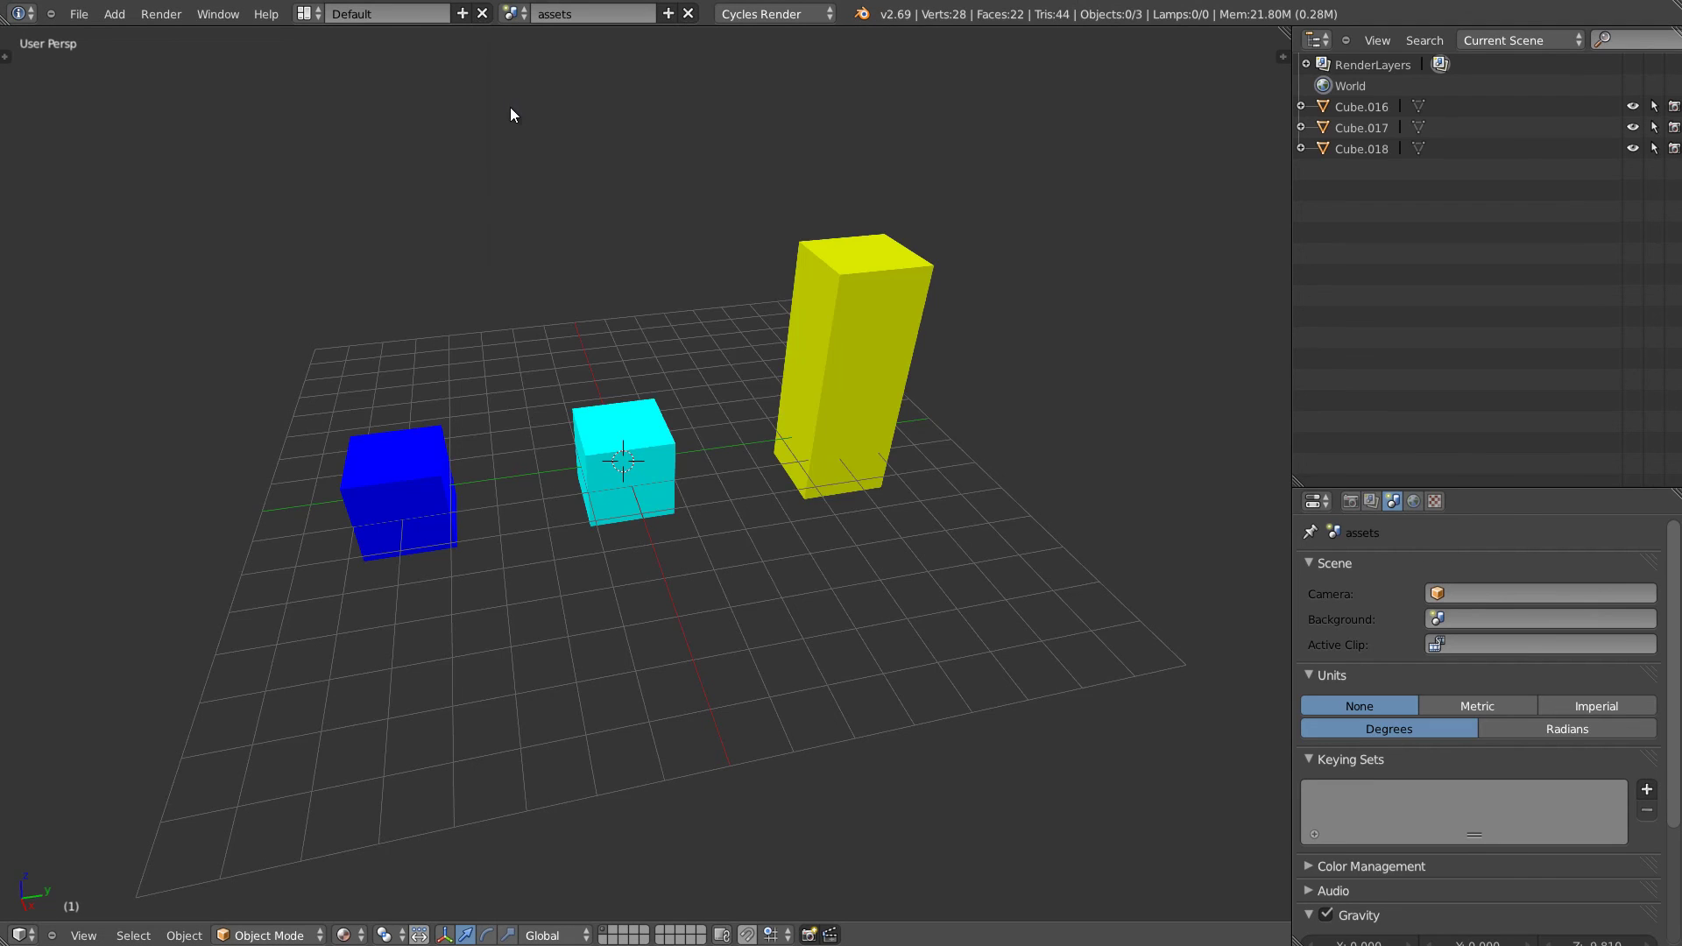
Select the blue, cyan and tall yellow boxes of the assets scene in turn, ending with the yellow one.
{"action": "mouse_move", "coordinate": [627, 414]}
{"action": "middle_mouse_down"}
{"action": "mouse_move", "coordinate": [638, 394]}
{"action": "mouse_move", "coordinate": [613, 425]}
{"action": "middle_mouse_up"}
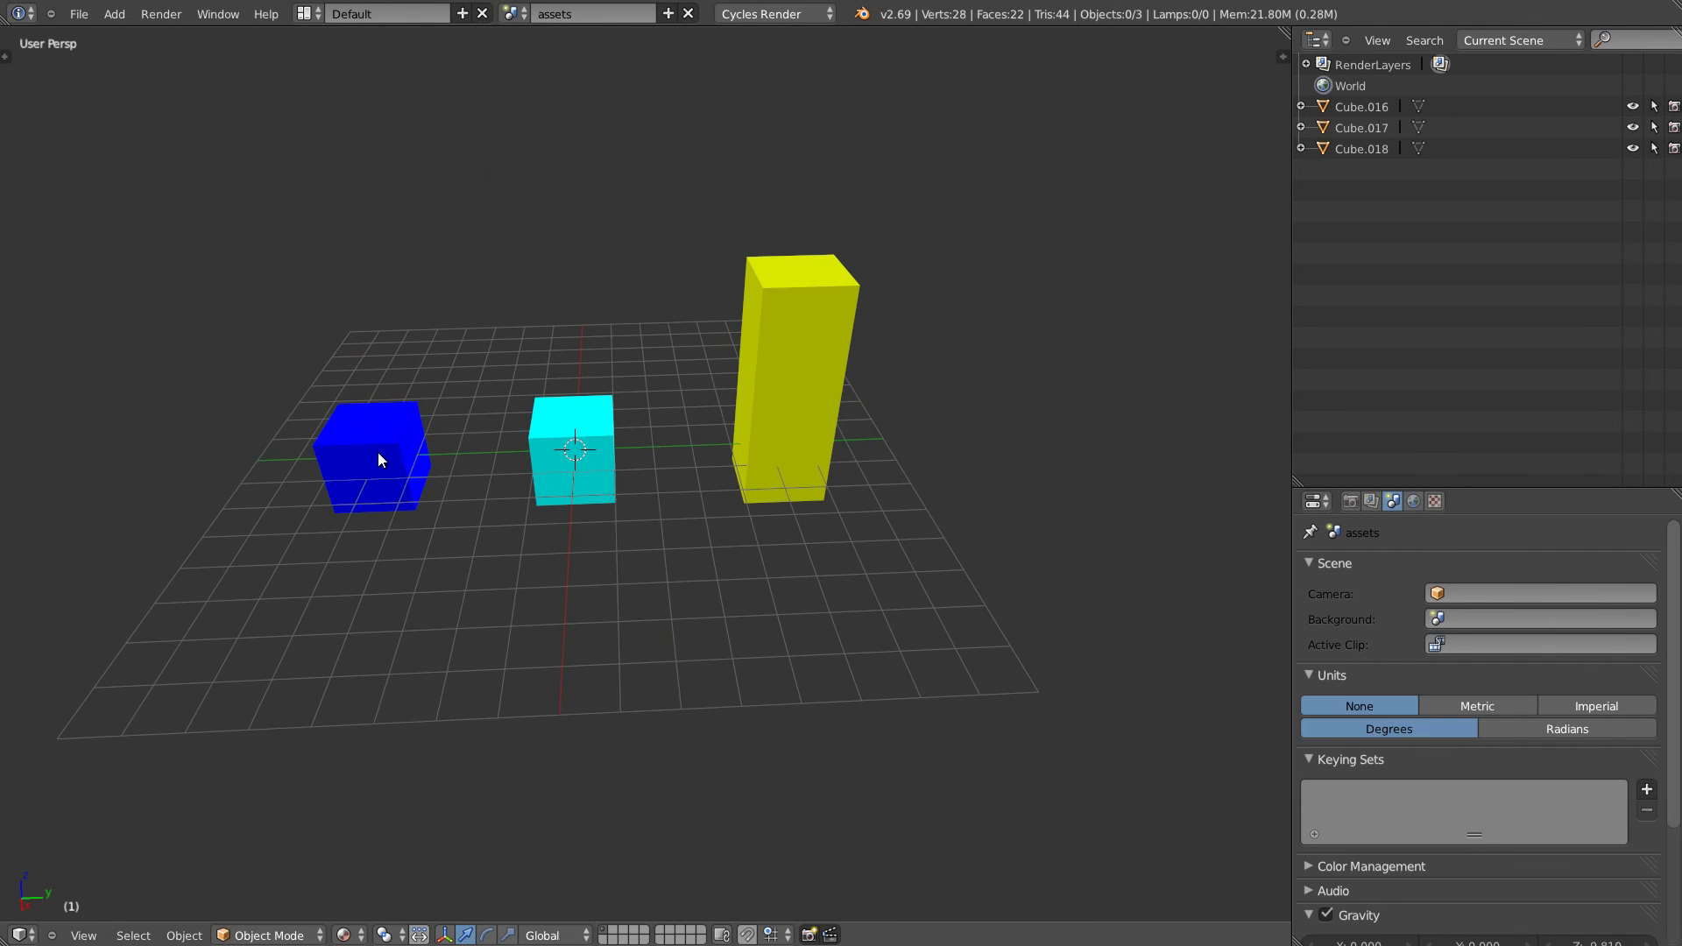
{"action": "right_click", "coordinate": [381, 454]}
{"action": "right_click", "coordinate": [569, 450]}
{"action": "right_click", "coordinate": [768, 466]}
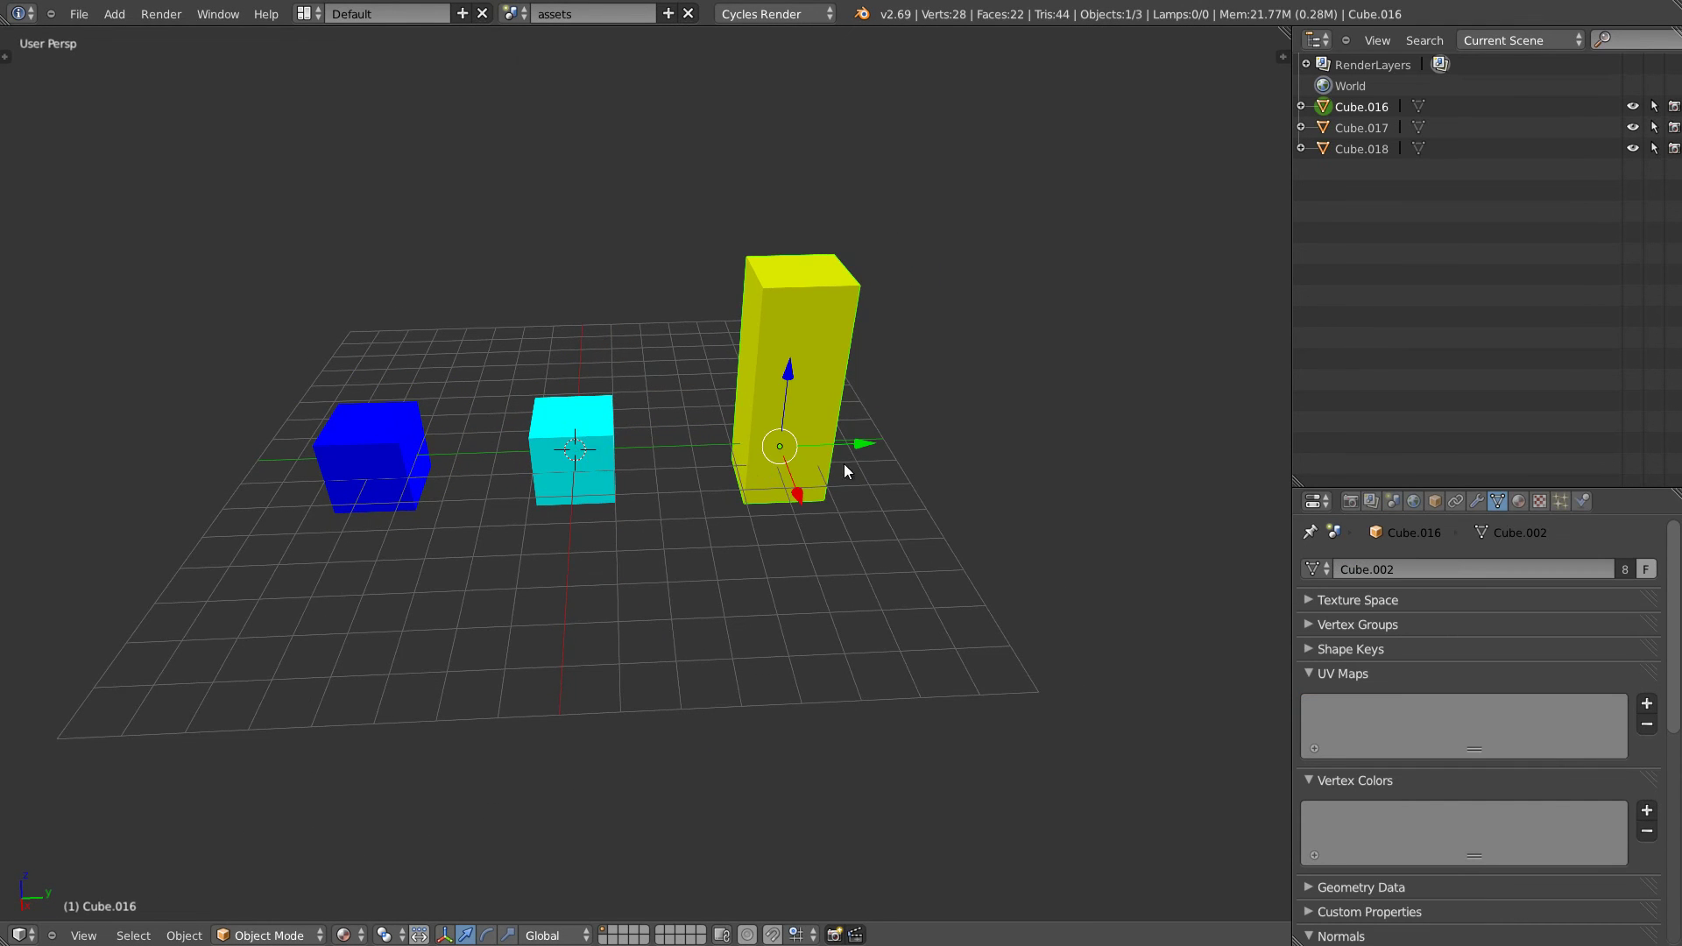
{"action": "middle_click_drag", "start_coordinate": [833, 475], "coordinate": [733, 484], "text": "shift"}
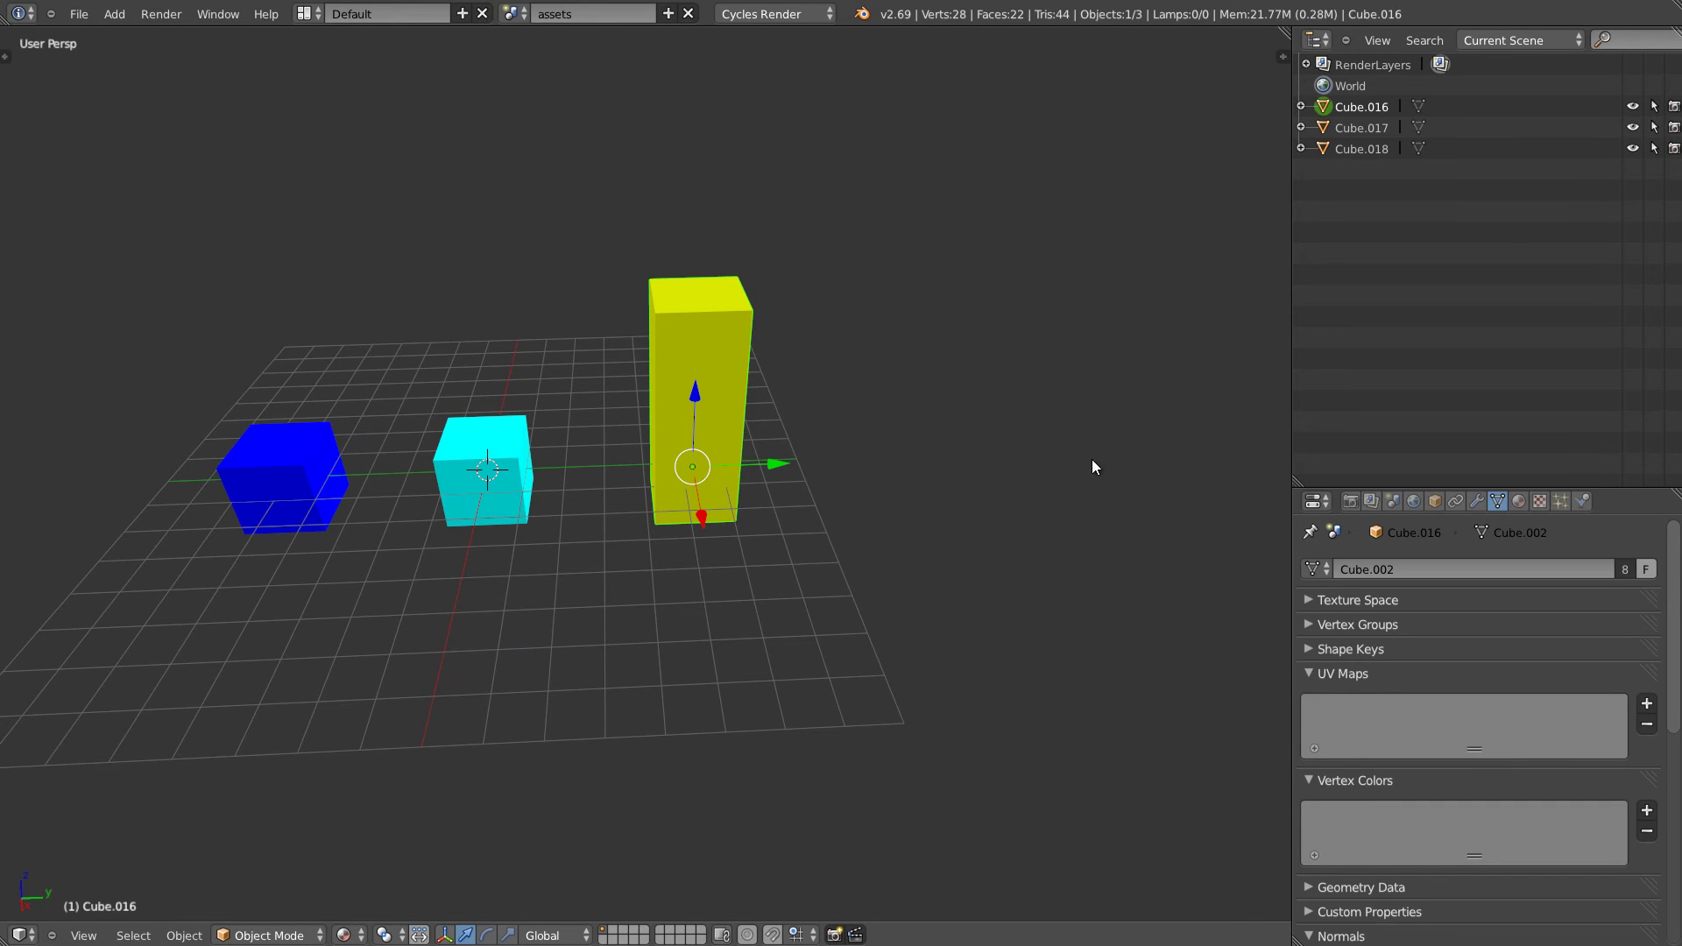
Create another empty scene from the assets scene with the New option and look around its empty grid.
{"action": "left_click", "coordinate": [668, 13]}
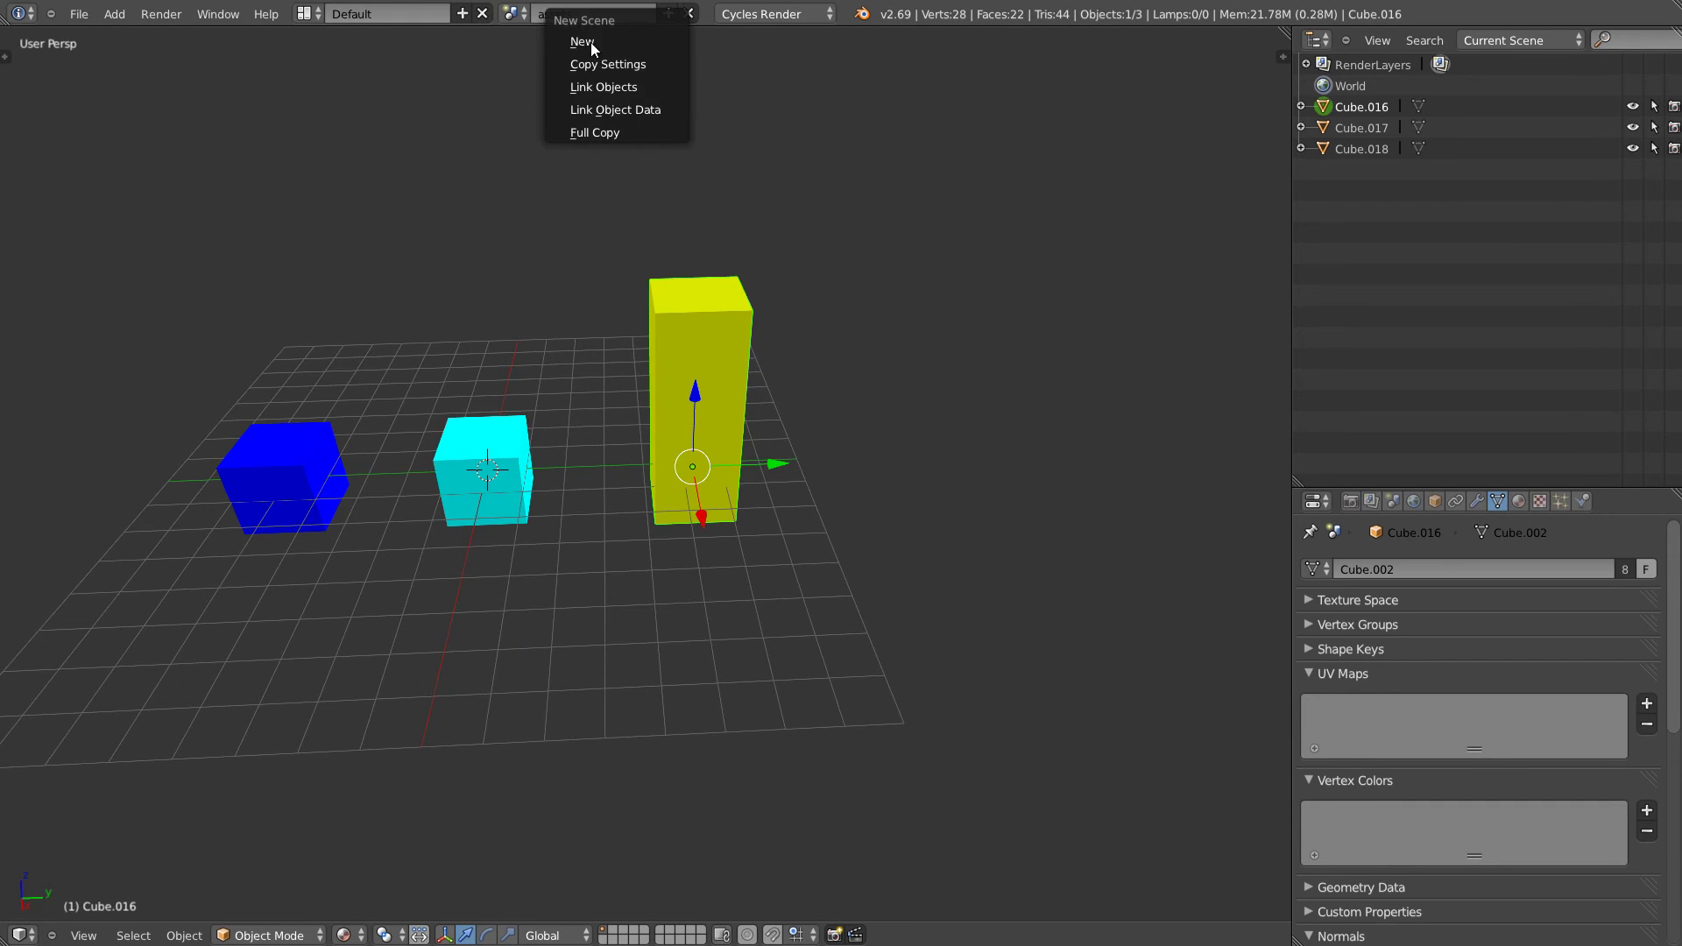
{"action": "left_click", "coordinate": [574, 44]}
{"action": "middle_click_drag", "start_coordinate": [639, 289], "coordinate": [653, 376]}
Delete the empty scenes and the rendu scene, returning to assets.
{"action": "left_click", "coordinate": [688, 13]}
{"action": "left_click", "coordinate": [524, 13]}
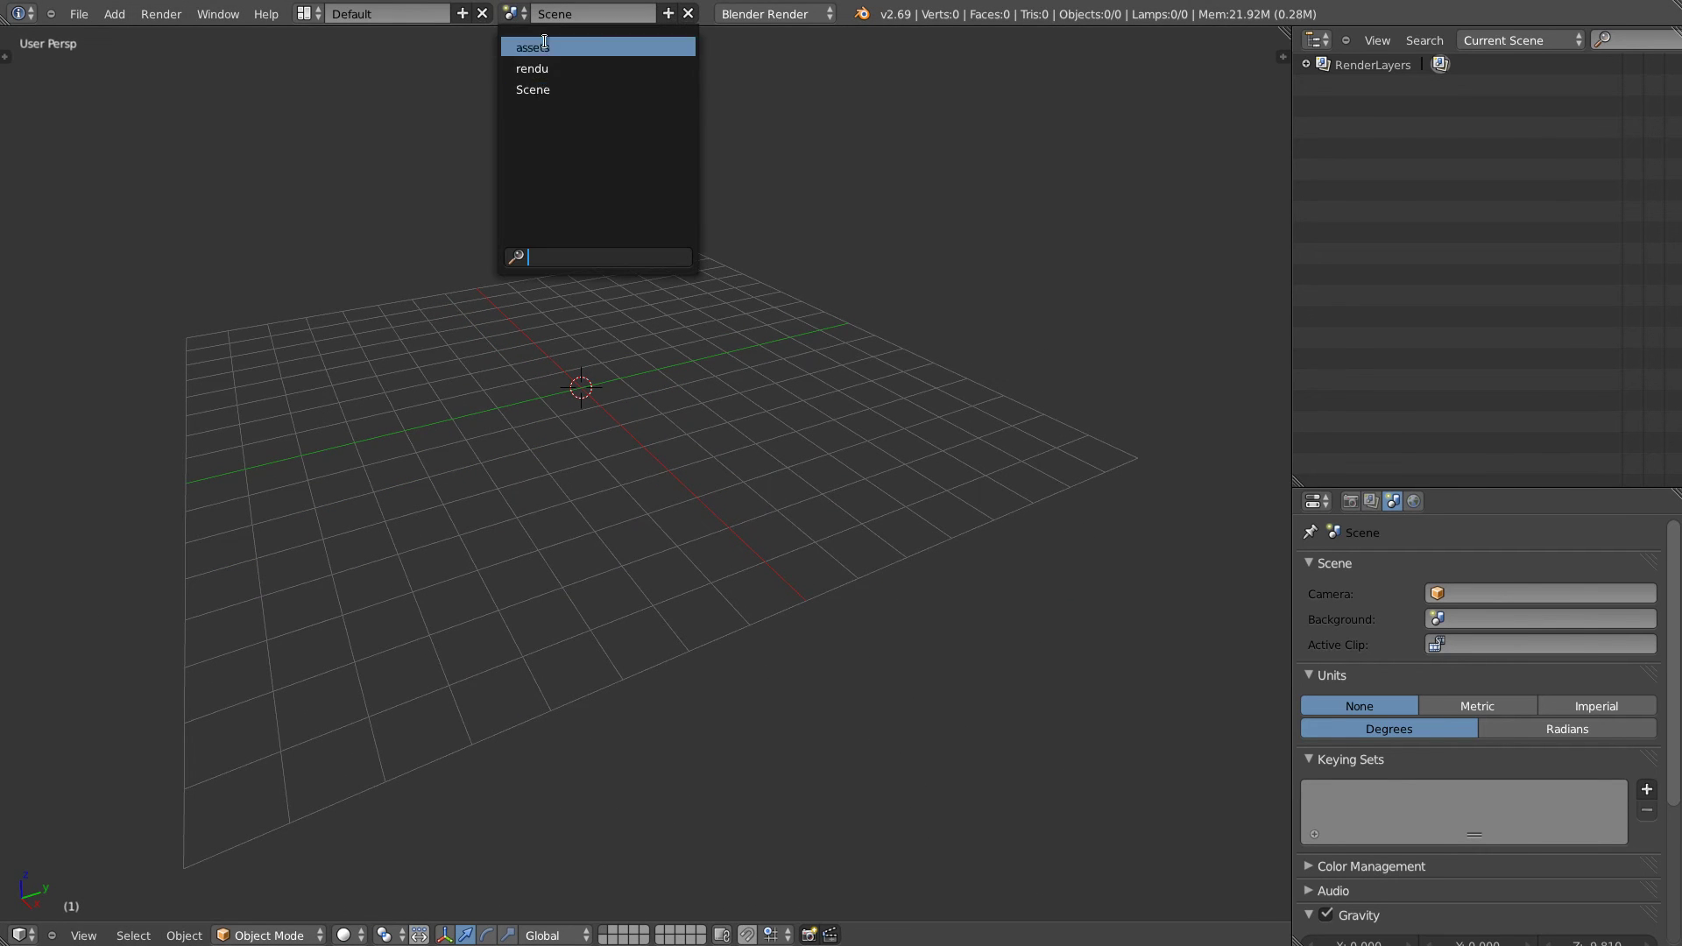
{"action": "left_click", "coordinate": [531, 68]}
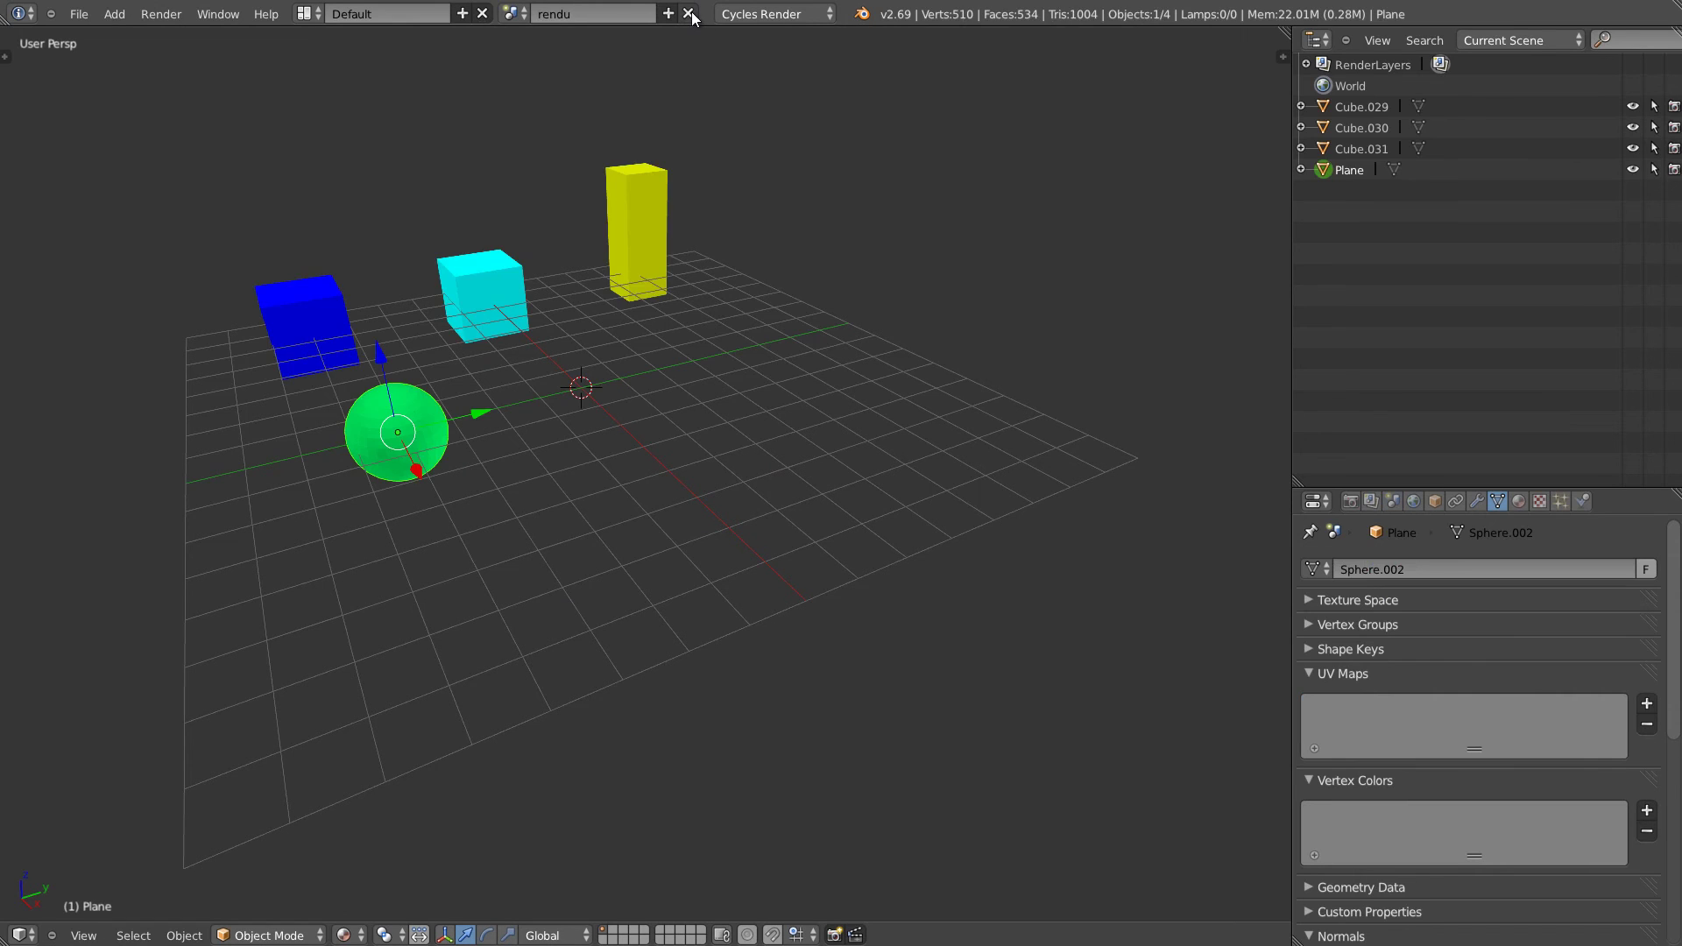
{"action": "left_click", "coordinate": [688, 13]}
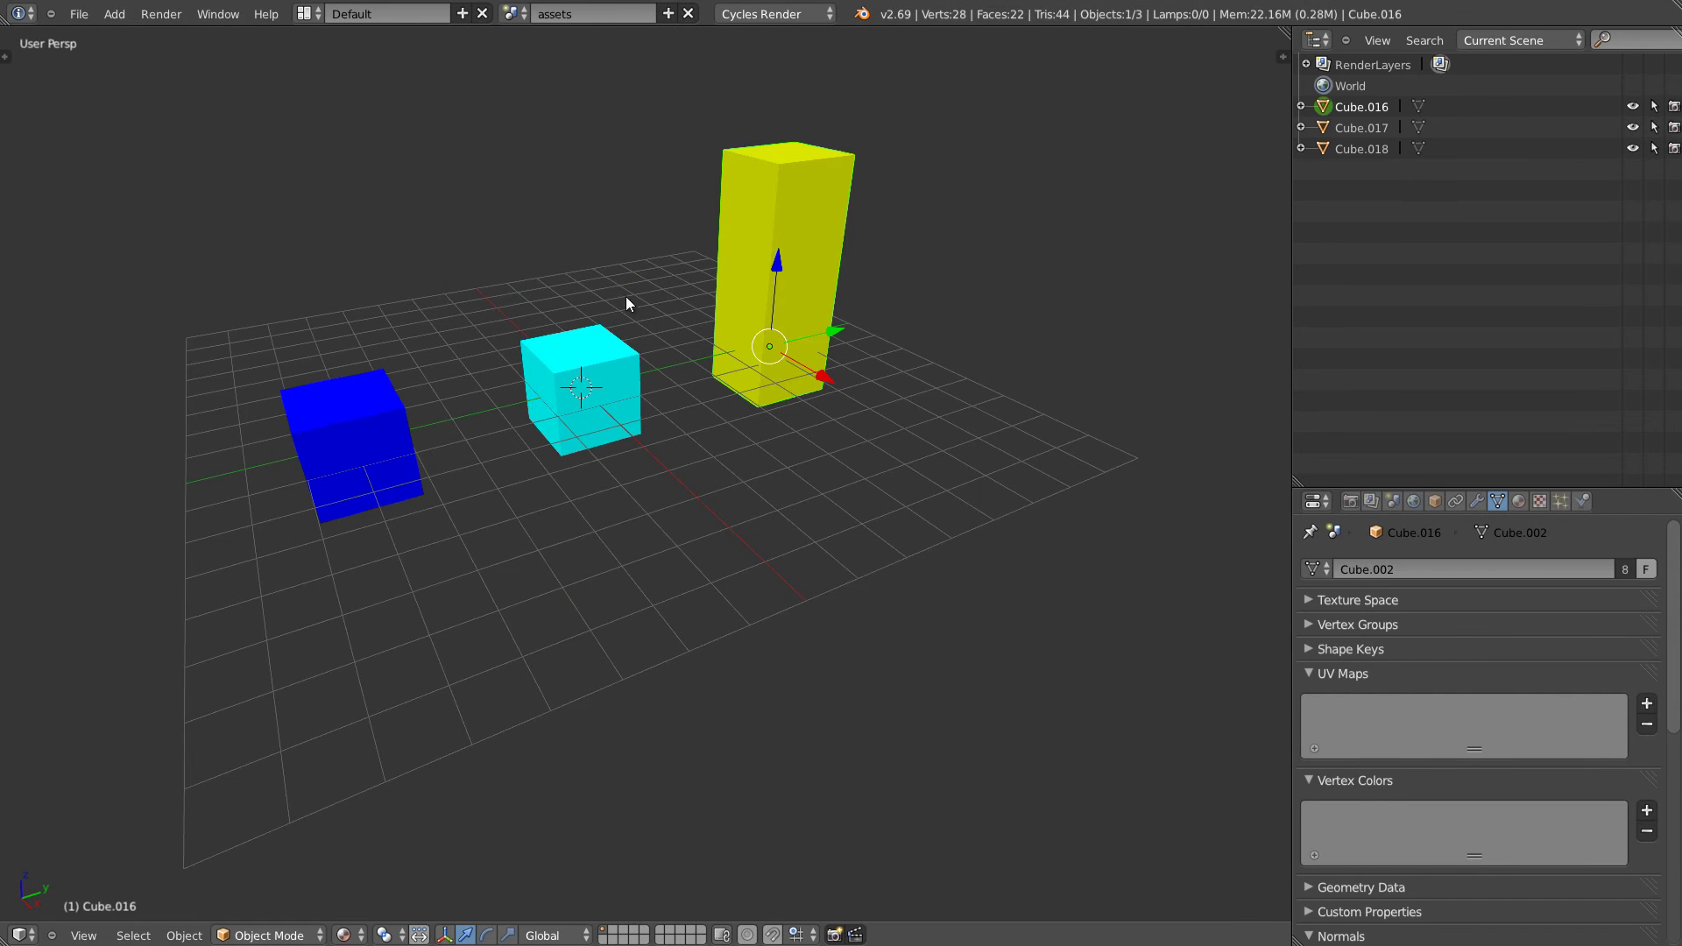
Check the new-scene options and examine the render settings and dimensions of the assets scene.
{"action": "left_click", "coordinate": [667, 13]}
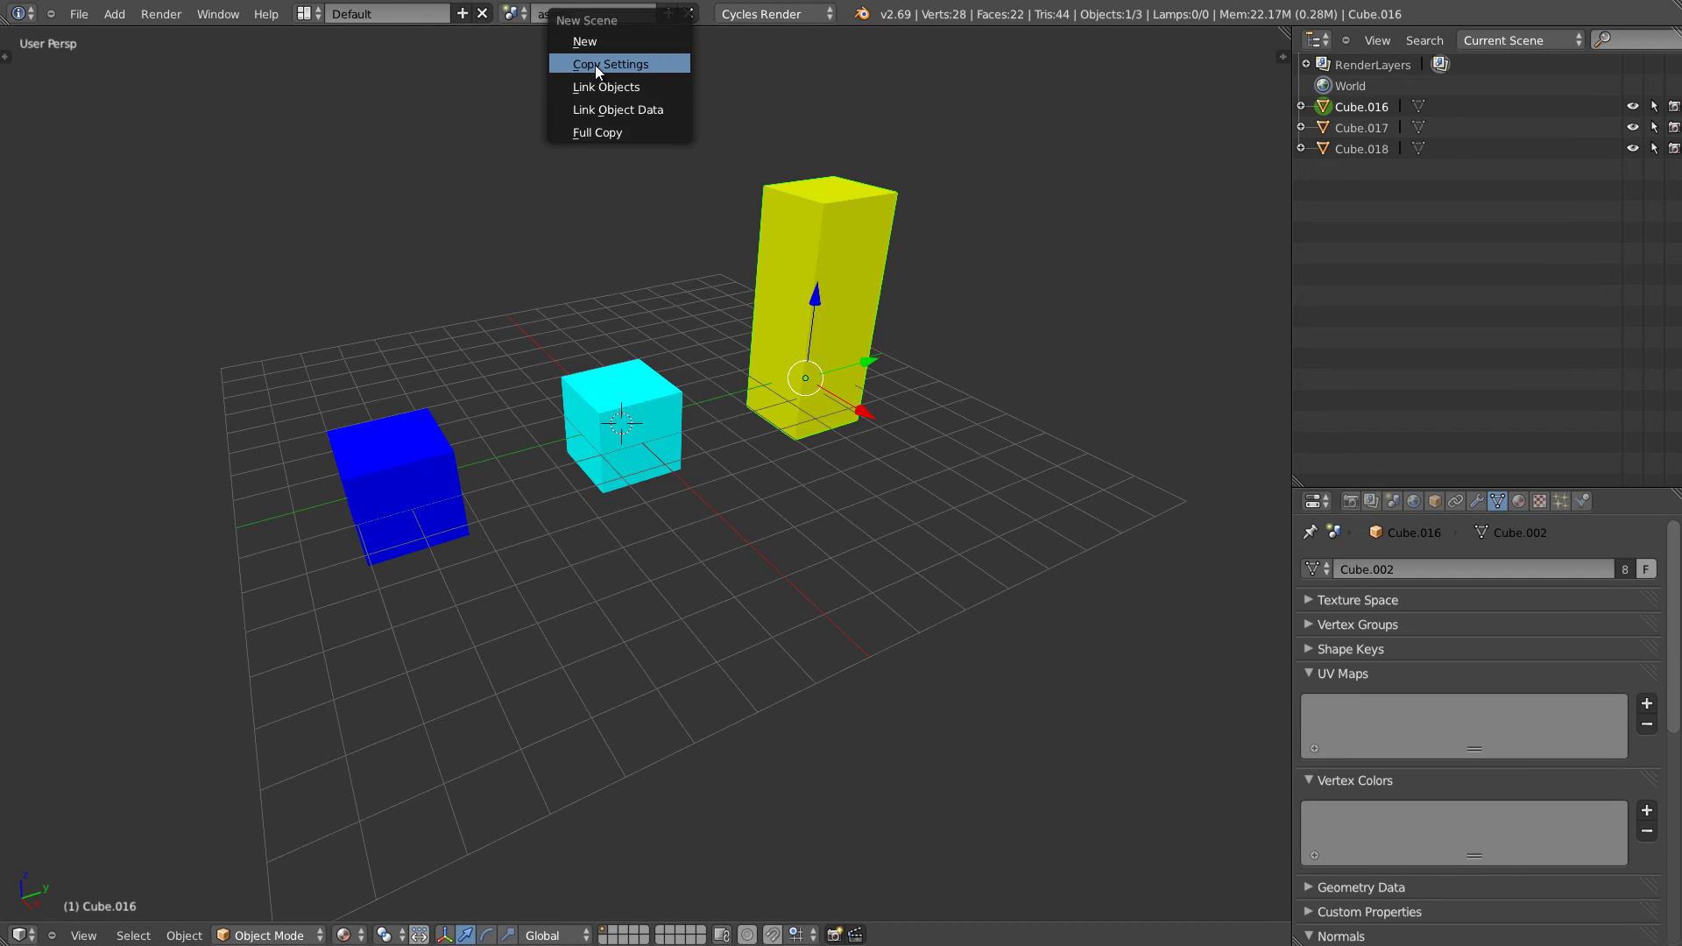
{"action": "left_click", "coordinate": [1349, 501]}
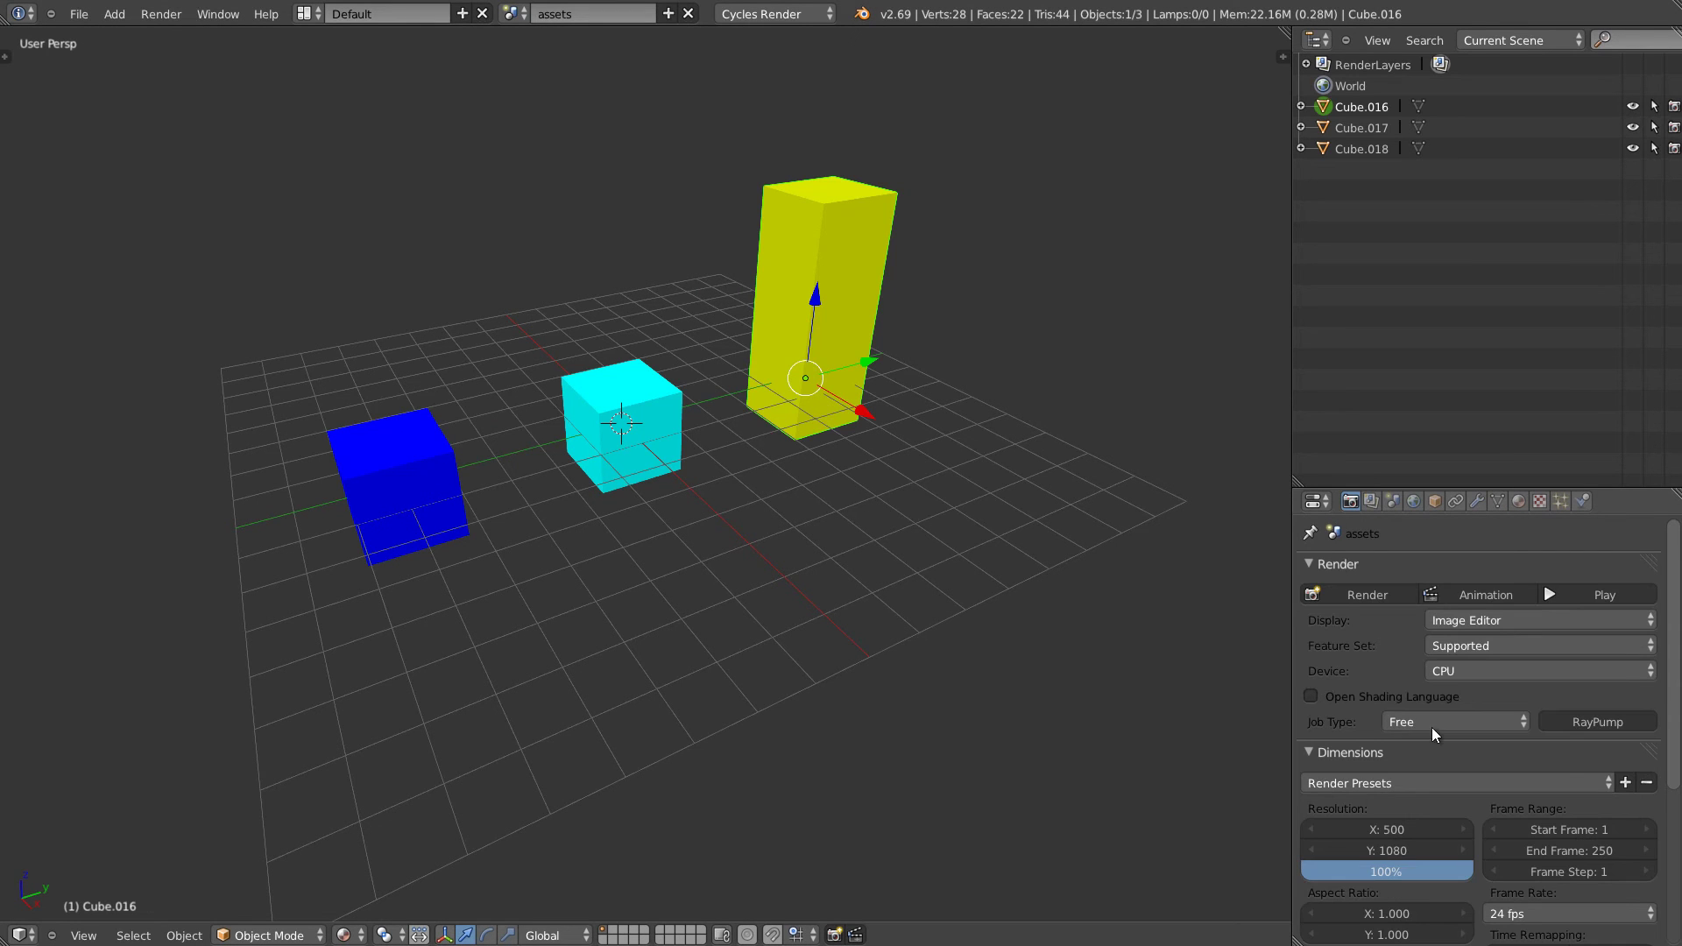
{"action": "scroll", "coordinate": [1406, 811], "scroll_direction": "down", "scroll_amount": 5}
{"action": "scroll", "coordinate": [1406, 788], "scroll_direction": "up", "scroll_amount": 2}
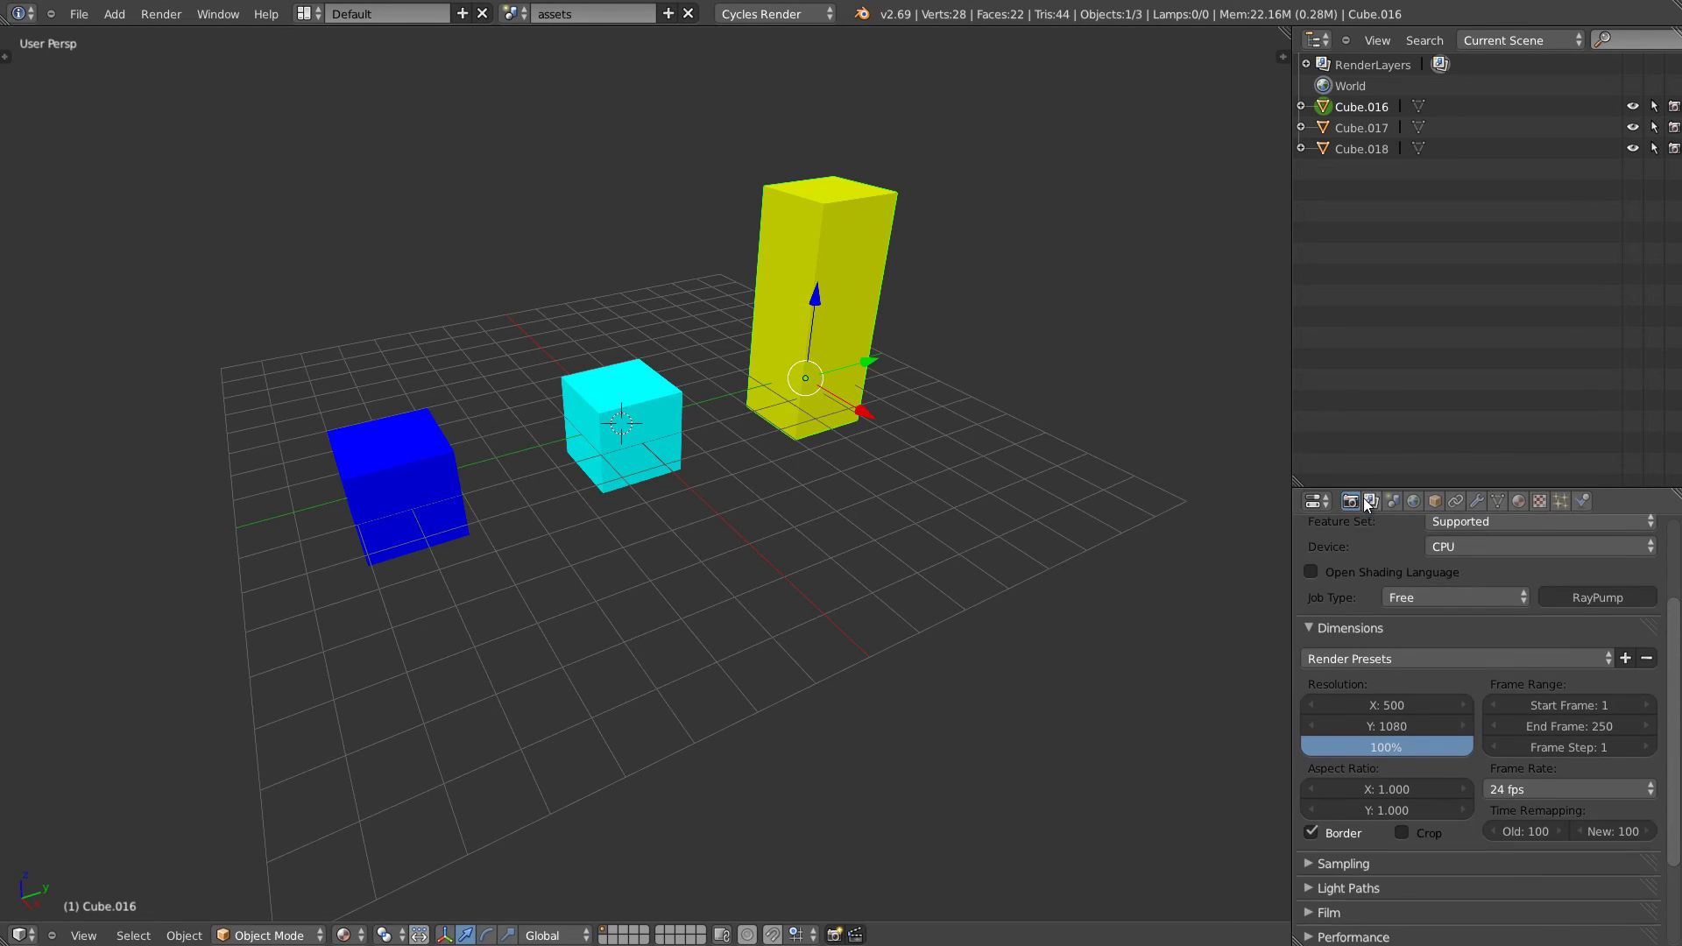
{"action": "left_click", "coordinate": [1371, 501]}
{"action": "left_click", "coordinate": [1353, 504]}
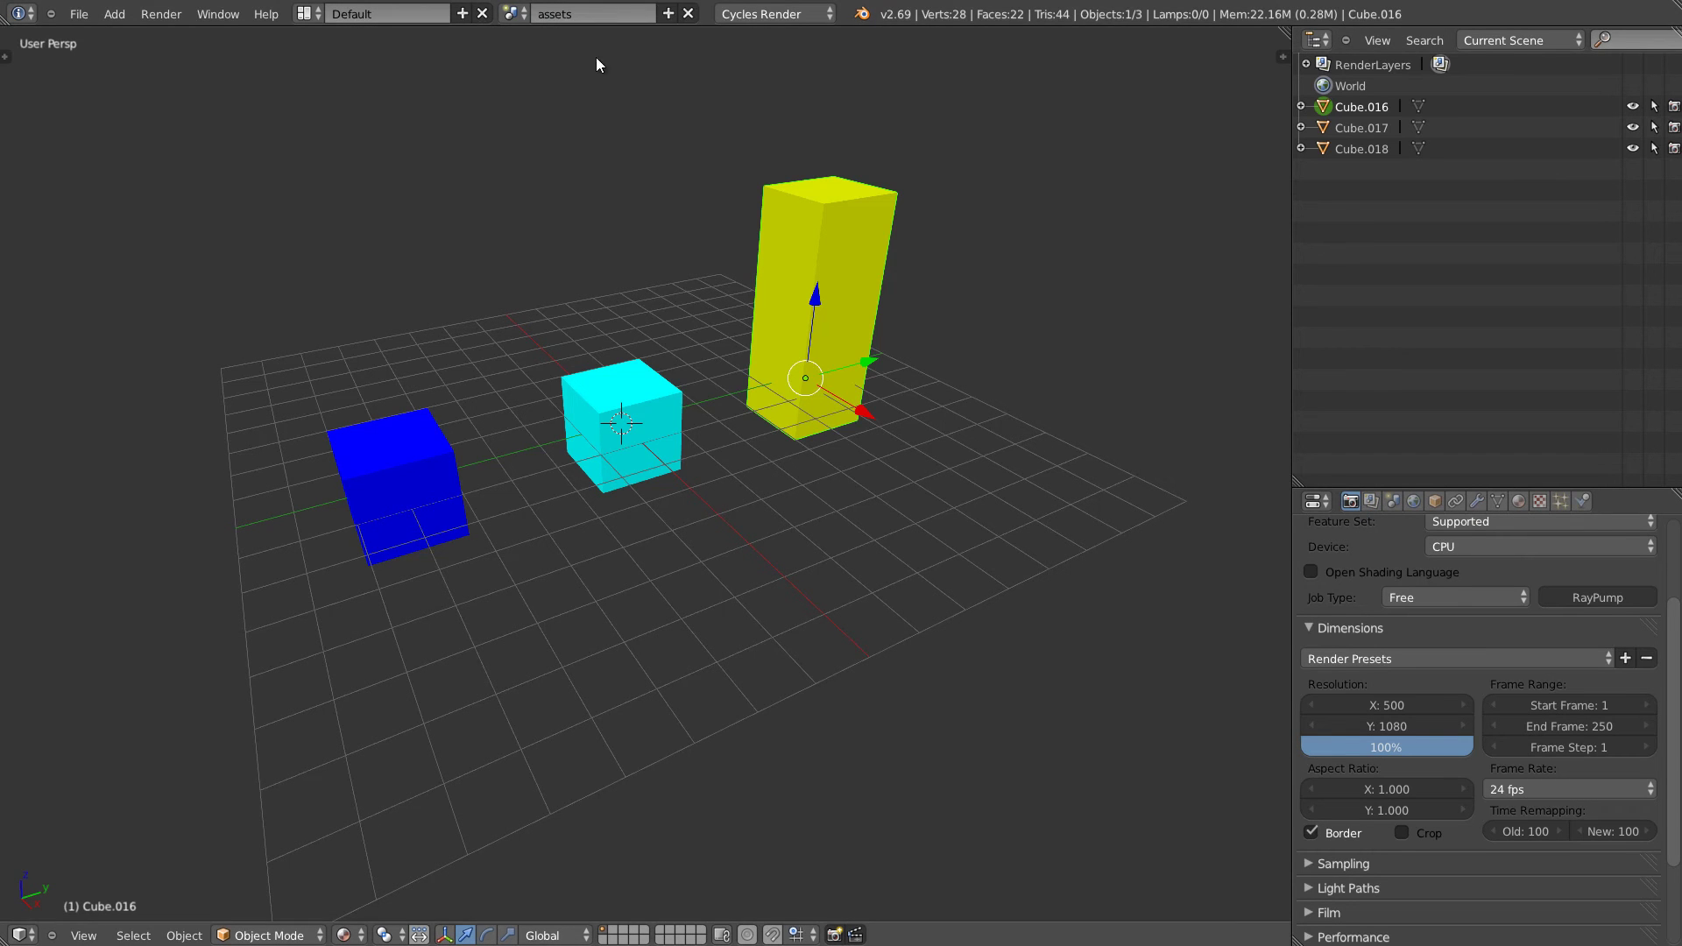
Create a scene from assets with Copy Settings, check its render settings and delete it.
{"action": "left_click", "coordinate": [667, 14]}
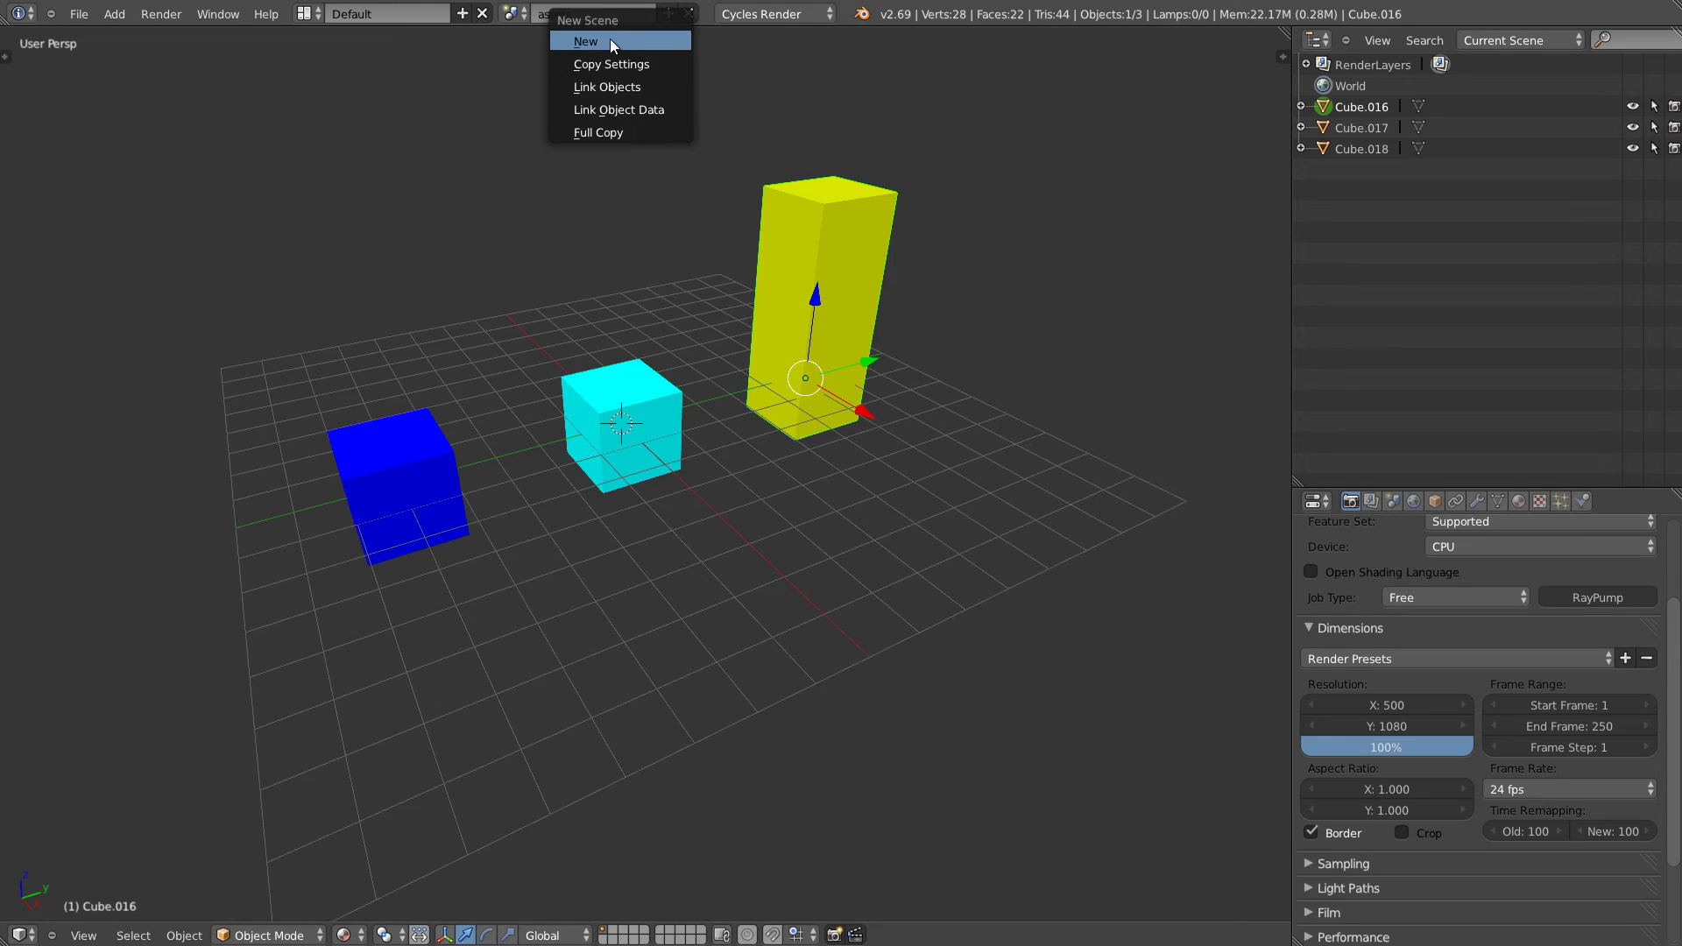
{"action": "left_click", "coordinate": [599, 65]}
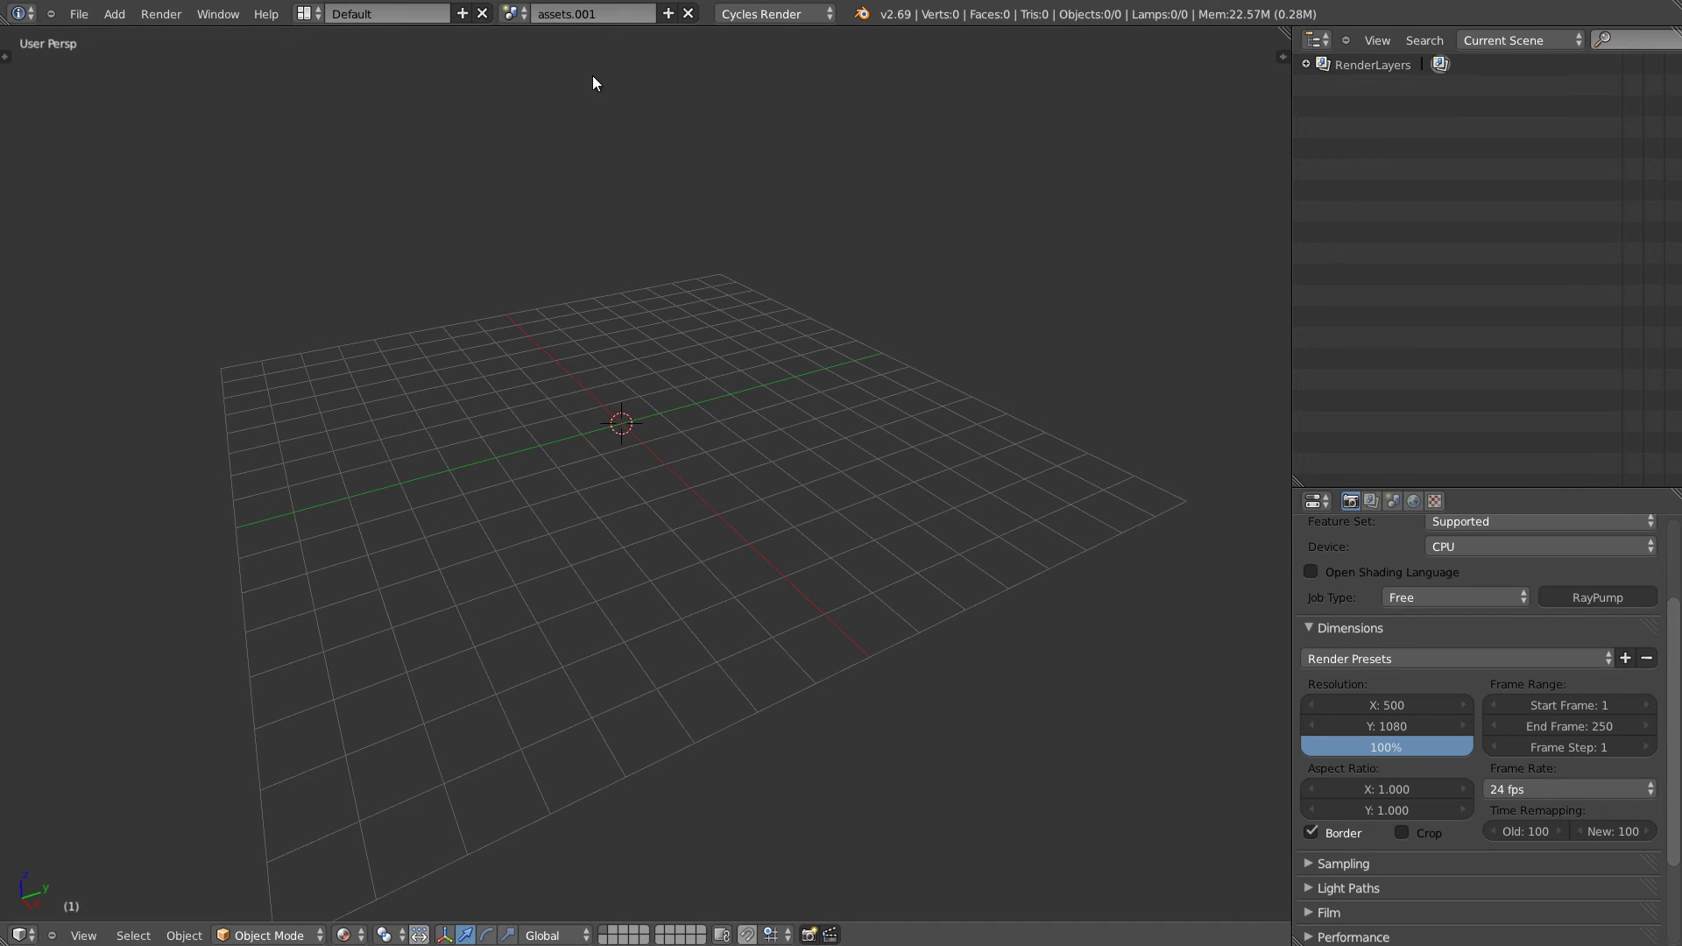
{"action": "scroll", "coordinate": [1388, 683], "scroll_direction": "down", "scroll_amount": 1}
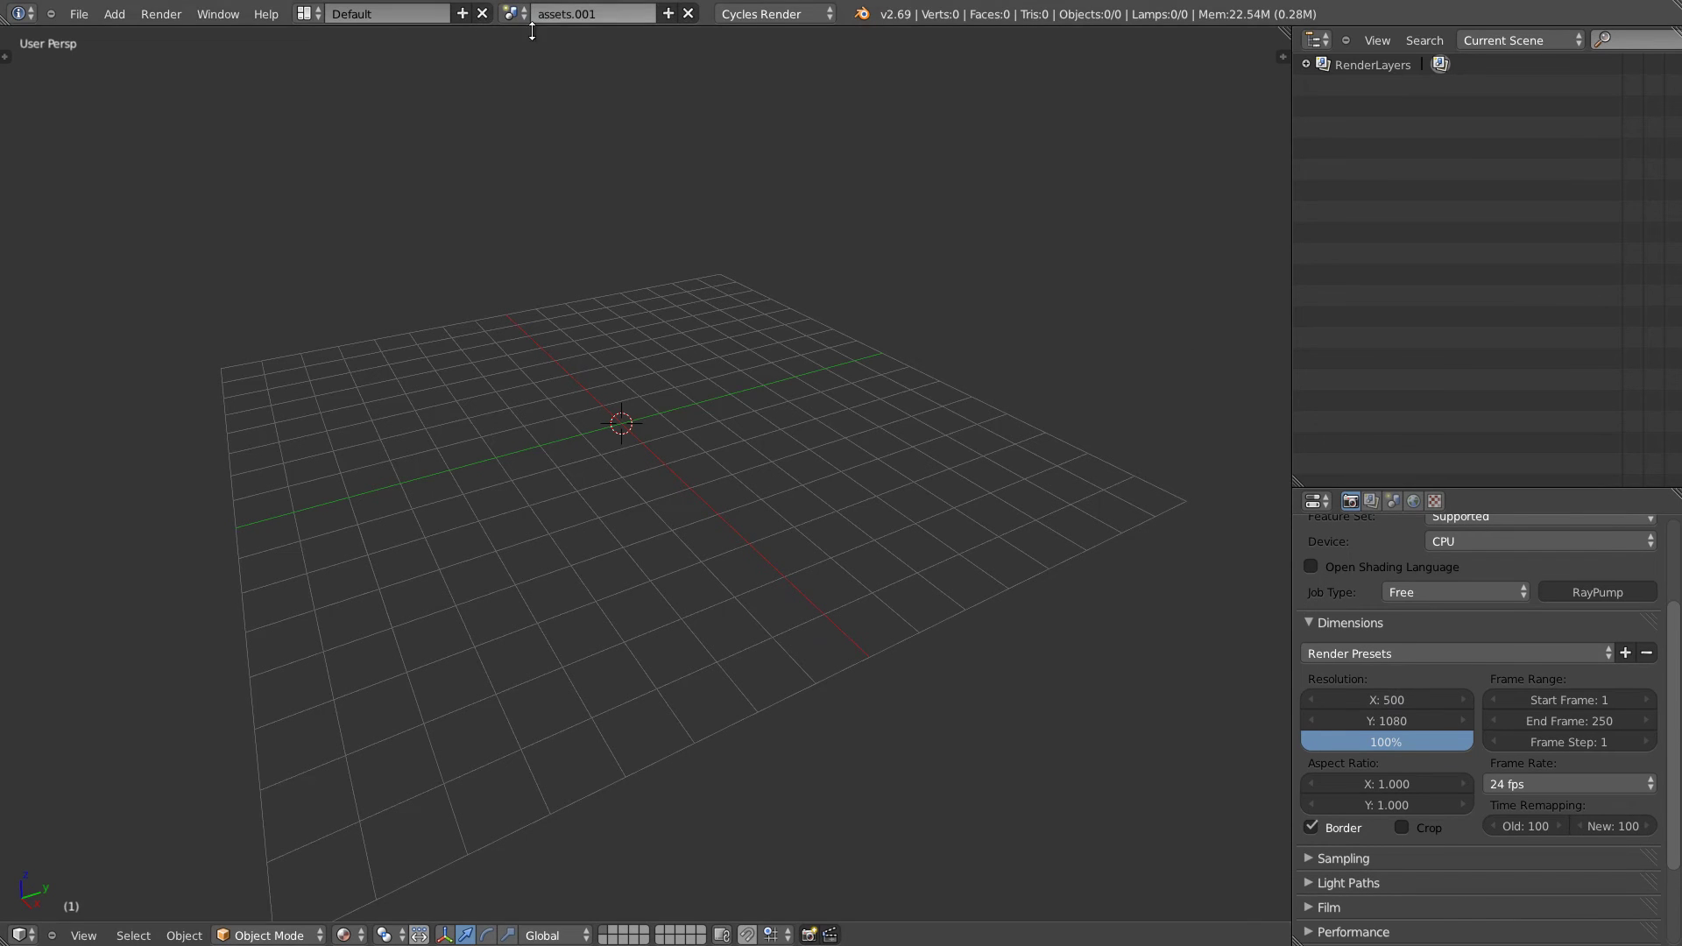
{"action": "scroll", "coordinate": [1439, 832], "scroll_direction": "down", "scroll_amount": 3}
{"action": "scroll", "coordinate": [1439, 832], "scroll_direction": "up", "scroll_amount": 6}
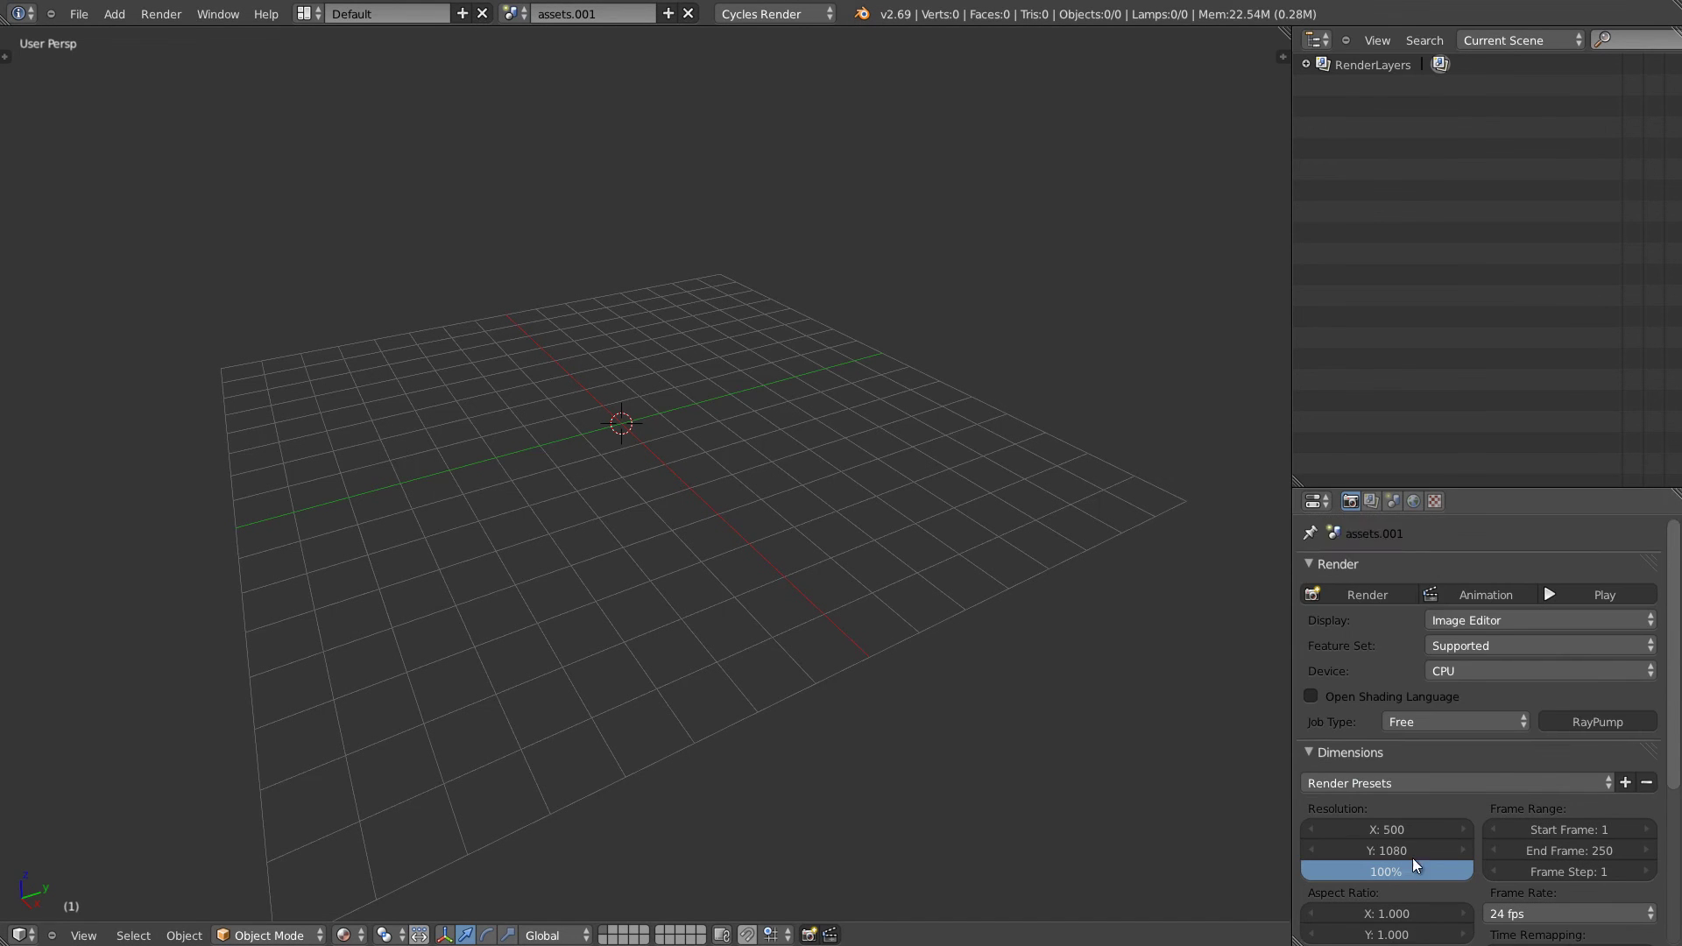
{"action": "left_click", "coordinate": [688, 13]}
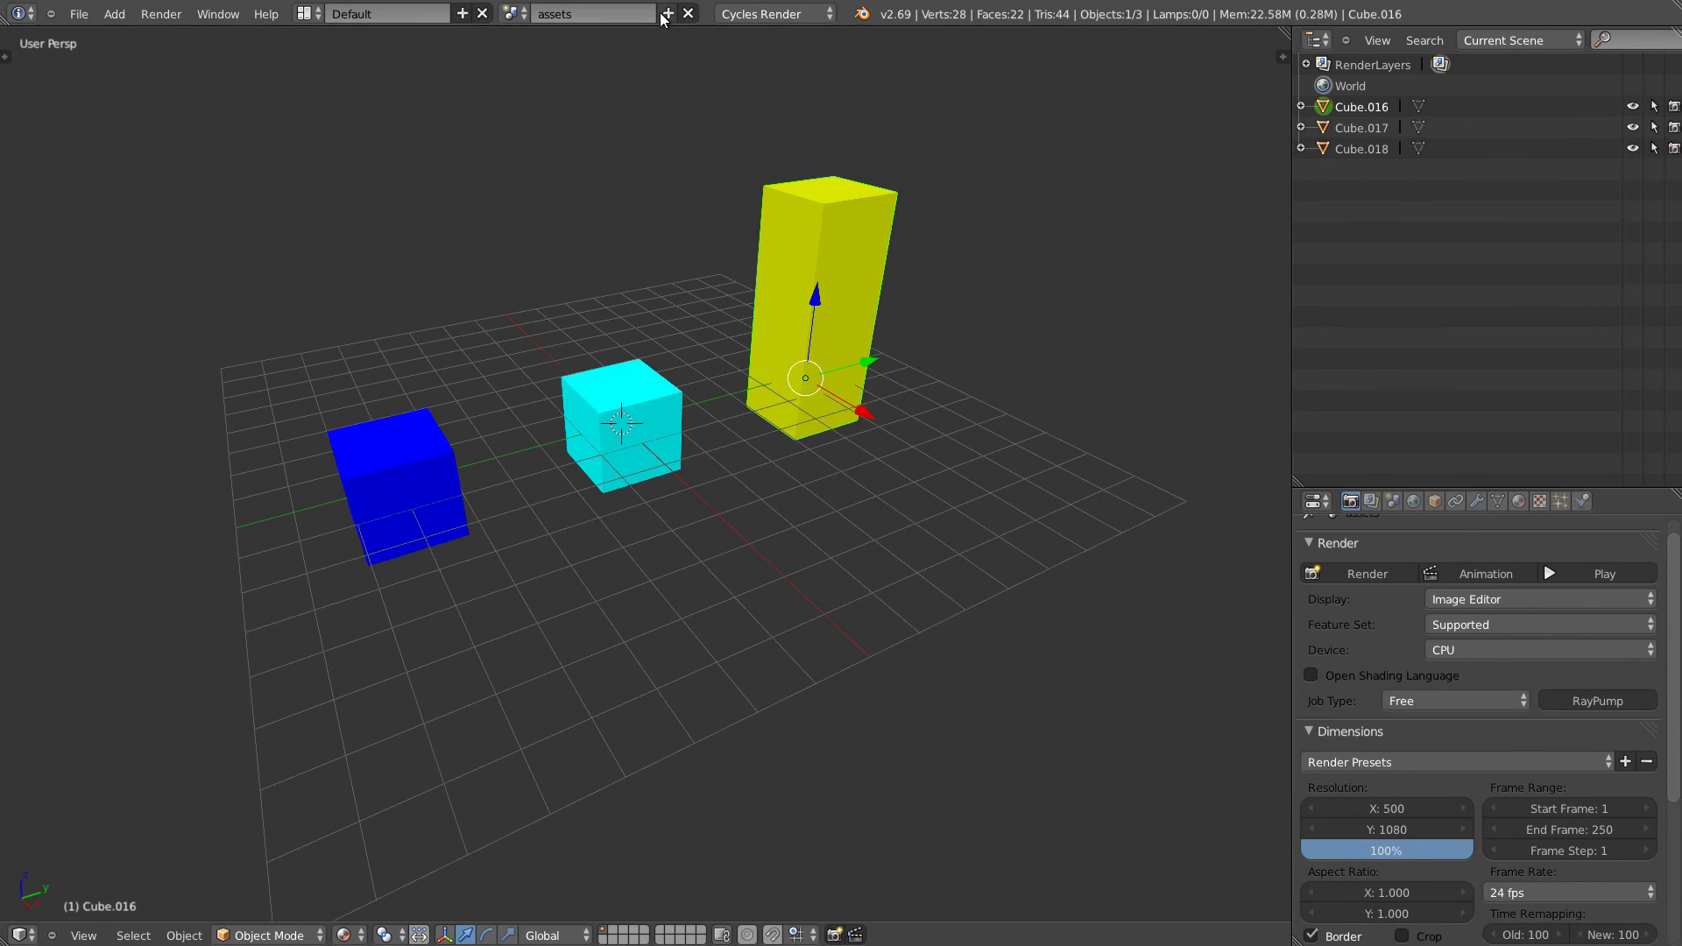
Create a scene from assets with Link Objects and move the tall yellow box backwards along the X axis.
{"action": "left_click", "coordinate": [667, 13]}
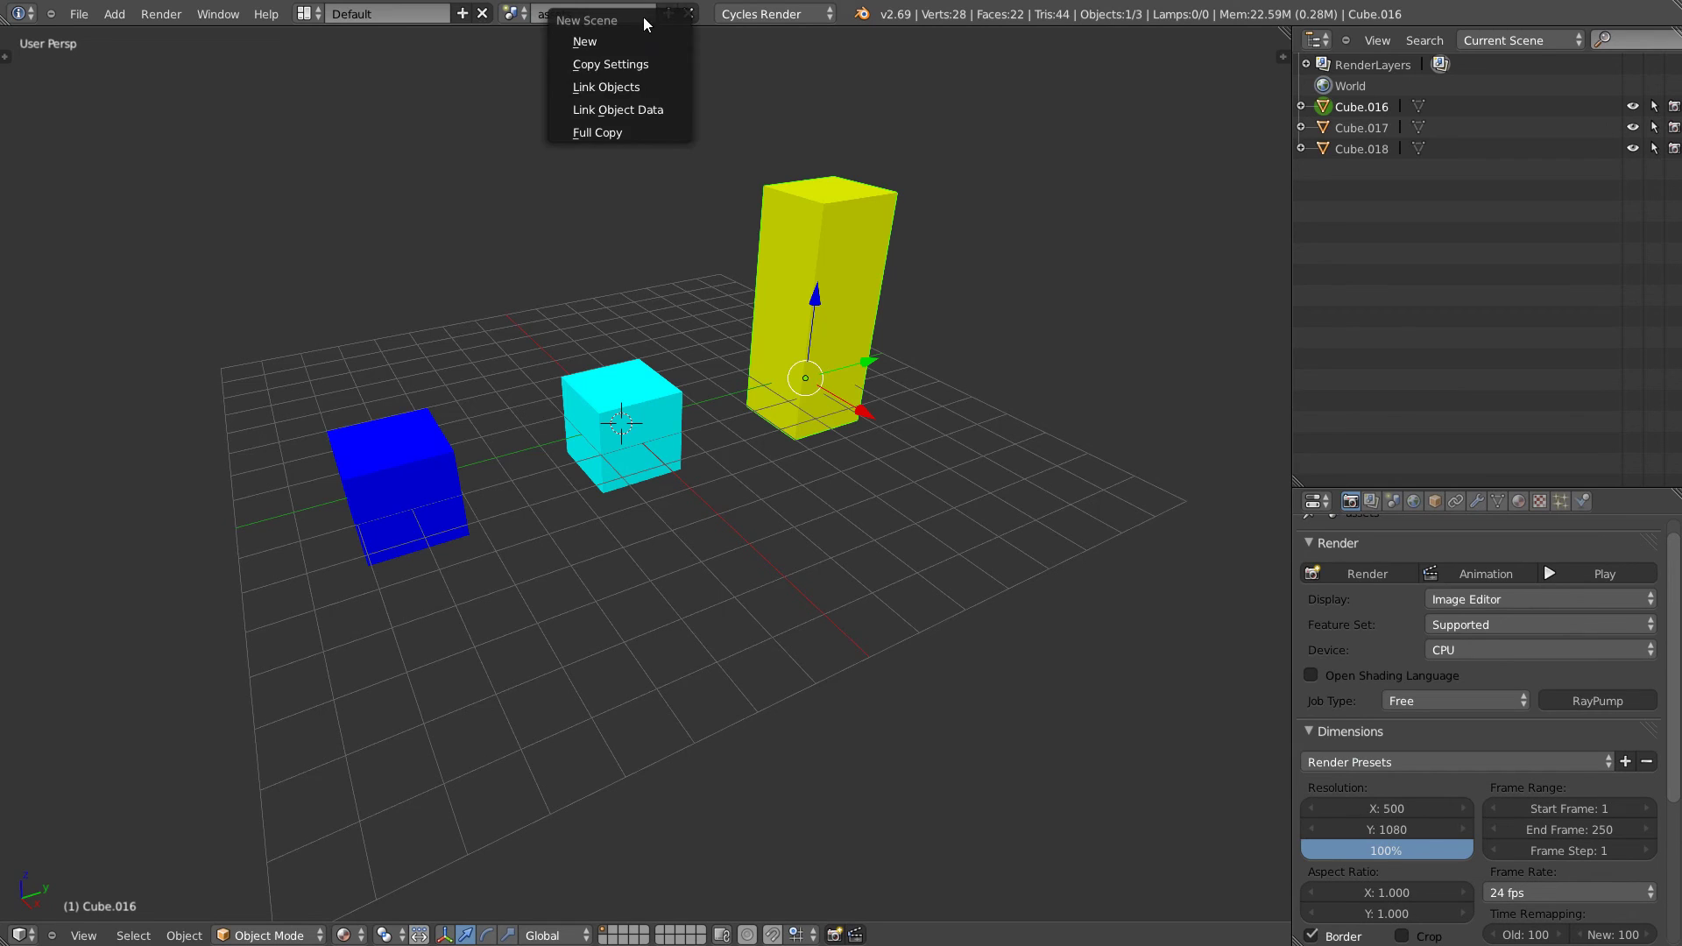
{"action": "left_click", "coordinate": [596, 87]}
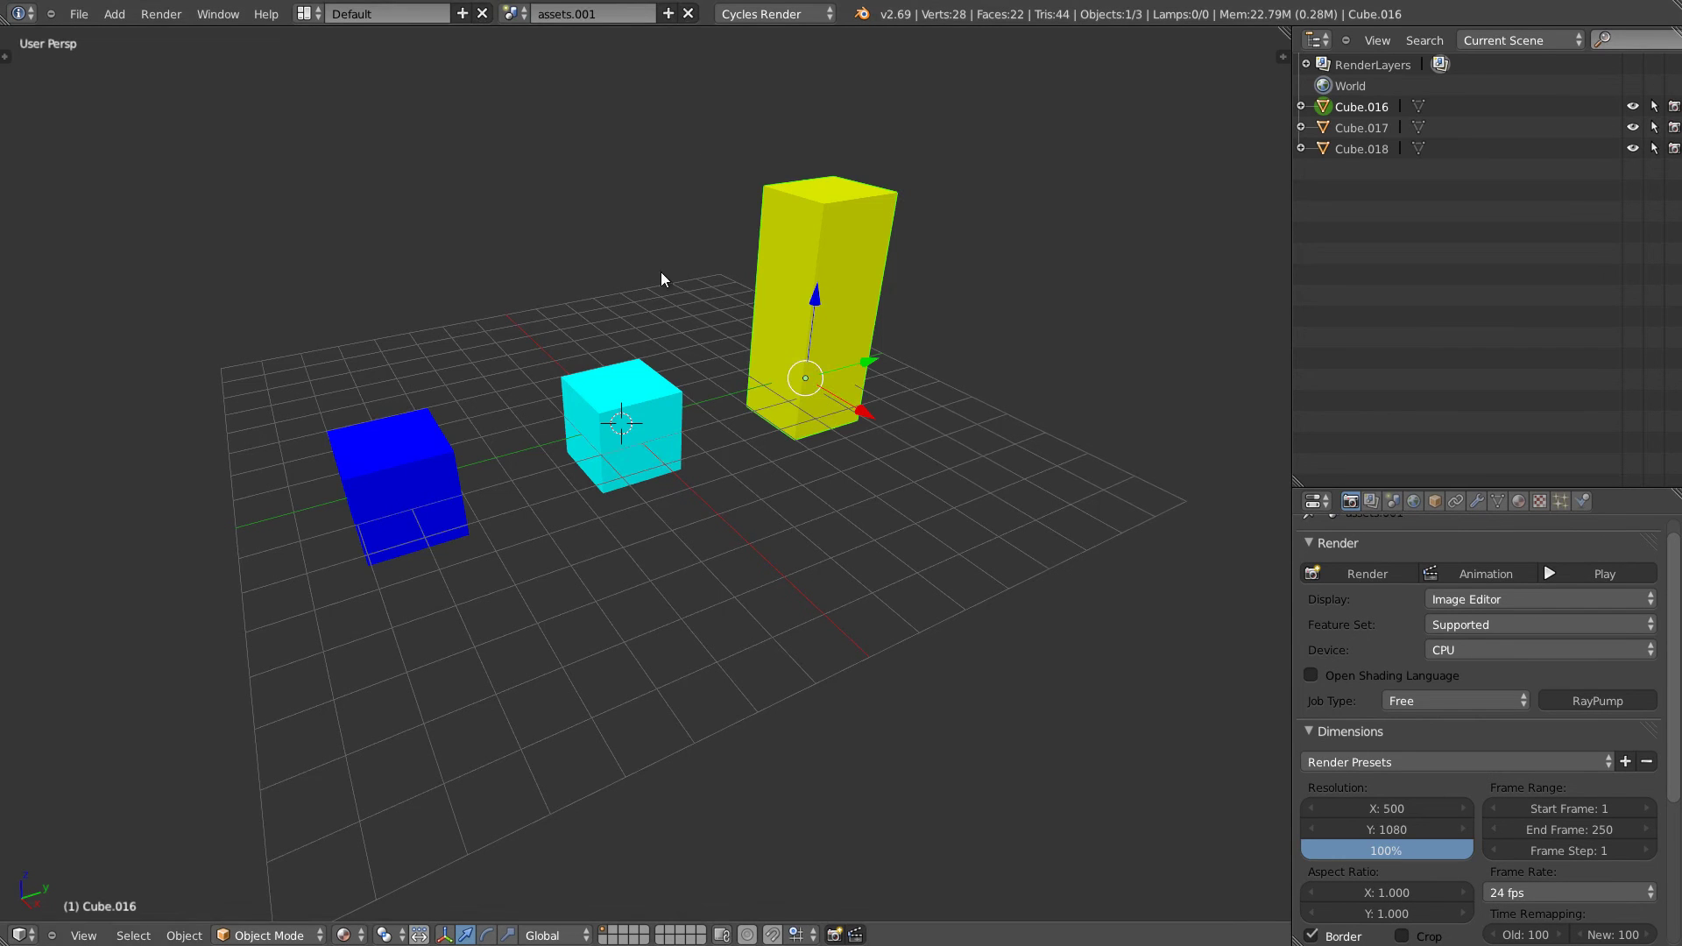
{"action": "left_click_drag", "start_coordinate": [864, 415], "coordinate": [695, 343]}
Switch back to the original assets scene and check the position of the tall yellow box there.
{"action": "left_click", "coordinate": [513, 13]}
{"action": "left_click", "coordinate": [528, 49]}
{"action": "middle_click_drag", "start_coordinate": [592, 232], "coordinate": [663, 302]}
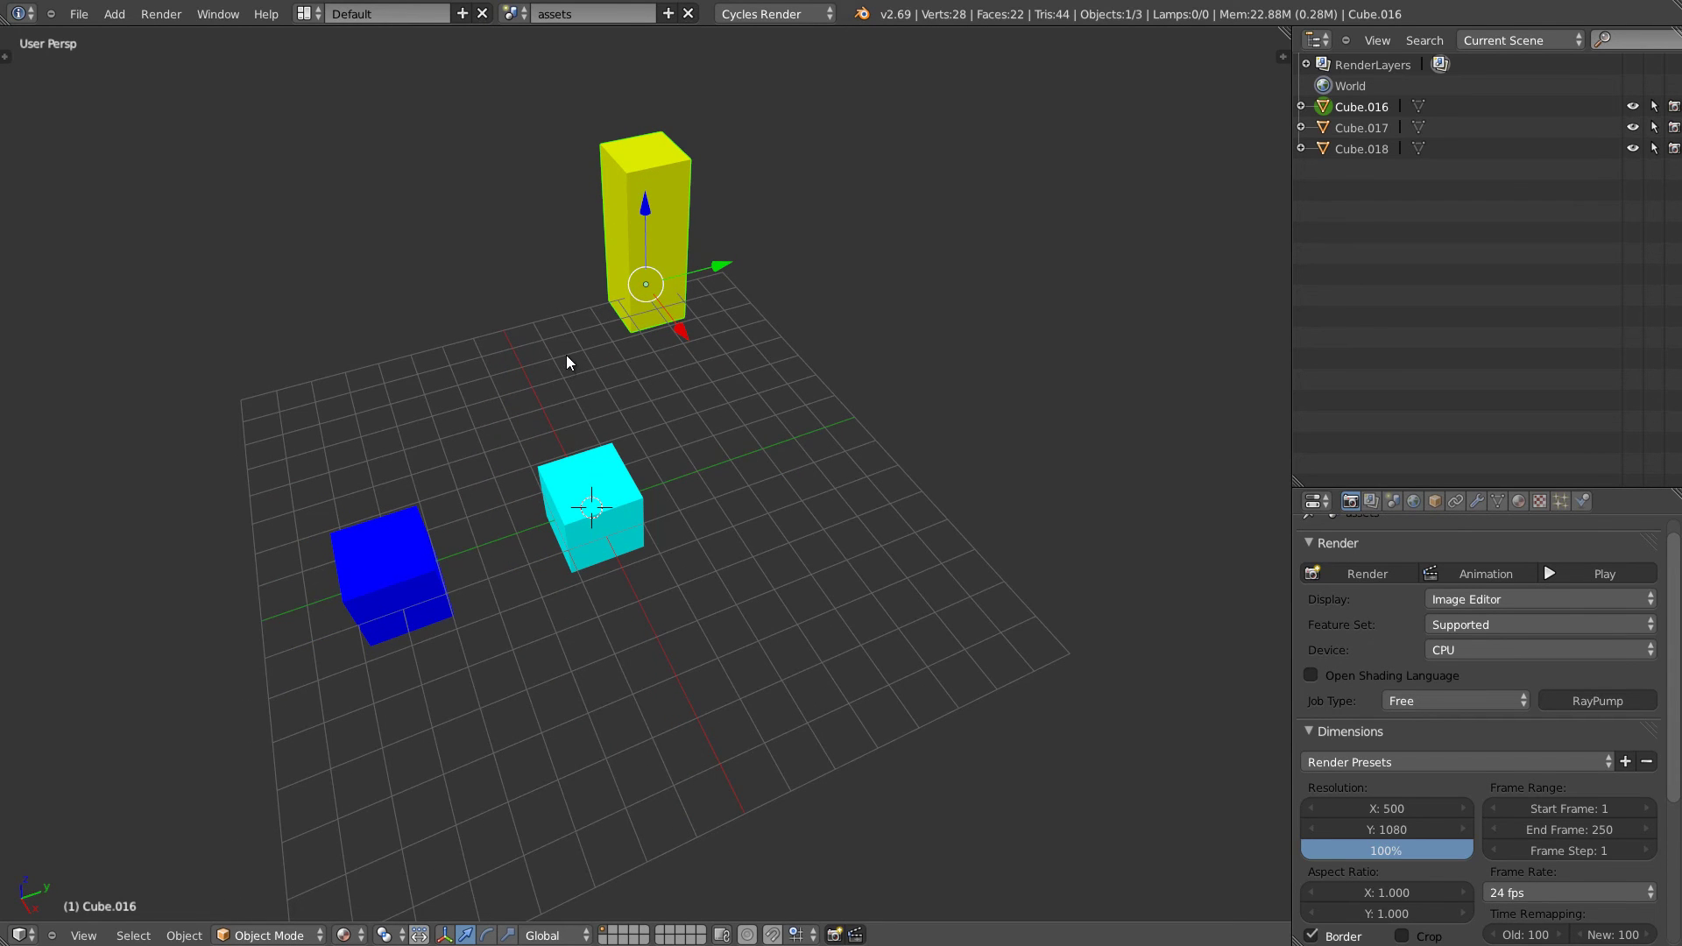
Add a plane to the assets scene, scale it slightly beyond the grid and place it beneath the boxes as a floor.
{"action": "key", "text": "shift+a"}
{"action": "mouse_move", "coordinate": [561, 354]}
{"action": "left_click", "coordinate": [643, 355]}
{"action": "key", "text": "z"}
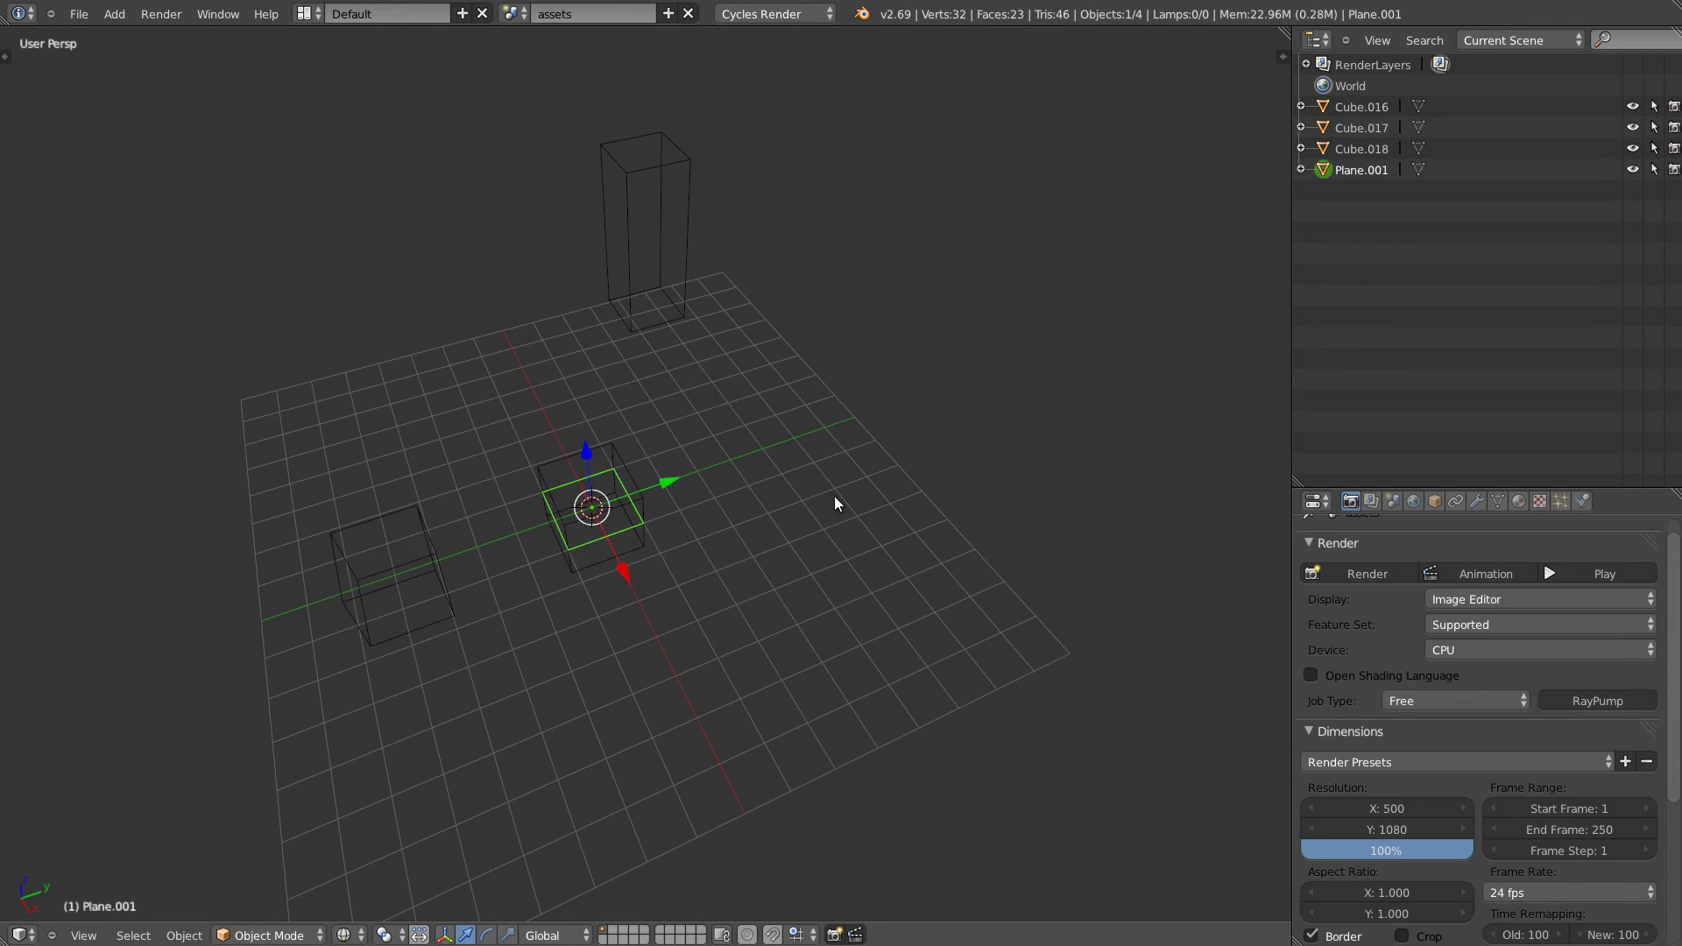
{"action": "key", "text": "s"}
{"action": "left_click", "coordinate": [906, 498]}
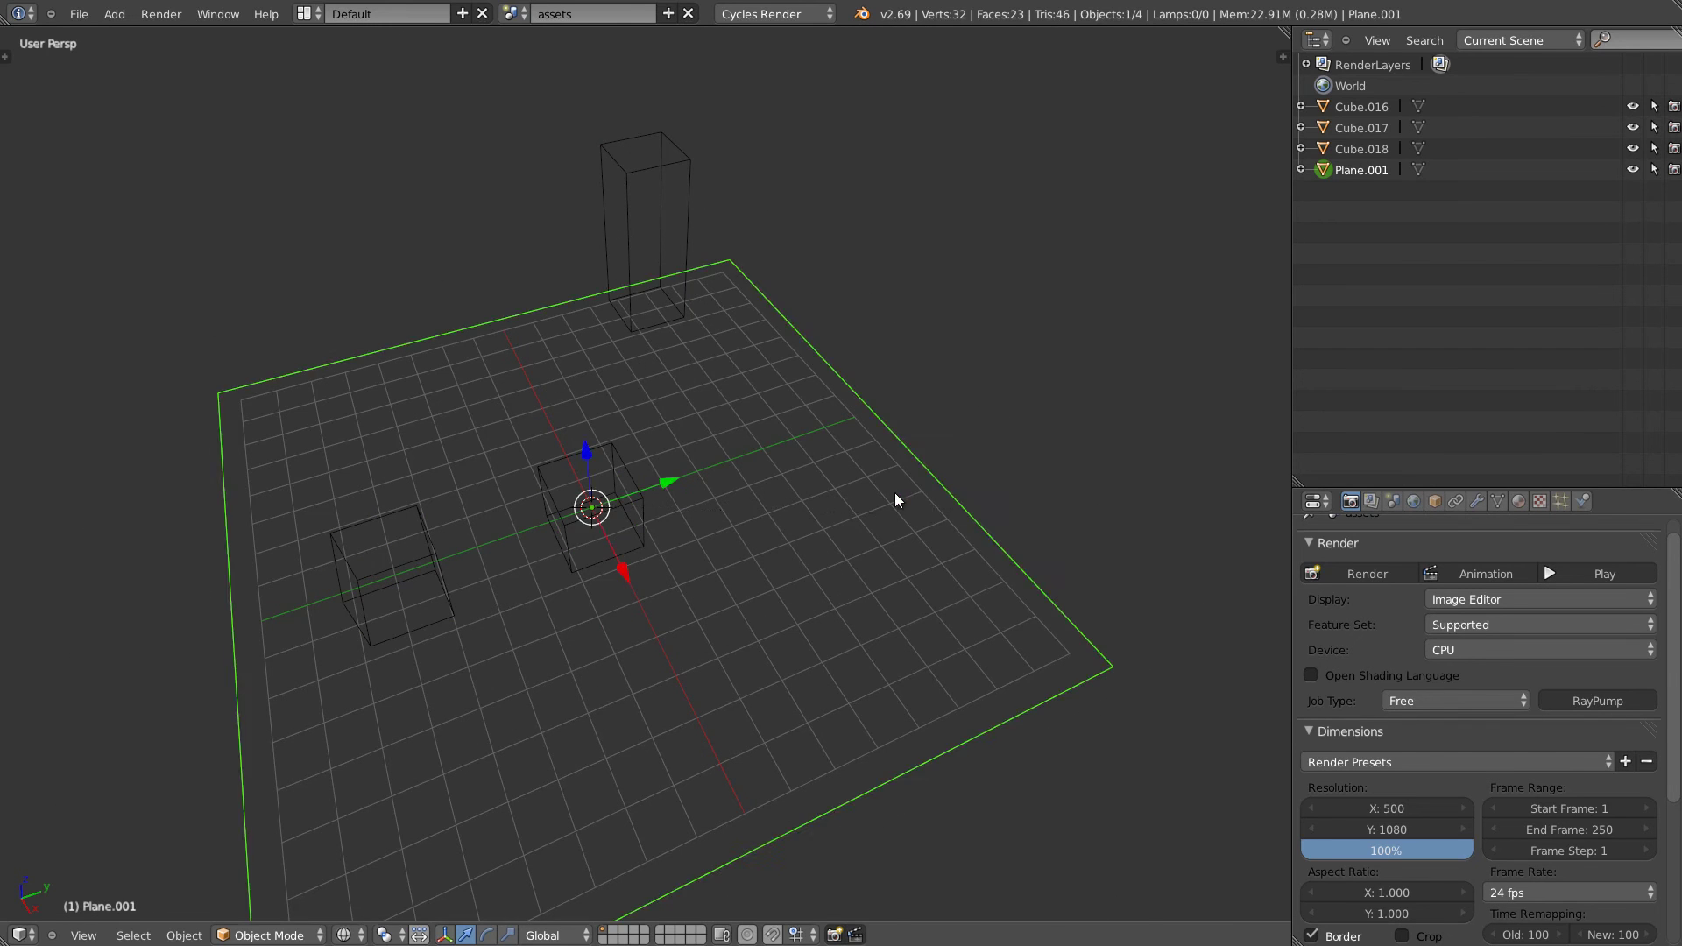
{"action": "key", "text": "z"}
{"action": "middle_click_drag", "start_coordinate": [618, 399], "coordinate": [638, 340]}
Compare the assets.001 scene with assets by selecting each of its linked boxes, and return to assets.
{"action": "left_click", "coordinate": [528, 12]}
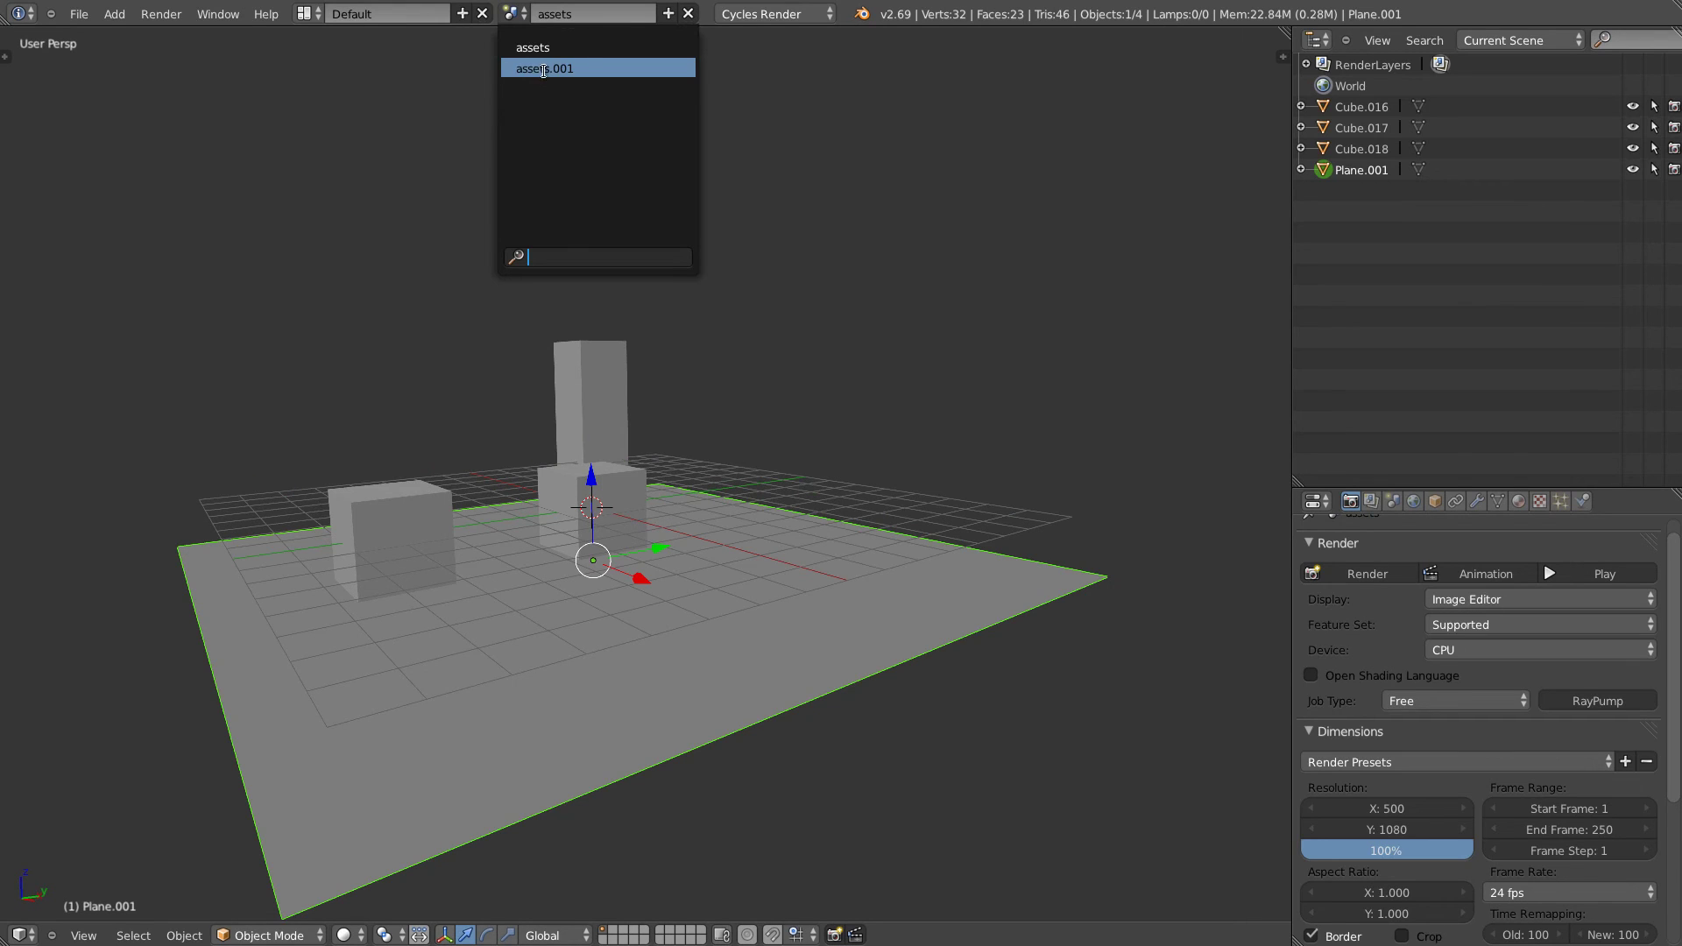
{"action": "left_click", "coordinate": [542, 68]}
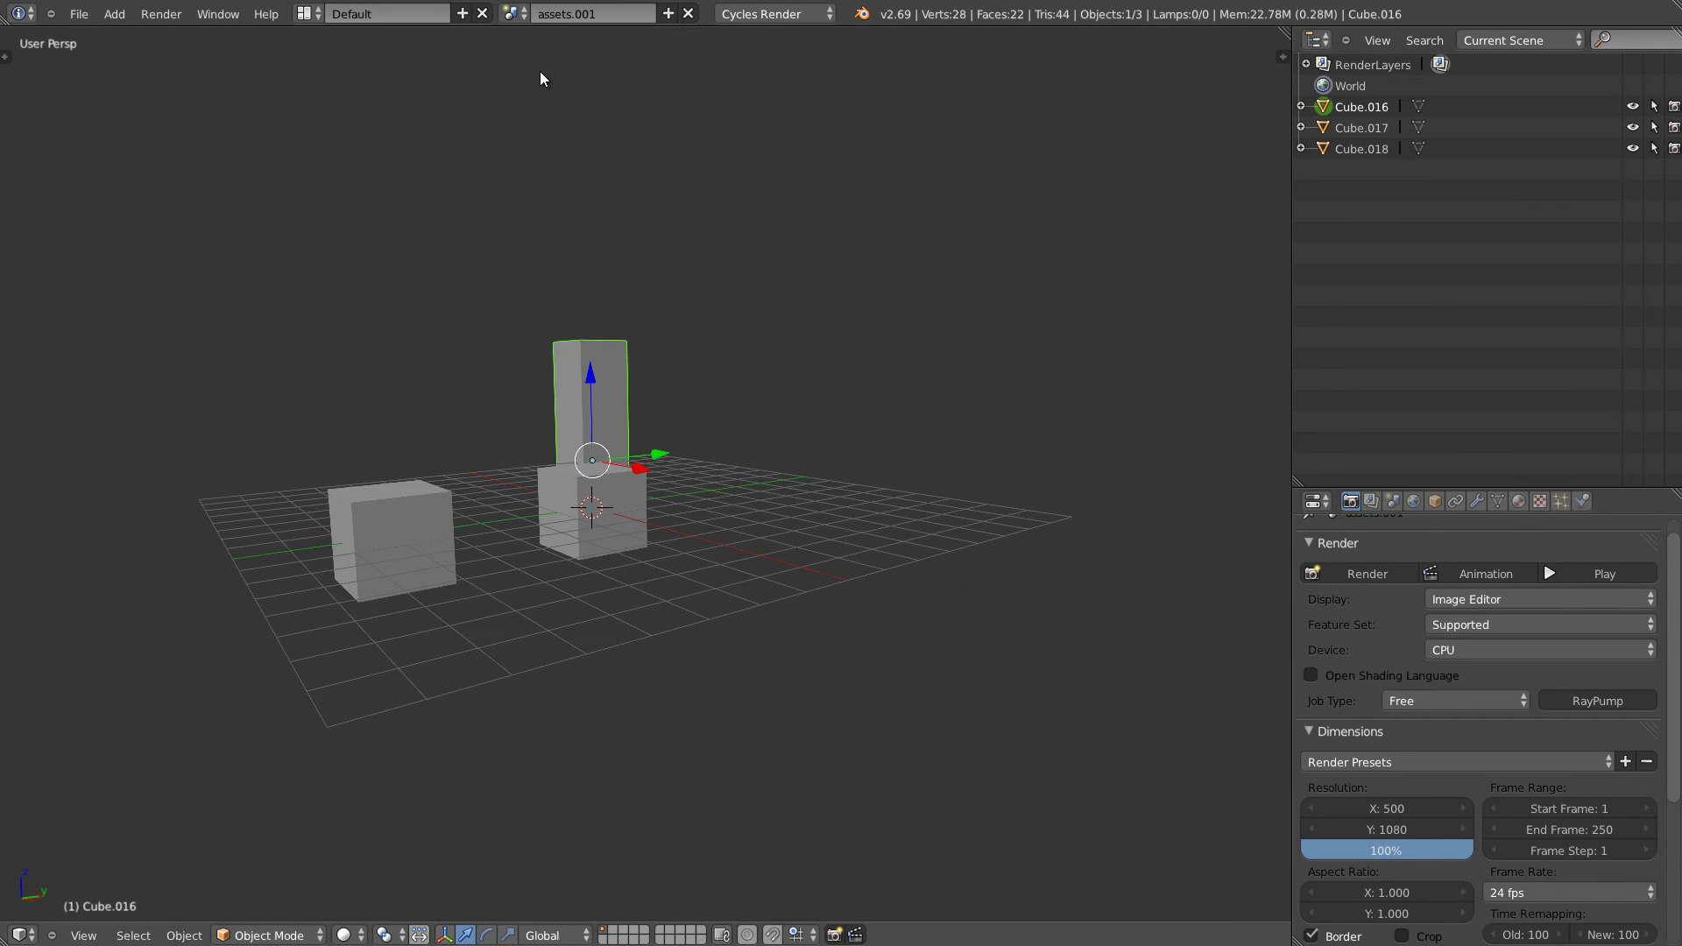
{"action": "middle_click_drag", "start_coordinate": [595, 223], "coordinate": [517, 292]}
{"action": "middle_click_drag", "start_coordinate": [510, 502], "coordinate": [581, 516], "text": "shift"}
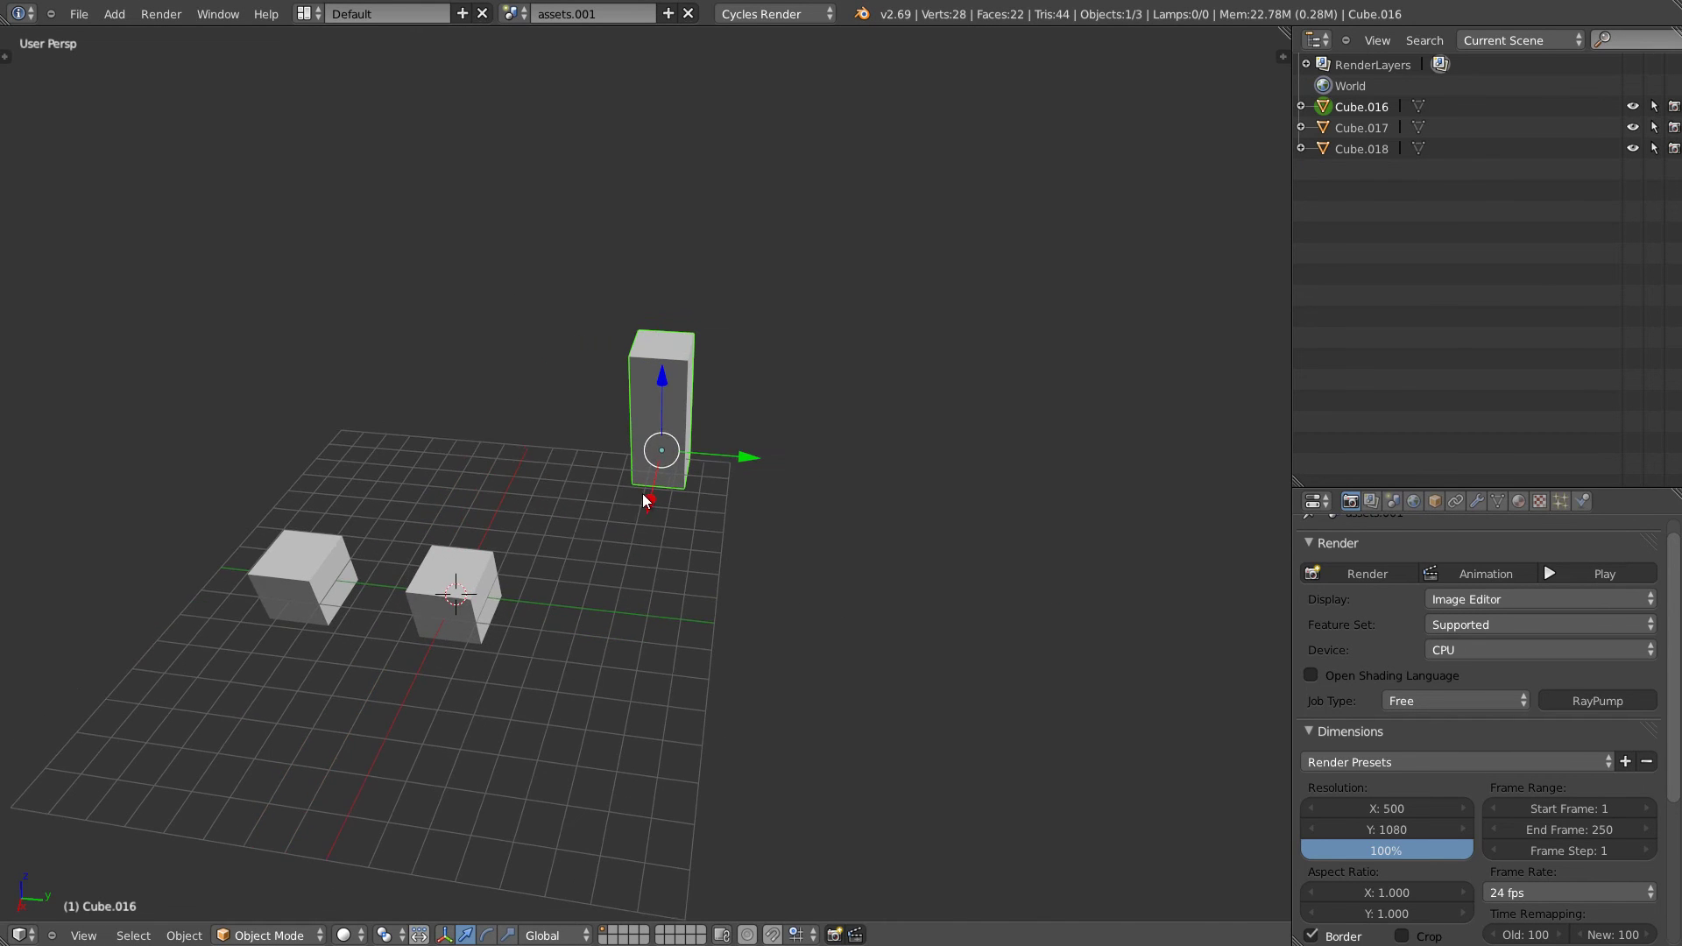
{"action": "middle_click_drag", "start_coordinate": [570, 606], "coordinate": [575, 528], "text": "shift"}
{"action": "right_click", "coordinate": [583, 524]}
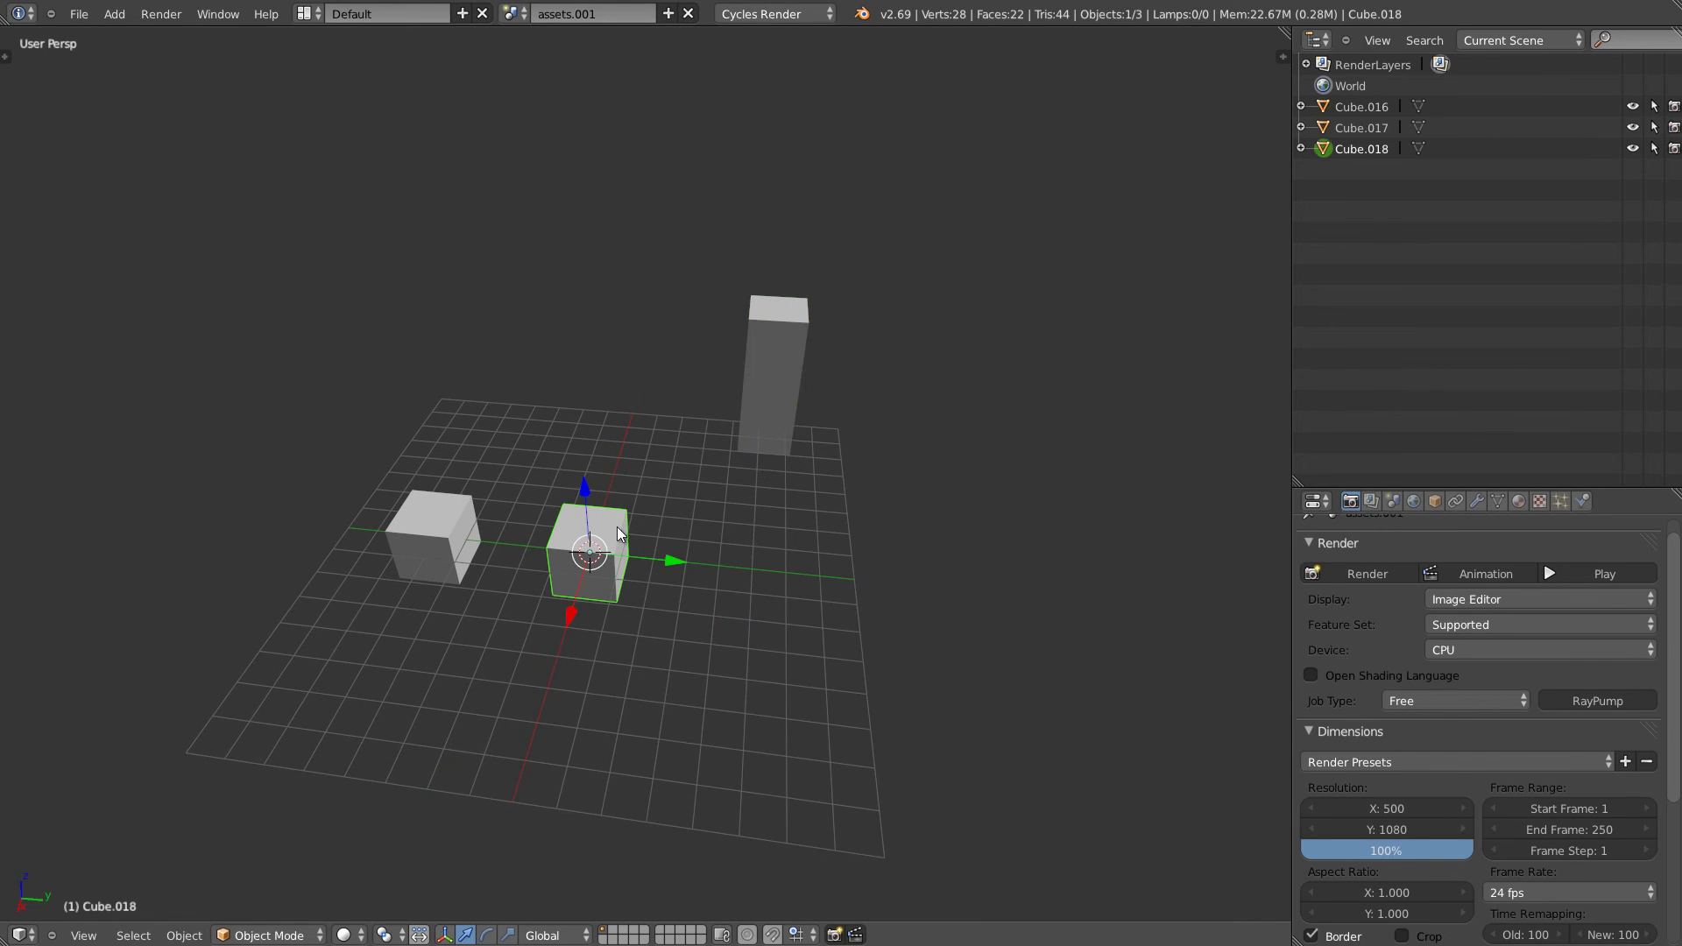
{"action": "right_click", "coordinate": [776, 393]}
{"action": "right_click", "coordinate": [441, 538]}
{"action": "right_click", "coordinate": [619, 546]}
{"action": "left_click", "coordinate": [514, 13]}
{"action": "left_click", "coordinate": [552, 46]}
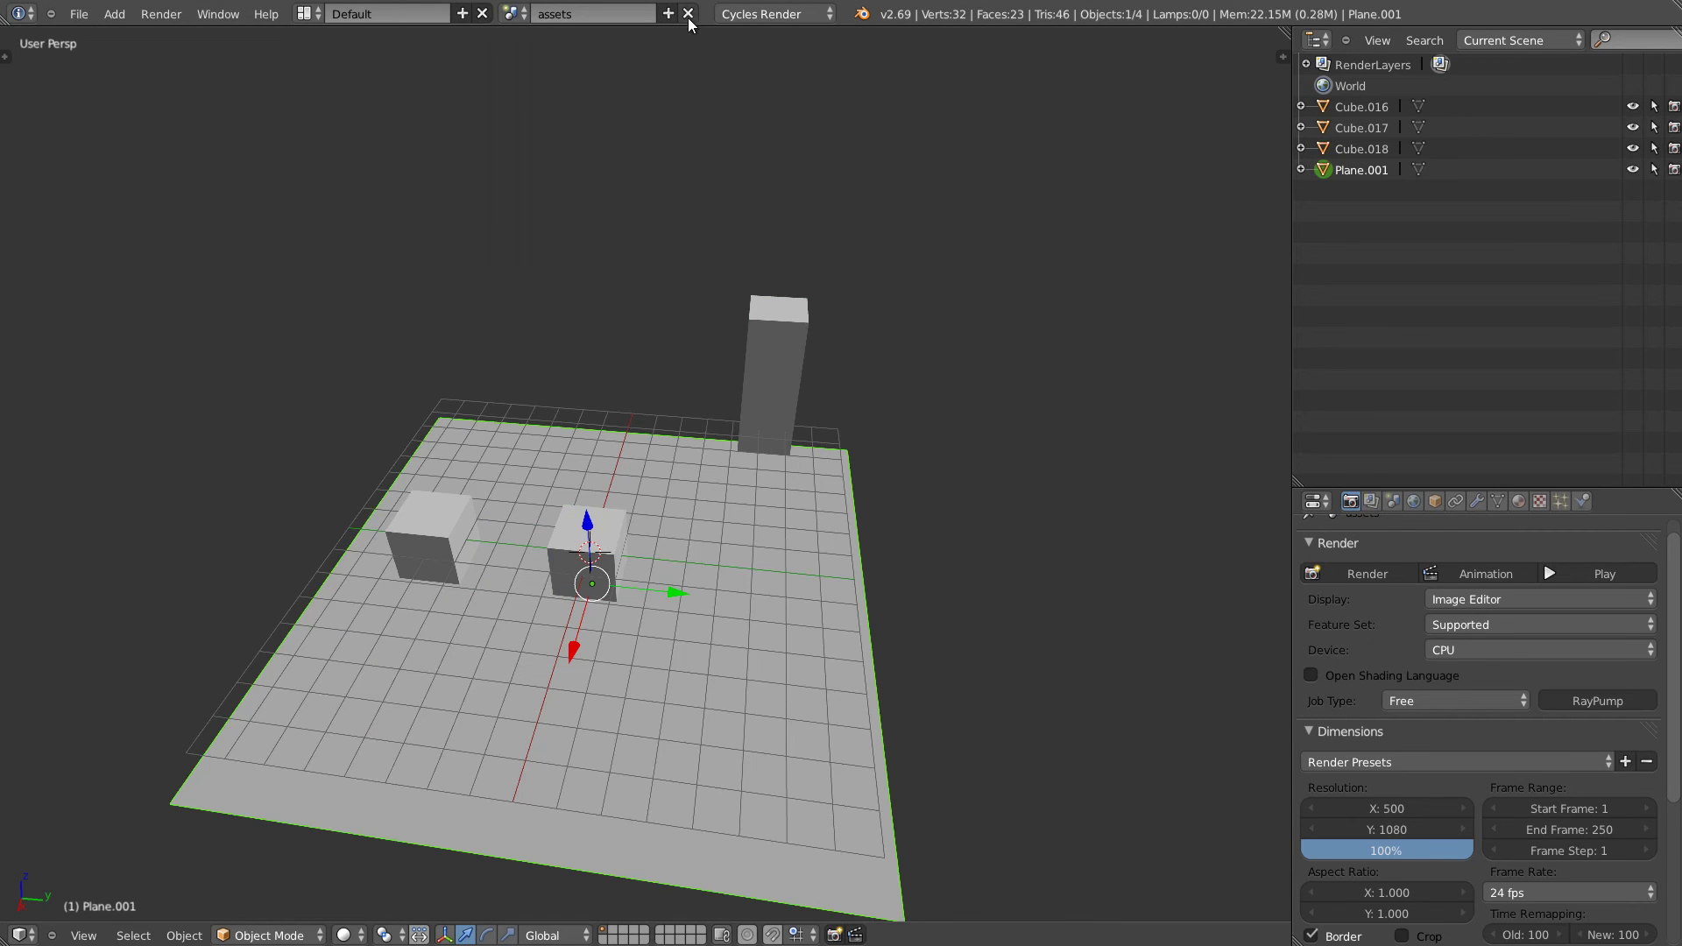
Delete the current assets scene and rename the remaining scene as assets.
{"action": "left_click", "coordinate": [688, 14]}
{"action": "middle_click_drag", "start_coordinate": [570, 196], "coordinate": [565, 132]}
{"action": "double_click", "coordinate": [576, 15]}
{"action": "type", "text": "assets"}
{"action": "key", "text": "Return"}
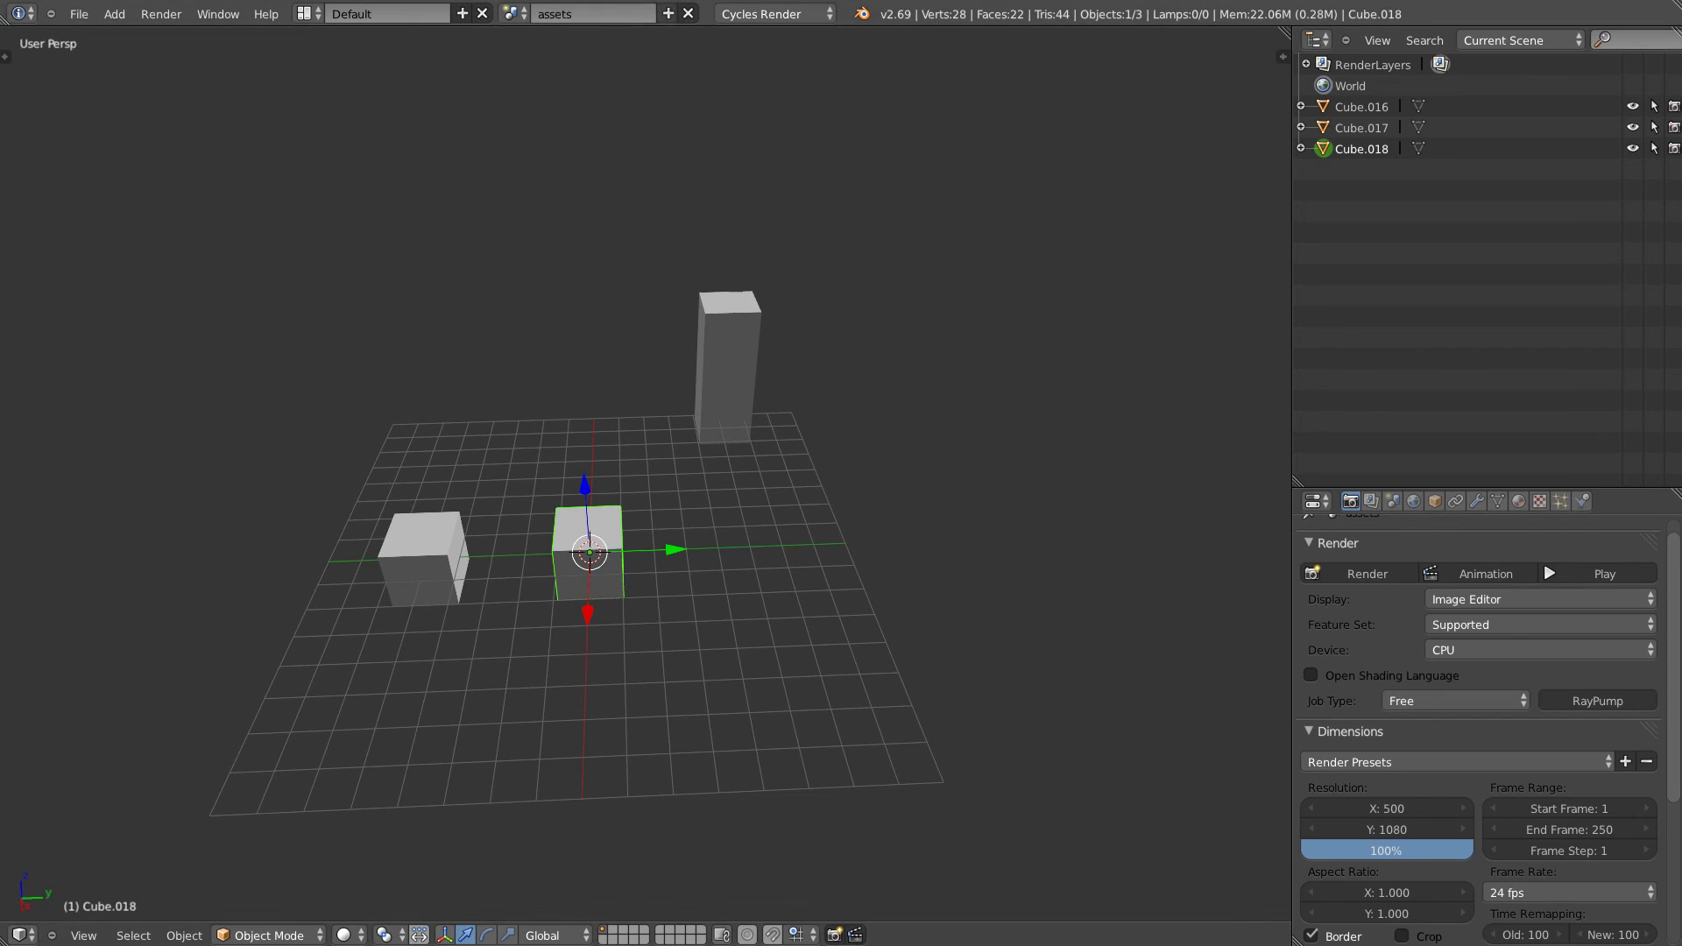
Move the tall box forwards about 7.8 units along the X axis, in line with the two small boxes.
{"action": "left_click", "coordinate": [667, 14]}
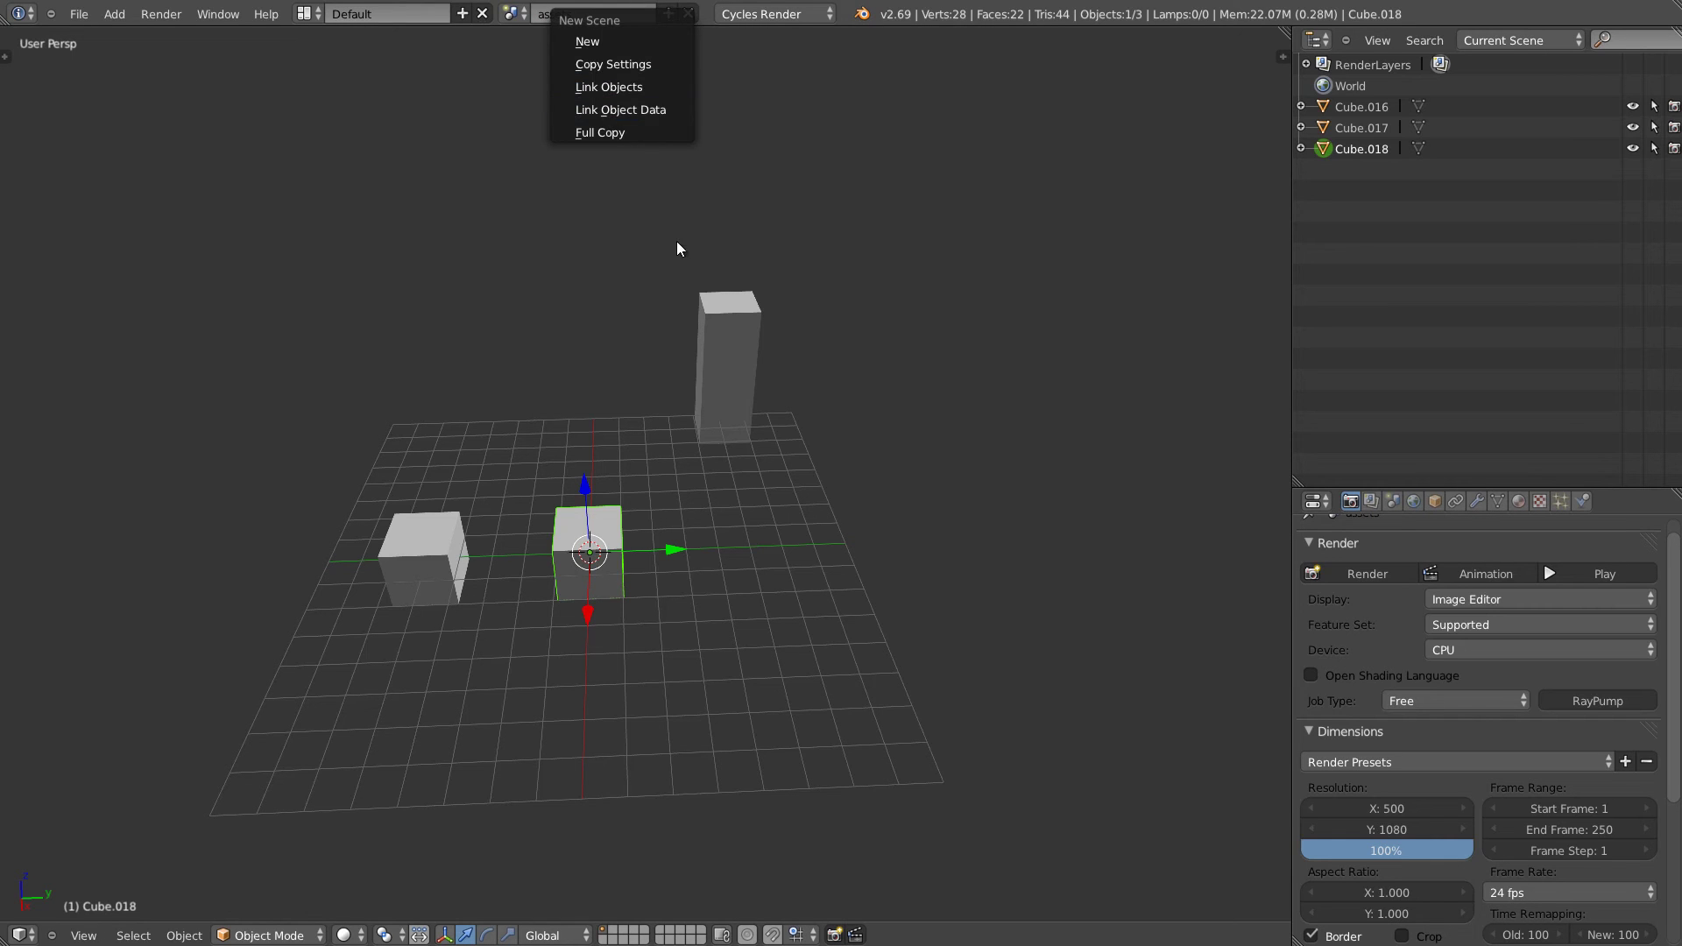
{"action": "right_click", "coordinate": [711, 411]}
{"action": "key", "text": "g"}
{"action": "key", "text": "x"}
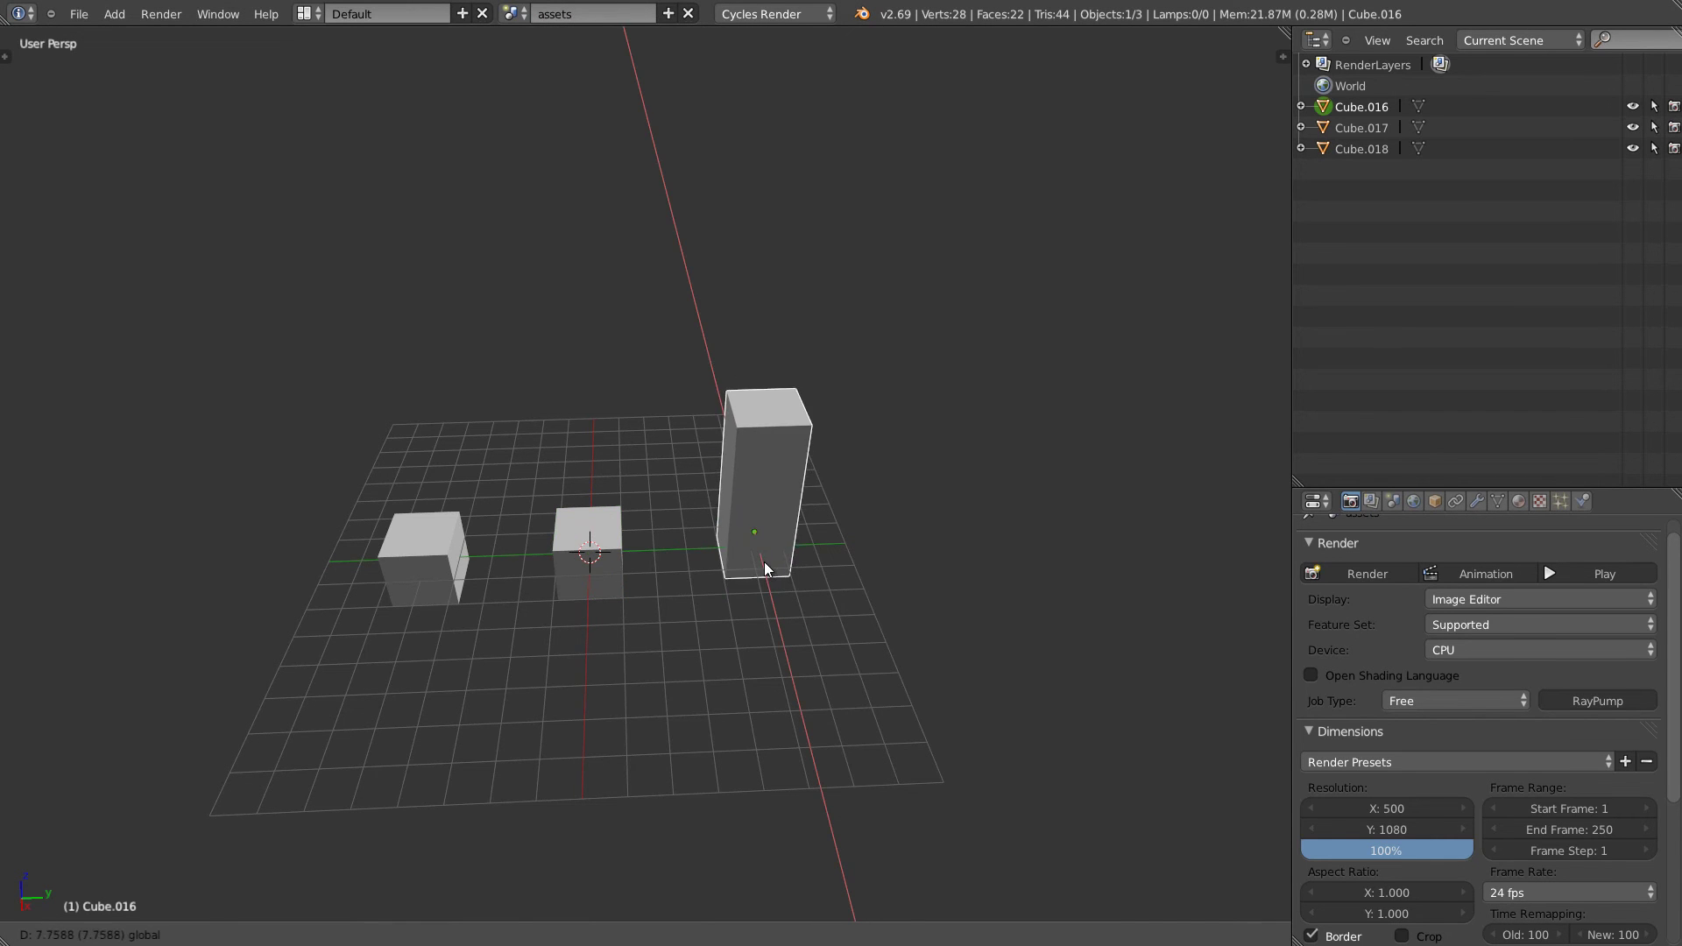
{"action": "left_click", "coordinate": [762, 559]}
{"action": "middle_click_drag", "start_coordinate": [786, 490], "coordinate": [654, 347]}
{"action": "key", "text": "g"}
{"action": "key", "text": "x"}
{"action": "right_click", "coordinate": [662, 522]}
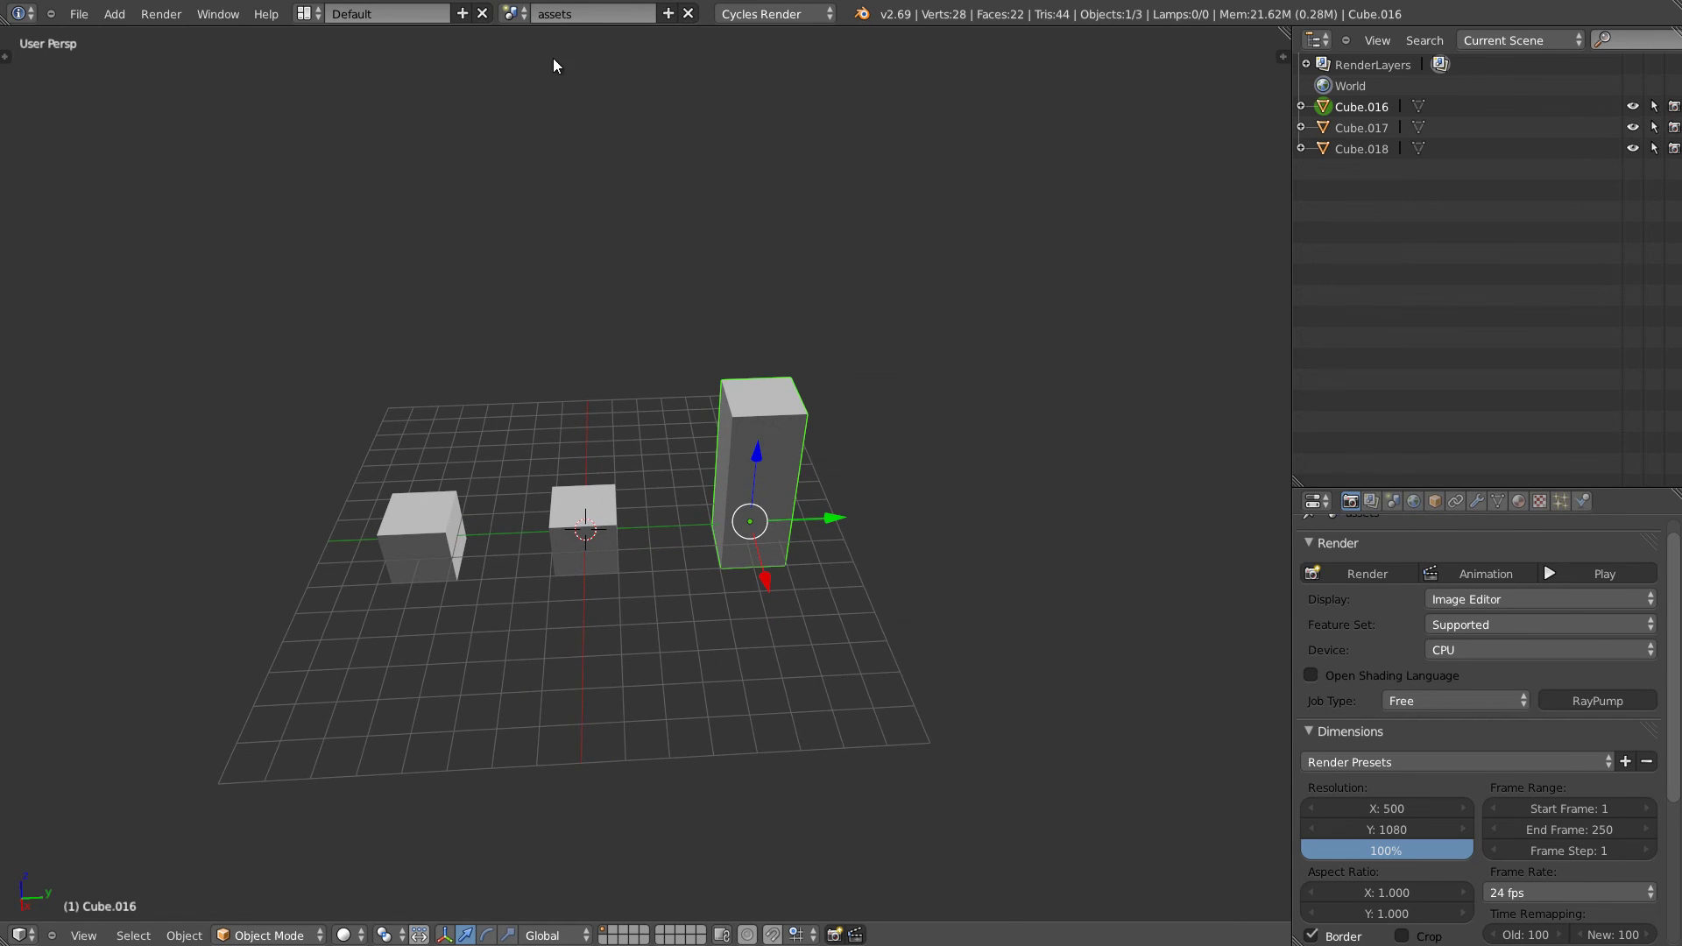
Create a new scene from assets with Link Object Data.
{"action": "left_click", "coordinate": [667, 13]}
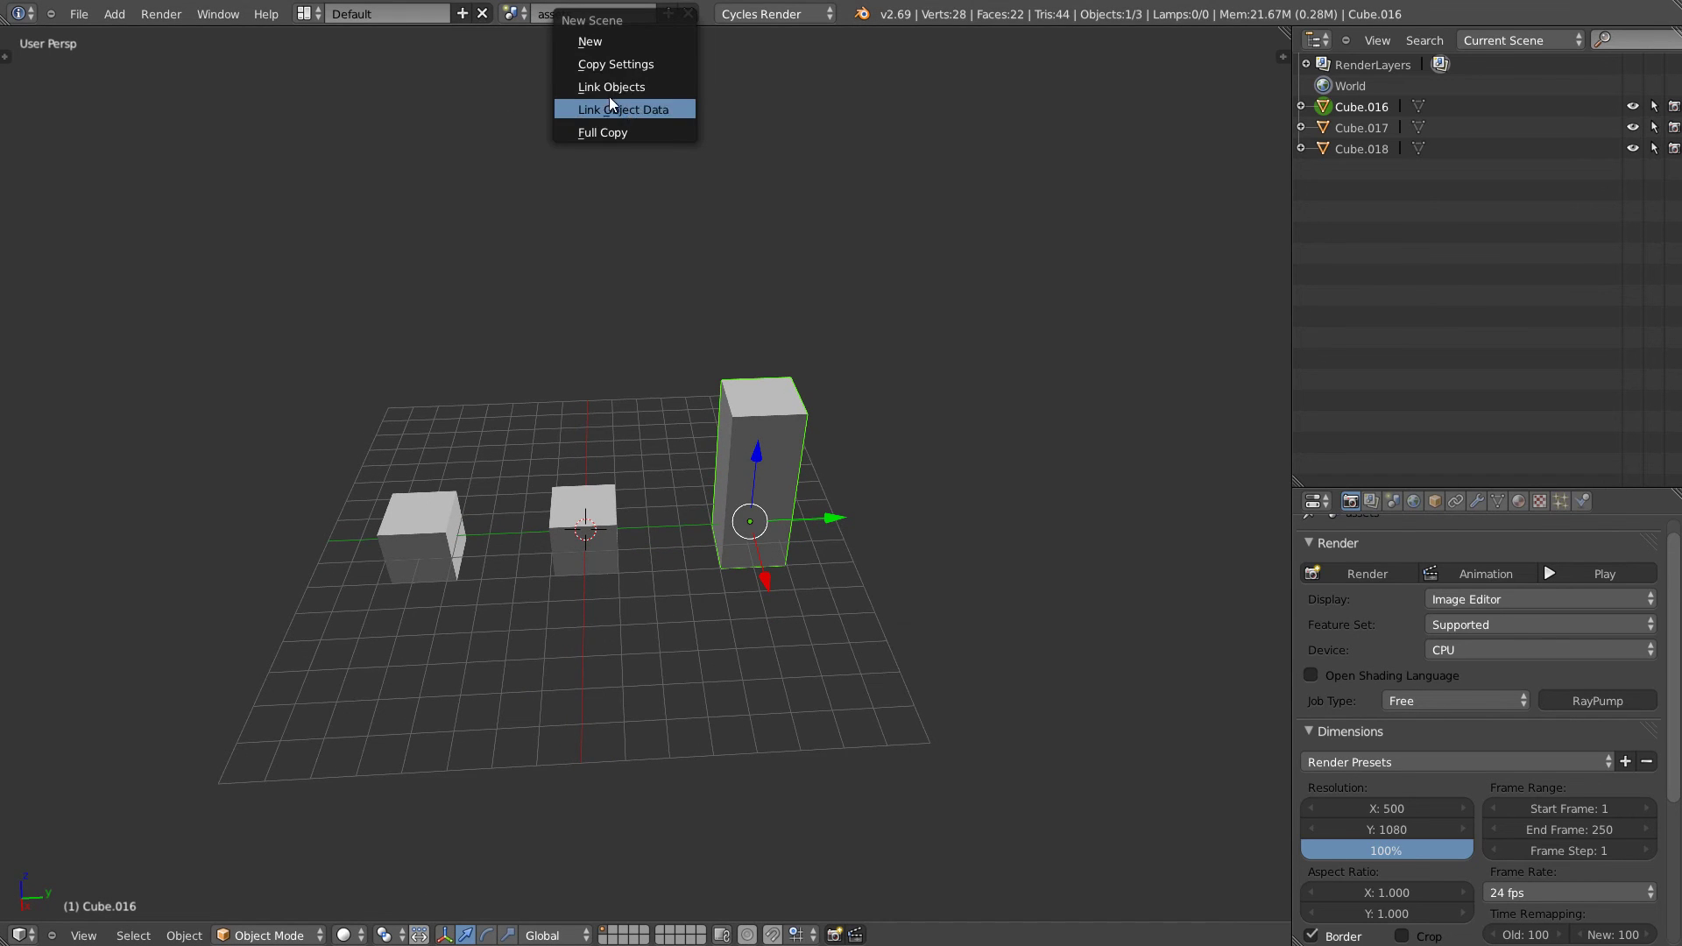
{"action": "left_click", "coordinate": [627, 111]}
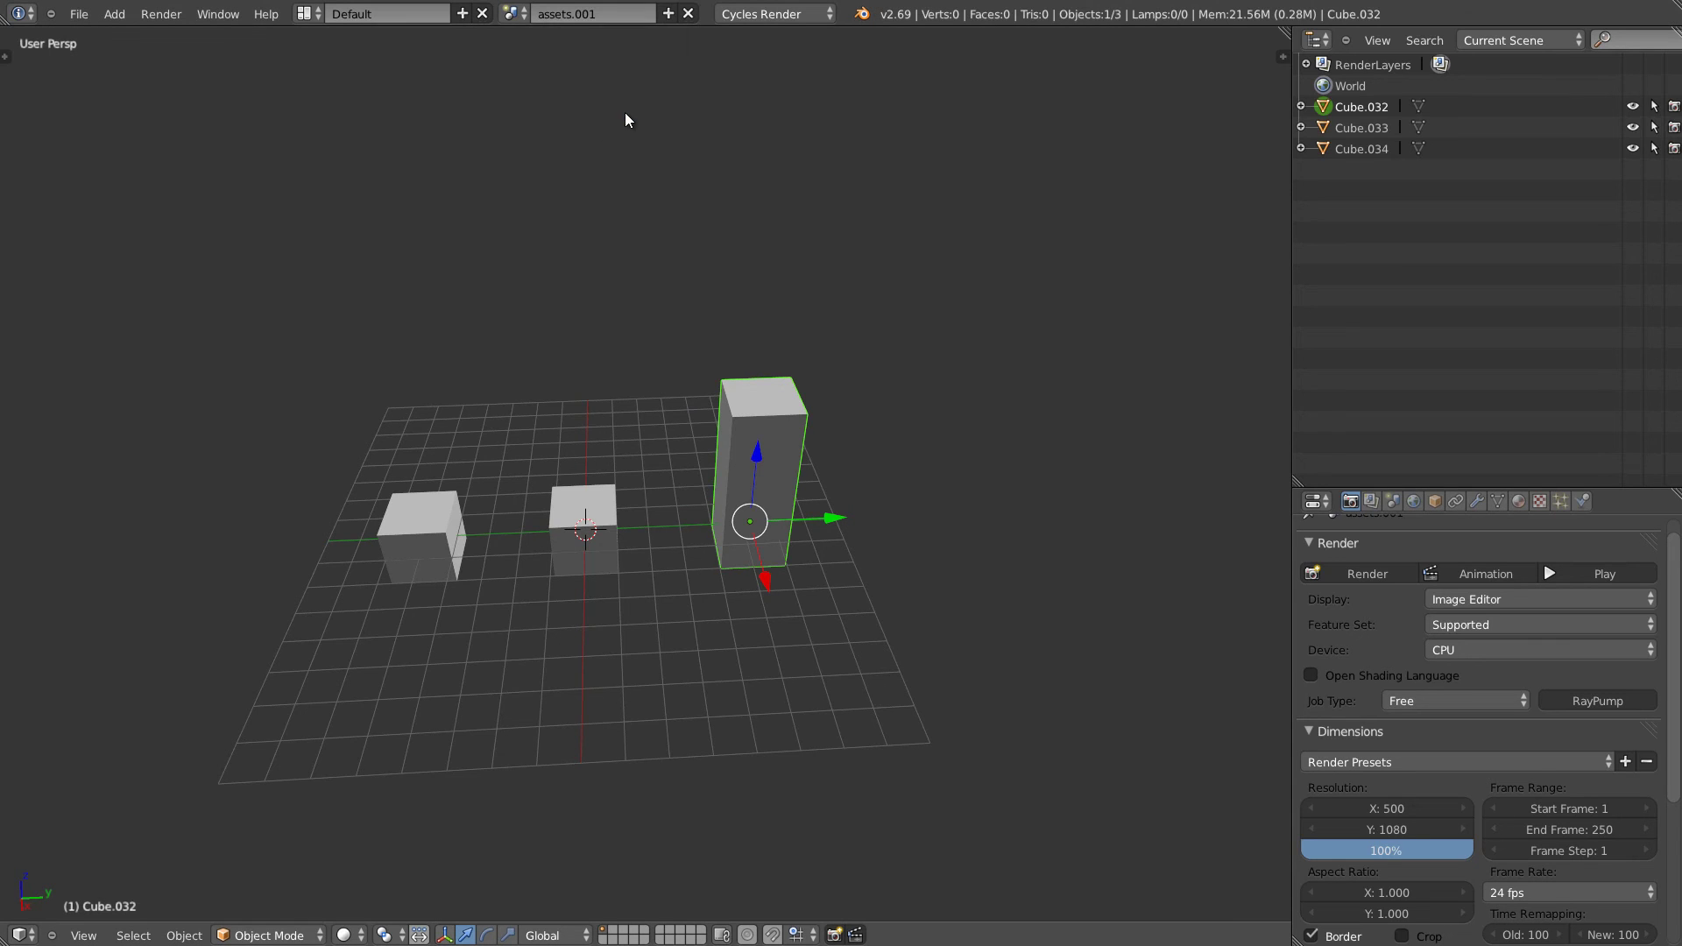
{"action": "middle_click_drag", "start_coordinate": [664, 522], "coordinate": [811, 546]}
Switch back to the assets scene and rename it as rendu.
{"action": "left_click", "coordinate": [513, 13]}
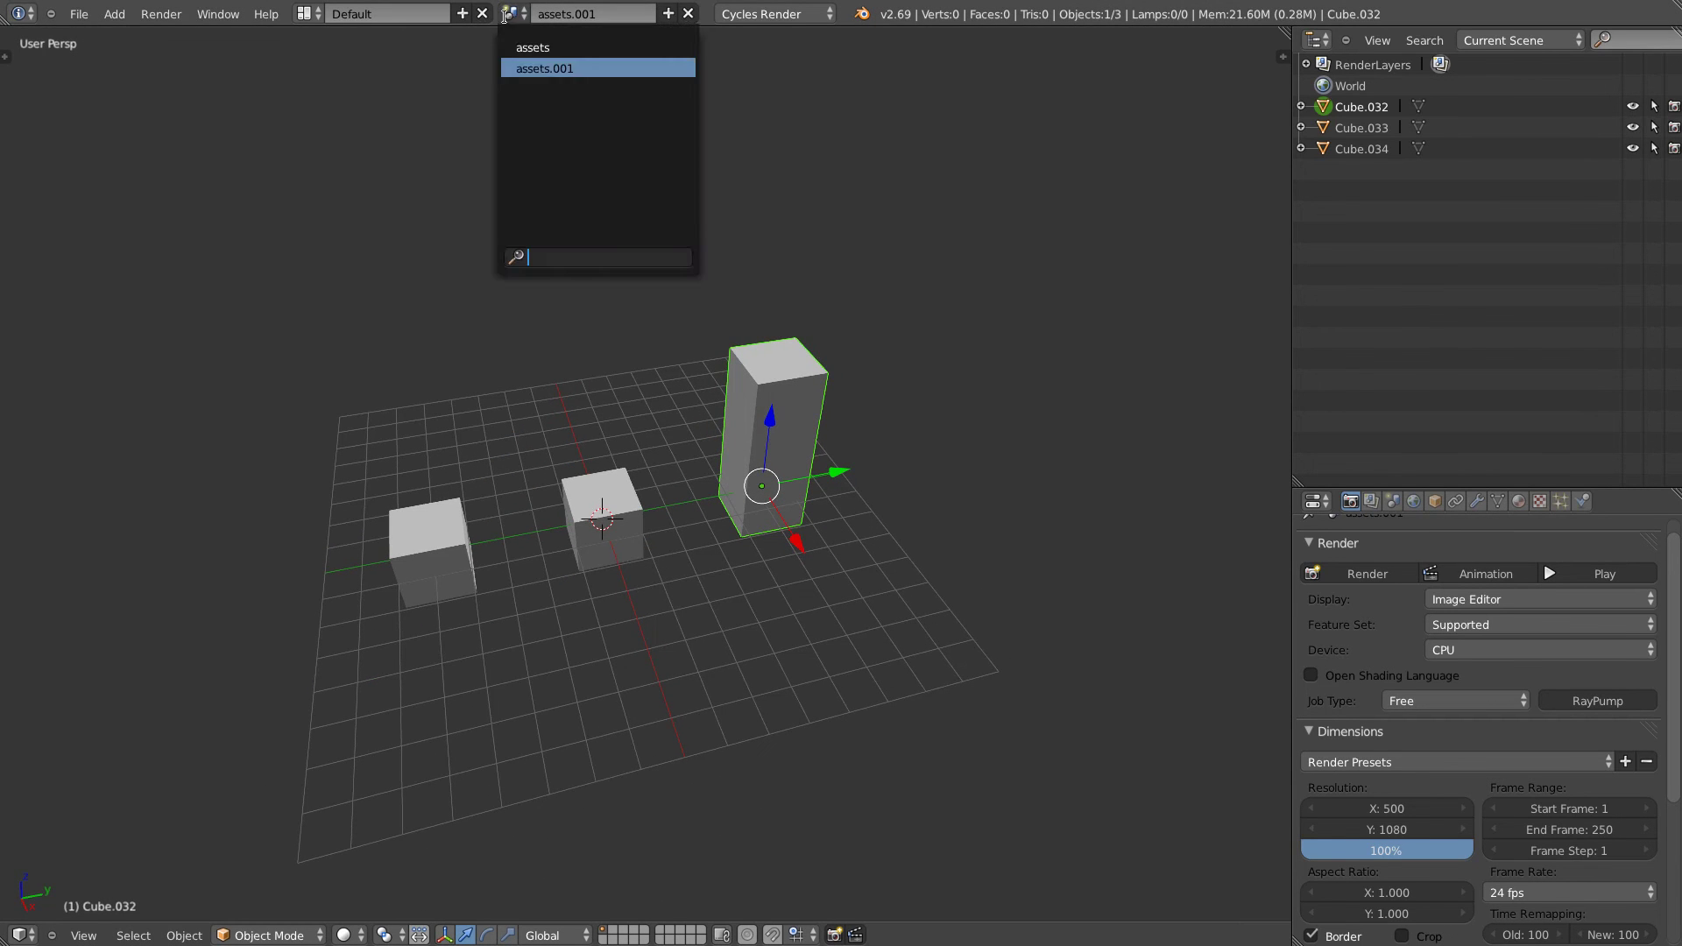
{"action": "left_click", "coordinate": [540, 49]}
{"action": "left_click", "coordinate": [560, 13]}
{"action": "type", "text": "rendu"}
{"action": "key", "text": "Return"}
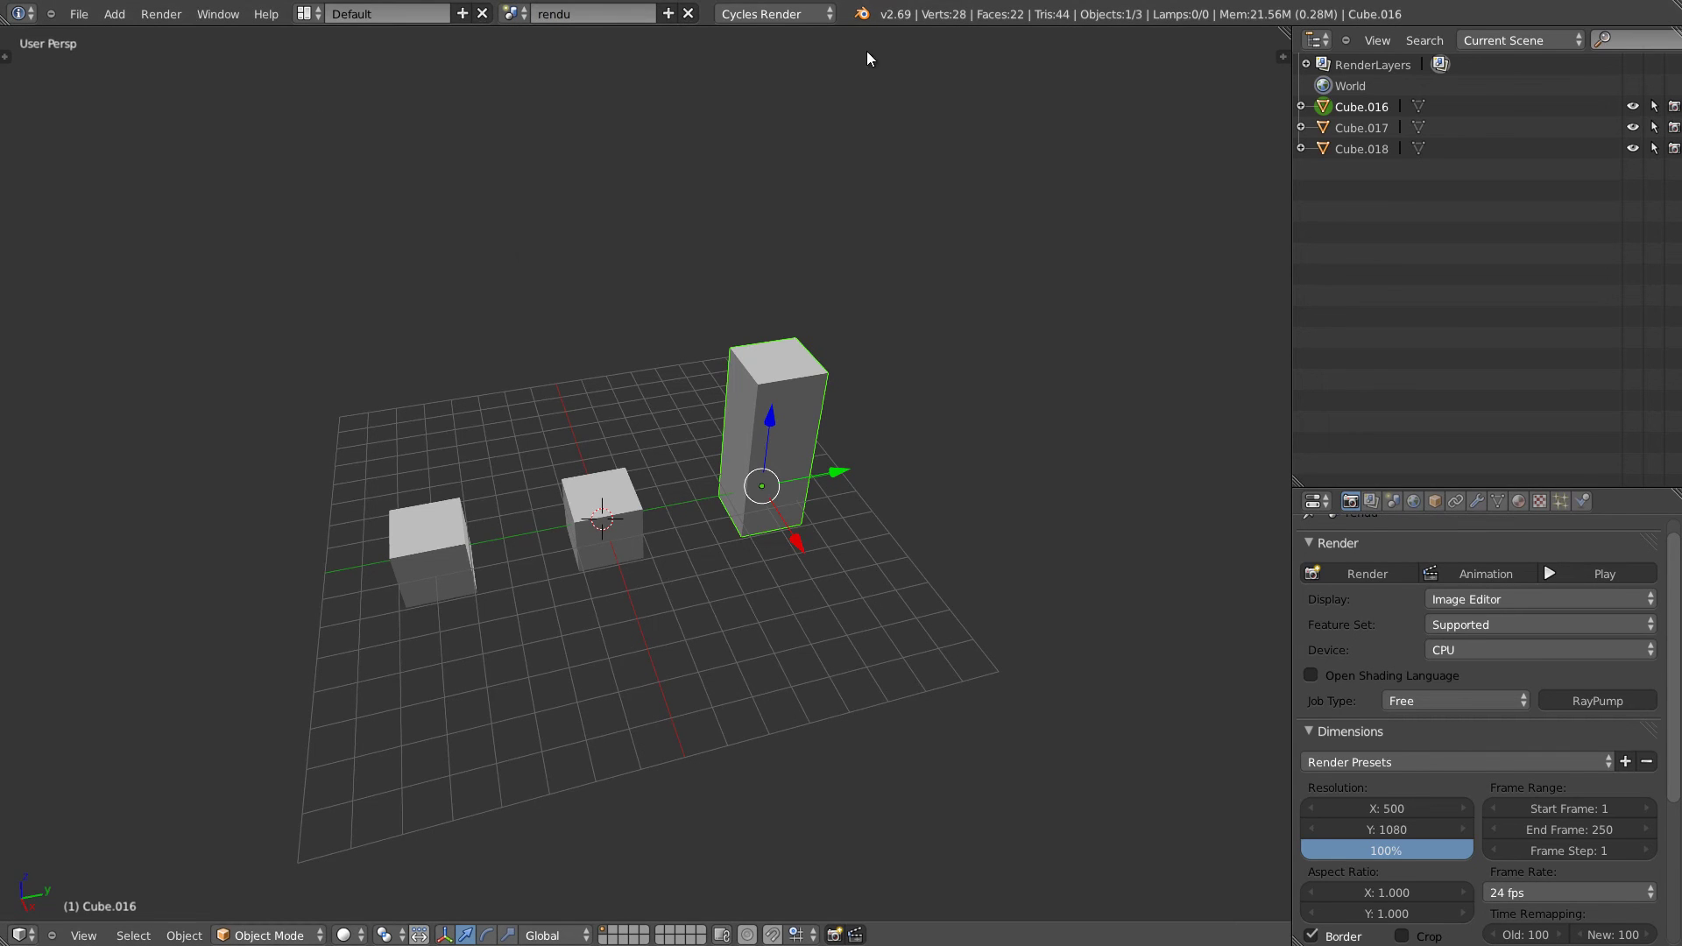
Move the tall box to the back edge of the grid in rendu, and check its position in assets.001.
{"action": "middle_click_drag", "start_coordinate": [795, 539], "coordinate": [685, 132]}
{"action": "left_click", "coordinate": [521, 14]}
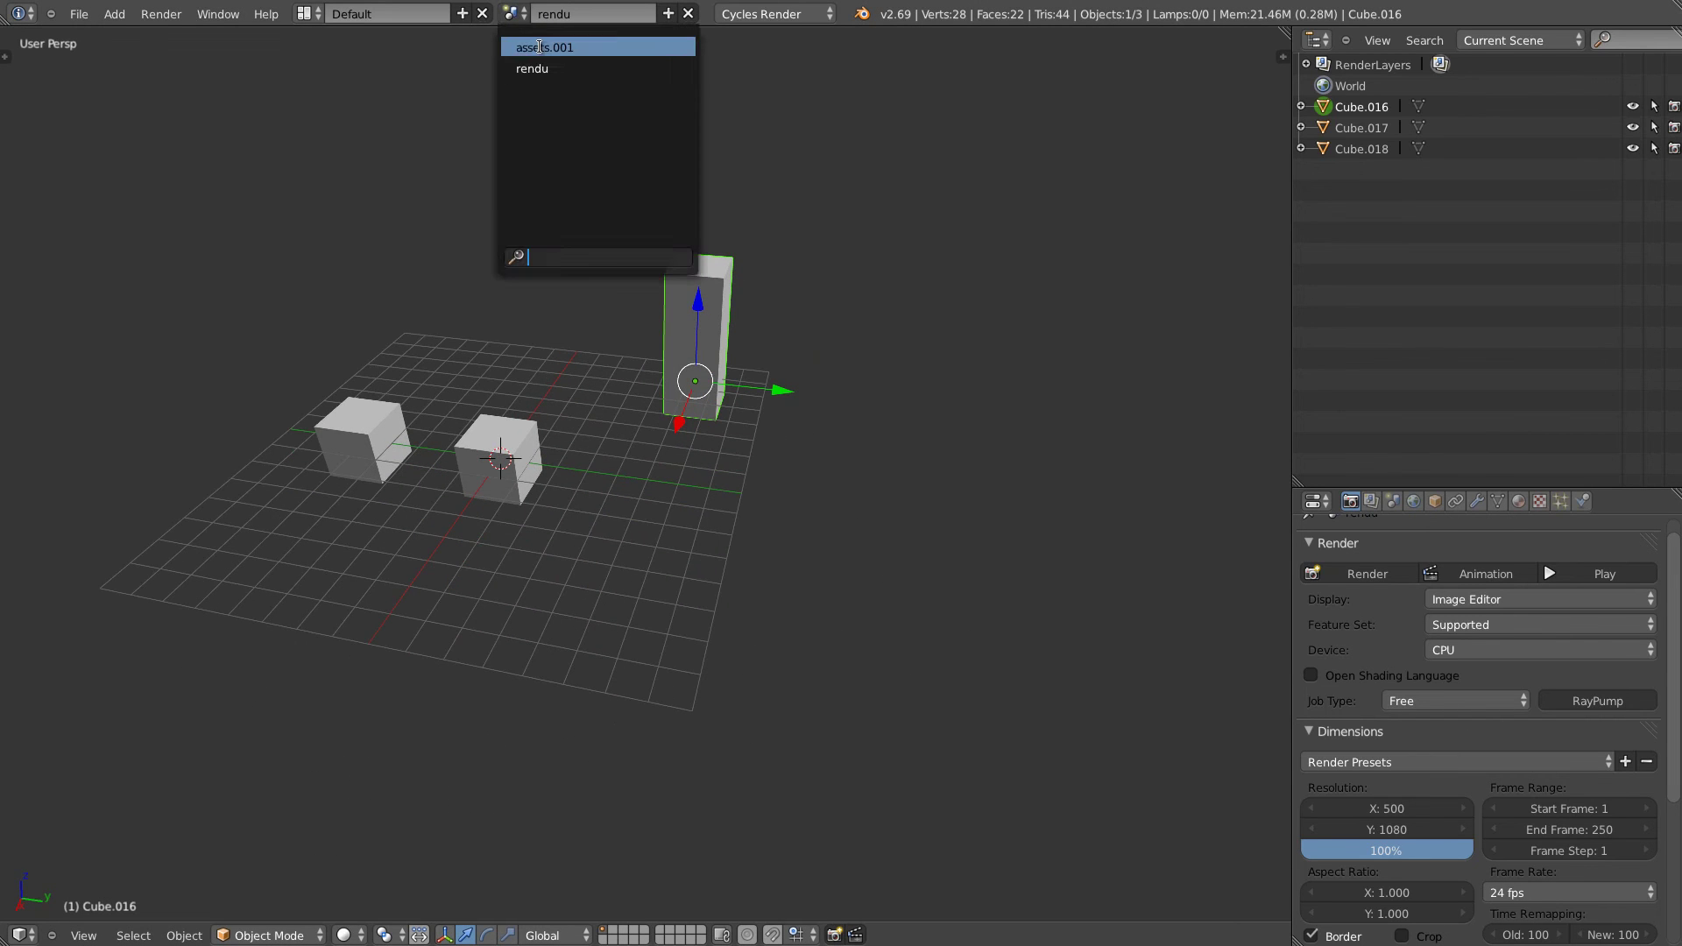
{"action": "left_click", "coordinate": [536, 44]}
{"action": "middle_click_drag", "start_coordinate": [560, 427], "coordinate": [633, 530]}
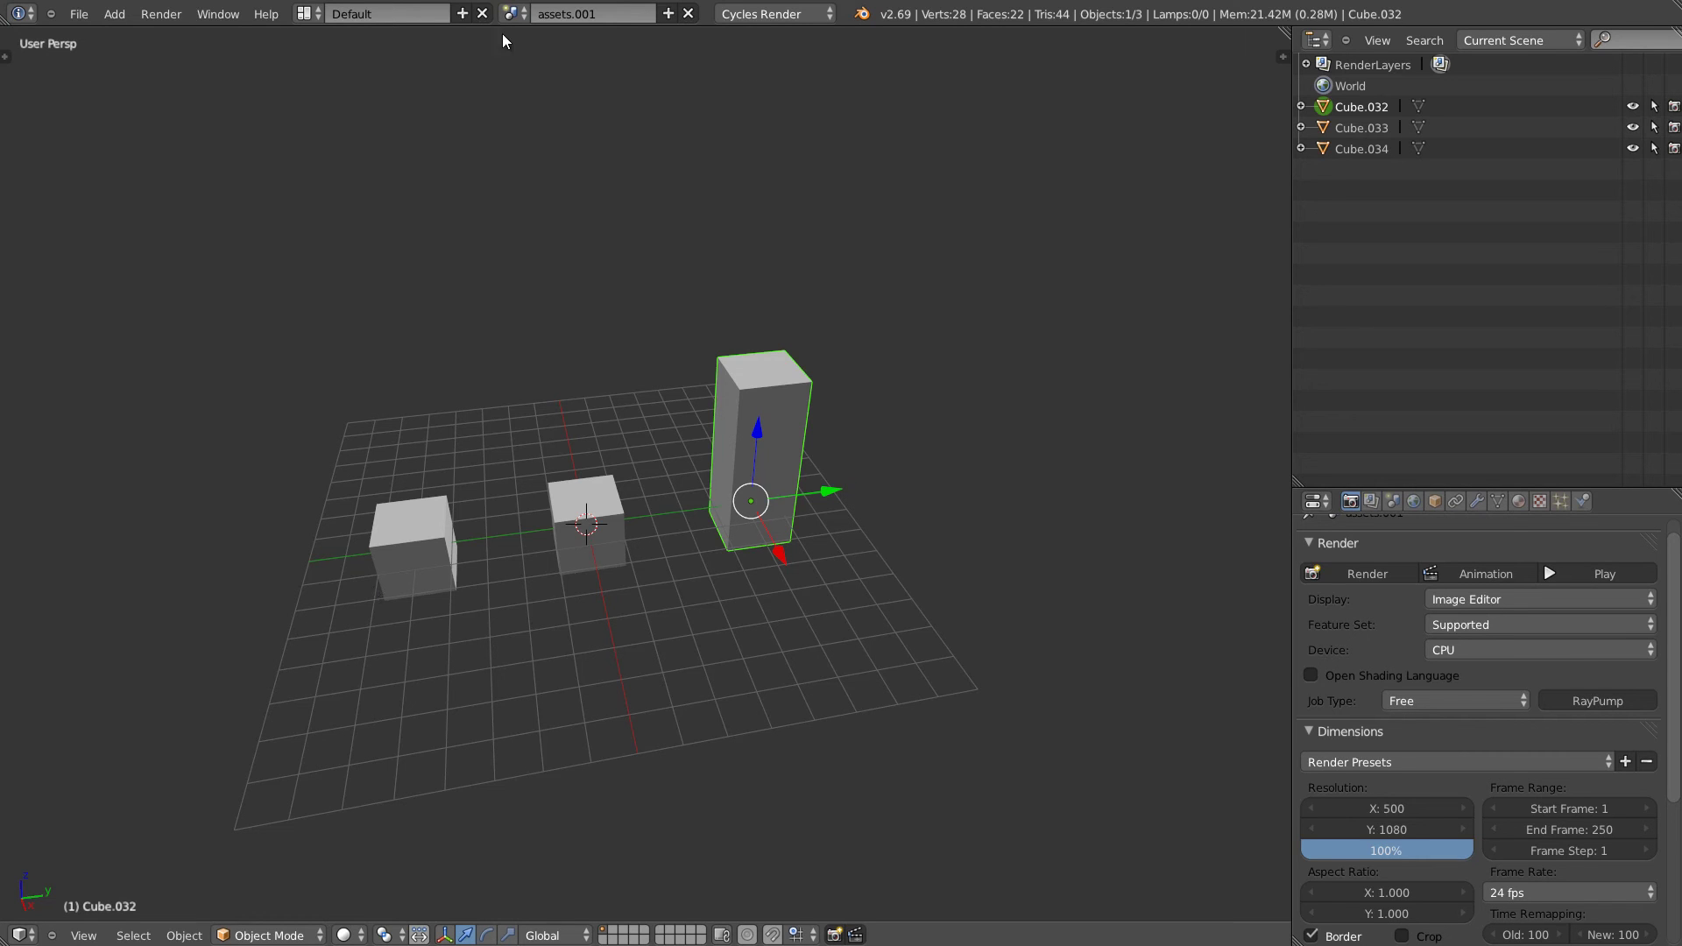
Return to the rendu scene and lower the tall box's top face along the Z axis in Edit Mode.
{"action": "left_click", "coordinate": [512, 13]}
{"action": "left_click", "coordinate": [537, 68]}
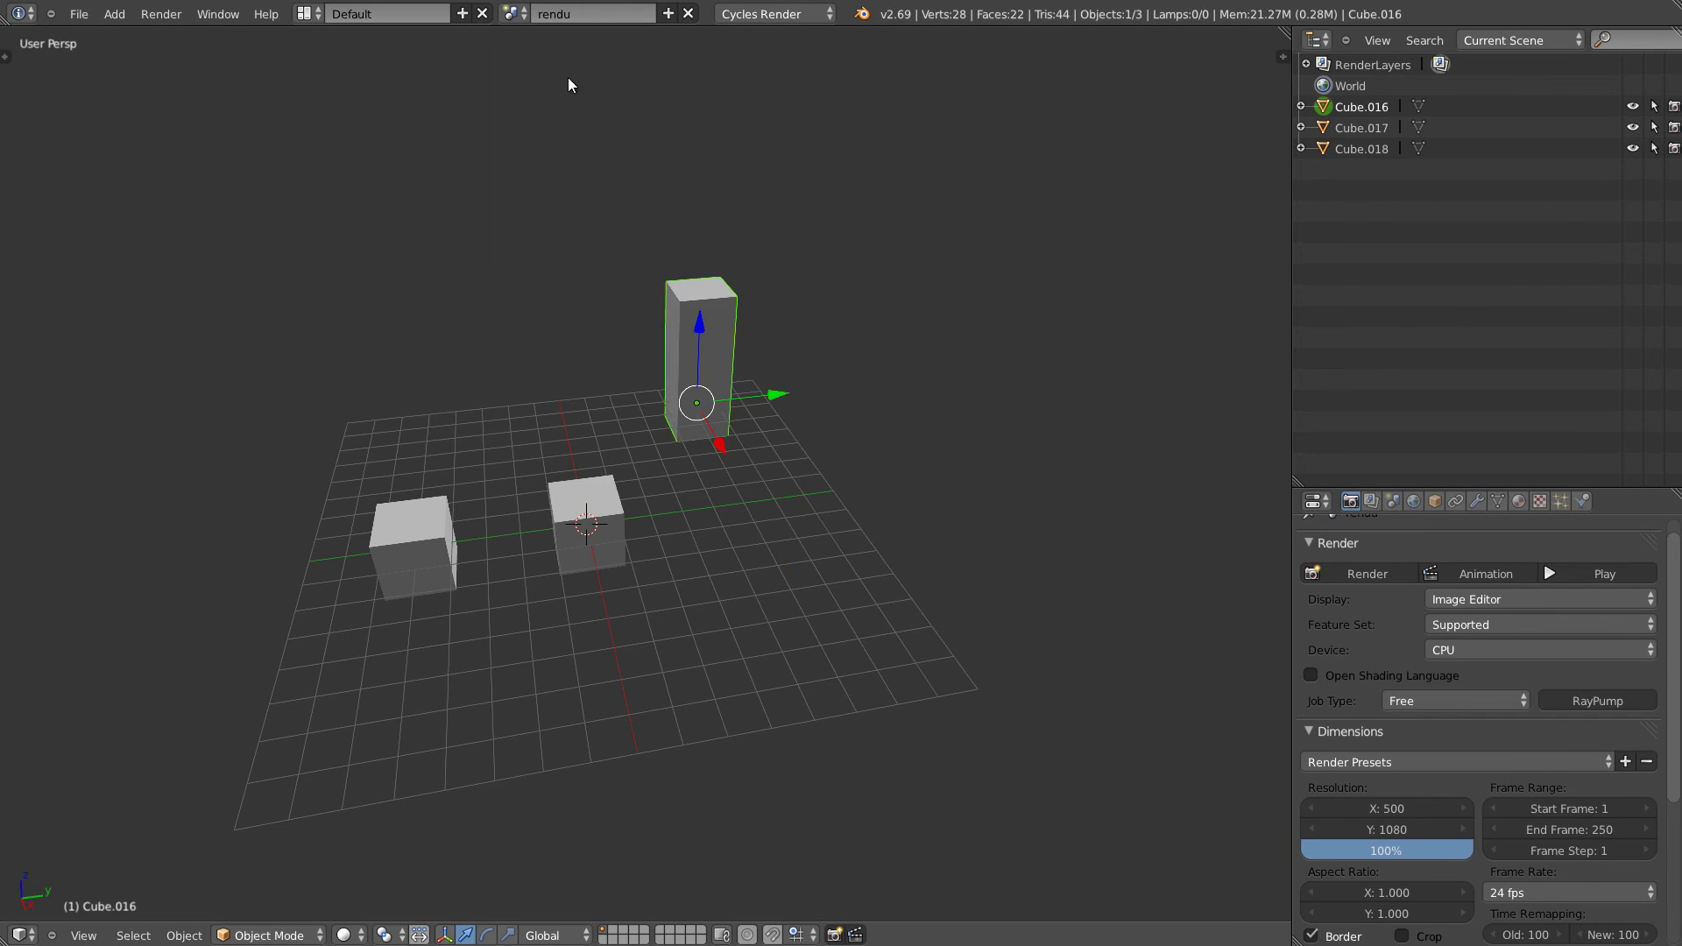
{"action": "middle_click_drag", "start_coordinate": [714, 429], "coordinate": [711, 392]}
{"action": "scroll", "coordinate": [815, 301], "scroll_direction": "up", "scroll_amount": 2}
{"action": "key", "text": "Tab"}
{"action": "right_click", "coordinate": [757, 216]}
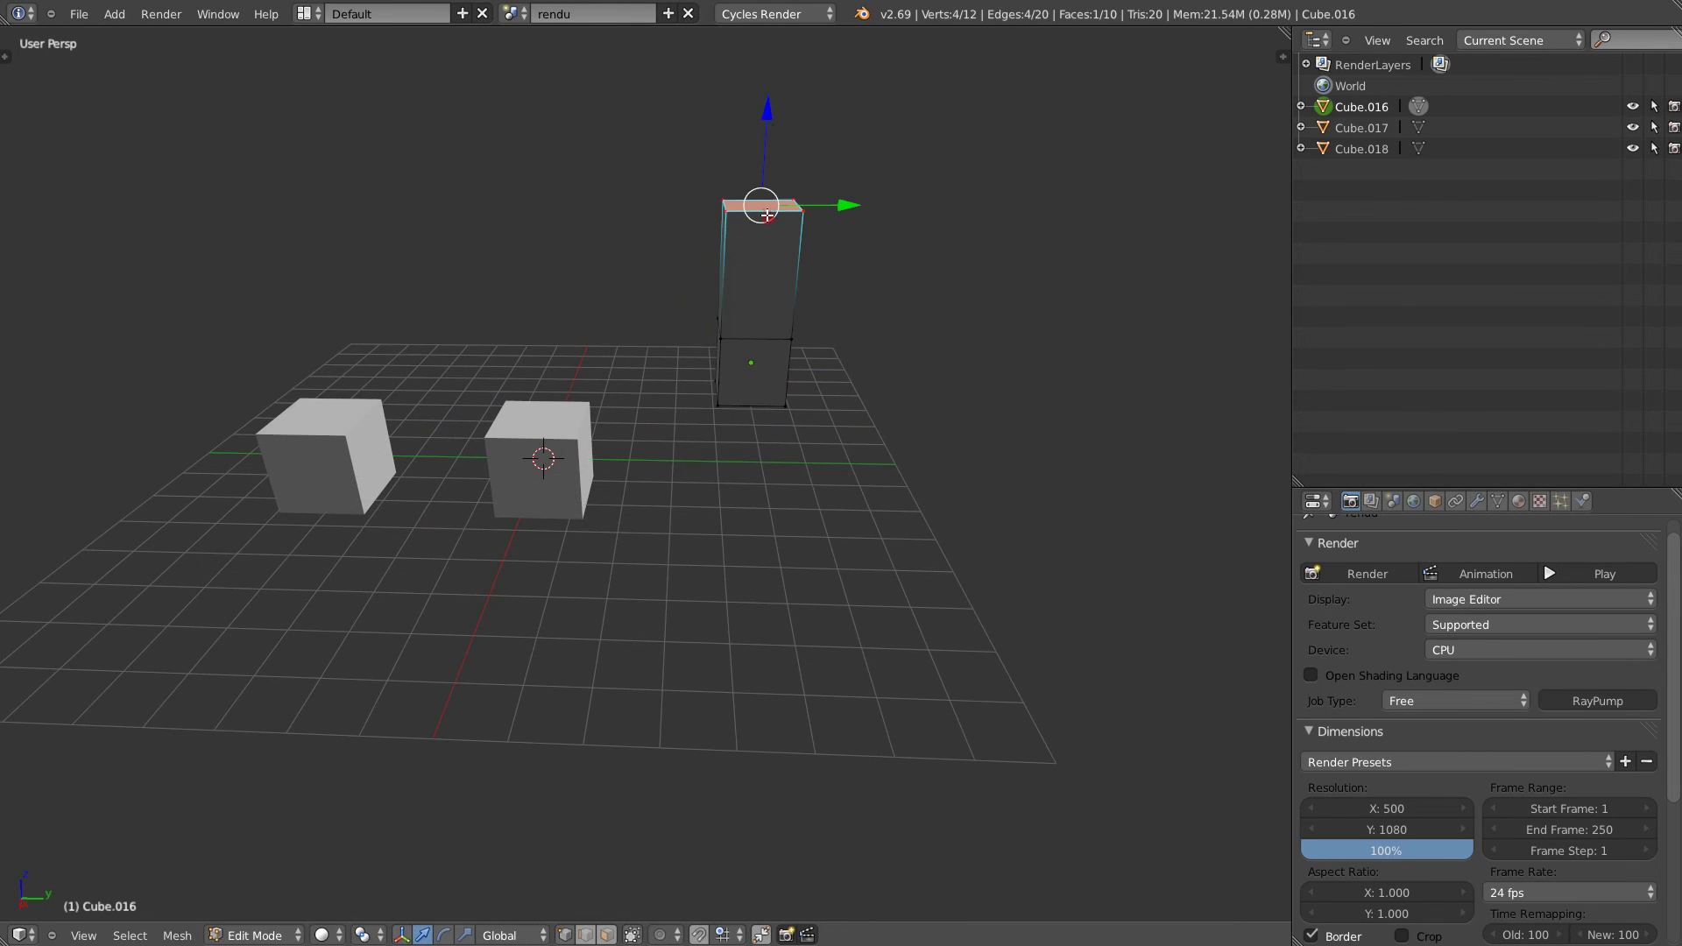
{"action": "left_click_drag", "start_coordinate": [768, 130], "coordinate": [773, 254]}
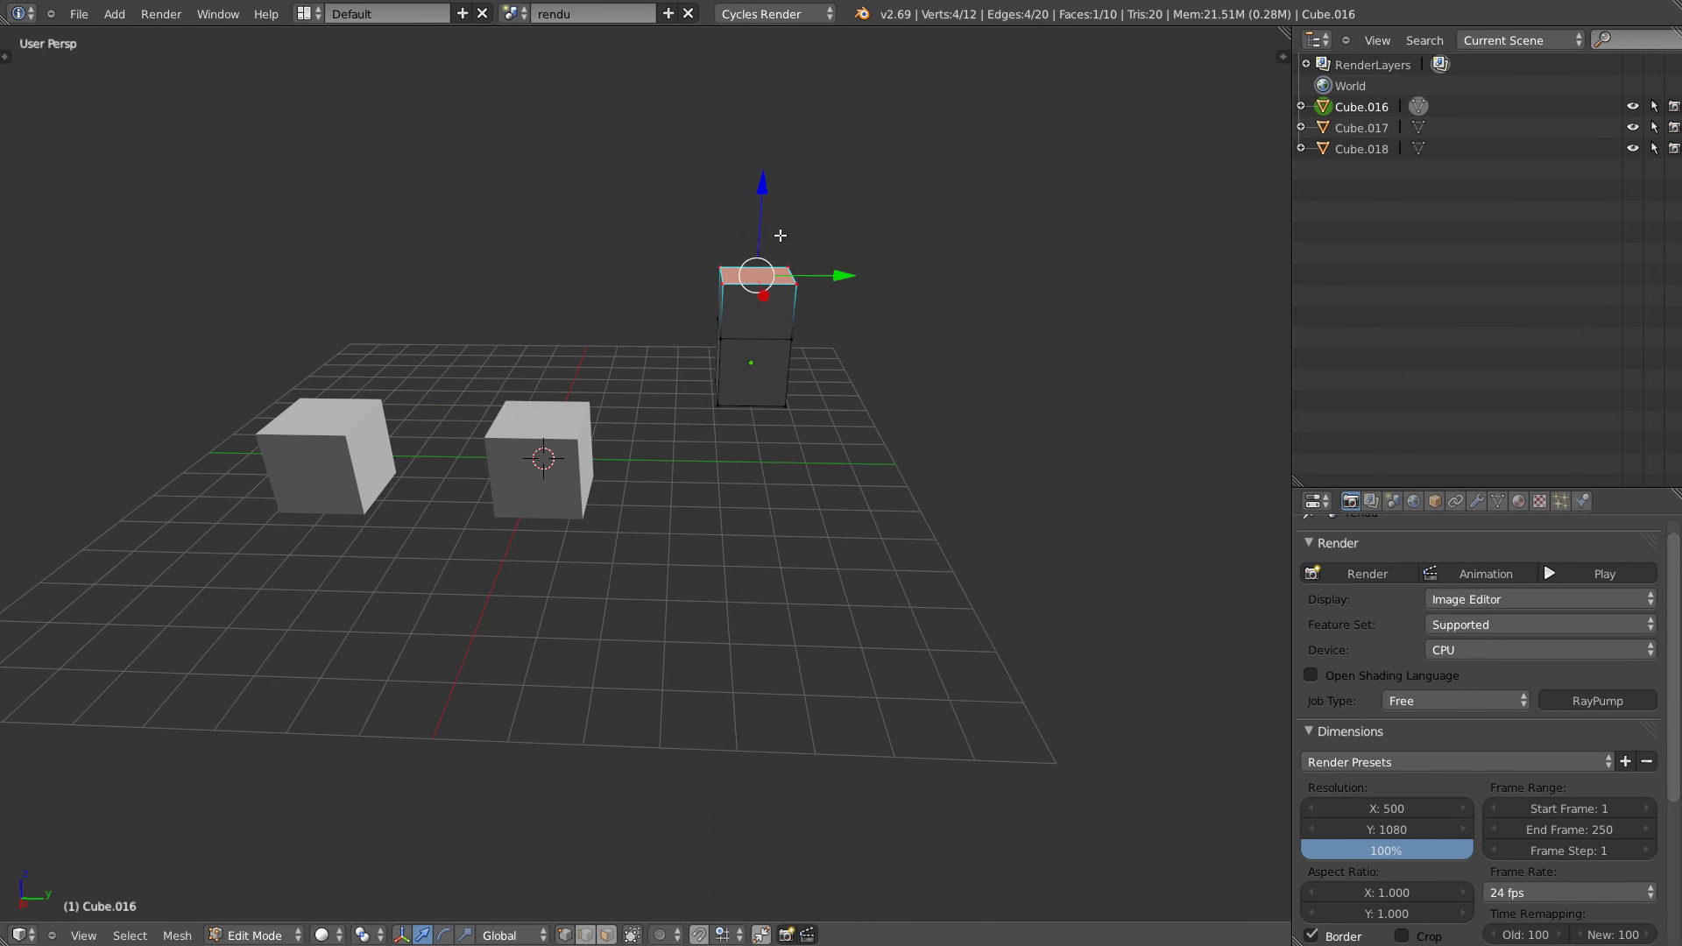
Extrude the box's top face upwards, extrude a side face of the new segment outwards, and leave Edit Mode.
{"action": "key", "text": "e"}
{"action": "left_click", "coordinate": [784, 155]}
{"action": "middle_click_drag", "start_coordinate": [783, 155], "coordinate": [782, 249]}
{"action": "key", "text": "ctrl+Tab"}
{"action": "left_click", "coordinate": [741, 248]}
{"action": "right_click", "coordinate": [792, 250]}
{"action": "key", "text": "e"}
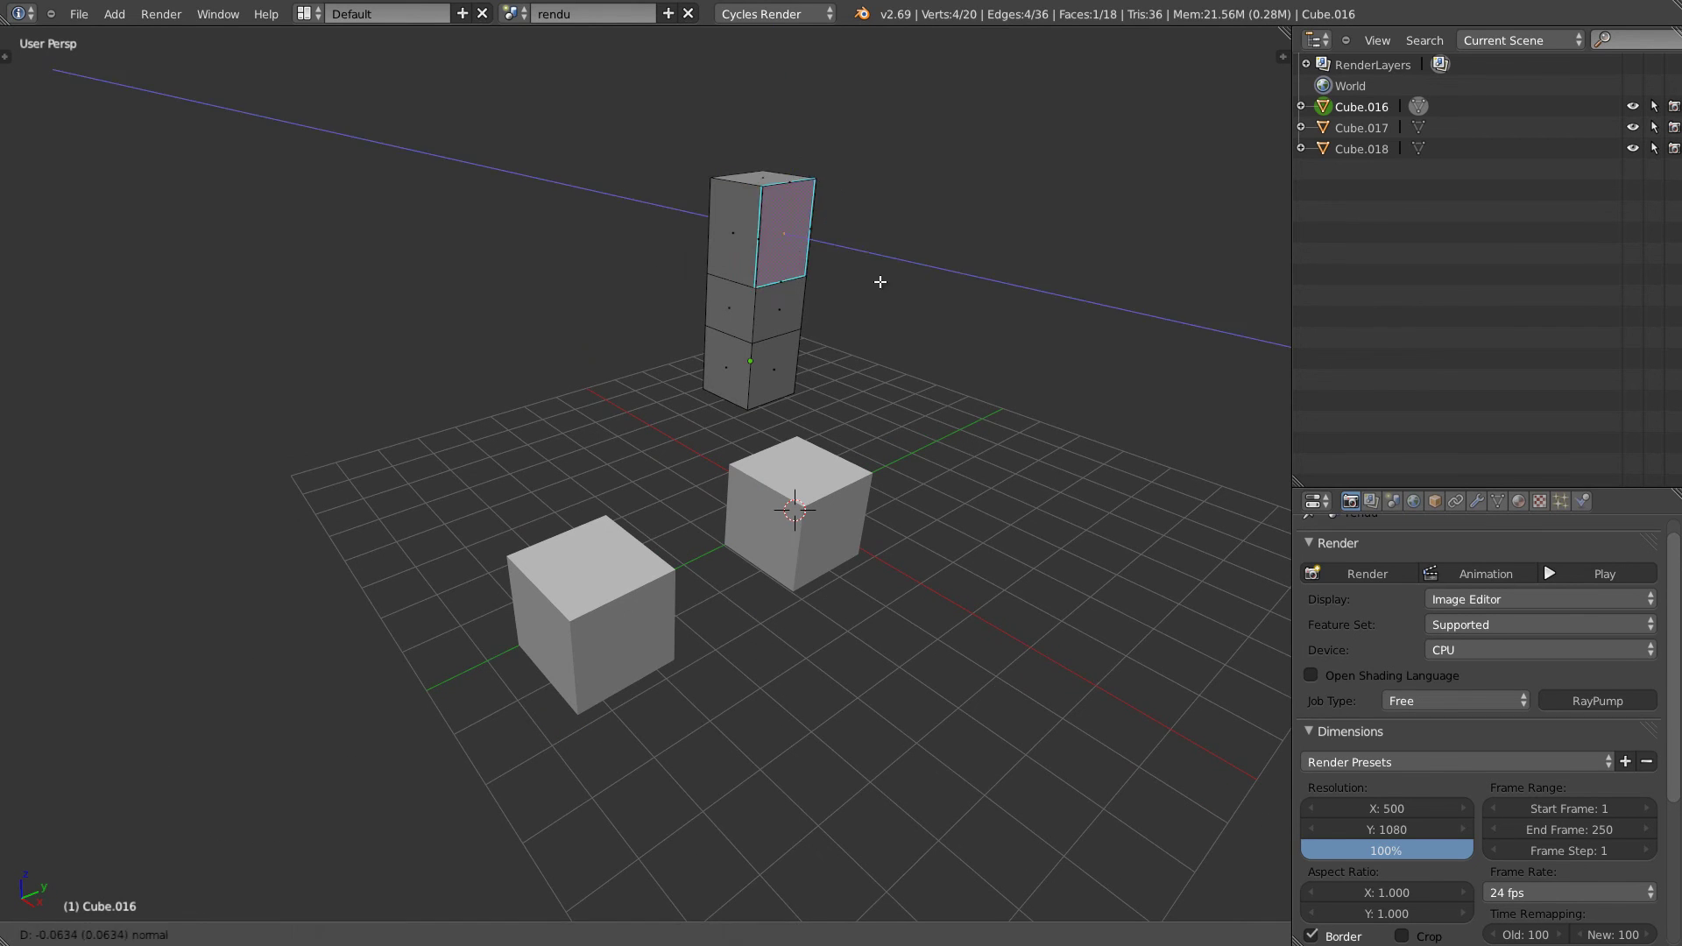
{"action": "left_click", "coordinate": [934, 291]}
{"action": "key", "text": "Tab"}
Switch to the assets.001 scene and examine the tall box's mesh from several angles.
{"action": "middle_click_drag", "start_coordinate": [934, 293], "coordinate": [712, 268]}
{"action": "left_click", "coordinate": [511, 14]}
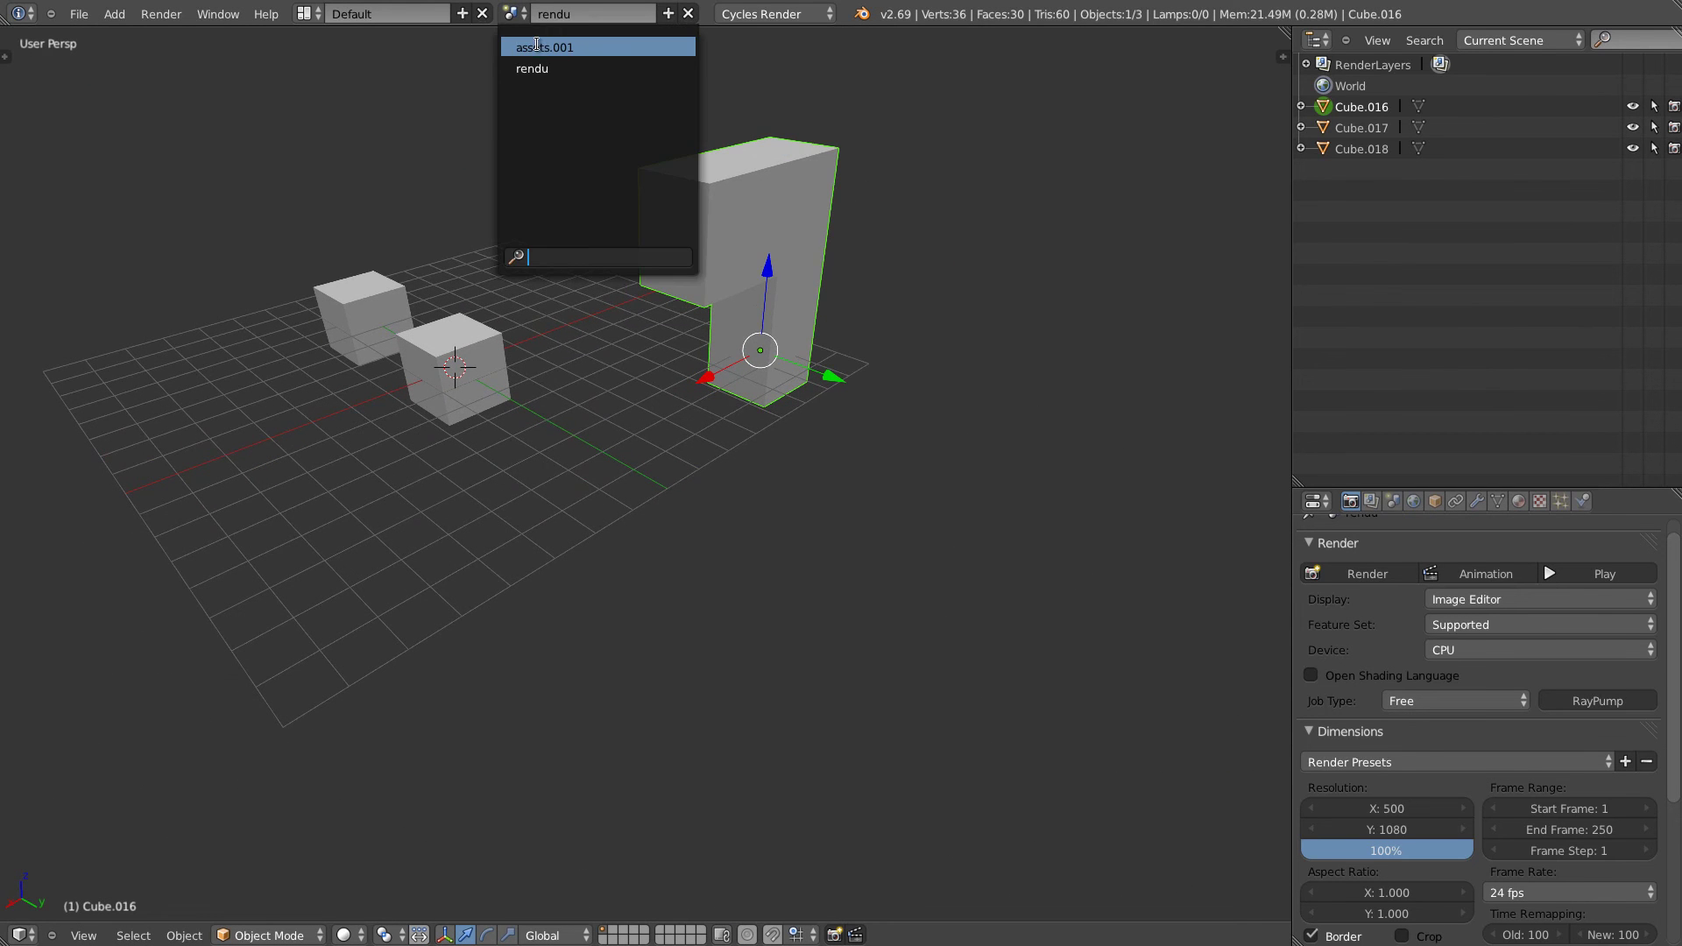
{"action": "left_click", "coordinate": [537, 47]}
{"action": "middle_click_drag", "start_coordinate": [461, 365], "coordinate": [550, 233]}
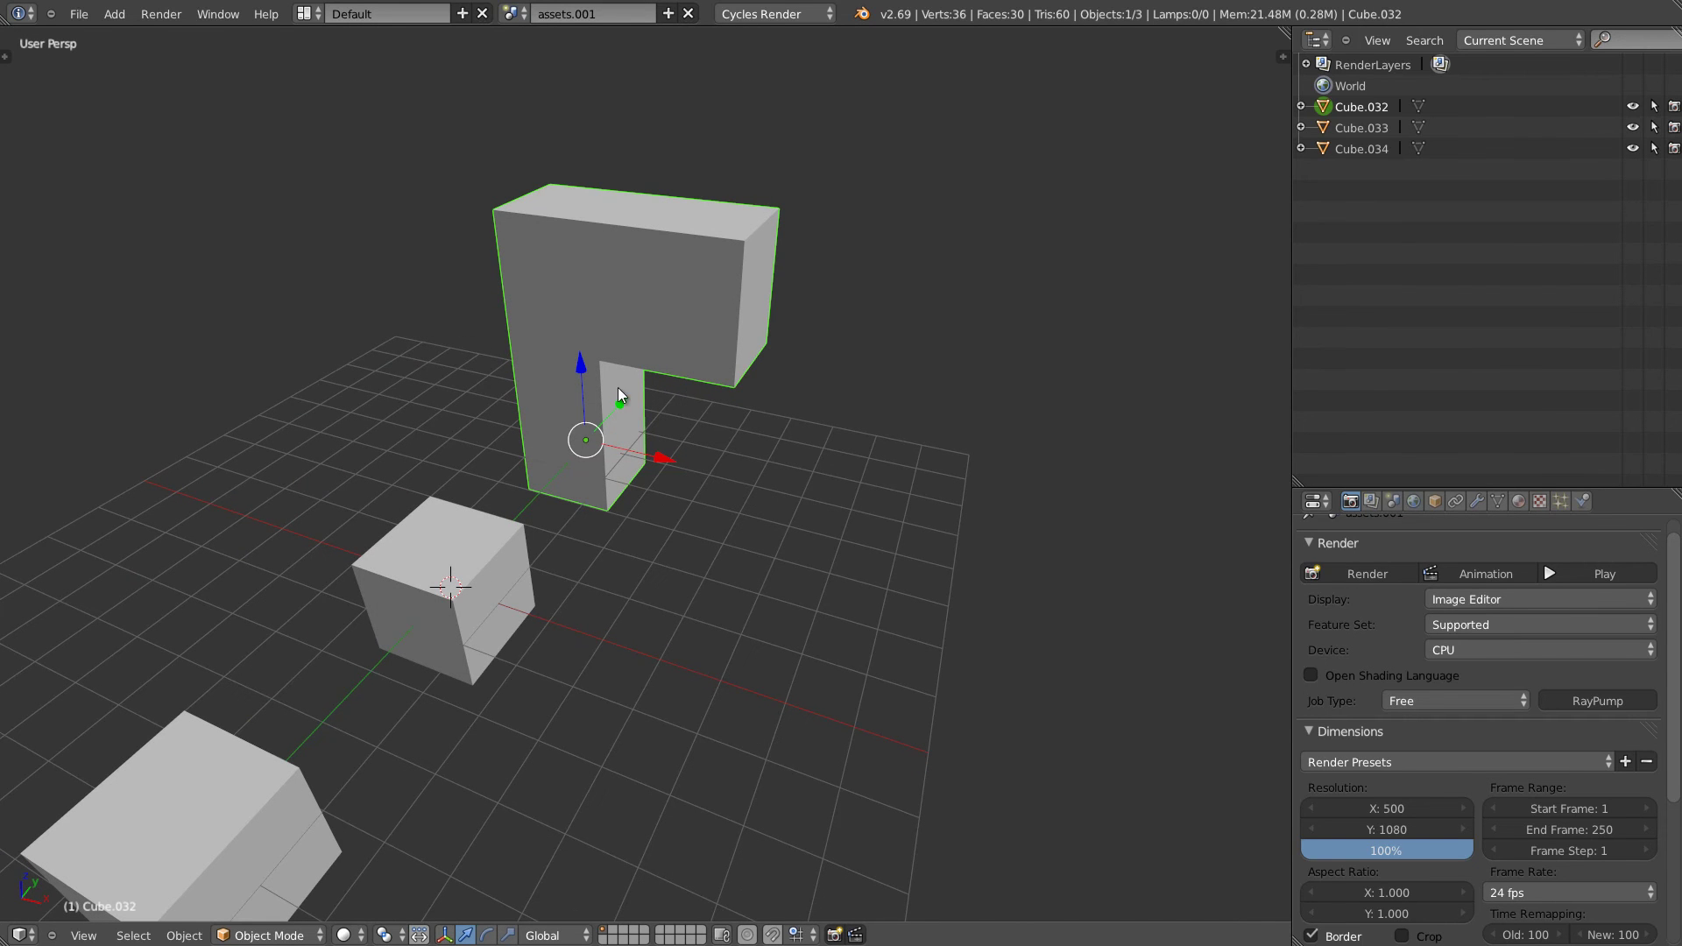
{"action": "middle_click_drag", "start_coordinate": [672, 419], "coordinate": [443, 378]}
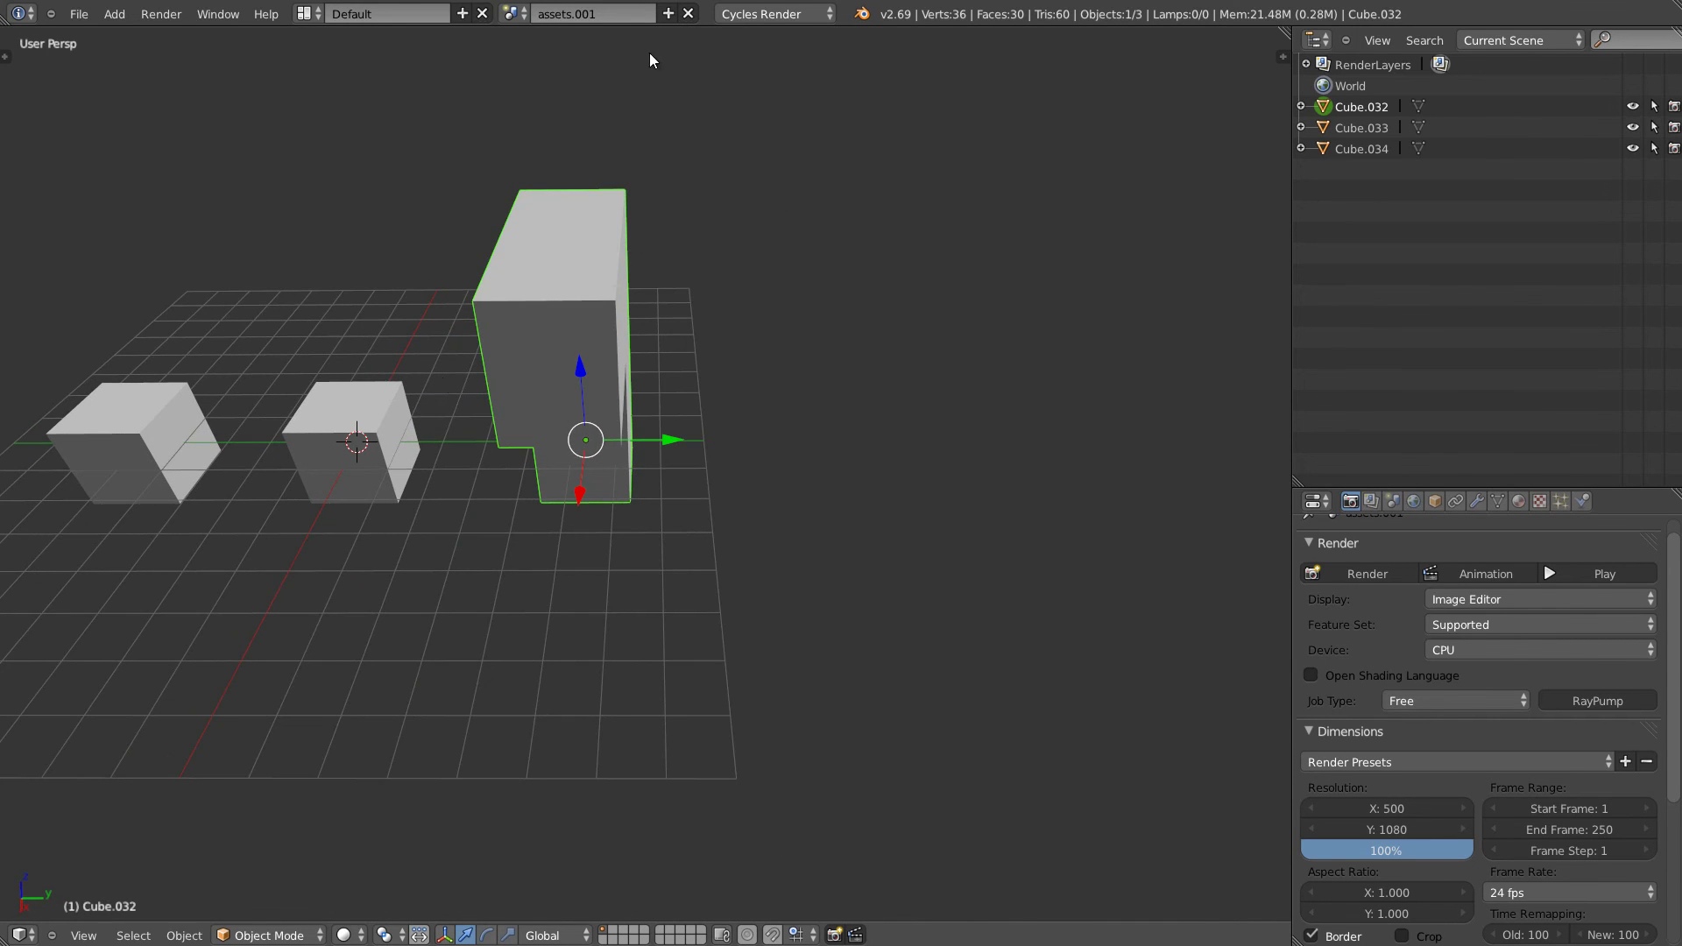
{"action": "middle_click_drag", "start_coordinate": [652, 382], "coordinate": [996, 364]}
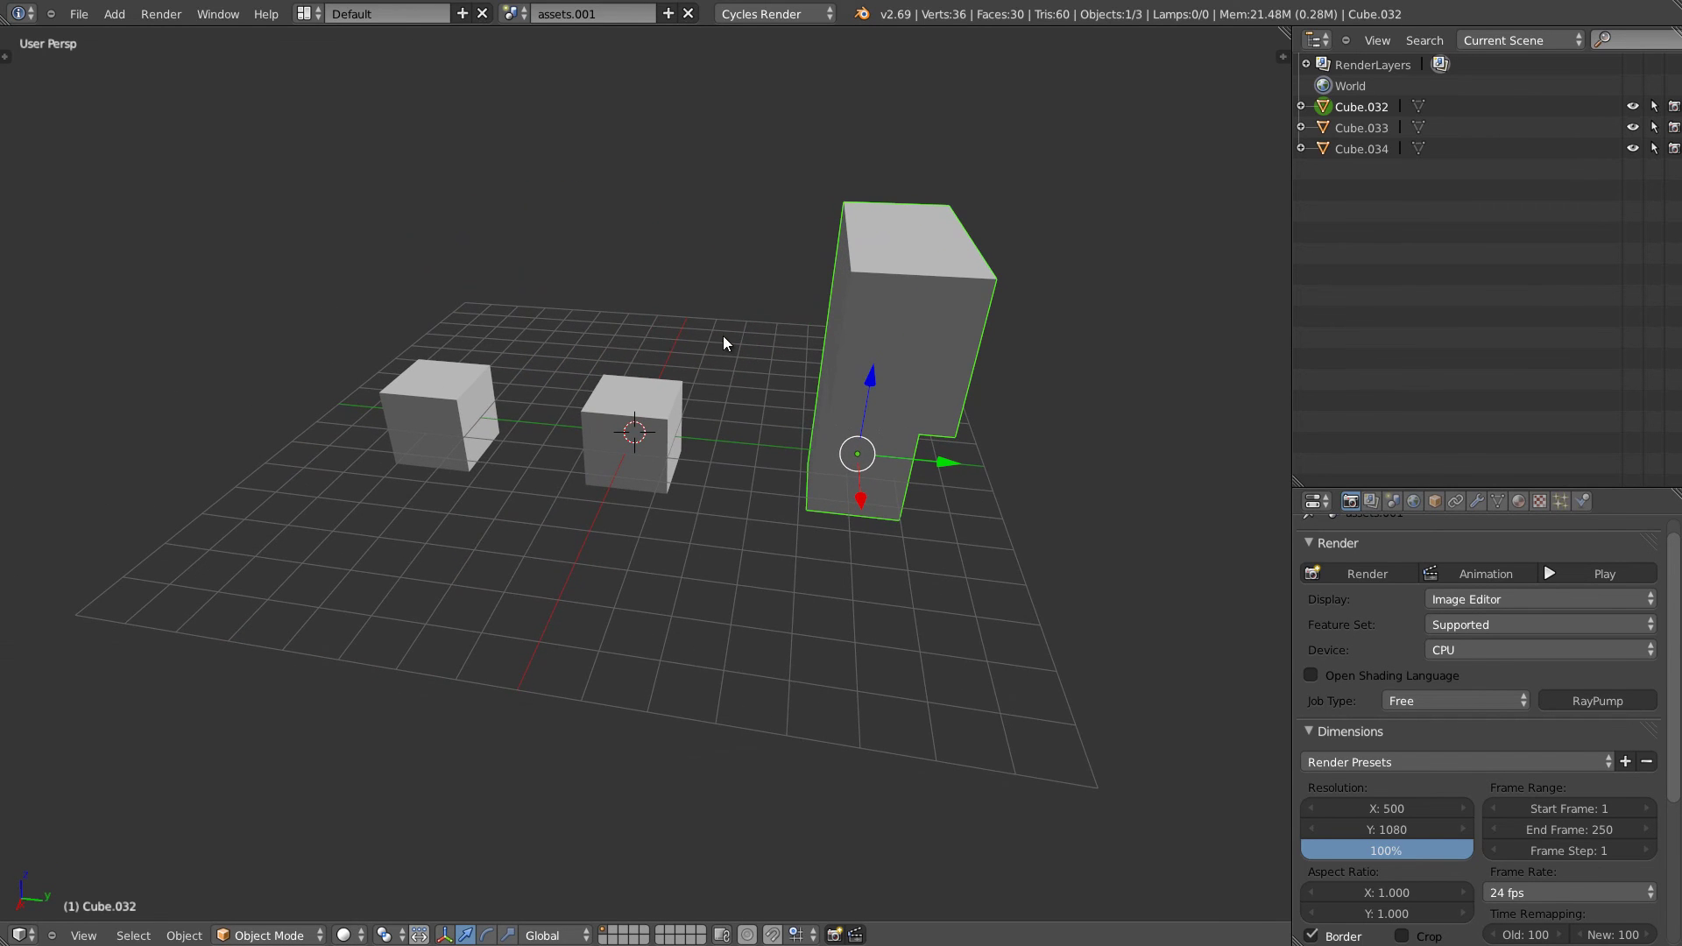
{"action": "middle_click_drag", "start_coordinate": [706, 373], "coordinate": [768, 401]}
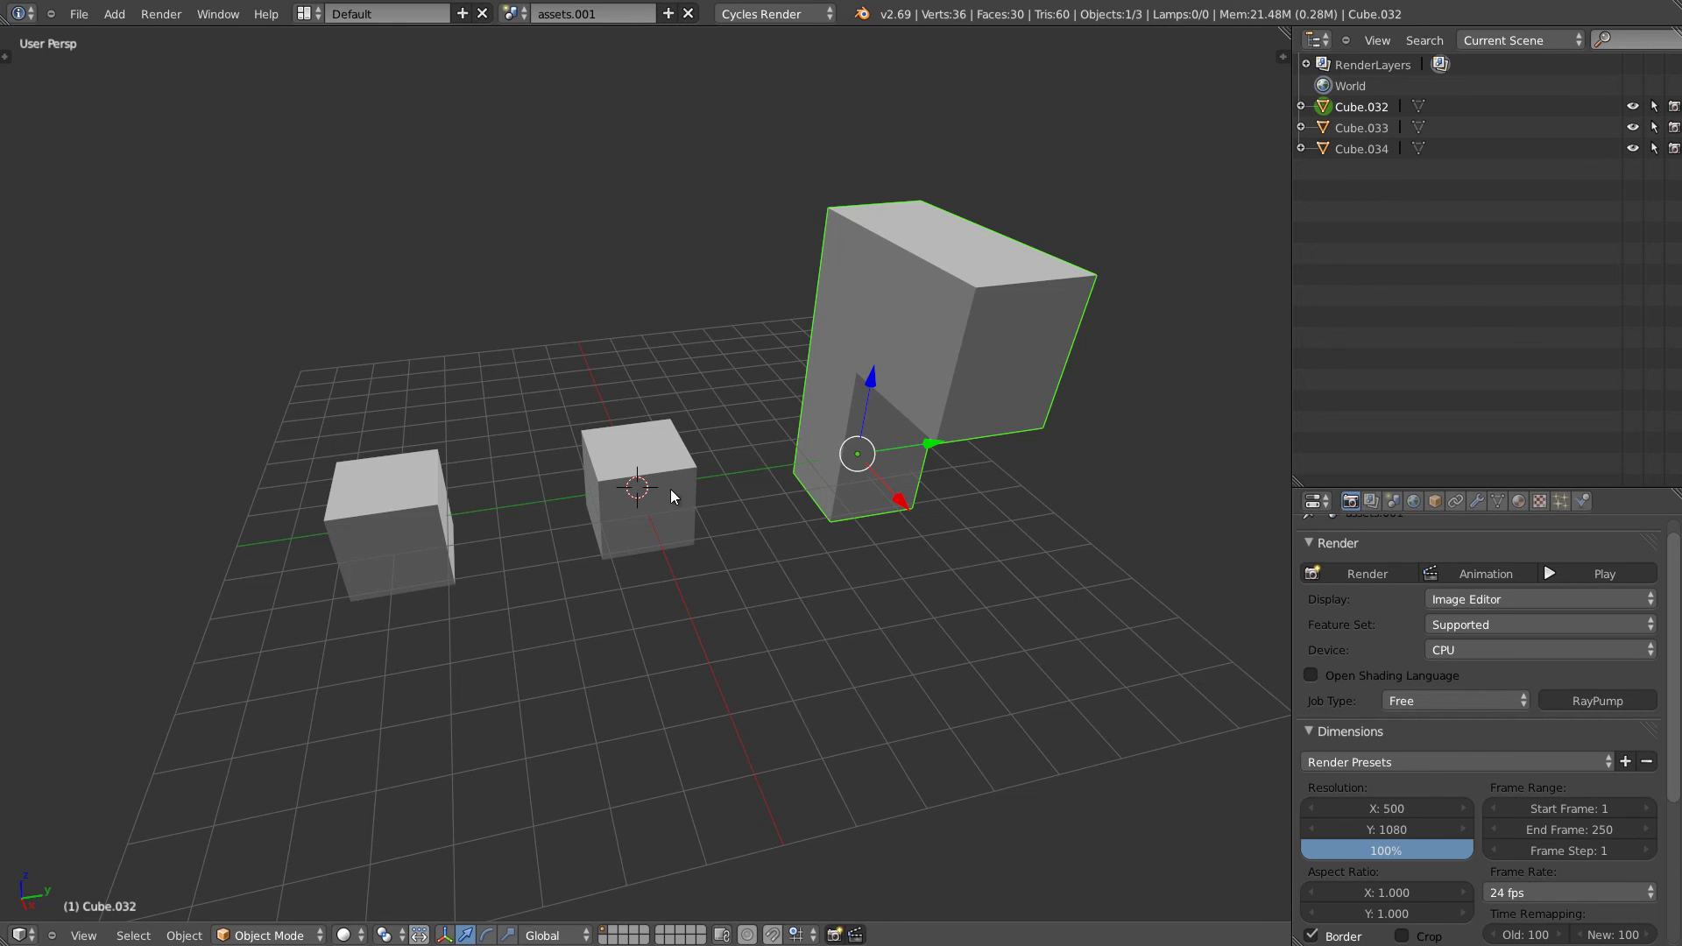
Browse the Fiat_500 scenes folder, highlight Asset_Fiat_500_001.blend and Fiat_500_scene_rendu_001.blend in turn, and cancel without opening a file.
{"action": "left_click", "coordinate": [81, 14]}
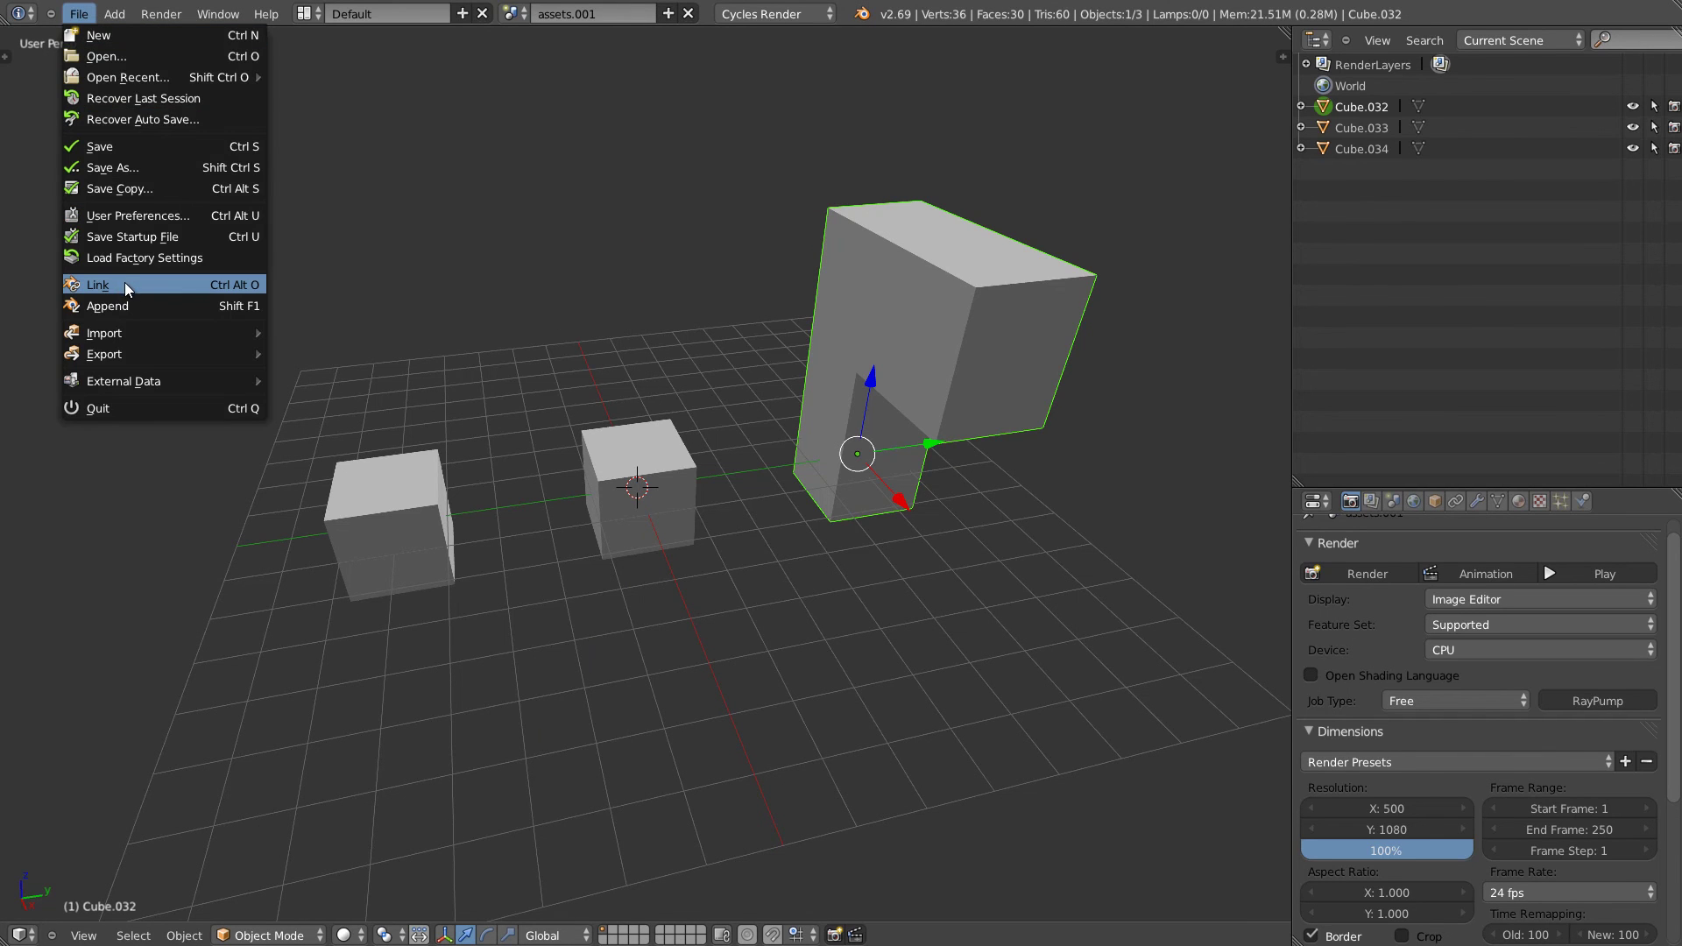
{"action": "key", "text": "Escape"}
{"action": "left_click", "coordinate": [79, 14]}
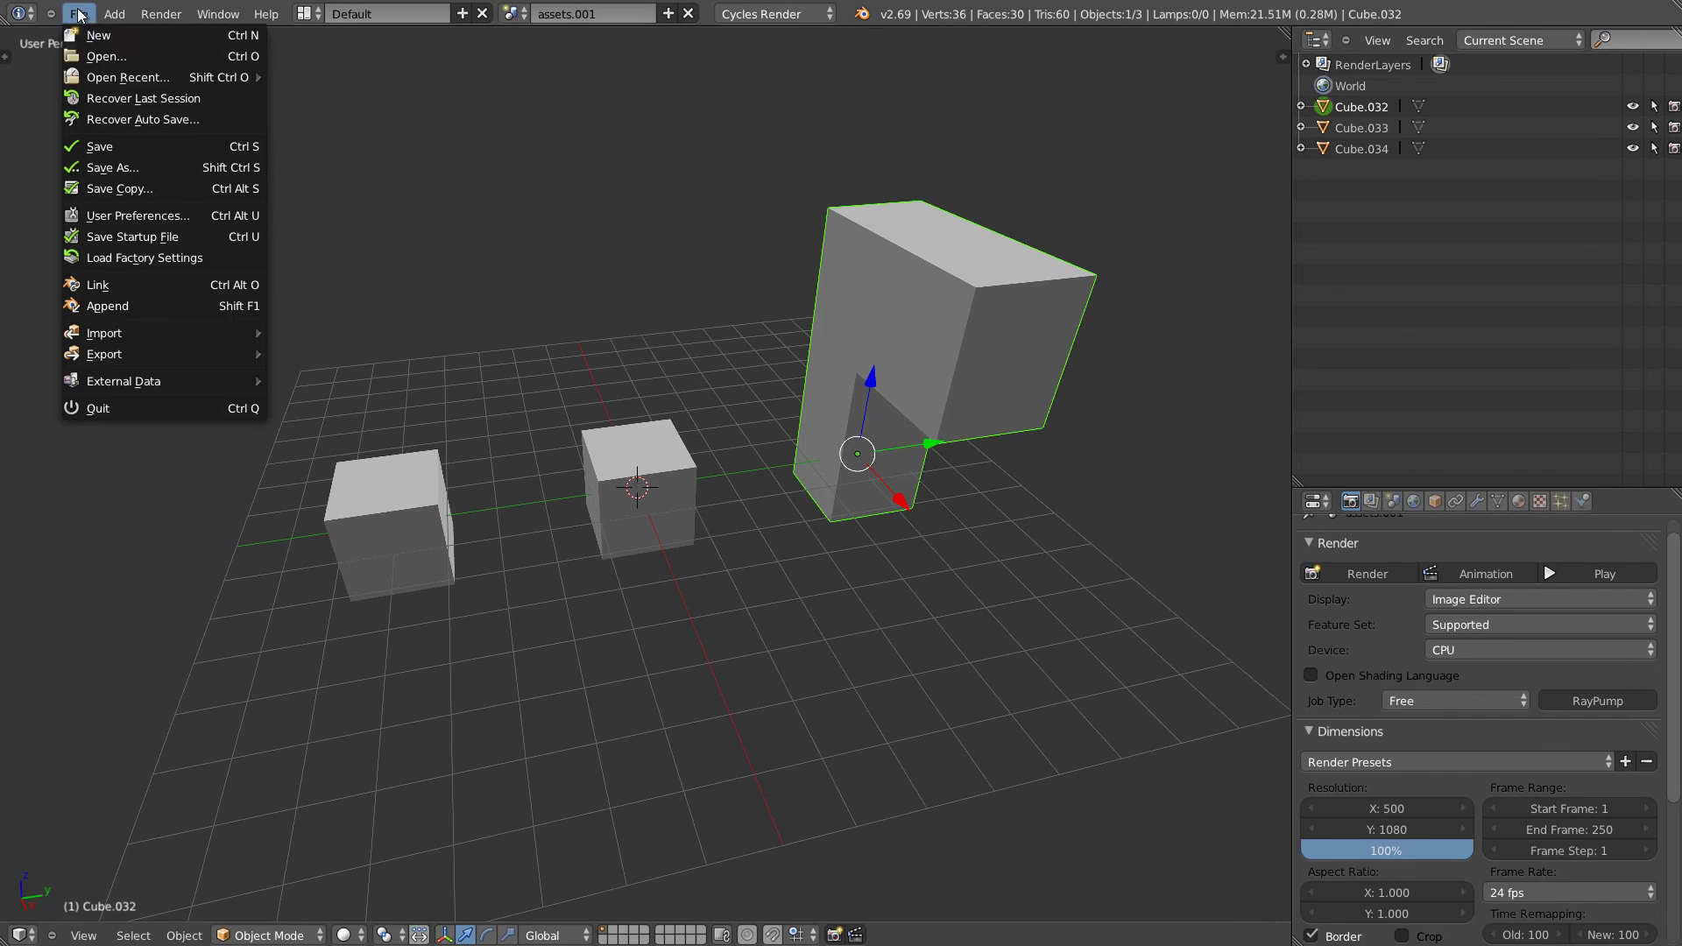
{"action": "left_click", "coordinate": [100, 55]}
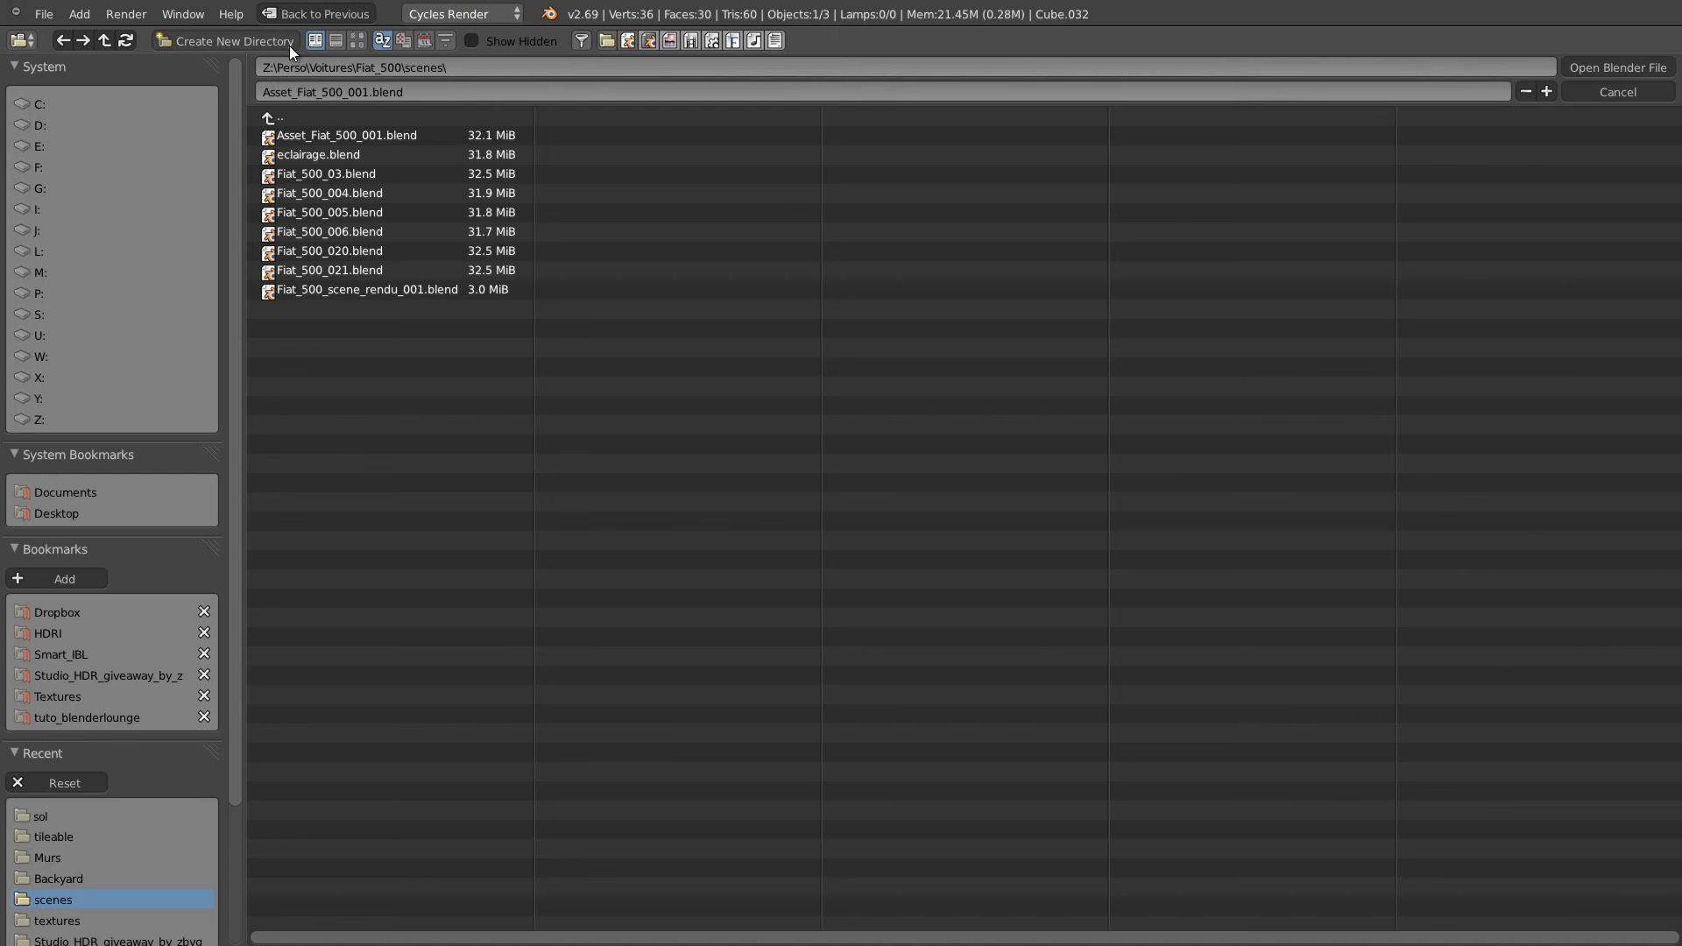
{"action": "left_click", "coordinate": [314, 135]}
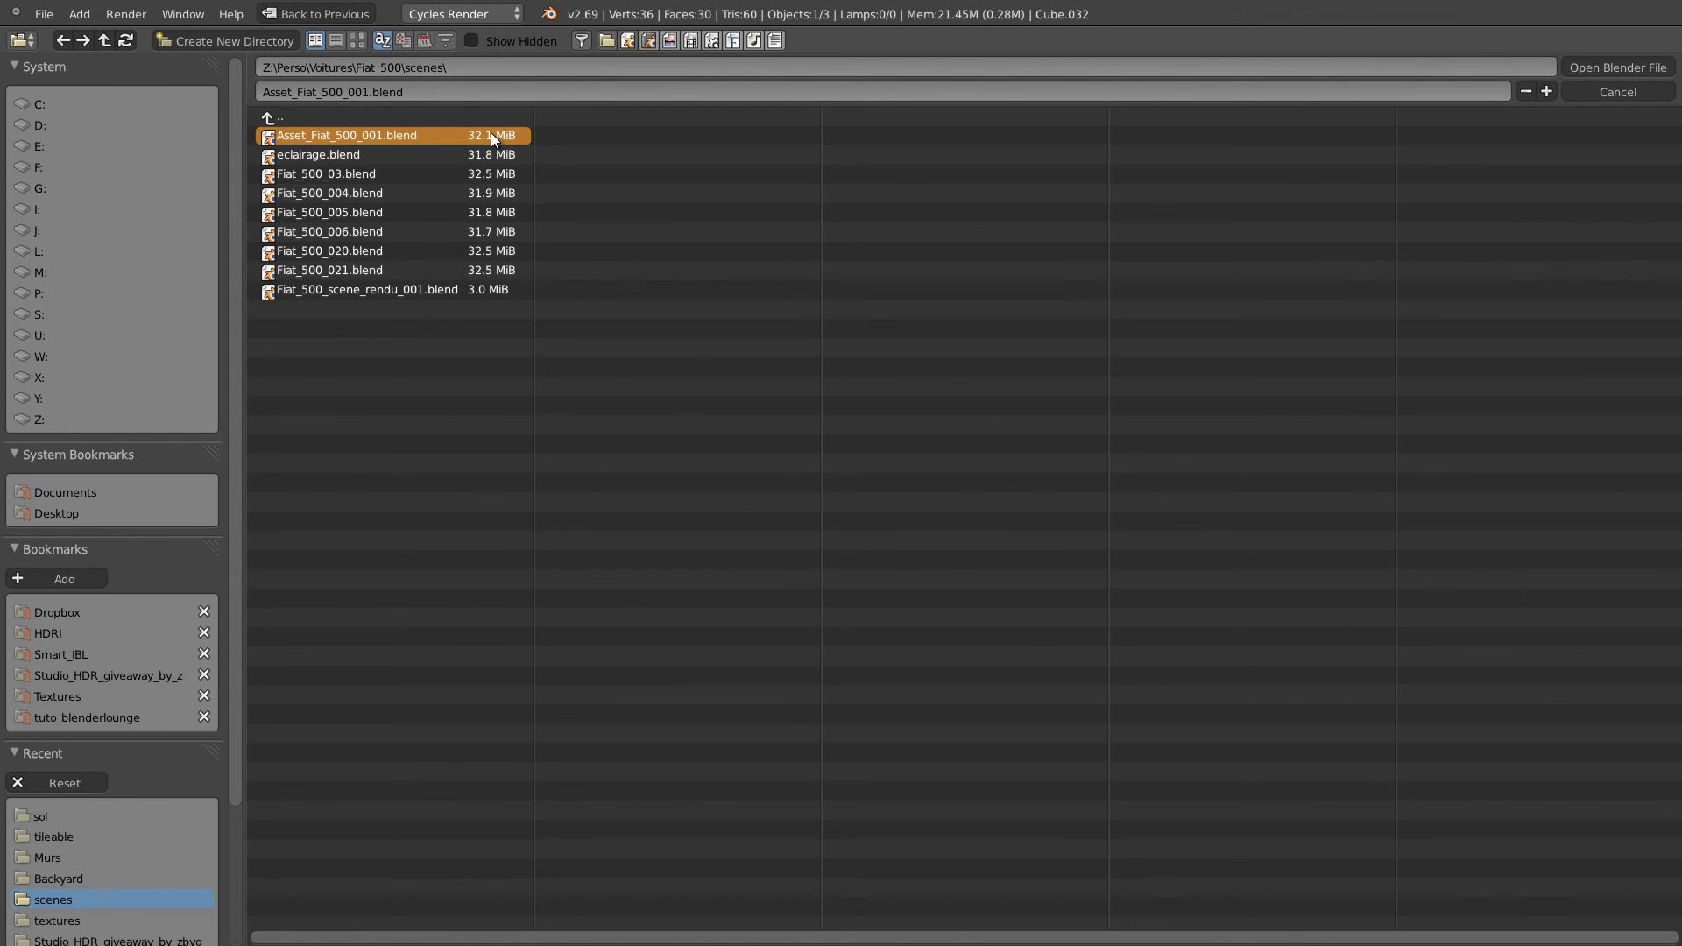
{"action": "left_click", "coordinate": [376, 292]}
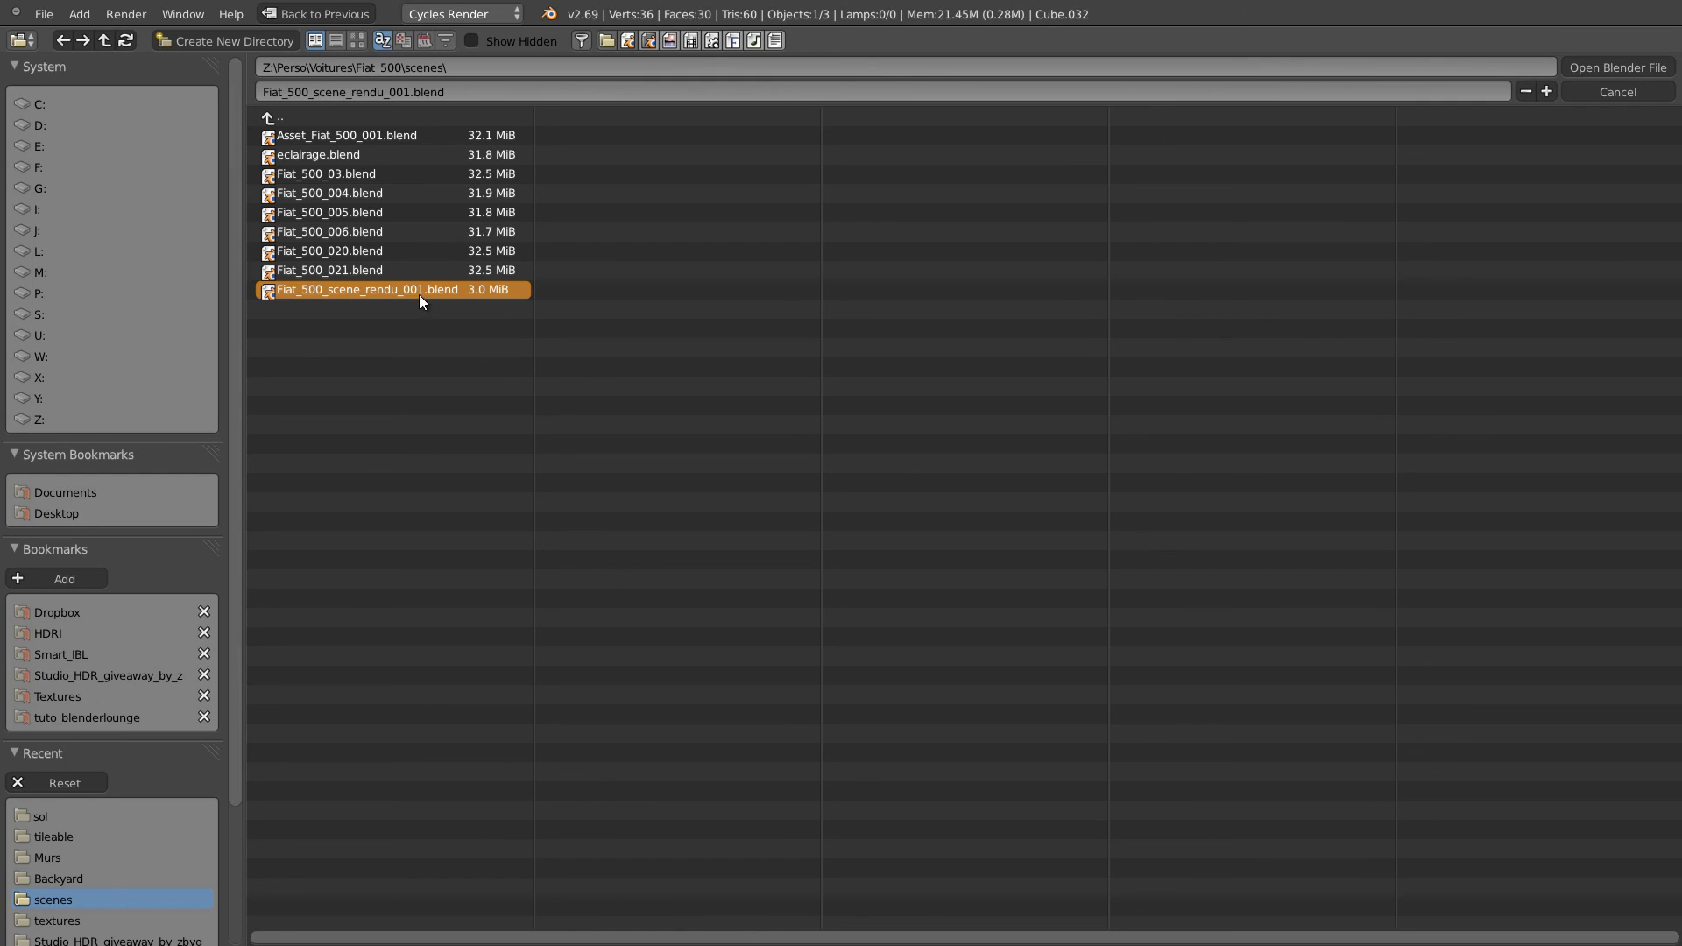
{"action": "left_click", "coordinate": [348, 135]}
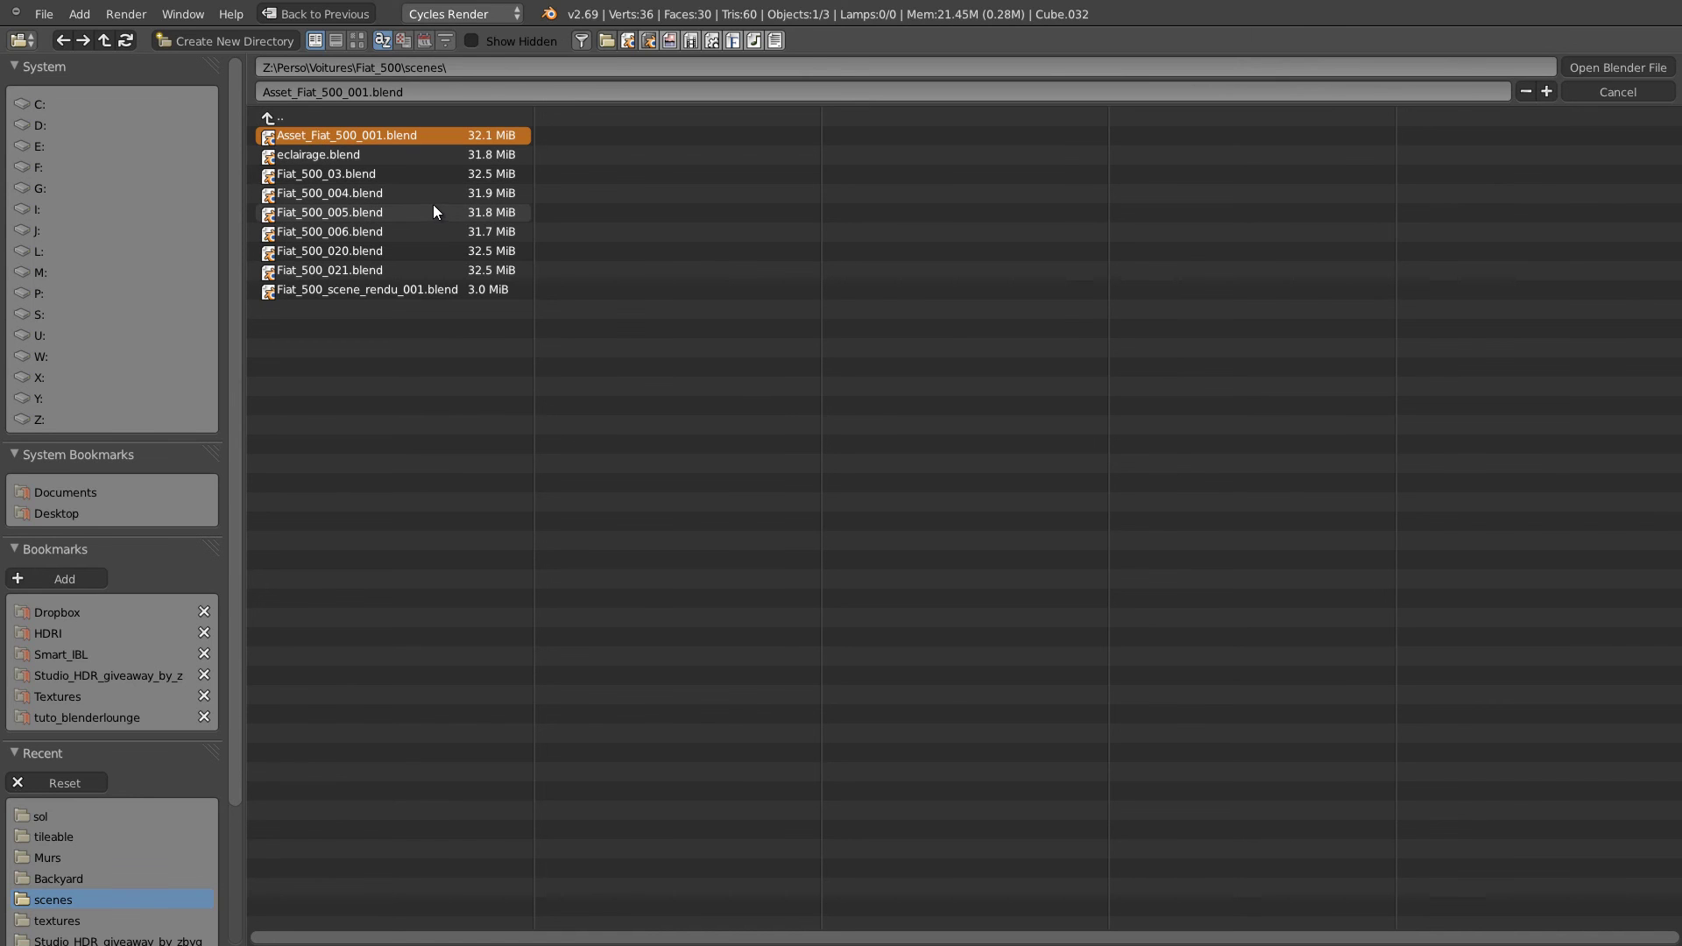
{"action": "left_click", "coordinate": [1604, 90]}
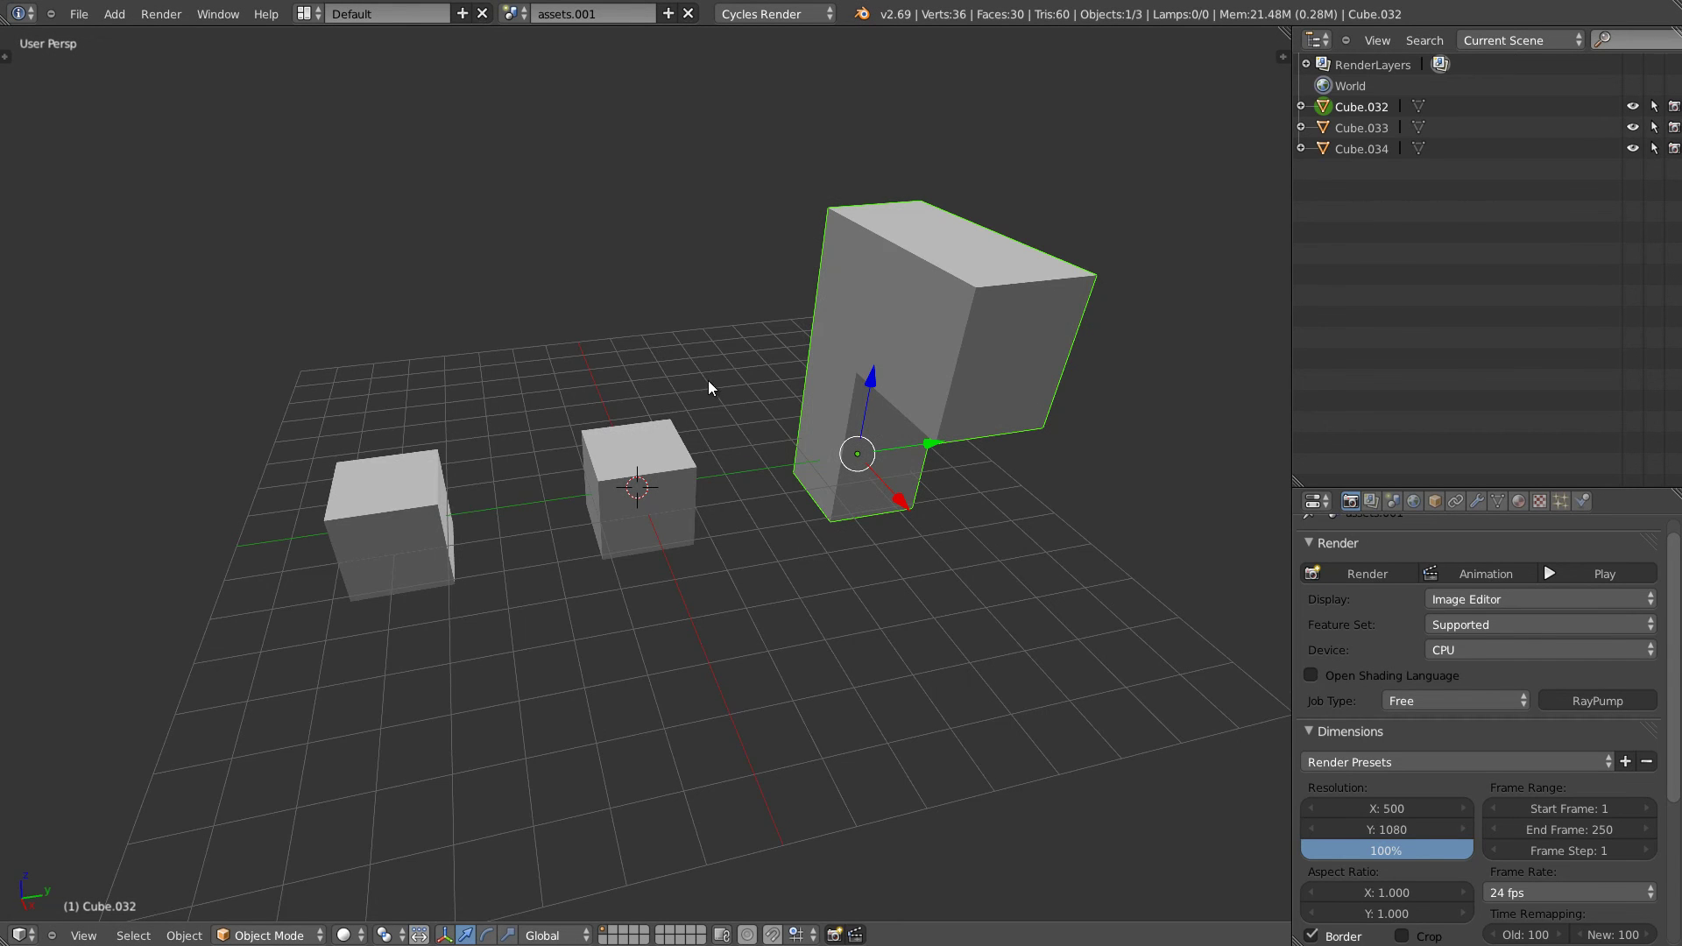
Switch to the rendu scene, select both small boxes and move them backwards along the X axis.
{"action": "middle_click_drag", "start_coordinate": [701, 378], "coordinate": [713, 389]}
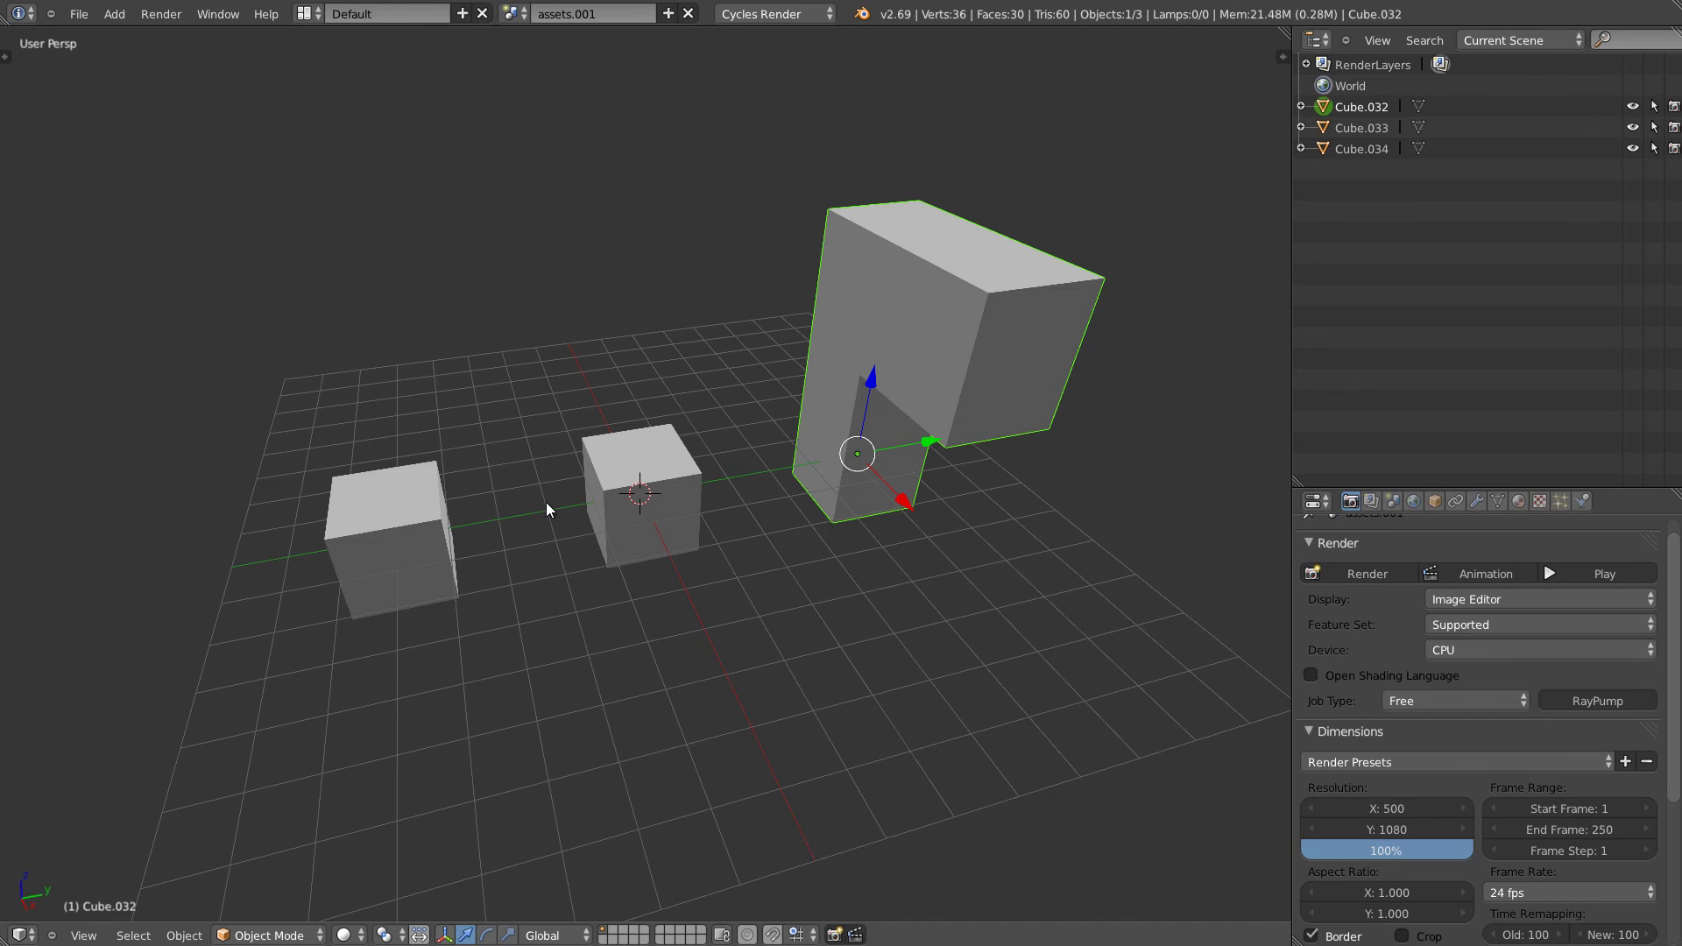
{"action": "scroll", "coordinate": [846, 471], "scroll_direction": "down", "scroll_amount": 3}
{"action": "middle_click_drag", "start_coordinate": [801, 482], "coordinate": [608, 490]}
{"action": "left_click", "coordinate": [511, 16]}
{"action": "left_click", "coordinate": [536, 67]}
{"action": "middle_click_drag", "start_coordinate": [585, 414], "coordinate": [596, 543]}
{"action": "right_click", "coordinate": [601, 550]}
{"action": "right_click", "coordinate": [453, 601], "text": "shift"}
{"action": "left_click_drag", "start_coordinate": [544, 601], "coordinate": [528, 505]}
{"action": "key", "text": "Escape"}
{"action": "left_click_drag", "start_coordinate": [549, 638], "coordinate": [473, 533]}
{"action": "left_click", "coordinate": [473, 532]}
{"action": "middle_click_drag", "start_coordinate": [473, 533], "coordinate": [533, 473]}
Switch to the assets.001 scene and check the positions of its small boxes.
{"action": "left_click", "coordinate": [513, 13]}
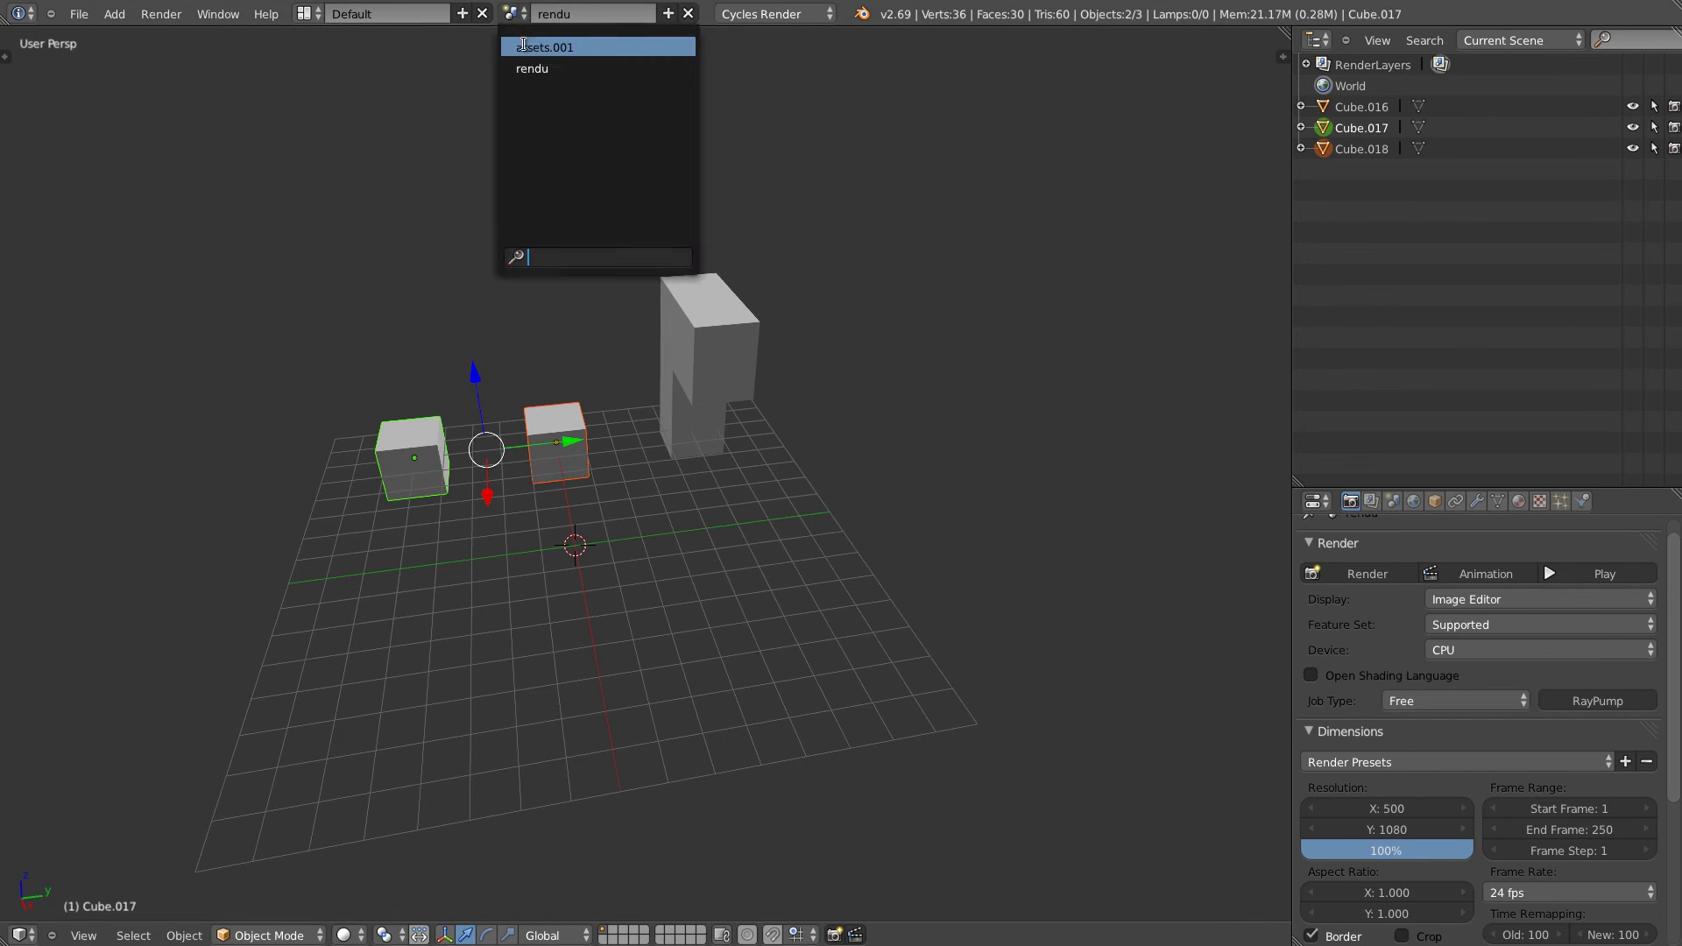
{"action": "left_click", "coordinate": [543, 48]}
{"action": "middle_click_drag", "start_coordinate": [674, 492], "coordinate": [632, 471]}
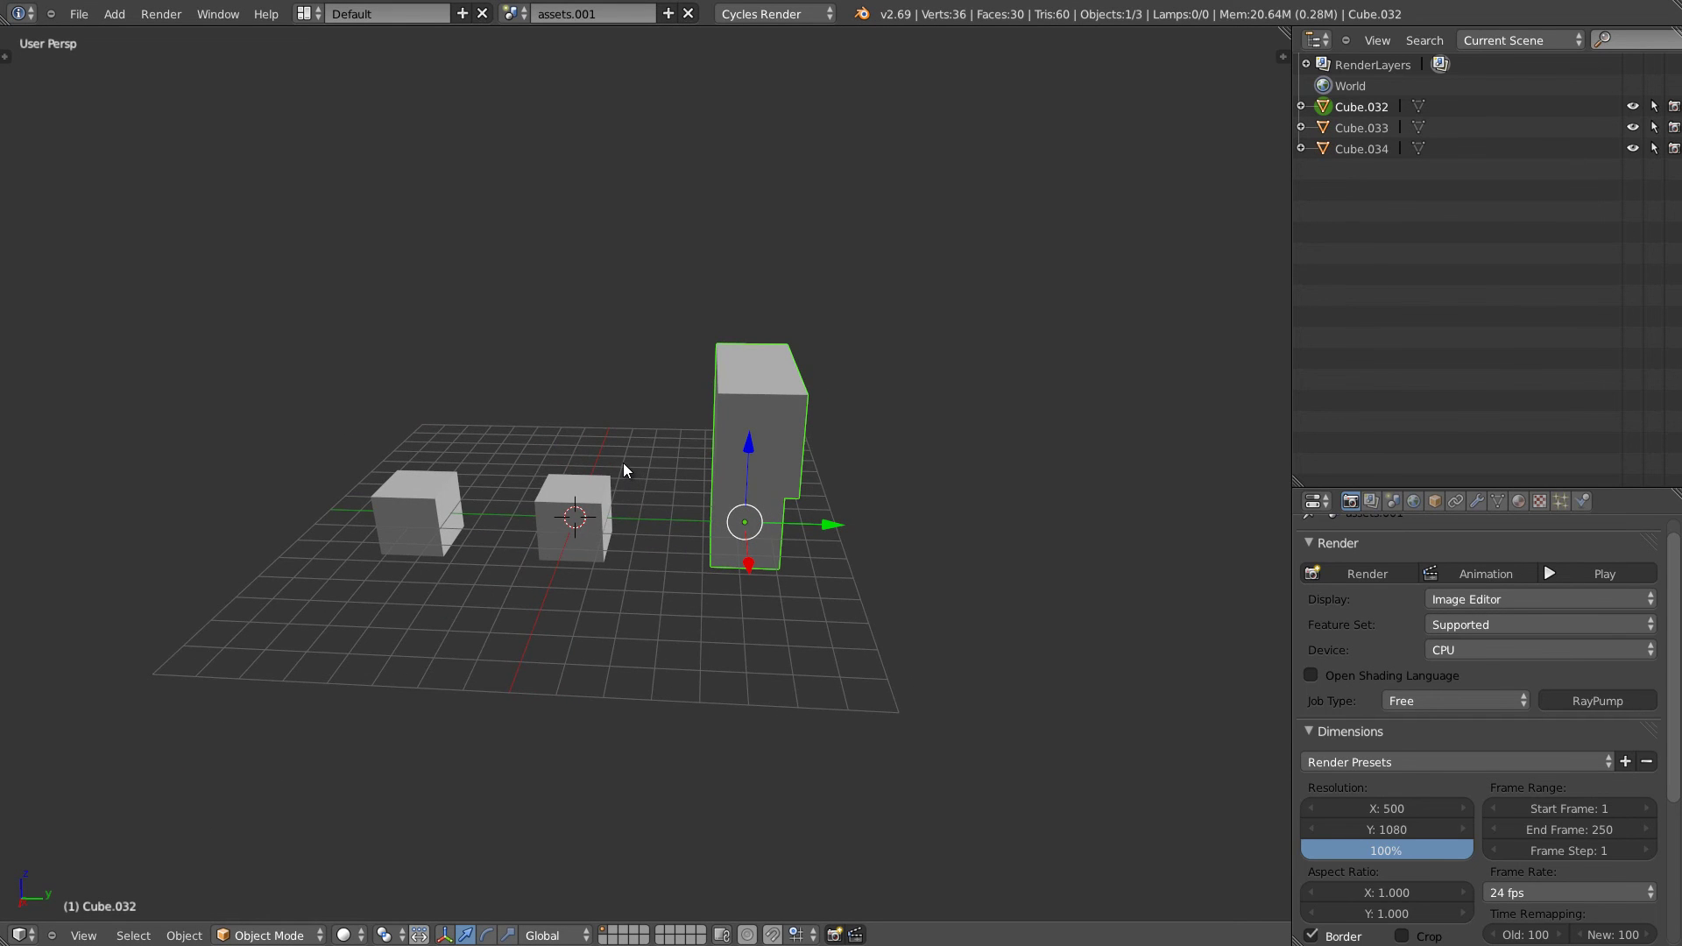
Add a cylinder to assets.001 and place it off the grid, beyond the tall L-shaped box along the Y axis.
{"action": "key", "text": "shift+a"}
{"action": "mouse_move", "coordinate": [619, 465]}
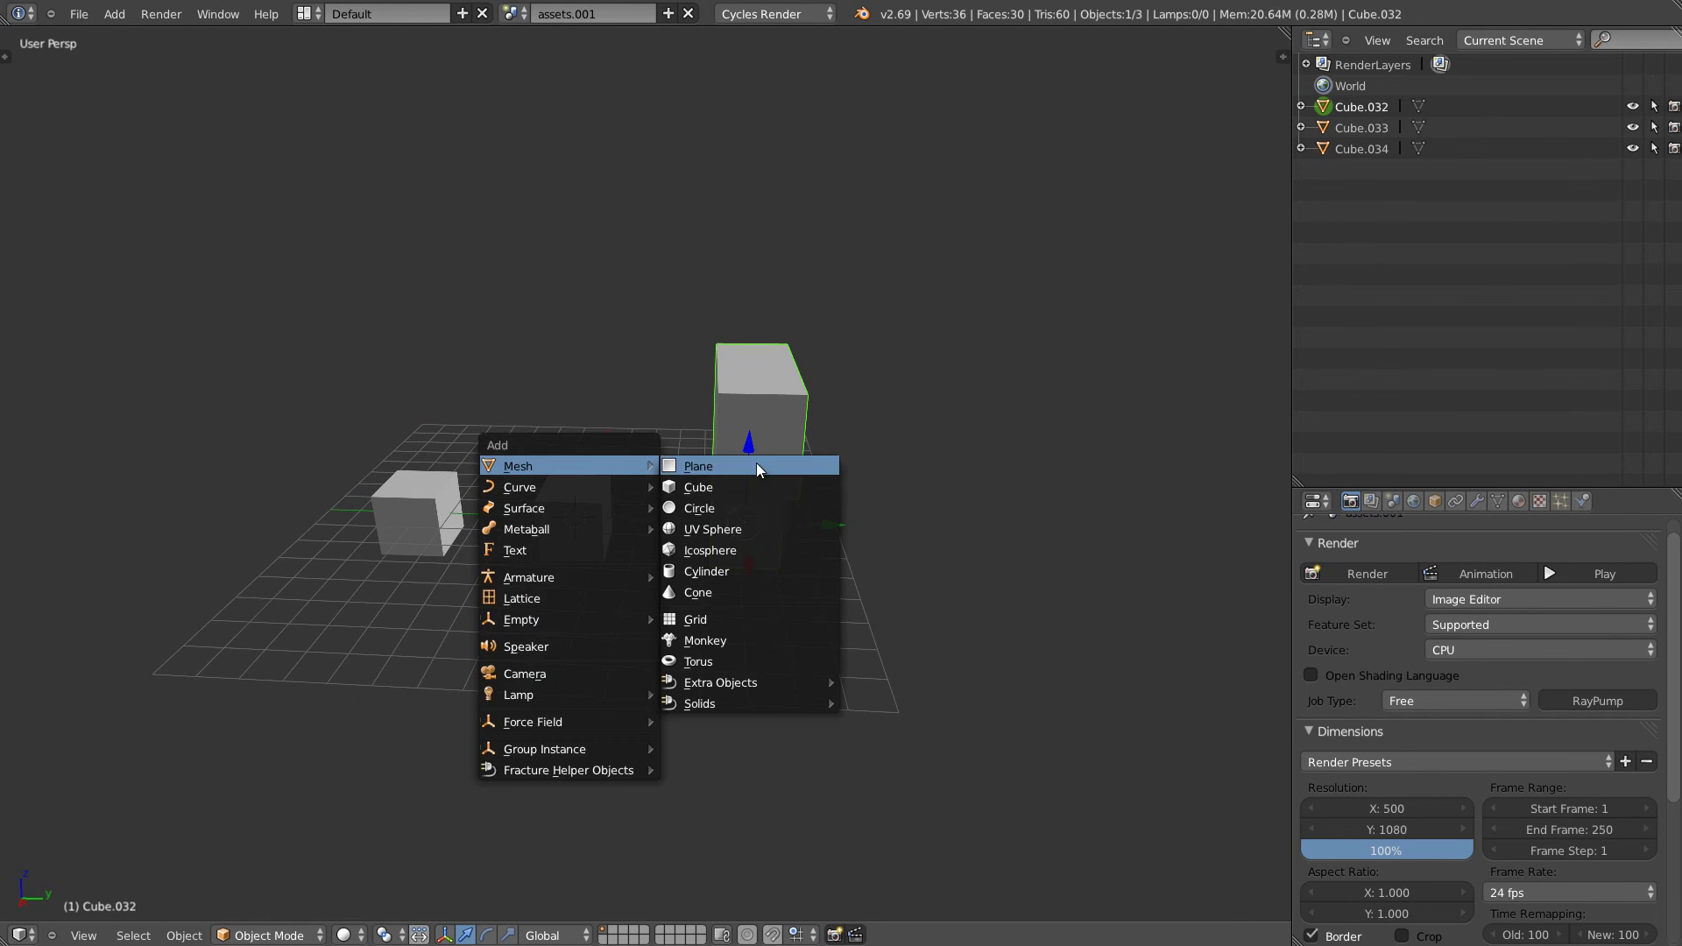
{"action": "left_click", "coordinate": [734, 578]}
{"action": "key", "text": "g"}
{"action": "left_click", "coordinate": [1004, 553]}
{"action": "middle_click_drag", "start_coordinate": [980, 617], "coordinate": [824, 536]}
Give the cylinder a new material and set the viewport shading to Material.
{"action": "left_click", "coordinate": [1518, 500]}
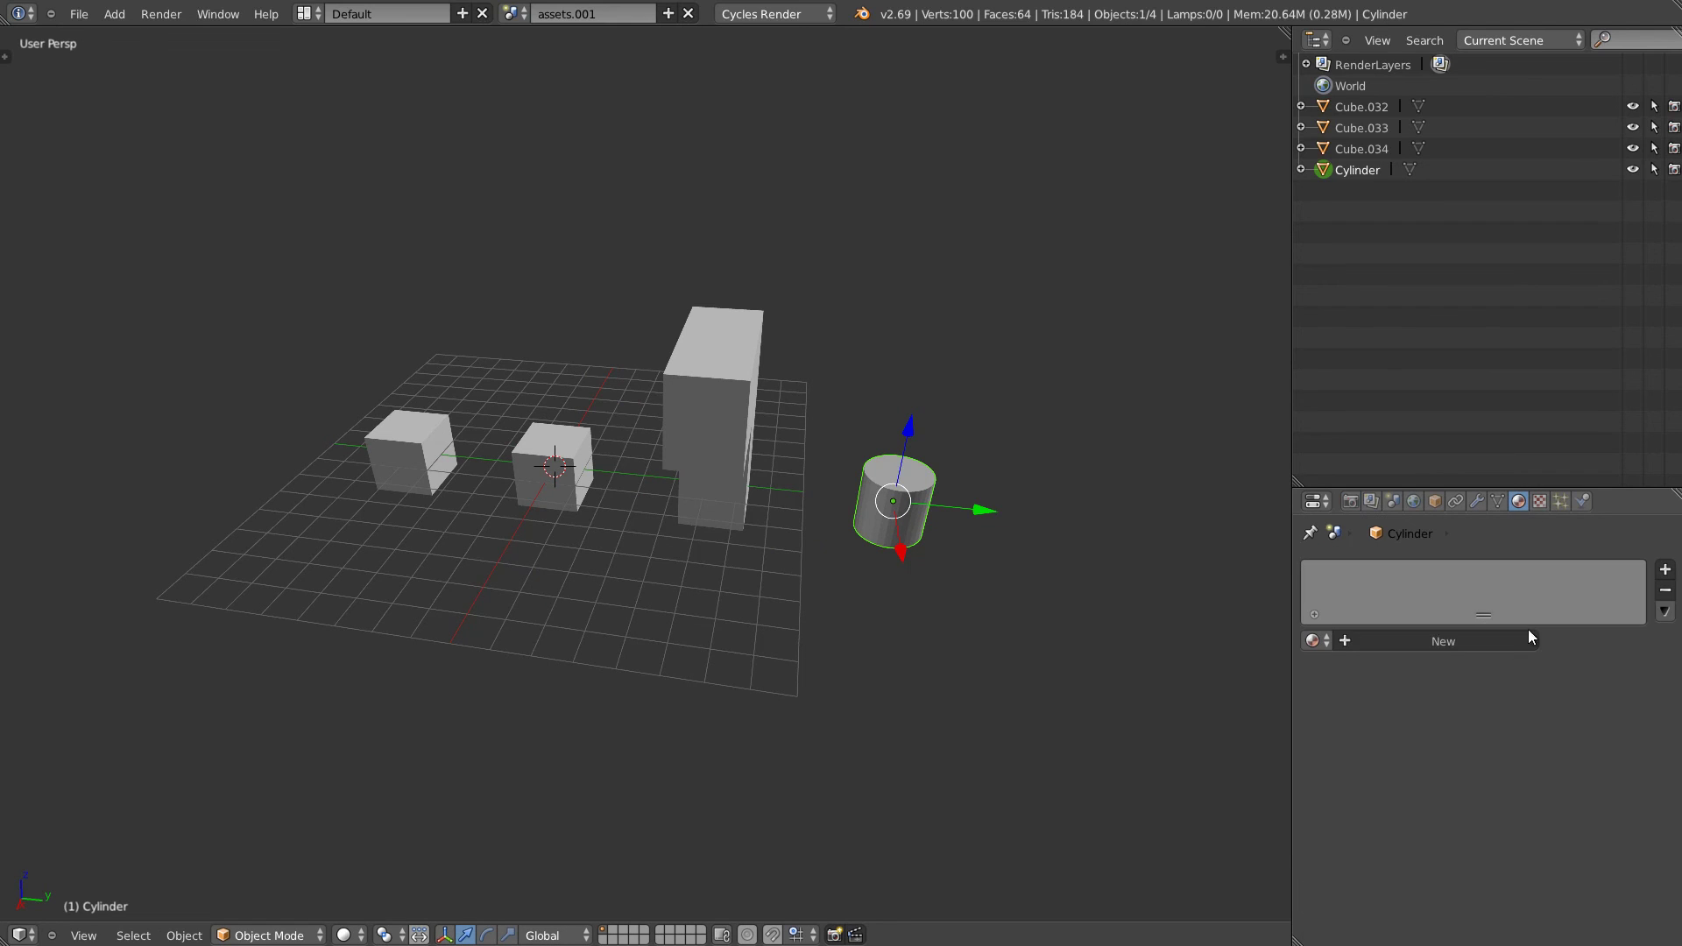
{"action": "left_click", "coordinate": [1428, 640]}
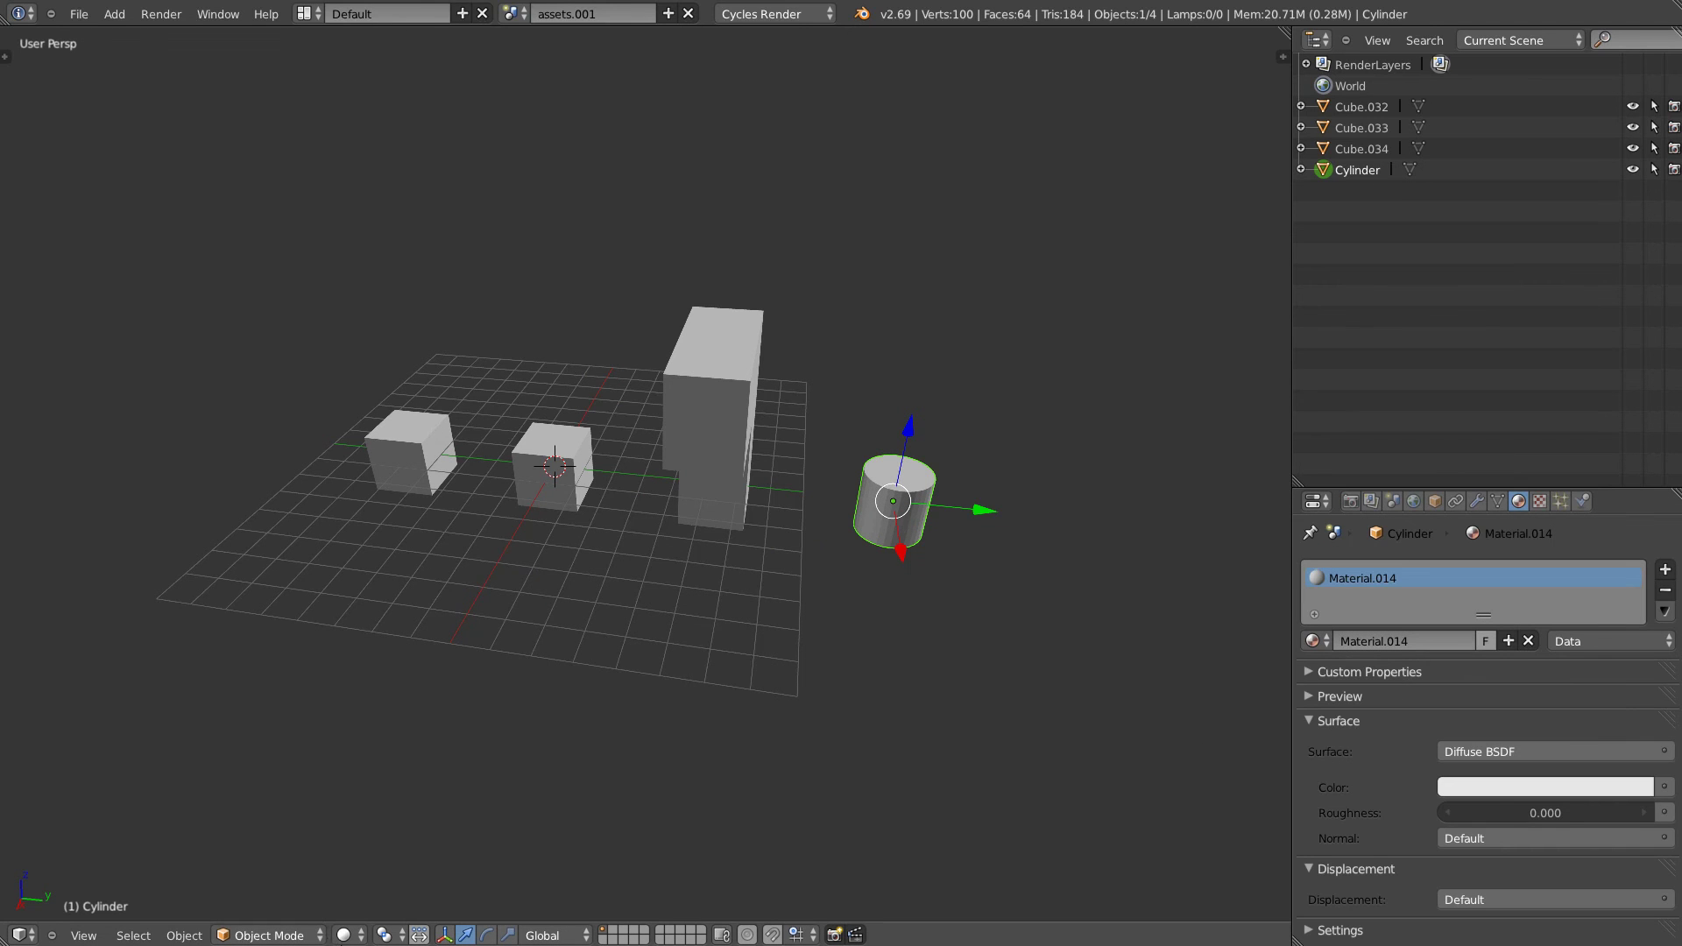
{"action": "left_click", "coordinate": [349, 934]}
{"action": "left_click", "coordinate": [373, 823]}
{"action": "mouse_move", "coordinate": [469, 769]}
{"action": "middle_mouse_down"}
{"action": "mouse_move", "coordinate": [713, 479]}
{"action": "mouse_move", "coordinate": [784, 494]}
{"action": "mouse_move", "coordinate": [649, 499]}
{"action": "mouse_move", "coordinate": [760, 435]}
{"action": "mouse_move", "coordinate": [950, 623]}
{"action": "middle_mouse_up"}
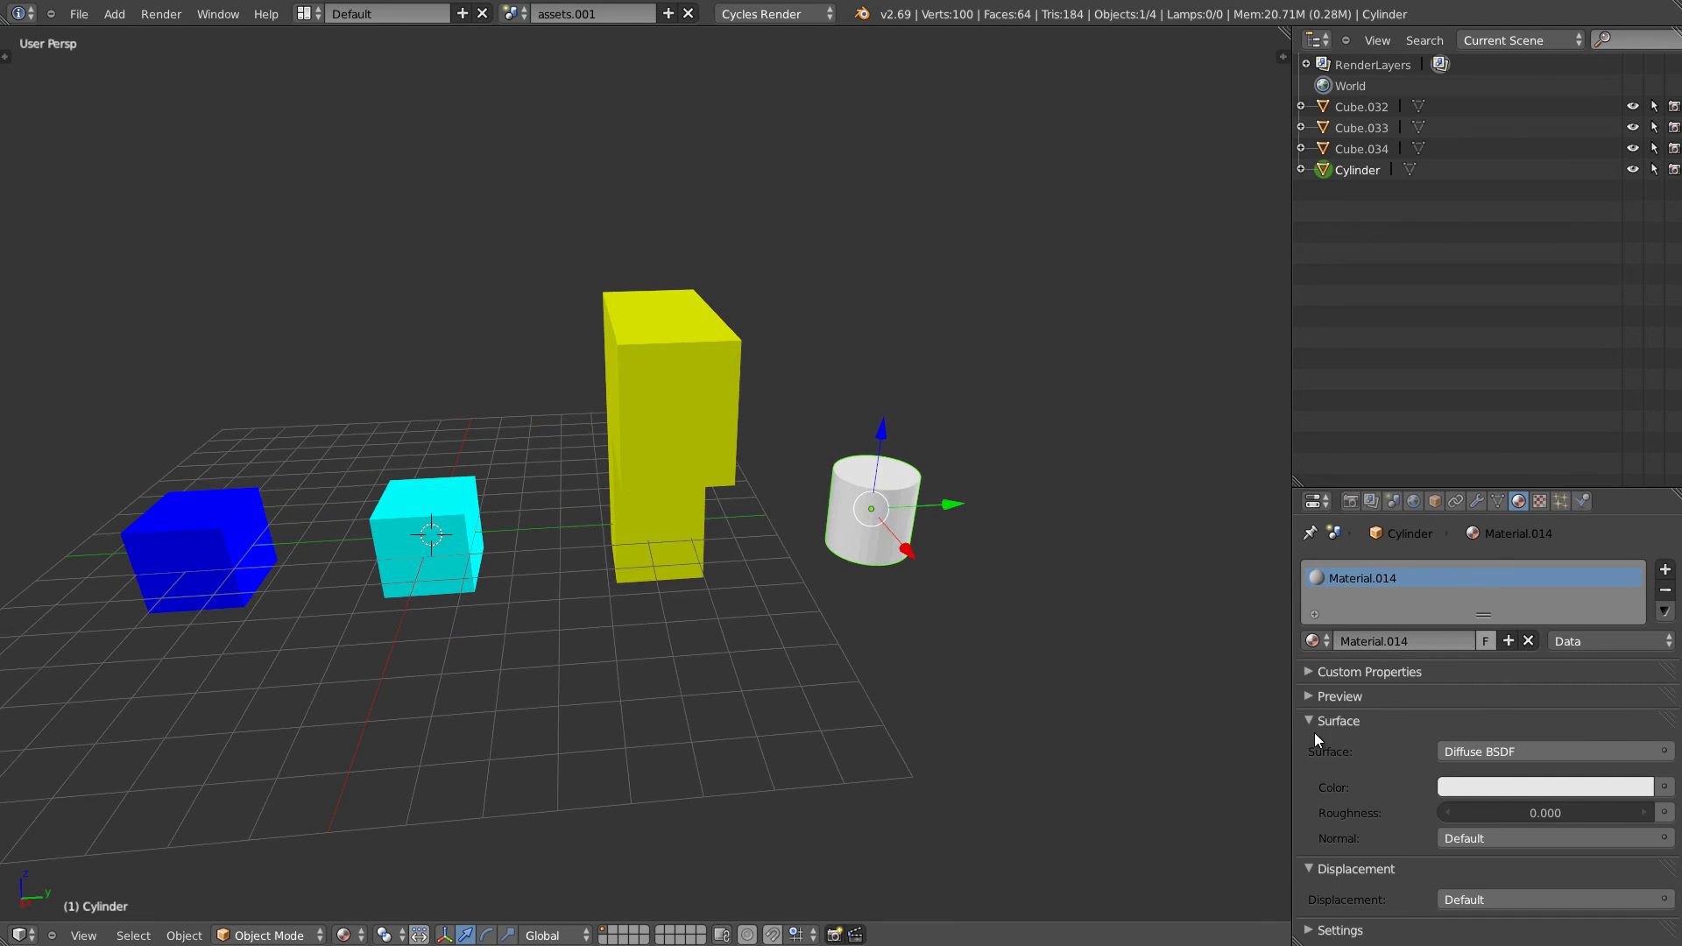
Set the cylinder material's diffuse color to magenta pink with RGB 0.800, 0.000, 0.250.
{"action": "left_click", "coordinate": [1494, 788]}
{"action": "left_click", "coordinate": [1580, 658]}
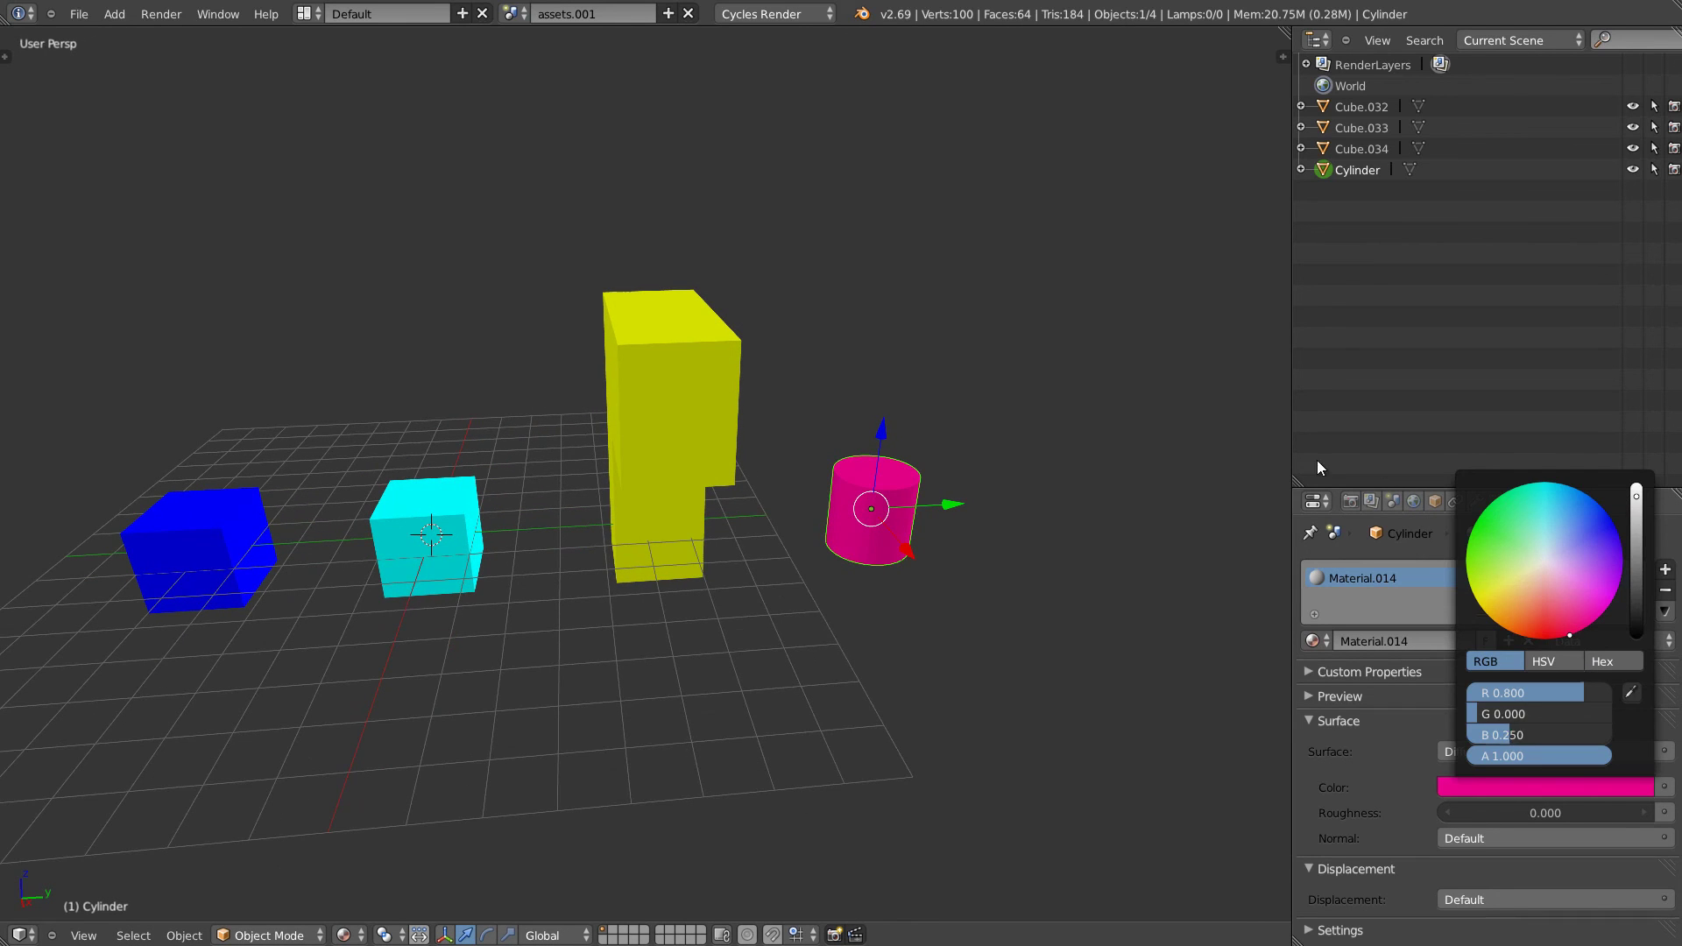
{"action": "middle_click_drag", "start_coordinate": [509, 363], "coordinate": [622, 278]}
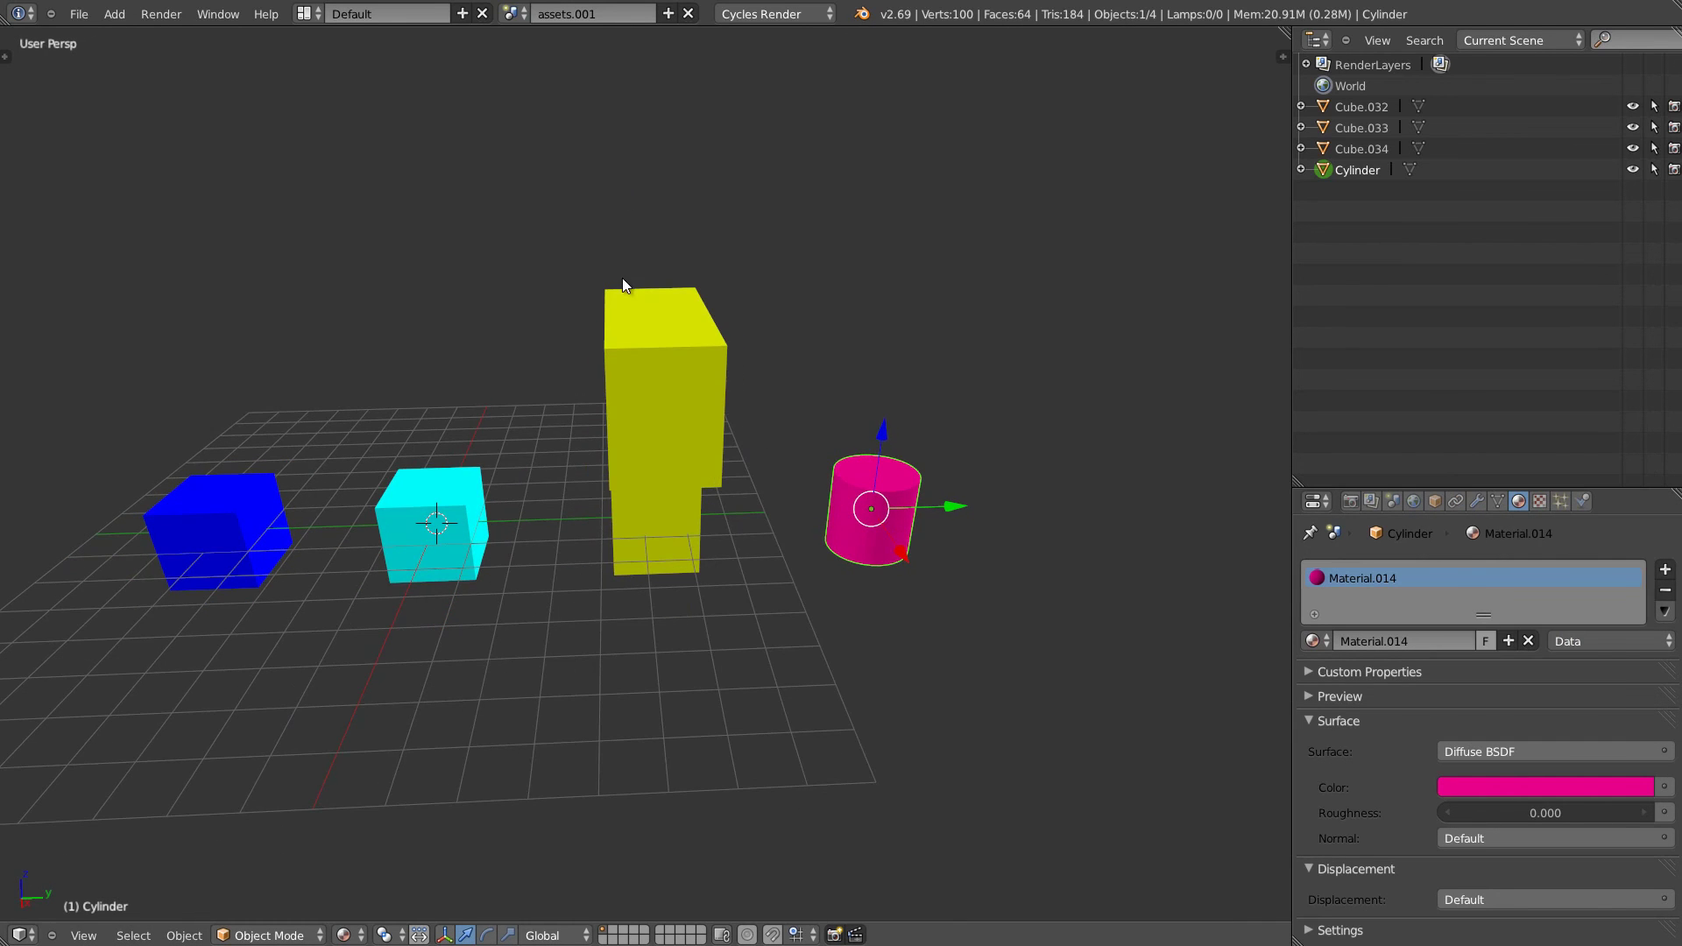
Switch to the rendu scene and check whether it contains the pink cylinder.
{"action": "left_click", "coordinate": [508, 16]}
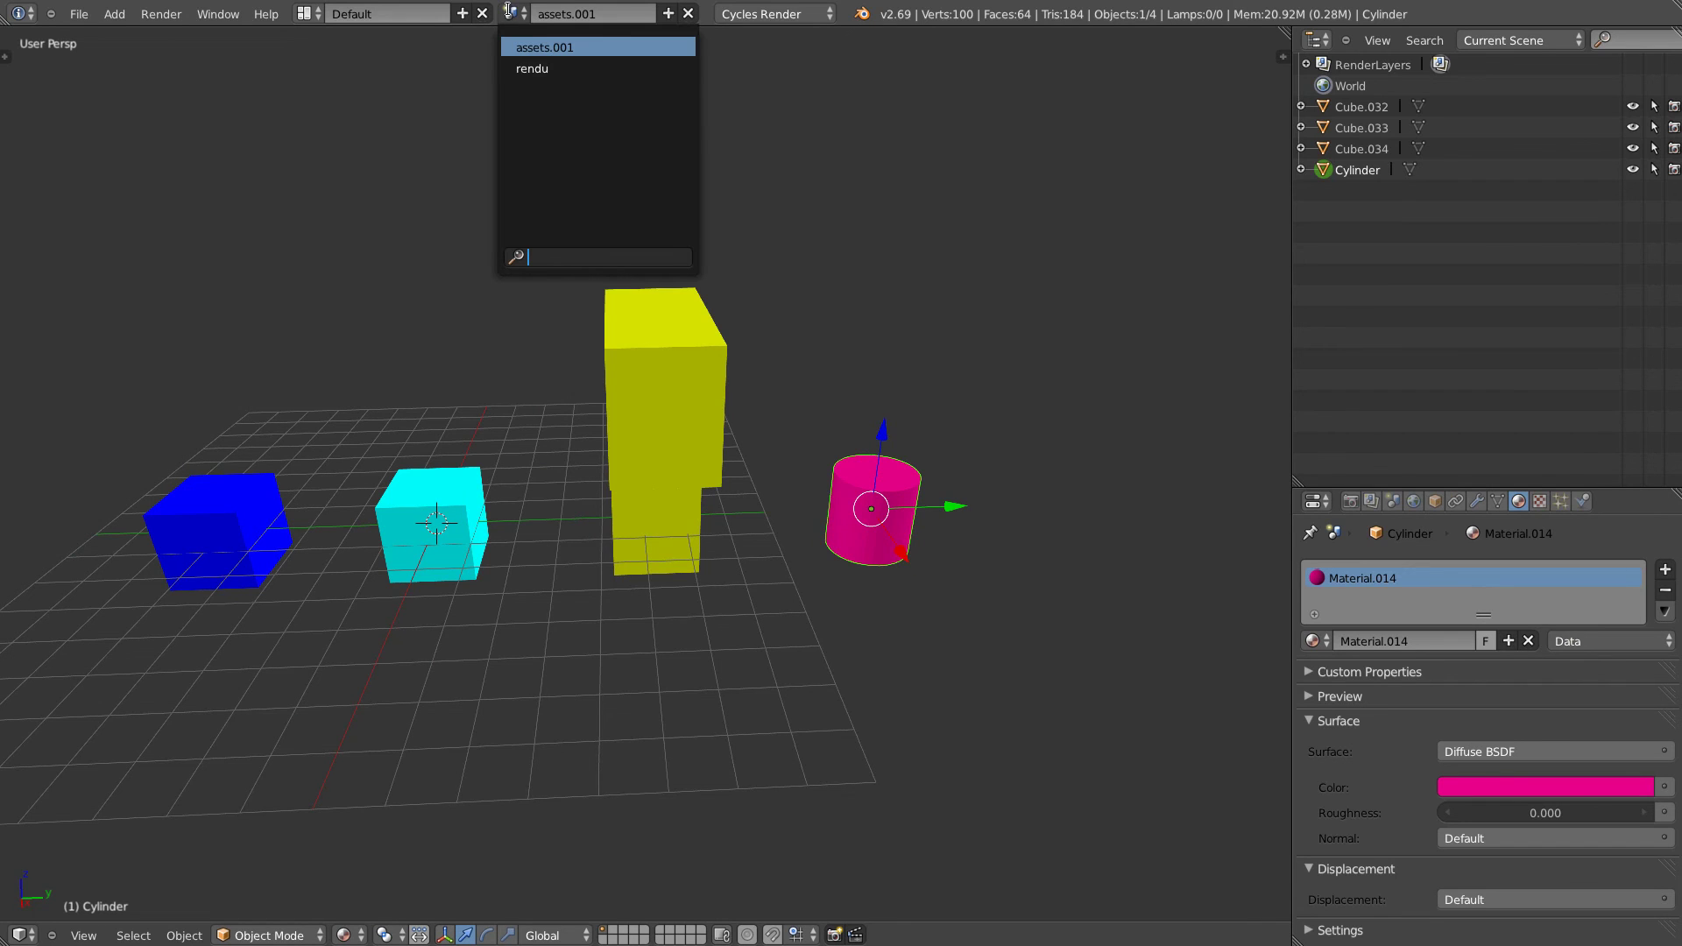
{"action": "left_click", "coordinate": [531, 70]}
{"action": "middle_click_drag", "start_coordinate": [727, 282], "coordinate": [768, 223]}
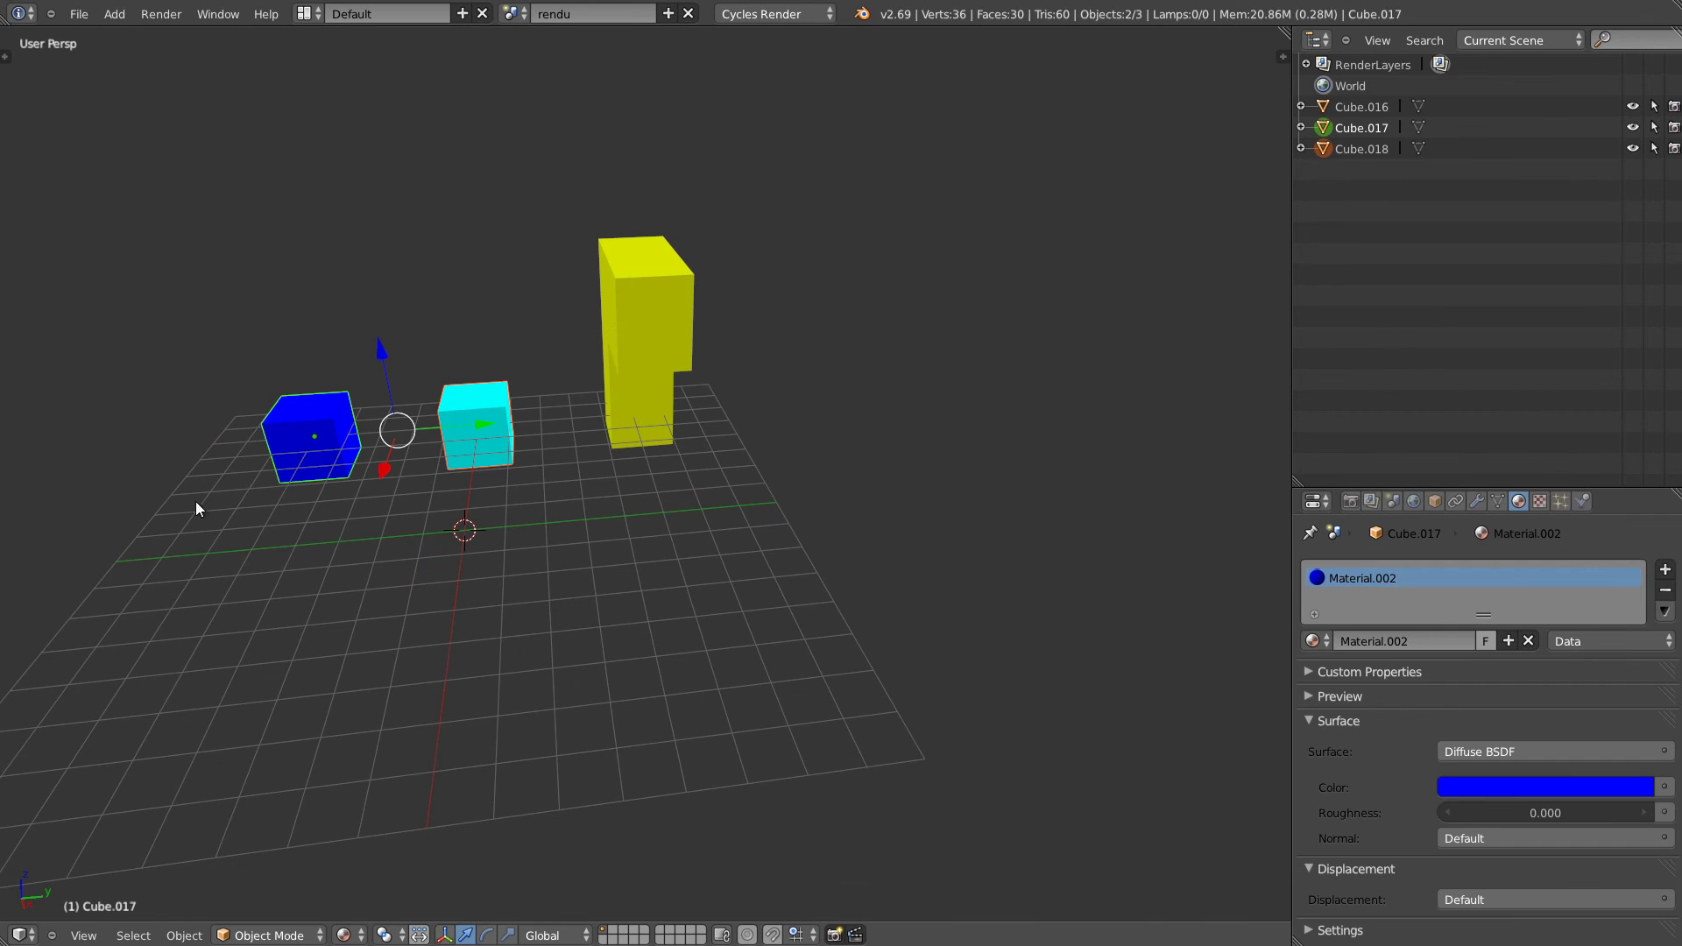
{"action": "middle_click_drag", "start_coordinate": [639, 390], "coordinate": [653, 344]}
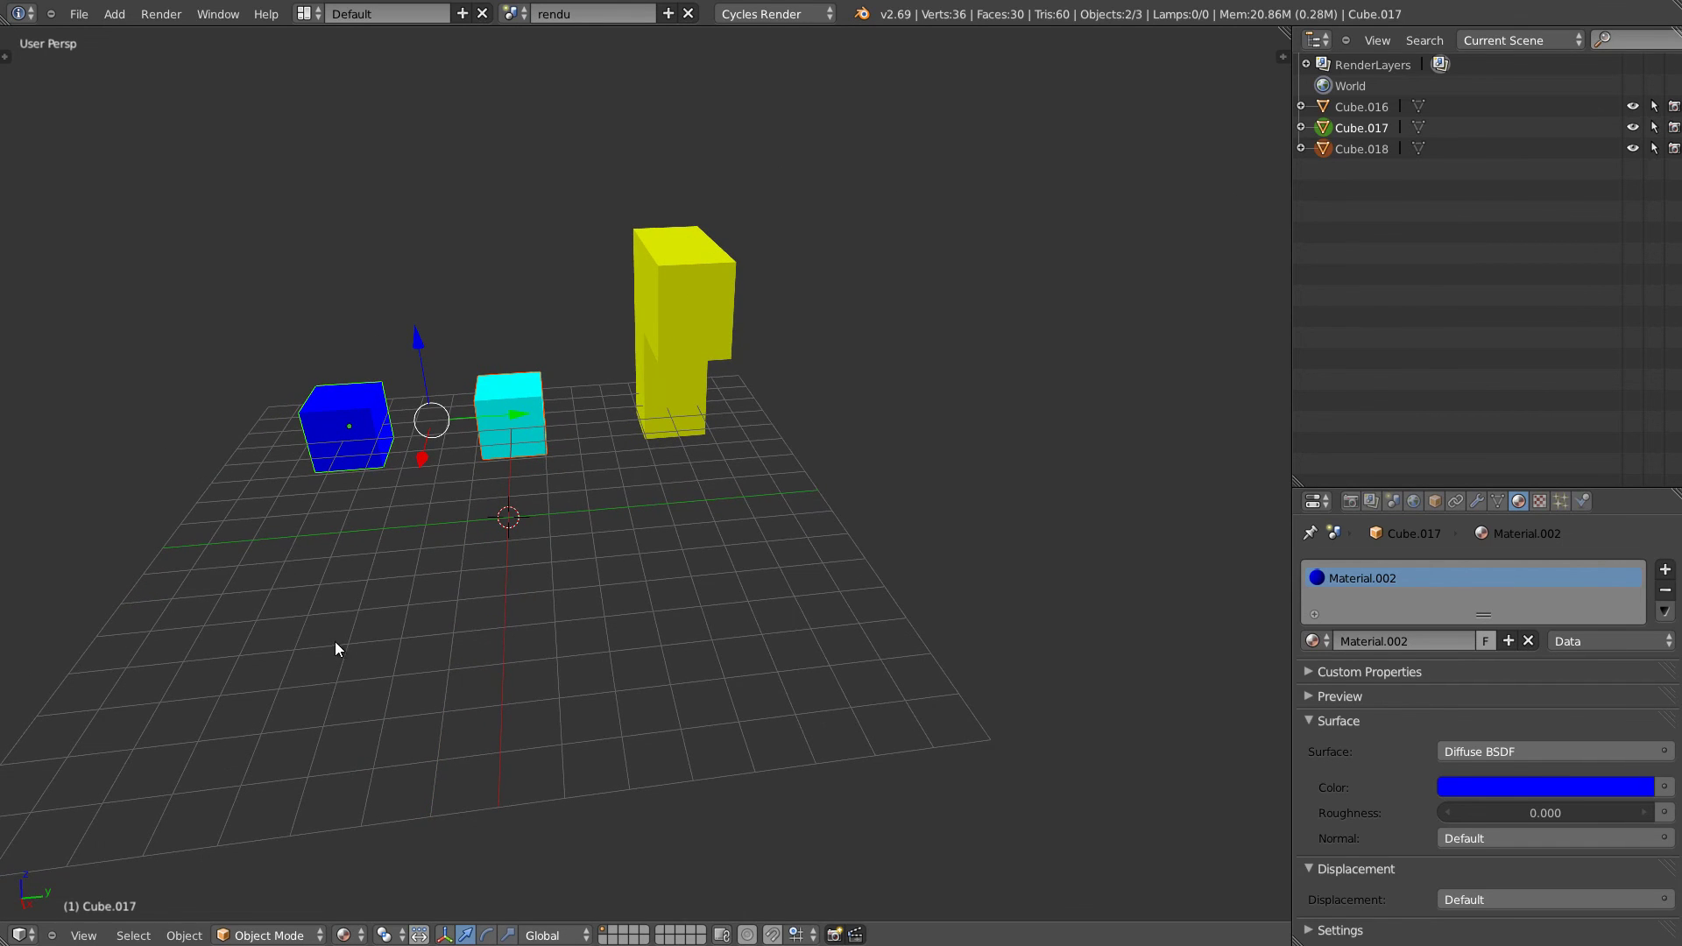
Set the outliner to show All Scenes and expand the contents of assets.001 and rendu.
{"action": "left_click", "coordinate": [1497, 39]}
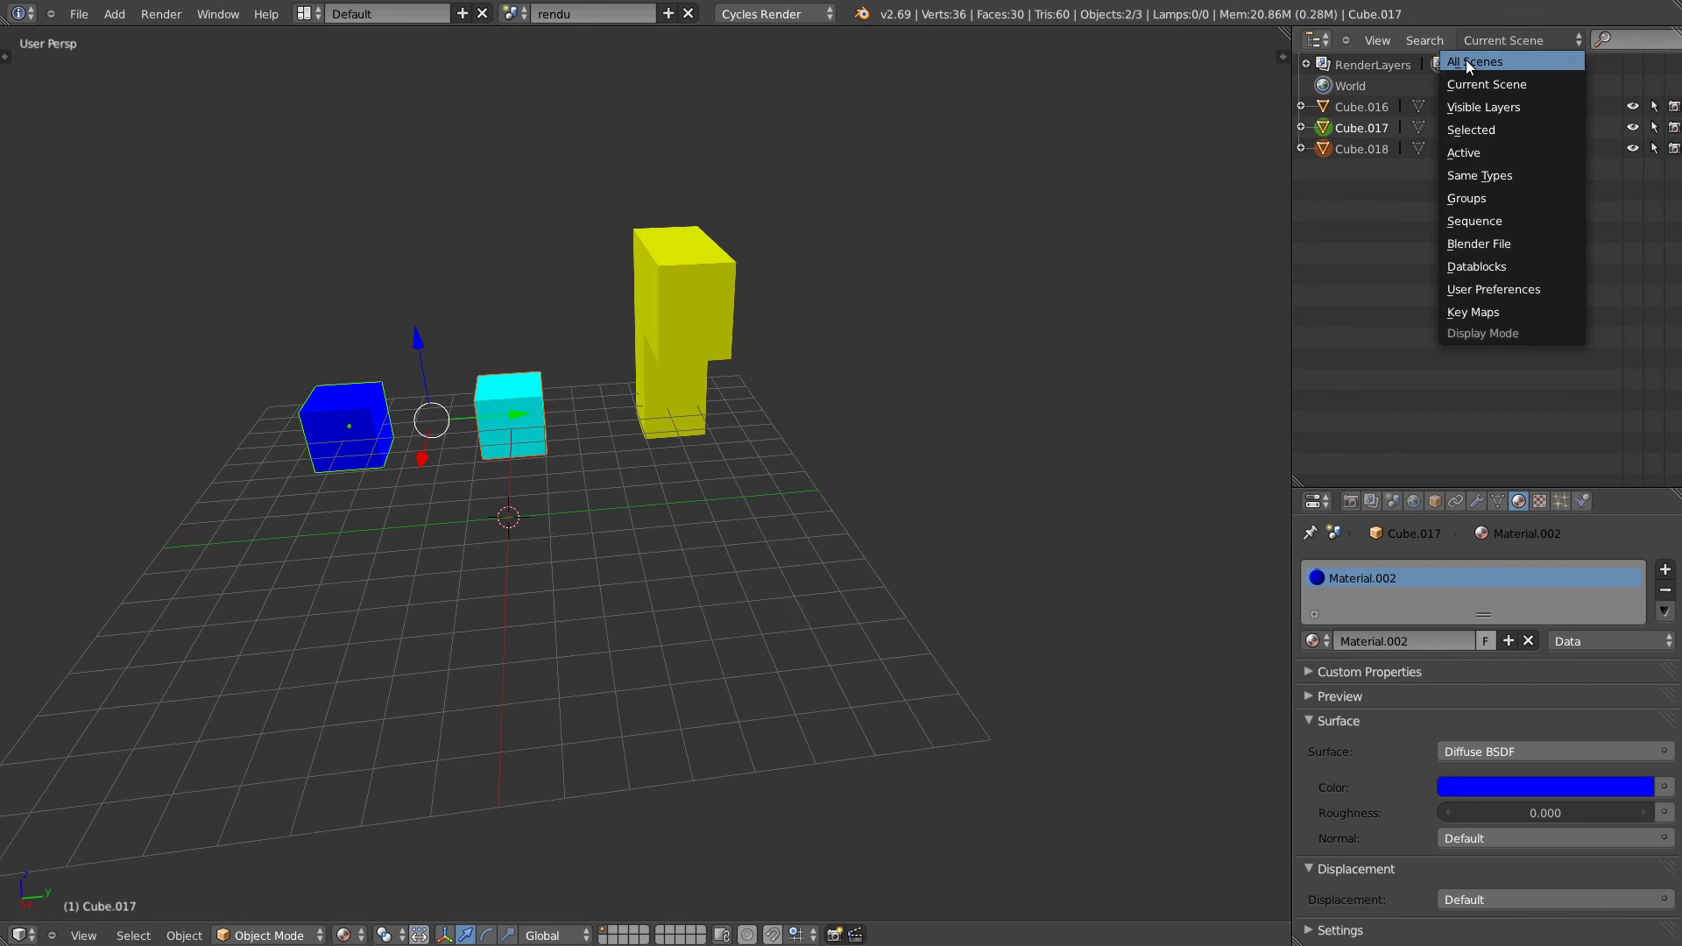
{"action": "left_click", "coordinate": [1463, 59]}
{"action": "left_click", "coordinate": [1299, 64]}
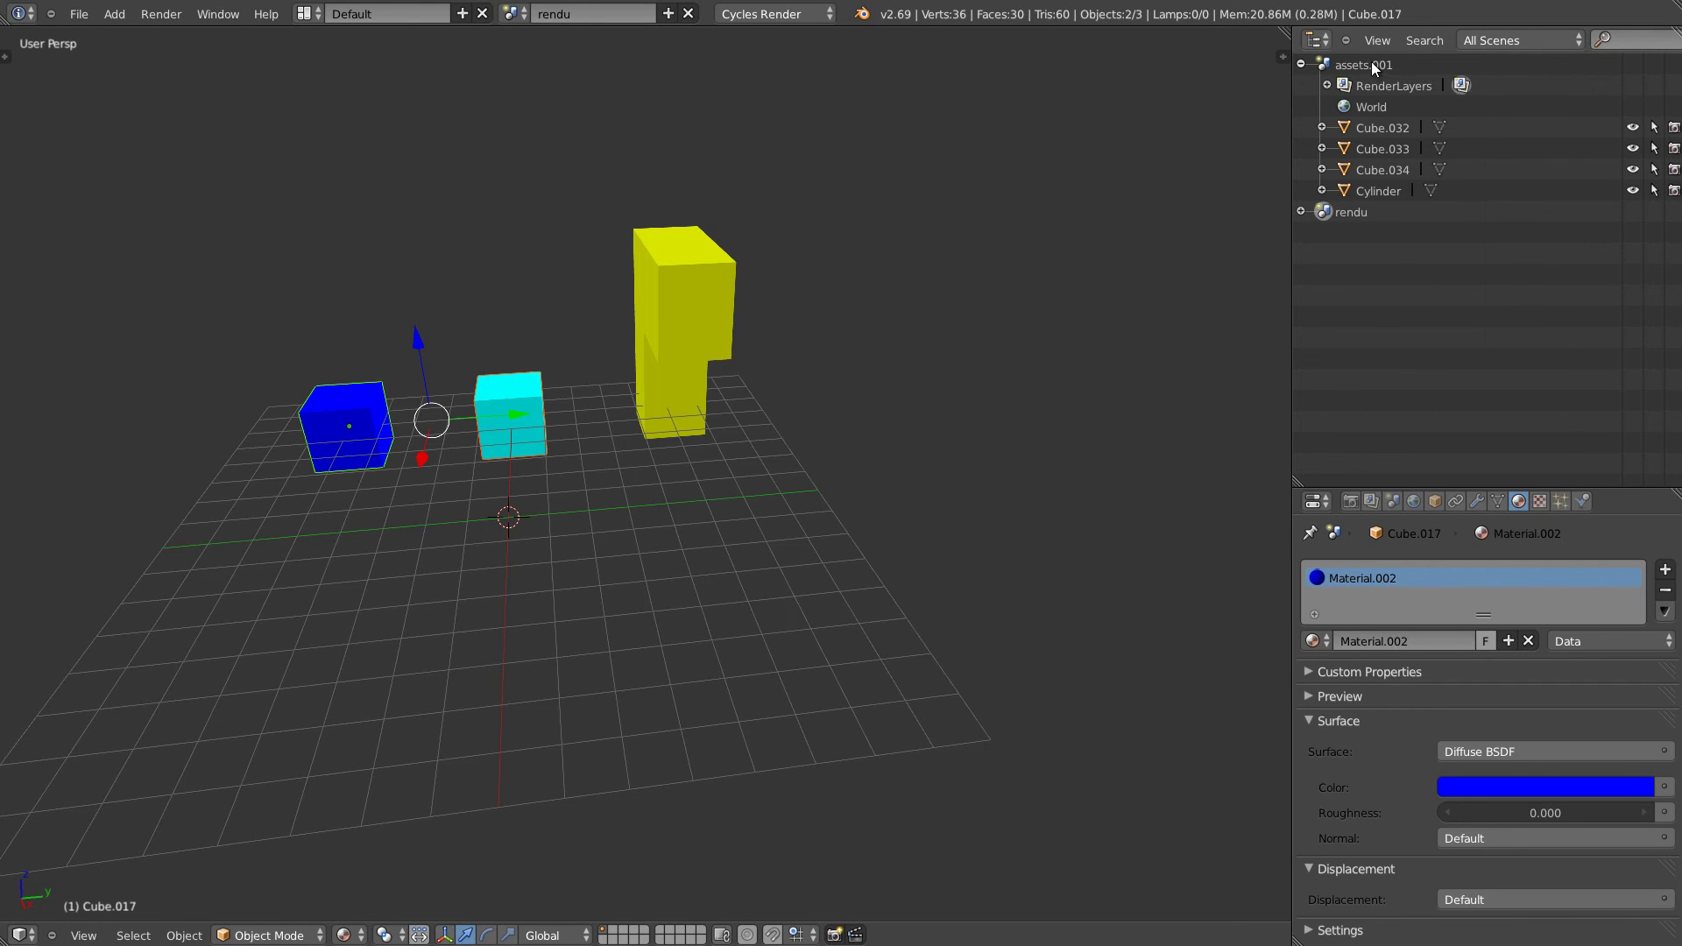
{"action": "left_click", "coordinate": [1300, 212]}
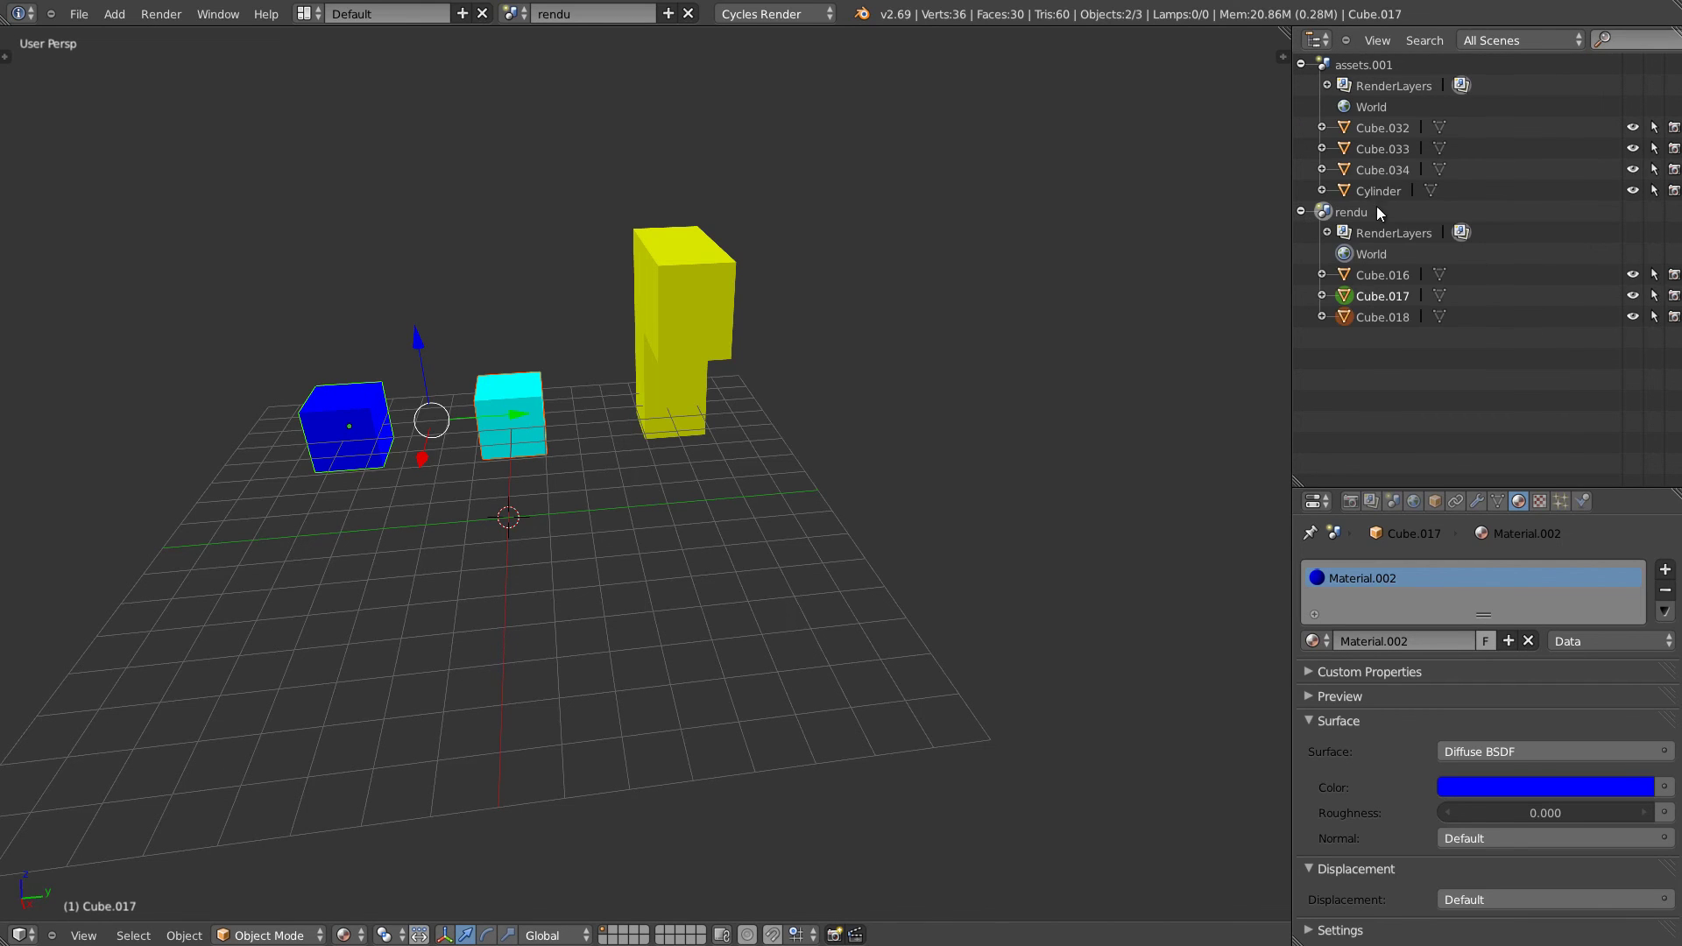
Link the cylinder from assets.001 into the rendu scene through the outliner and switch to rendu.
{"action": "left_click", "coordinate": [1348, 191]}
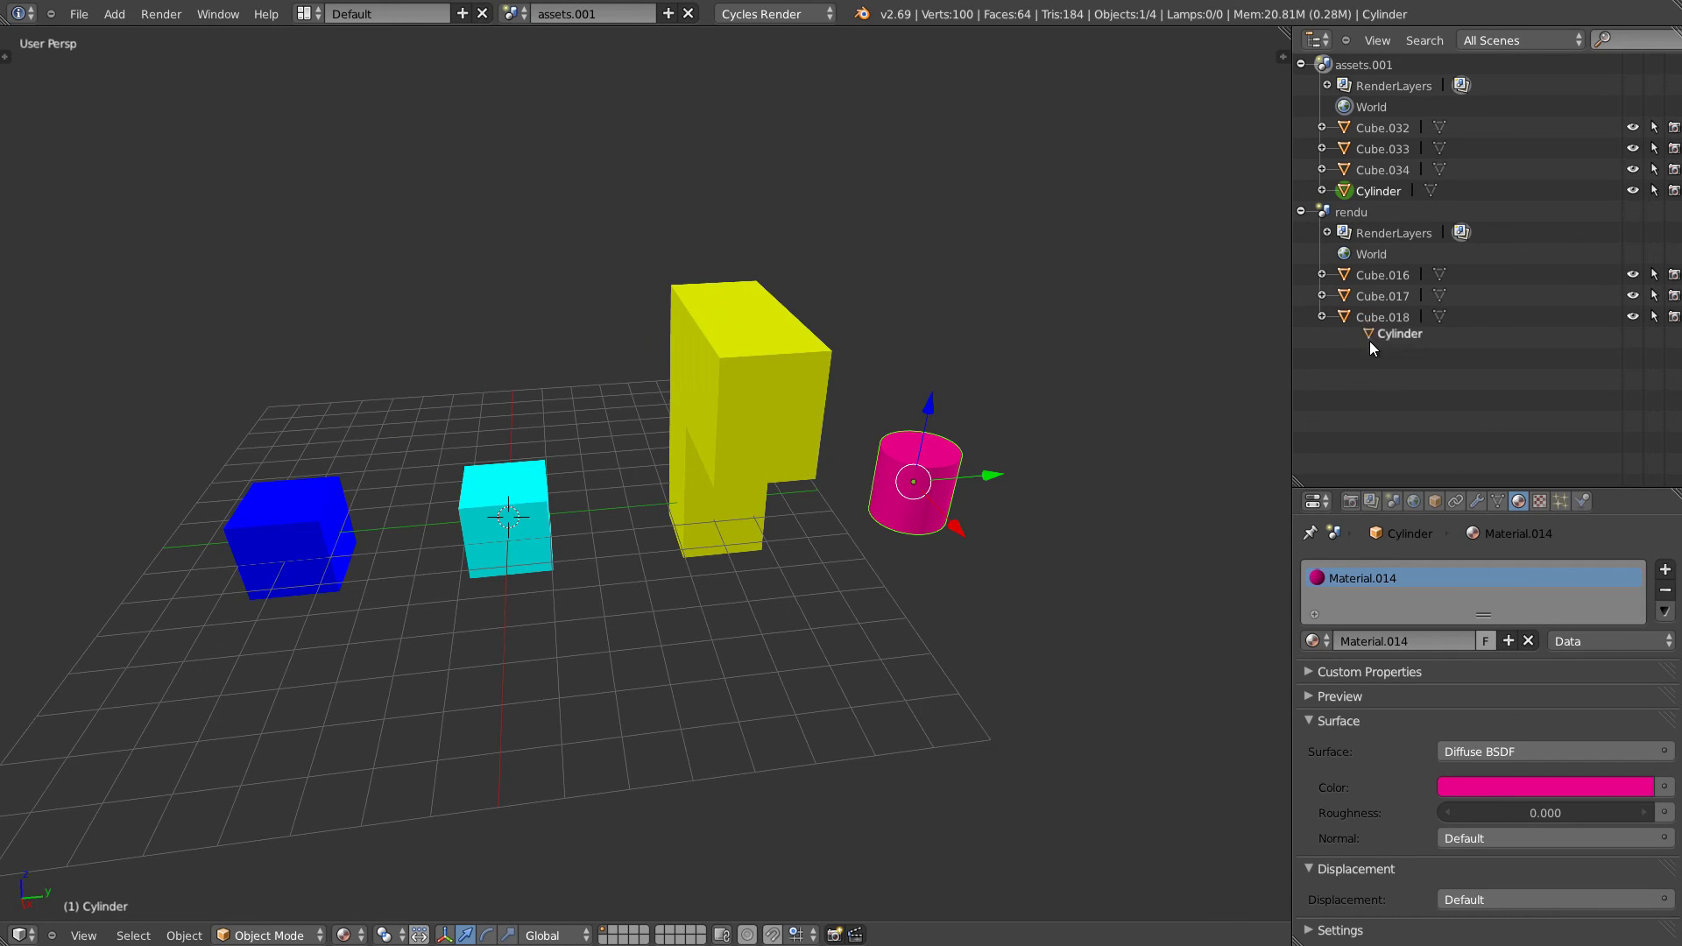
{"action": "left_click_drag", "start_coordinate": [1348, 191], "coordinate": [1343, 223]}
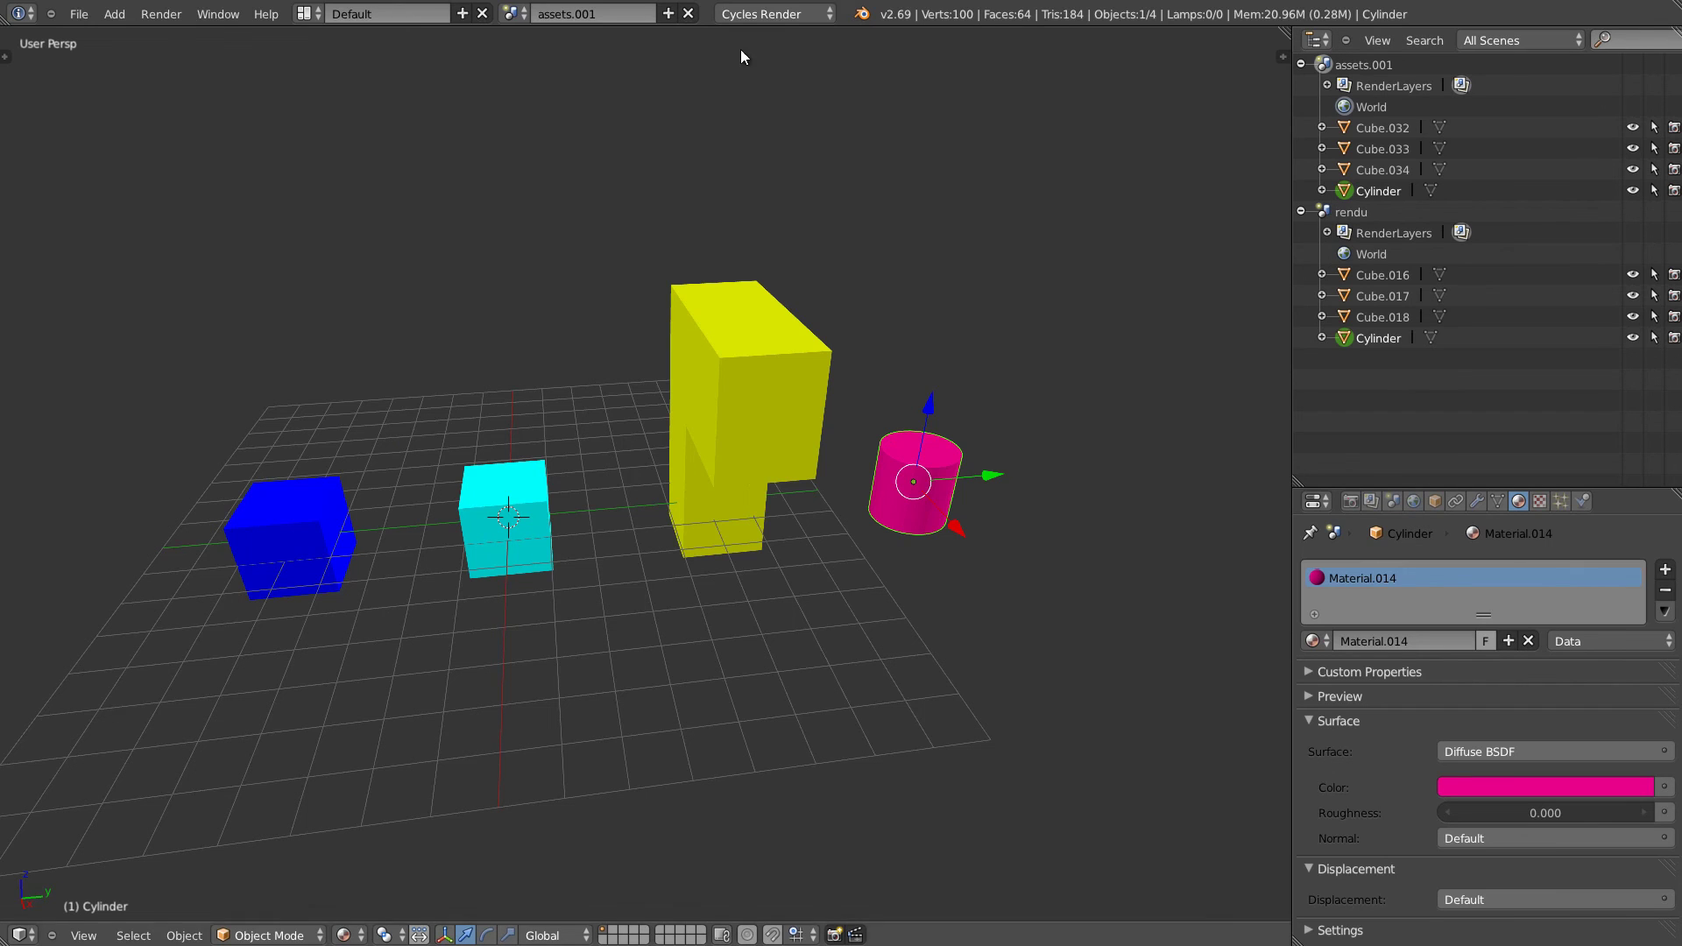
{"action": "left_click", "coordinate": [511, 13]}
{"action": "left_click", "coordinate": [533, 67]}
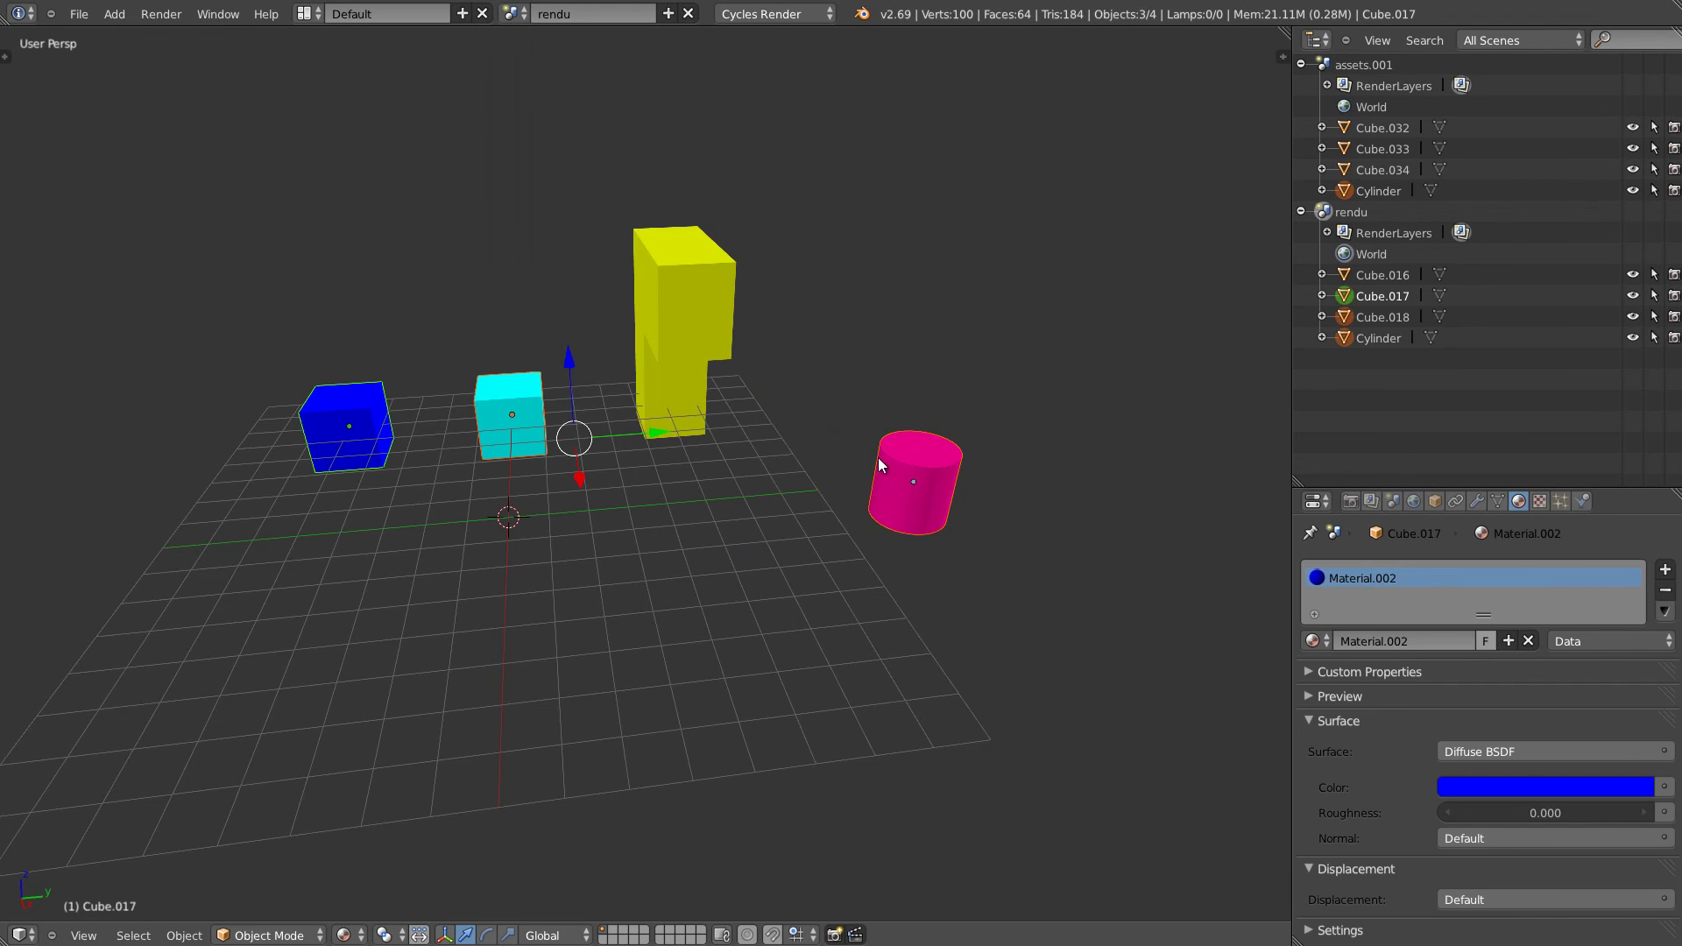
Change the diffuse color of the linked cylinder's material to green in the rendu scene.
{"action": "middle_click_drag", "start_coordinate": [860, 454], "coordinate": [881, 417]}
{"action": "right_click", "coordinate": [881, 417]}
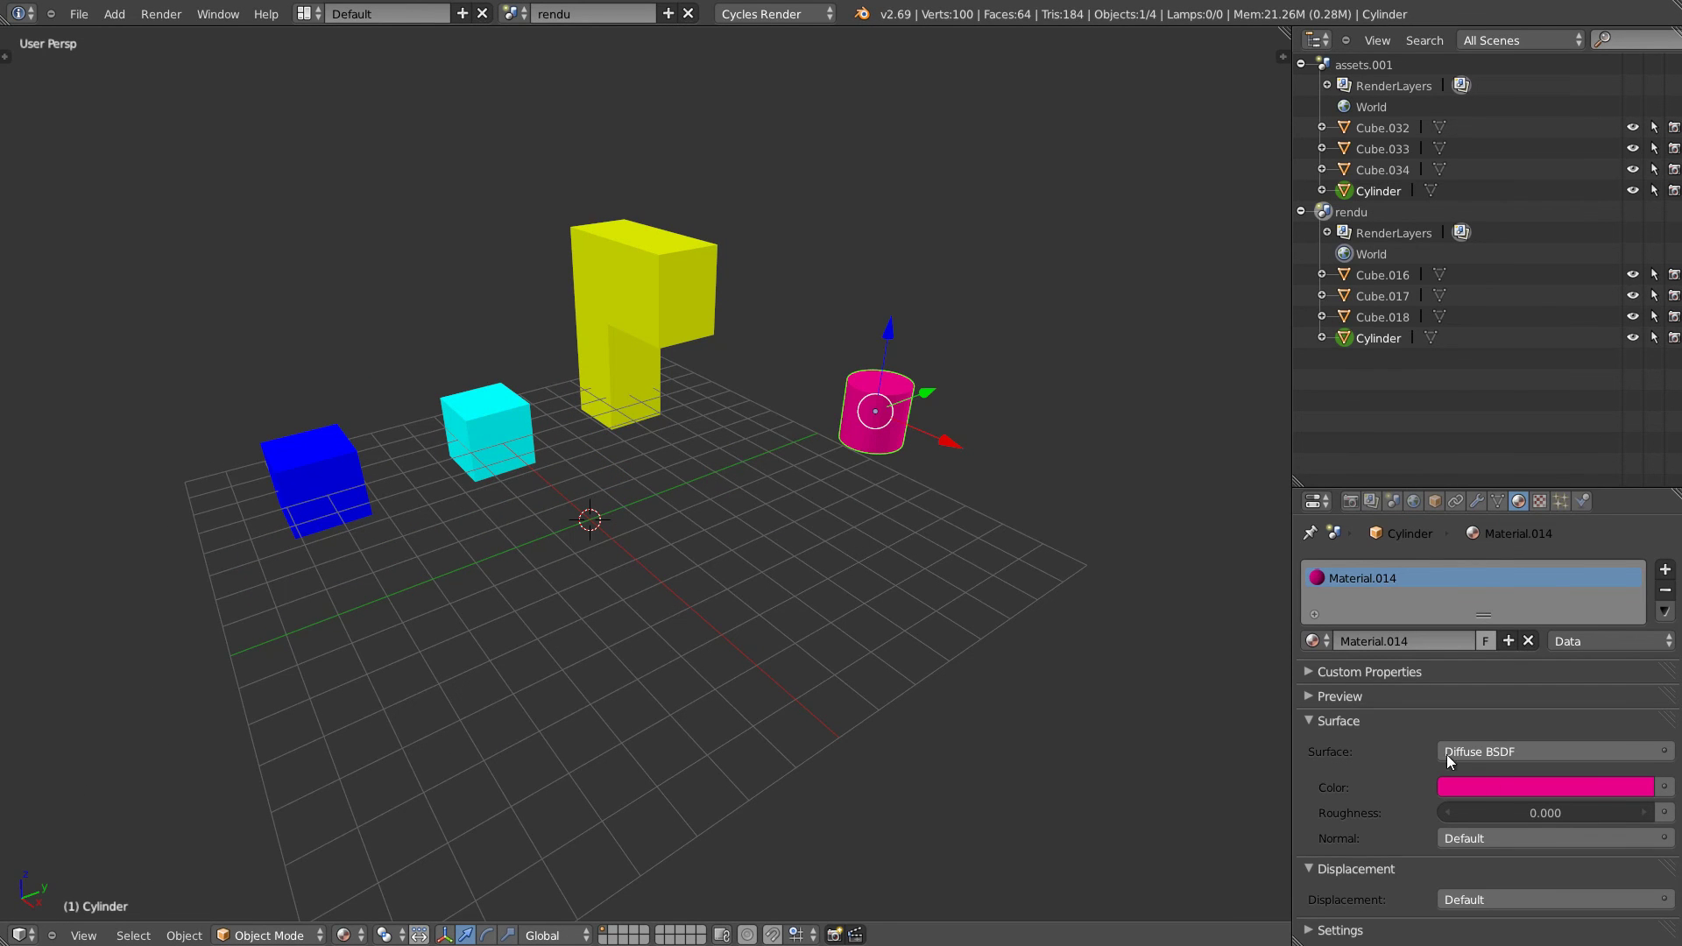
{"action": "left_click", "coordinate": [1506, 787]}
{"action": "left_click_drag", "start_coordinate": [1543, 548], "coordinate": [1440, 523]}
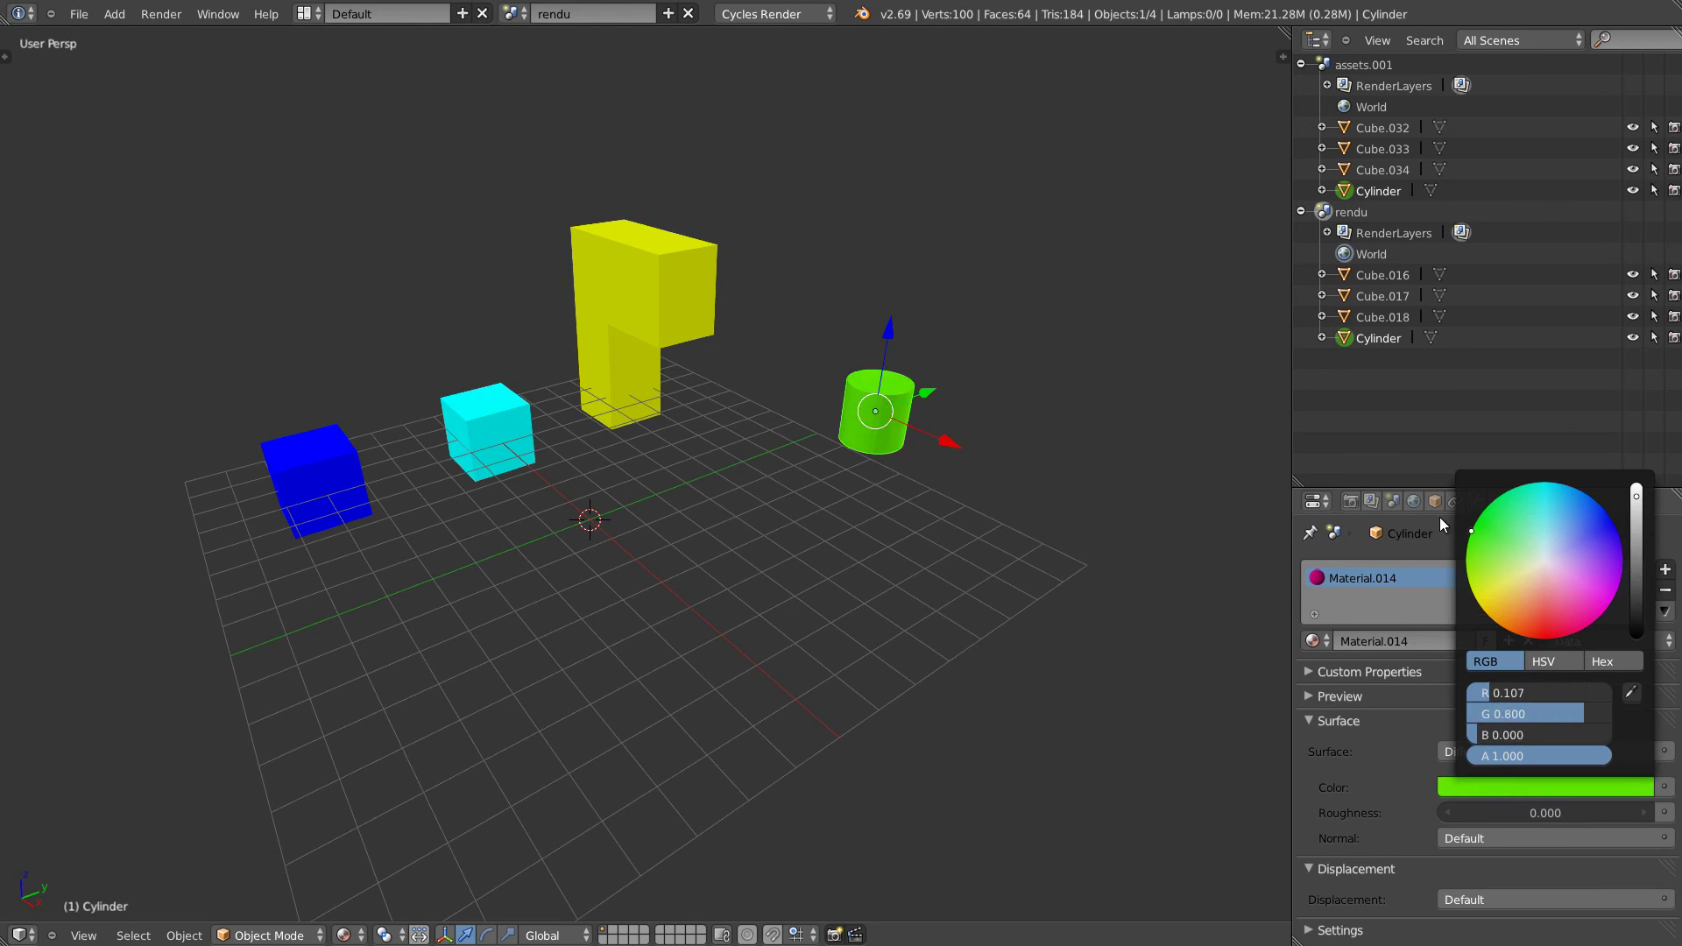
Alternate between the assets.001 and rendu scenes and compare the shared cylinder's color and position.
{"action": "left_click", "coordinate": [511, 13]}
{"action": "left_click", "coordinate": [533, 47]}
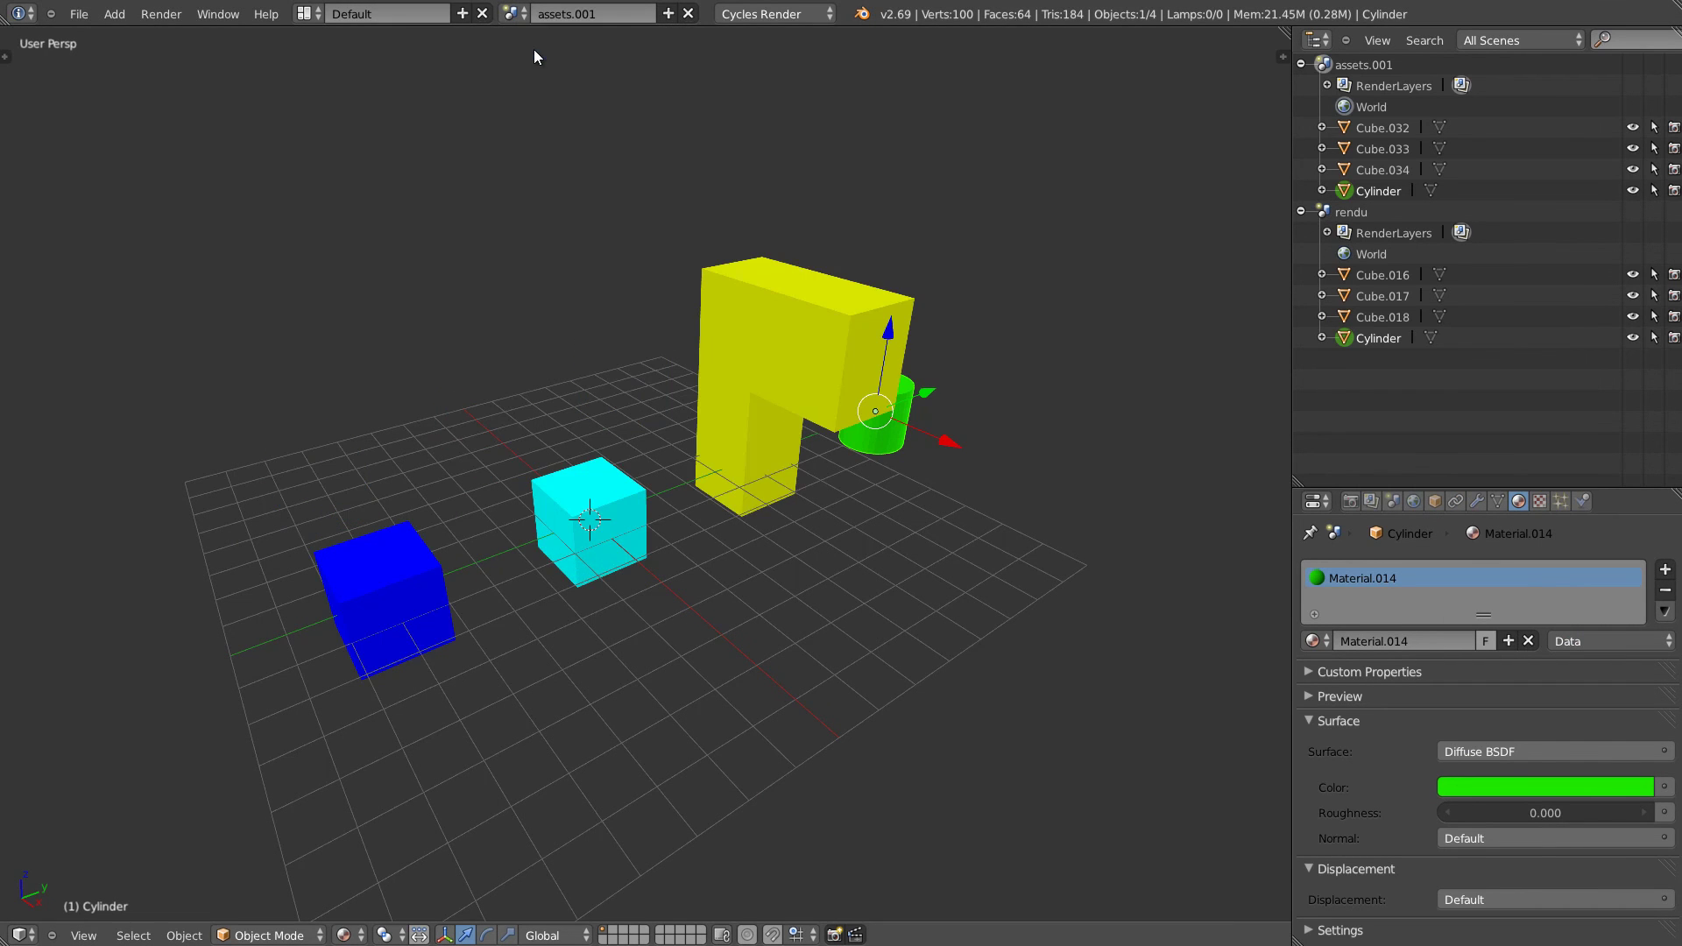
{"action": "middle_click_drag", "start_coordinate": [872, 412], "coordinate": [897, 423]}
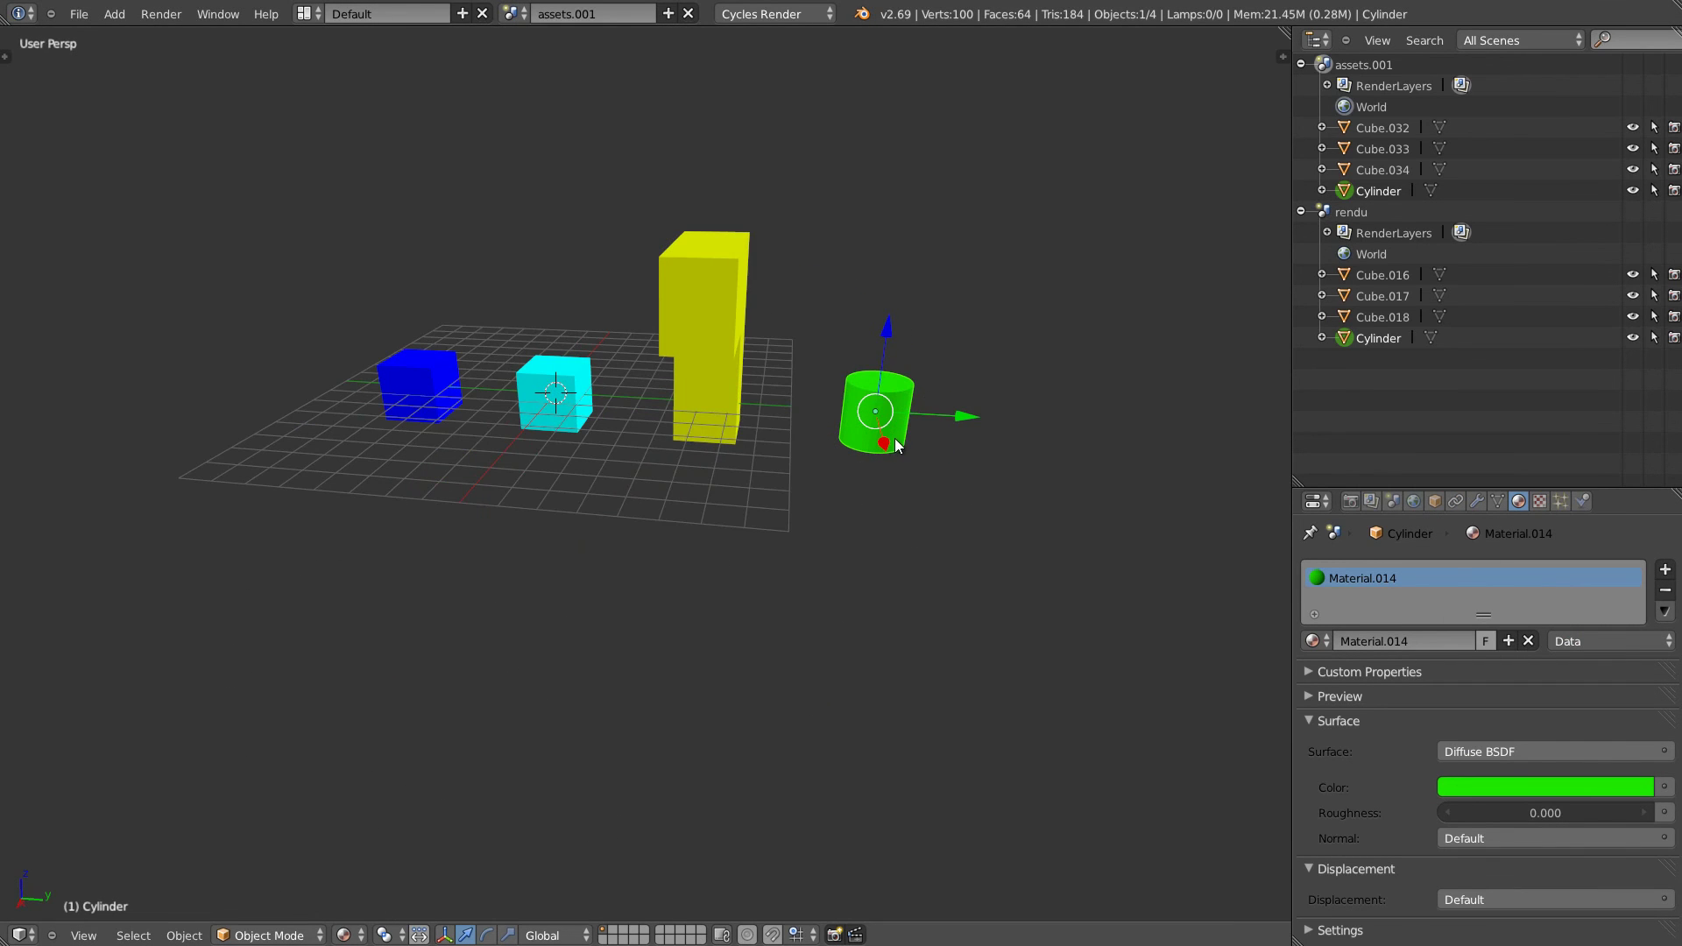
{"action": "left_click", "coordinate": [510, 13]}
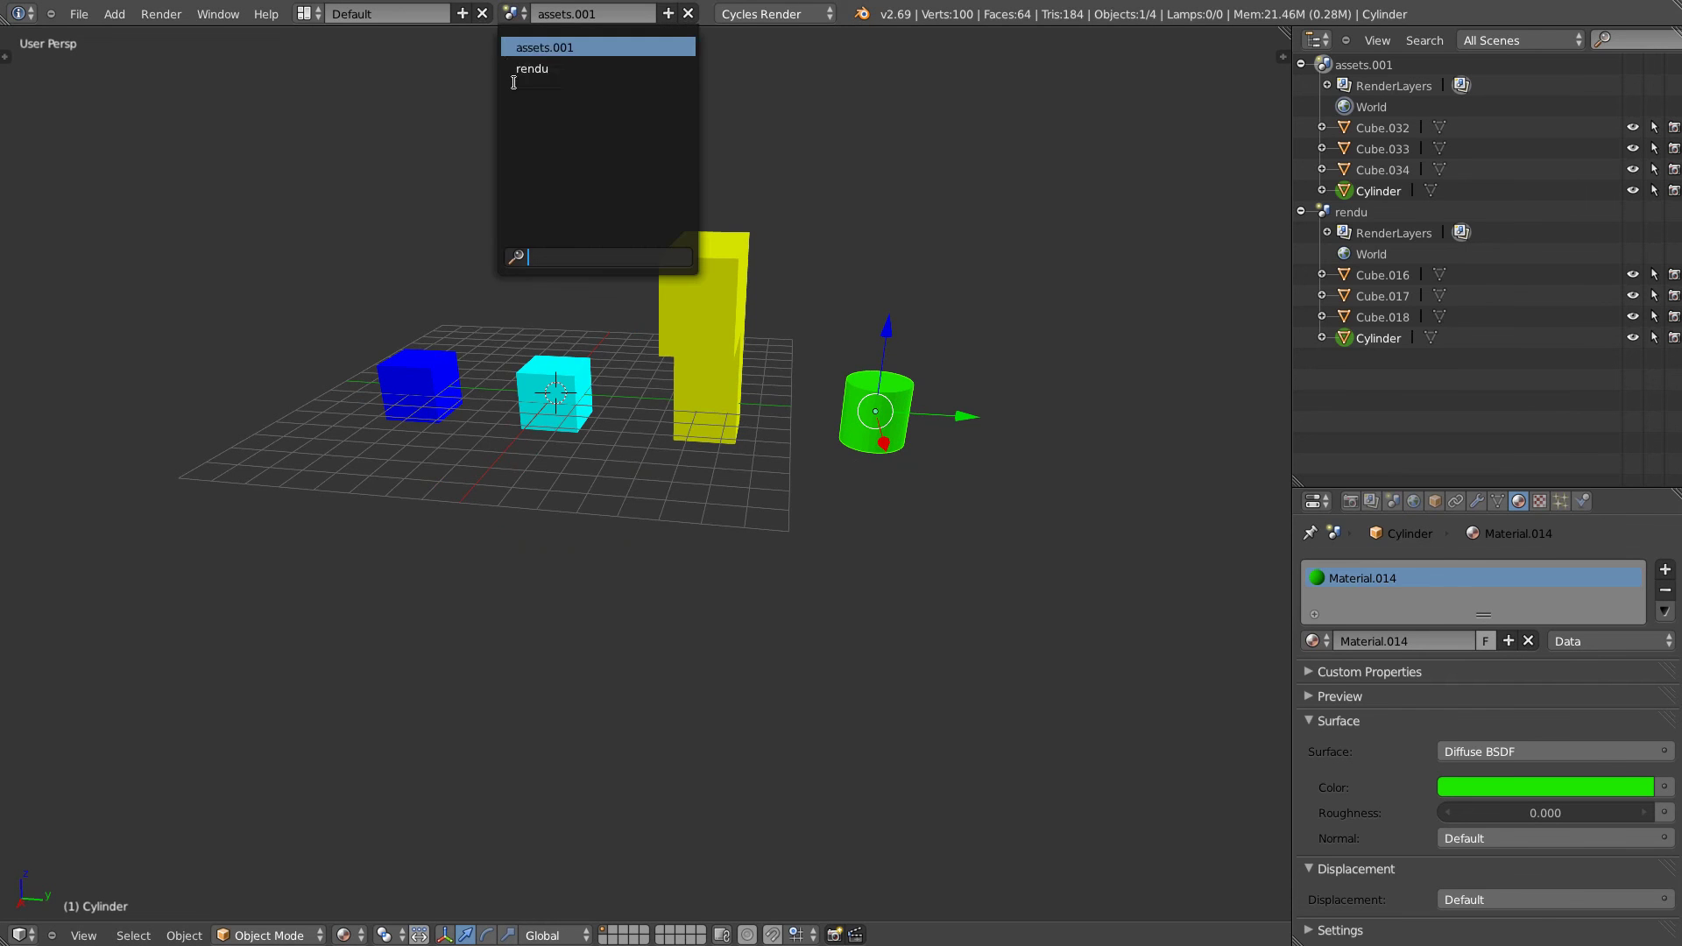
{"action": "left_click", "coordinate": [528, 68]}
{"action": "middle_click_drag", "start_coordinate": [869, 367], "coordinate": [720, 111]}
{"action": "scroll", "coordinate": [824, 409], "scroll_direction": "up", "scroll_amount": 3}
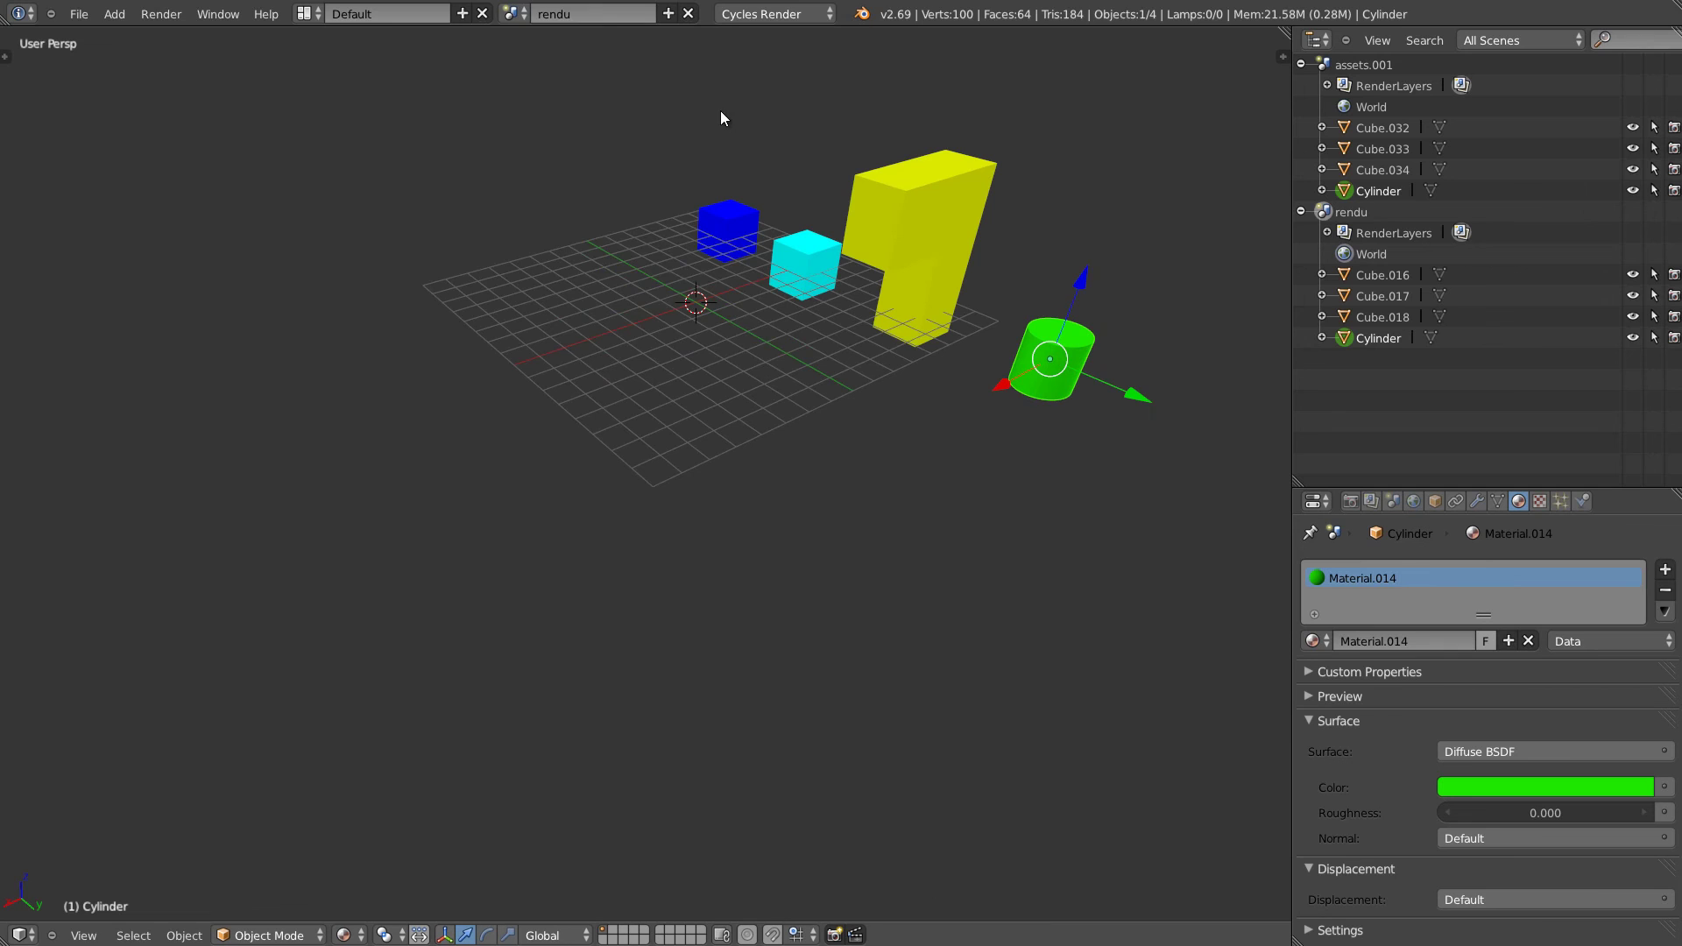
{"action": "left_click", "coordinate": [511, 13]}
{"action": "left_click", "coordinate": [522, 45]}
{"action": "middle_click_drag", "start_coordinate": [1001, 305], "coordinate": [977, 404]}
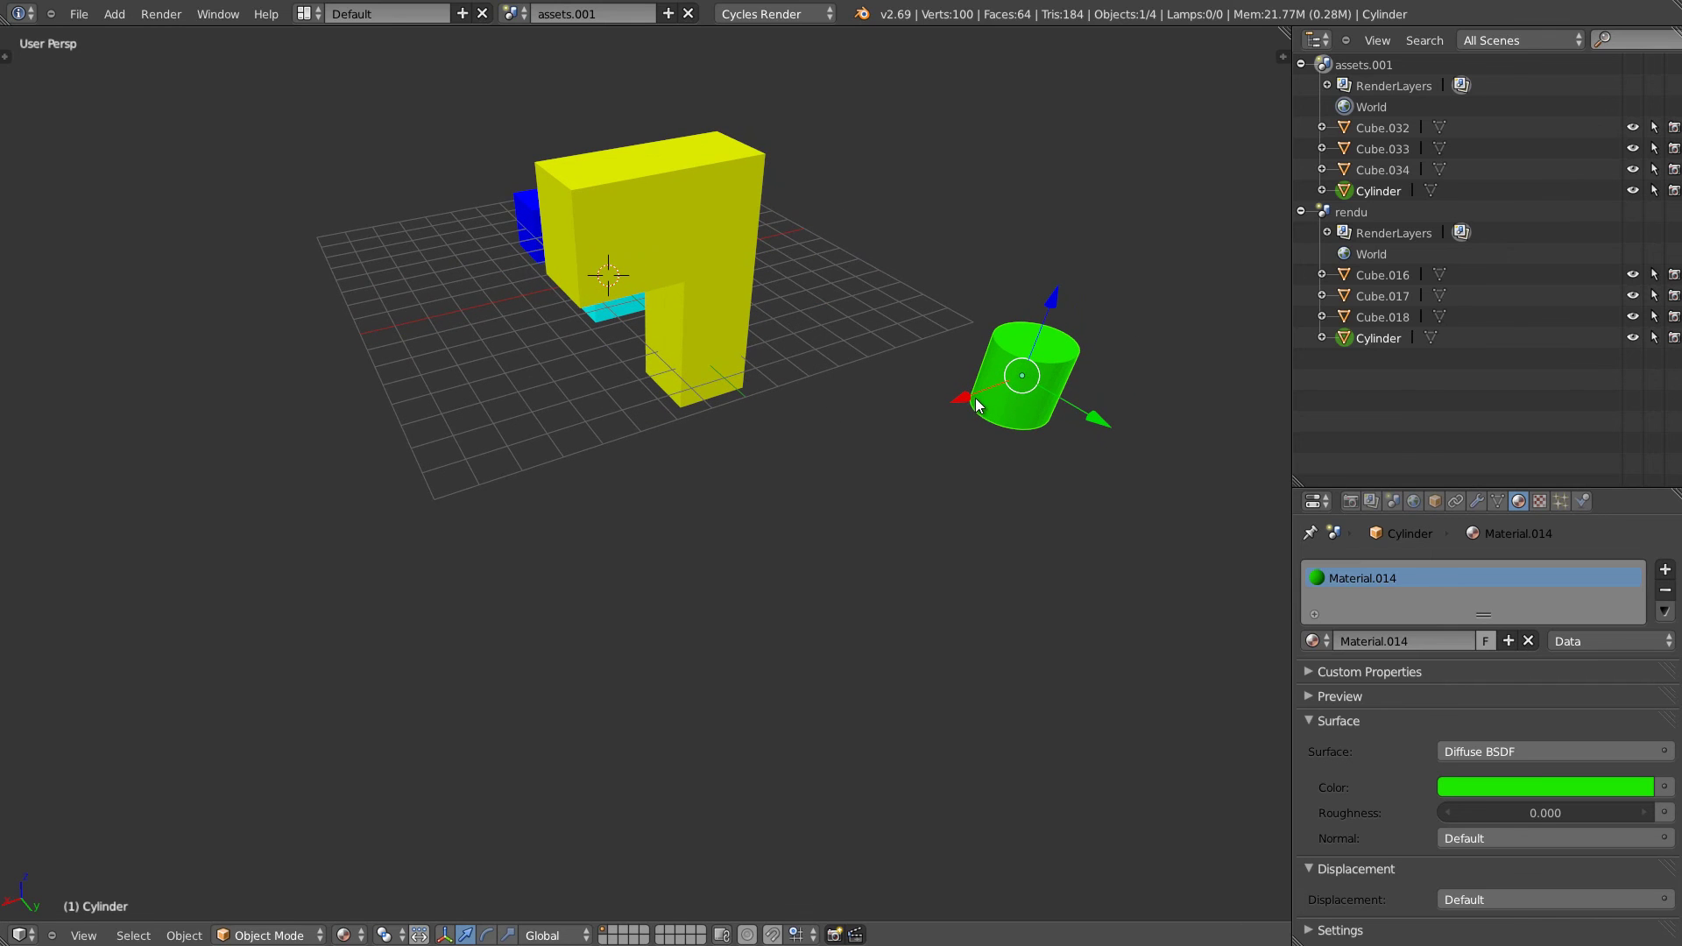
Return to the rendu scene and delete its linked cylinder.
{"action": "left_click", "coordinate": [524, 14]}
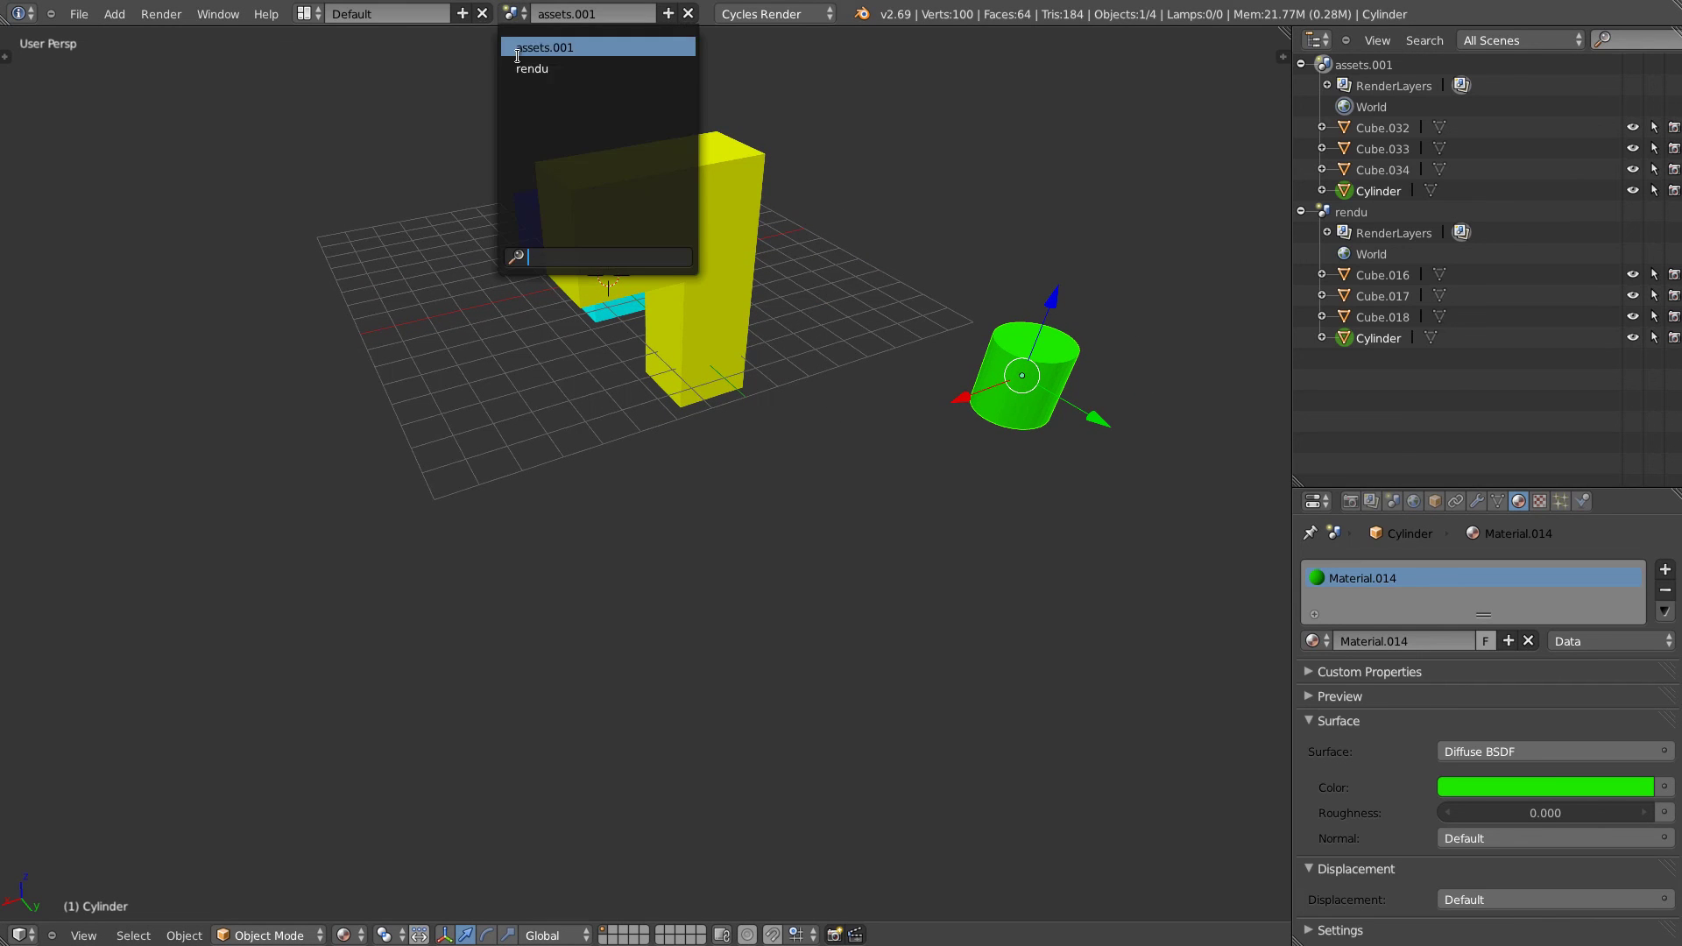
{"action": "left_click", "coordinate": [522, 60]}
{"action": "key", "text": "x"}
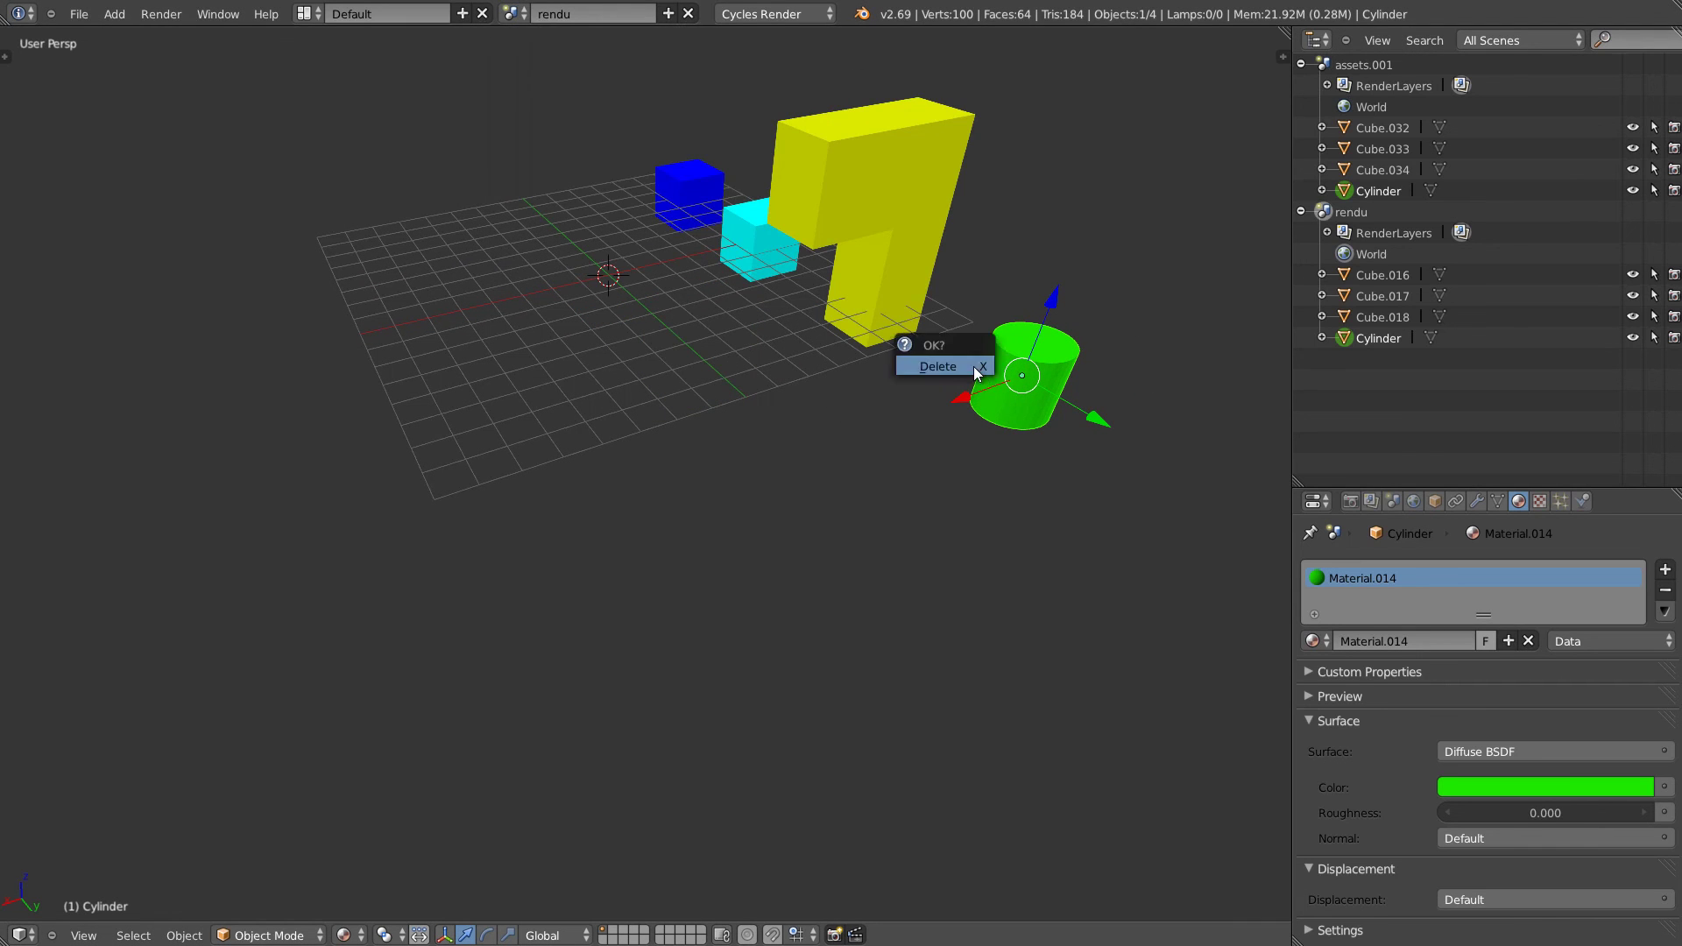
{"action": "left_click", "coordinate": [944, 366]}
Add a plane to the rendu scene and move it along the Y axis to the edge of the grid.
{"action": "middle_click_drag", "start_coordinate": [944, 366], "coordinate": [809, 448]}
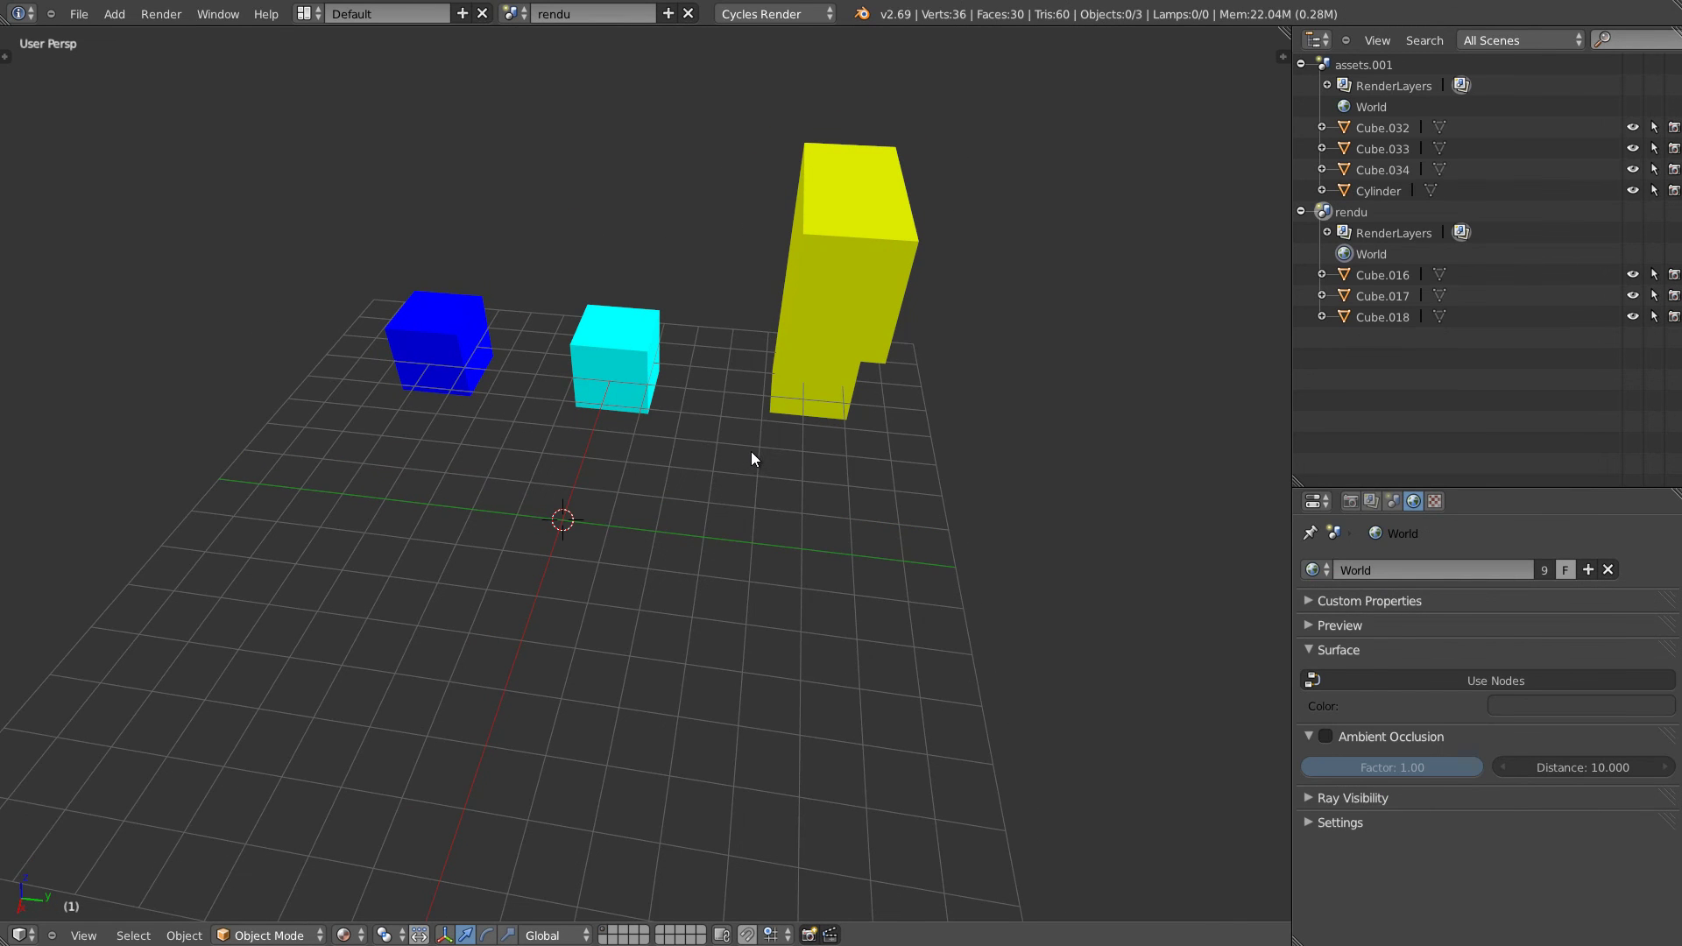
{"action": "key", "text": "shift+a"}
{"action": "mouse_move", "coordinate": [760, 451]}
{"action": "left_click", "coordinate": [829, 454]}
{"action": "left_click_drag", "start_coordinate": [618, 530], "coordinate": [1003, 573]}
Replace the plane's mesh data with the Cylinder mesh and move the object off the grid beyond the tall L-shaped box.
{"action": "left_click", "coordinate": [1497, 502]}
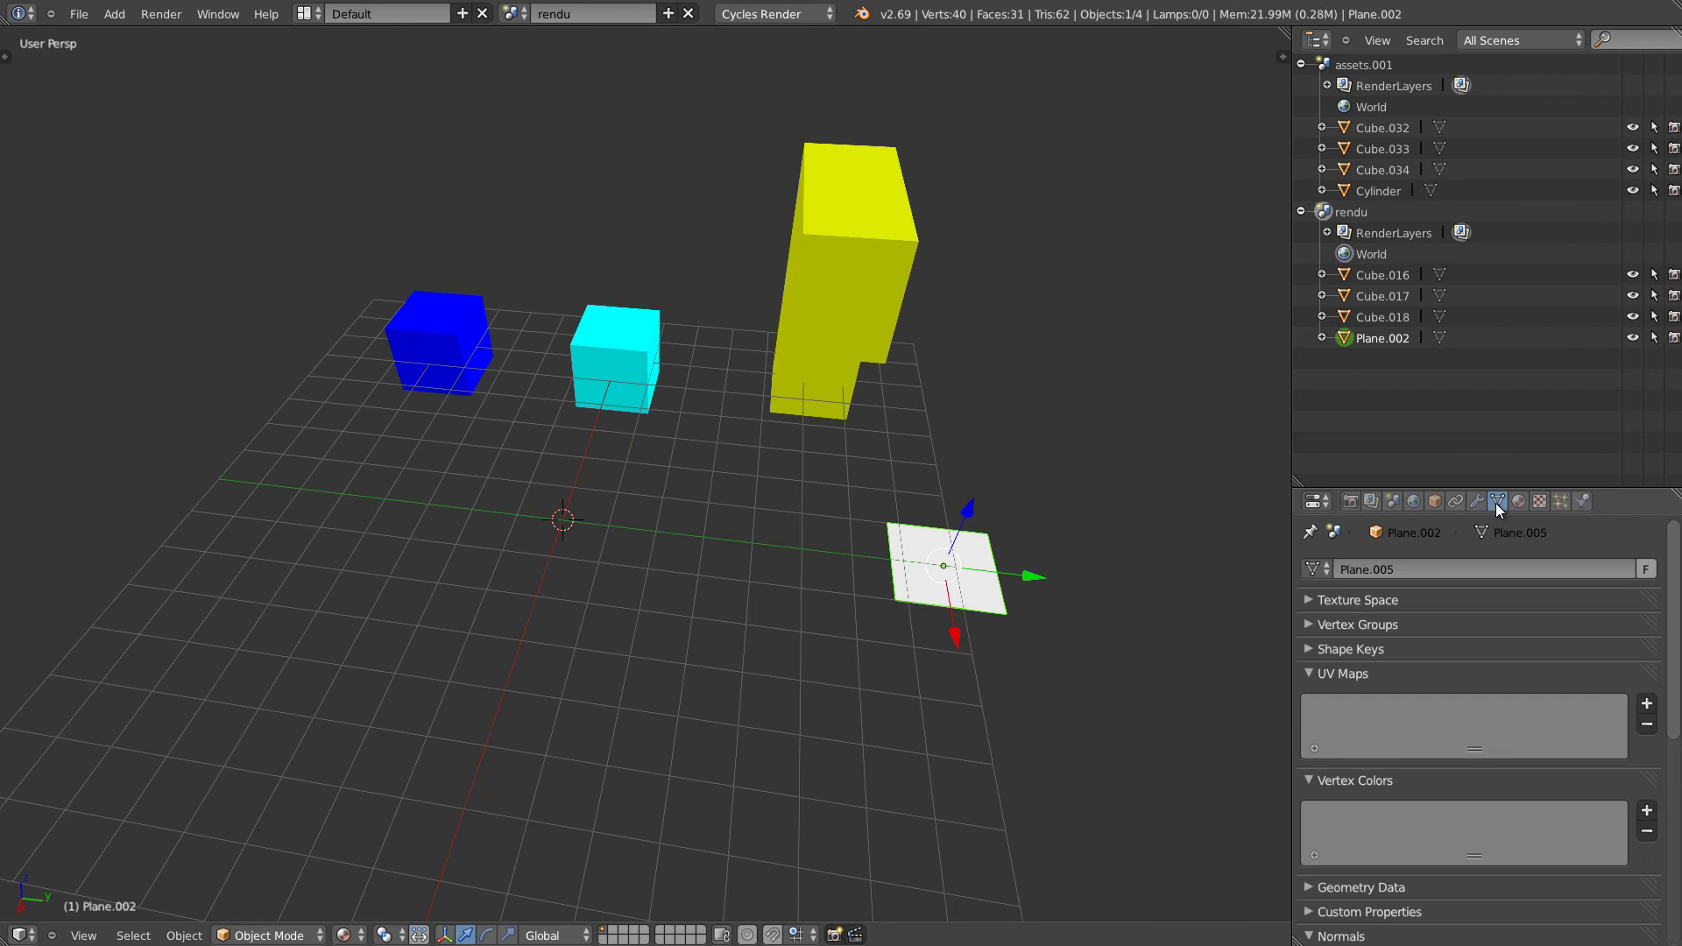
{"action": "left_click", "coordinate": [1309, 569]}
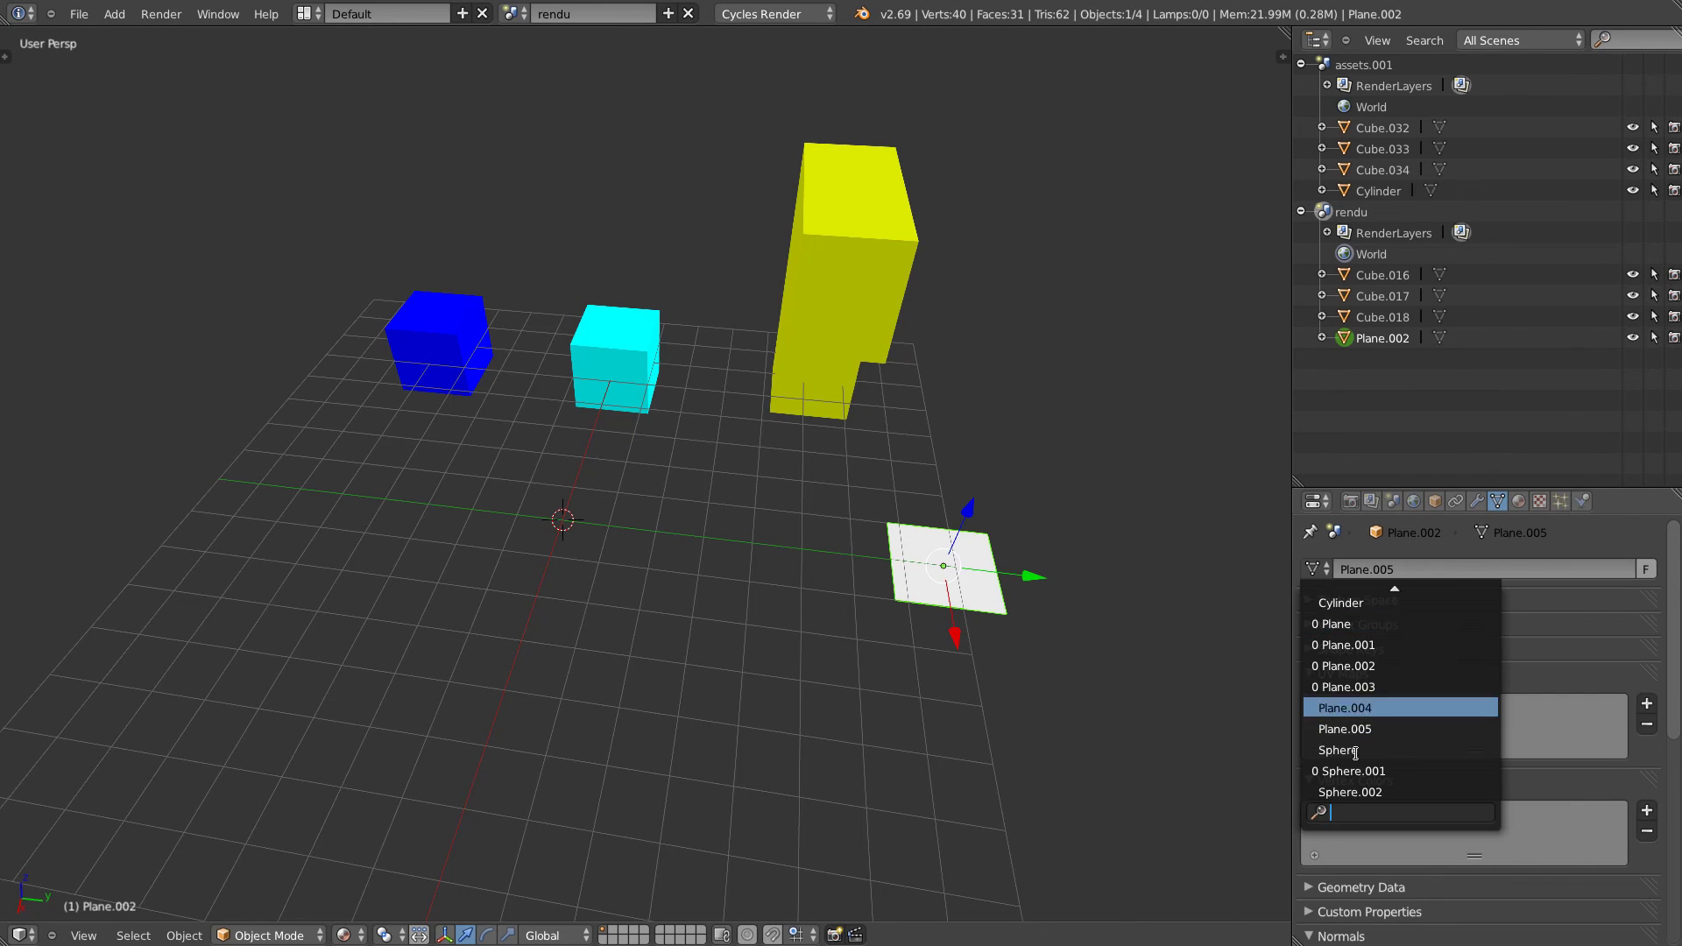
{"action": "left_click", "coordinate": [1339, 602]}
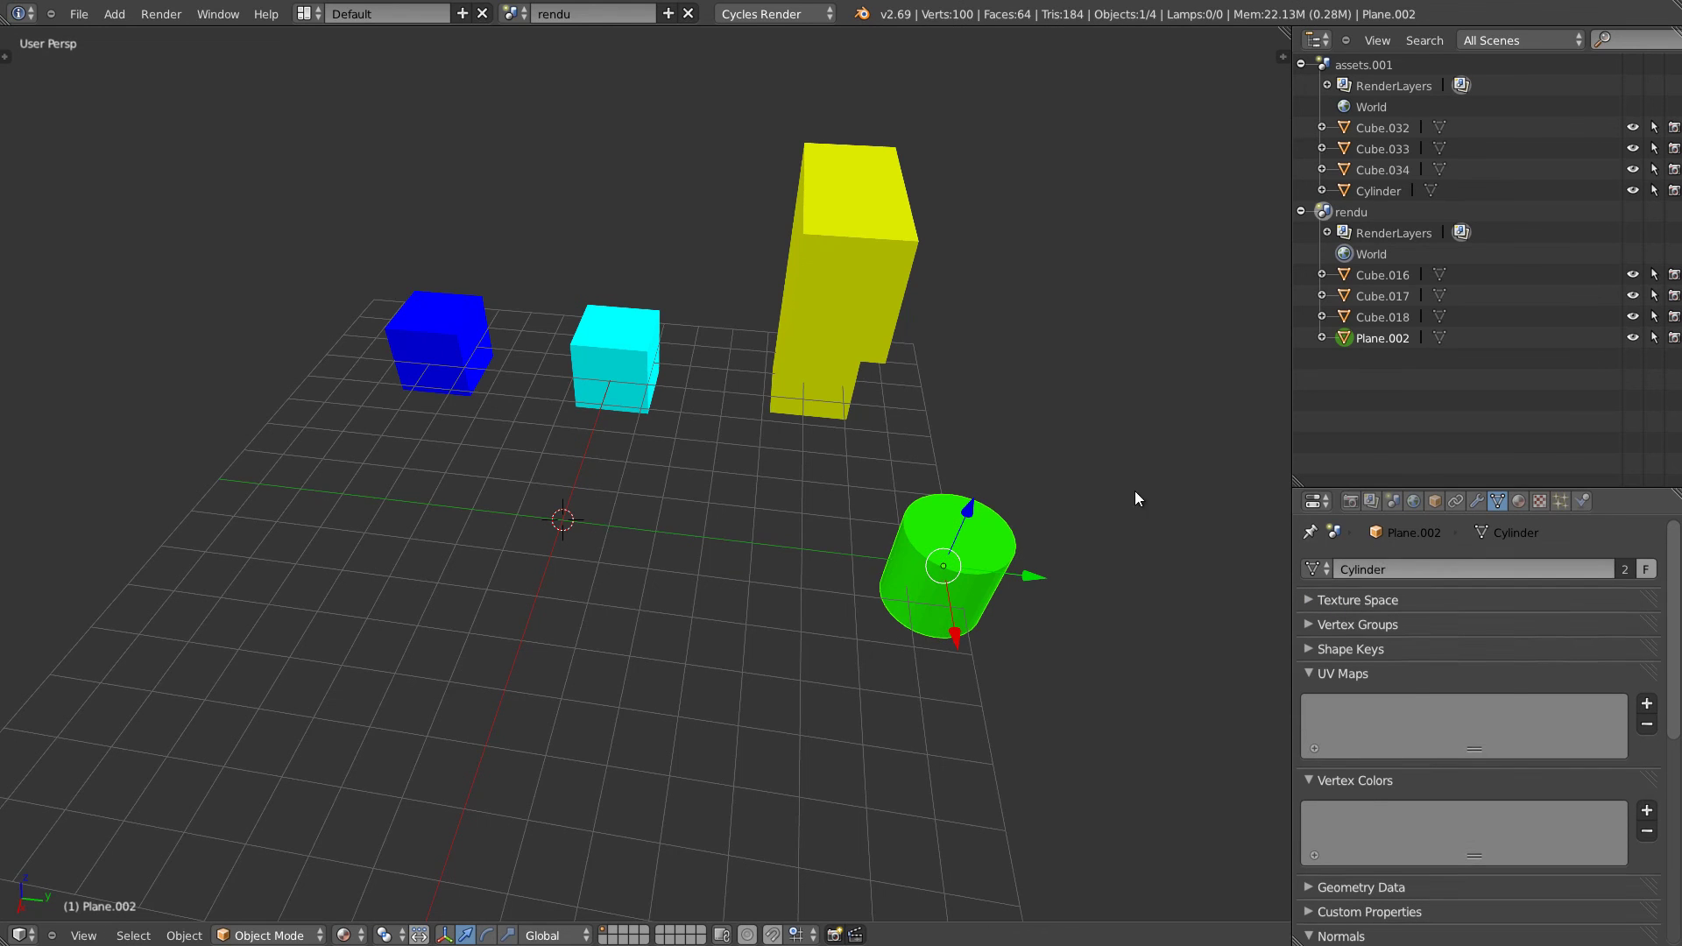
{"action": "middle_click_drag", "start_coordinate": [1037, 510], "coordinate": [884, 561], "text": "shift"}
{"action": "left_click_drag", "start_coordinate": [992, 588], "coordinate": [1233, 334]}
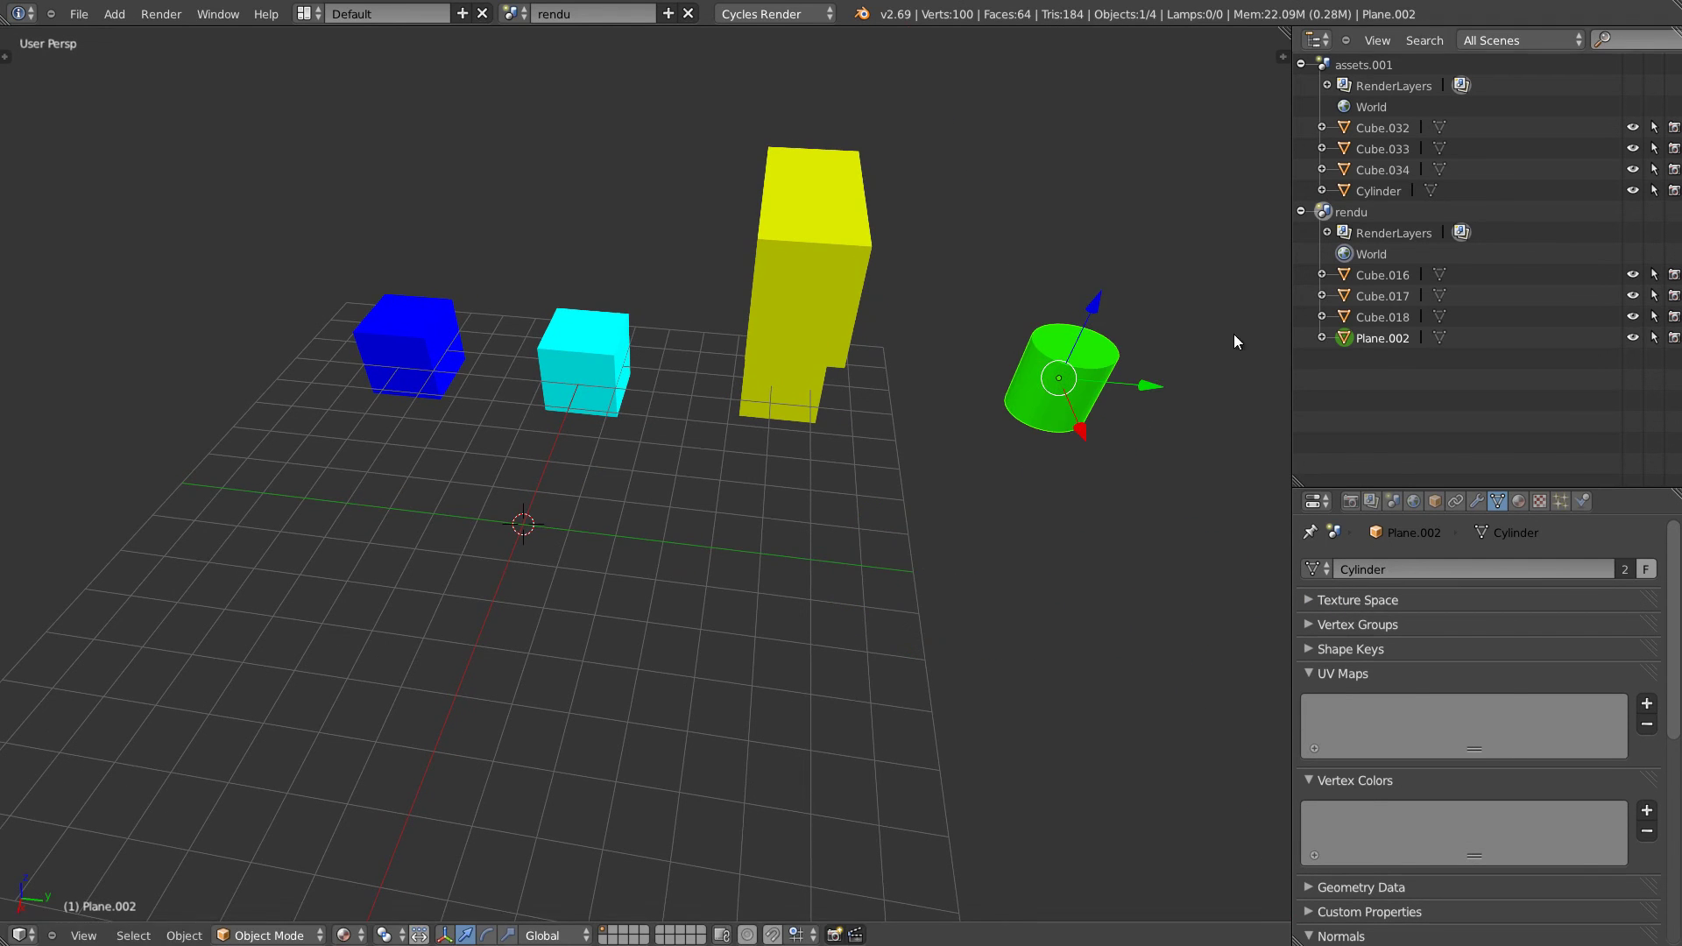
Switch to assets.001 and back to rendu to compare the positions of the two cylinders sharing one mesh.
{"action": "left_click", "coordinate": [516, 14]}
{"action": "left_click", "coordinate": [529, 45]}
{"action": "left_click_drag", "start_coordinate": [1001, 419], "coordinate": [990, 619]}
{"action": "middle_click_drag", "start_coordinate": [990, 619], "coordinate": [671, 133]}
{"action": "left_click", "coordinate": [517, 14]}
{"action": "left_click", "coordinate": [529, 65]}
Move the yellow L-shaped box in rendu away from the two small boxes, beyond the grid's edge.
{"action": "middle_click_drag", "start_coordinate": [791, 378], "coordinate": [974, 470]}
{"action": "middle_click_drag", "start_coordinate": [930, 381], "coordinate": [758, 485]}
{"action": "right_click", "coordinate": [720, 387]}
{"action": "key", "text": "g"}
{"action": "left_click", "coordinate": [1051, 648]}
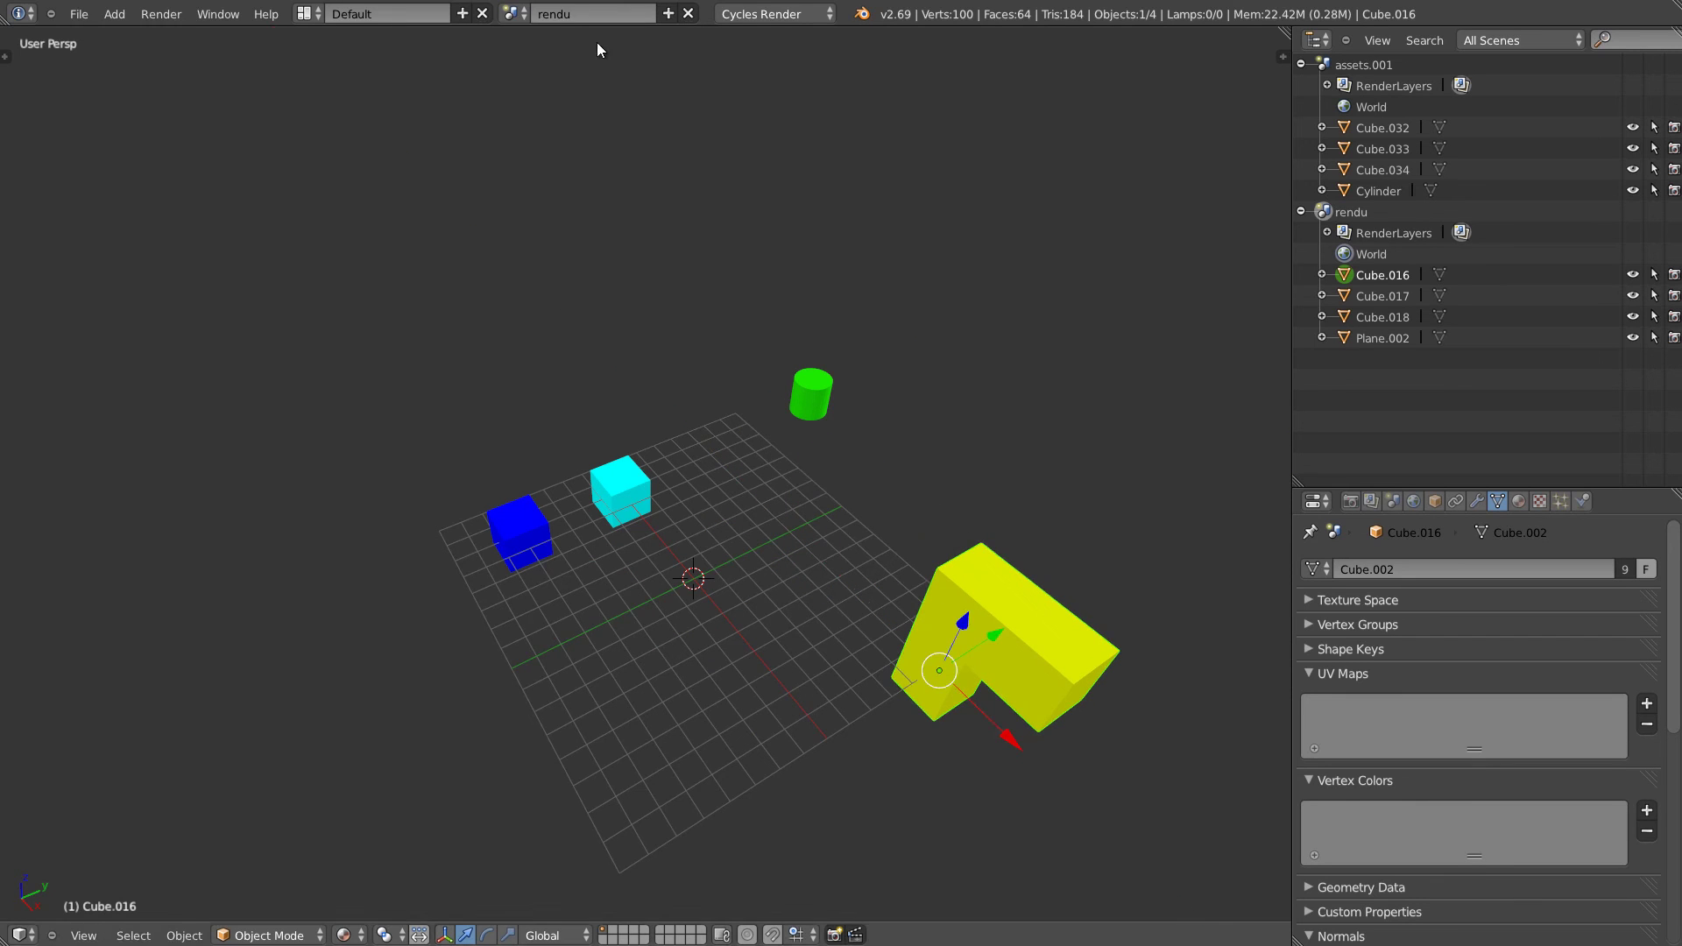
Switch to assets.001 and check the position of its own L-shaped box next to the cylinder.
{"action": "left_click", "coordinate": [514, 14]}
{"action": "left_click", "coordinate": [529, 53]}
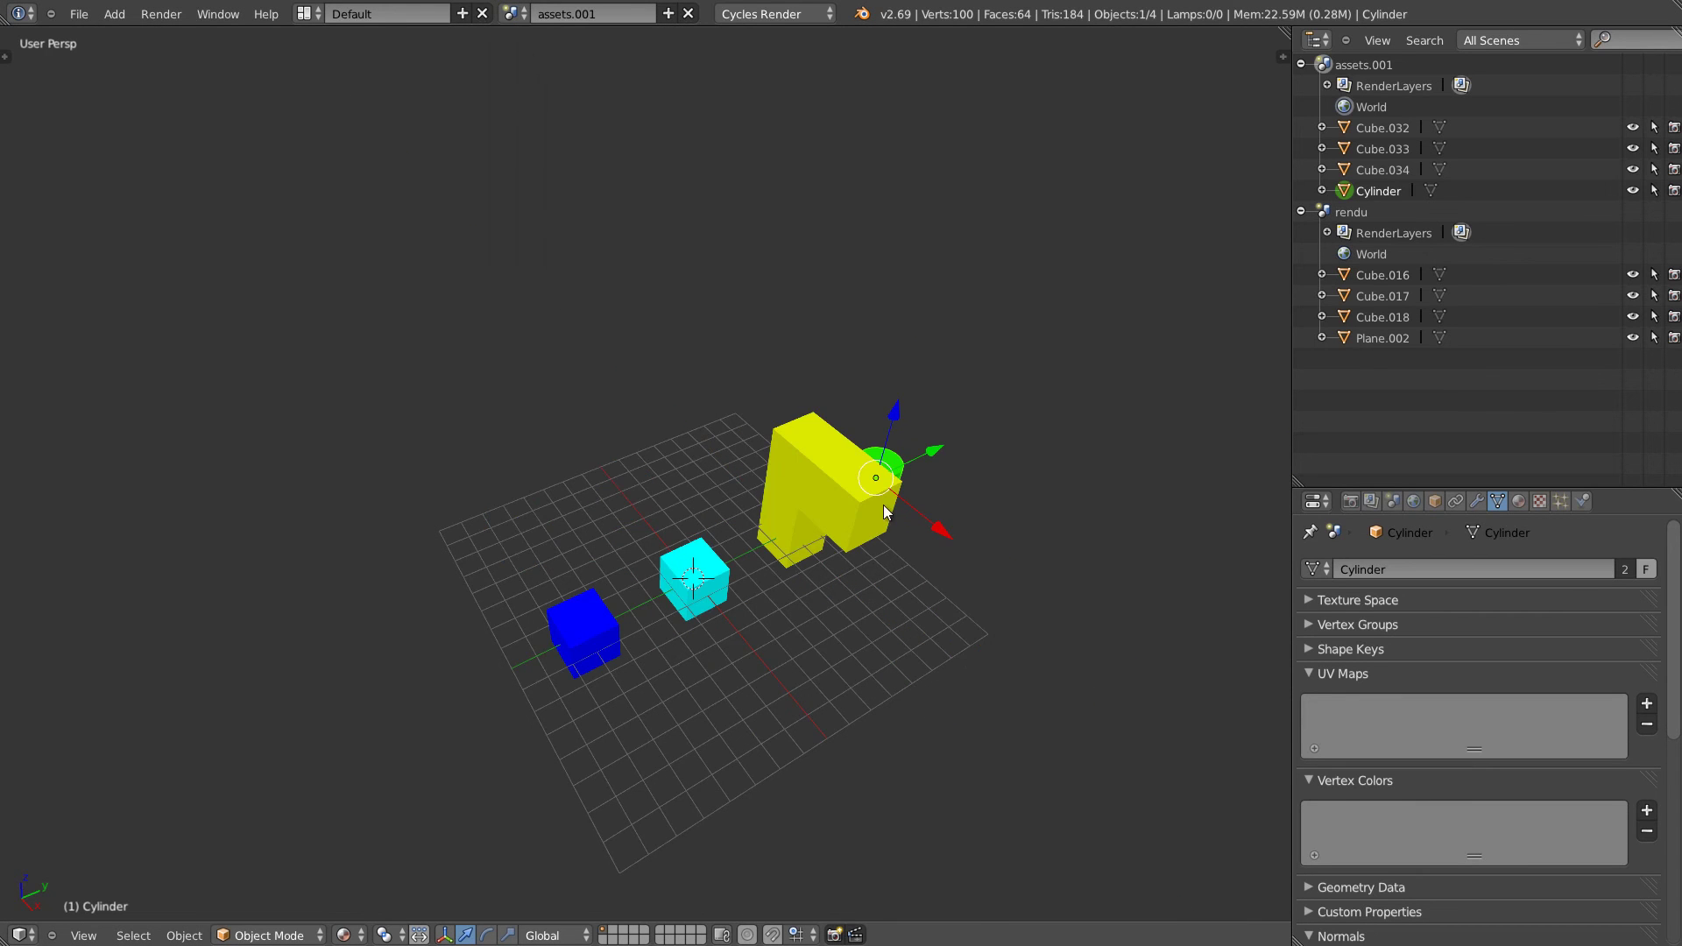
{"action": "middle_click_drag", "start_coordinate": [820, 524], "coordinate": [676, 381]}
{"action": "middle_click_drag", "start_coordinate": [727, 459], "coordinate": [800, 487]}
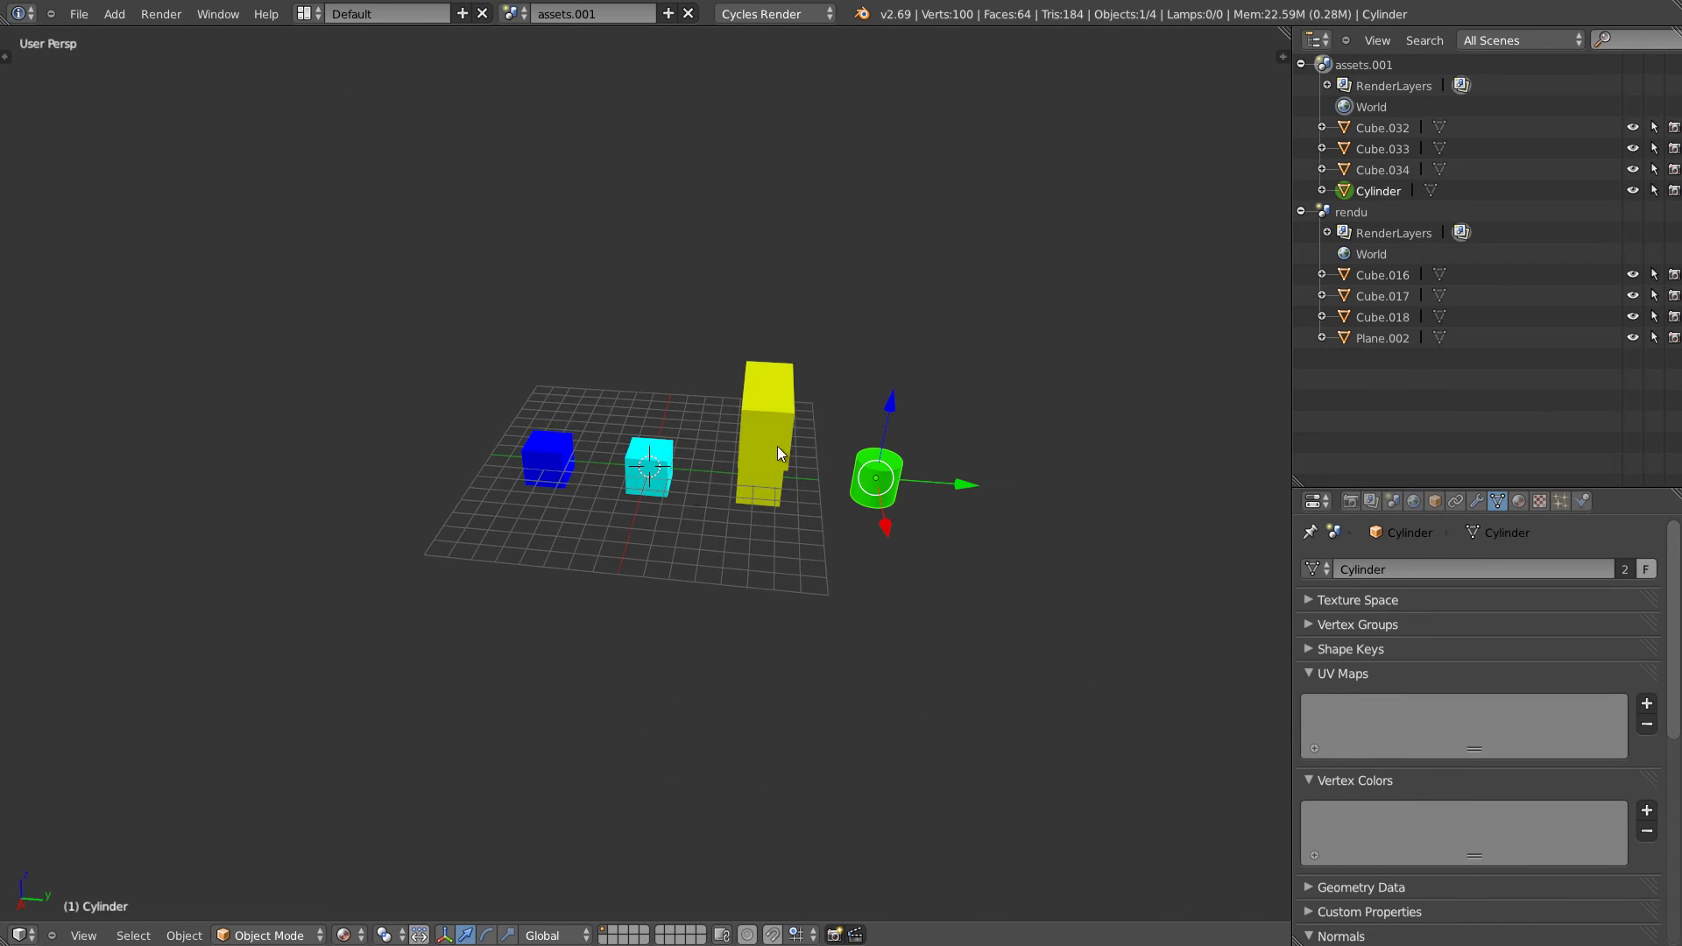
{"action": "scroll", "coordinate": [935, 357], "scroll_direction": "up", "scroll_amount": 5}
{"action": "middle_click_drag", "start_coordinate": [964, 481], "coordinate": [480, 469]}
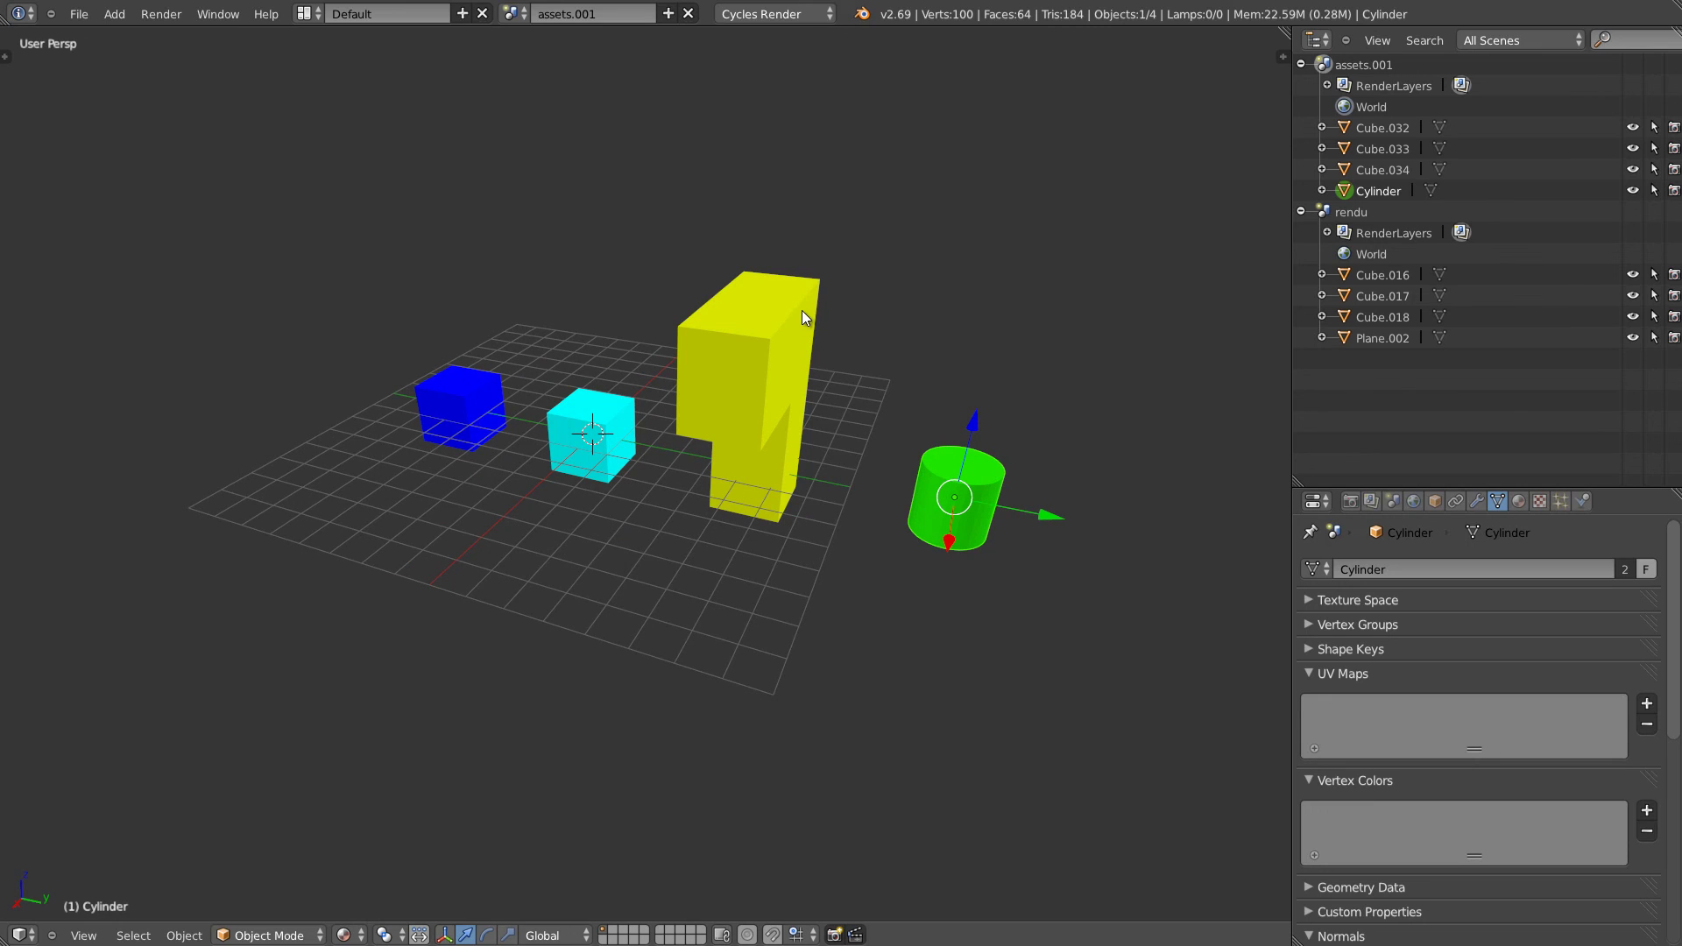
{"action": "left_click", "coordinate": [669, 14]}
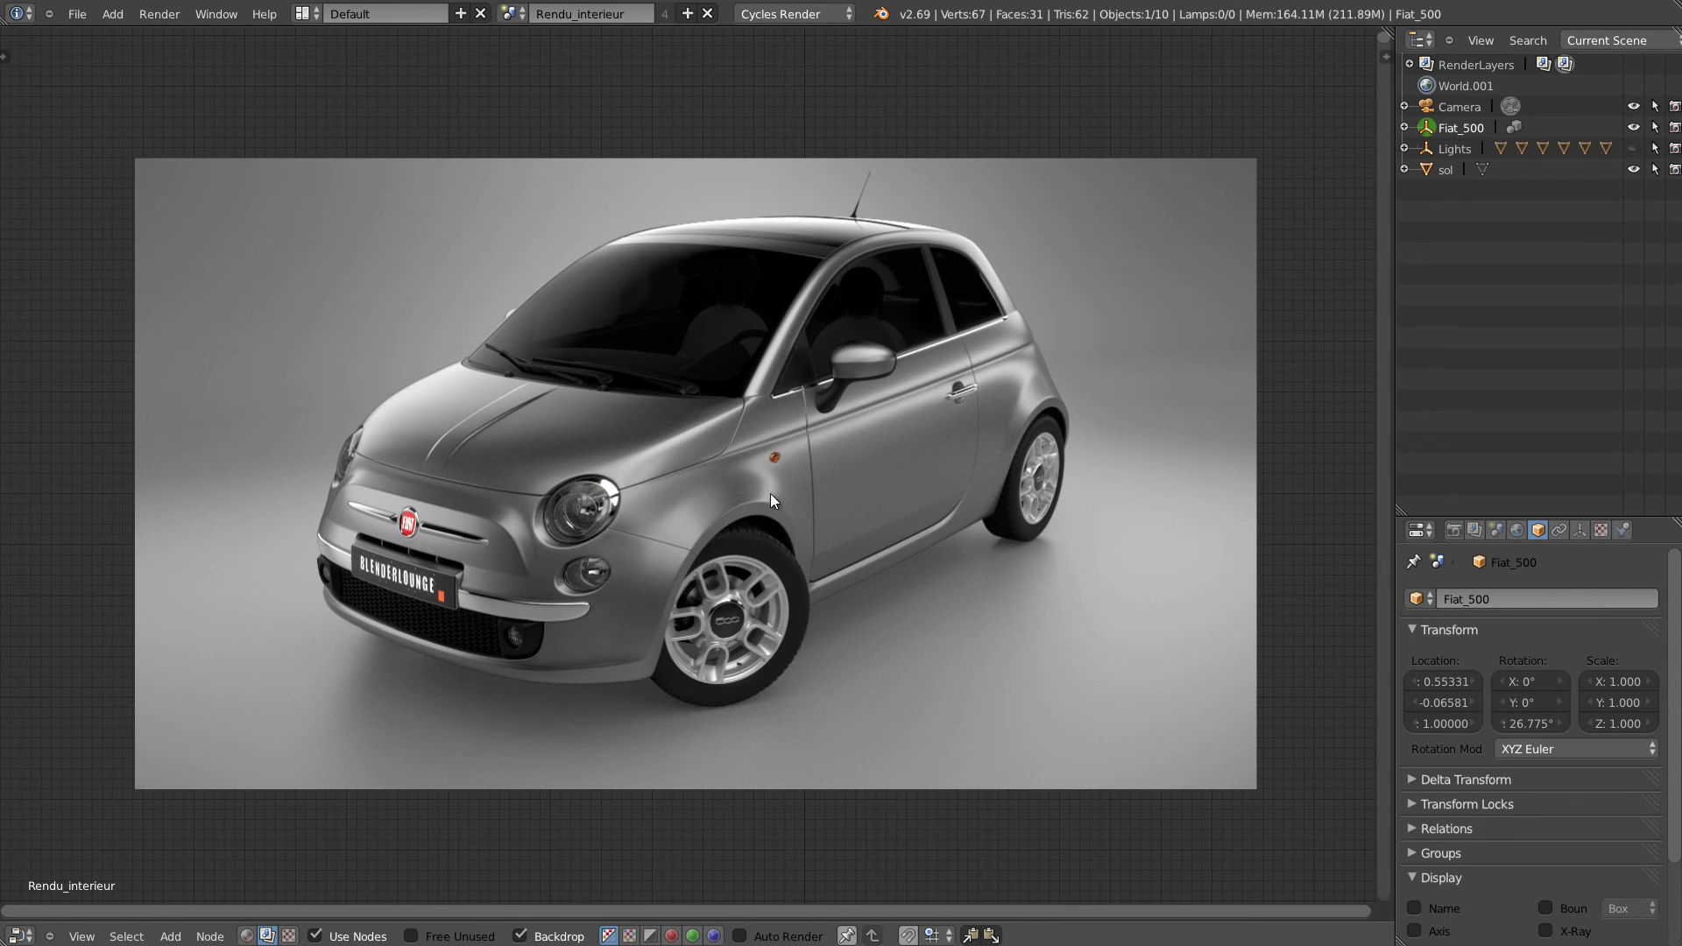
Inspect the Fiat_500 entry in the Rendu_interieur scene and switch to the Rendu_Exterieur scene.
{"action": "left_click", "coordinate": [1404, 128]}
{"action": "left_click", "coordinate": [1404, 127]}
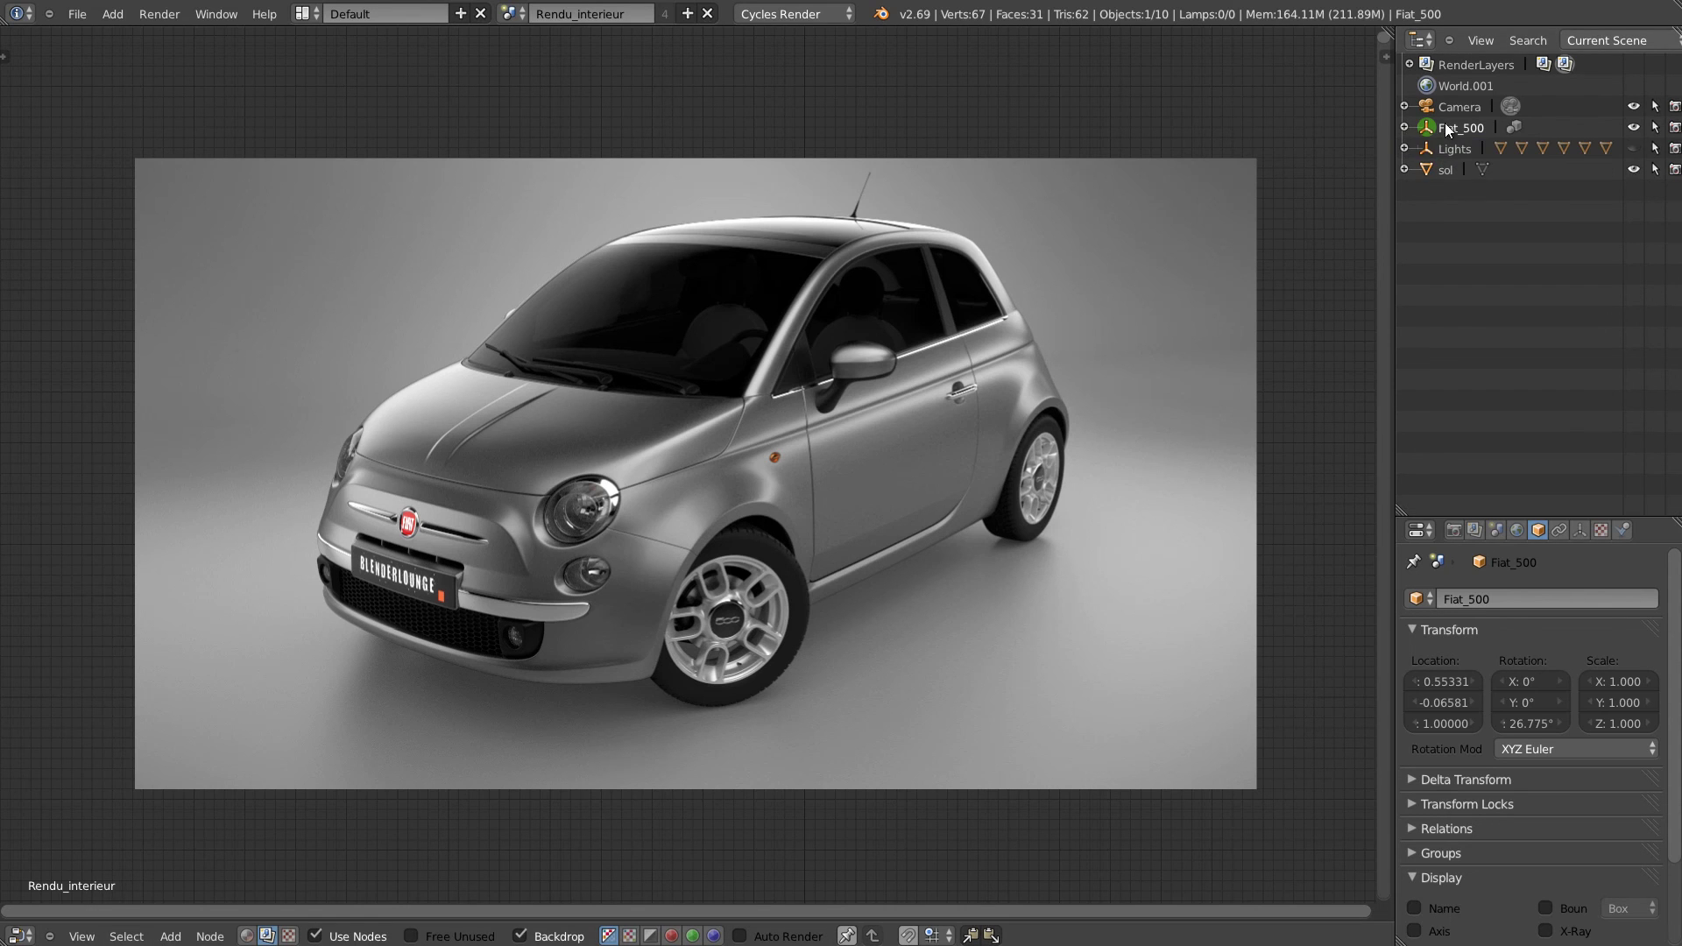
{"action": "left_click", "coordinate": [509, 13]}
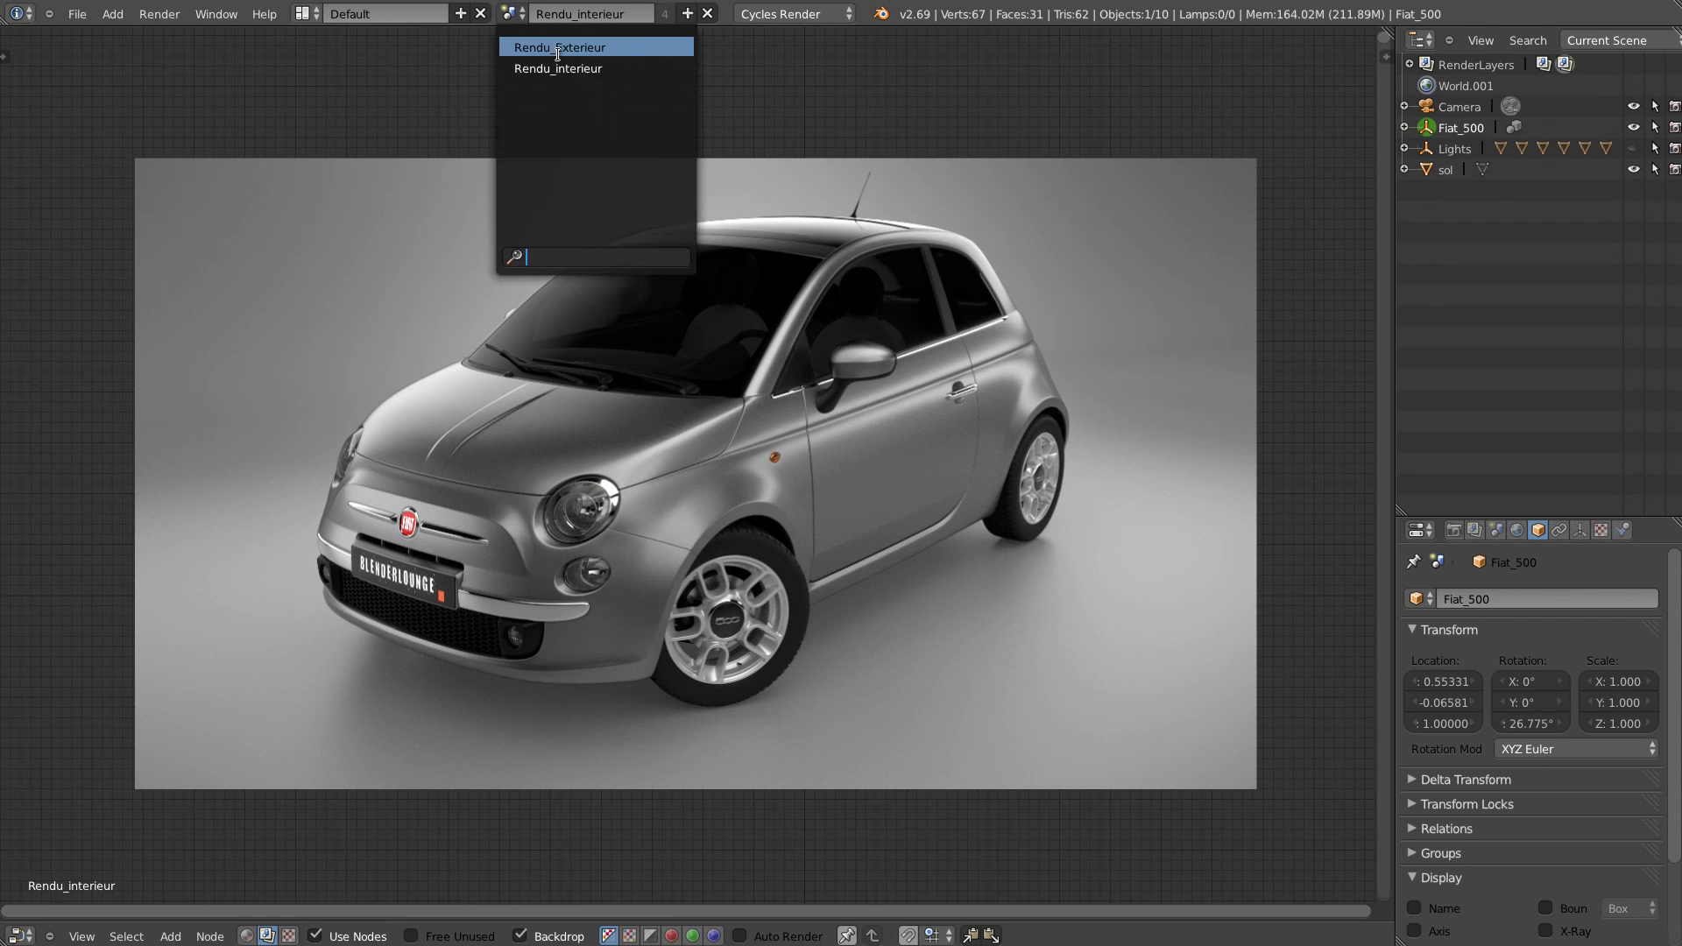
{"action": "left_click", "coordinate": [553, 48]}
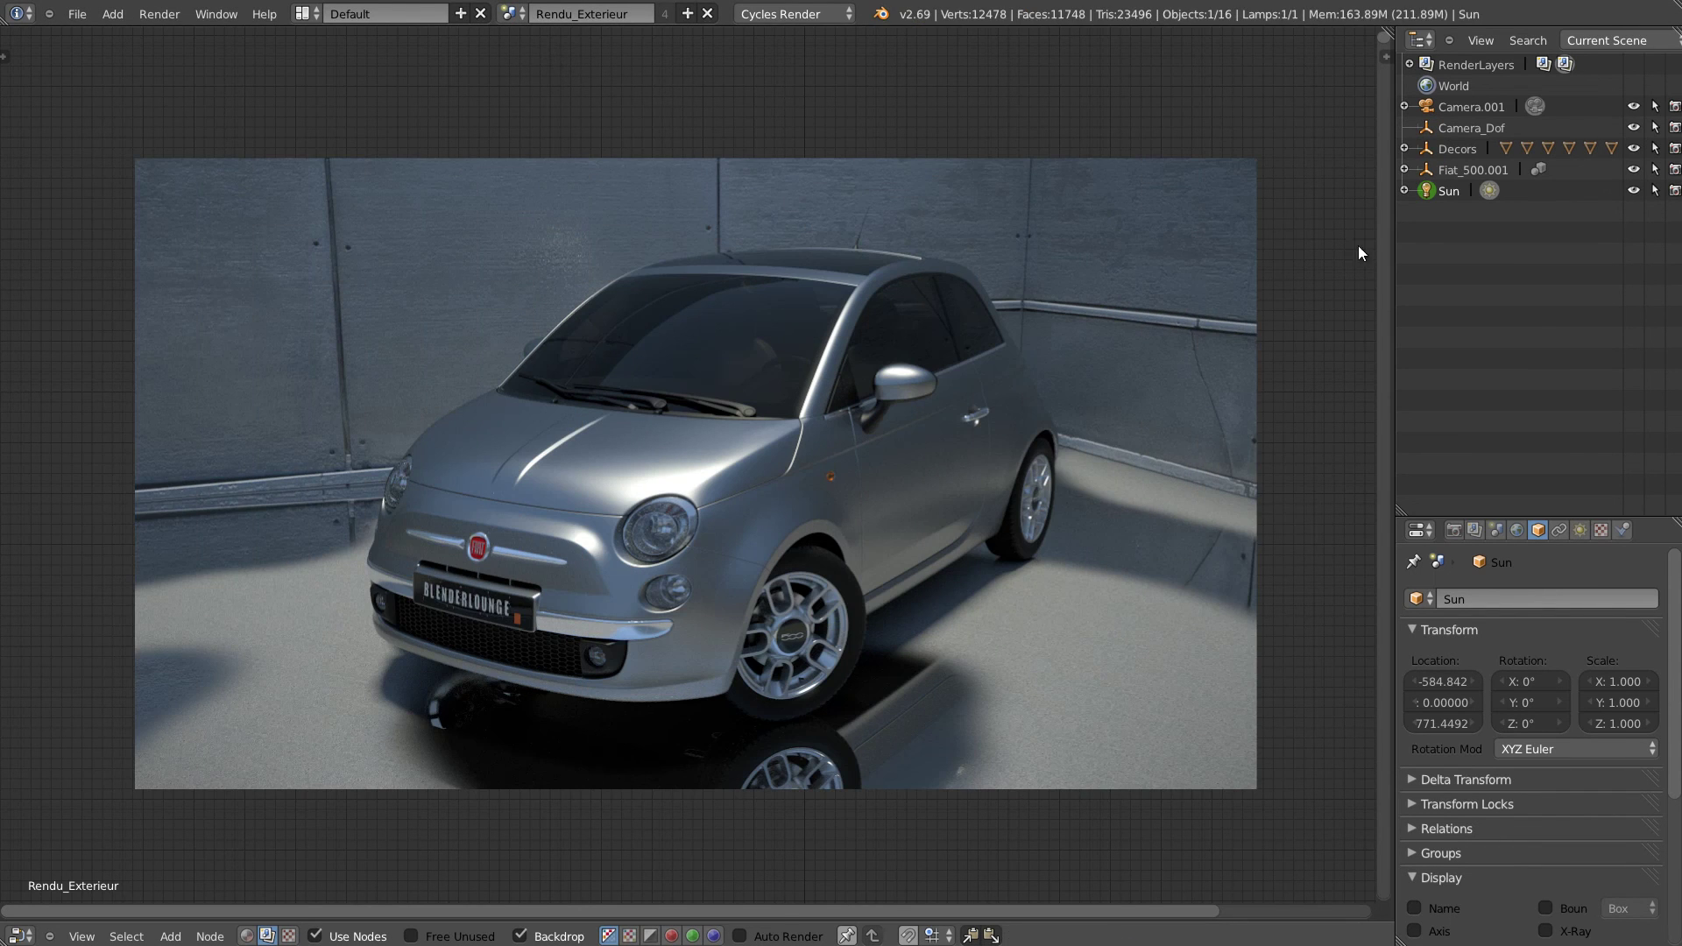
Examine the Decors hierarchy, the camera and the Fiat_500.001 group instance in the Rendu_Exterieur scene's outliner.
{"action": "left_click", "coordinate": [1461, 170]}
{"action": "left_click", "coordinate": [1454, 149]}
{"action": "left_click", "coordinate": [1404, 149]}
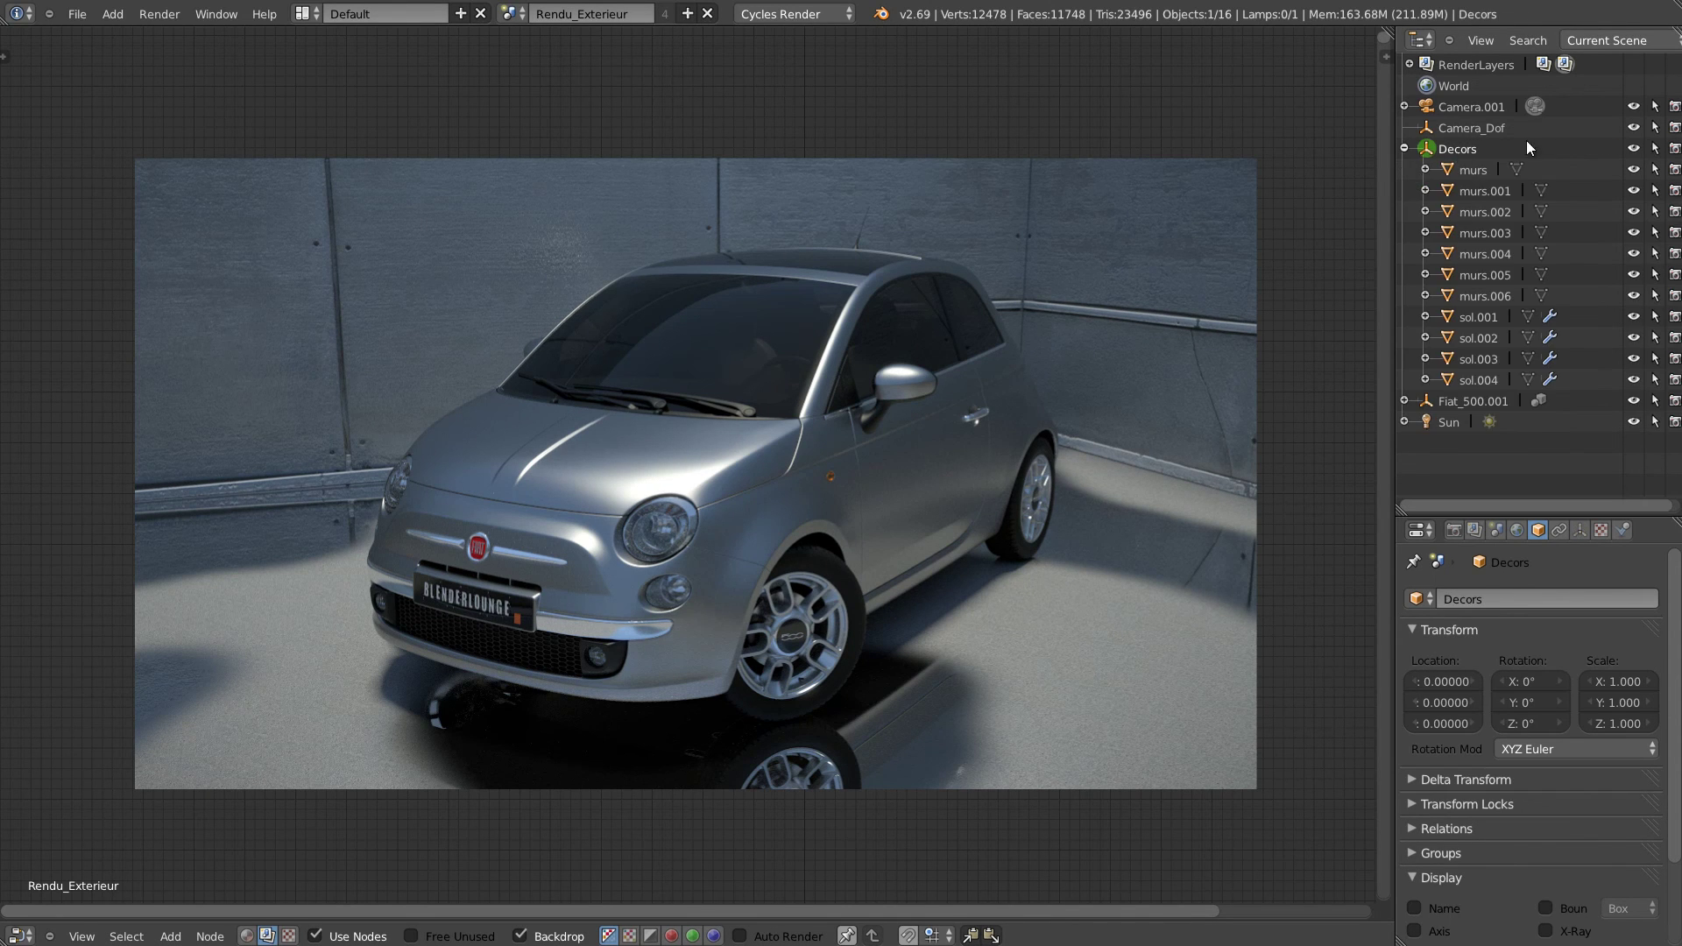
{"action": "left_click", "coordinate": [1404, 149]}
{"action": "left_click", "coordinate": [1468, 106]}
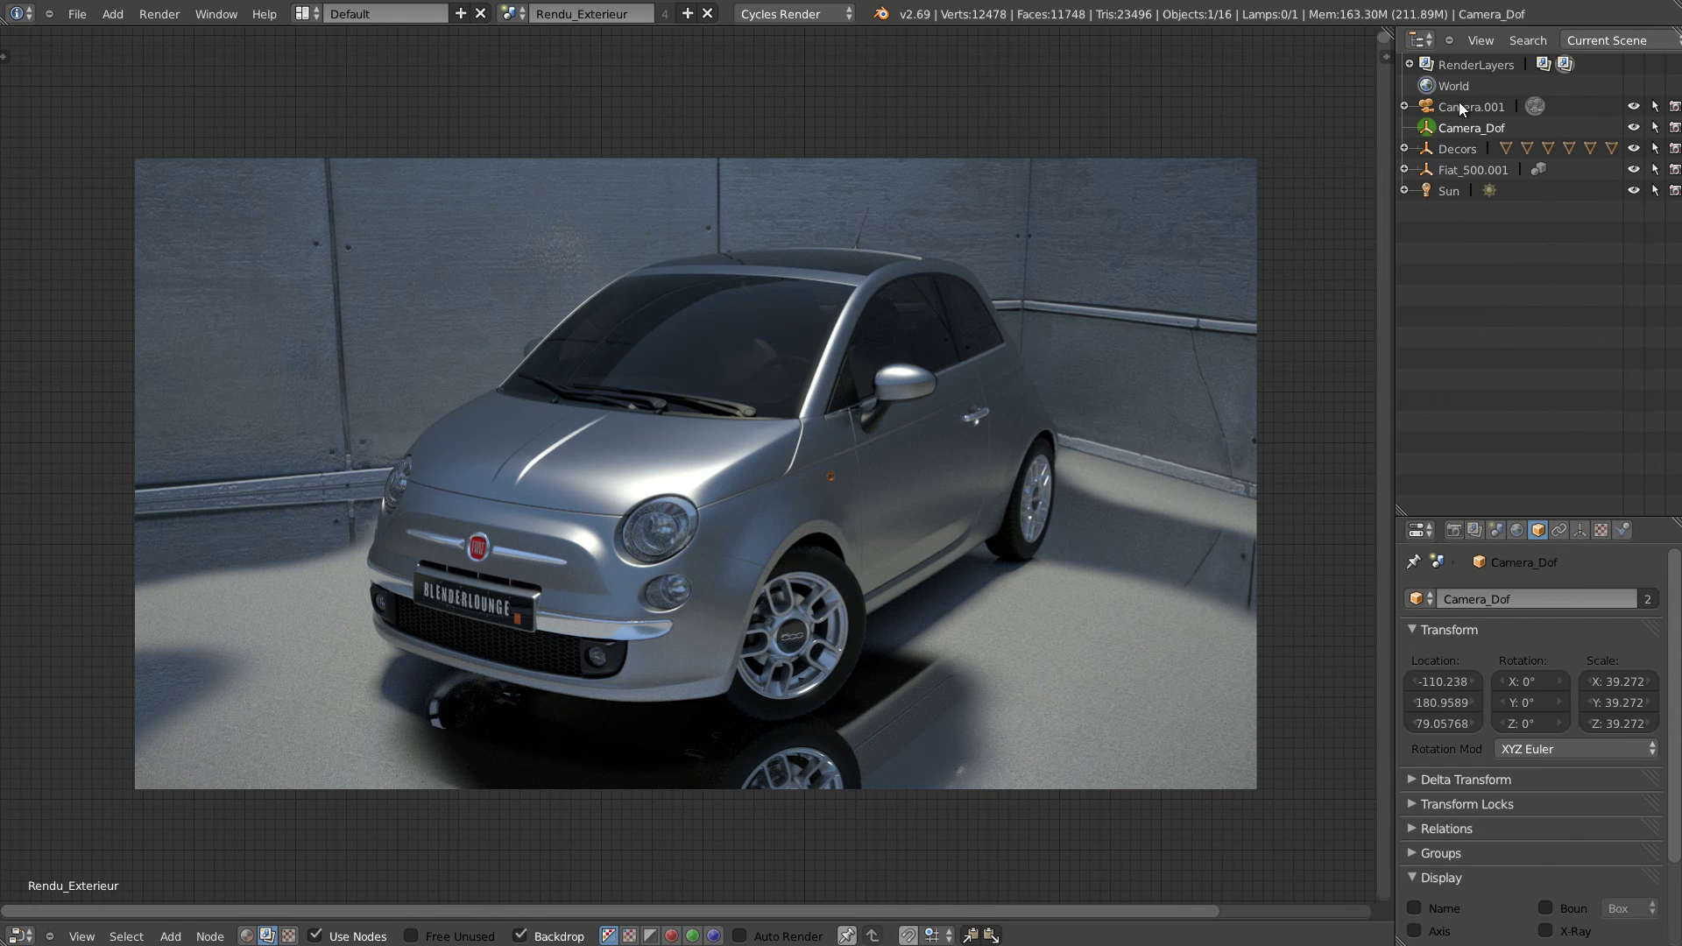
{"action": "left_click", "coordinate": [1404, 170]}
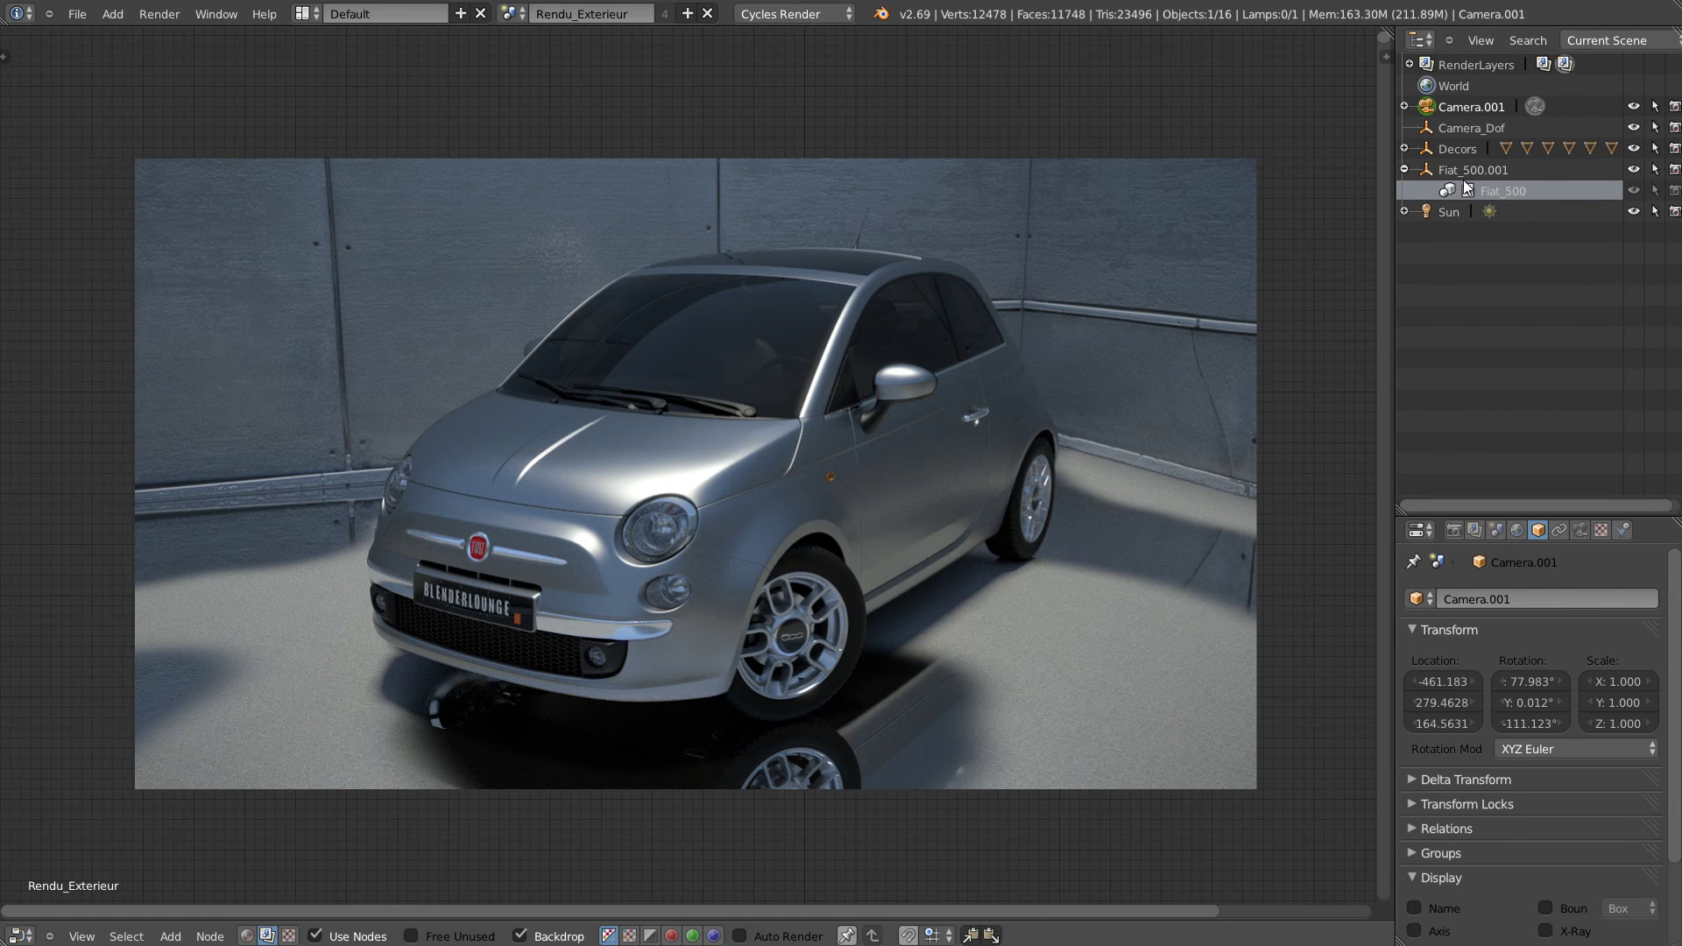
{"action": "left_click", "coordinate": [1404, 170]}
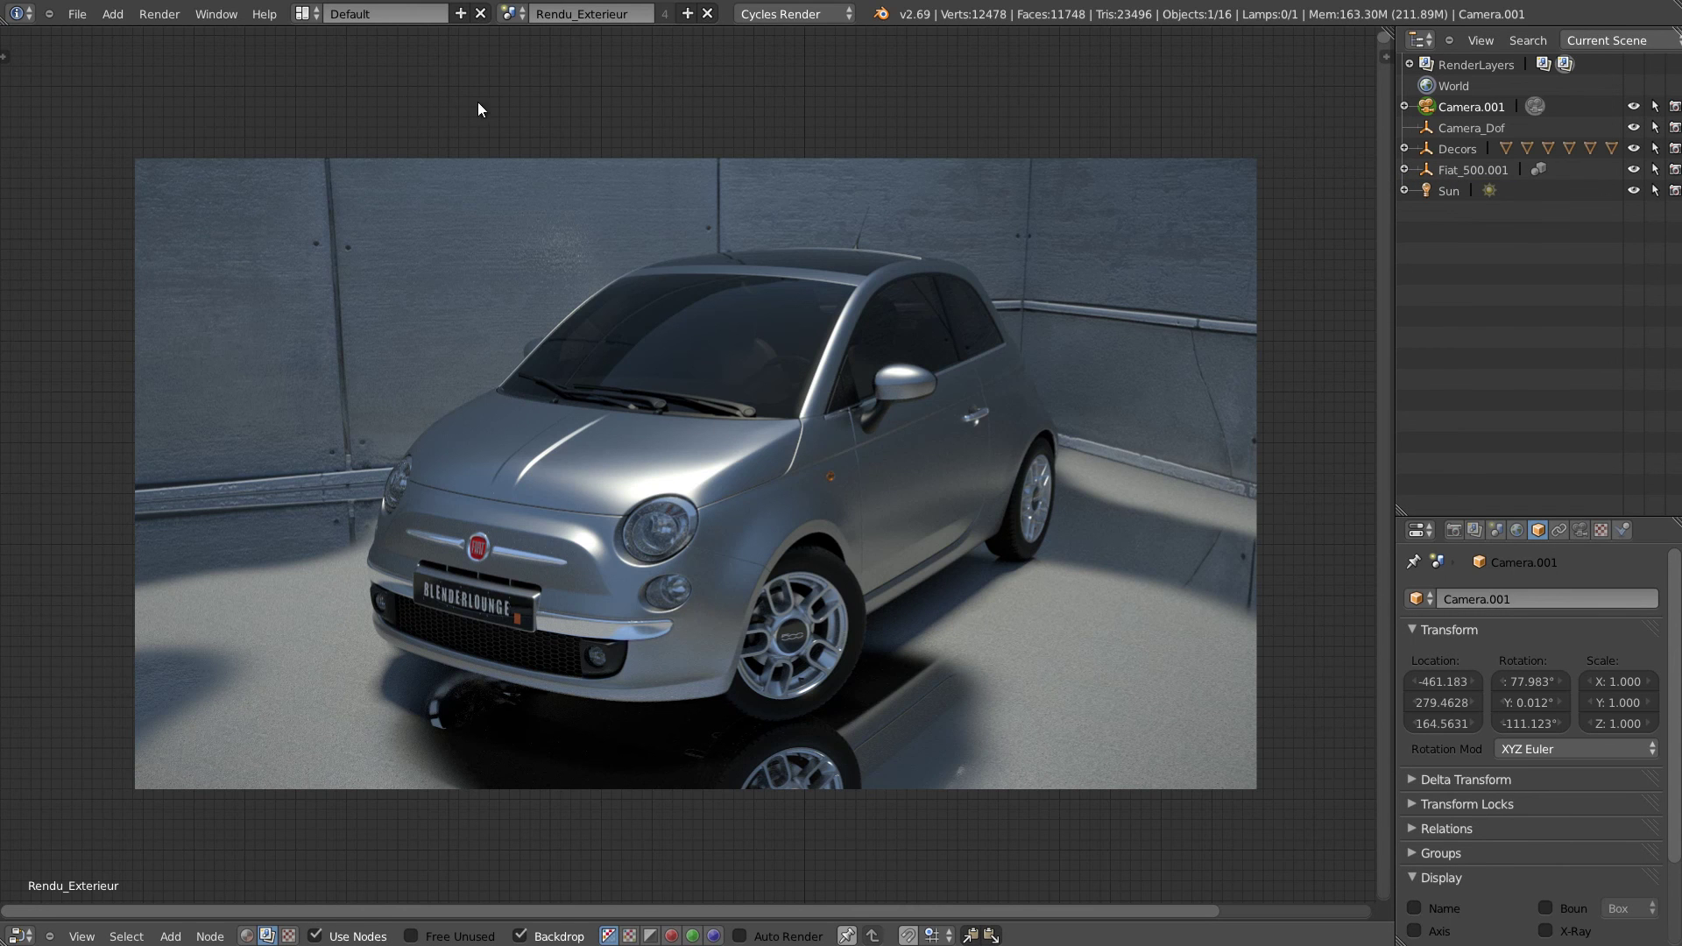
Bring the whole compositing node tree of the Rendu_Exterieur scene into view and examine it over the render.
{"action": "key", "text": "Home"}
{"action": "key", "text": "Home"}
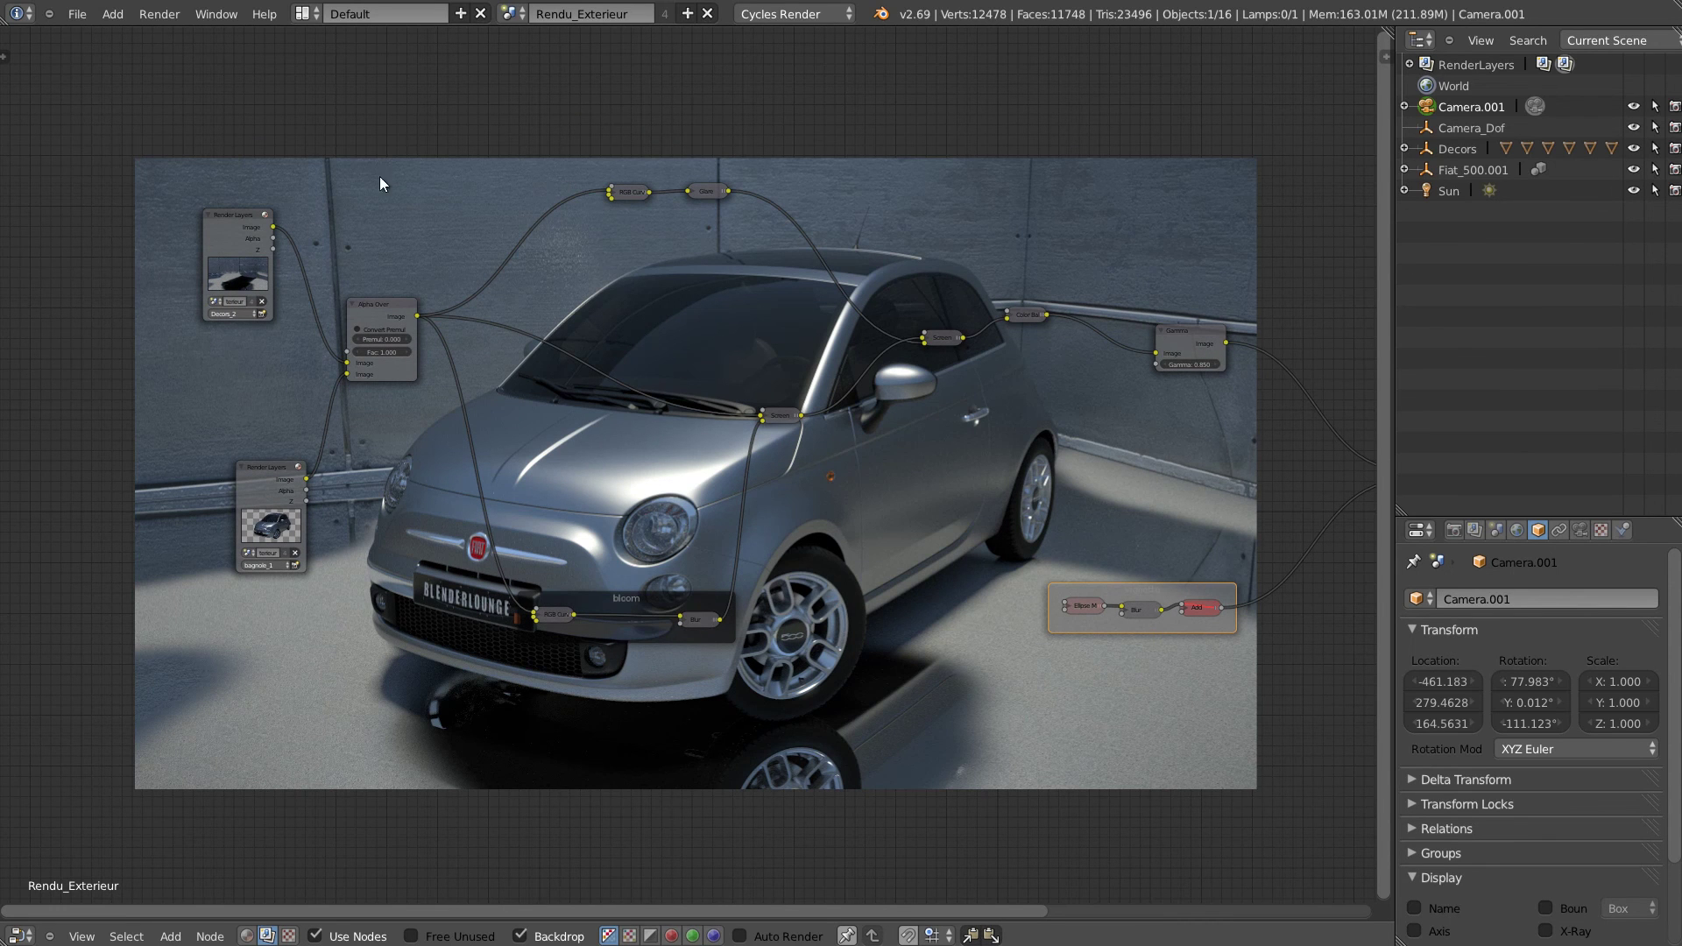
{"action": "left_click_drag", "start_coordinate": [1276, 525], "coordinate": [961, 660]}
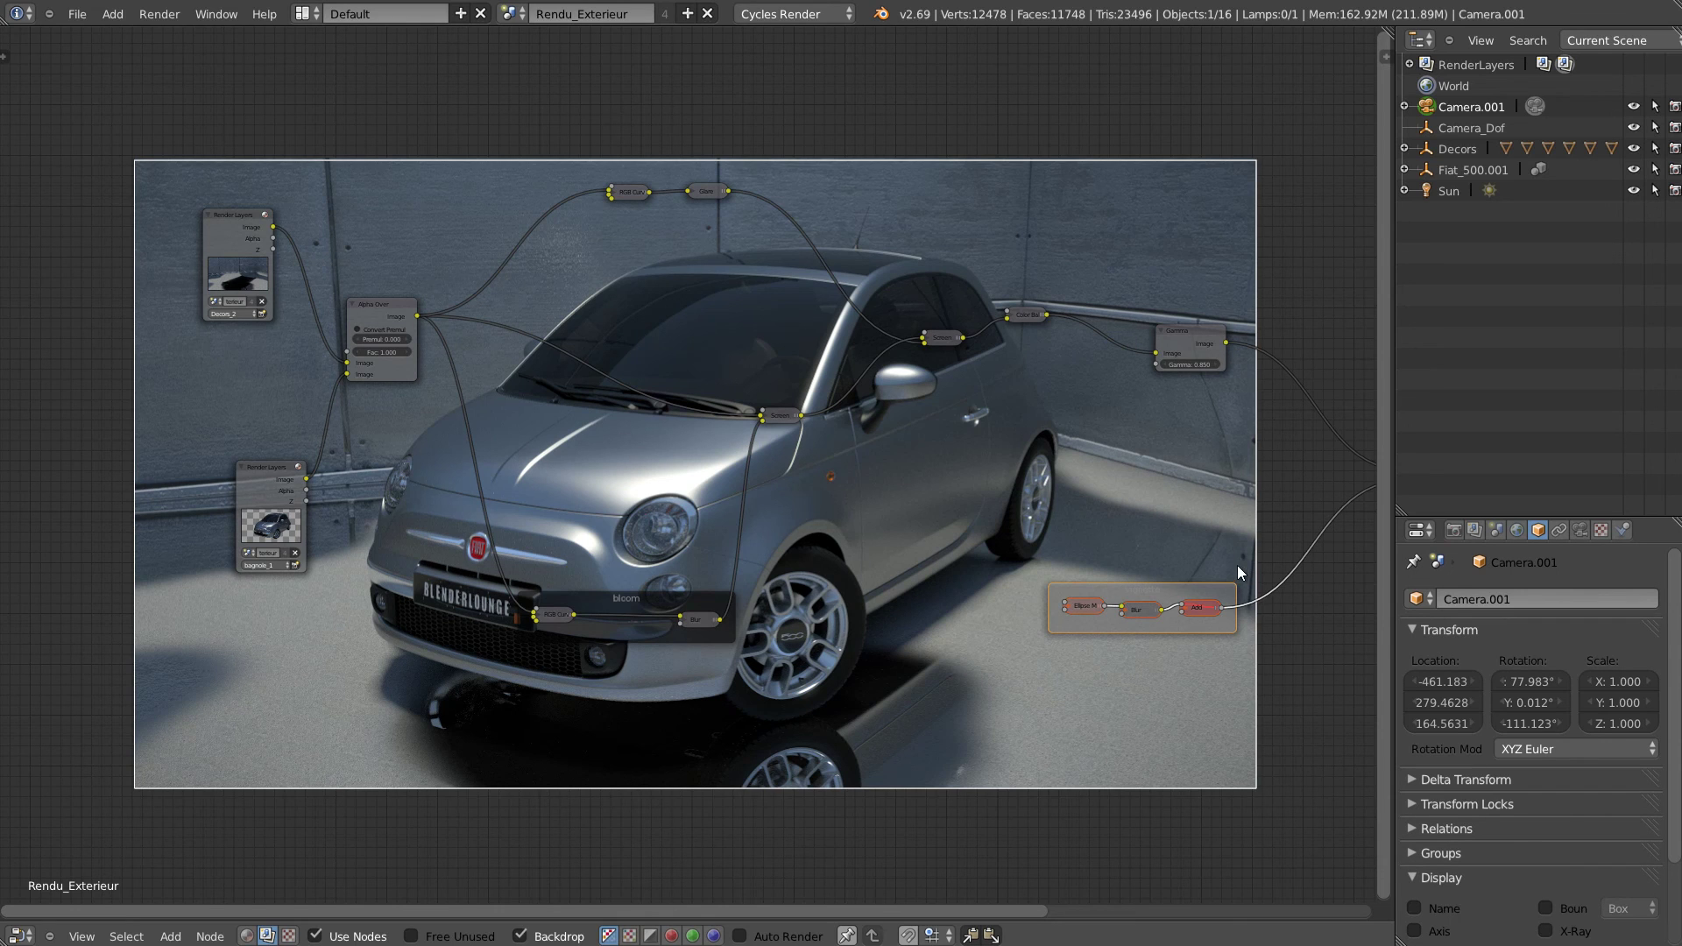
Switch to the Rendu_interieur scene and examine its compositing node tree, including the RGB Curves node feeding the glare.
{"action": "left_click", "coordinate": [510, 14]}
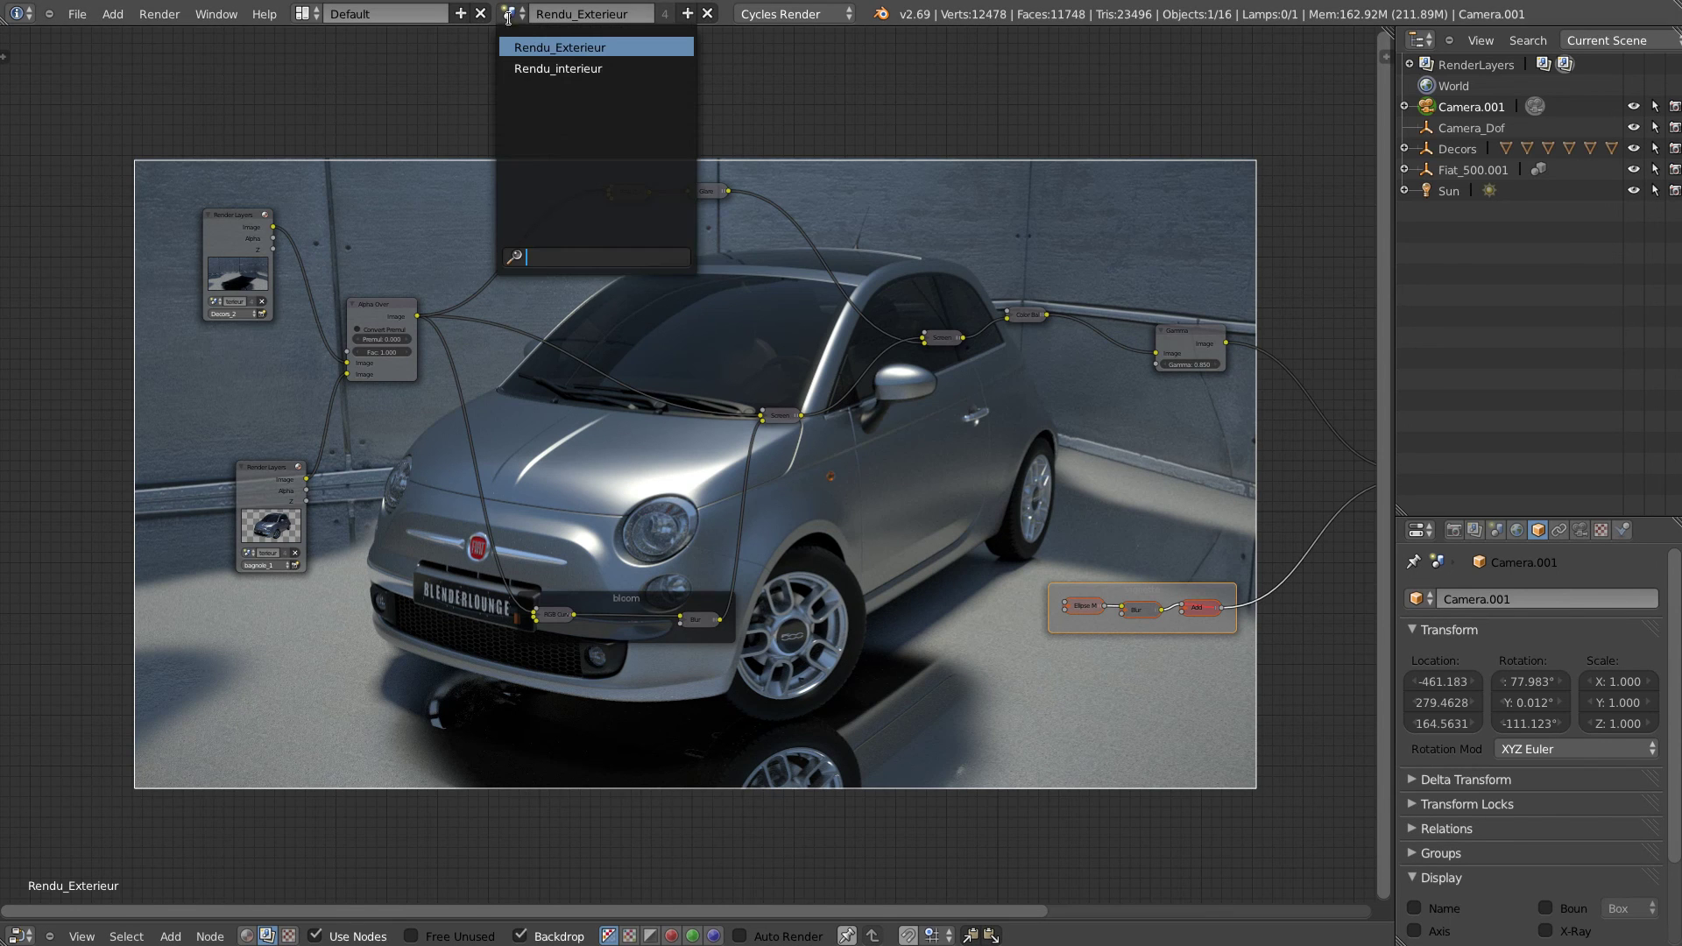
{"action": "left_click", "coordinate": [526, 69]}
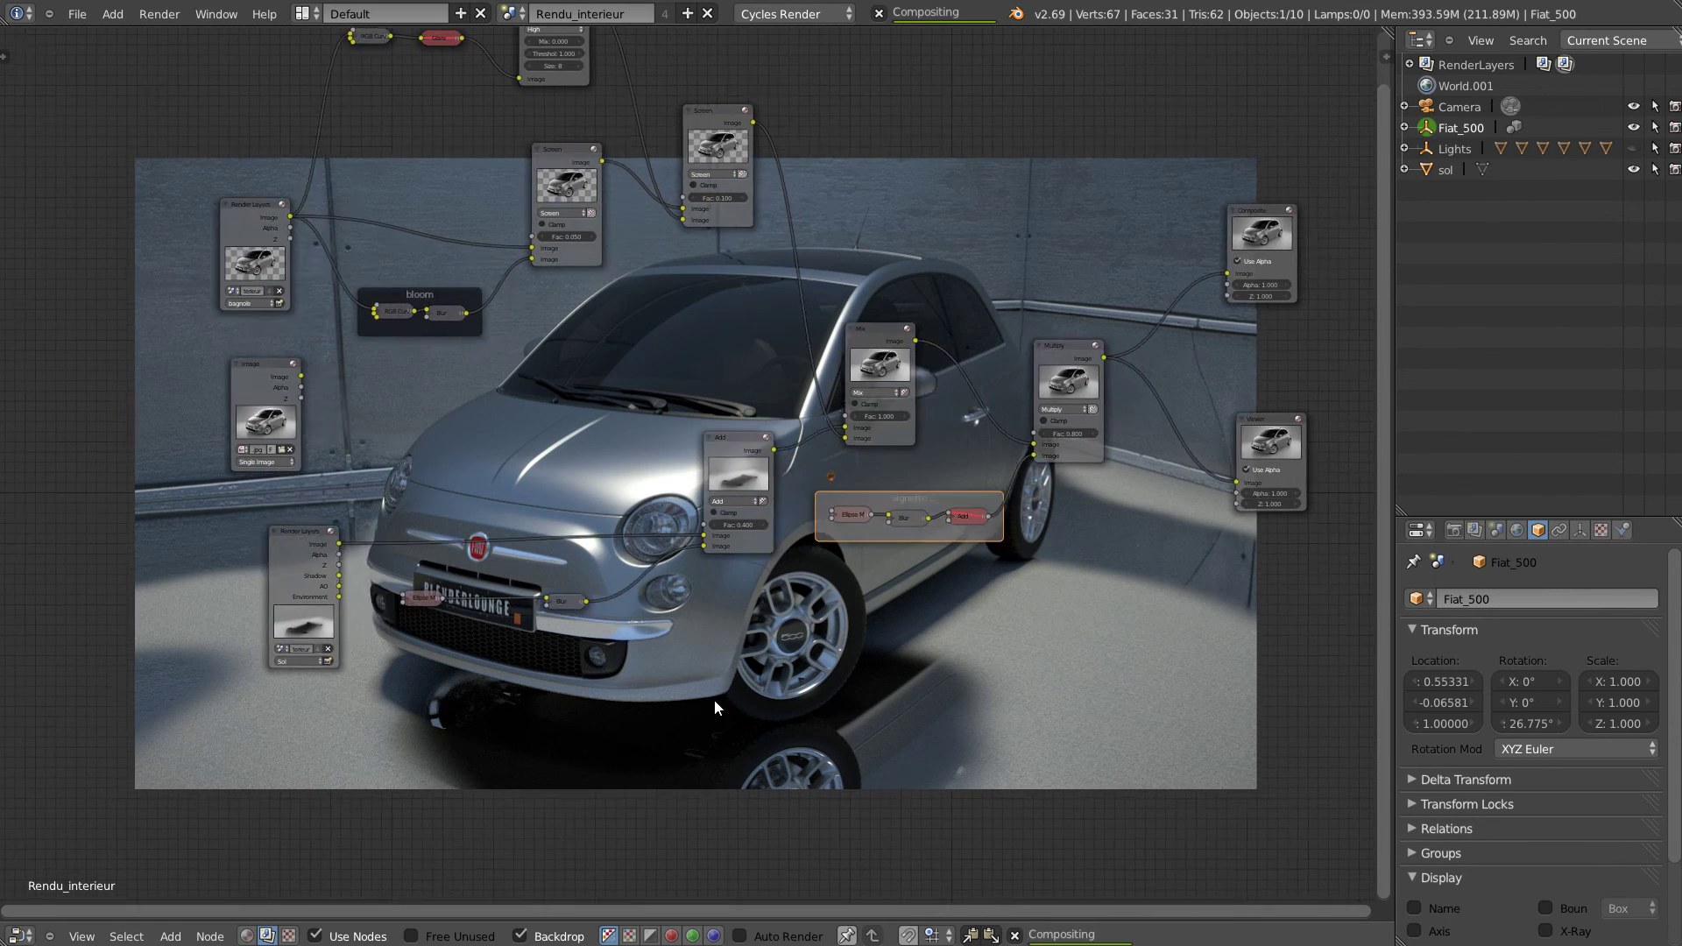
{"action": "mouse_move", "coordinate": [958, 466]}
{"action": "left_mouse_down"}
{"action": "mouse_move", "coordinate": [973, 477]}
{"action": "mouse_move", "coordinate": [944, 468]}
{"action": "left_mouse_up"}
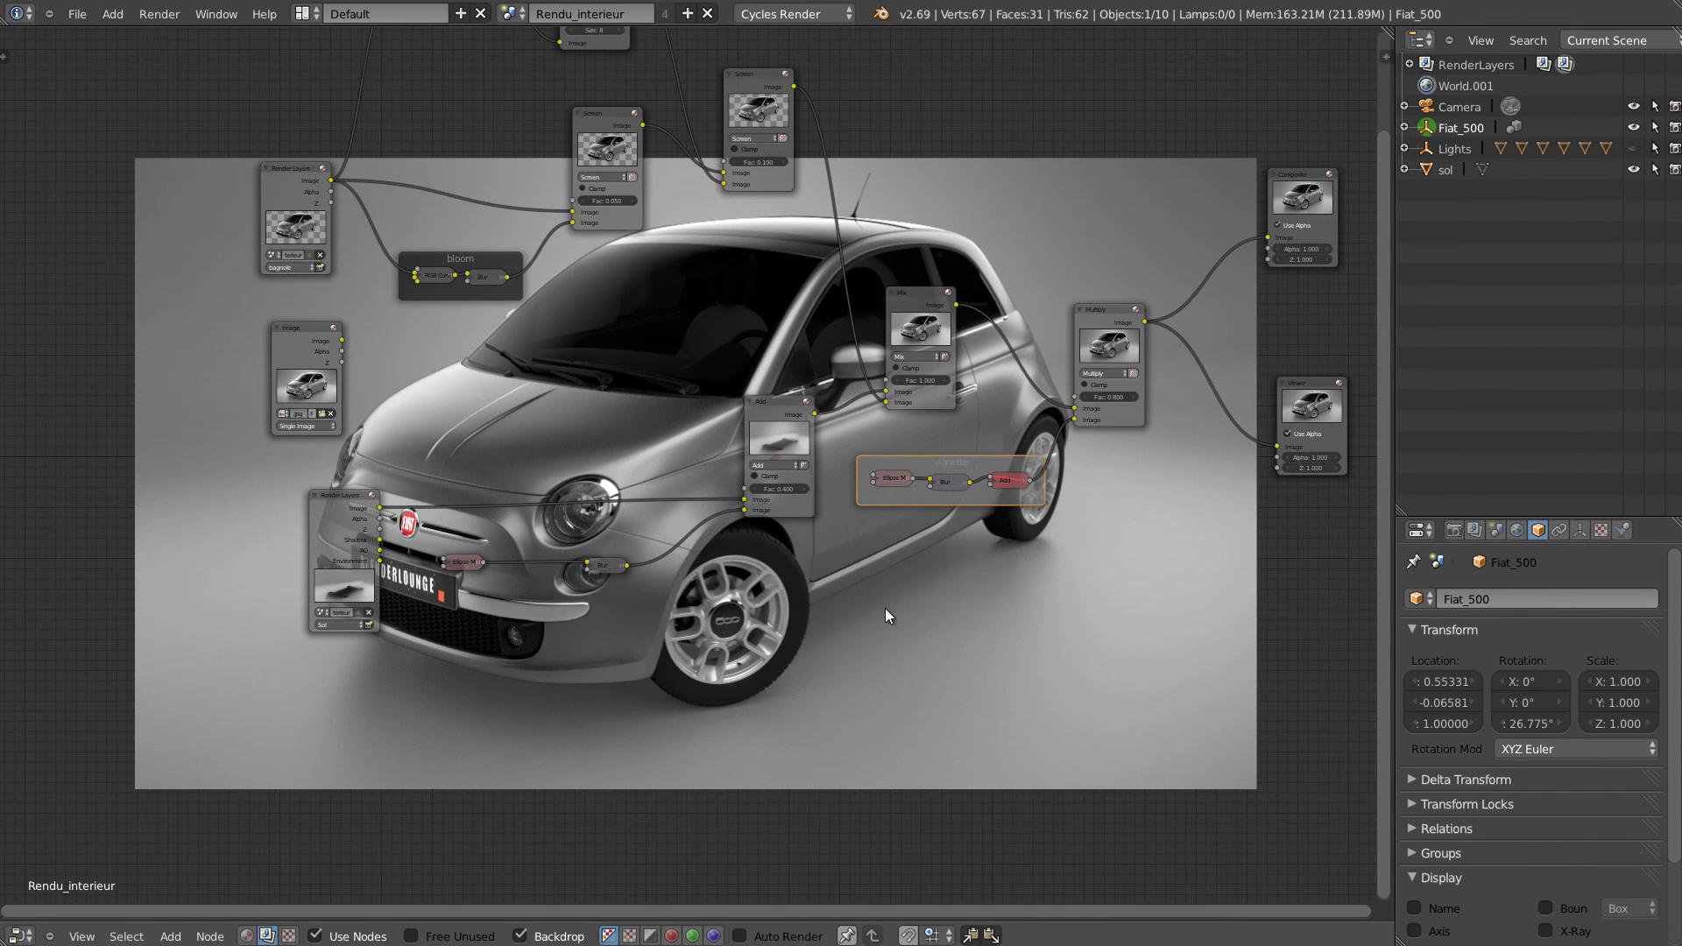
{"action": "scroll", "coordinate": [948, 466], "scroll_direction": "up", "scroll_amount": 3}
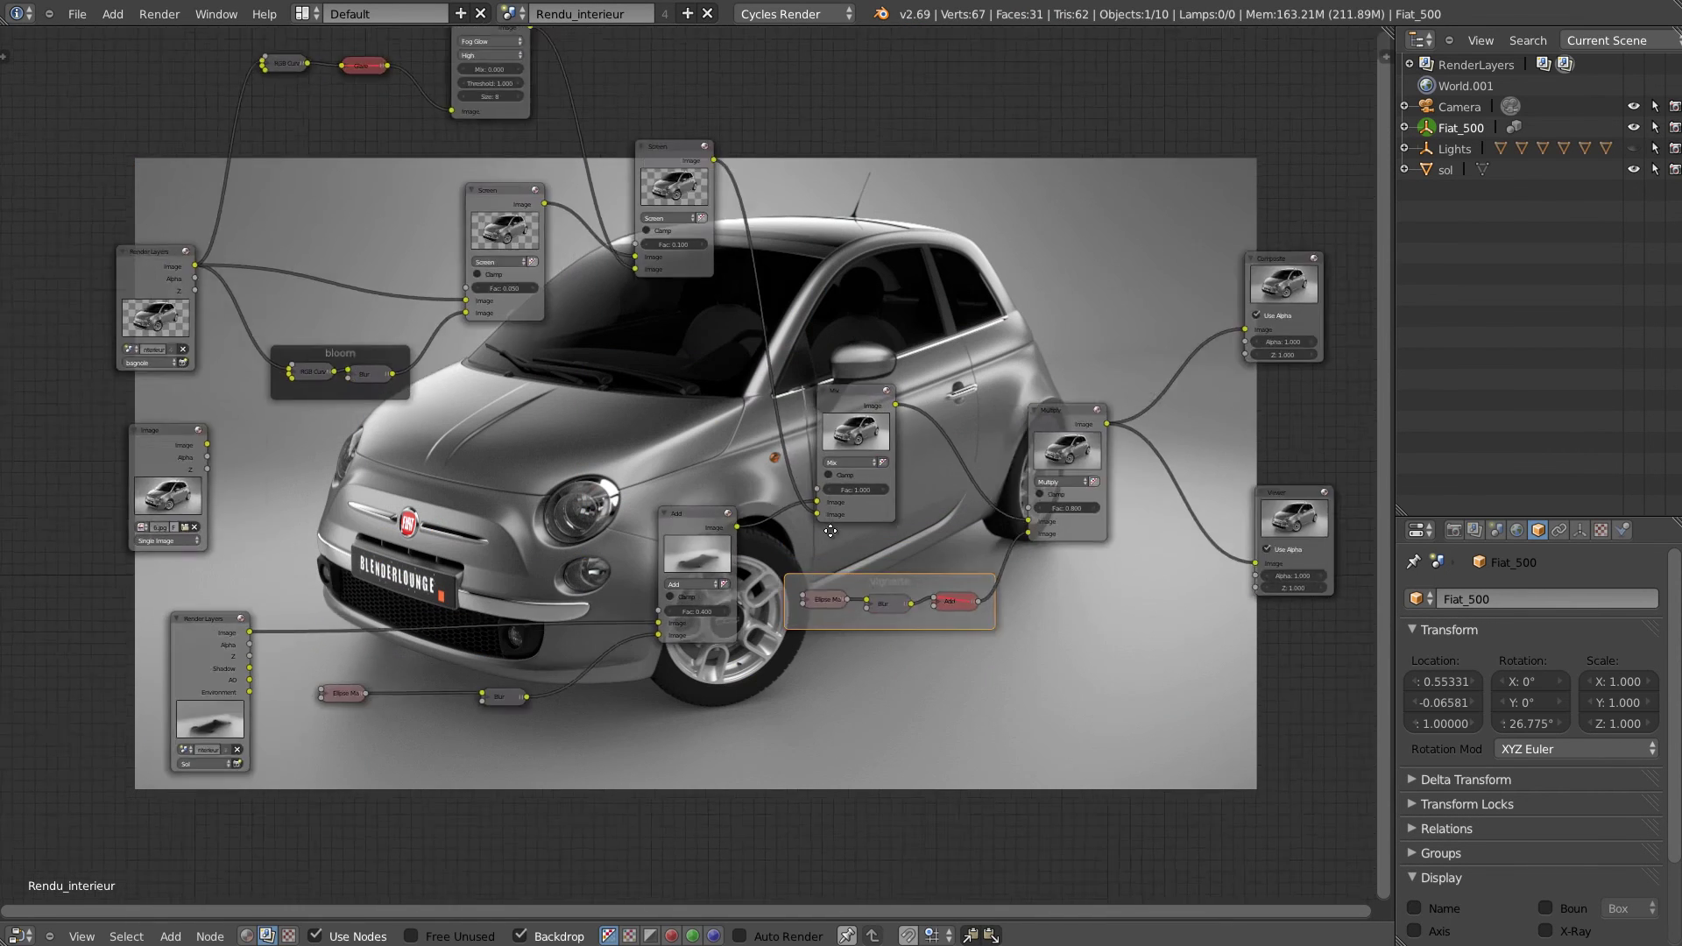
{"action": "scroll", "coordinate": [842, 514], "scroll_direction": "down", "scroll_amount": 3}
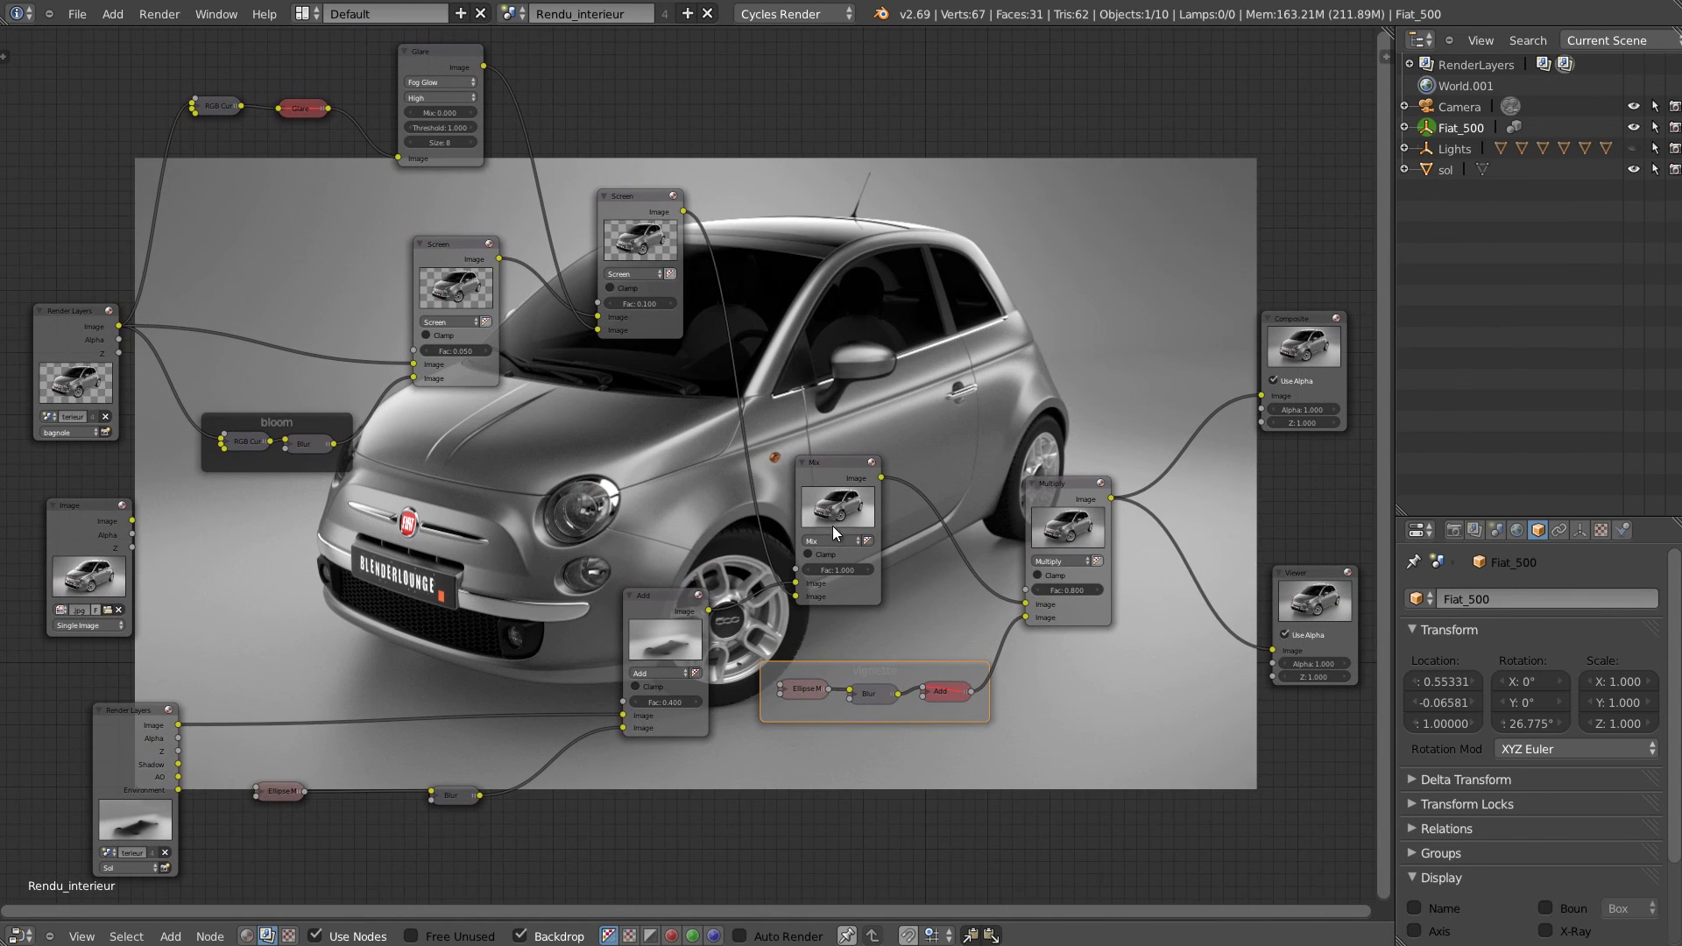
{"action": "middle_click_drag", "start_coordinate": [844, 513], "coordinate": [846, 508]}
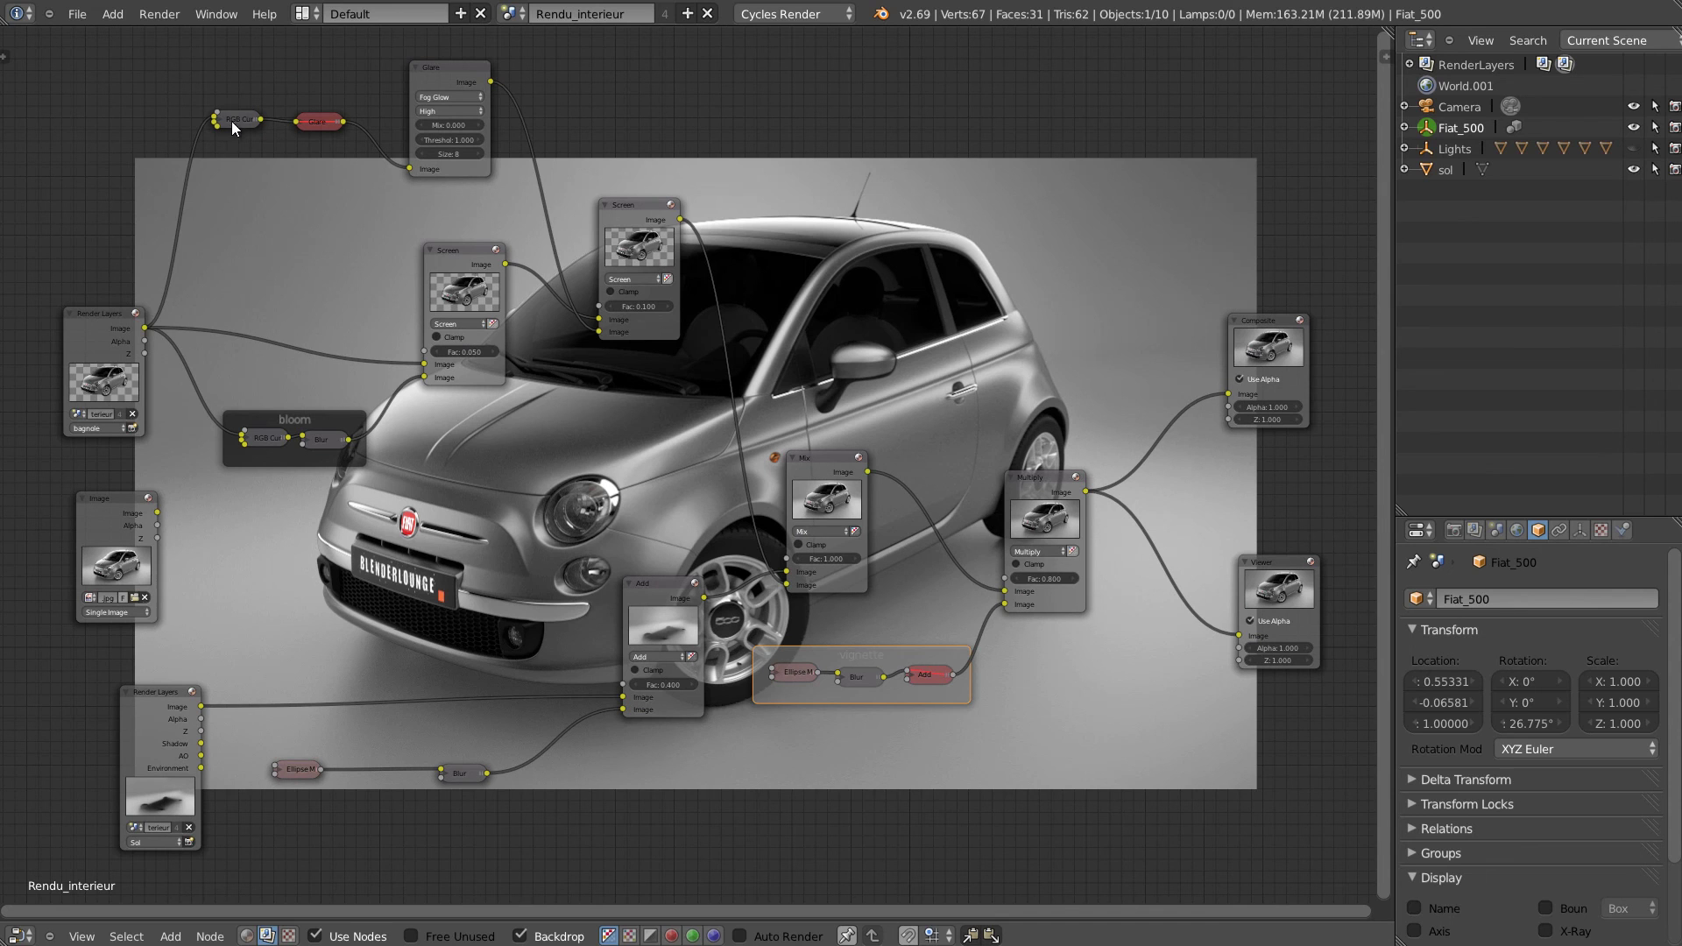
{"action": "left_click_drag", "start_coordinate": [232, 128], "coordinate": [226, 129]}
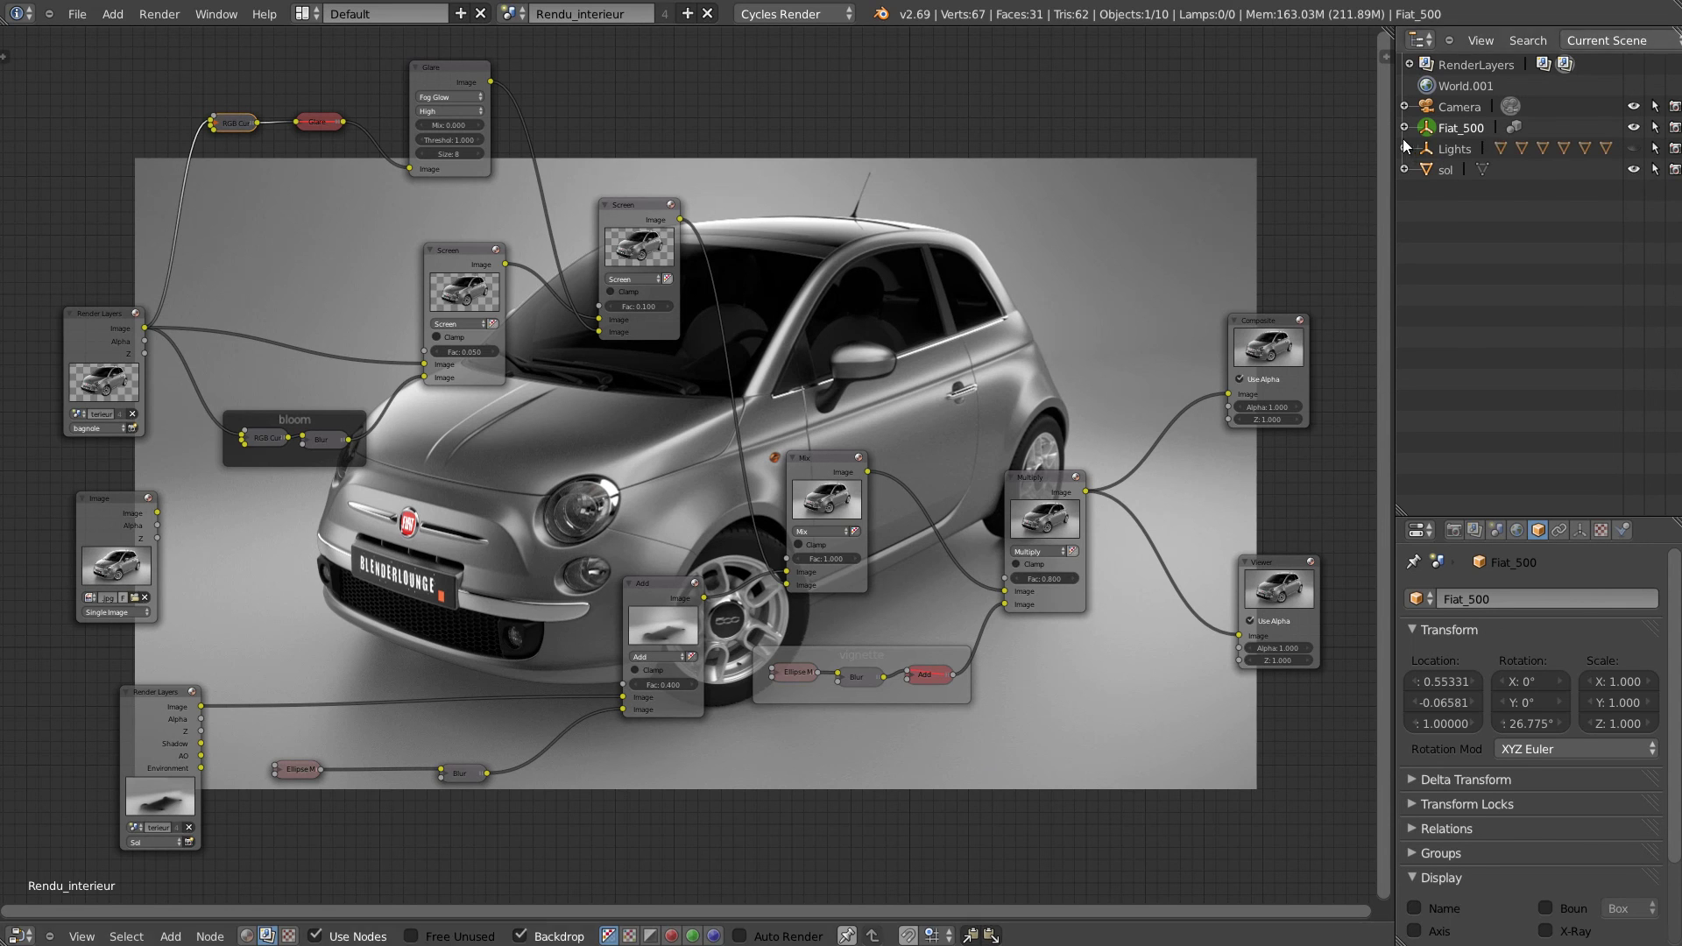
Switch to Rendu_Exterieur and back to Rendu_interieur to compare the two scenes' renders and compositing nodes.
{"action": "left_click", "coordinate": [512, 13]}
{"action": "left_click", "coordinate": [561, 48]}
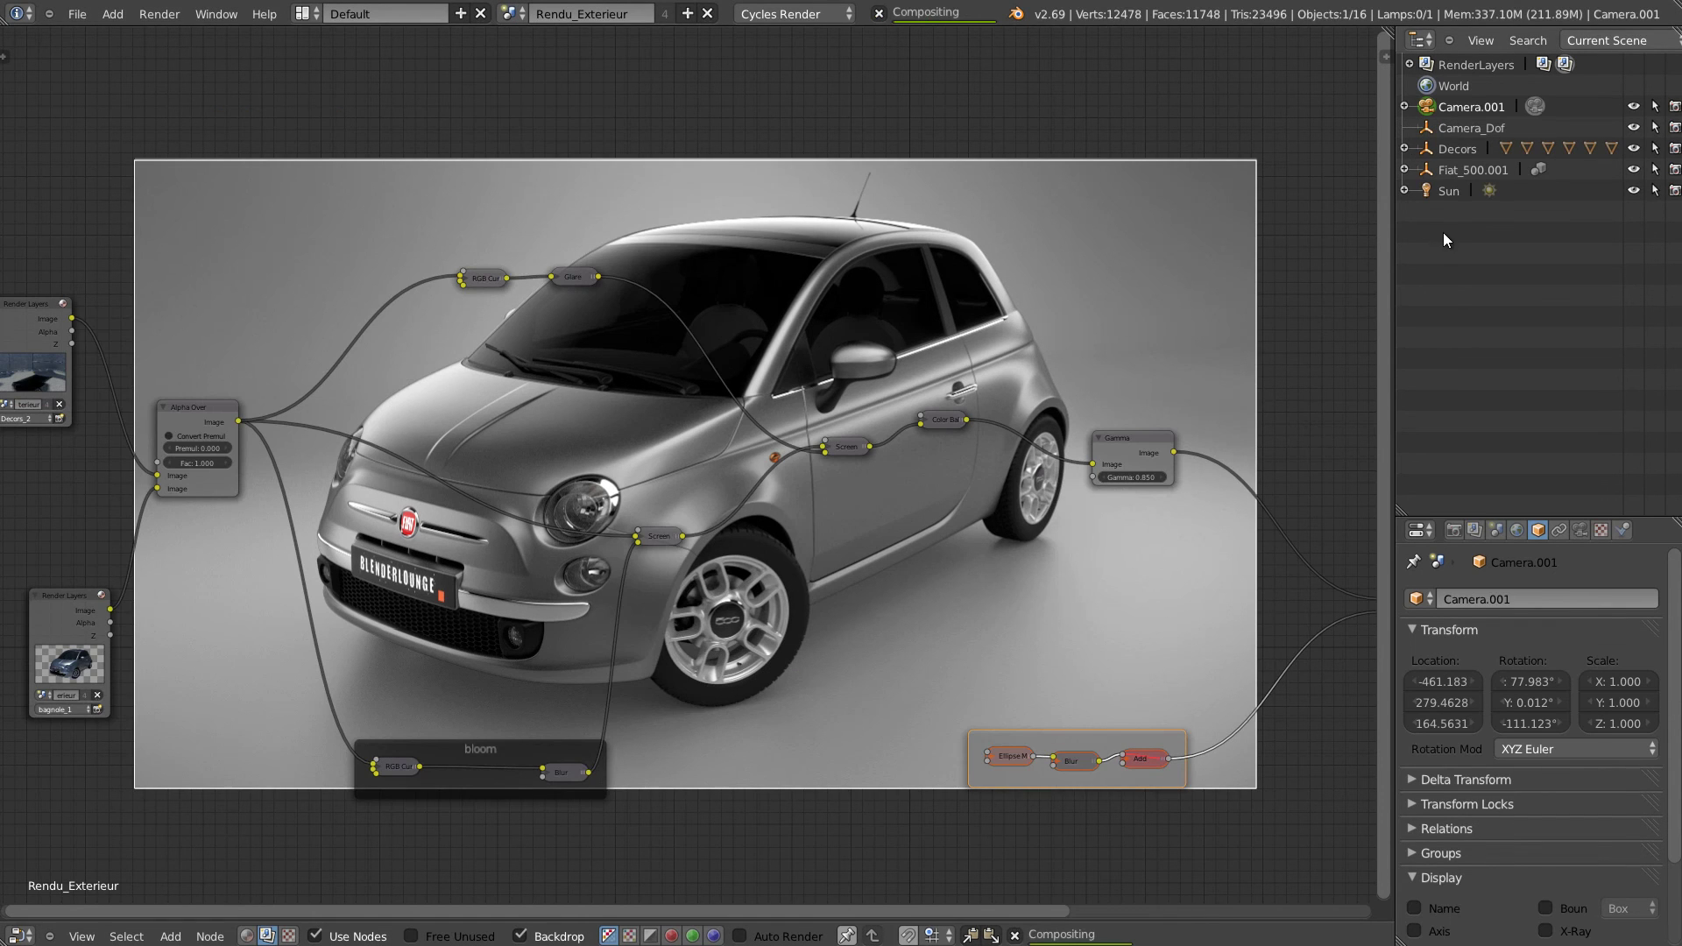
{"action": "left_click", "coordinate": [511, 14]}
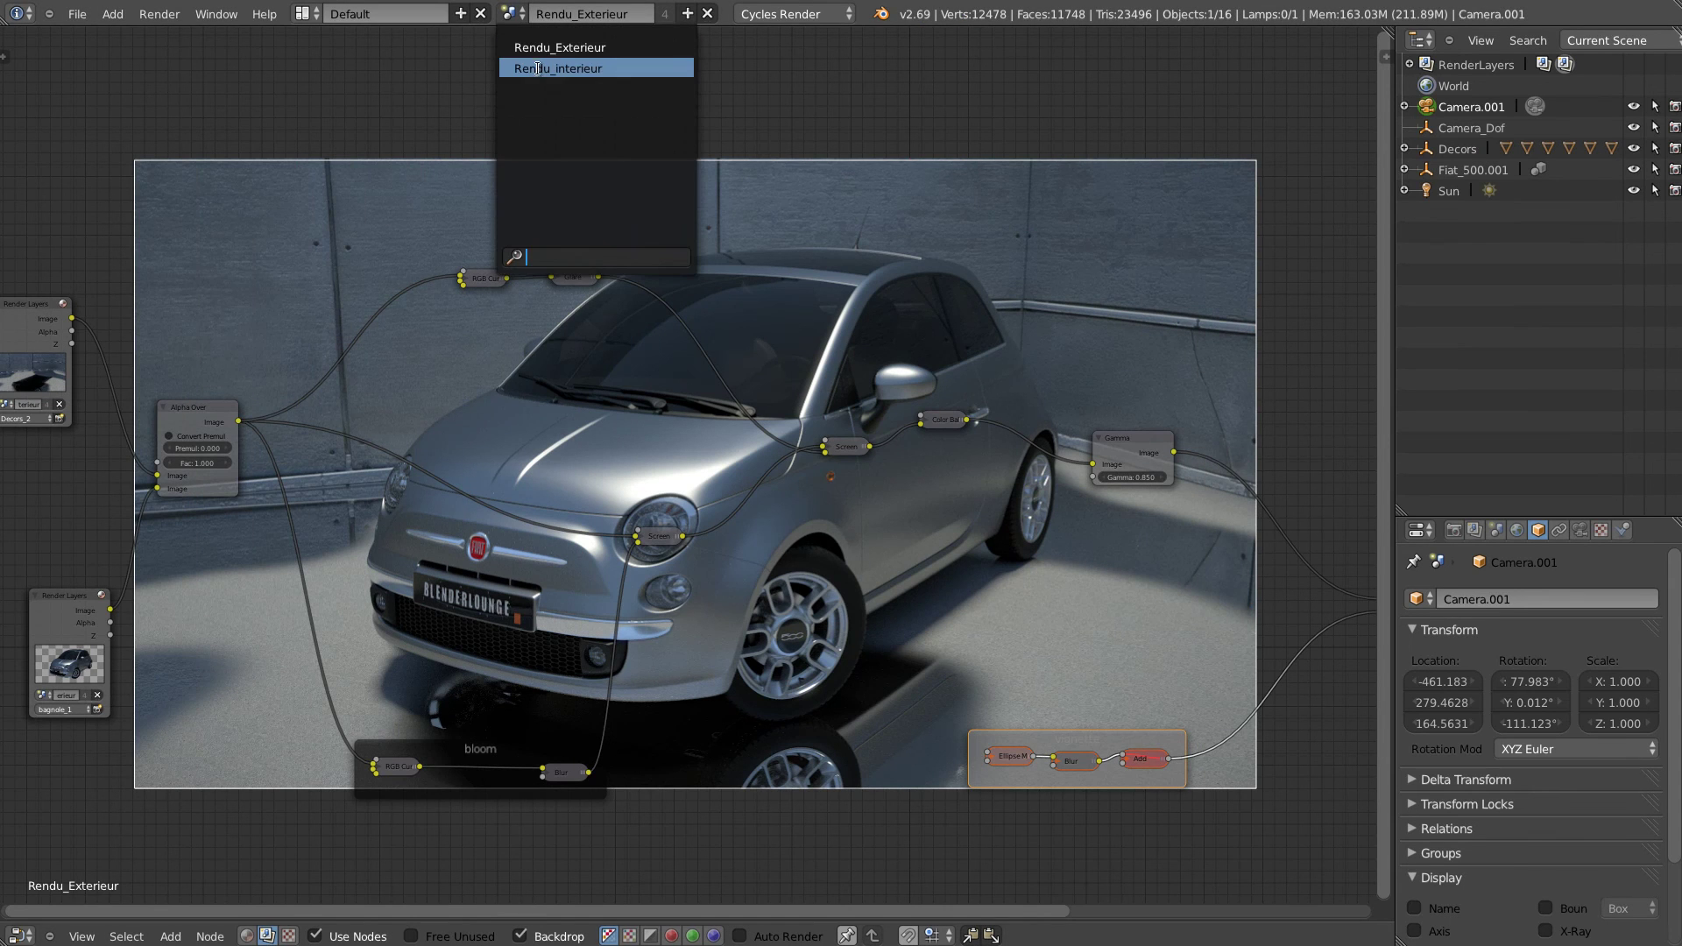
{"action": "left_click", "coordinate": [536, 66]}
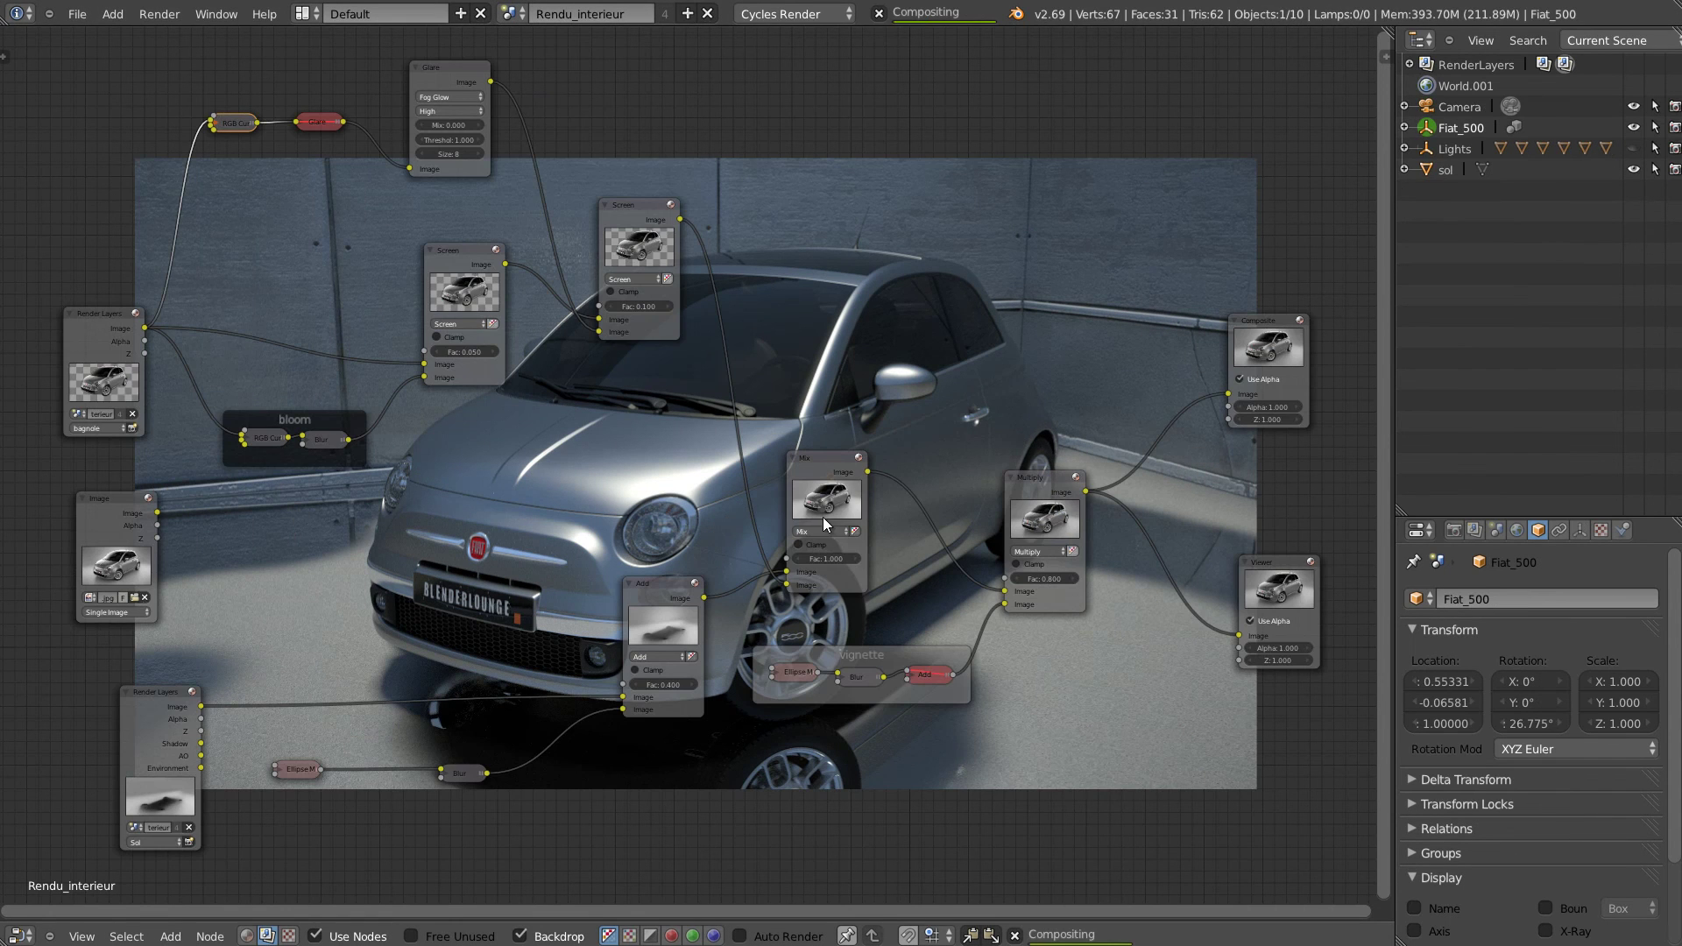